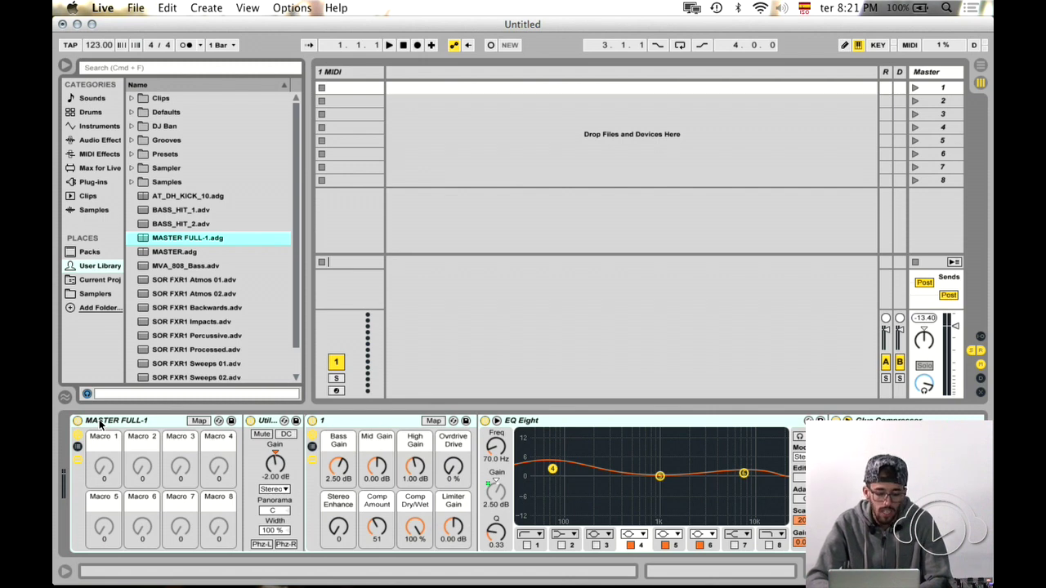
- Inspect the MASTER FULL-1 rack on the Master track, unfolding its devices and folding them again
{"action": "key", "text": "Delete"}
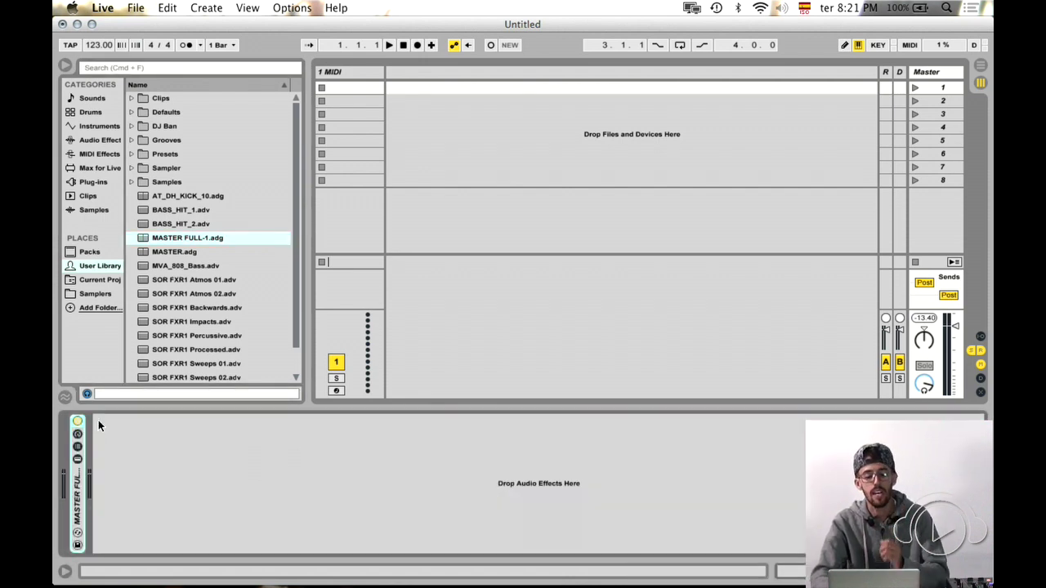
{"action": "left_click", "coordinate": [347, 72]}
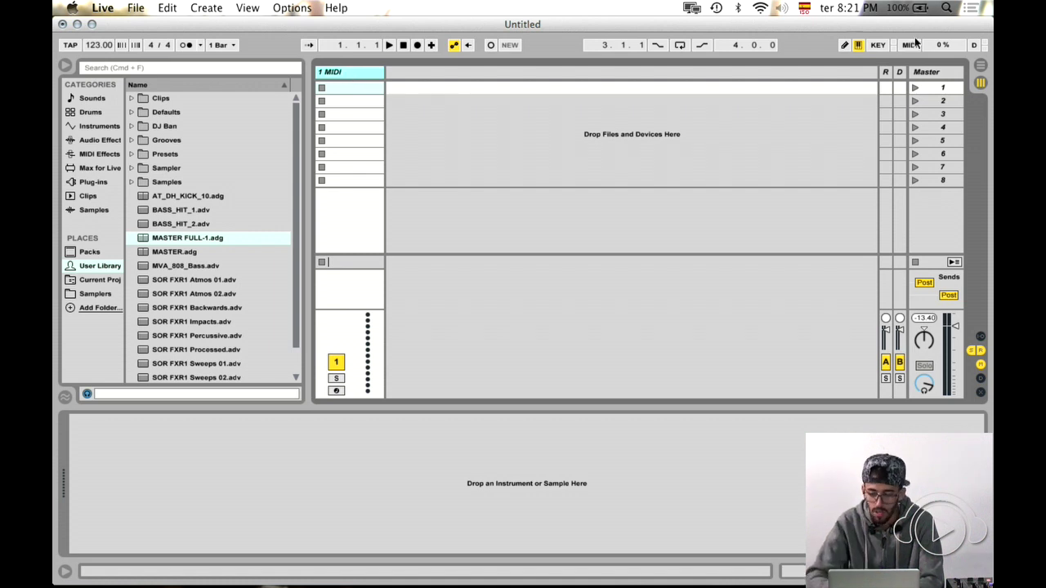
{"action": "left_click", "coordinate": [927, 72]}
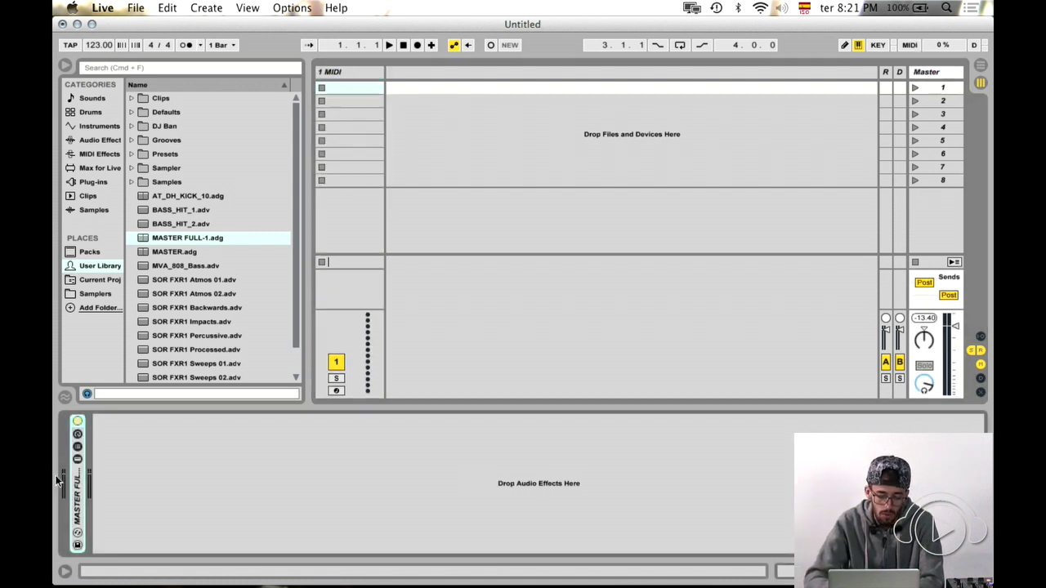
{"action": "double_click", "coordinate": [77, 500]}
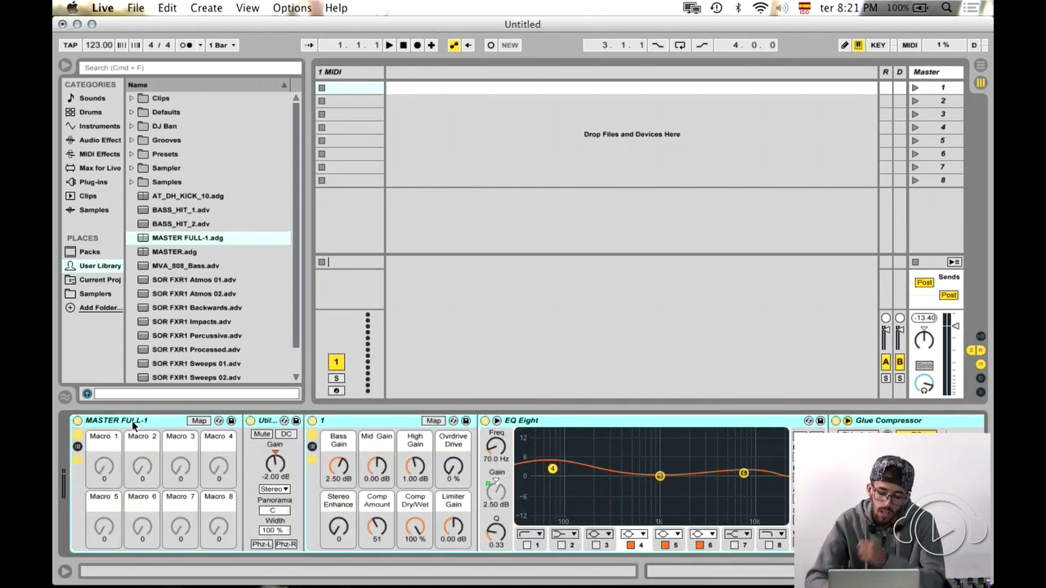
{"action": "key", "text": "Delete"}
- Duplicate the 1 MIDI track until the set has six MIDI tracks, and reselect the first one
{"action": "left_click", "coordinate": [335, 72]}
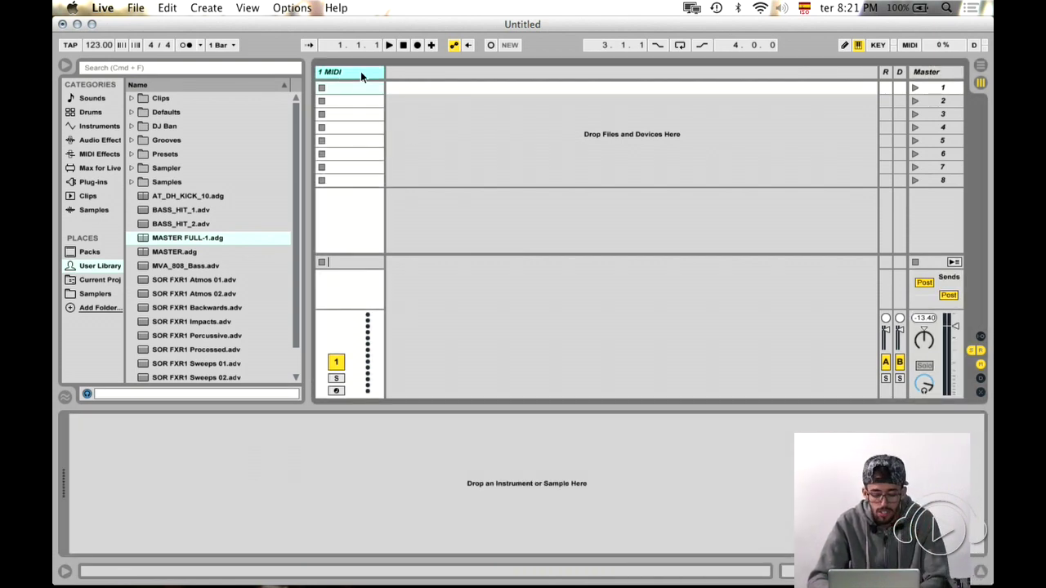
{"action": "key", "text": "super+d"}
{"action": "key", "text": "super+d"}
{"action": "key", "text": "super+d"}
{"action": "key", "text": "super+d"}
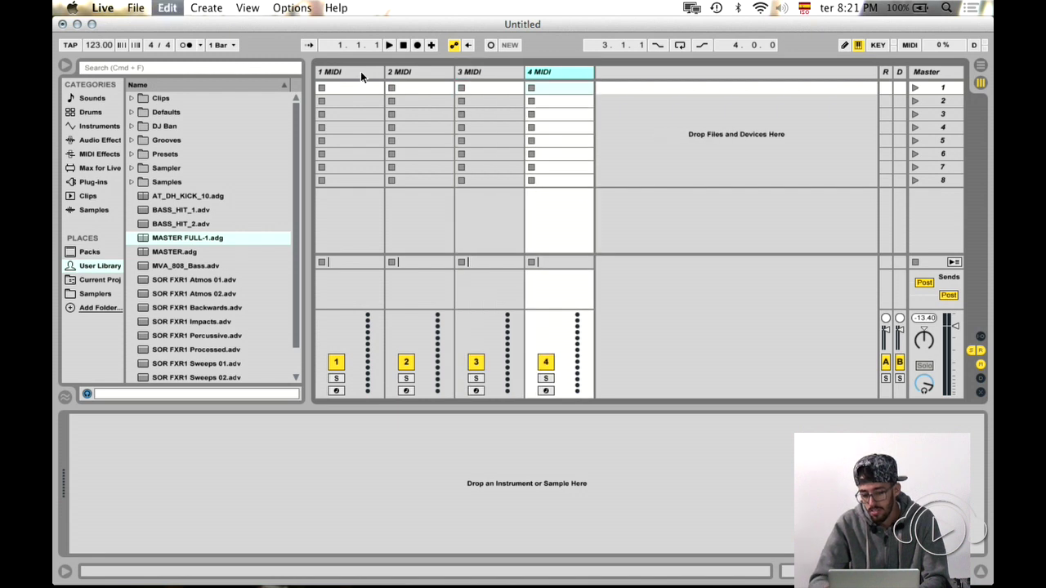
{"action": "key", "text": "super+d"}
{"action": "left_click", "coordinate": [360, 71]}
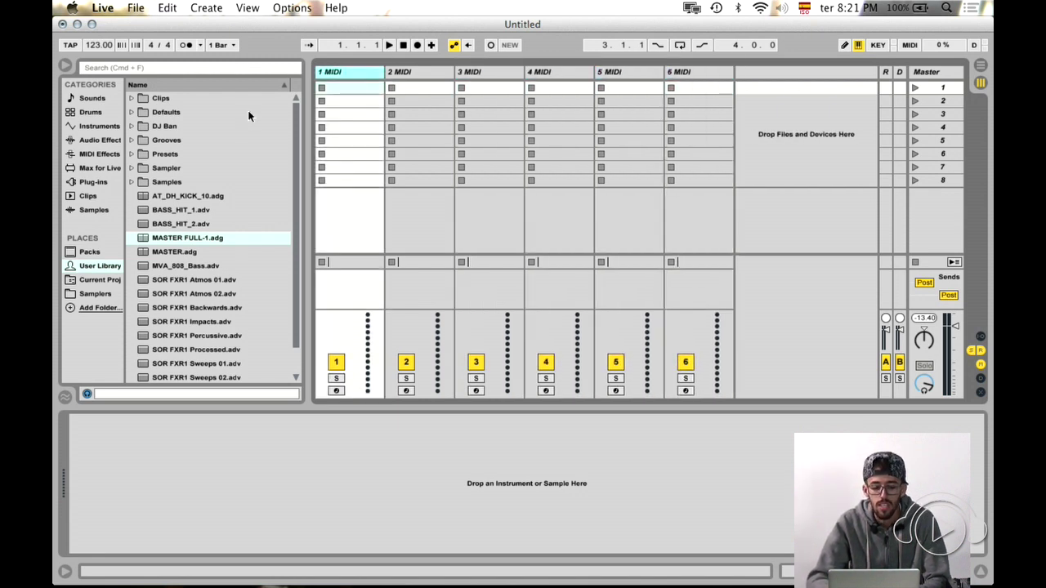
- Look through the sample folders in the Samplers place, including the 100 Claps folder
{"action": "left_click", "coordinate": [95, 293]}
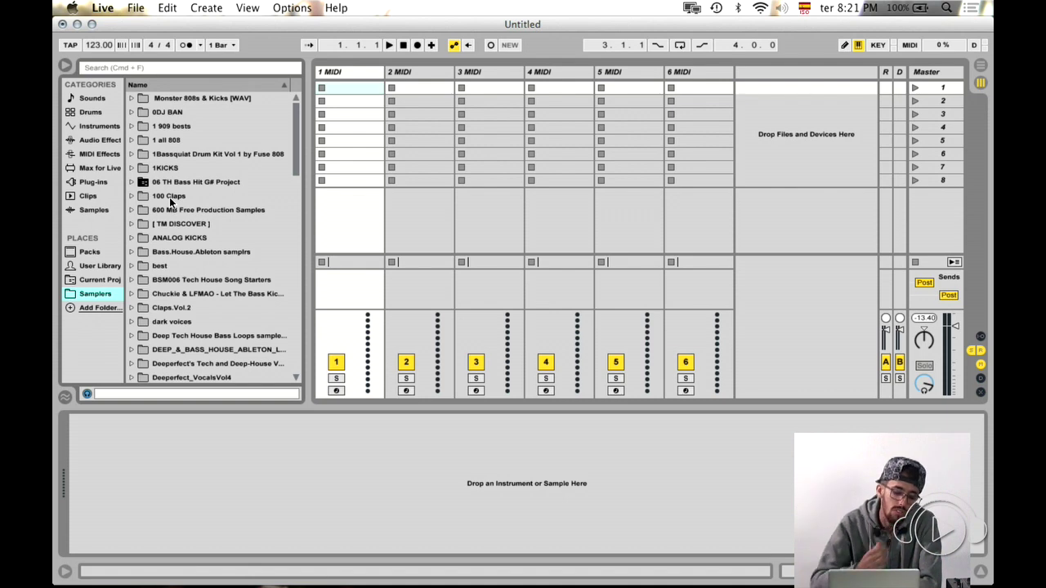
{"action": "scroll", "coordinate": [169, 197], "scroll_direction": "down", "scroll_amount": 10}
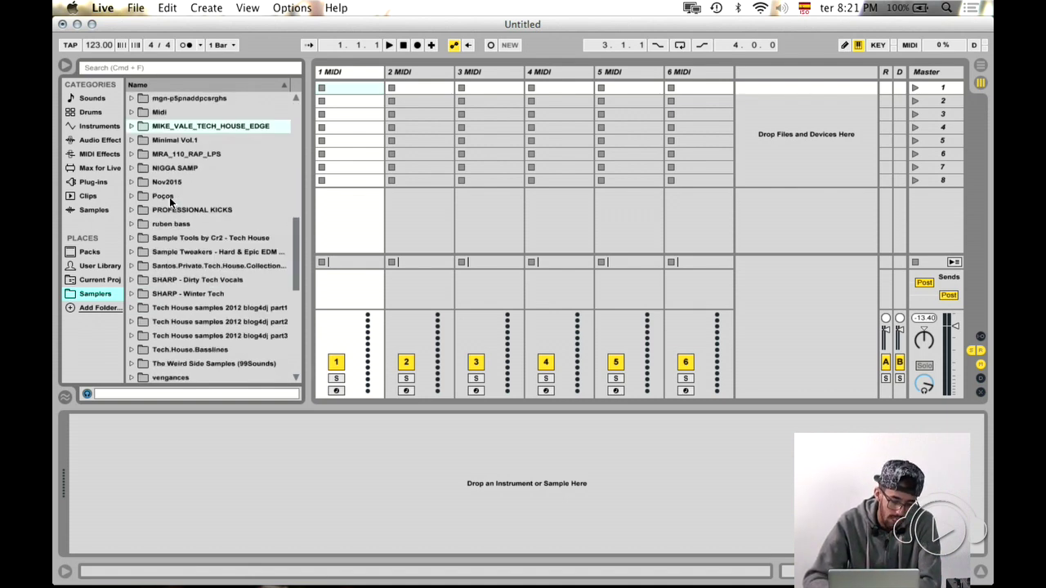
{"action": "scroll", "coordinate": [169, 197], "scroll_direction": "down", "scroll_amount": 3}
{"action": "scroll", "coordinate": [169, 197], "scroll_direction": "up", "scroll_amount": 20}
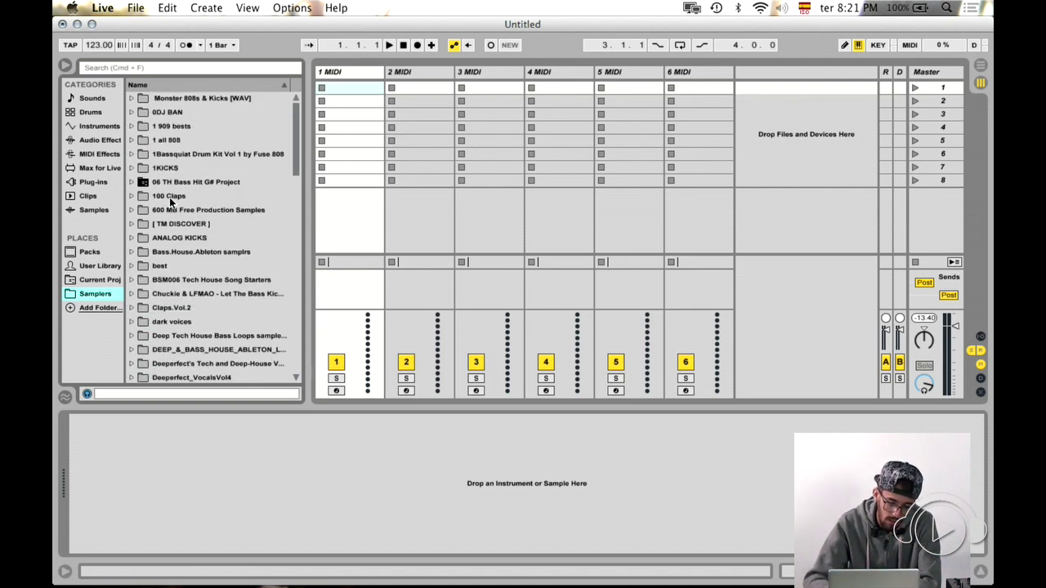
{"action": "scroll", "coordinate": [169, 197], "scroll_direction": "down", "scroll_amount": 10}
{"action": "scroll", "coordinate": [169, 197], "scroll_direction": "up", "scroll_amount": 15}
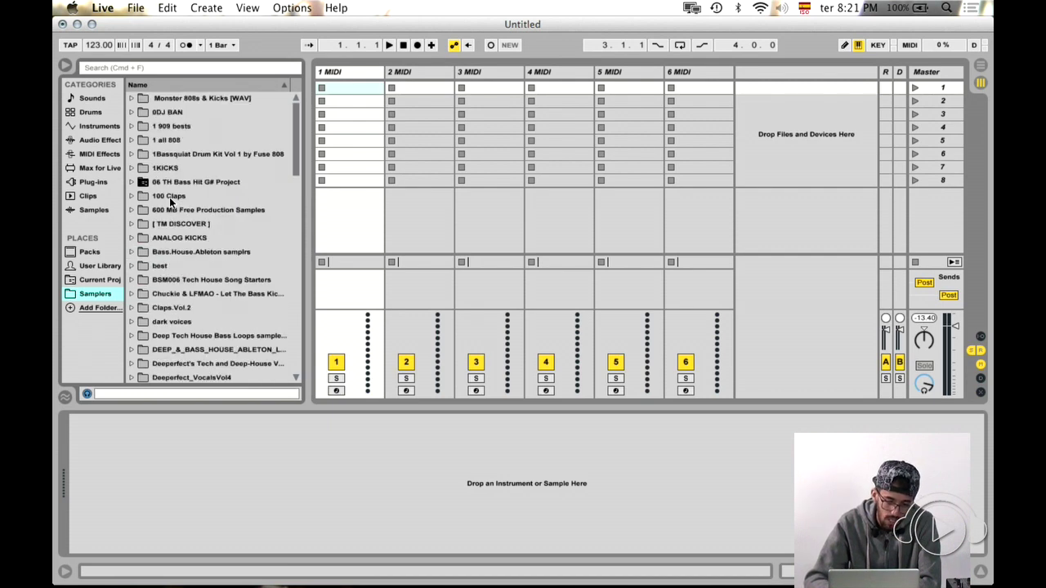
{"action": "left_click", "coordinate": [169, 197]}
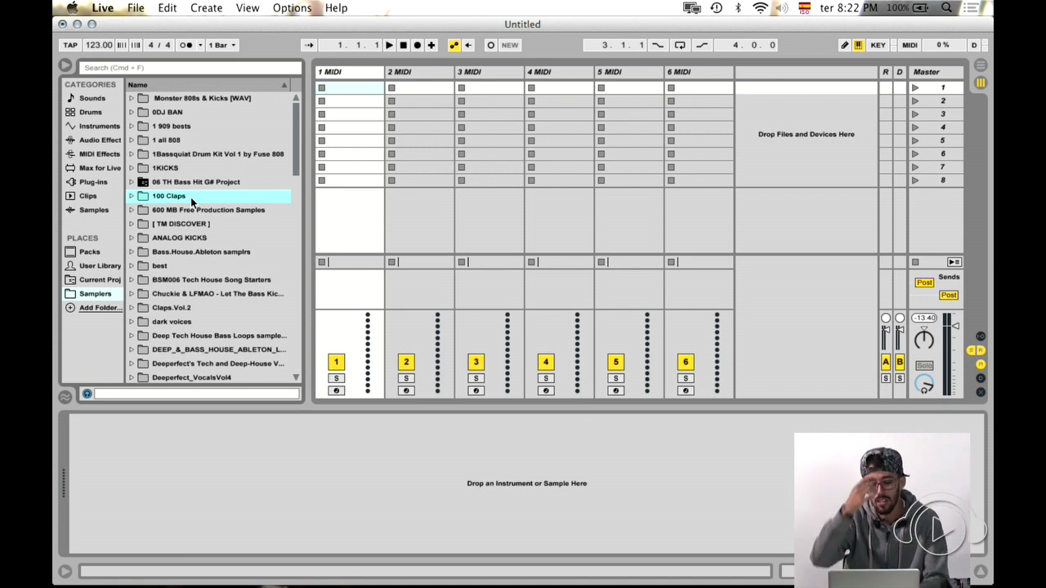
{"action": "left_click", "coordinate": [132, 196]}
{"action": "left_click", "coordinate": [132, 196]}
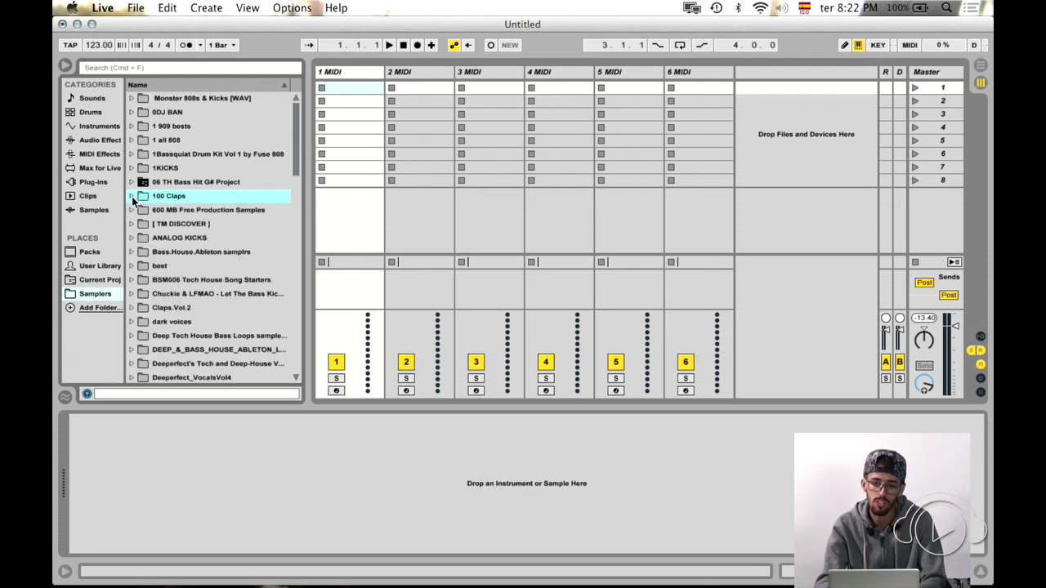
{"action": "left_click", "coordinate": [132, 197]}
{"action": "left_click", "coordinate": [131, 196]}
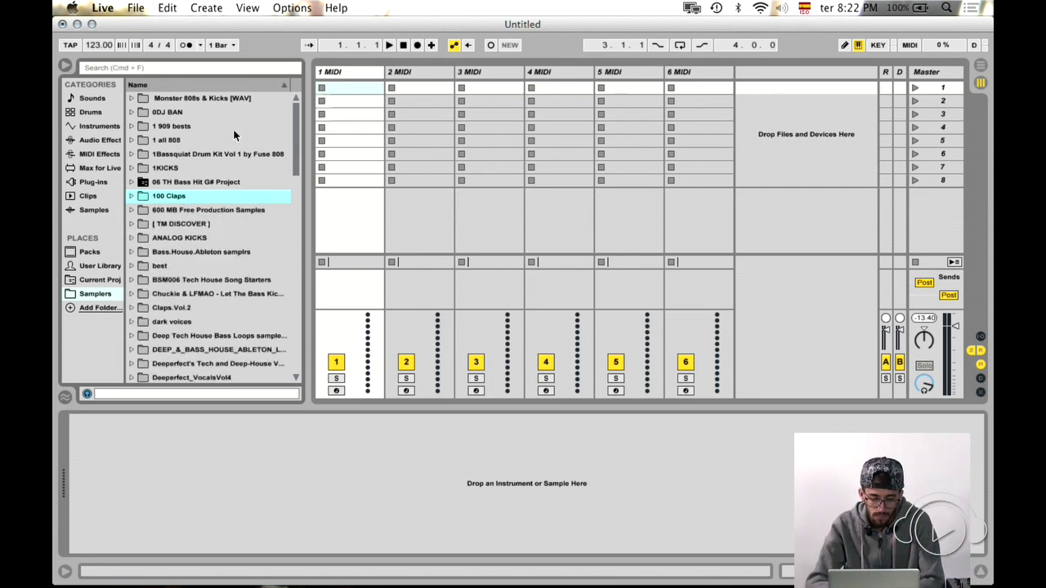
- Load an empty Drum Rack from the Drums category onto the first MIDI track
{"action": "left_click", "coordinate": [87, 113]}
{"action": "left_click_drag", "start_coordinate": [176, 112], "coordinate": [363, 72]}
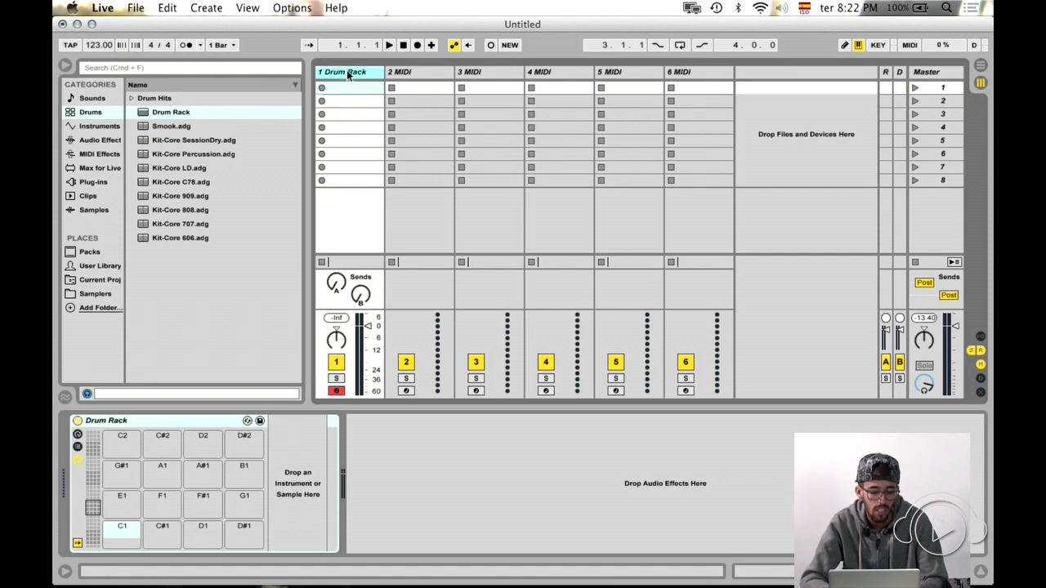
- Search the Samplers place for "kick"
{"action": "left_click", "coordinate": [88, 294]}
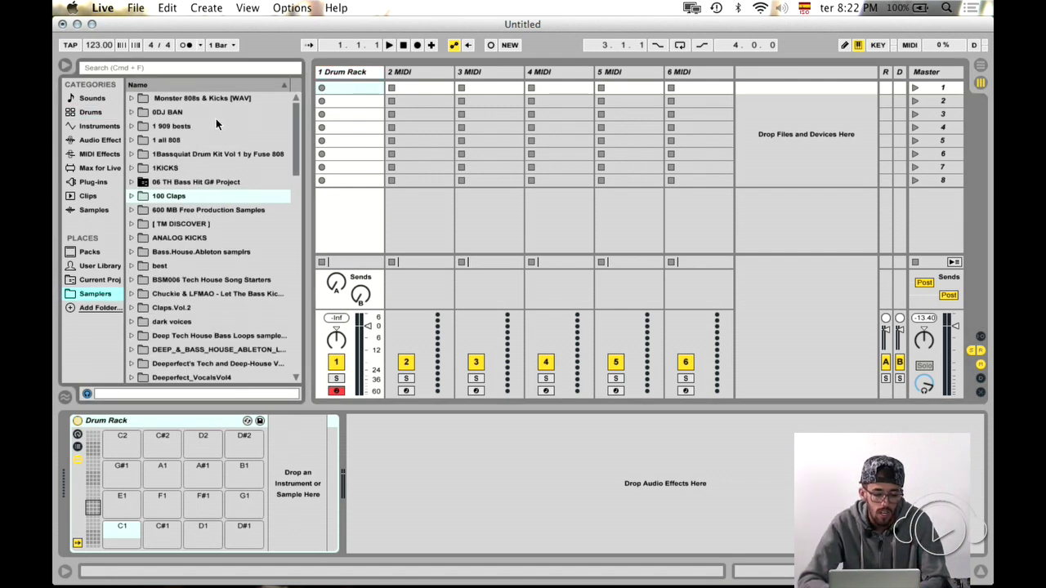
{"action": "left_click", "coordinate": [129, 69]}
{"action": "type", "text": "k"}
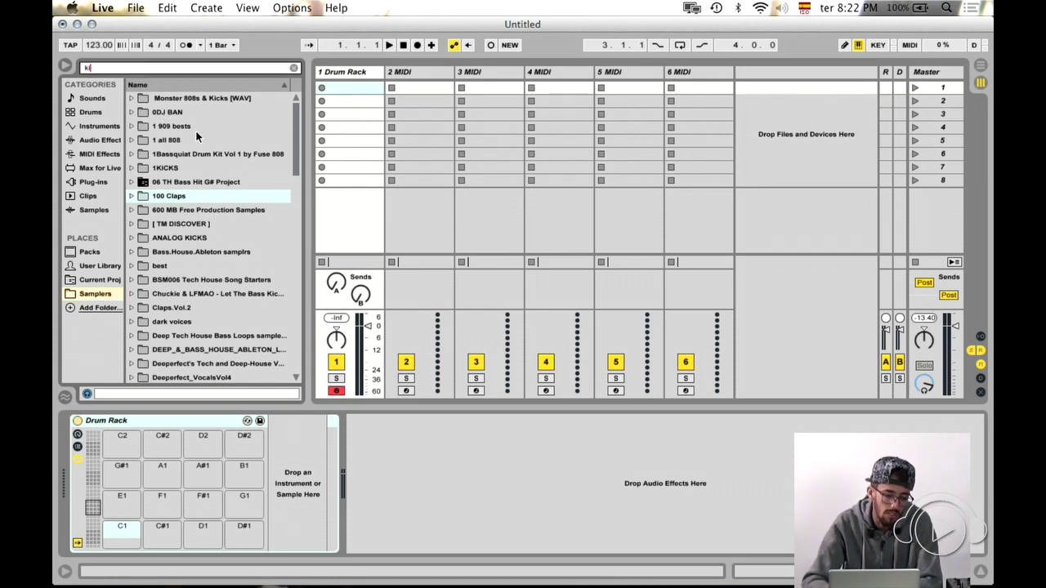
{"action": "type", "text": "ick"}
- Audition the kick samples in the 1KICKS folder one after another, and collapse the folder
{"action": "left_click", "coordinate": [175, 170]}
{"action": "double_click", "coordinate": [162, 155]}
{"action": "key", "text": "Down"}
{"action": "key", "text": "Down"}
{"action": "key", "text": "Down"}
{"action": "key", "text": "Up"}
{"action": "key", "text": "Up"}
{"action": "key", "text": "Down"}
{"action": "key", "text": "Down"}
{"action": "key", "text": "Down"}
{"action": "key", "text": "Down"}
{"action": "key", "text": "Up"}
{"action": "key", "text": "Down"}
{"action": "key", "text": "Down"}
{"action": "key", "text": "Up"}
{"action": "key", "text": "Down"}
{"action": "key", "text": "Down"}
{"action": "key", "text": "Down"}
{"action": "key", "text": "Down"}
{"action": "key", "text": "Down"}
{"action": "key", "text": "Down"}
{"action": "key", "text": "Down"}
{"action": "key", "text": "Down"}
{"action": "key", "text": "Down"}
{"action": "key", "text": "Left"}
{"action": "key", "text": "Left"}
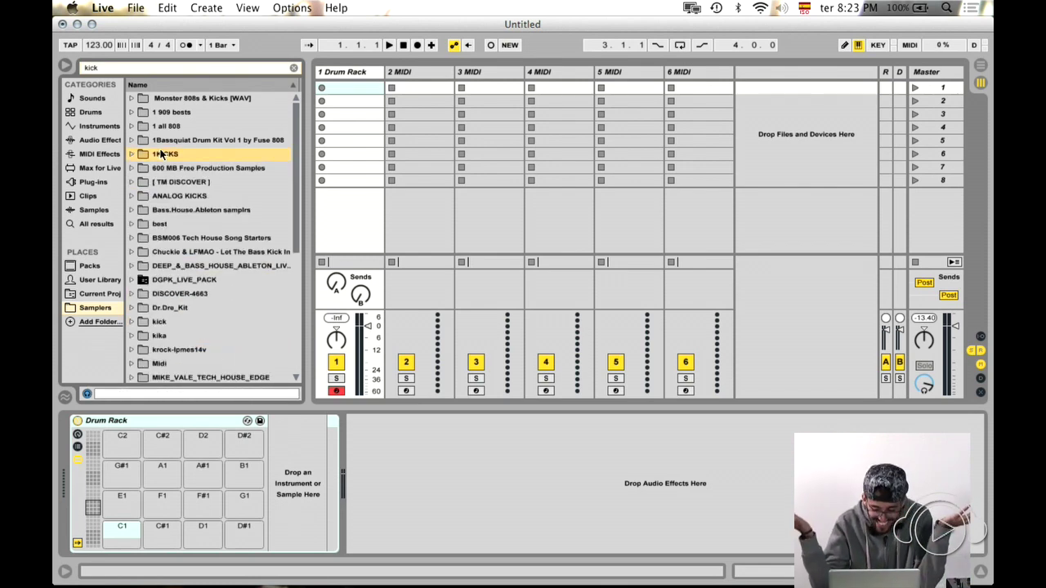
- Expand the best folder down through cr2 and Drum Hits to its Kicks subfolder
{"action": "key", "text": "Down"}
{"action": "key", "text": "Down"}
{"action": "key", "text": "Down"}
{"action": "key", "text": "Down"}
{"action": "key", "text": "Down"}
{"action": "key", "text": "Right"}
{"action": "key", "text": "Down"}
{"action": "key", "text": "Up"}
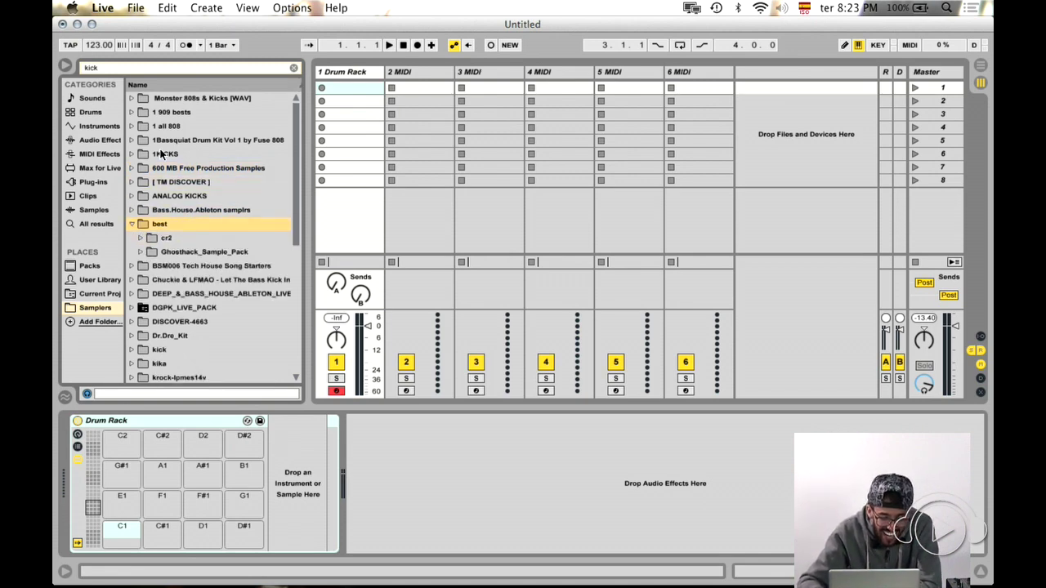
{"action": "key", "text": "Down"}
{"action": "key", "text": "Right"}
{"action": "key", "text": "Down"}
{"action": "key", "text": "Right"}
{"action": "key", "text": "Down"}
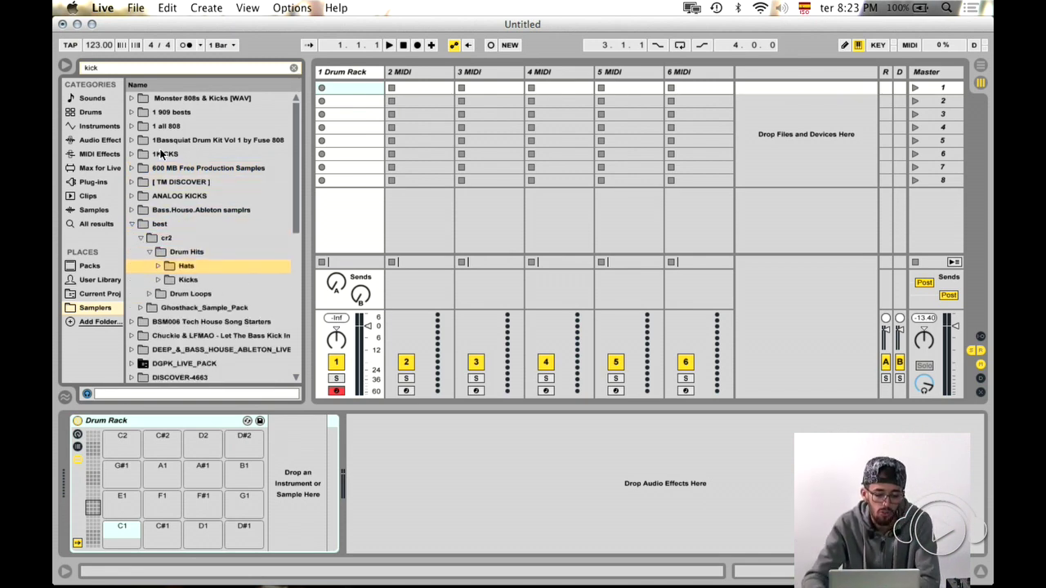
{"action": "key", "text": "Down"}
{"action": "key", "text": "Right"}
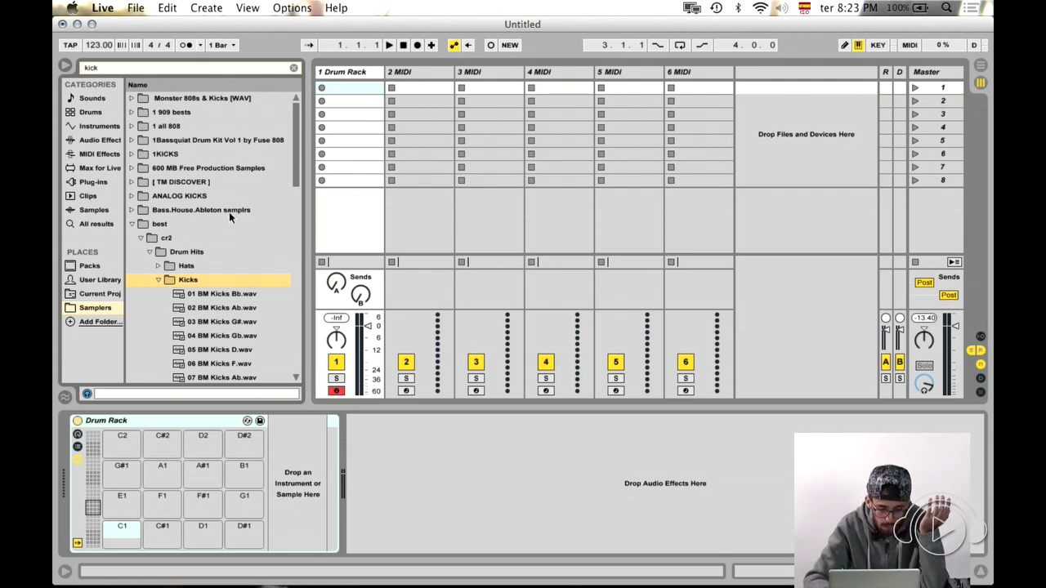
- Preview the first three BM Kicks samples, from 01 BM Kicks Bb.wav to 03 BM Kicks G#.wav
{"action": "scroll", "coordinate": [229, 212], "scroll_direction": "down", "scroll_amount": 3}
{"action": "left_click", "coordinate": [212, 196]}
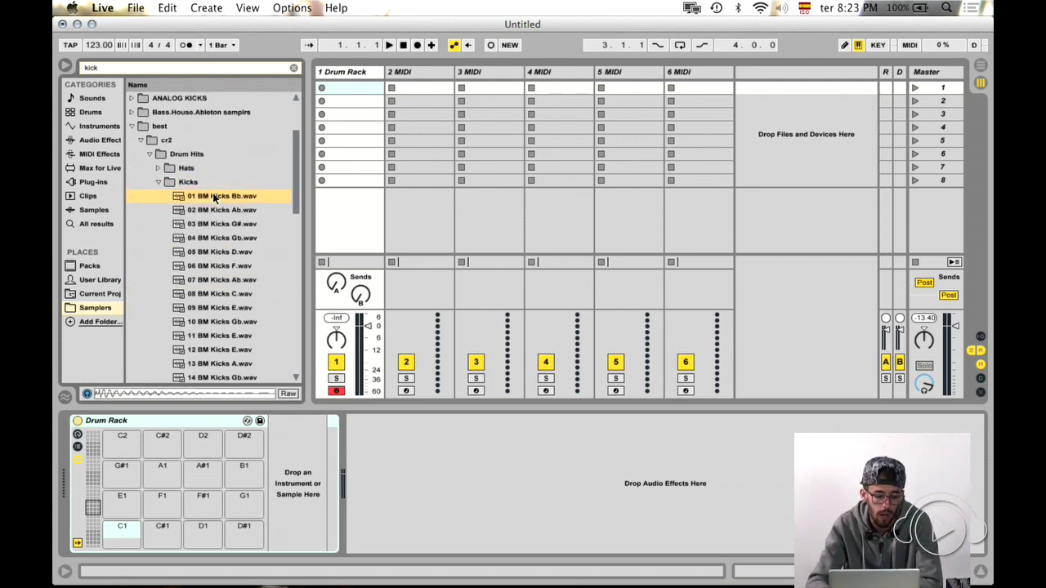
{"action": "key", "text": "Down"}
{"action": "key", "text": "Down"}
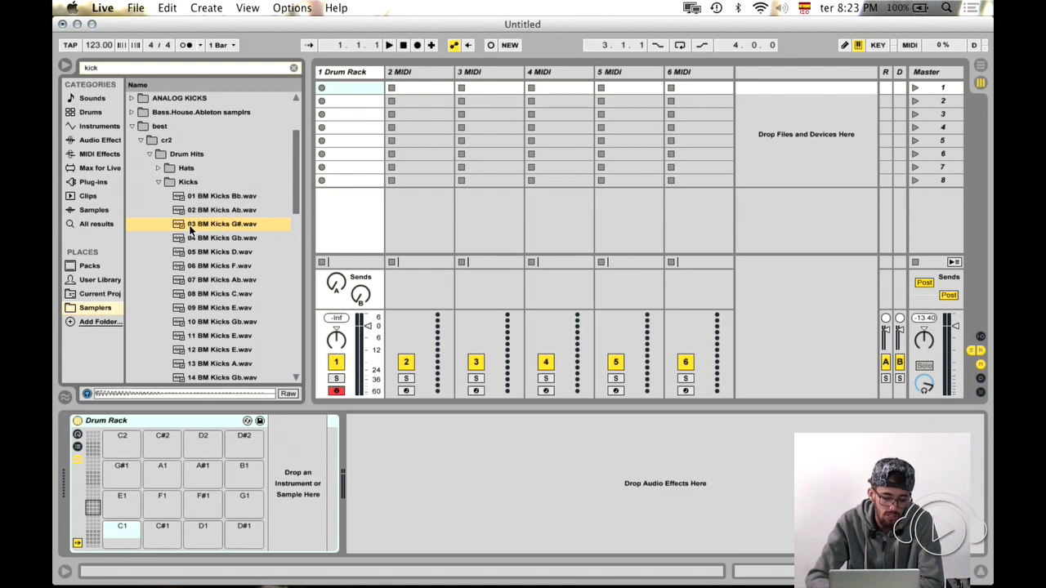
- Find Kick-808.aif among the Kick drum hits in the Drums category and preview it
{"action": "left_click", "coordinate": [91, 113]}
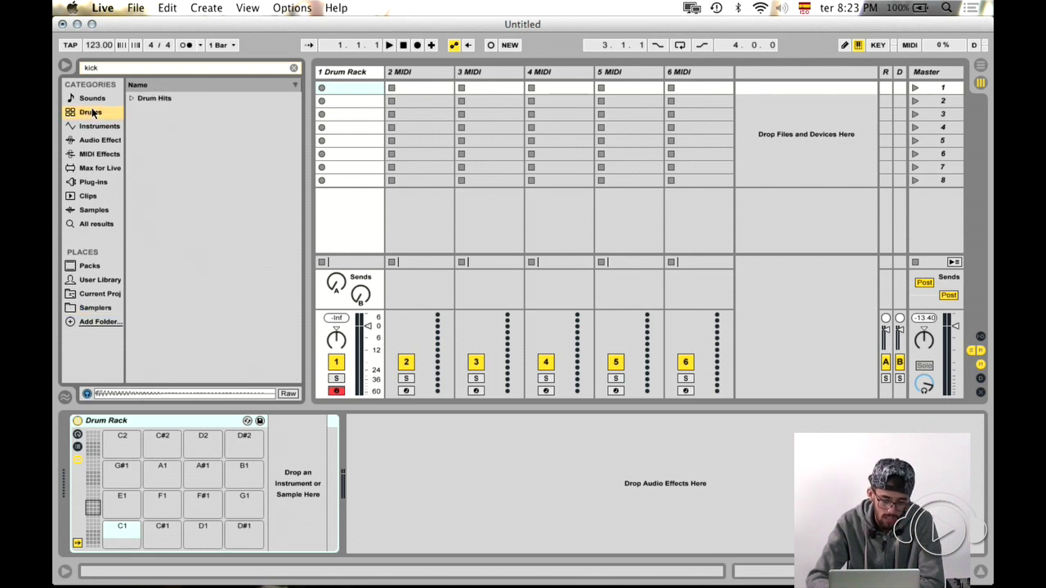
{"action": "left_click", "coordinate": [136, 99]}
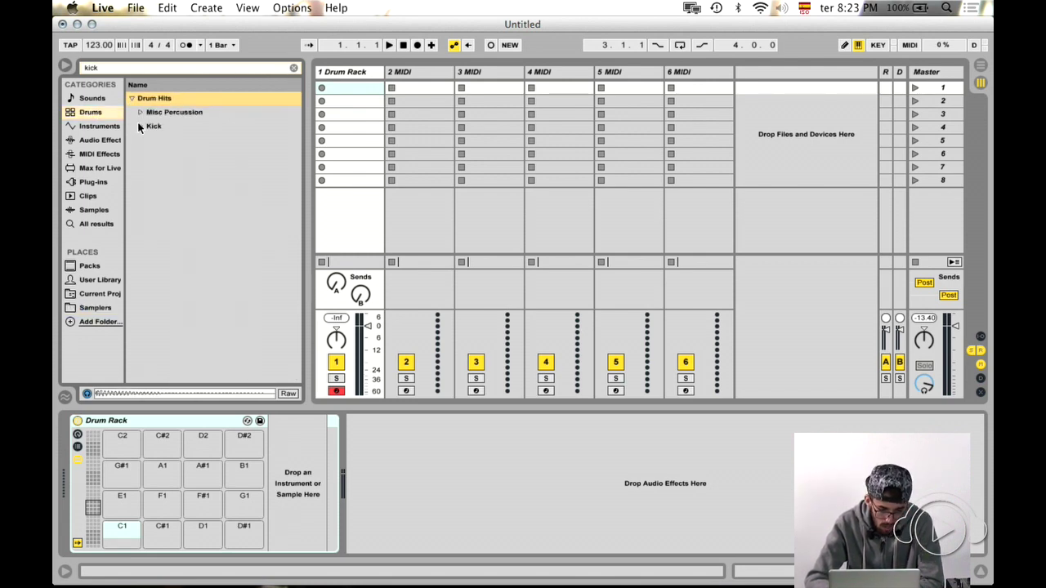
{"action": "left_click", "coordinate": [139, 126]}
{"action": "scroll", "coordinate": [203, 231], "scroll_direction": "down", "scroll_amount": 3}
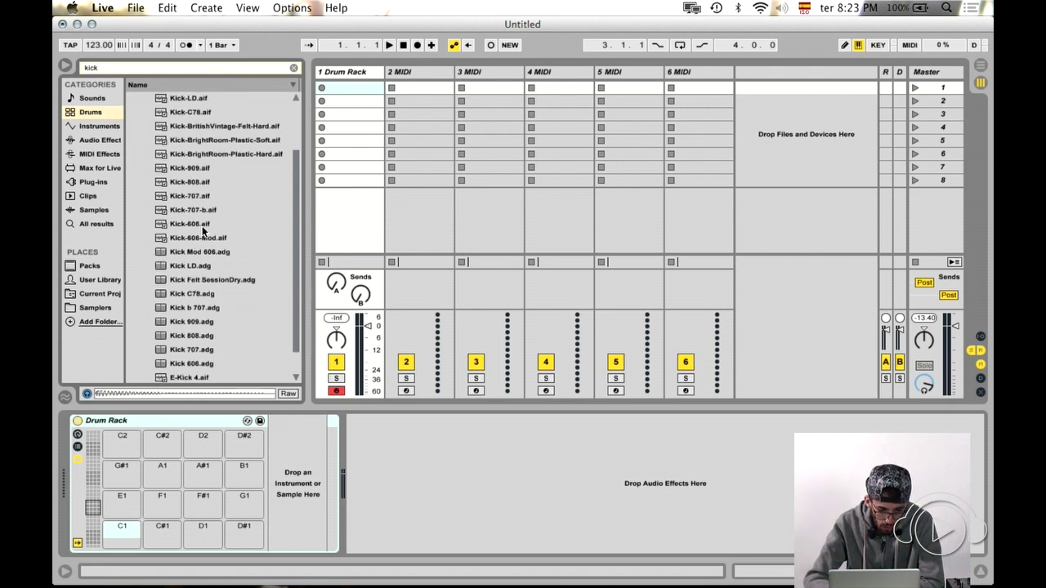
{"action": "left_click", "coordinate": [204, 185]}
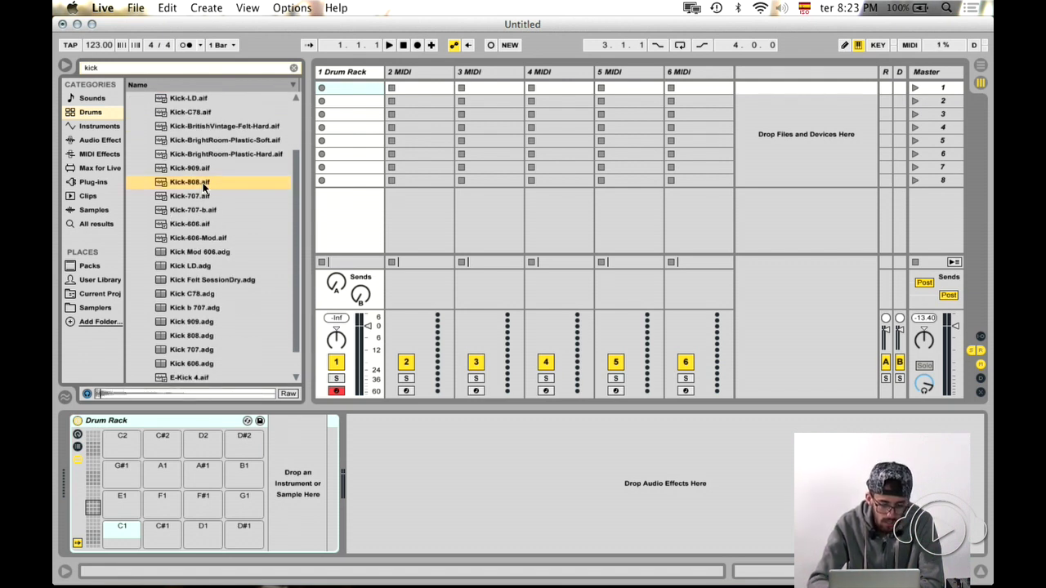
- Place Kick-808.aif on the E8 pad of the first track's Drum Rack and audition the pad
{"action": "left_click", "coordinate": [353, 74]}
{"action": "left_click", "coordinate": [91, 437]}
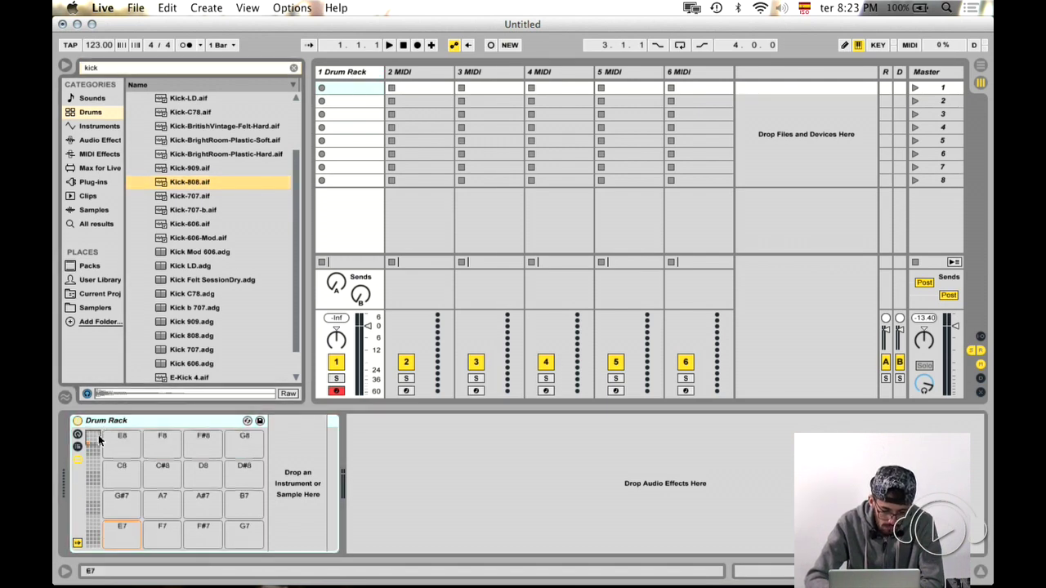
{"action": "left_click_drag", "start_coordinate": [117, 441], "coordinate": [117, 441]}
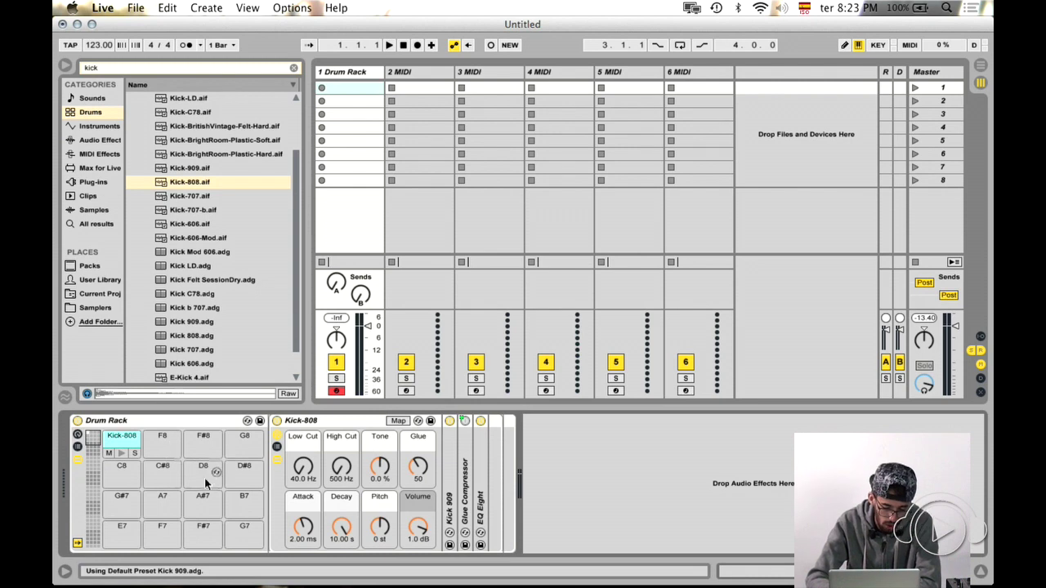
{"action": "left_click", "coordinate": [118, 454]}
{"action": "left_click", "coordinate": [118, 454]}
{"action": "left_click", "coordinate": [118, 455]}
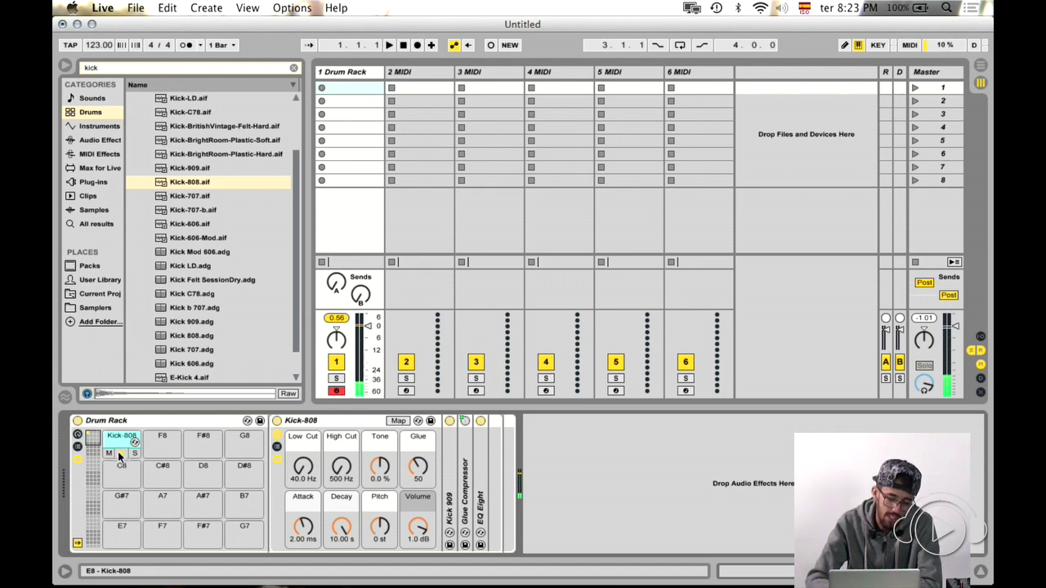
- Set the Kick-808 pad's Attack to 0.00 ms and its Decay to 735 ms, auditioning the sound
{"action": "left_click", "coordinate": [200, 182]}
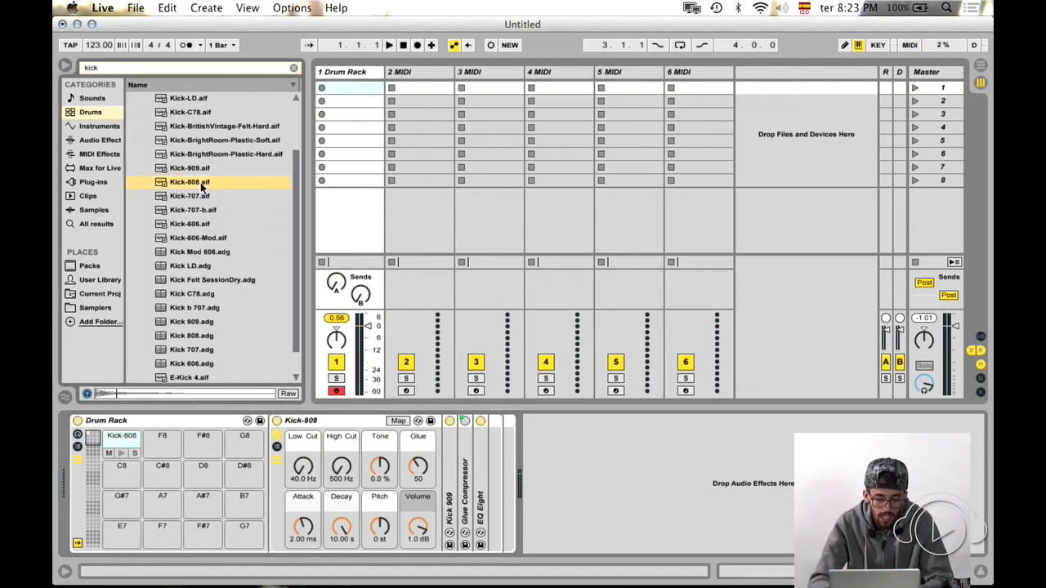
{"action": "left_click", "coordinate": [117, 456]}
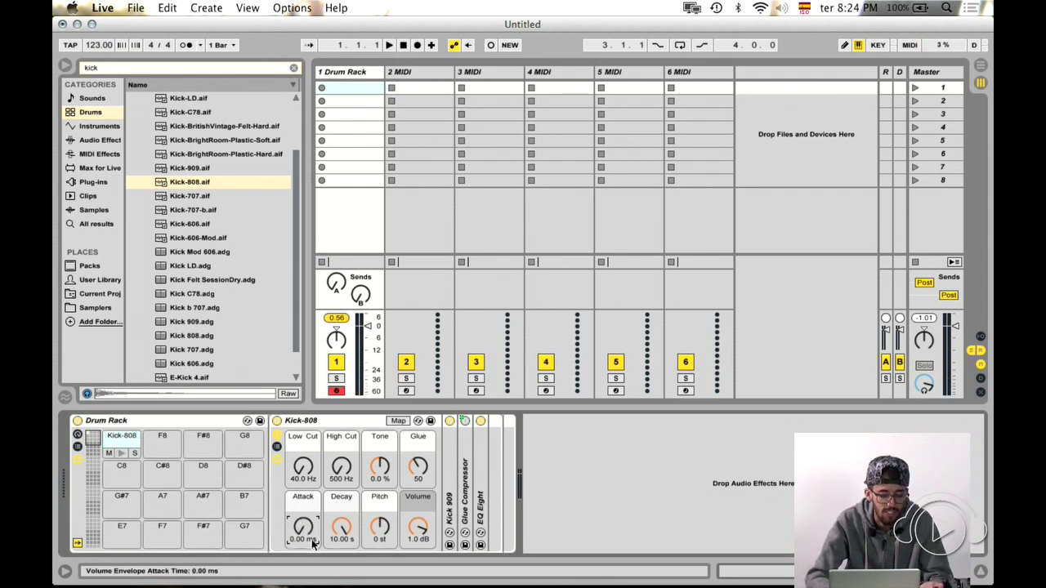
{"action": "scroll", "coordinate": [345, 531], "scroll_direction": "down", "scroll_amount": 10}
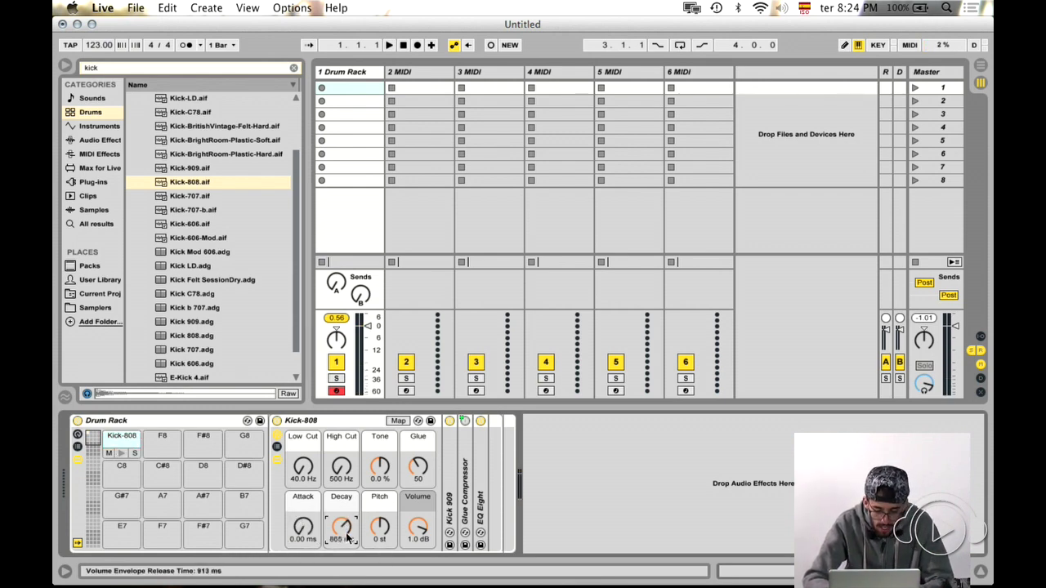
{"action": "left_click", "coordinate": [121, 459]}
{"action": "left_click", "coordinate": [121, 459]}
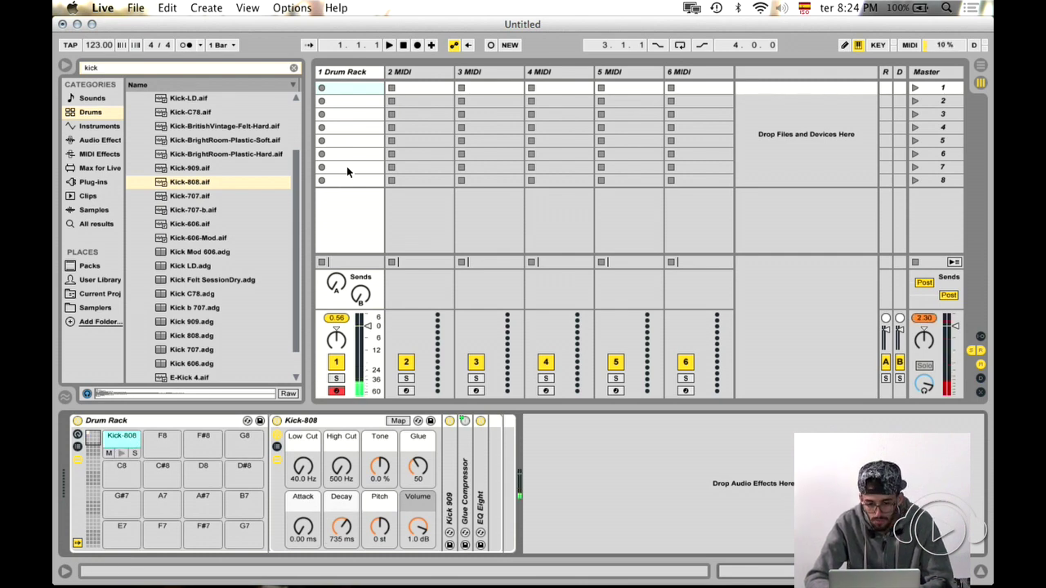
- Create an empty MIDI clip in the first slot of the Drum Rack track
{"action": "double_click", "coordinate": [355, 85]}
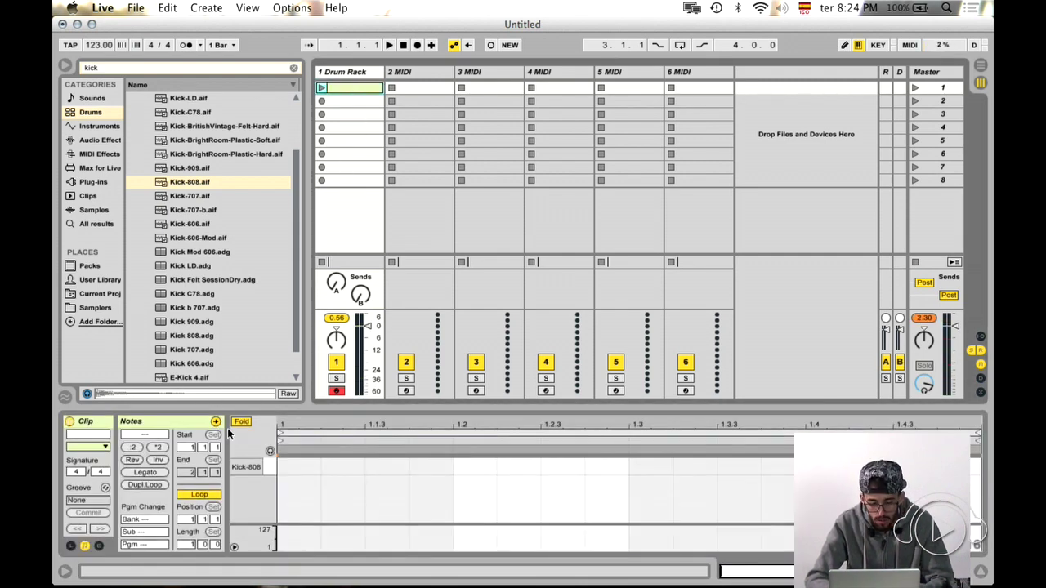
- Enter Kick-808 notes at 1, 1.2 and 1.3 in the clip, leave draw mode and launch the clip
{"action": "double_click", "coordinate": [301, 466]}
{"action": "double_click", "coordinate": [478, 468]}
{"action": "double_click", "coordinate": [646, 467]}
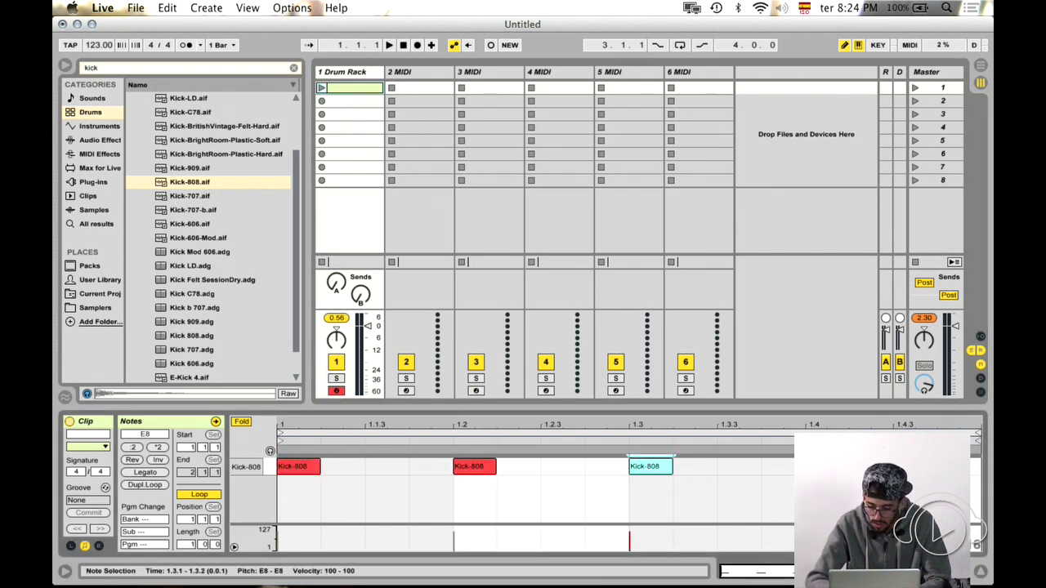
{"action": "left_click", "coordinate": [845, 45]}
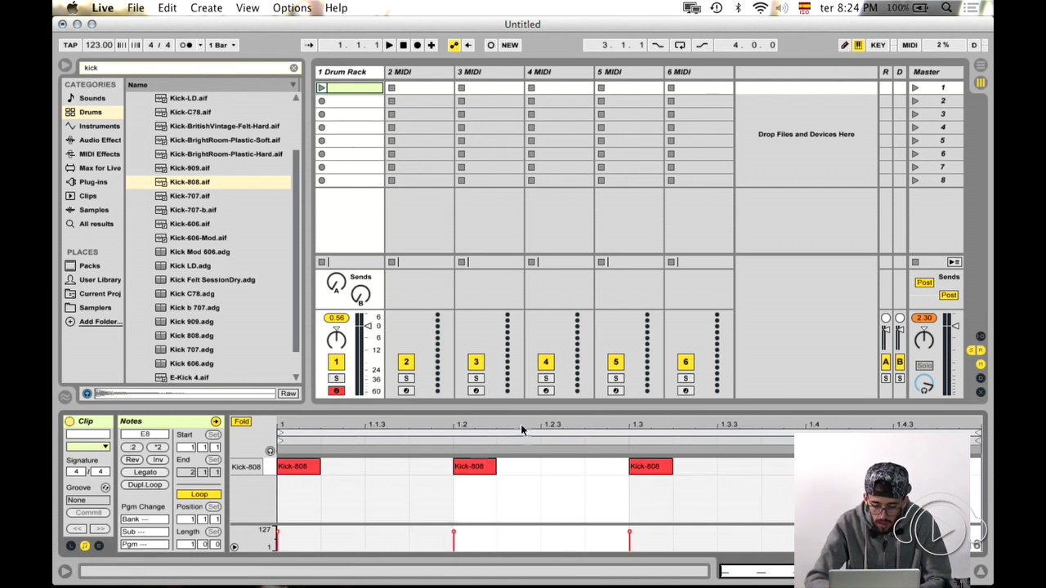
{"action": "left_click", "coordinate": [322, 87]}
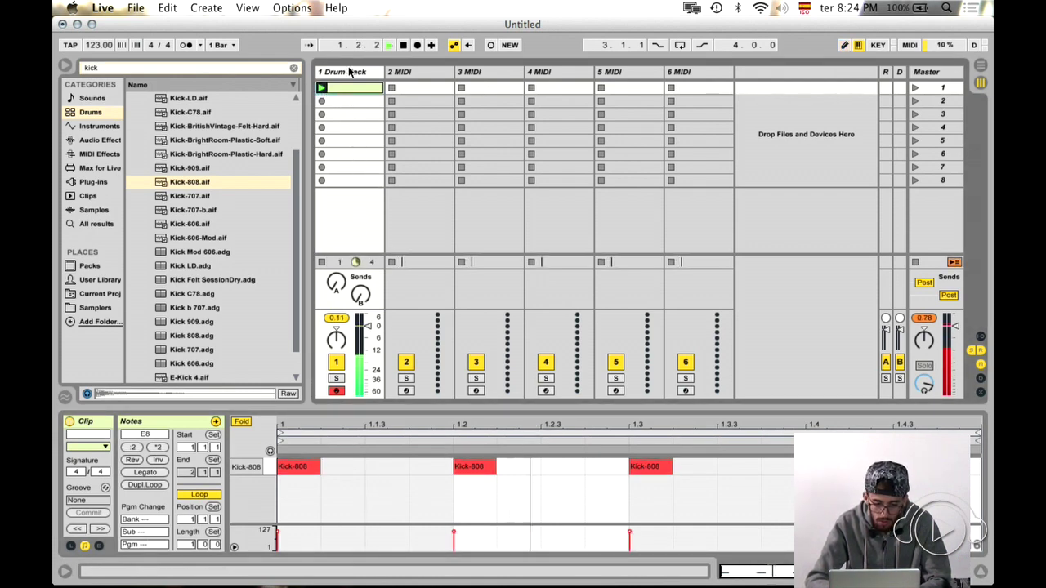
- Name the first track and its clip "kick" and narrow the track column
{"action": "left_click", "coordinate": [349, 72]}
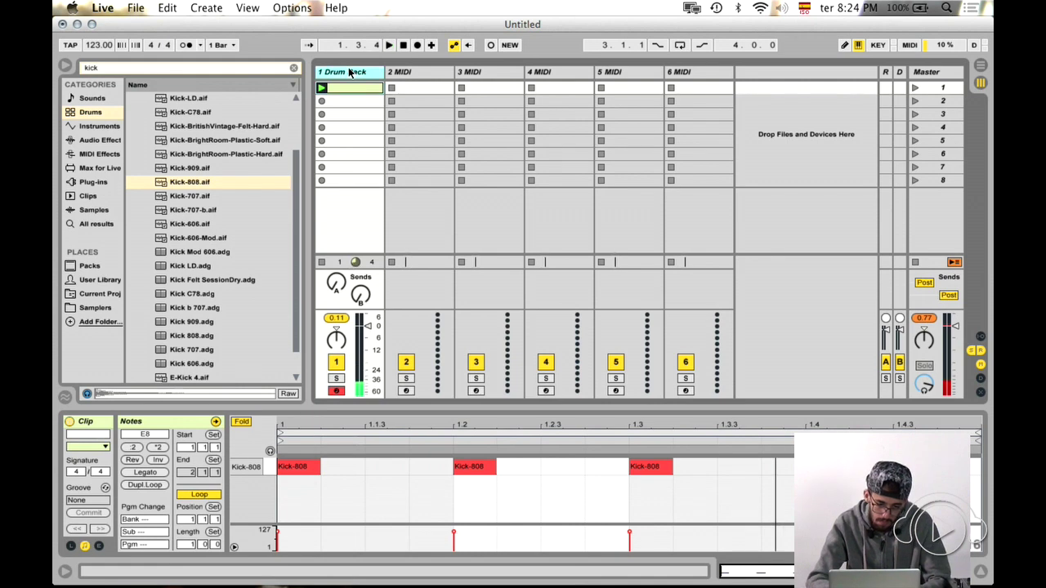
{"action": "key", "text": "super+r"}
{"action": "type", "text": "kick"}
{"action": "key", "text": "Return"}
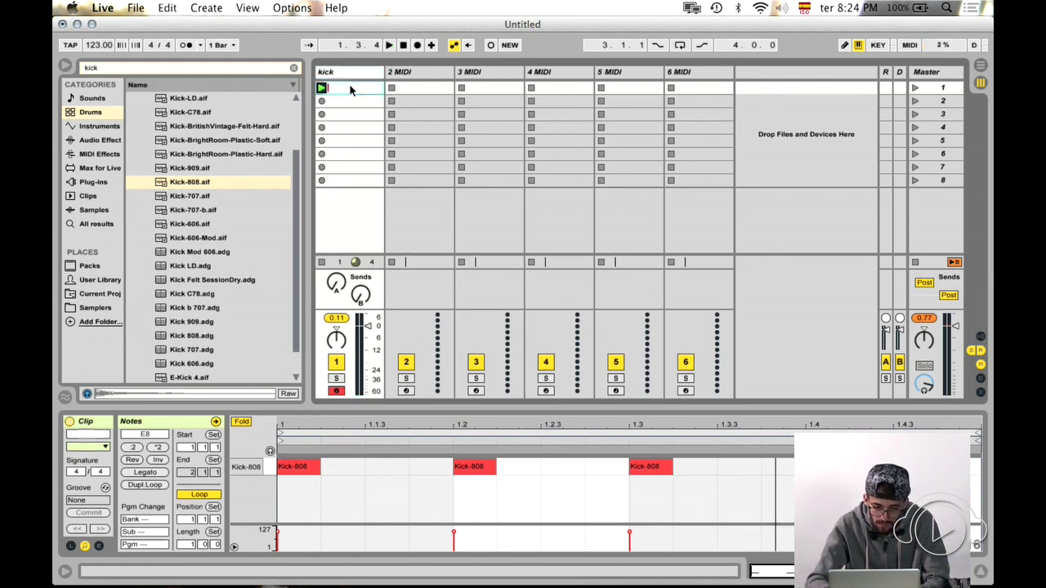
{"action": "left_click_drag", "start_coordinate": [385, 72], "coordinate": [356, 72]}
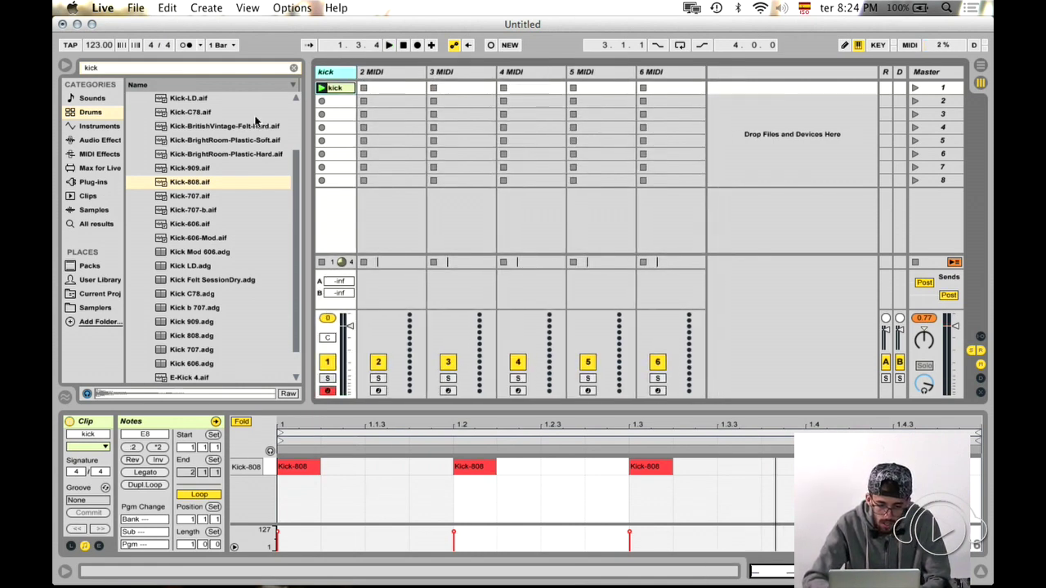
- Collapse the expanded kick results in the Drums category back to the Drum Hits folder
{"action": "left_click", "coordinate": [187, 179]}
{"action": "key", "text": "Left"}
{"action": "key", "text": "Left"}
{"action": "key", "text": "Left"}
{"action": "key", "text": "Left"}
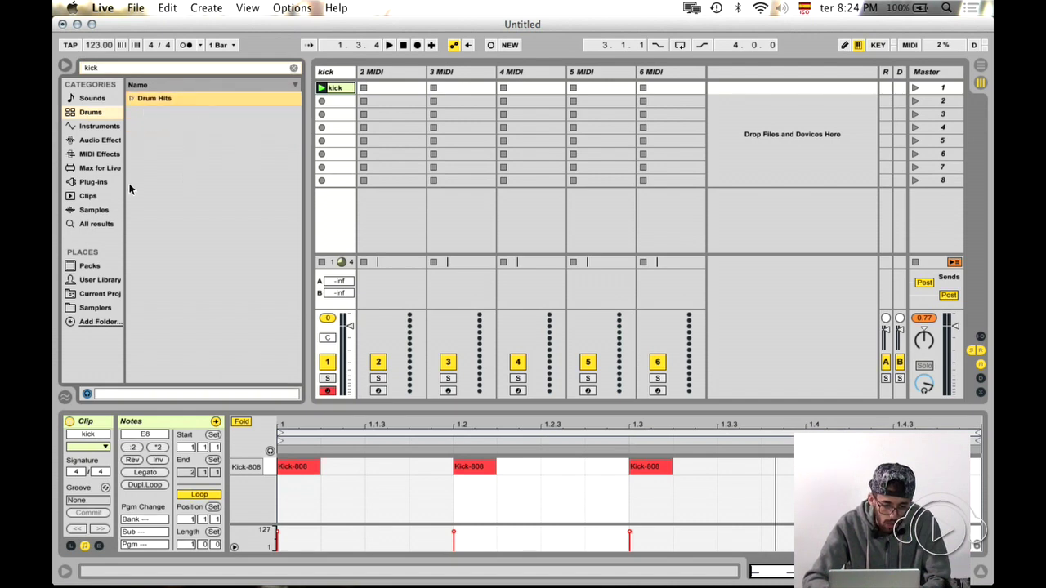
- Show the Samplers folder in the browser and collapse the Drum Hits folder inside cr2
{"action": "left_click", "coordinate": [91, 308]}
{"action": "key", "text": "Tab"}
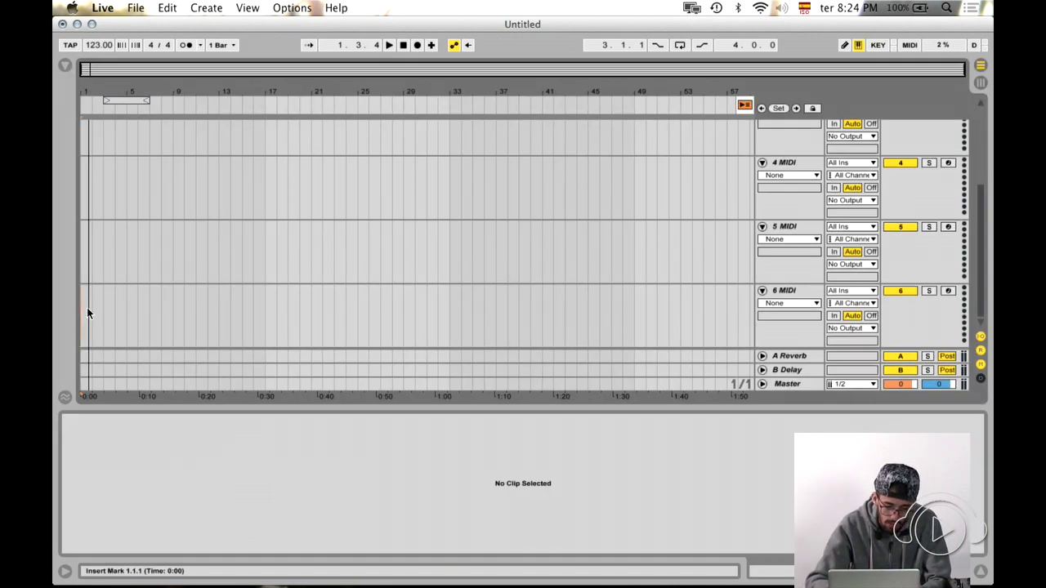
{"action": "key", "text": "Tab"}
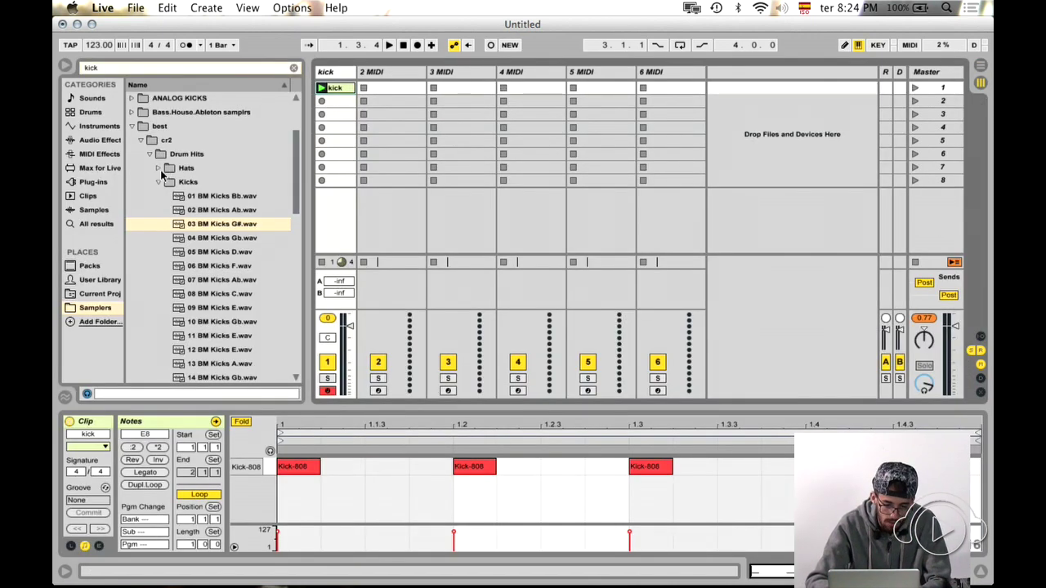
{"action": "left_click", "coordinate": [160, 182]}
{"action": "key", "text": "Left"}
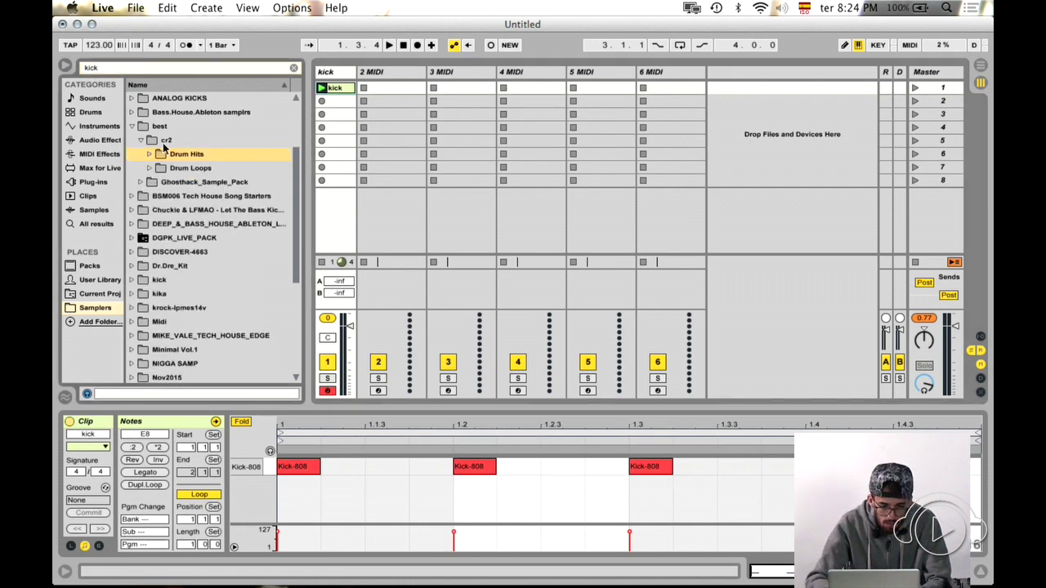
- Search the Samplers folder for "clap" and expand the Claps folder inside cr2's Drum Hits
{"action": "left_click", "coordinate": [110, 67]}
{"action": "type", "text": "clap"}
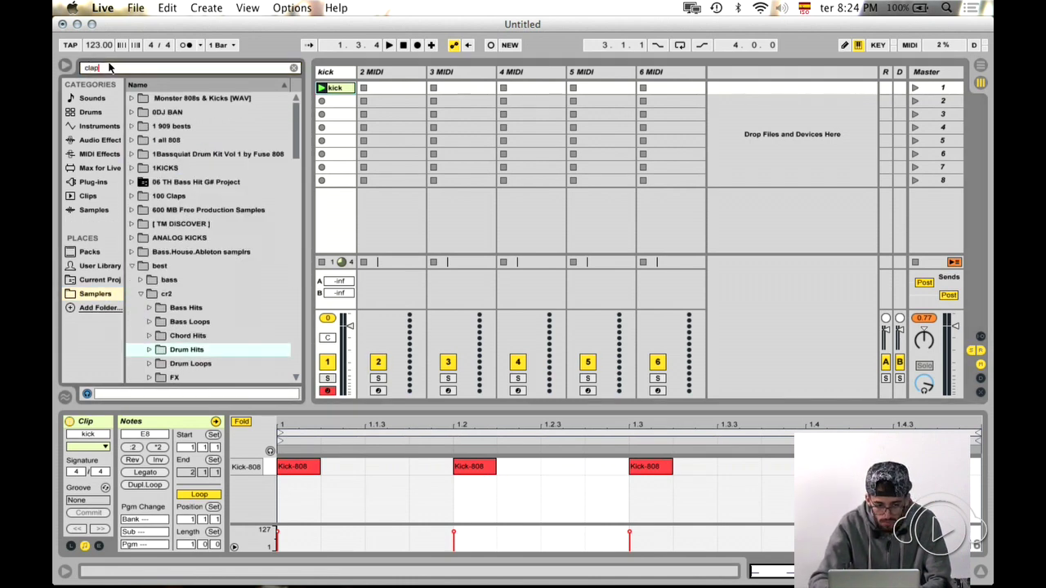
{"action": "scroll", "coordinate": [193, 152], "scroll_direction": "down", "scroll_amount": 5}
{"action": "left_click", "coordinate": [171, 141]}
{"action": "key", "text": "Right"}
{"action": "key", "text": "Down"}
{"action": "key", "text": "Right"}
- Preview the BM Clap samples from 01 through 11 and select 04 BM Clap.wav
{"action": "key", "text": "Down"}
{"action": "key", "text": "Down"}
{"action": "key", "text": "Down"}
{"action": "key", "text": "Down"}
{"action": "key", "text": "Down"}
{"action": "key", "text": "Down"}
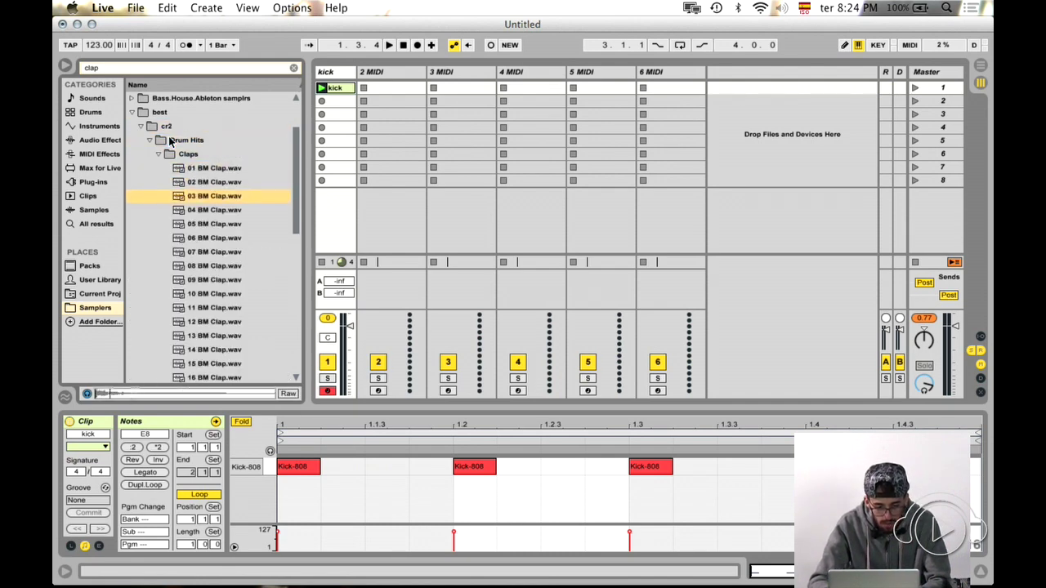
{"action": "key", "text": "Up"}
{"action": "key", "text": "Up"}
{"action": "key", "text": "Up"}
{"action": "key", "text": "Up"}
{"action": "key", "text": "Up"}
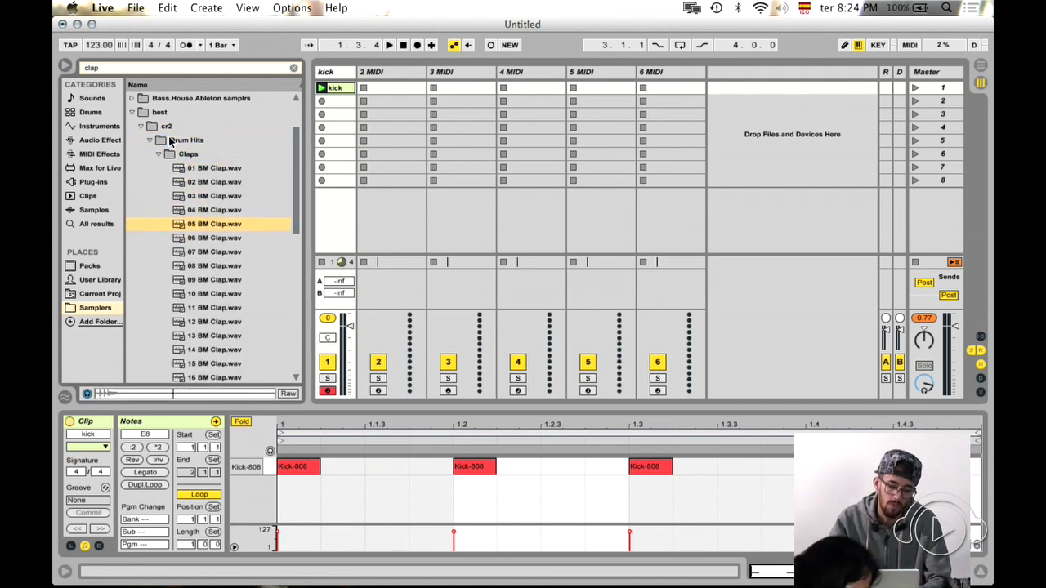
{"action": "key", "text": "Down"}
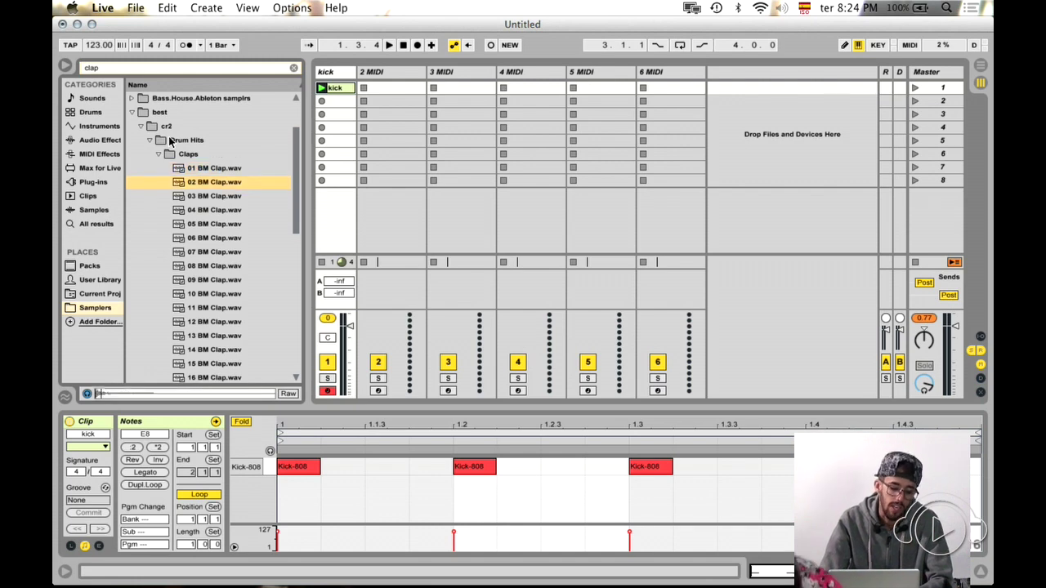
{"action": "key", "text": "Down"}
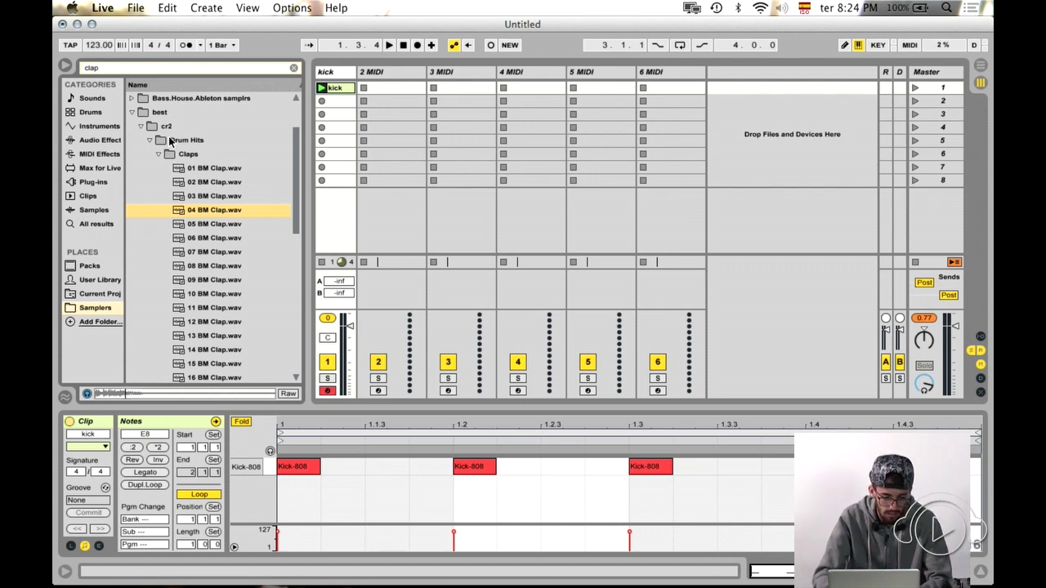
{"action": "key", "text": "Down"}
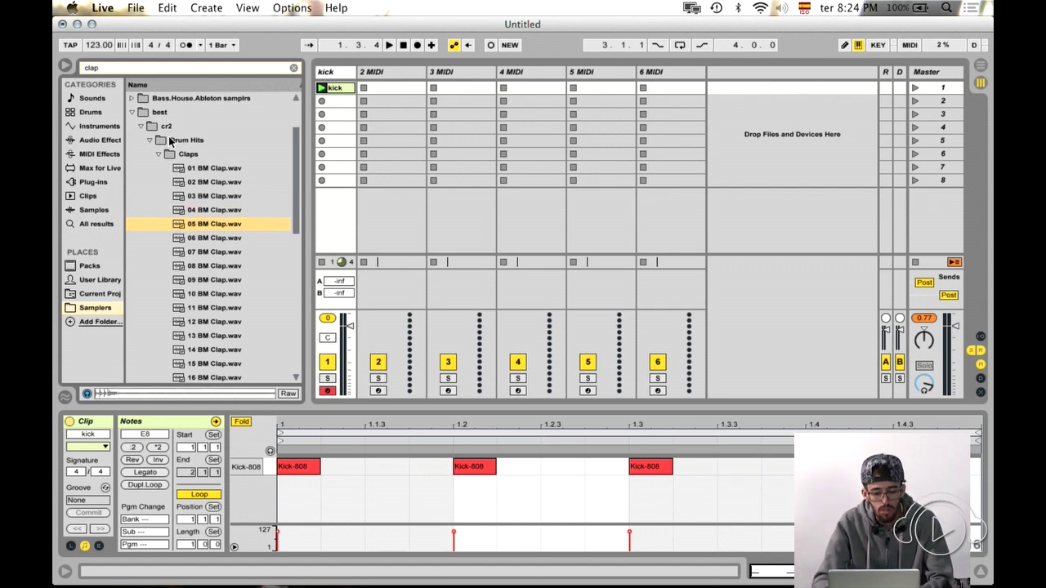
{"action": "key", "text": "Up"}
{"action": "key", "text": "Down"}
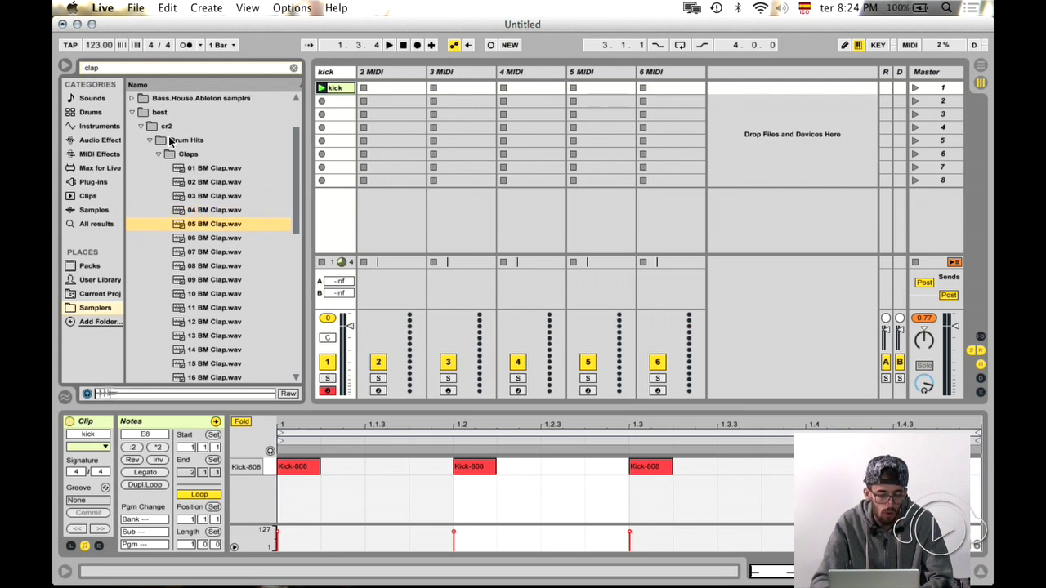
{"action": "key", "text": "Down"}
{"action": "key", "text": "Down"}
{"action": "key", "text": "Down"}
{"action": "key", "text": "Down"}
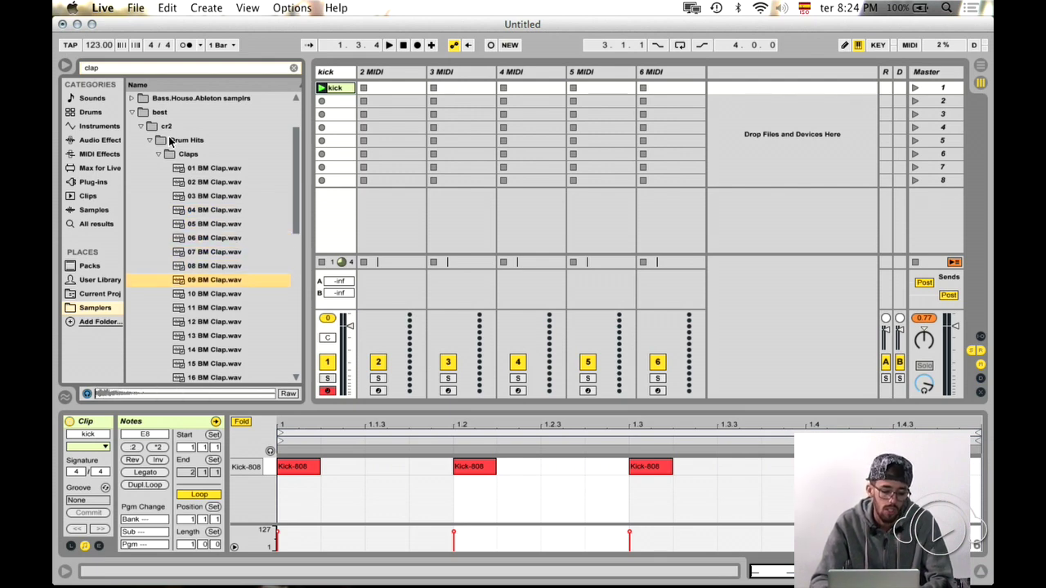
{"action": "key", "text": "Down"}
{"action": "key", "text": "Down"}
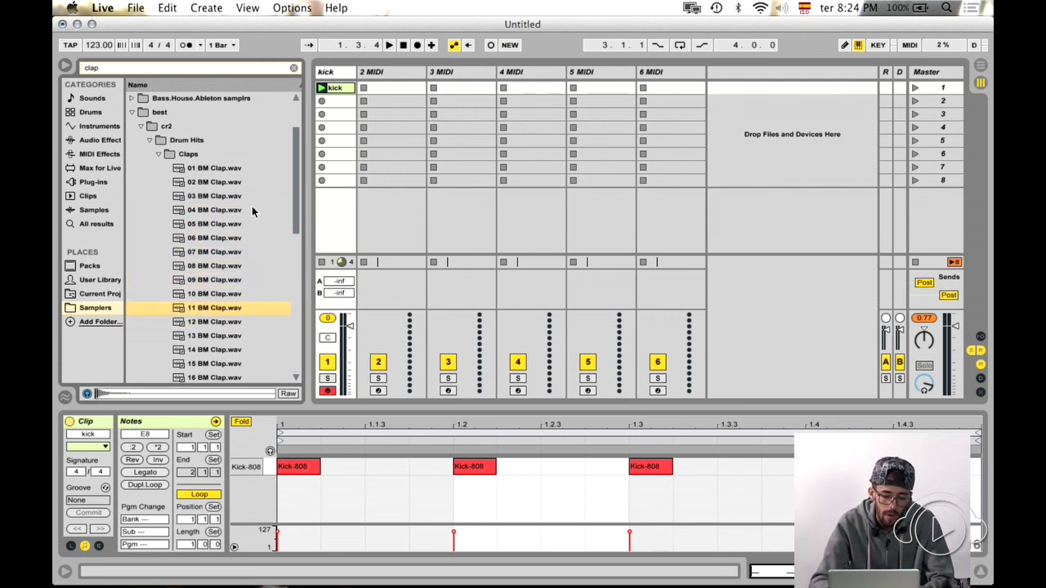
{"action": "left_click", "coordinate": [203, 211]}
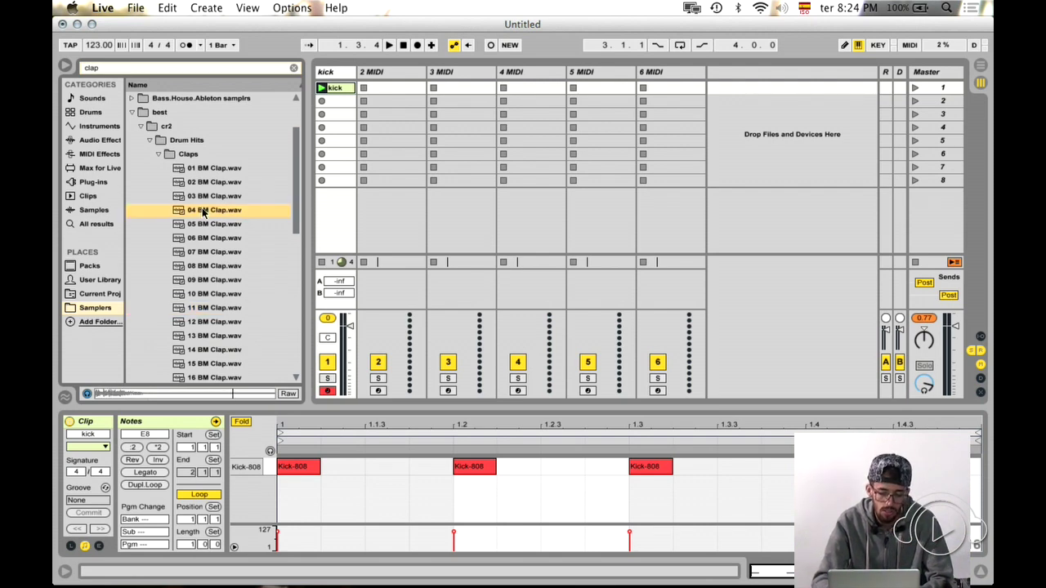
- Clear the browser search and load an empty Drum Rack from the Drums category onto the 2 MIDI track
{"action": "left_click", "coordinate": [385, 88]}
{"action": "left_click", "coordinate": [294, 67]}
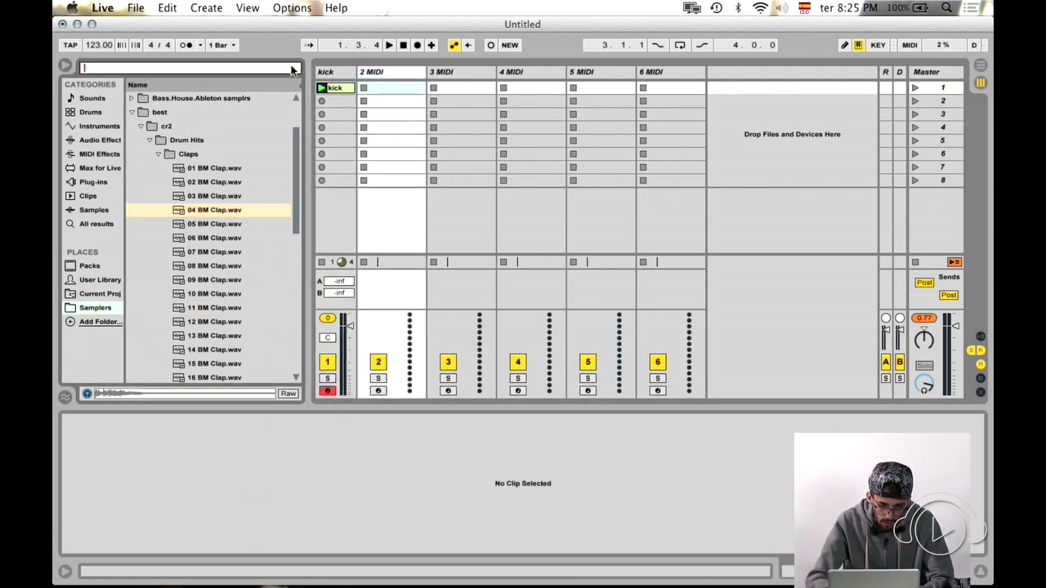
{"action": "left_click", "coordinate": [90, 112]}
{"action": "left_click_drag", "start_coordinate": [175, 116], "coordinate": [390, 67]}
- Duplicate the second track with its empty Drum Rack and delete the 4 MIDI track
{"action": "key", "text": "super+d"}
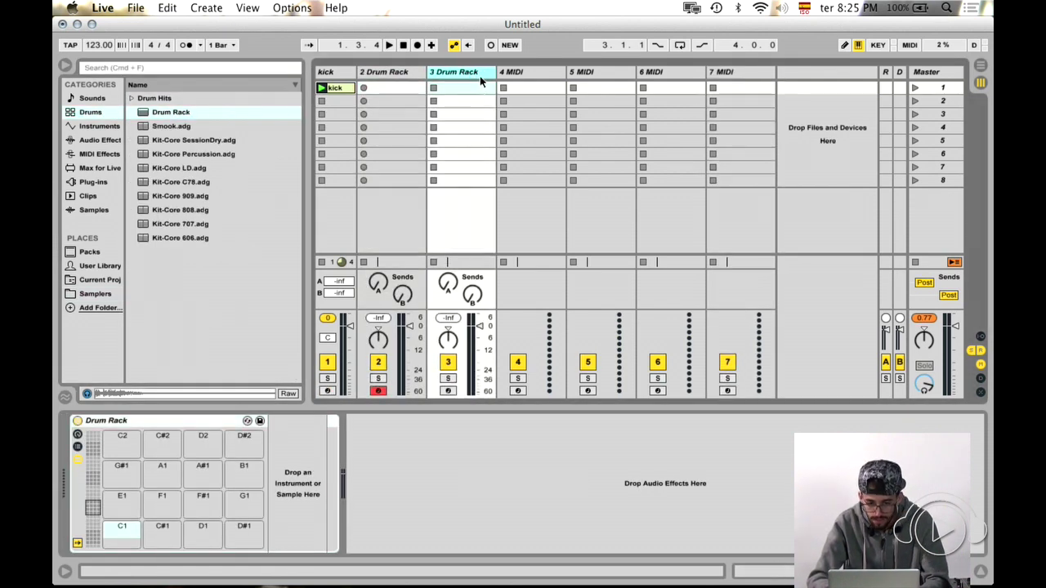
{"action": "left_click", "coordinate": [532, 72]}
{"action": "key", "text": "Delete"}
- Select the 2 Drum Rack track and bring back the Claps samples from the Samplers folder
{"action": "left_click", "coordinate": [408, 70]}
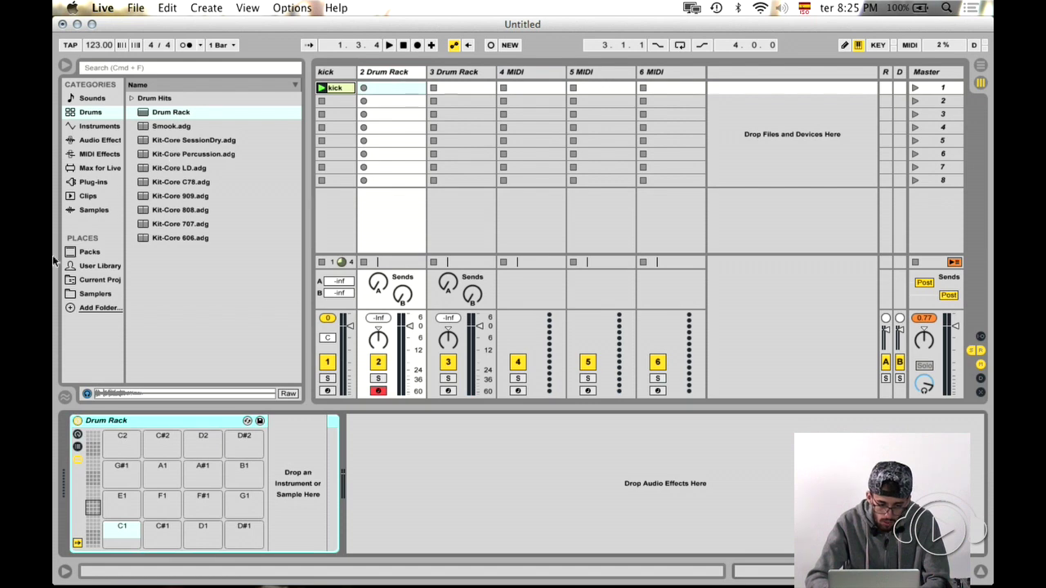
{"action": "left_click", "coordinate": [93, 295]}
{"action": "key", "text": "Down"}
{"action": "key", "text": "Down"}
{"action": "key", "text": "Down"}
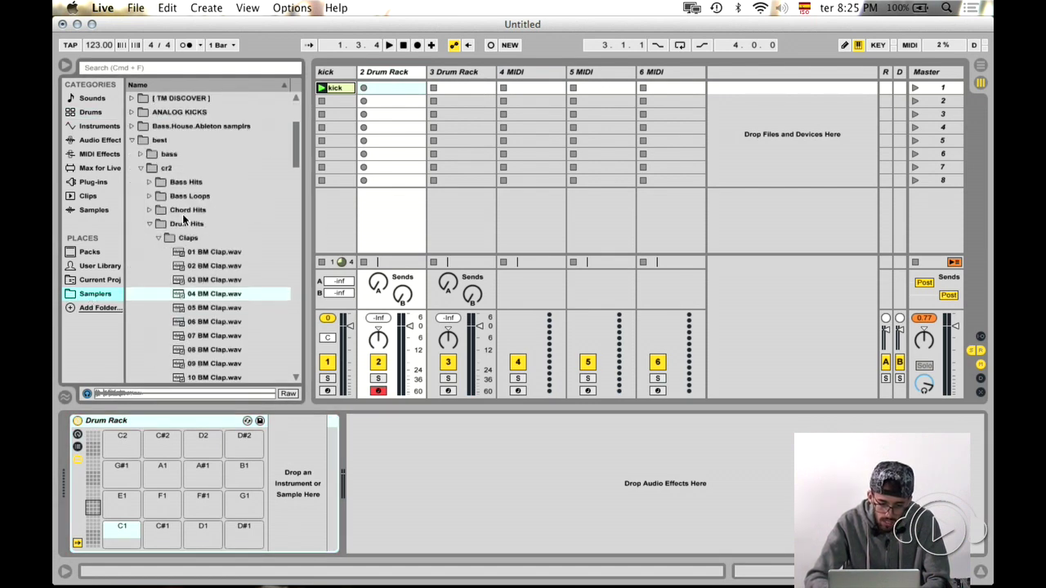
- Load 04 BM Clap.wav directly onto the 4 MIDI track and audition it in lower and higher octaves
{"action": "left_click", "coordinate": [515, 72]}
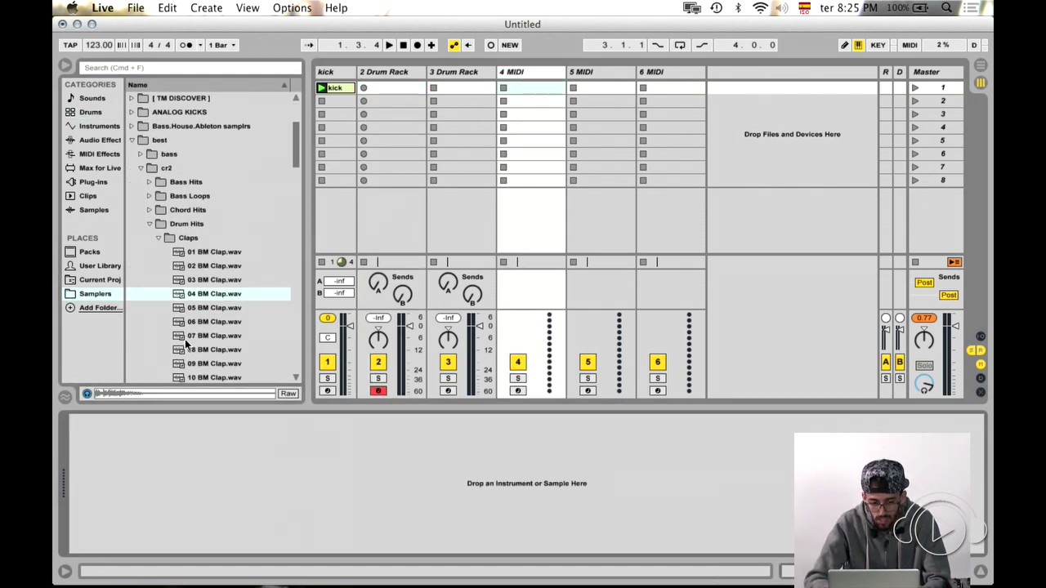
{"action": "left_click_drag", "start_coordinate": [204, 296], "coordinate": [320, 468]}
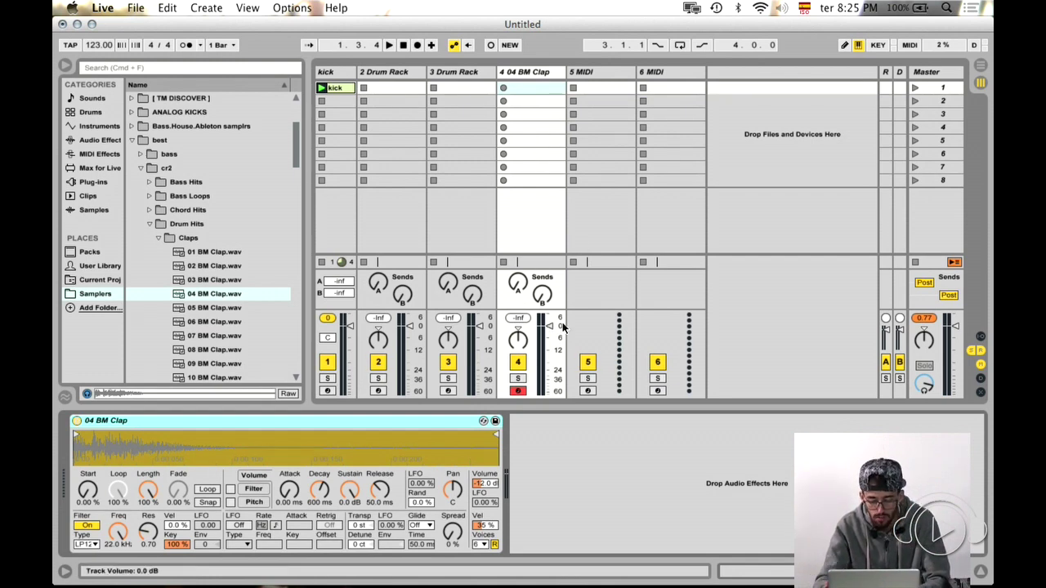
{"action": "key", "text": "a"}
{"action": "key", "text": "a"}
{"action": "key", "text": "a"}
{"action": "key", "text": "a"}
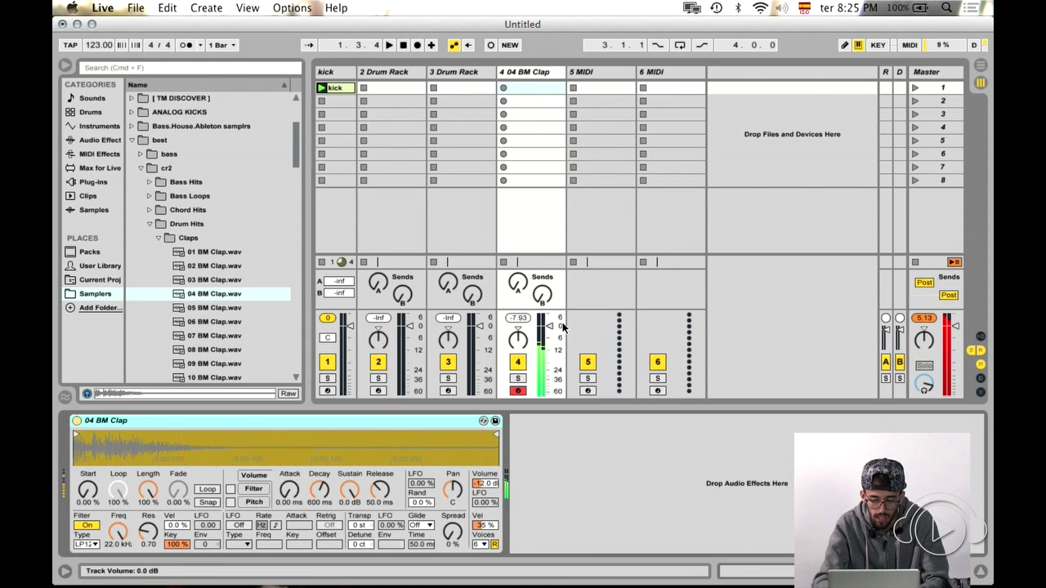
{"action": "key", "text": "z"}
{"action": "key", "text": "a"}
{"action": "key", "text": "a"}
{"action": "key", "text": "a"}
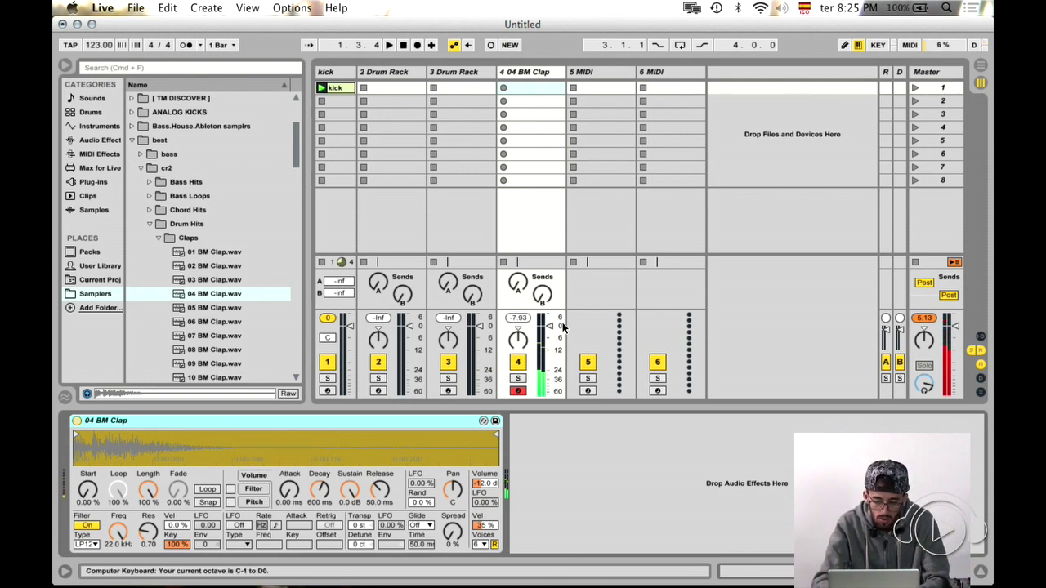
{"action": "key", "text": "x"}
{"action": "key", "text": "a"}
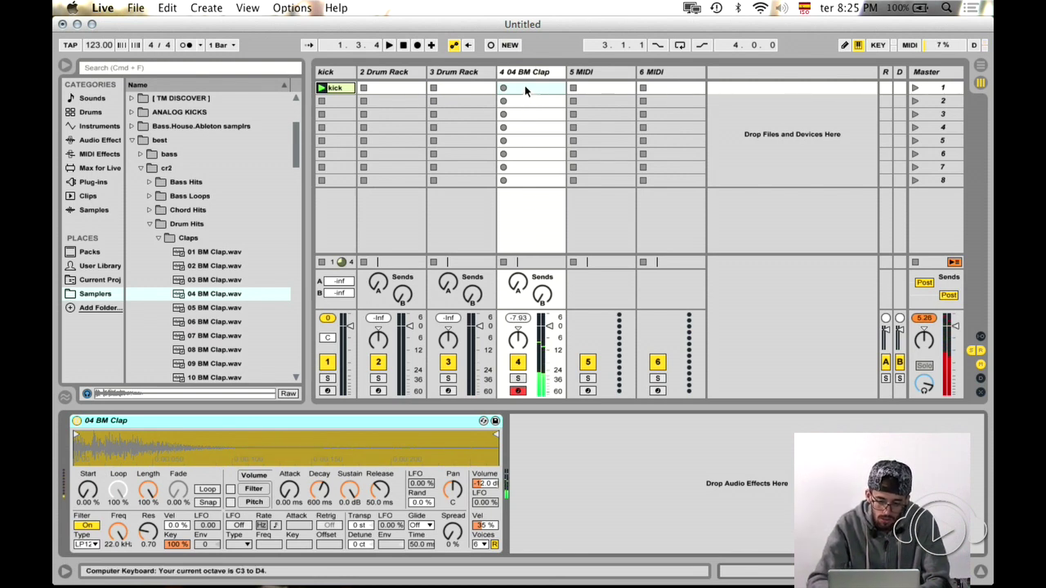
- Delete the fourth track and place 04 BM Clap.wav on the E8 pad of the second track's Drum Rack
{"action": "left_click", "coordinate": [523, 74]}
{"action": "key", "text": "Delete"}
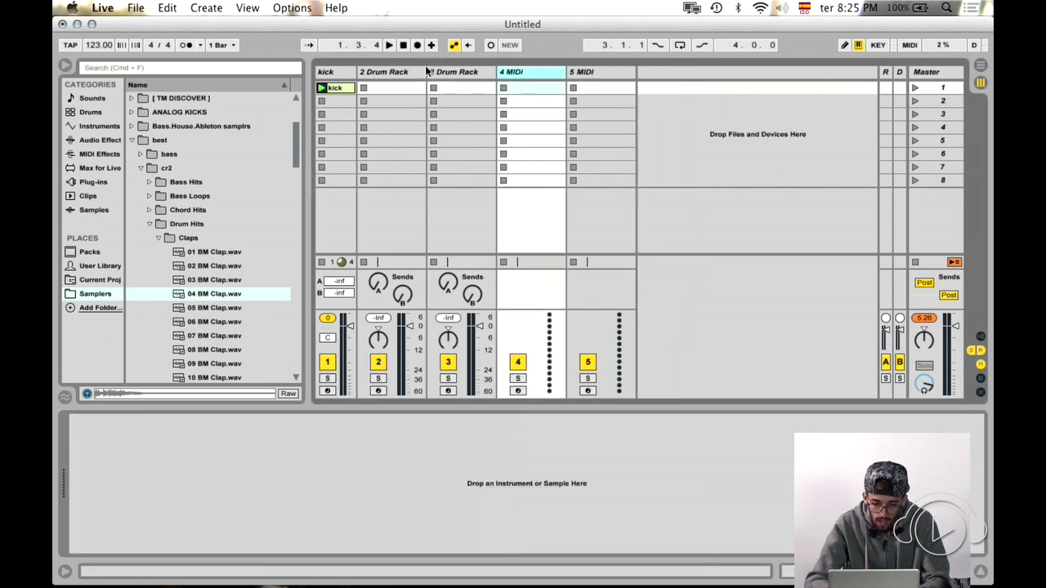
{"action": "left_click", "coordinate": [389, 74]}
{"action": "left_click_drag", "start_coordinate": [198, 298], "coordinate": [121, 442]}
- Set the 04 BM Clap pad's High Cut to 18.0 kHz, Attack to 0.00 ms and Decay to 964 ms, auditioning the pad
{"action": "left_click_drag", "start_coordinate": [342, 467], "coordinate": [341, 392]}
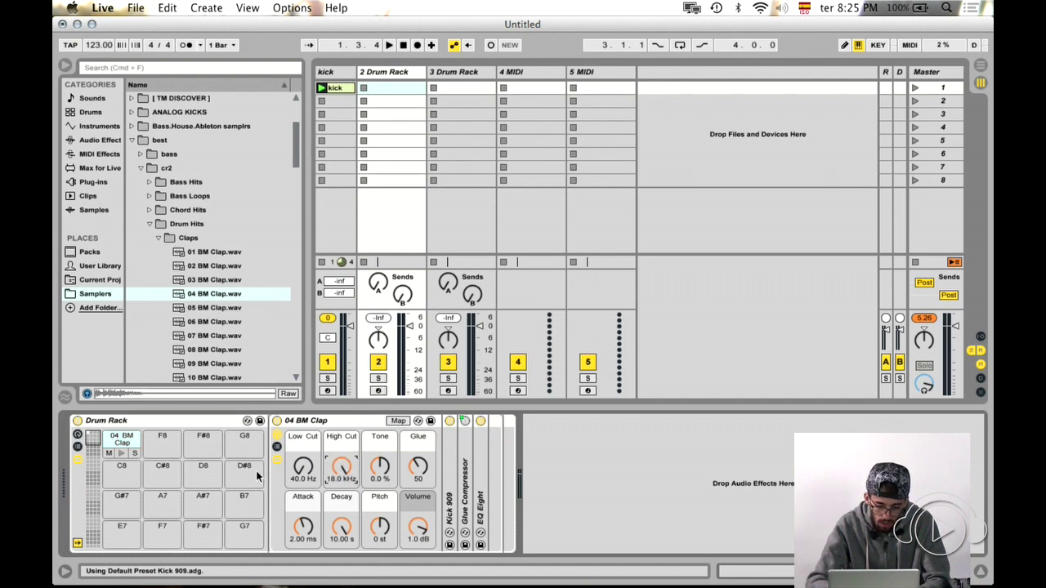
{"action": "left_click_drag", "start_coordinate": [303, 527], "coordinate": [342, 567]}
{"action": "left_click", "coordinate": [120, 454]}
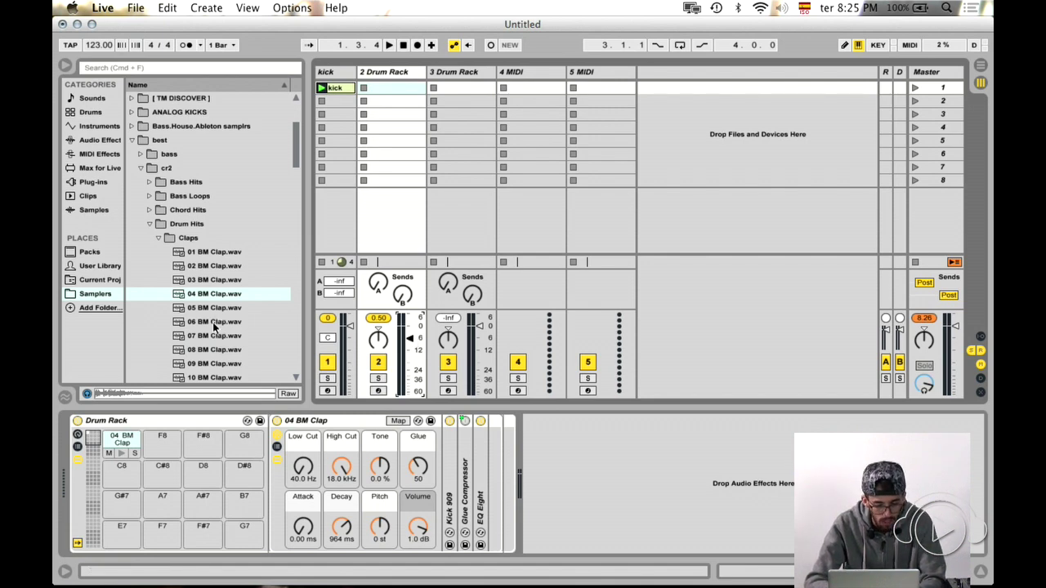
- Preview further BM Clap samples in the Claps folder and settle on 11 BM Clap.wav
{"action": "left_click", "coordinate": [207, 349]}
{"action": "key", "text": "Down"}
{"action": "key", "text": "Down"}
{"action": "key", "text": "Up"}
{"action": "key", "text": "Up"}
{"action": "key", "text": "Up"}
{"action": "key", "text": "Up"}
{"action": "key", "text": "Down"}
{"action": "key", "text": "Down"}
{"action": "key", "text": "Down"}
{"action": "key", "text": "Down"}
{"action": "key", "text": "Down"}
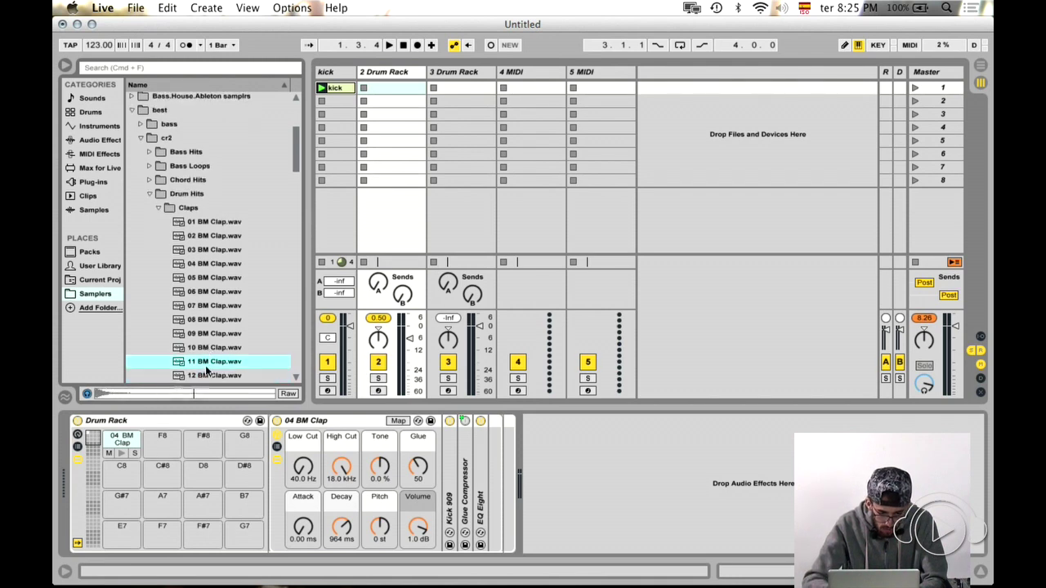
- Place 11 BM Clap.wav on the F8 pad and set its High Cut to 18.0 kHz and Attack to 0.00 ms
{"action": "left_click_drag", "start_coordinate": [164, 451], "coordinate": [163, 449]}
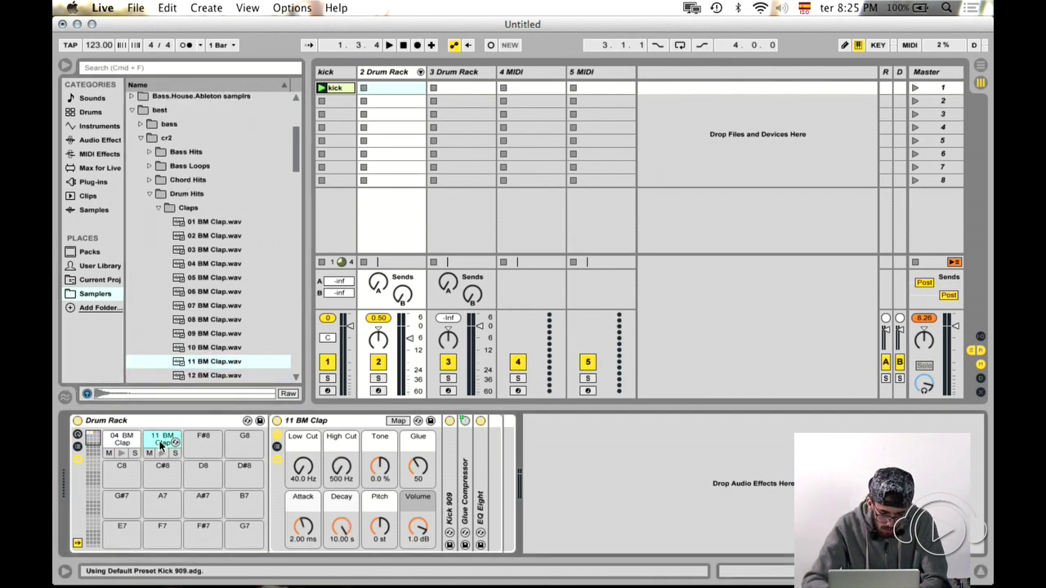
{"action": "double_click", "coordinate": [342, 467]}
{"action": "double_click", "coordinate": [299, 540]}
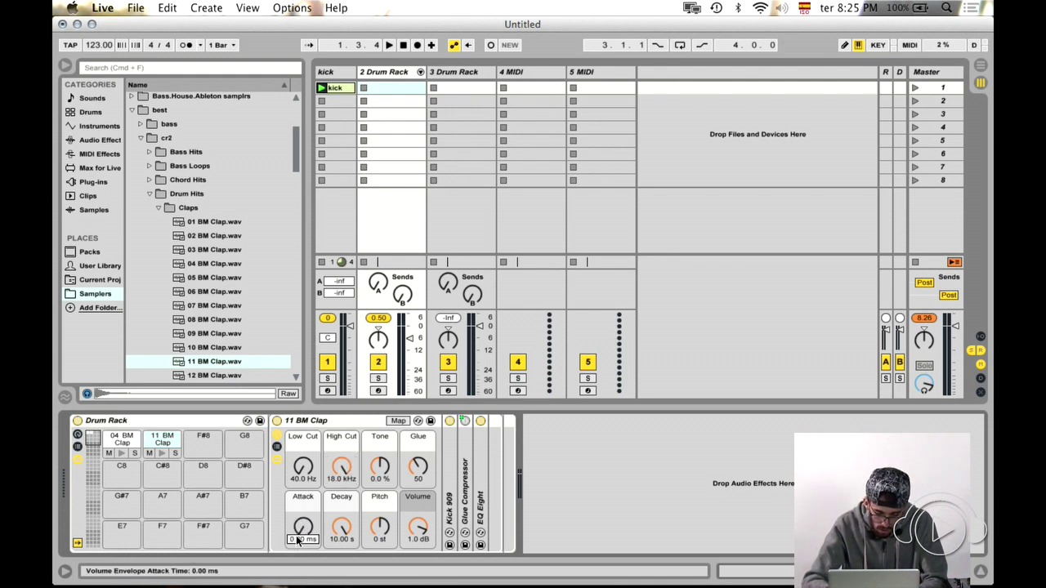
- Adjust the 11 BM Clap pad's Decay and set the 04 BM Clap pad's Volume to -5.0 dB
{"action": "left_click_drag", "start_coordinate": [334, 527], "coordinate": [334, 536]}
{"action": "left_click", "coordinate": [121, 442]}
{"action": "left_click_drag", "start_coordinate": [429, 529], "coordinate": [429, 547]}
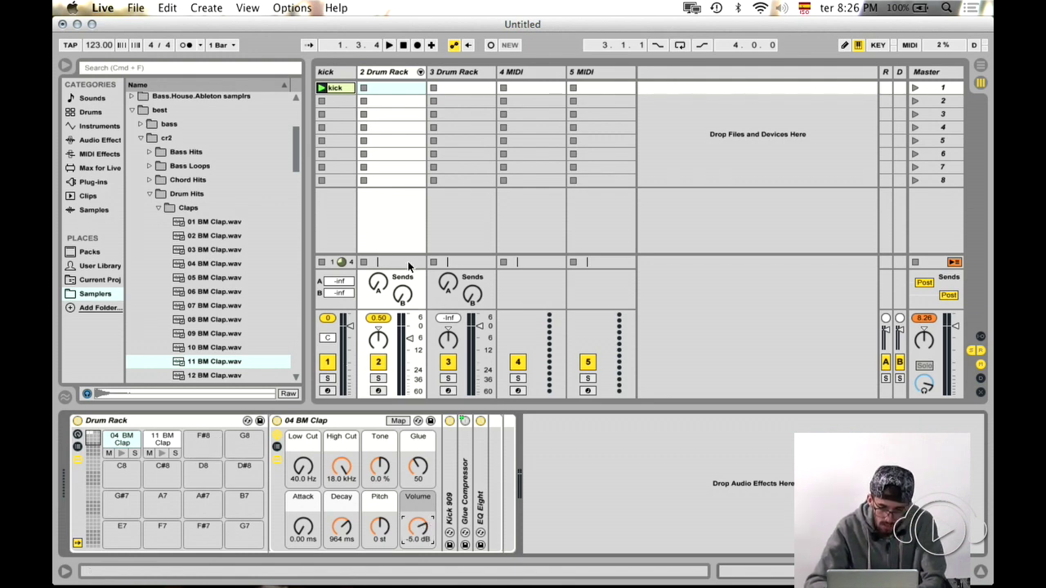
- Create a one-bar clip in the second track's first slot and draw 11 BM Clap and 04 BM Clap notes at beat 1.2
{"action": "double_click", "coordinate": [387, 94]}
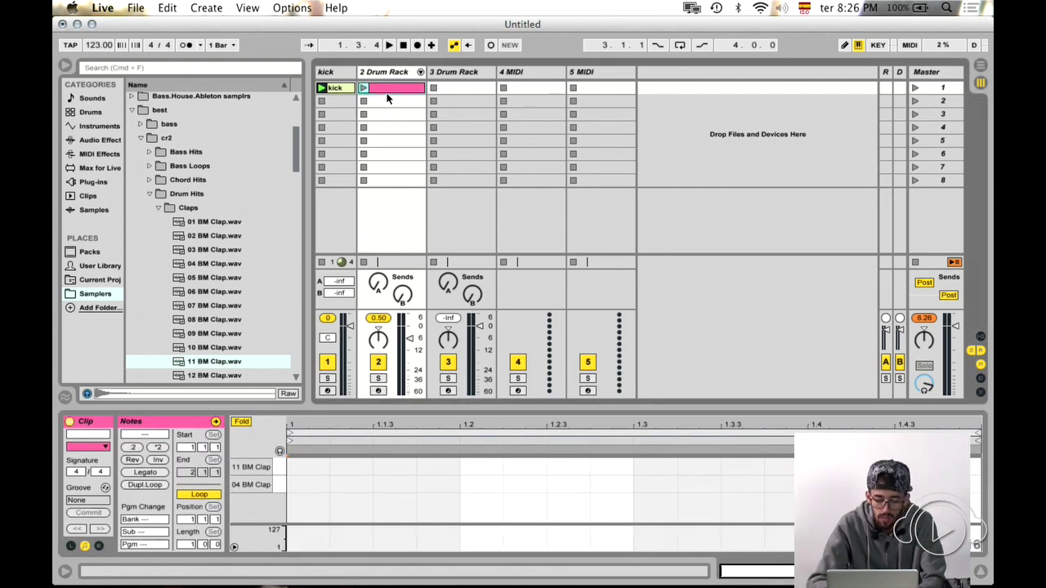
{"action": "key", "text": "b"}
{"action": "left_click", "coordinate": [479, 467]}
{"action": "left_click", "coordinate": [480, 484]}
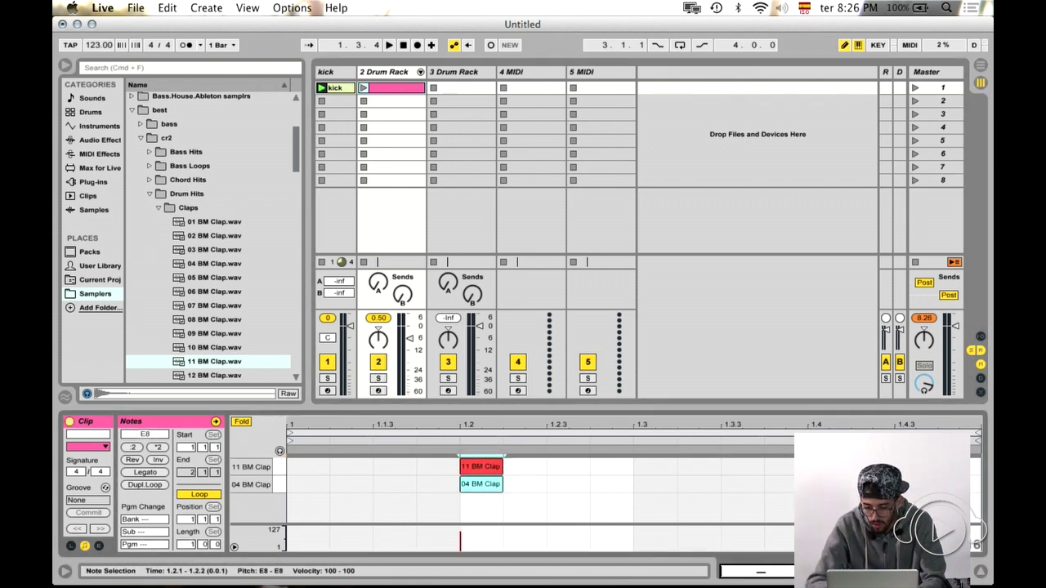
{"action": "key", "text": "b"}
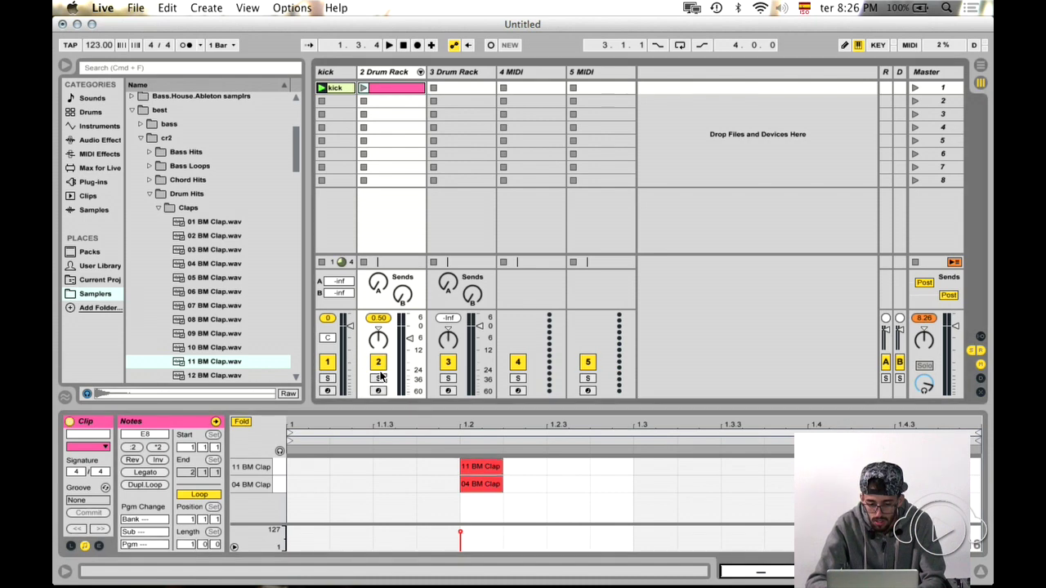
- Launch the clap clip with its track soloed, compare the 11 and 04 BM Clap pads in solo, and release the solos
{"action": "left_click", "coordinate": [379, 378]}
{"action": "left_click", "coordinate": [363, 88]}
{"action": "left_click", "coordinate": [365, 262]}
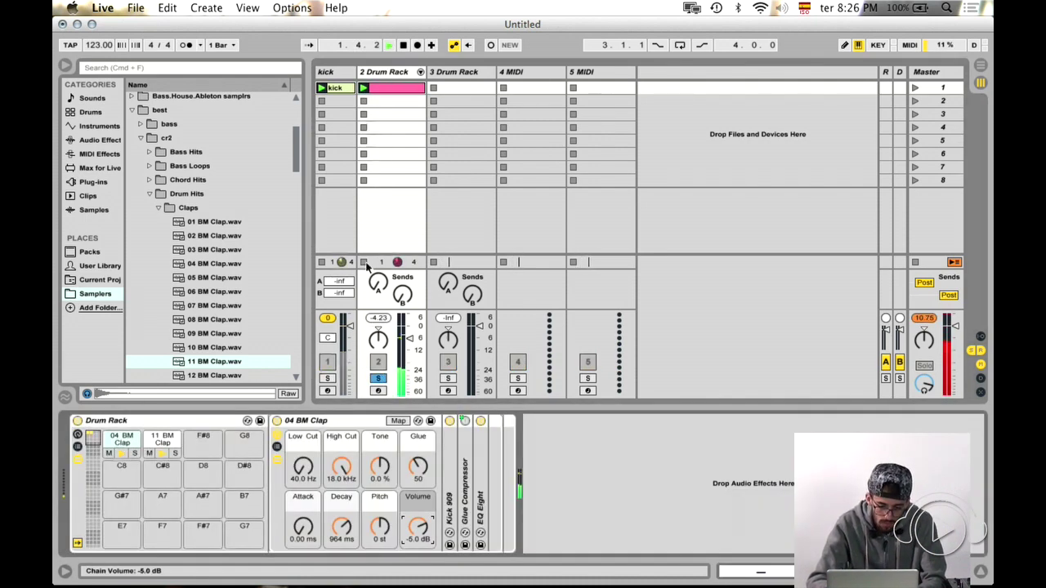
{"action": "left_click", "coordinate": [174, 453]}
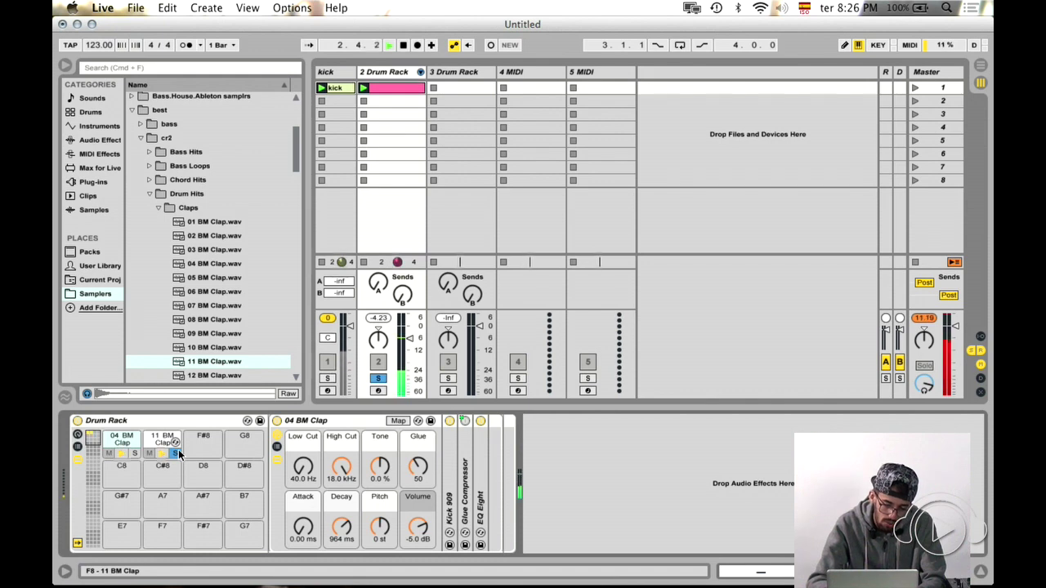
{"action": "left_click", "coordinate": [135, 453]}
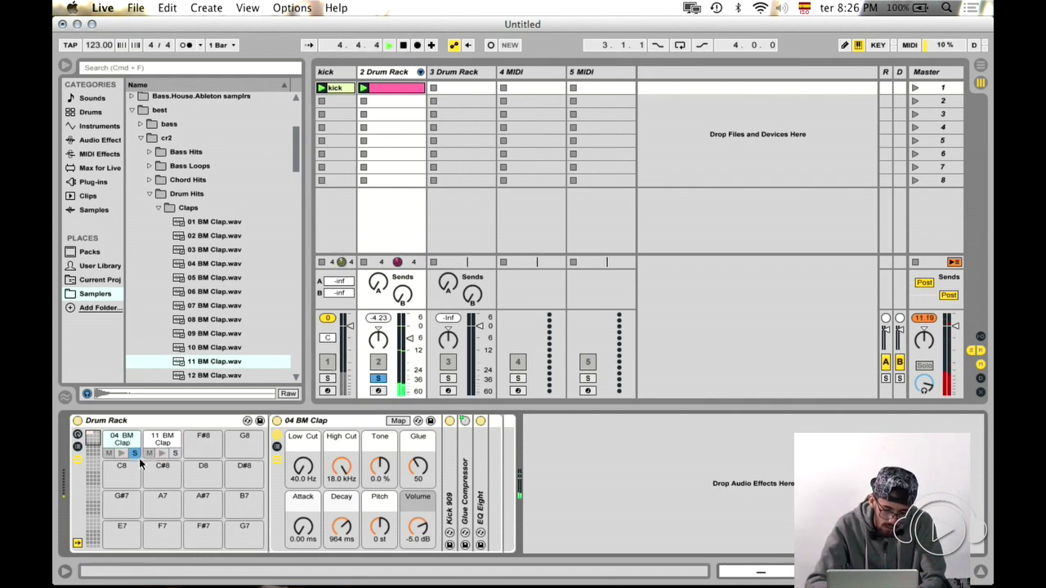
{"action": "left_click", "coordinate": [135, 453]}
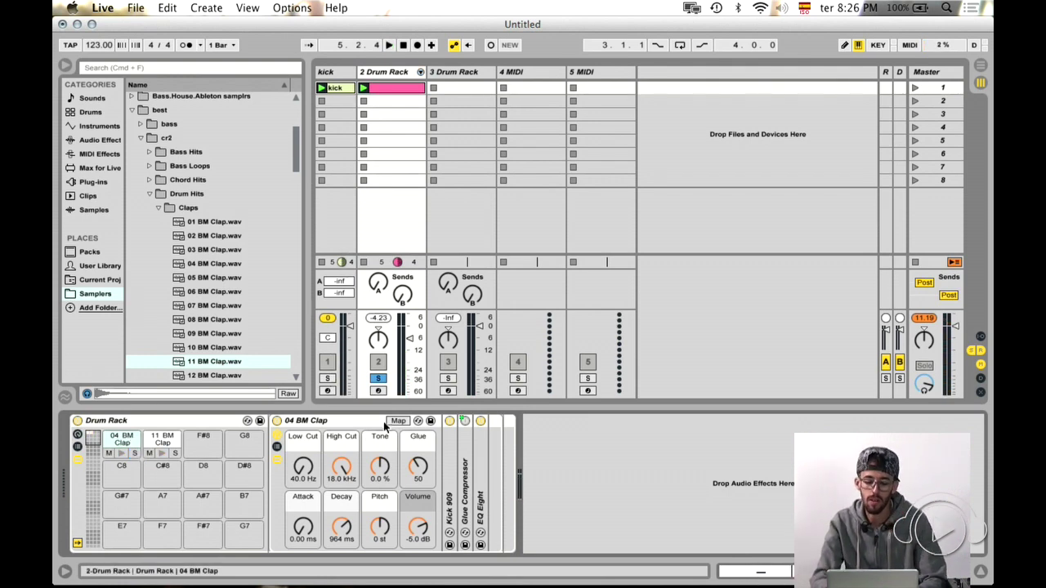
{"action": "left_click", "coordinate": [378, 379]}
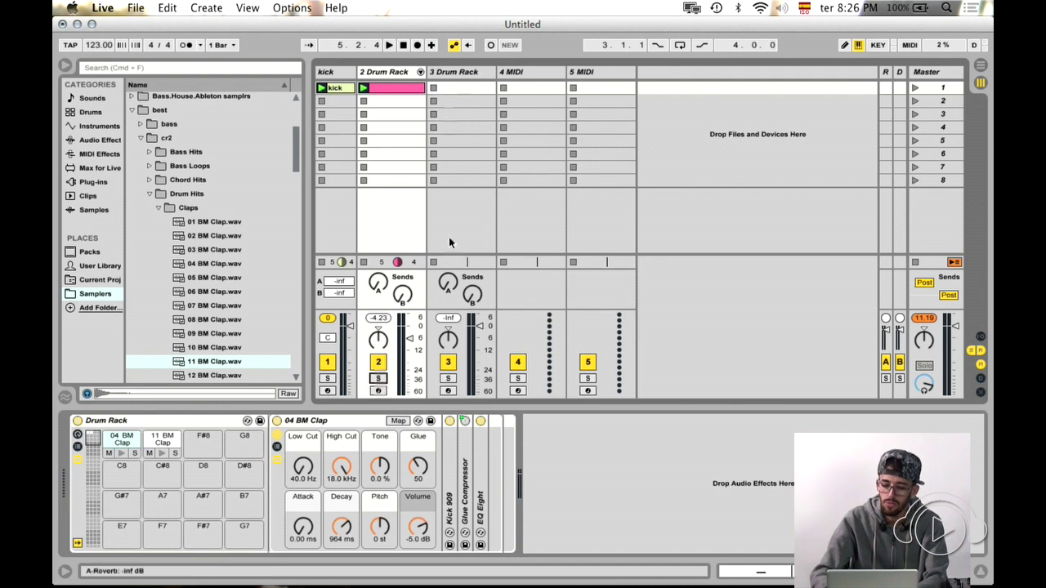
- Name the second track and its clip clap and play the kick and clap together
{"action": "double_click", "coordinate": [378, 71]}
{"action": "type", "text": "clap"}
{"action": "key", "text": "Return"}
{"action": "key", "text": "space"}
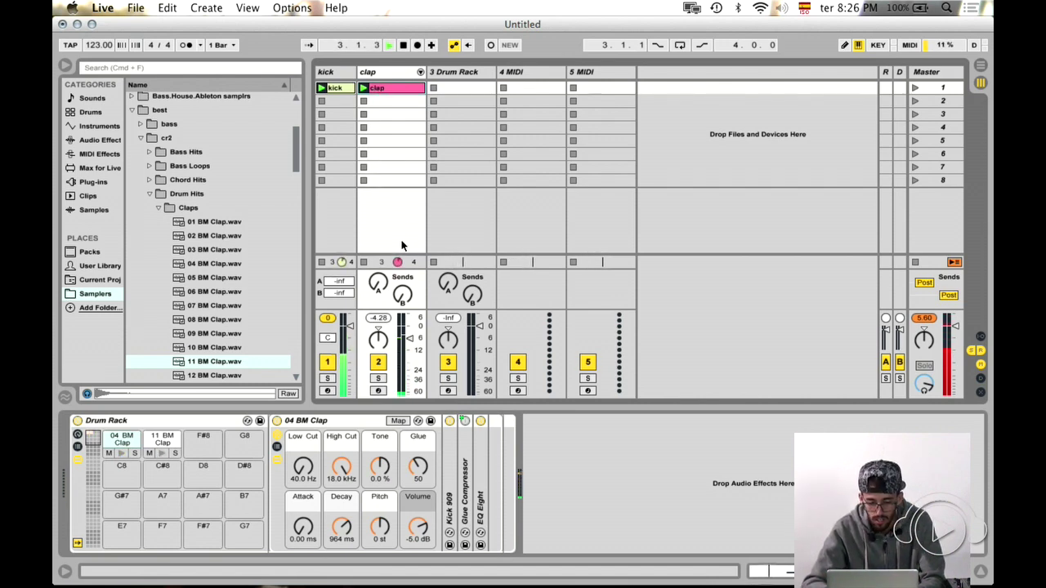
{"action": "key", "text": "space"}
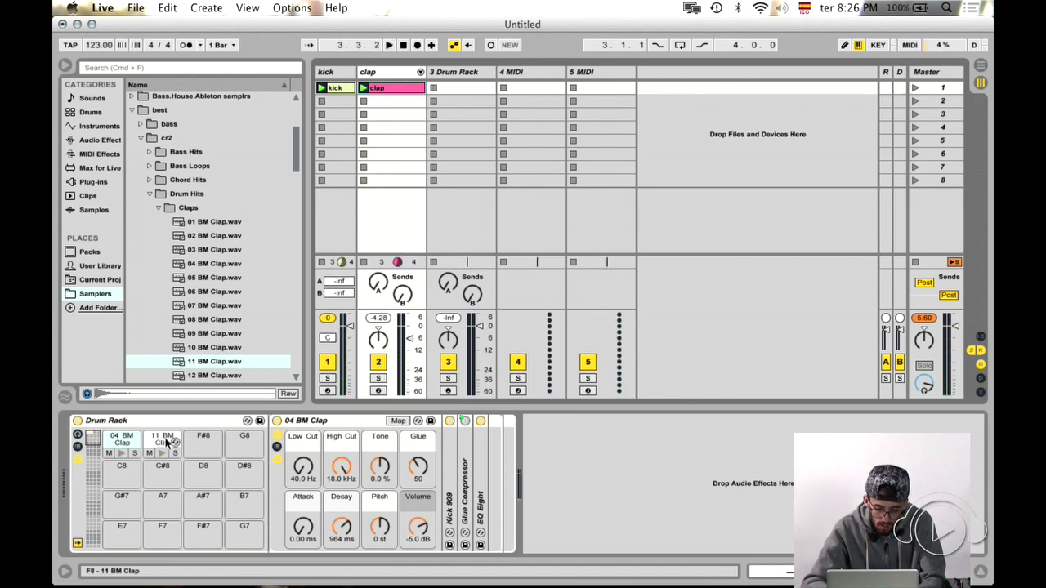
- Add a Limiter after the Drum Rack on the clap track and narrow that track's column
{"action": "left_click", "coordinate": [157, 207]}
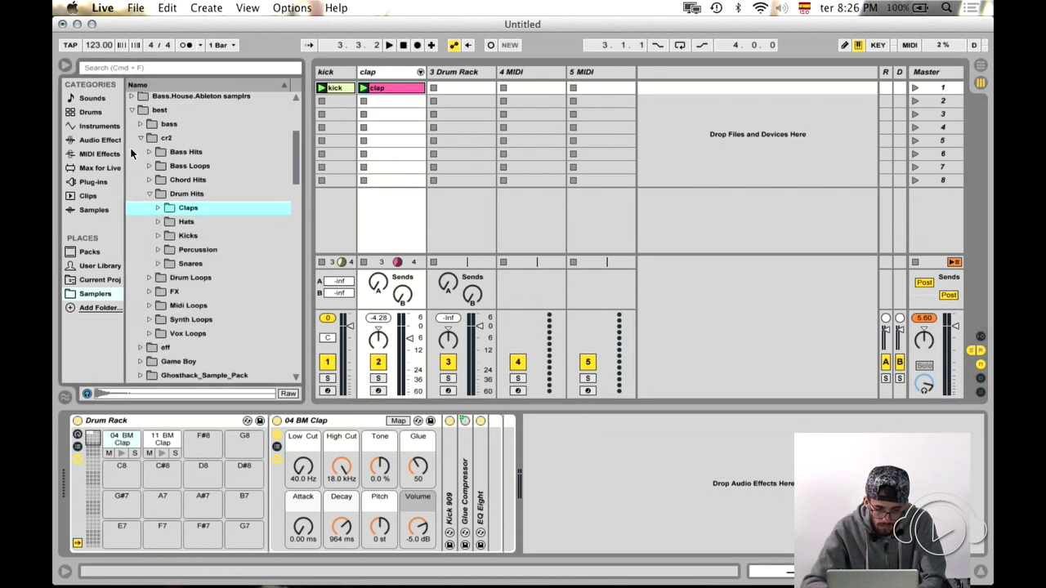
{"action": "key", "text": "space"}
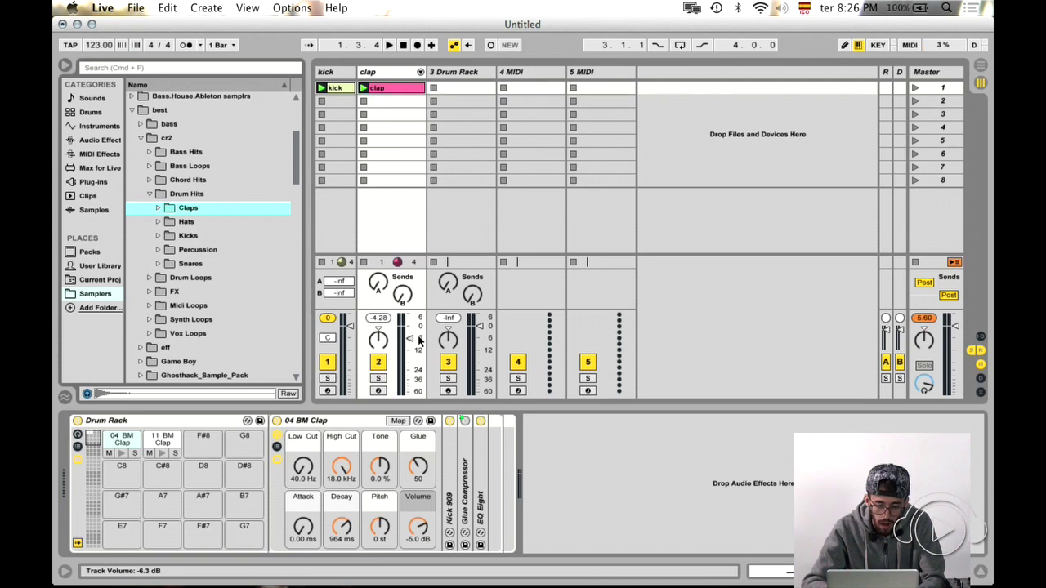
{"action": "left_click", "coordinate": [99, 140]}
{"action": "scroll", "coordinate": [202, 228], "scroll_direction": "down", "scroll_amount": 5}
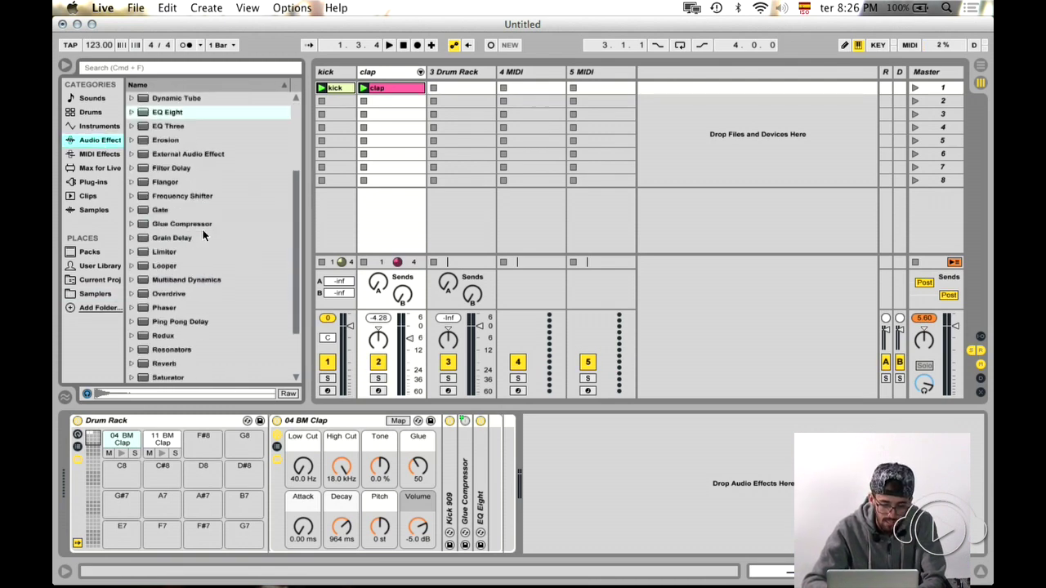
{"action": "left_click_drag", "start_coordinate": [168, 237], "coordinate": [584, 462]}
{"action": "left_click_drag", "start_coordinate": [425, 76], "coordinate": [397, 99]}
{"action": "key", "text": "space"}
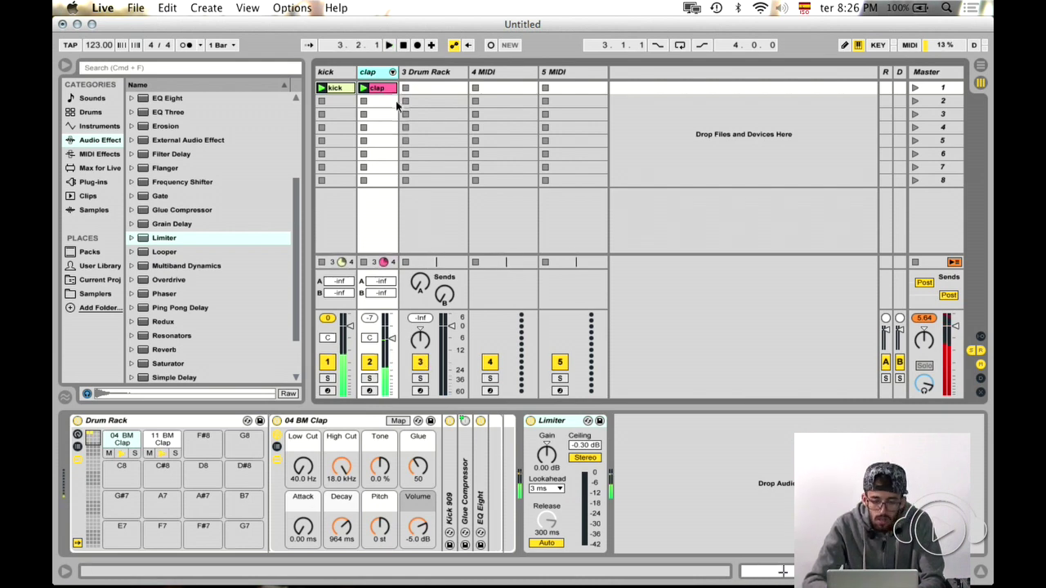
- Select the third track with the empty Drum Rack and preview the BM Hats samples in the cr2 Drum Hits Hats folder
{"action": "left_click", "coordinate": [418, 72]}
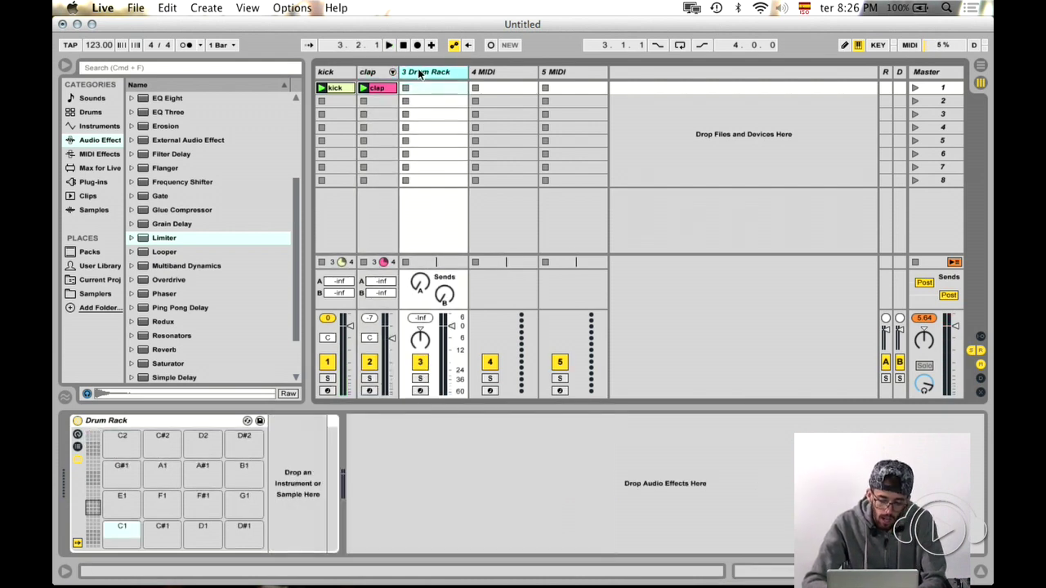
{"action": "left_click", "coordinate": [95, 293]}
{"action": "left_click", "coordinate": [169, 221]}
{"action": "key", "text": "Down"}
{"action": "key", "text": "Down"}
{"action": "key", "text": "Down"}
{"action": "key", "text": "Up"}
{"action": "key", "text": "Down"}
{"action": "key", "text": "Down"}
{"action": "key", "text": "Down"}
{"action": "key", "text": "Down"}
{"action": "key", "text": "Down"}
{"action": "key", "text": "Down"}
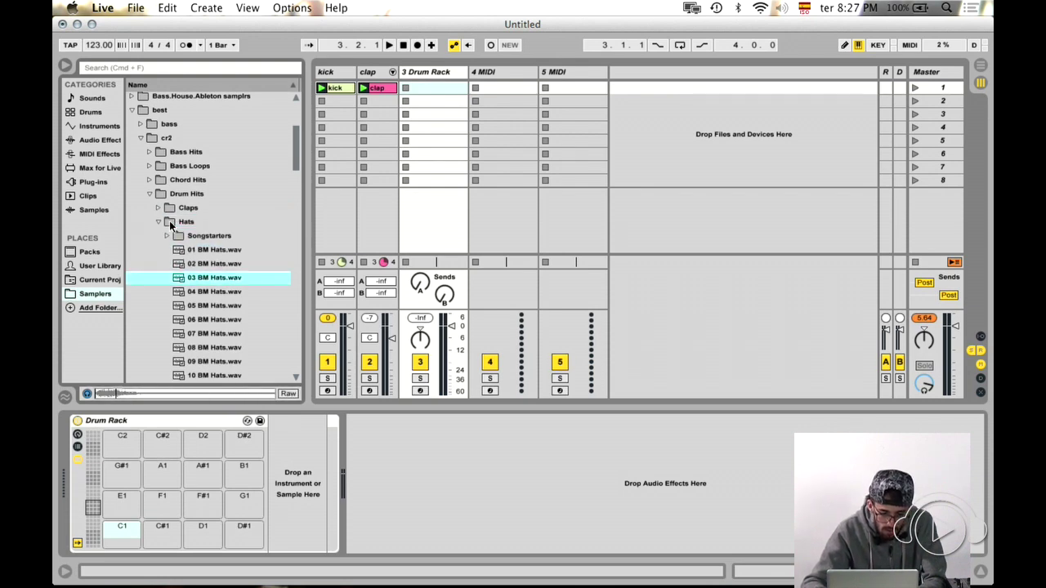
{"action": "key", "text": "Up"}
{"action": "key", "text": "Down"}
{"action": "key", "text": "Down"}
{"action": "key", "text": "Down"}
{"action": "key", "text": "Down"}
{"action": "key", "text": "Up"}
{"action": "key", "text": "Up"}
{"action": "key", "text": "Up"}
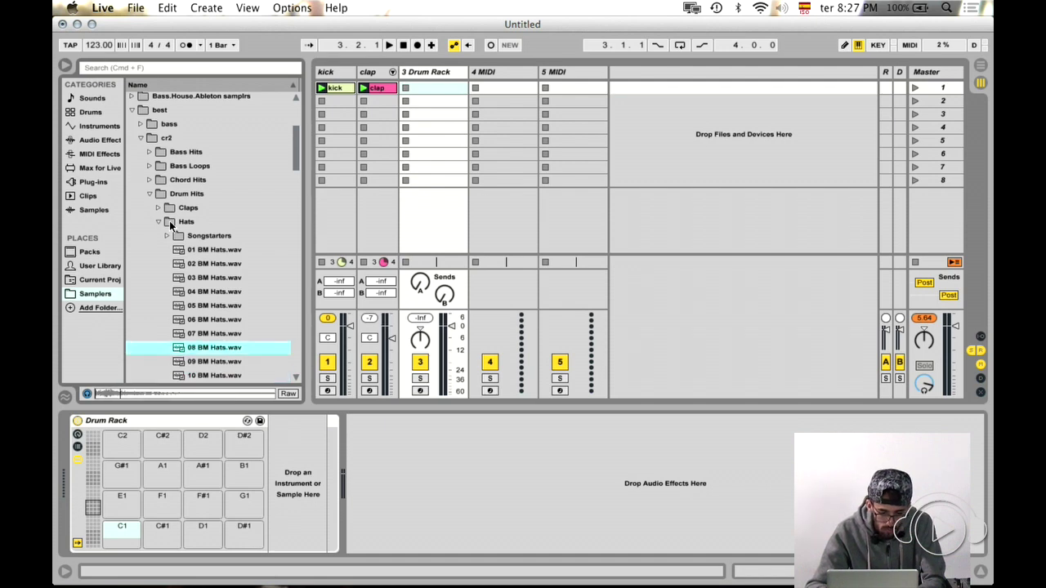
{"action": "key", "text": "Down"}
{"action": "key", "text": "Down"}
{"action": "key", "text": "Down"}
{"action": "key", "text": "Down"}
{"action": "key", "text": "Down"}
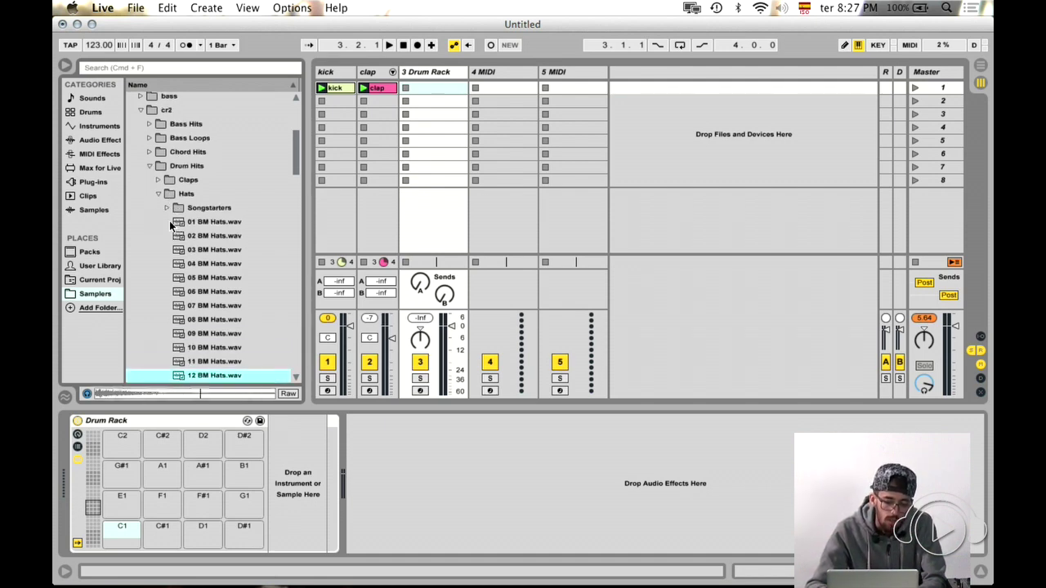
{"action": "key", "text": "Up"}
{"action": "key", "text": "Up"}
{"action": "key", "text": "Up"}
{"action": "key", "text": "Up"}
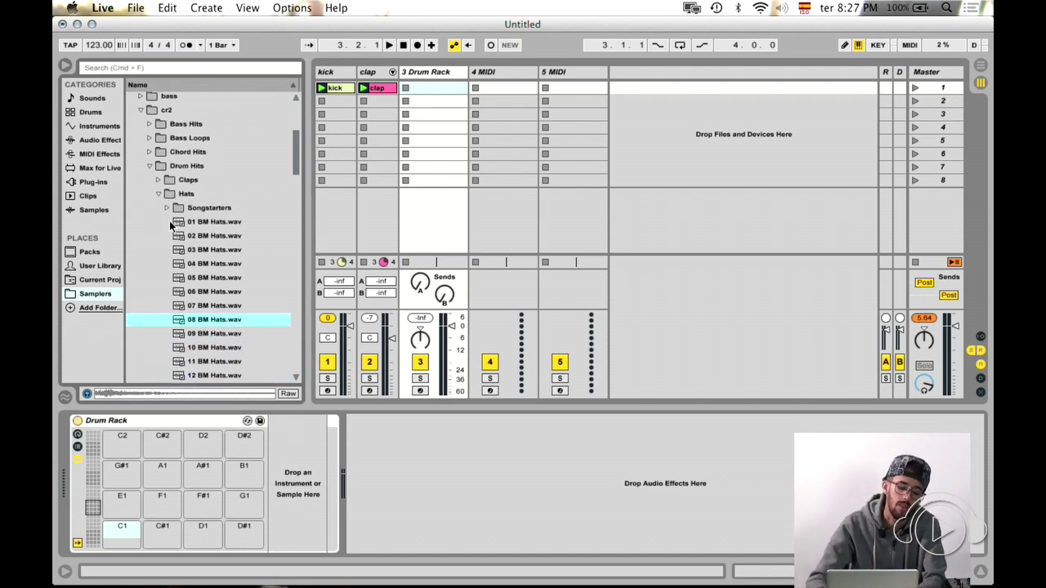
{"action": "key", "text": "Down"}
{"action": "key", "text": "Down"}
{"action": "key", "text": "Down"}
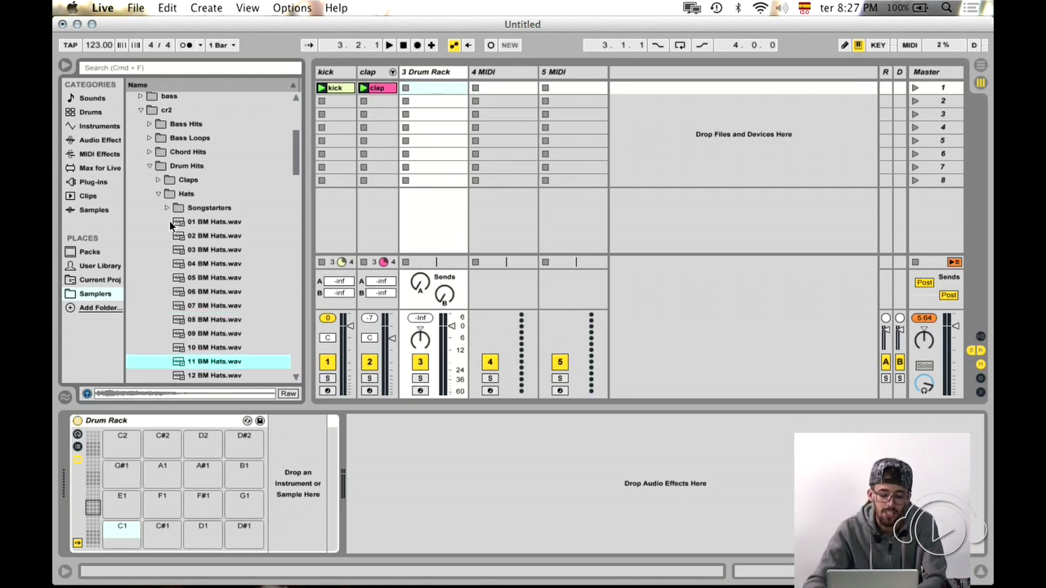
{"action": "key", "text": "Down"}
{"action": "key", "text": "Down"}
{"action": "key", "text": "Down"}
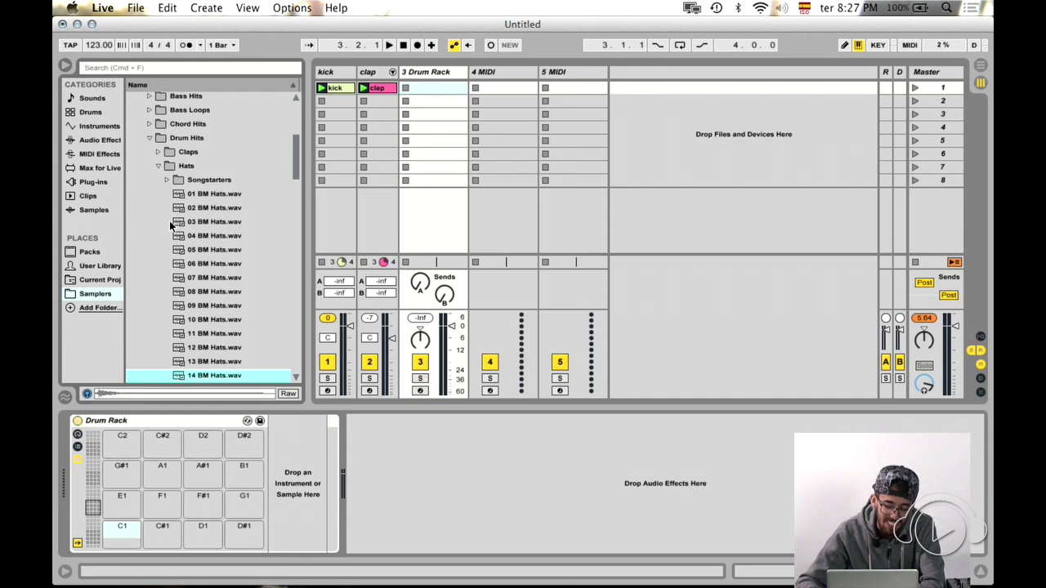
{"action": "key", "text": "Down"}
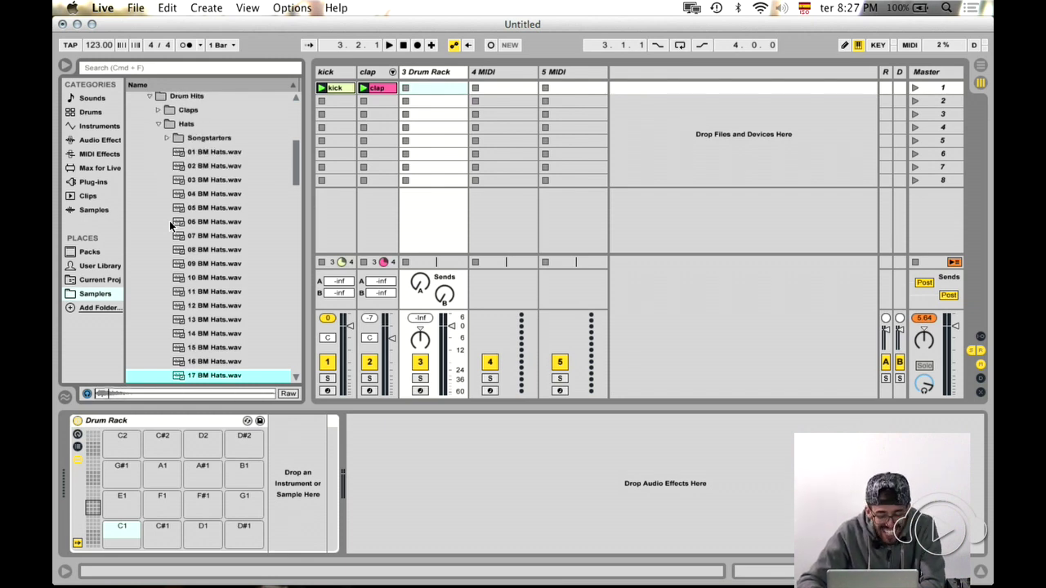
{"action": "key", "text": "Down"}
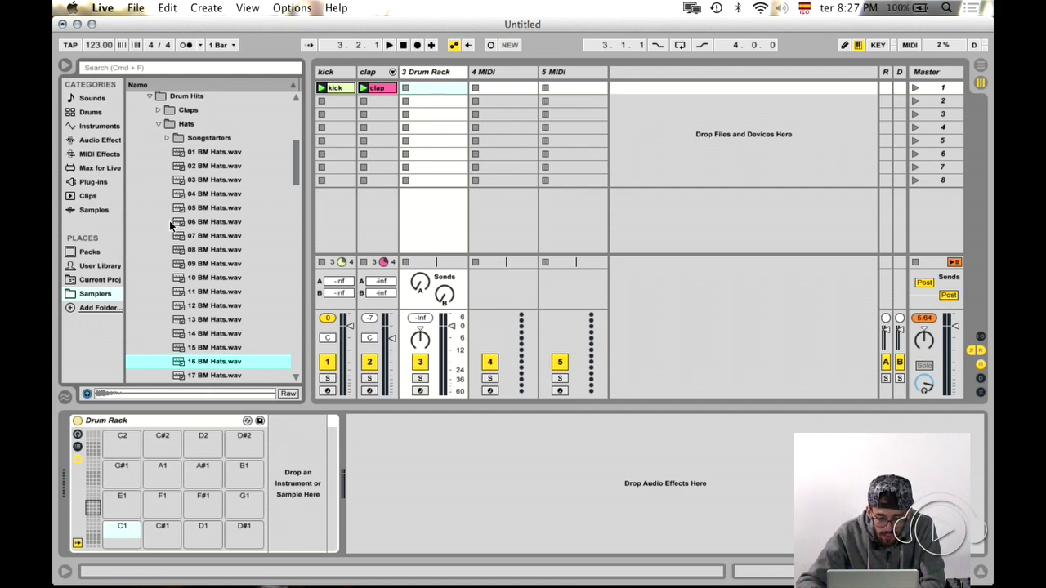
{"action": "key", "text": "Down"}
{"action": "key", "text": "Down"}
{"action": "key", "text": "Down"}
{"action": "key", "text": "Down"}
{"action": "key", "text": "Down"}
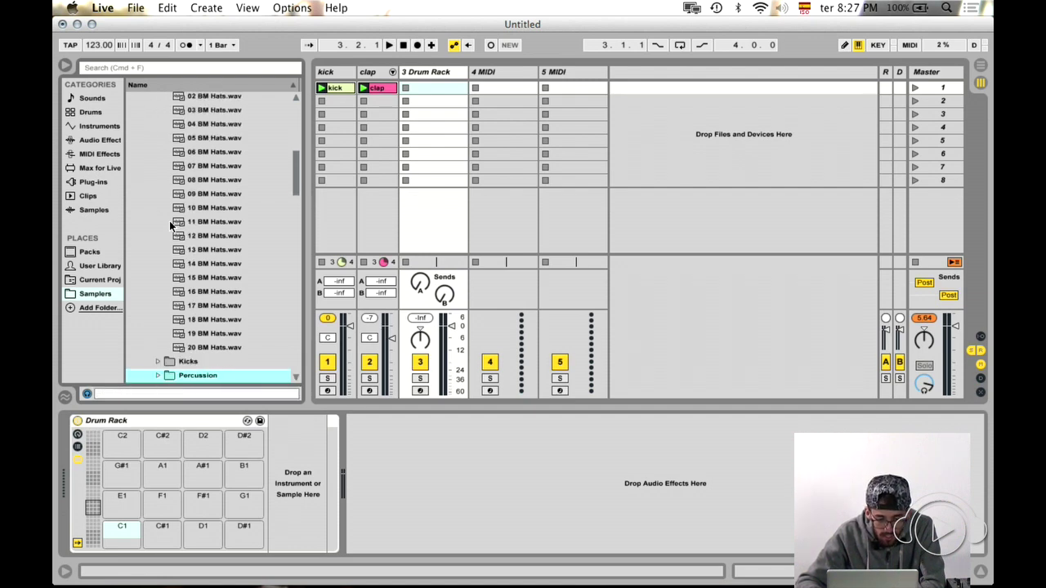
- Preview the Hats folder's samples again from 01 BM Hats.wav and settle on 06 BM Hats.wav
{"action": "key", "text": "Up"}
{"action": "key", "text": "Up"}
{"action": "key", "text": "Home"}
{"action": "key", "text": "Down"}
{"action": "key", "text": "Down"}
{"action": "key", "text": "Down"}
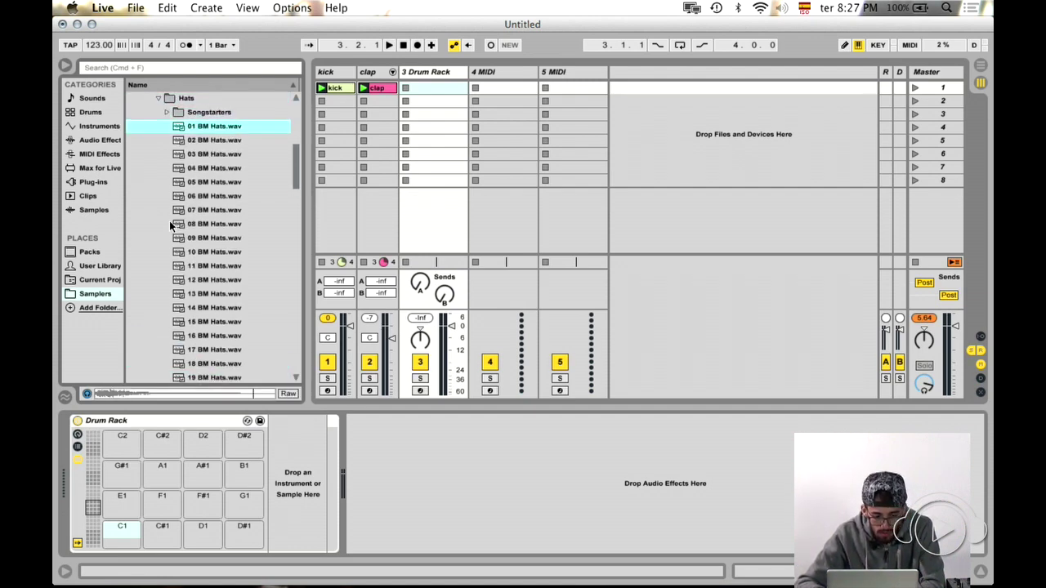
{"action": "key", "text": "Down"}
{"action": "key", "text": "Down"}
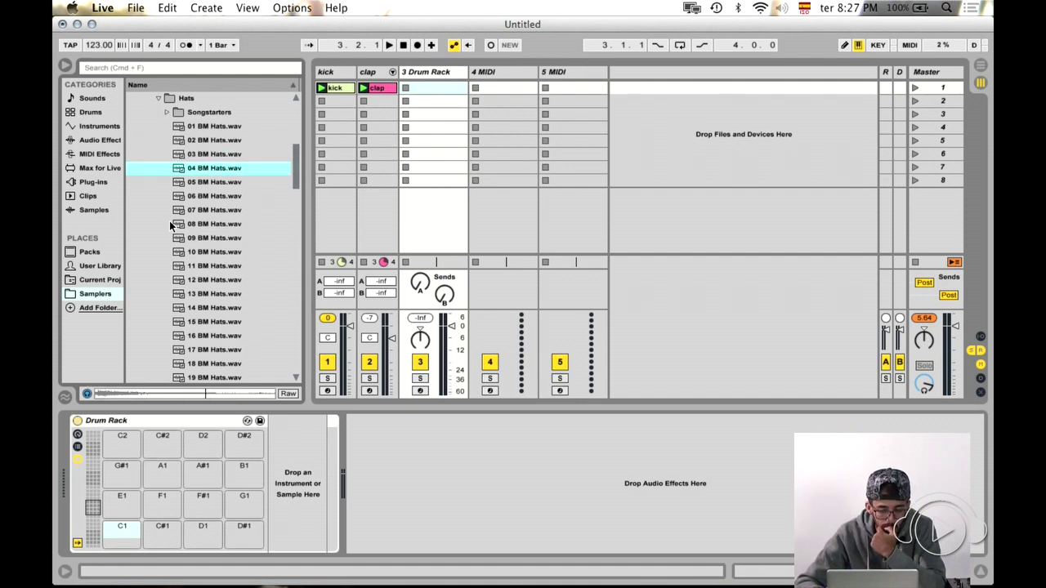
{"action": "key", "text": "Down"}
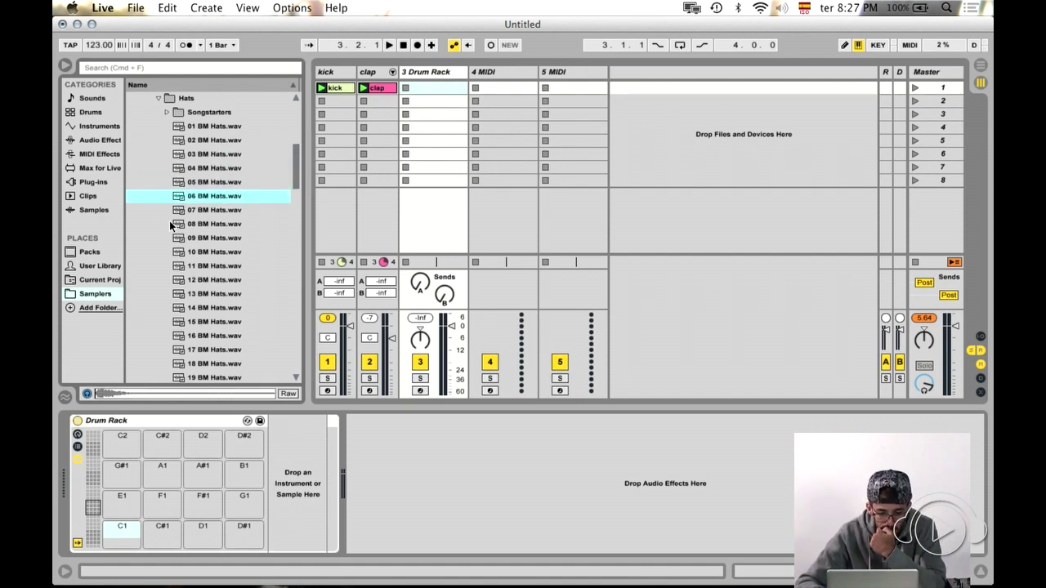
{"action": "key", "text": "Down"}
{"action": "key", "text": "Up"}
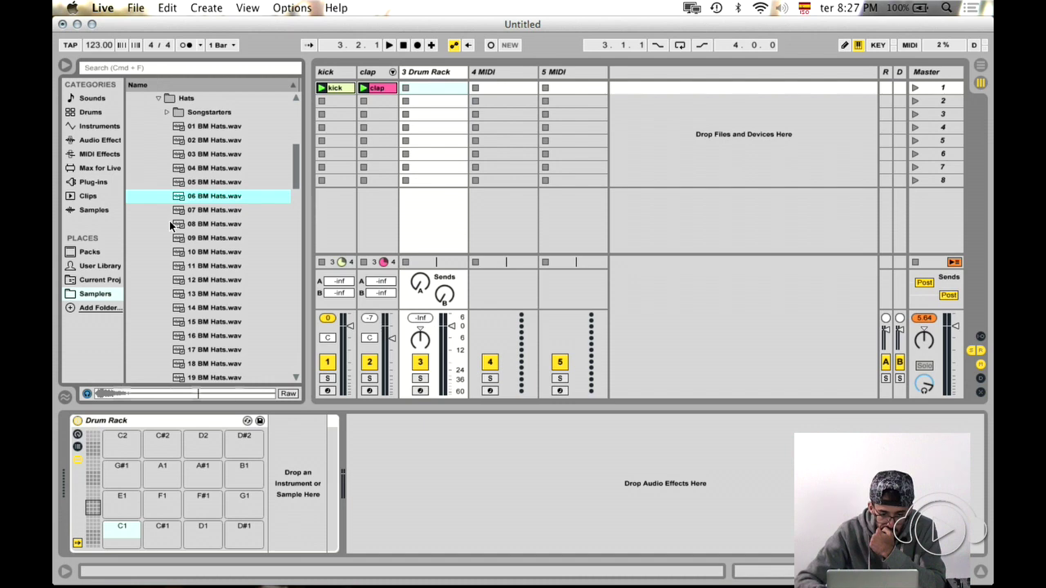
- Place 06 BM Hats.wav on the E8 pad, set High Cut to 18.0 kHz and Attack to 0.00 ms, and audition it
{"action": "scroll", "coordinate": [125, 446], "scroll_direction": "up", "scroll_amount": 10}
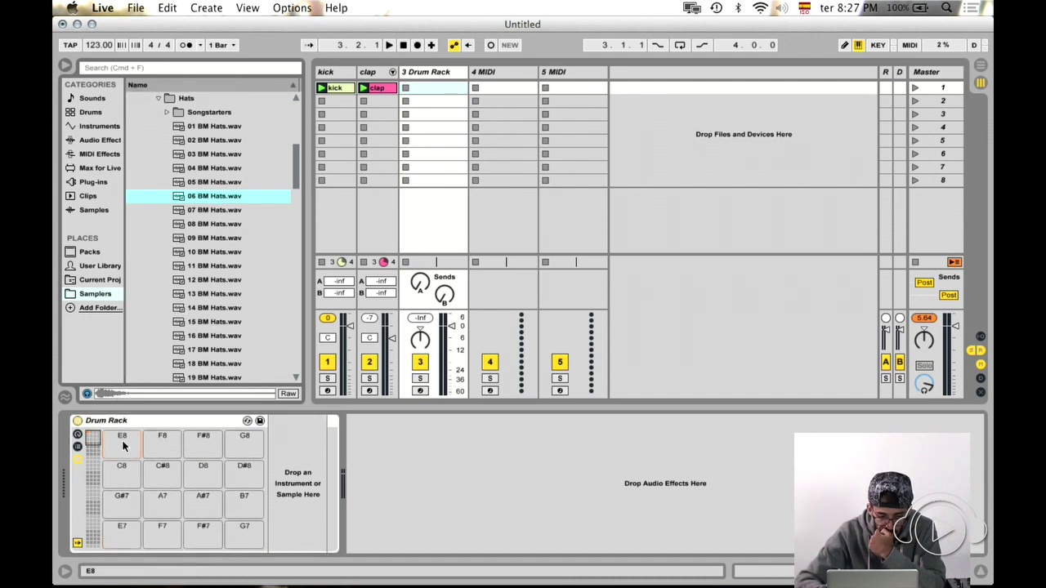
{"action": "left_click_drag", "start_coordinate": [123, 445], "coordinate": [123, 446]}
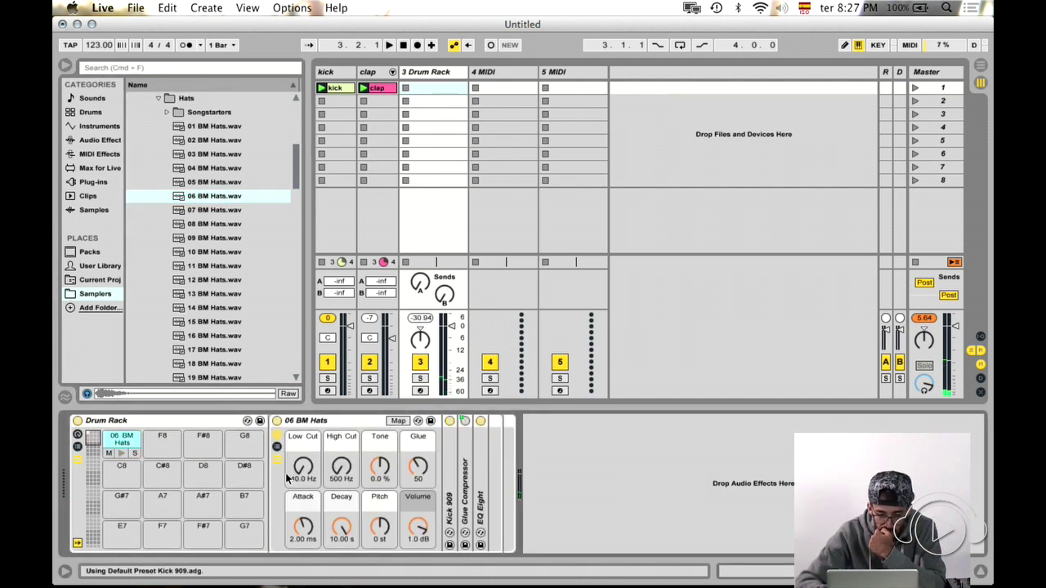
{"action": "left_click_drag", "start_coordinate": [301, 523], "coordinate": [300, 540]}
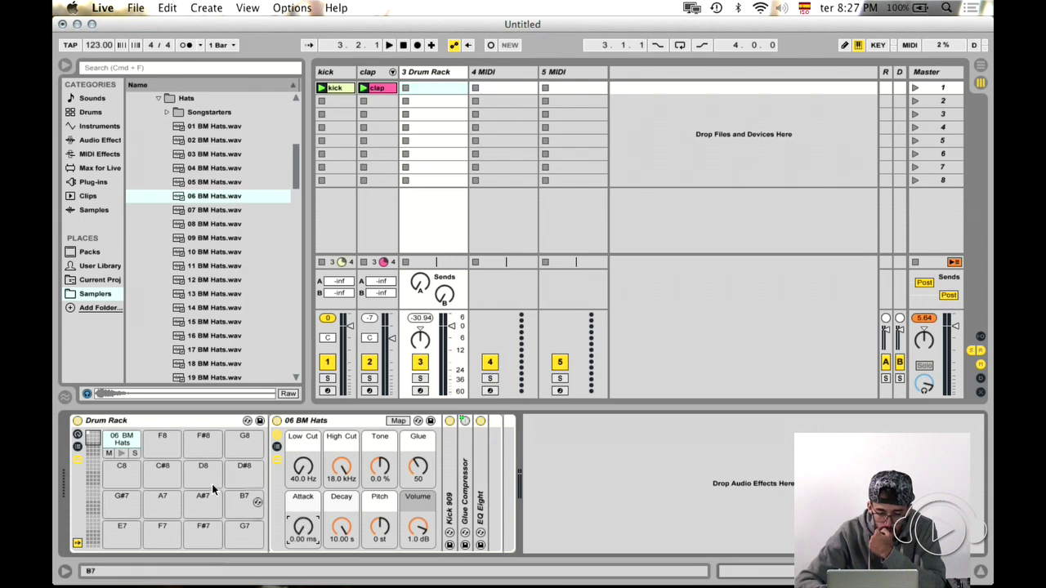
{"action": "left_click", "coordinate": [123, 451]}
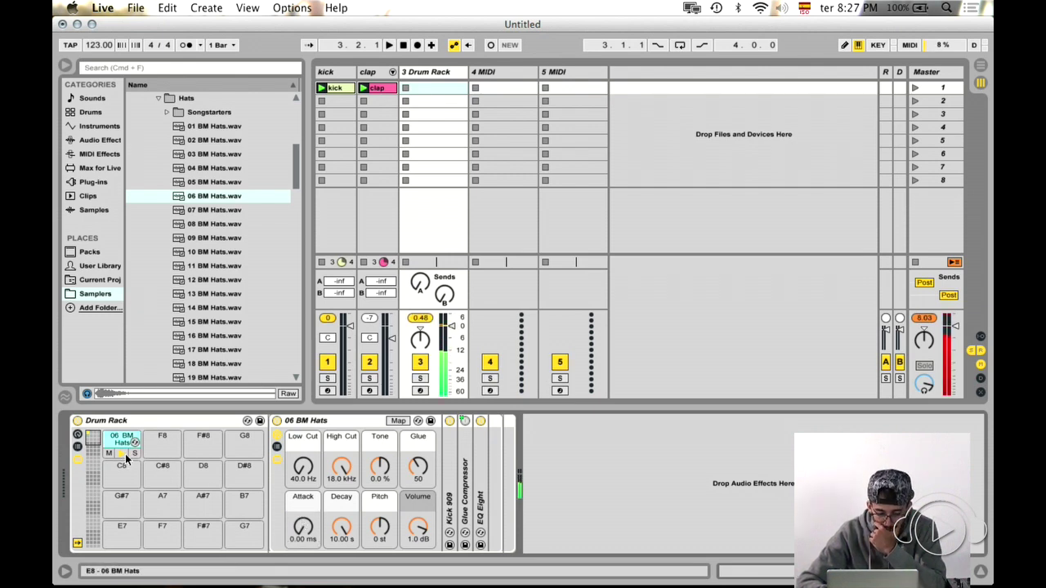
- Replace the sample on the E8 pad with Hihat-808-Closed.aif from the Hihat folder of the Drum Hits library
{"action": "left_click", "coordinate": [88, 112]}
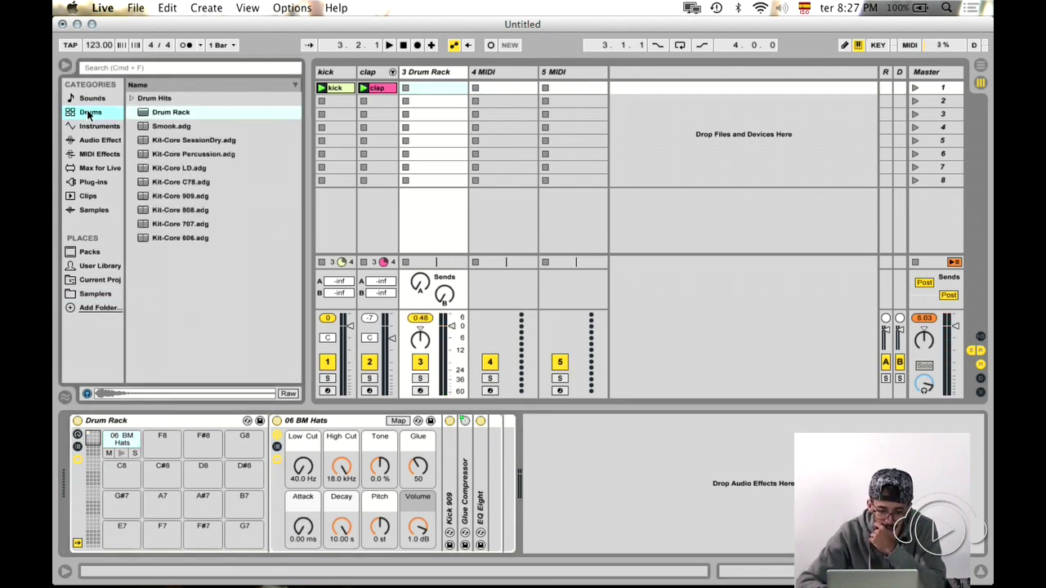
{"action": "left_click", "coordinate": [140, 99]}
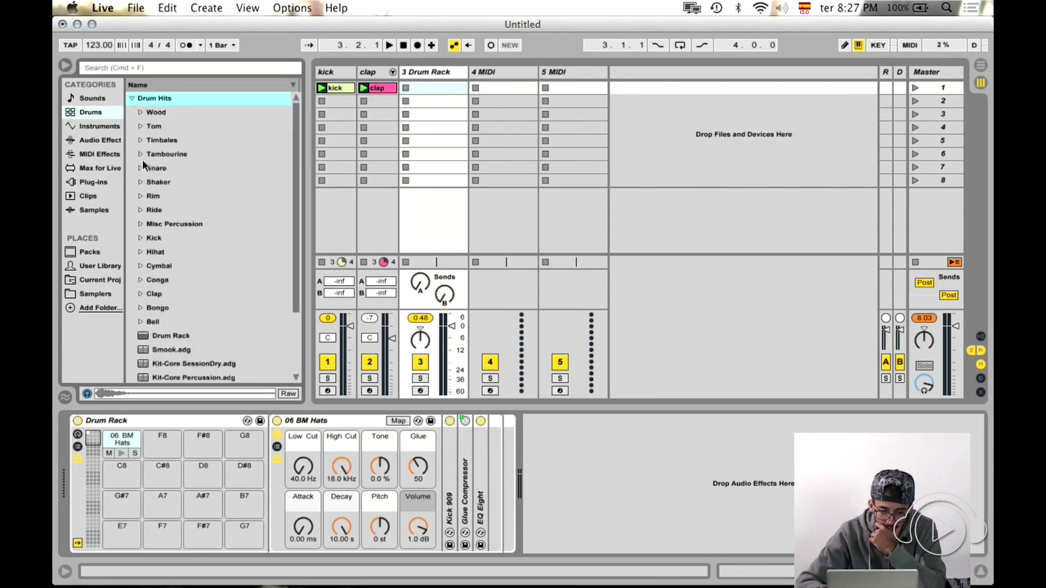
{"action": "left_click", "coordinate": [137, 249]}
{"action": "scroll", "coordinate": [185, 259], "scroll_direction": "down", "scroll_amount": 8}
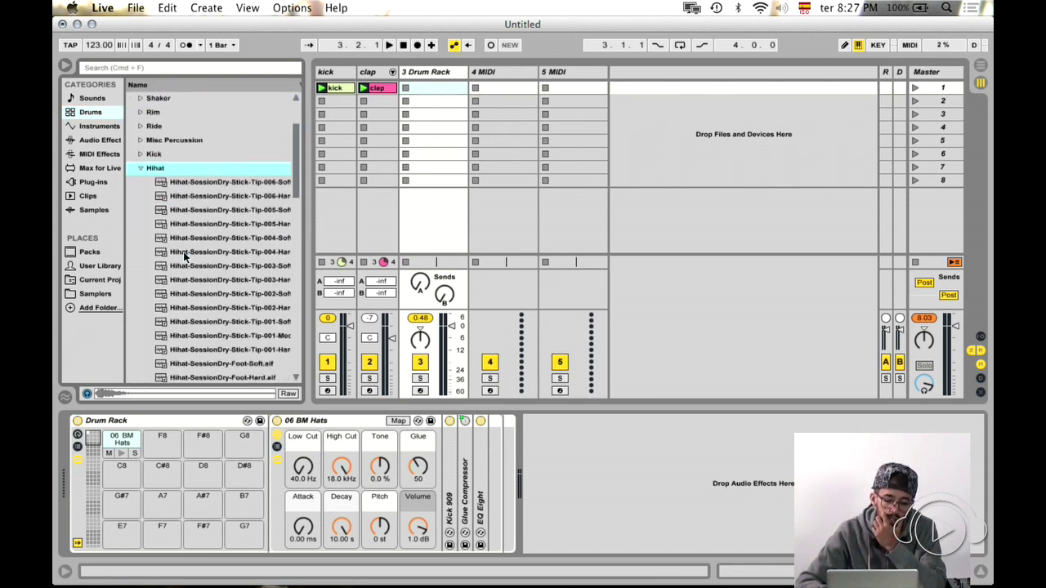
{"action": "scroll", "coordinate": [184, 258], "scroll_direction": "down", "scroll_amount": 6}
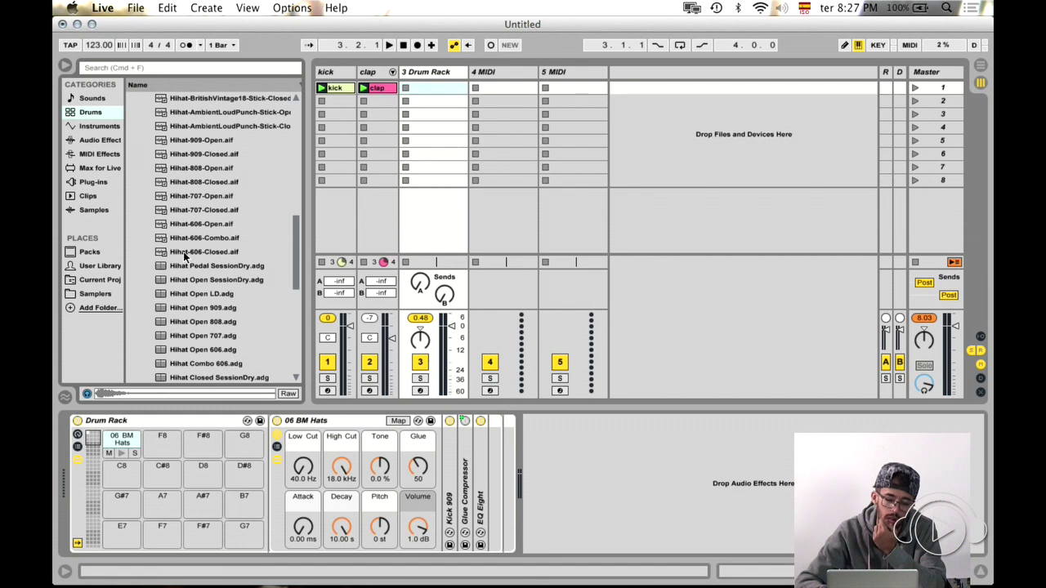
{"action": "scroll", "coordinate": [231, 199], "scroll_direction": "up", "scroll_amount": 5}
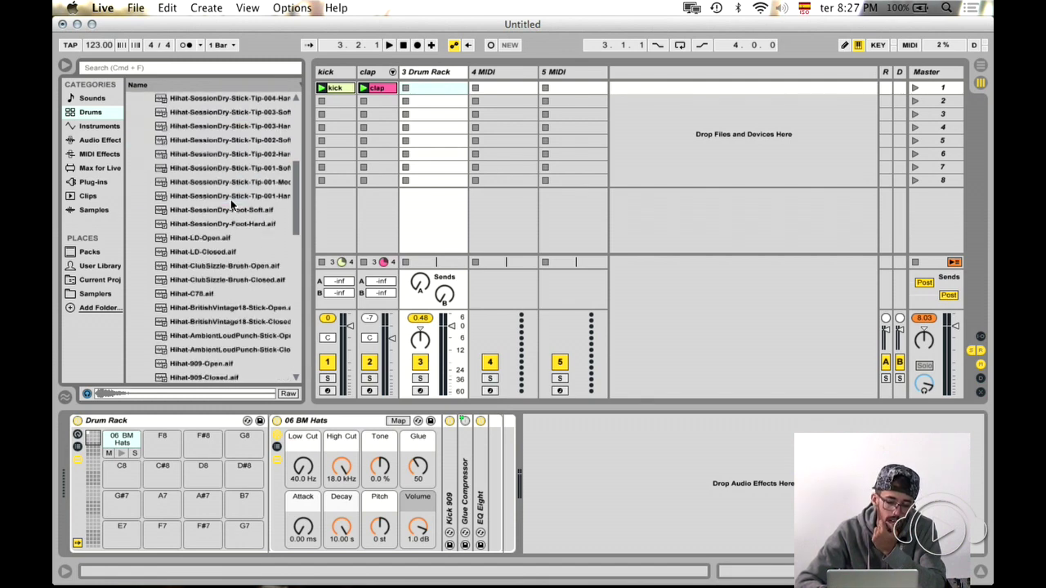
{"action": "scroll", "coordinate": [211, 268], "scroll_direction": "down", "scroll_amount": 2}
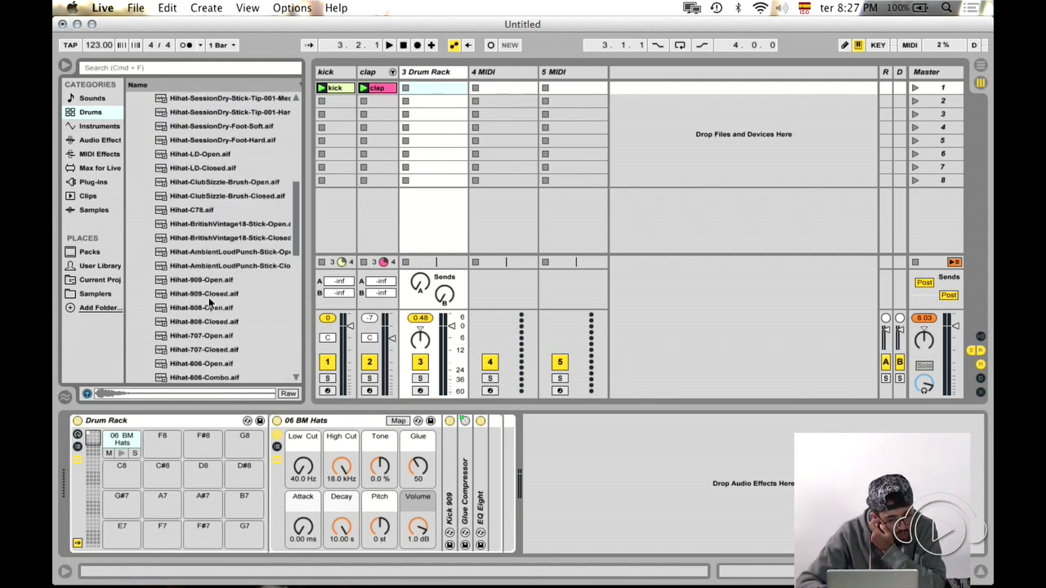
{"action": "left_click", "coordinate": [212, 321]}
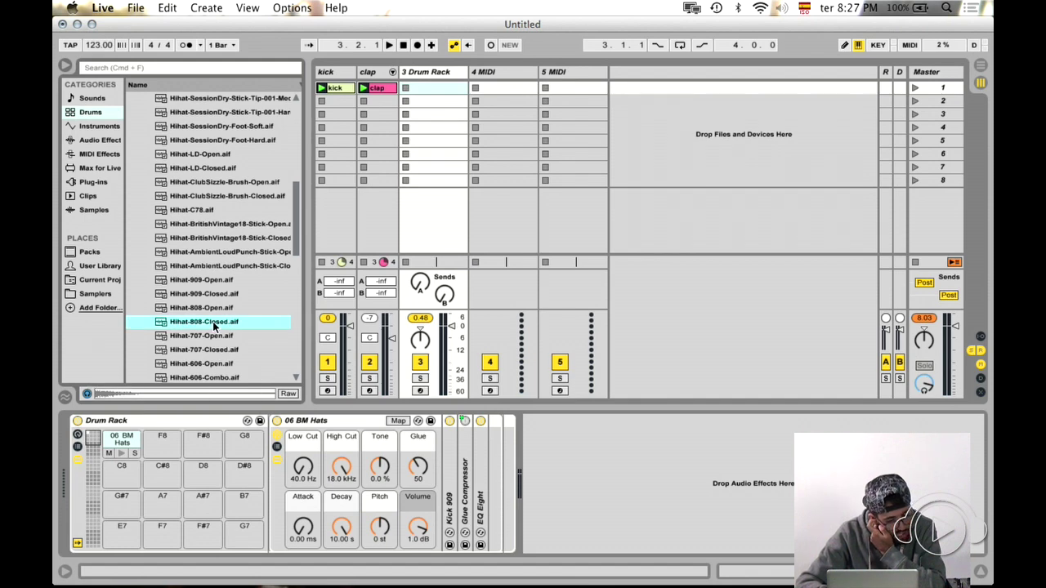
{"action": "left_click_drag", "start_coordinate": [212, 321], "coordinate": [122, 445]}
- Set the hi-hat pad's High Cut to 18.0 kHz, Attack to 0.00 ms and Decay to 1.08 s, and its track volume to -11.7 dB
{"action": "left_click_drag", "start_coordinate": [349, 474], "coordinate": [350, 409]}
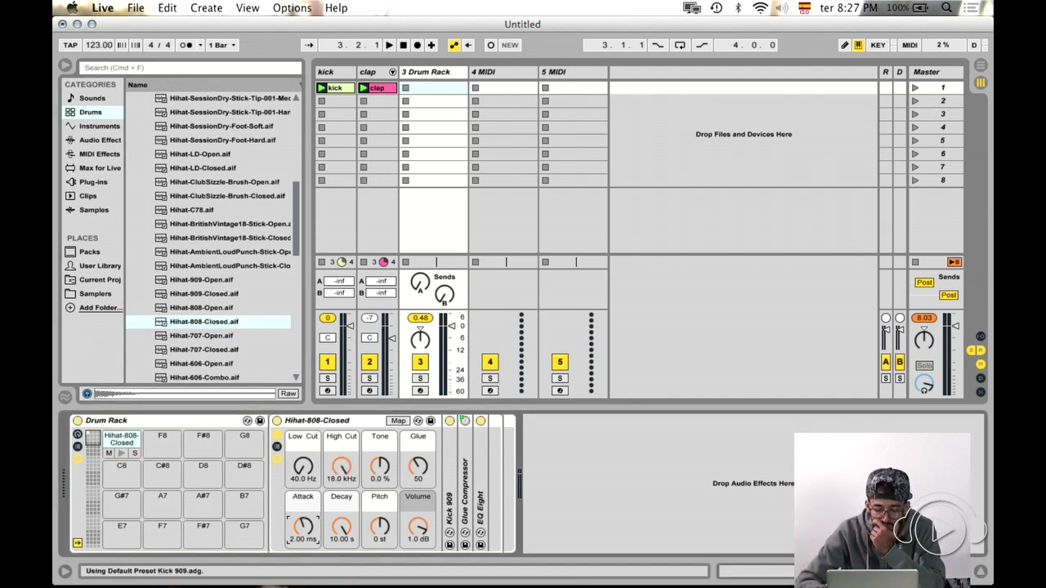
{"action": "left_click_drag", "start_coordinate": [302, 530], "coordinate": [303, 564]}
{"action": "left_click_drag", "start_coordinate": [341, 527], "coordinate": [341, 572]}
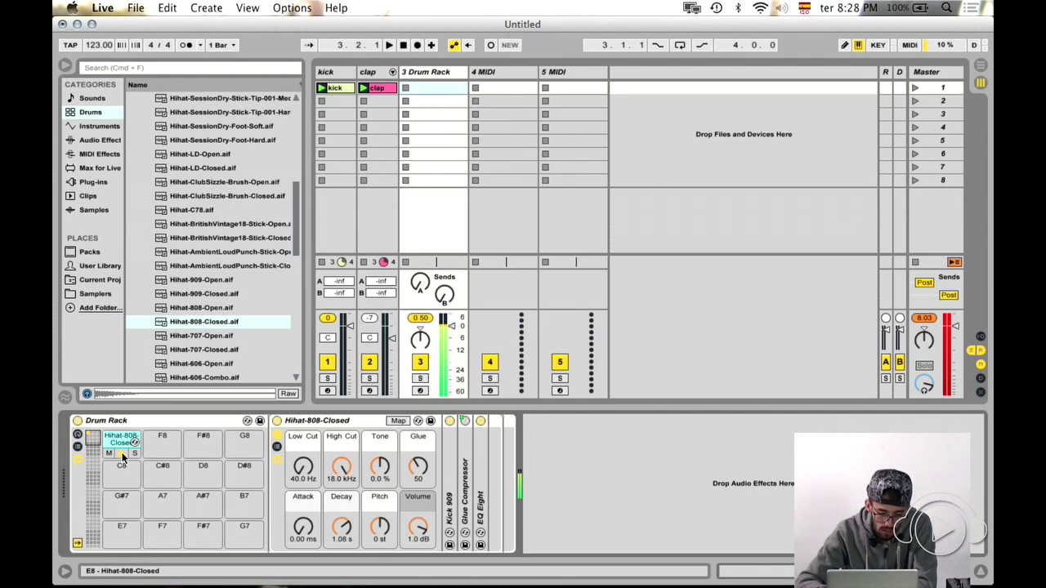
{"action": "left_click", "coordinate": [303, 530]}
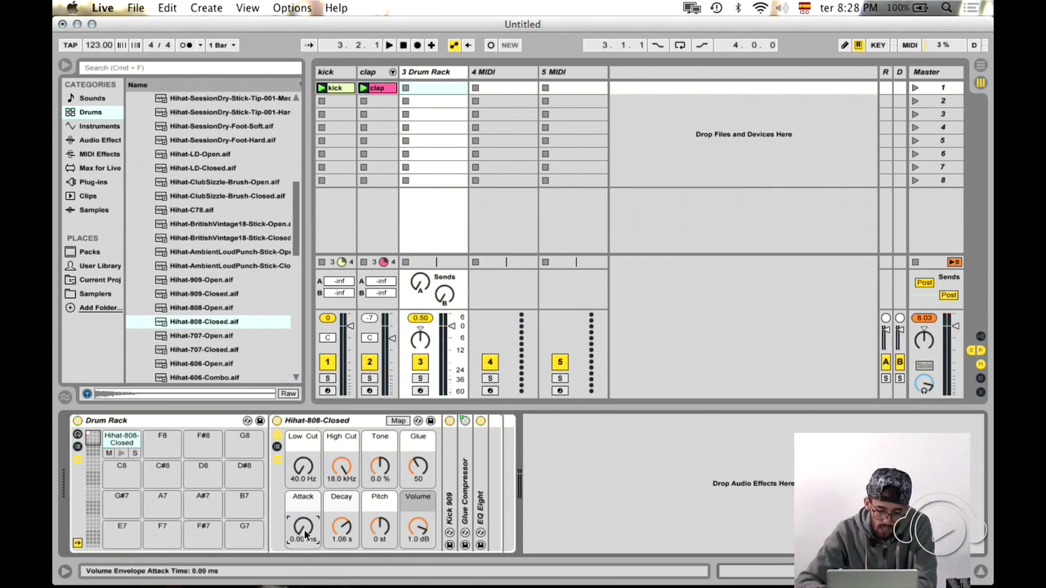
{"action": "left_click_drag", "start_coordinate": [447, 348], "coordinate": [450, 349]}
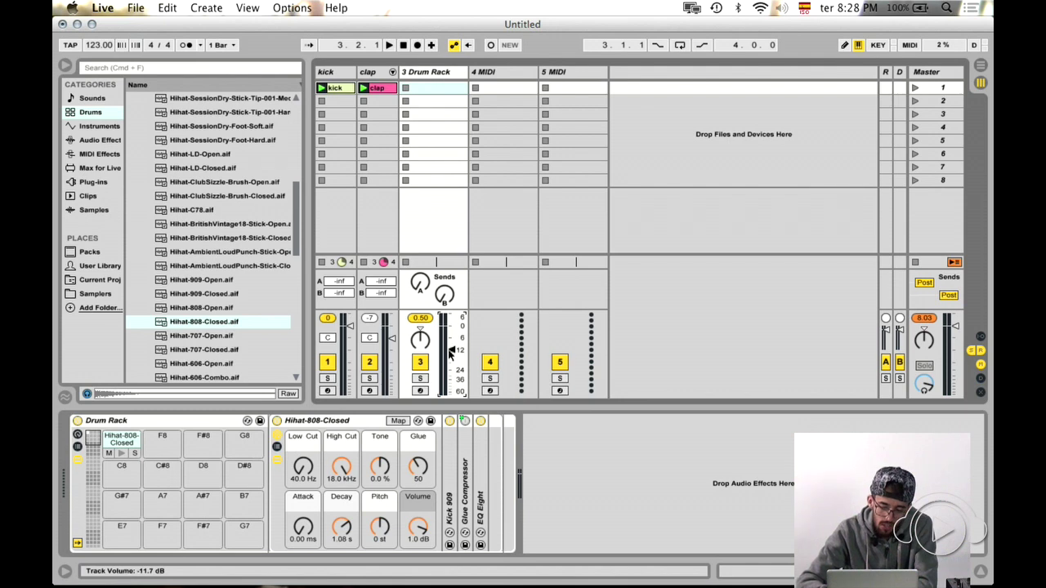
- Create a one-bar clip on the hi-hat track with Hihat-808-Closed notes at 1.1.3, 1.2.3 and 1.3.3, and launch it
{"action": "double_click", "coordinate": [433, 87]}
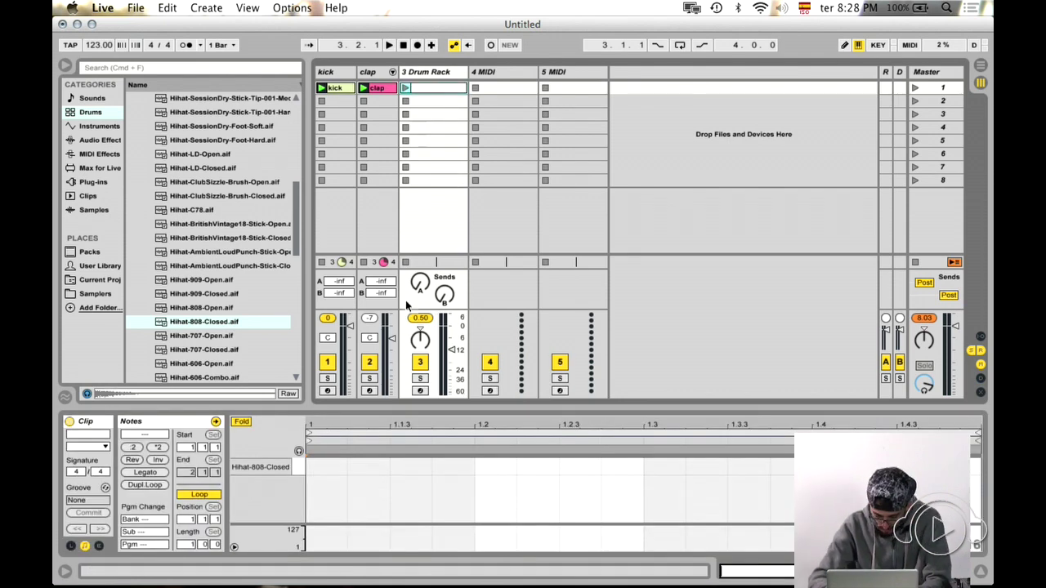
{"action": "left_click", "coordinate": [419, 465]}
{"action": "left_click", "coordinate": [571, 467]}
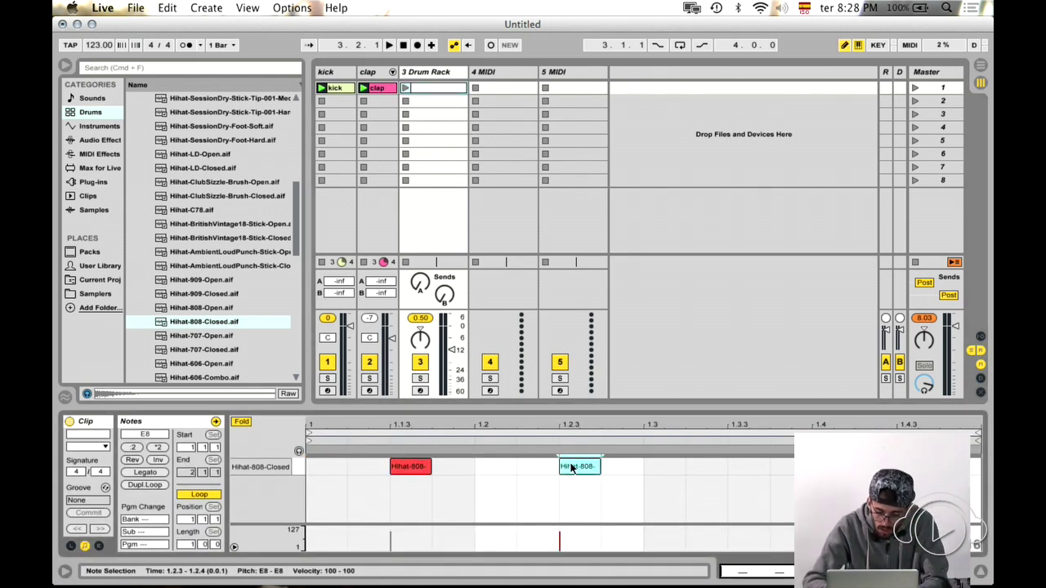
{"action": "left_click", "coordinate": [748, 467]}
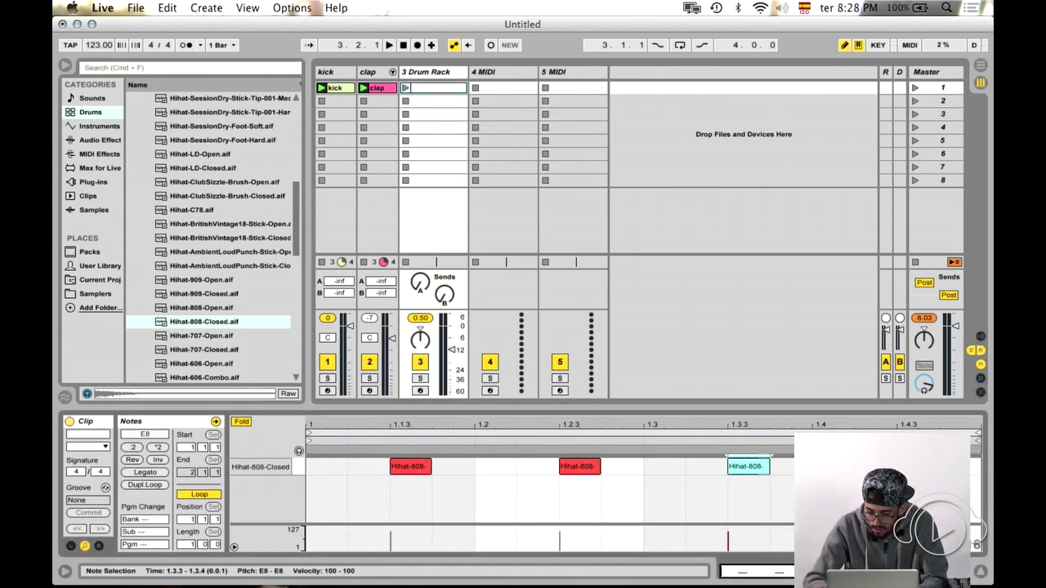
{"action": "left_click", "coordinate": [407, 88]}
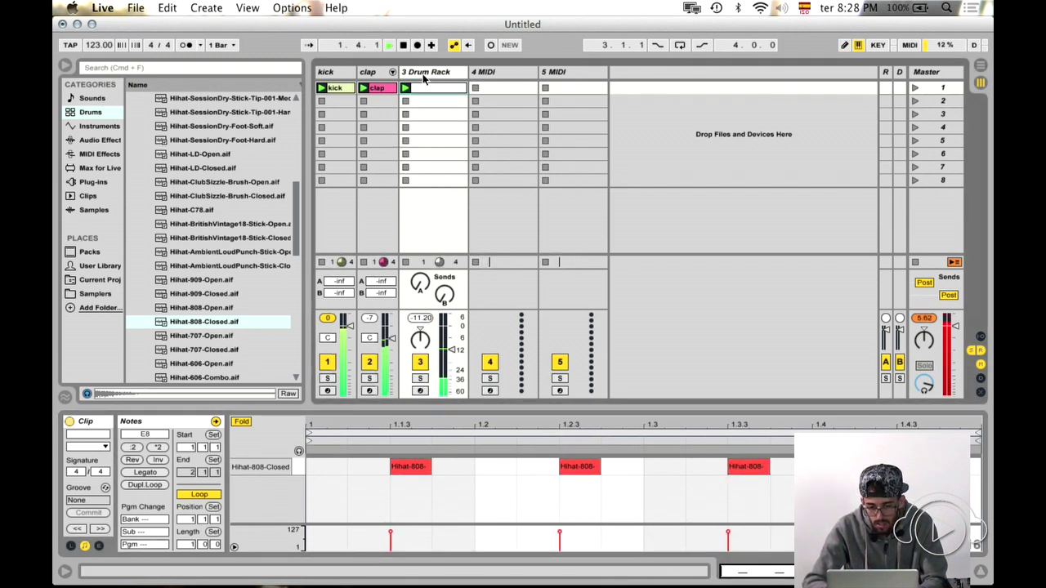
- Name the third track and its clip "hat" and narrow that track's column
{"action": "left_click", "coordinate": [428, 73]}
{"action": "key", "text": "super+r"}
{"action": "type", "text": "hats"}
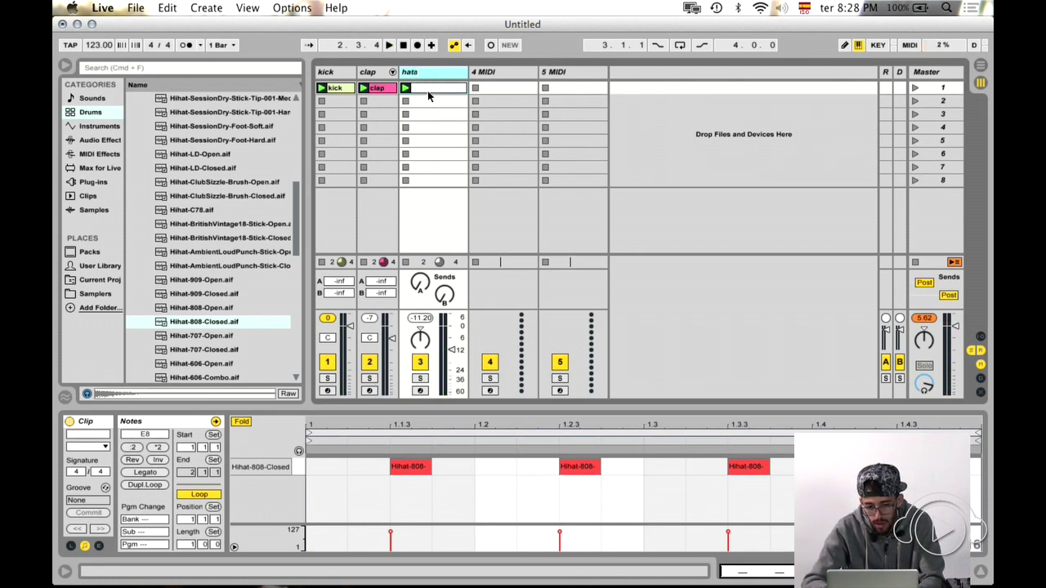
{"action": "key", "text": "Return"}
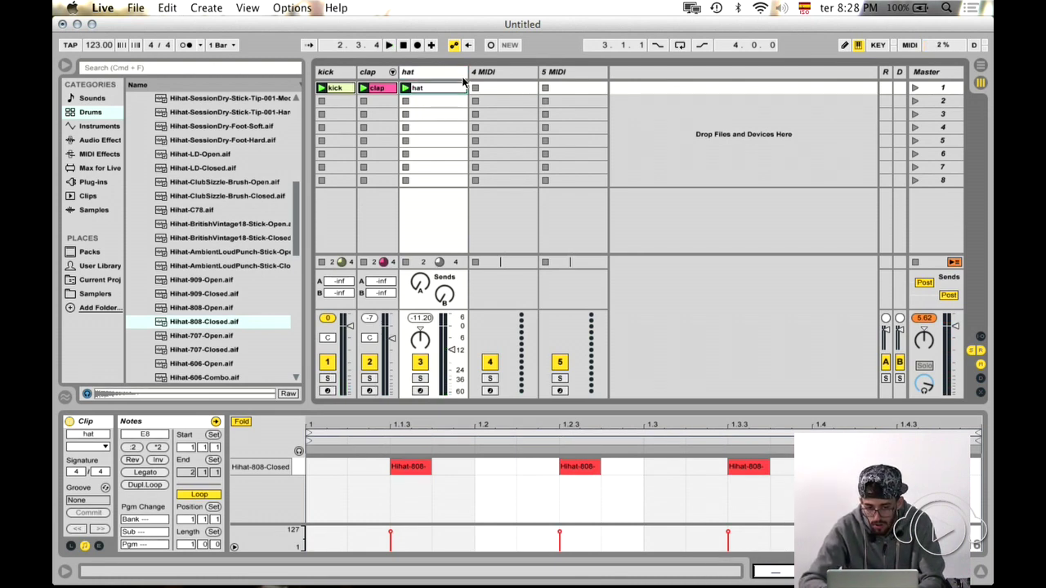
{"action": "left_click_drag", "start_coordinate": [468, 80], "coordinate": [440, 79]}
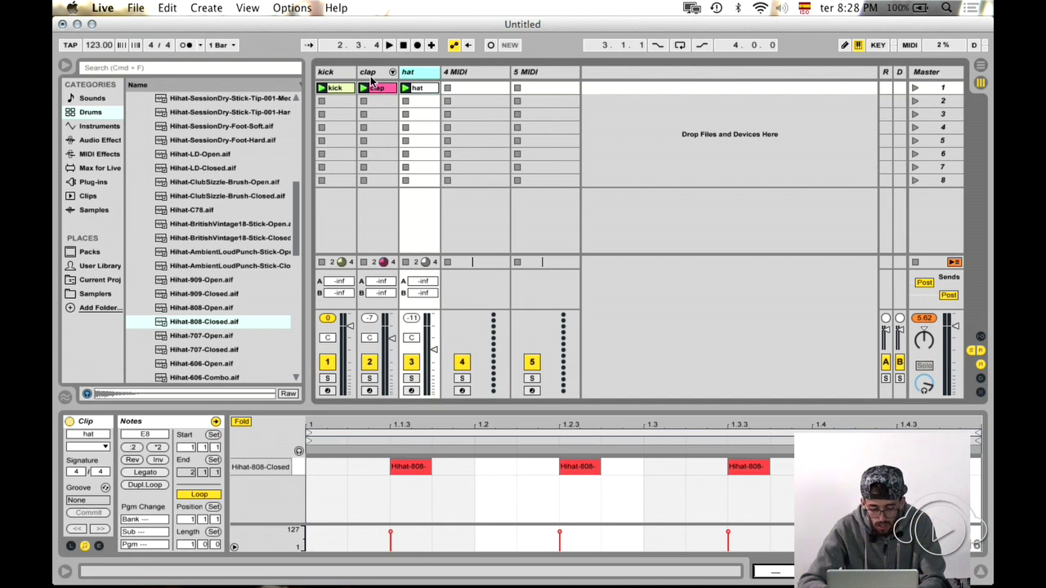
{"action": "key", "text": "Tab"}
{"action": "scroll", "coordinate": [512, 266], "scroll_direction": "up", "scroll_amount": 3}
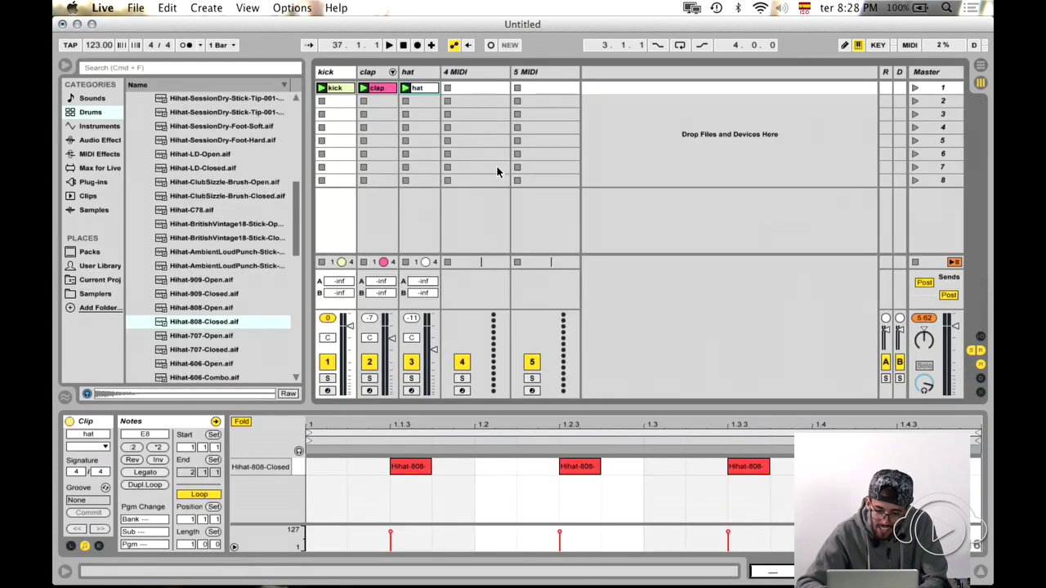
{"action": "key", "text": "Tab"}
{"action": "left_click", "coordinate": [423, 76]}
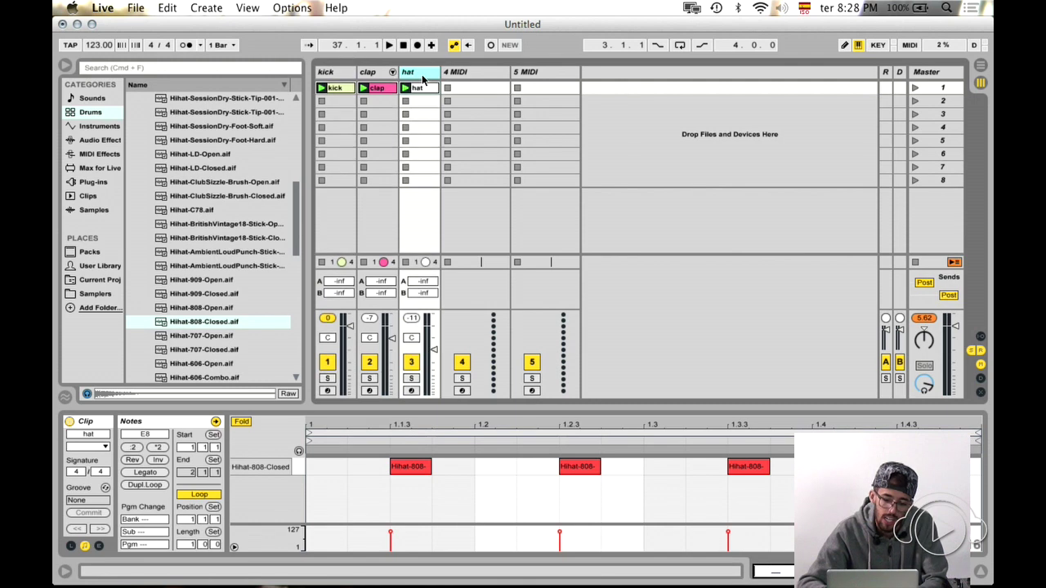
{"action": "key", "text": "Tab"}
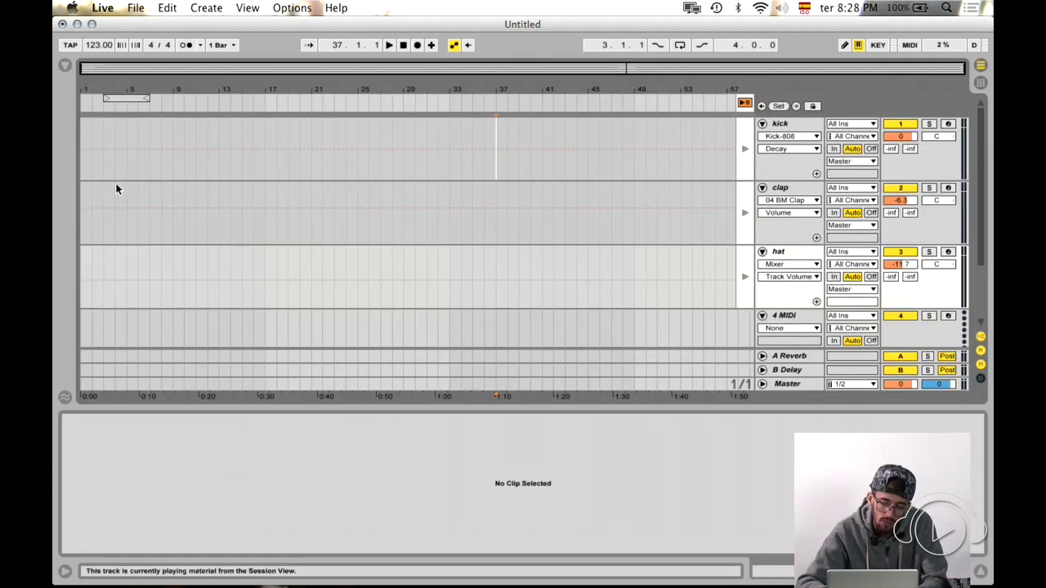
{"action": "key", "text": "Tab"}
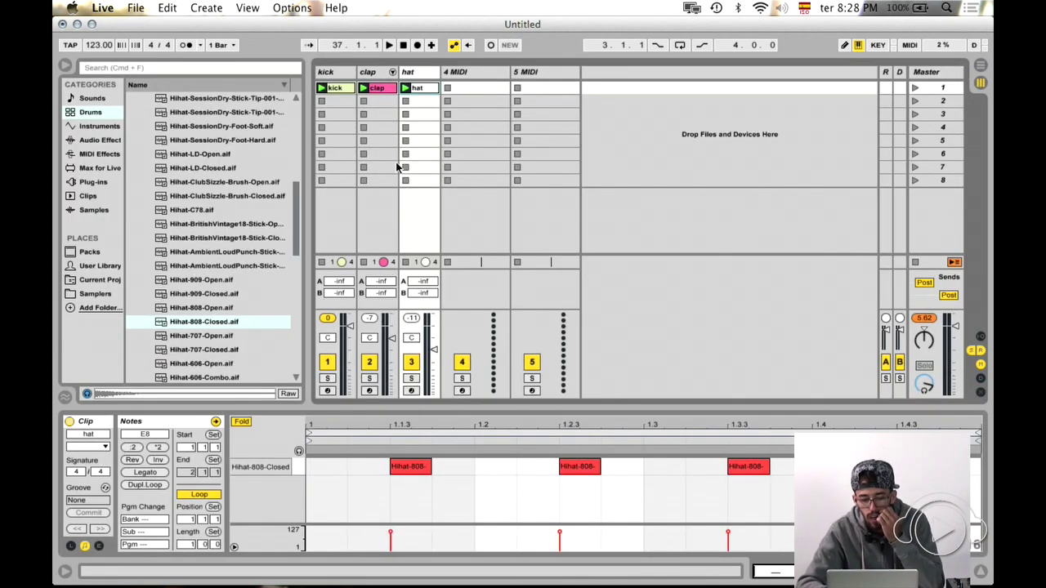
- Collapse the Drum Hits library folder, and move the empty 4 MIDI track between the kick and clap tracks during playback
{"action": "key", "text": "Left"}
{"action": "key", "text": "Left"}
{"action": "key", "text": "Left"}
{"action": "key", "text": "Left"}
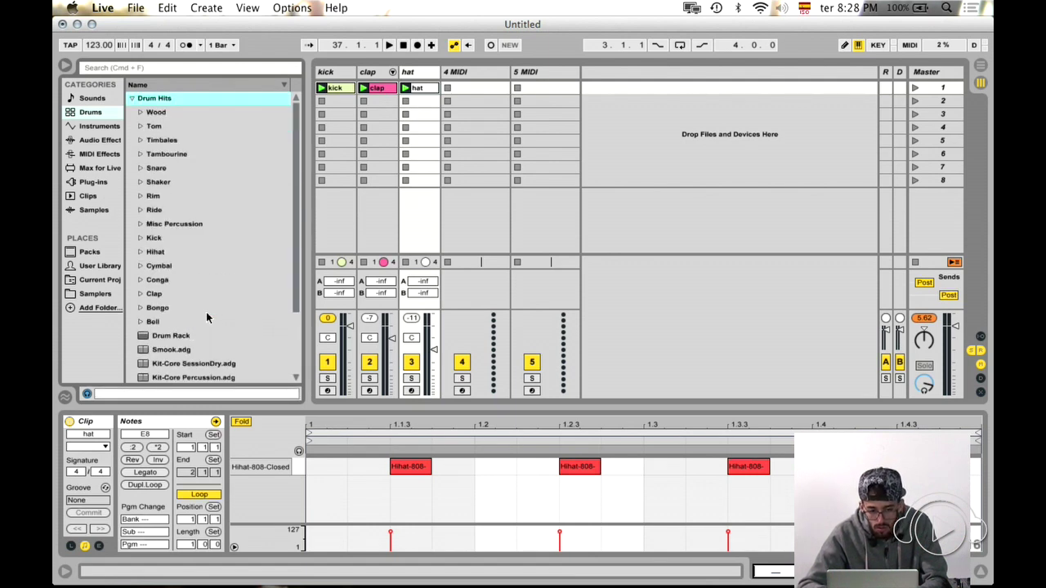
{"action": "key", "text": "space"}
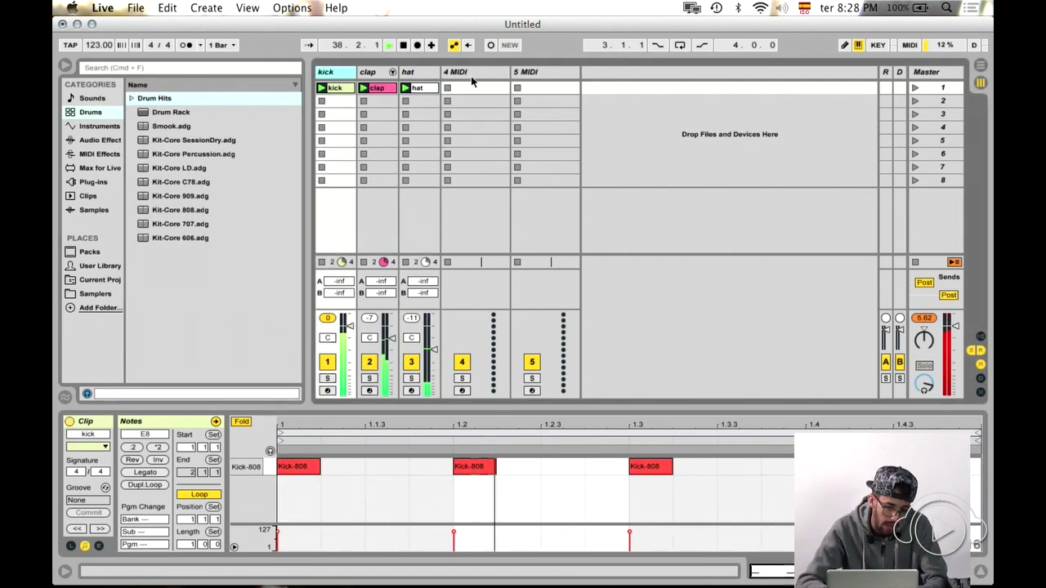
{"action": "key", "text": "Right"}
{"action": "left_click_drag", "start_coordinate": [357, 73], "coordinate": [359, 74]}
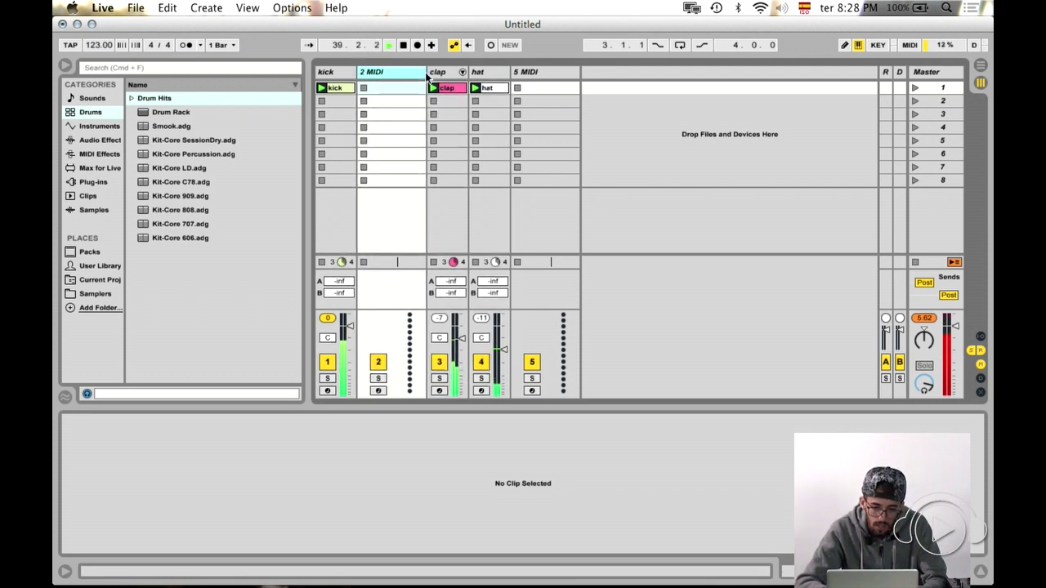
- Collapse the open folders in the Samplers place and search it for "bass"
{"action": "left_click", "coordinate": [96, 295]}
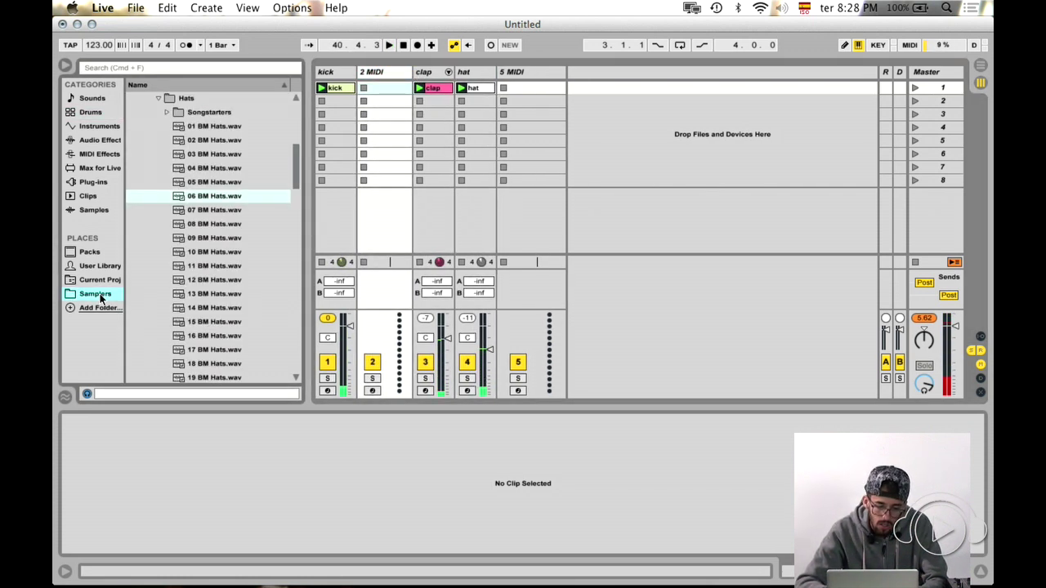
{"action": "left_click", "coordinate": [152, 99]}
{"action": "key", "text": "Left"}
{"action": "key", "text": "Left"}
{"action": "key", "text": "Left"}
{"action": "key", "text": "Left"}
{"action": "key", "text": "Left"}
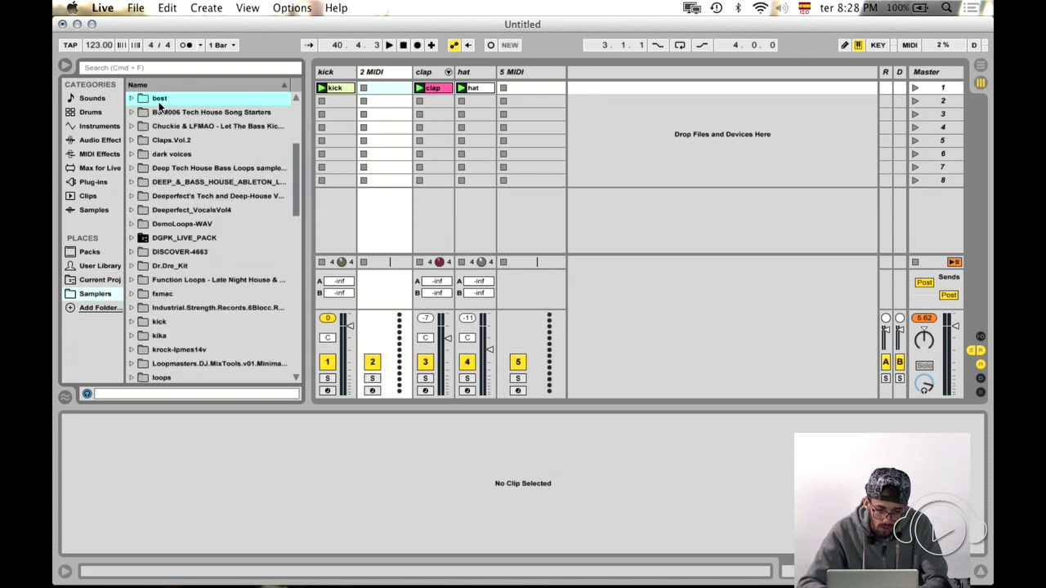
{"action": "left_click", "coordinate": [124, 69]}
{"action": "type", "text": "bass"}
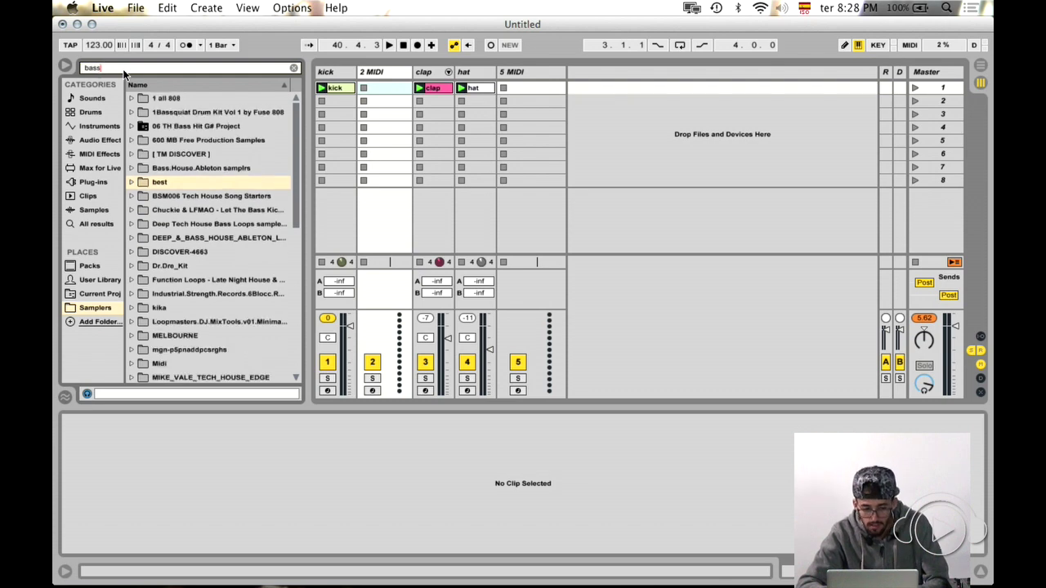
- Look through the Bass.House.Ableton samplrs and best folders in the bass search results
{"action": "left_click", "coordinate": [164, 170]}
{"action": "left_click", "coordinate": [161, 195]}
{"action": "key", "text": "Up"}
{"action": "key", "text": "Right"}
{"action": "key", "text": "Left"}
{"action": "key", "text": "Down"}
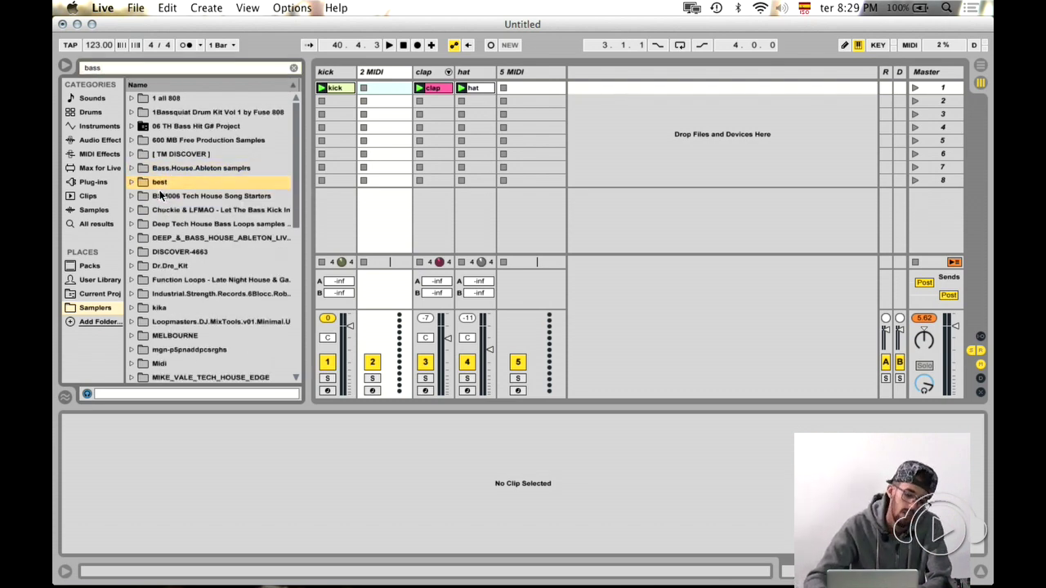
{"action": "key", "text": "Right"}
{"action": "key", "text": "Left"}
- Find the Poços folder in the bass search results and expand it
{"action": "scroll", "coordinate": [161, 195], "scroll_direction": "down", "scroll_amount": 5}
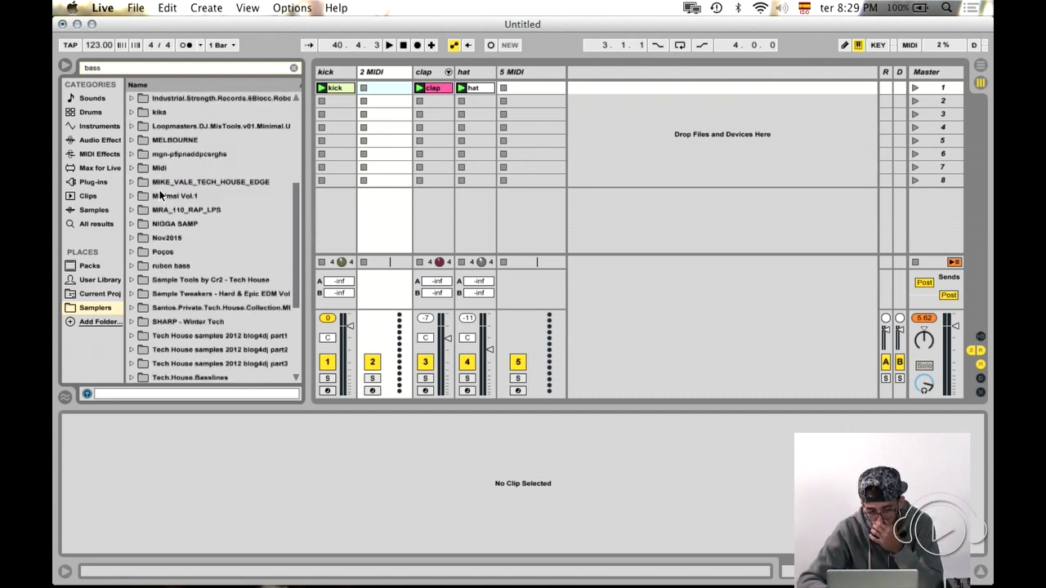
{"action": "scroll", "coordinate": [184, 175], "scroll_direction": "down", "scroll_amount": 1}
{"action": "left_click", "coordinate": [184, 171]}
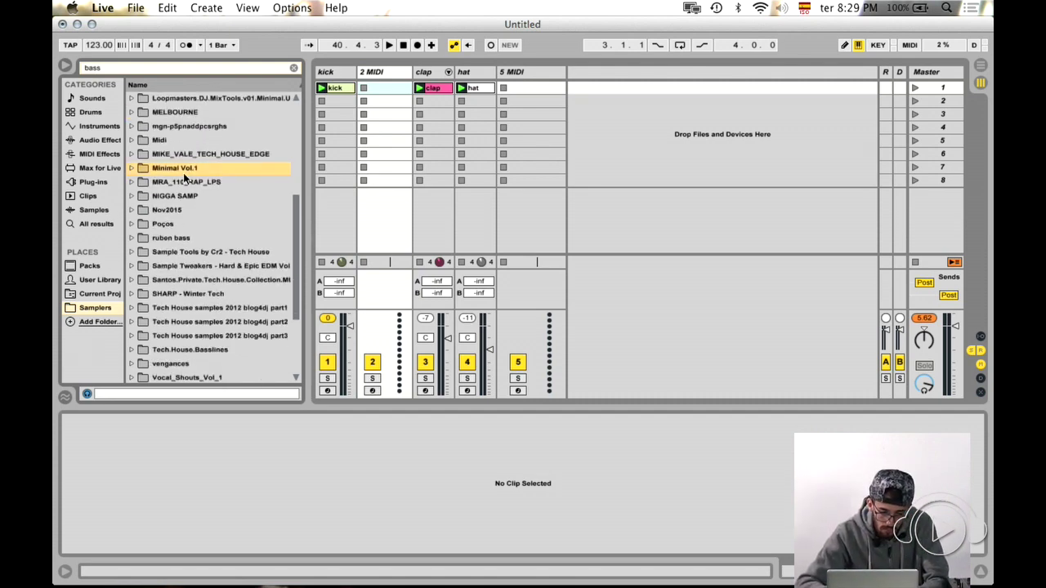
{"action": "left_click", "coordinate": [168, 224]}
{"action": "key", "text": "Right"}
{"action": "key", "text": "Down"}
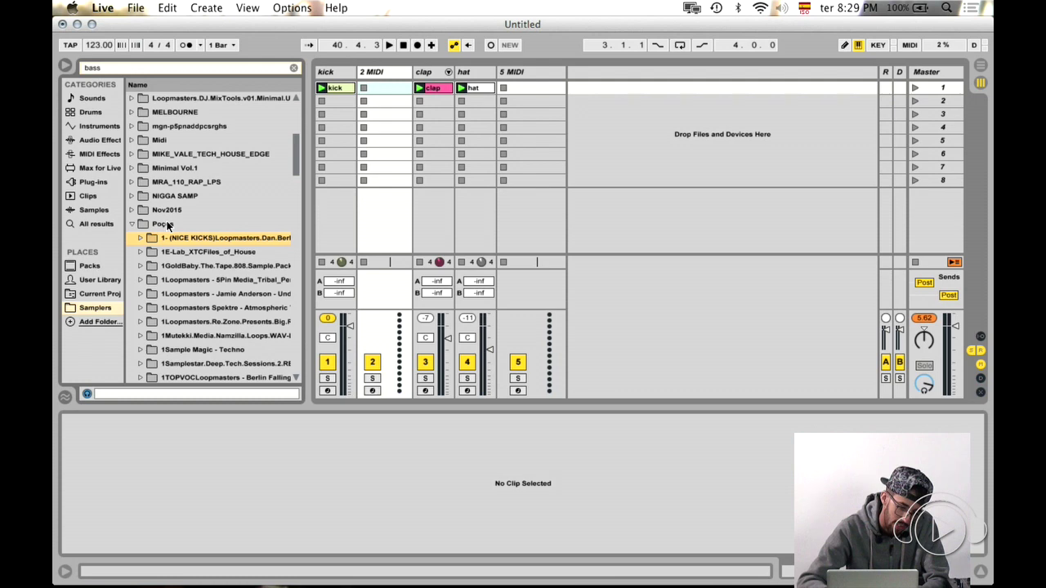
- Look through the sample packs inside Poços for bass sounds, down to the Loopmasters and S2S packs
{"action": "scroll", "coordinate": [167, 226], "scroll_direction": "down", "scroll_amount": 6}
{"action": "scroll", "coordinate": [168, 225], "scroll_direction": "down", "scroll_amount": 3}
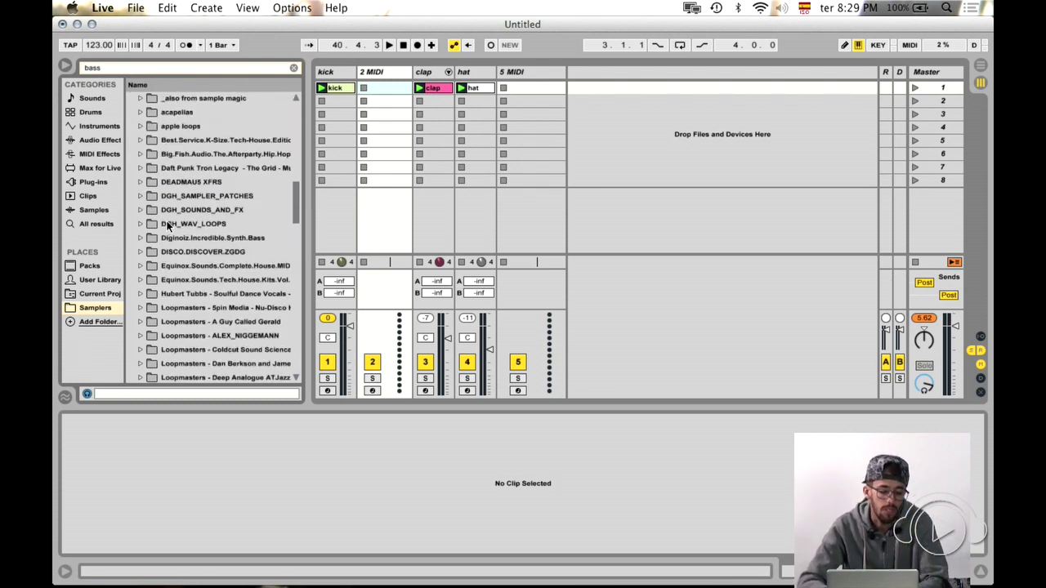
{"action": "scroll", "coordinate": [168, 225], "scroll_direction": "down", "scroll_amount": 6}
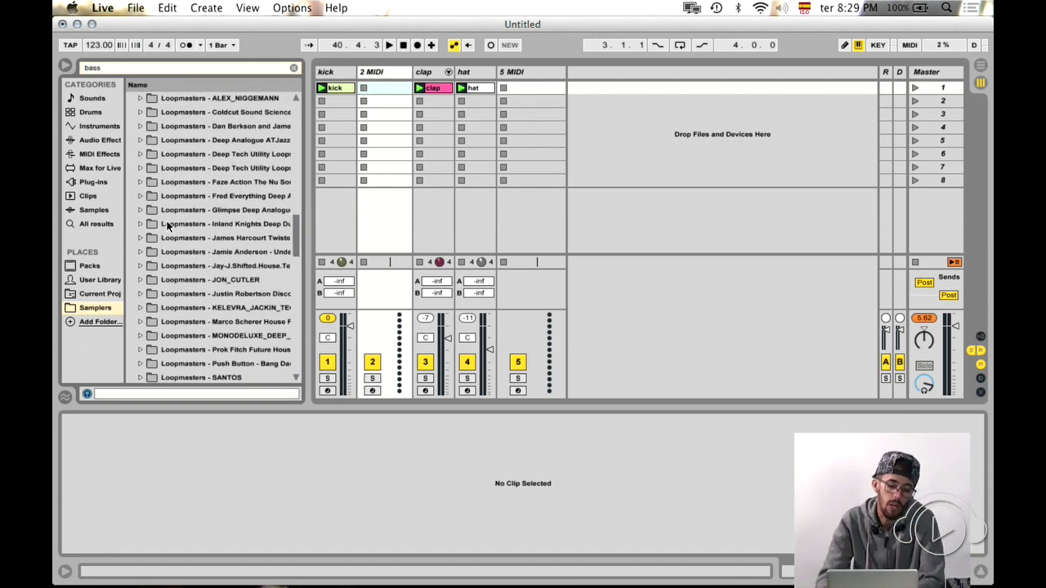
{"action": "scroll", "coordinate": [211, 209], "scroll_direction": "down", "scroll_amount": 3}
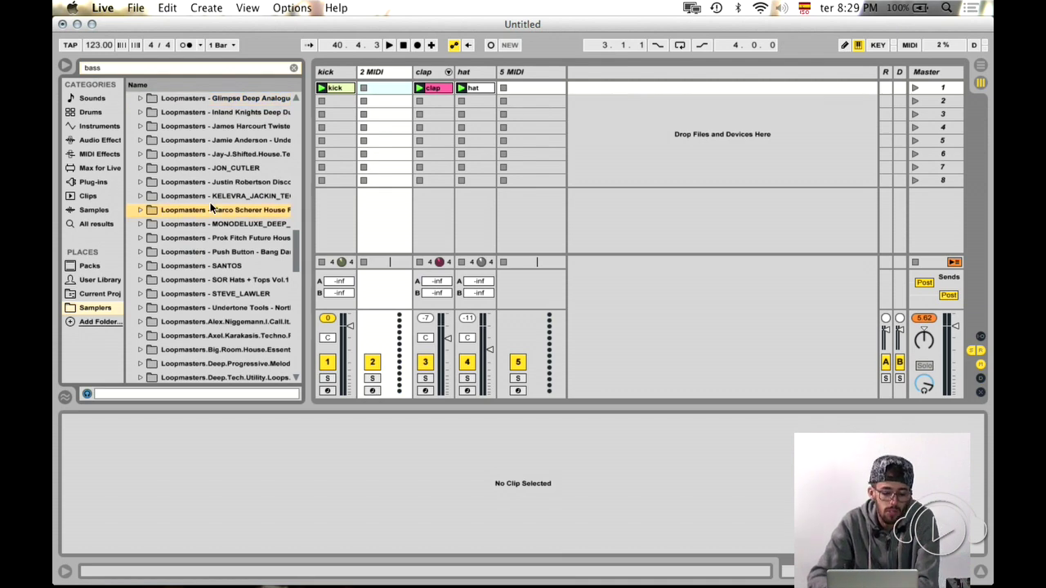
{"action": "scroll", "coordinate": [211, 210], "scroll_direction": "down", "scroll_amount": 2}
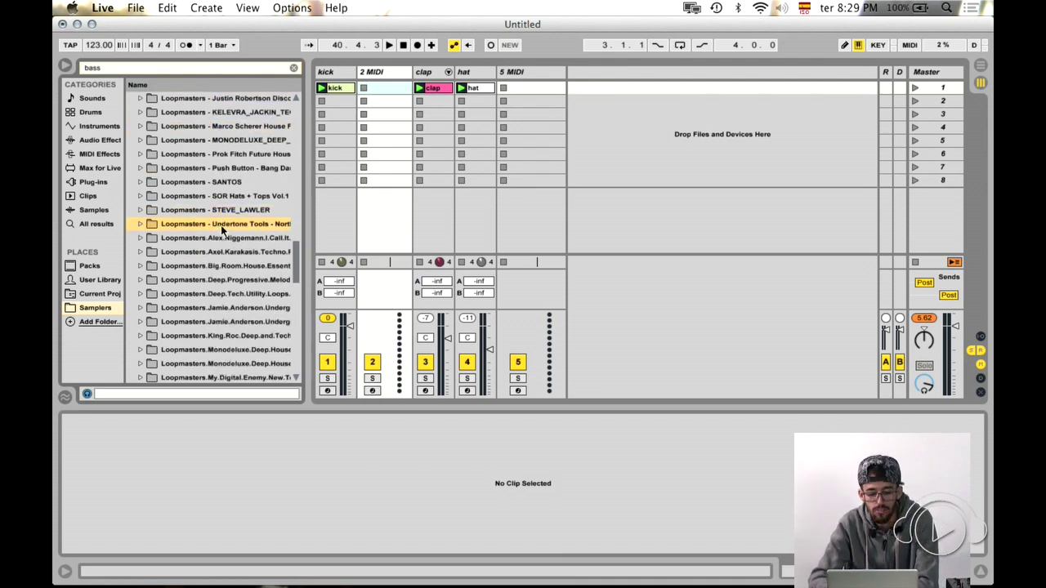
{"action": "scroll", "coordinate": [220, 227], "scroll_direction": "down", "scroll_amount": 1}
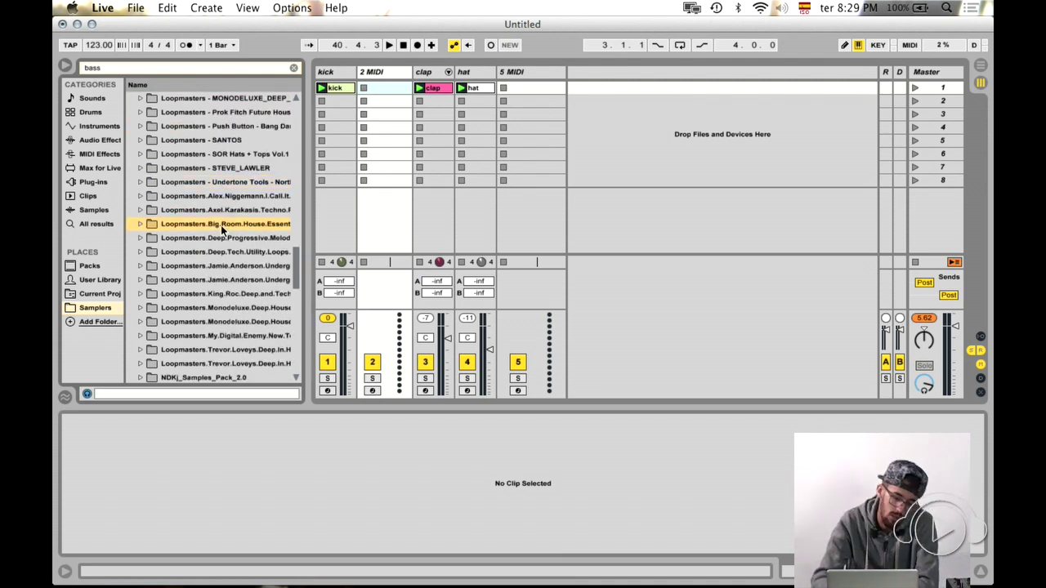
{"action": "scroll", "coordinate": [221, 224], "scroll_direction": "down", "scroll_amount": 1}
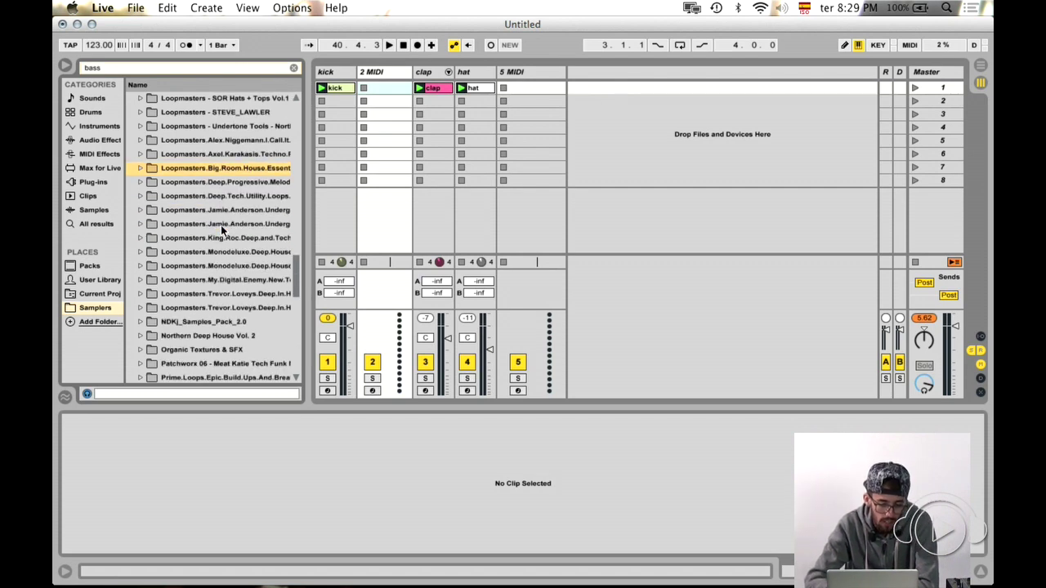
{"action": "scroll", "coordinate": [219, 203], "scroll_direction": "down", "scroll_amount": 1}
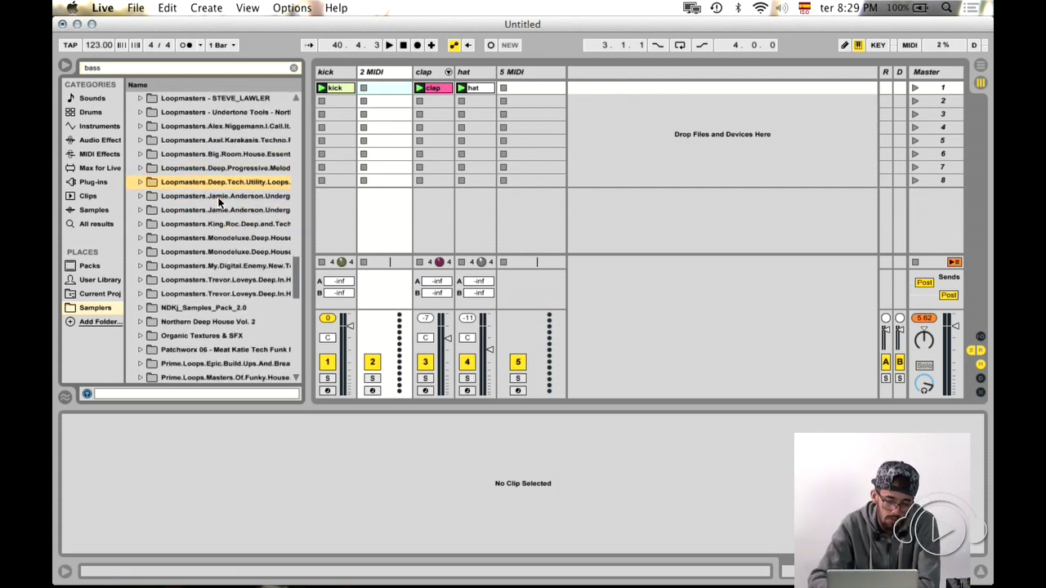
{"action": "scroll", "coordinate": [219, 202], "scroll_direction": "down", "scroll_amount": 1}
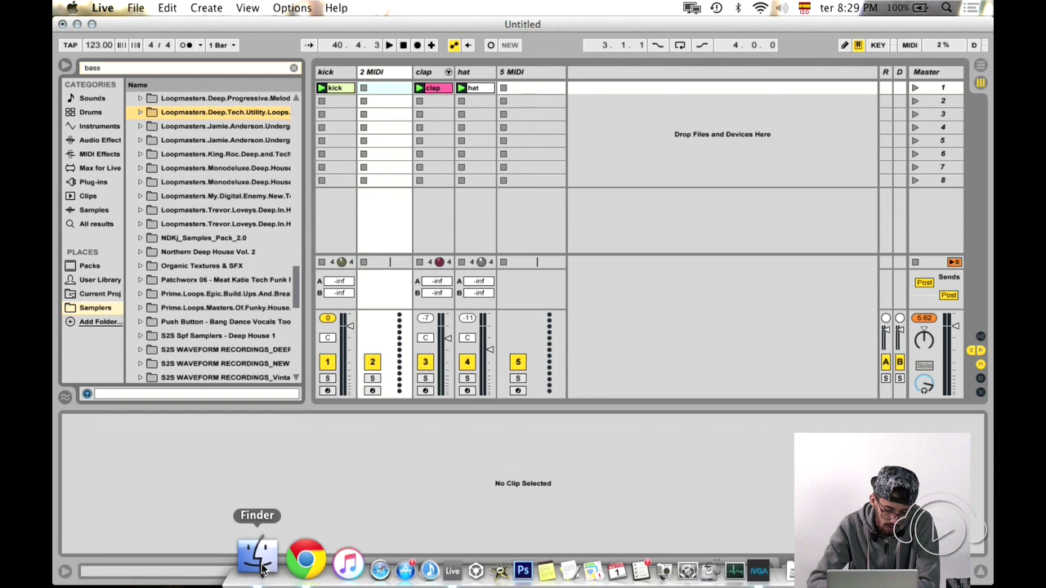
- Switch to Finder and open the crocodile folder in Documentos > Tudo Ableton > Tracks Ableton 2014
{"action": "left_click", "coordinate": [256, 555]}
{"action": "double_click", "coordinate": [250, 278]}
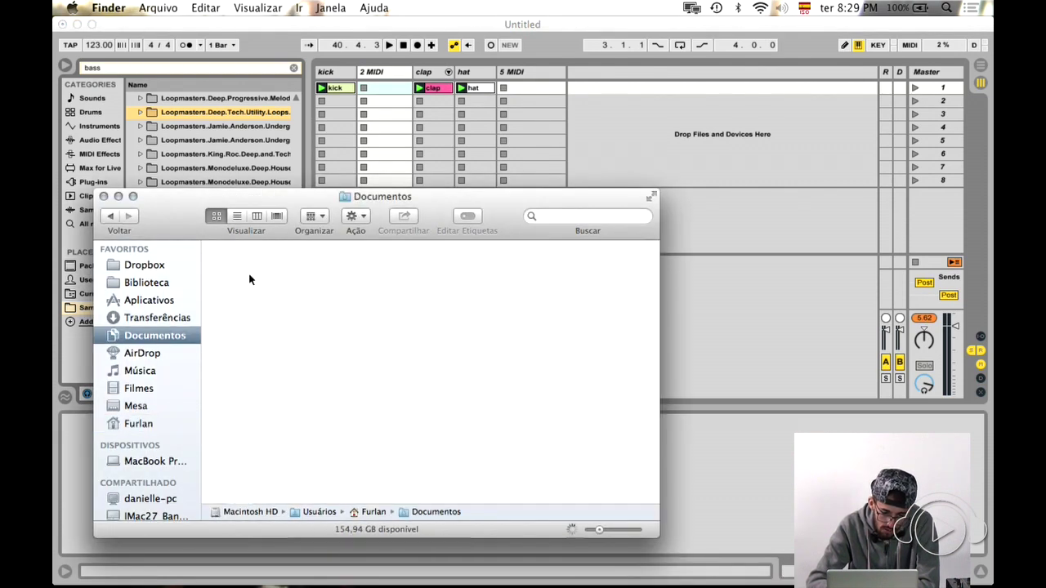
{"action": "double_click", "coordinate": [348, 270]}
{"action": "double_click", "coordinate": [354, 363]}
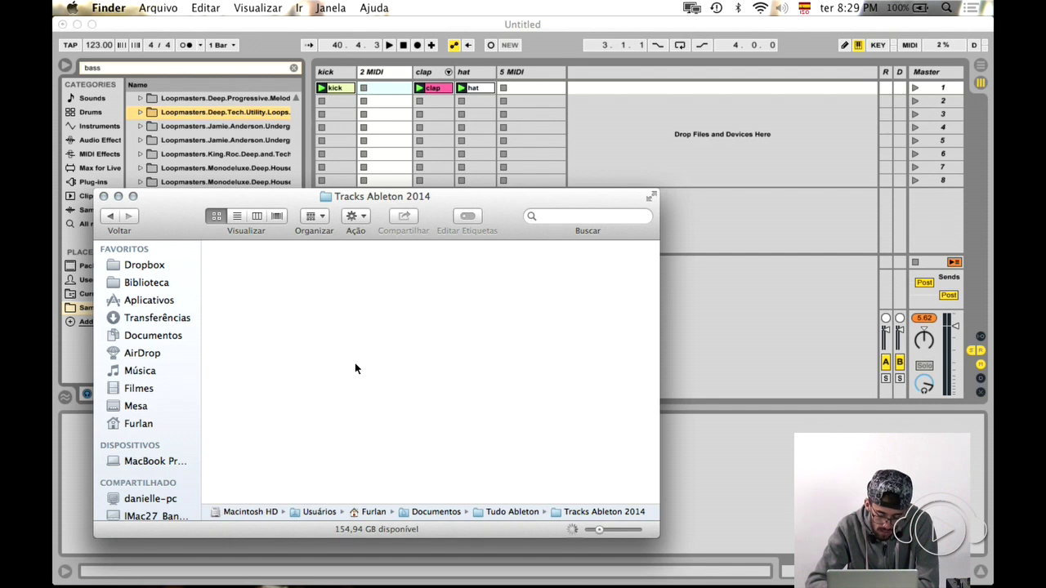
{"action": "scroll", "coordinate": [368, 367], "scroll_direction": "down", "scroll_amount": 2}
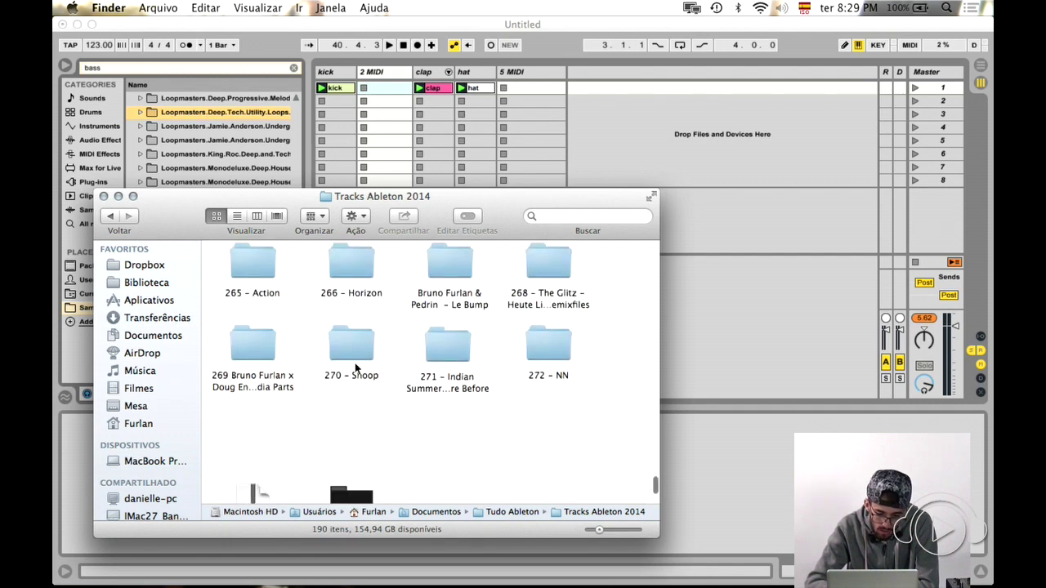
{"action": "scroll", "coordinate": [490, 368], "scroll_direction": "down", "scroll_amount": 3}
{"action": "double_click", "coordinate": [254, 474]}
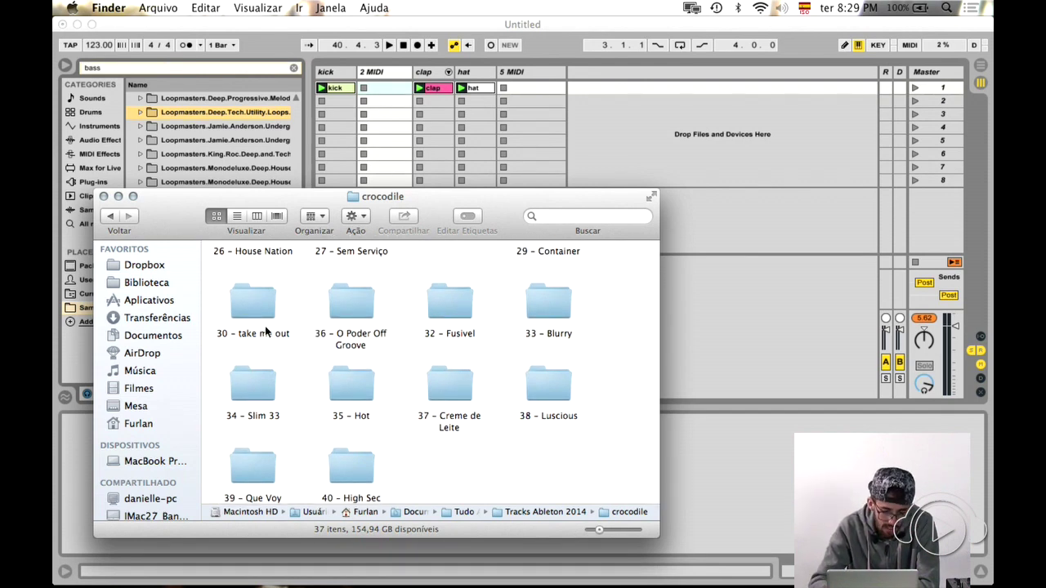
- Look through the project folders in crocodile, close the Finder window and return to the 2 MIDI track in Live
{"action": "scroll", "coordinate": [266, 330], "scroll_direction": "up", "scroll_amount": 2}
{"action": "scroll", "coordinate": [246, 329], "scroll_direction": "up", "scroll_amount": 4}
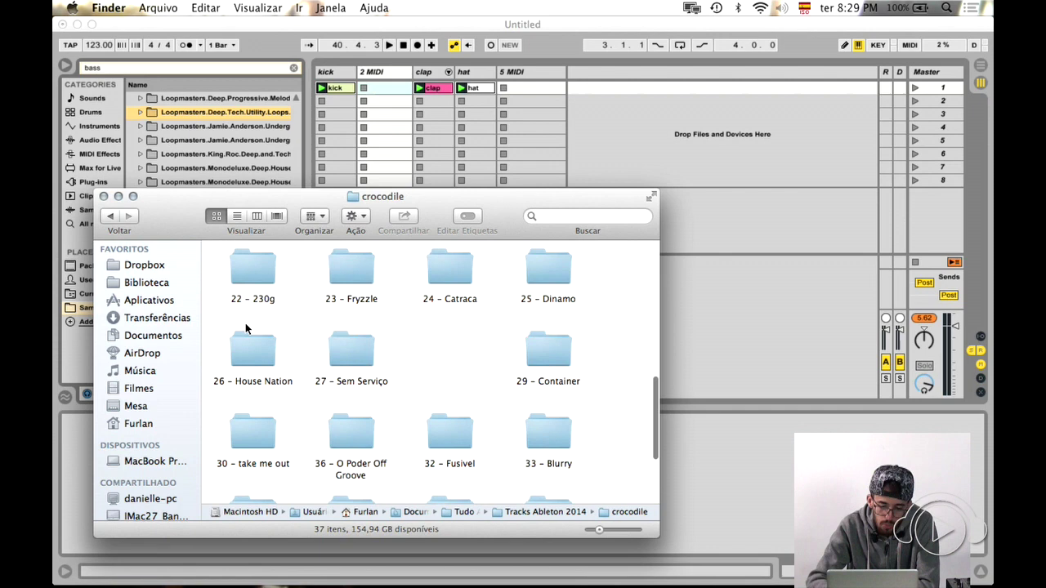
{"action": "scroll", "coordinate": [245, 329], "scroll_direction": "up", "scroll_amount": 6}
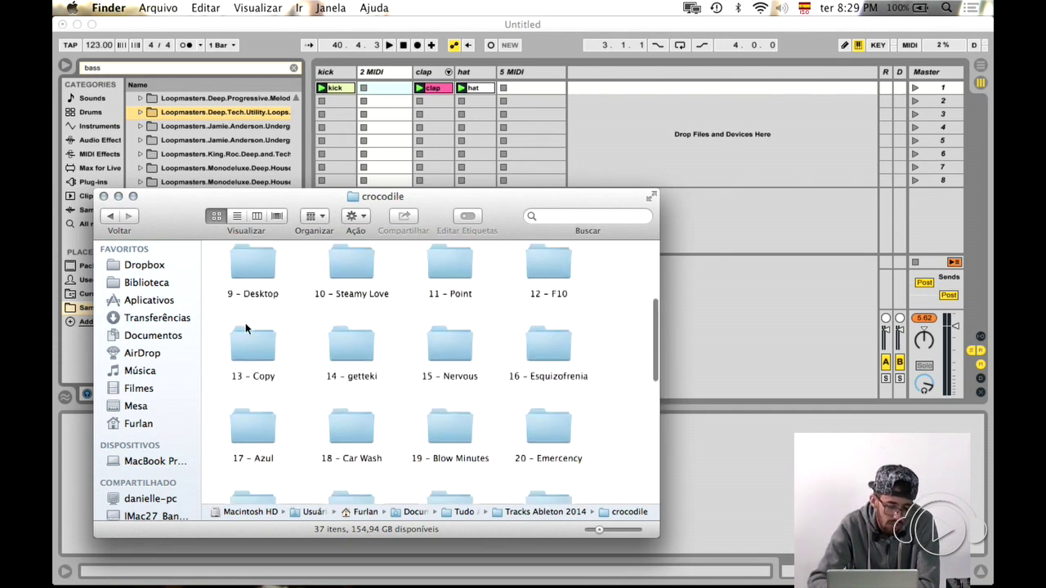
{"action": "scroll", "coordinate": [606, 298], "scroll_direction": "down", "scroll_amount": 3}
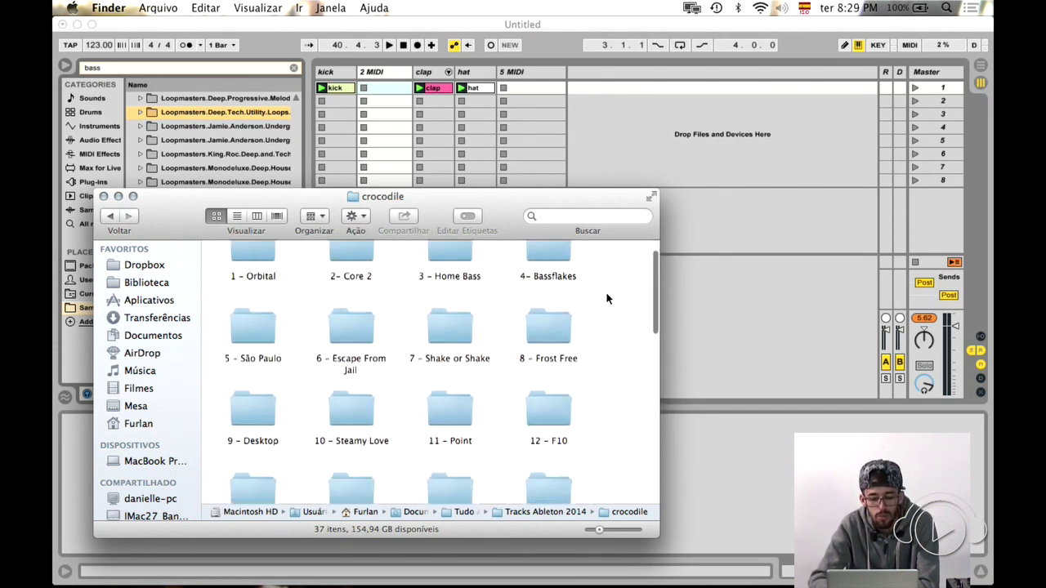
{"action": "scroll", "coordinate": [606, 298], "scroll_direction": "down", "scroll_amount": 8}
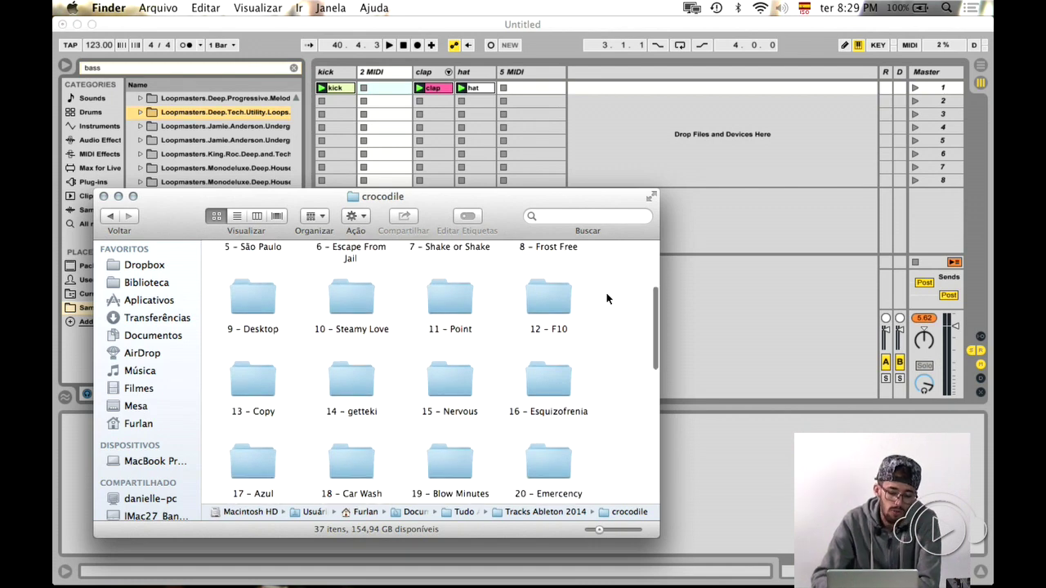
{"action": "scroll", "coordinate": [606, 298], "scroll_direction": "down", "scroll_amount": 3}
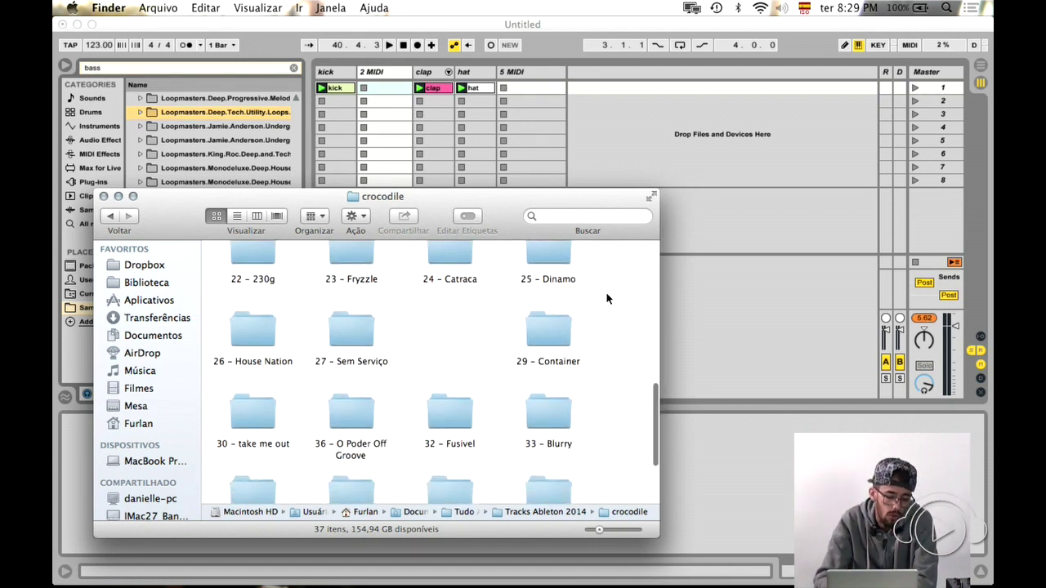
{"action": "scroll", "coordinate": [606, 298], "scroll_direction": "down", "scroll_amount": 2}
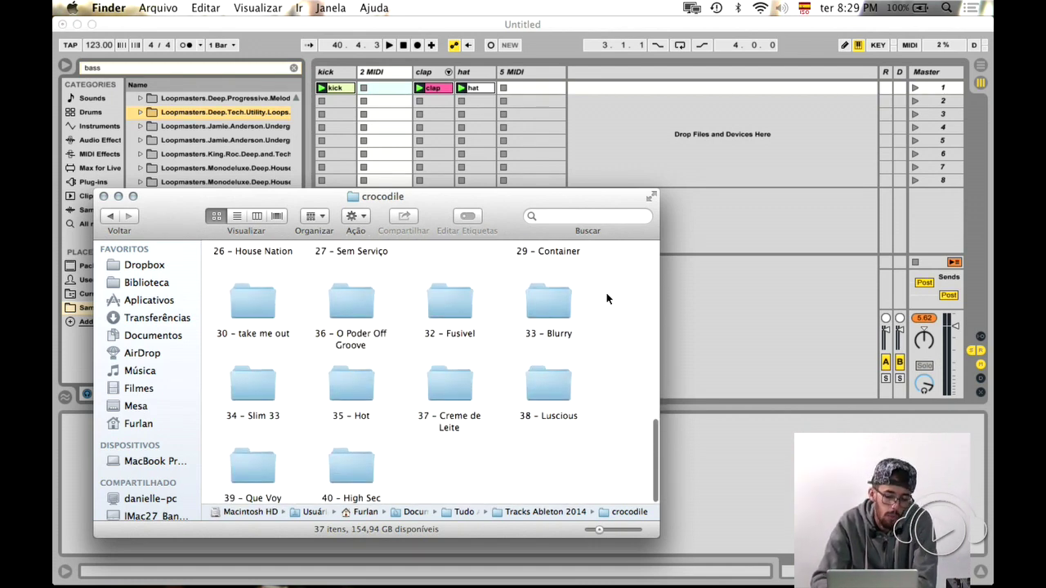
{"action": "left_click", "coordinate": [103, 196]}
{"action": "left_click", "coordinate": [389, 77]}
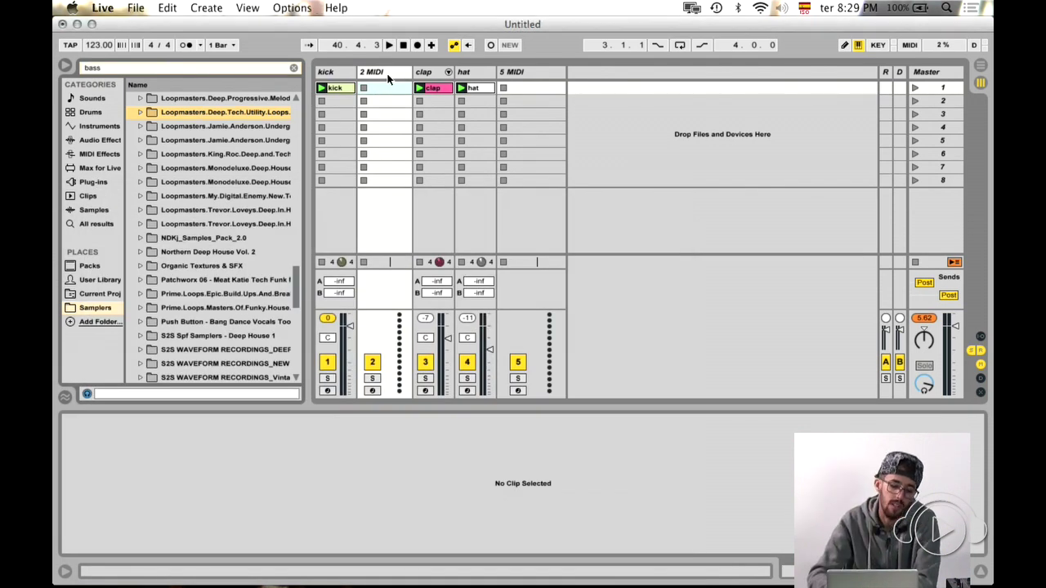
- Check the WAV folder of the Loopmasters.Deep.Tech.Utility.Loops pack for bass sounds
{"action": "key", "text": "Right"}
{"action": "key", "text": "Down"}
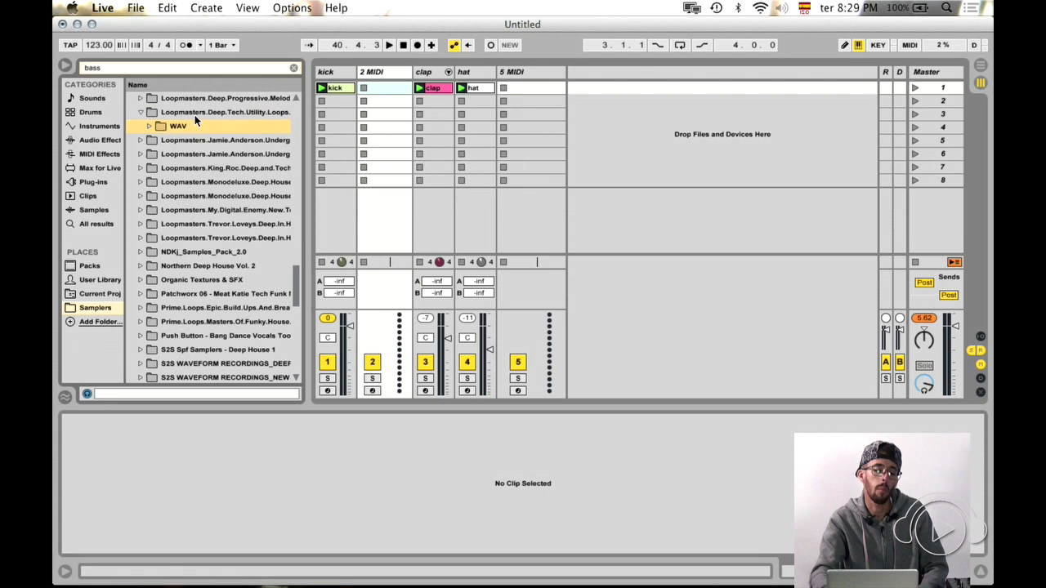
{"action": "key", "text": "Right"}
{"action": "key", "text": "Down"}
{"action": "key", "text": "Right"}
{"action": "key", "text": "Left"}
{"action": "key", "text": "Down"}
{"action": "key", "text": "Down"}
- Check the BASS DRUM and BASS SOUNDS folders under JA_SOUNDS AND FX in the next Loopmasters pack
{"action": "key", "text": "Right"}
{"action": "key", "text": "Down"}
{"action": "key", "text": "Down"}
{"action": "key", "text": "Right"}
{"action": "key", "text": "Down"}
{"action": "key", "text": "Right"}
{"action": "key", "text": "Left"}
{"action": "key", "text": "Down"}
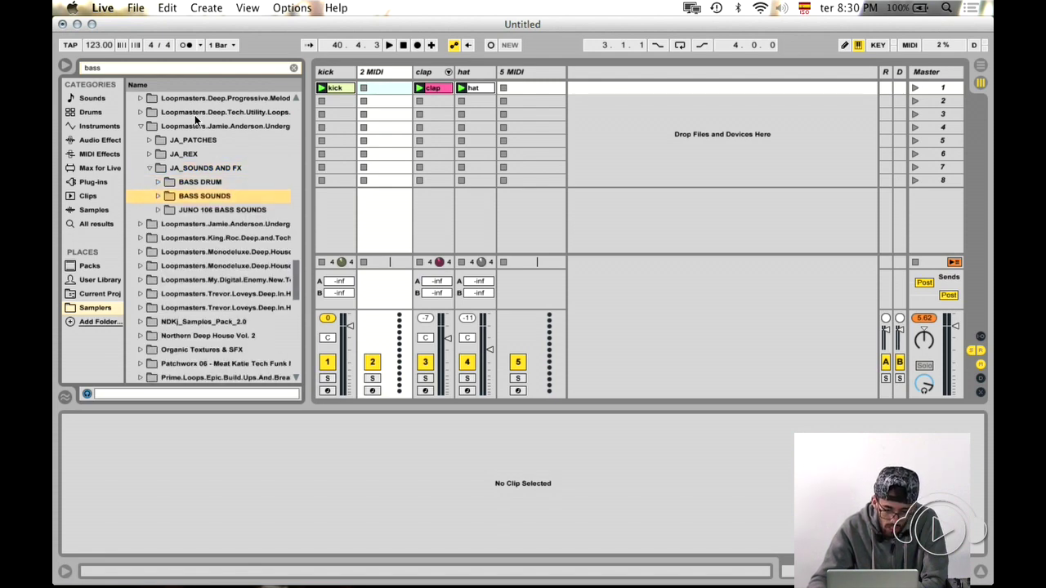
{"action": "key", "text": "Right"}
{"action": "key", "text": "Down"}
{"action": "key", "text": "Left"}
{"action": "key", "text": "Down"}
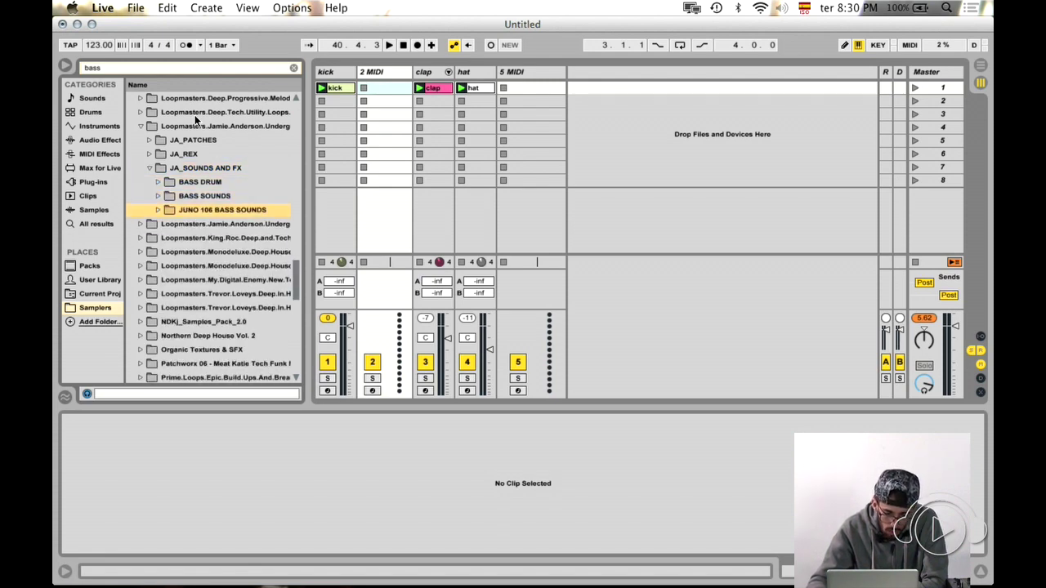
- Look through the JA2_APPLE_LOOPS, JA2_SOUNDS_AND_FX and JA2_WAV_LOOPS folders and collapse their pack
{"action": "key", "text": "Down"}
{"action": "key", "text": "Right"}
{"action": "key", "text": "Down"}
{"action": "key", "text": "Down"}
{"action": "key", "text": "Right"}
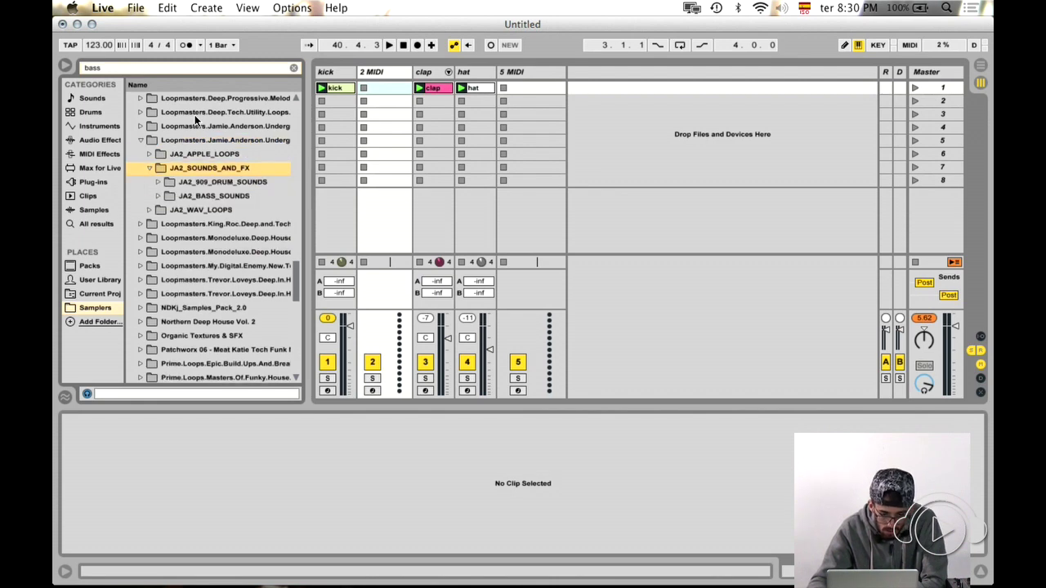
{"action": "key", "text": "Left"}
{"action": "key", "text": "Down"}
{"action": "key", "text": "Down"}
{"action": "key", "text": "Down"}
{"action": "key", "text": "Up"}
{"action": "key", "text": "Down"}
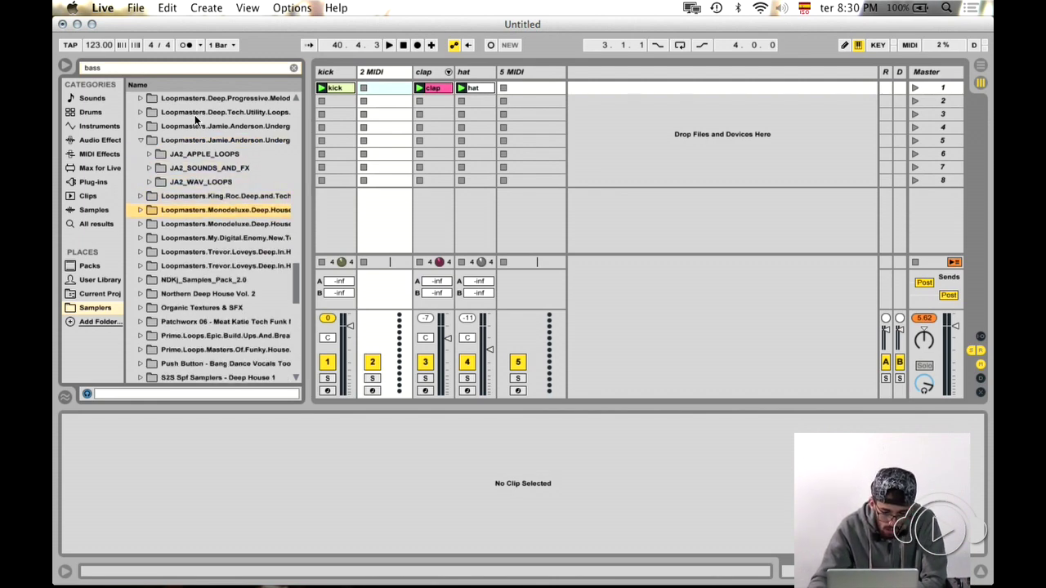
{"action": "key", "text": "Up"}
{"action": "key", "text": "Up"}
{"action": "key", "text": "Up"}
{"action": "key", "text": "Up"}
{"action": "key", "text": "Down"}
{"action": "key", "text": "Down"}
{"action": "key", "text": "Down"}
{"action": "key", "text": "Down"}
- Look through the loop folders in the two Loopmasters.Monodeluxe.Deep.House packs
{"action": "key", "text": "Right"}
{"action": "key", "text": "Down"}
{"action": "key", "text": "Down"}
{"action": "key", "text": "Down"}
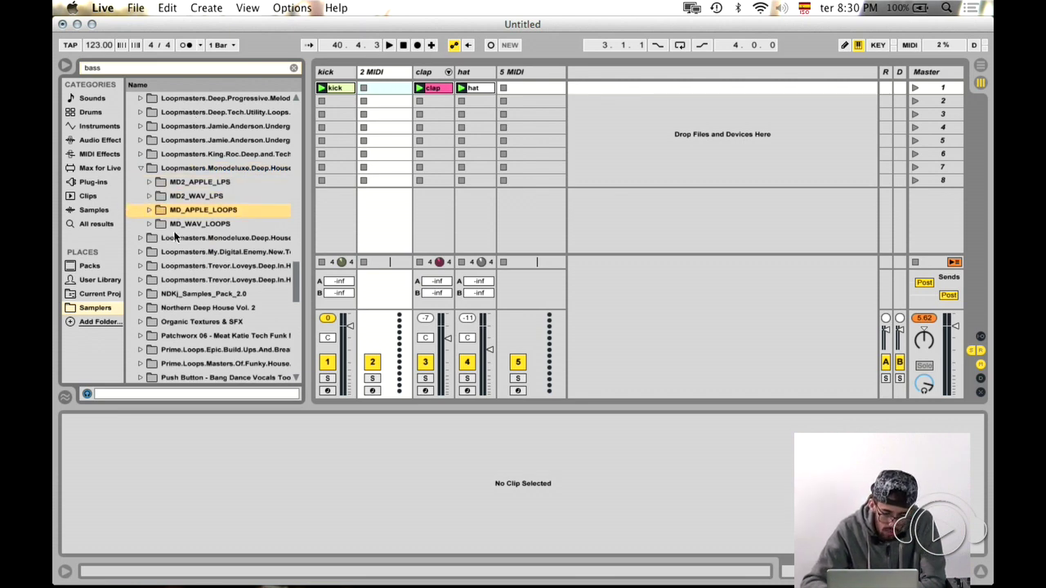
{"action": "key", "text": "Down"}
{"action": "key", "text": "Down"}
{"action": "key", "text": "Down"}
{"action": "key", "text": "Right"}
{"action": "key", "text": "Down"}
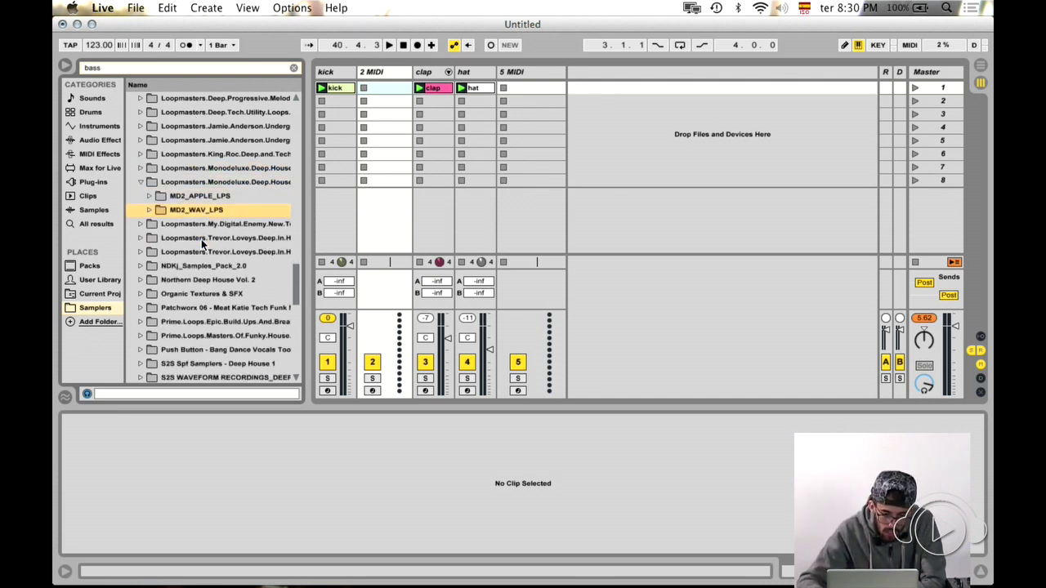
{"action": "key", "text": "Down"}
{"action": "key", "text": "Up"}
{"action": "key", "text": "Up"}
- Look inside MDE_BASS_MULTISAMPLES under MDE_SOUNDS_AND_FX in the My.Digital.Enemy pack, then collapse that subfolder
{"action": "key", "text": "Down"}
{"action": "key", "text": "Down"}
{"action": "key", "text": "Right"}
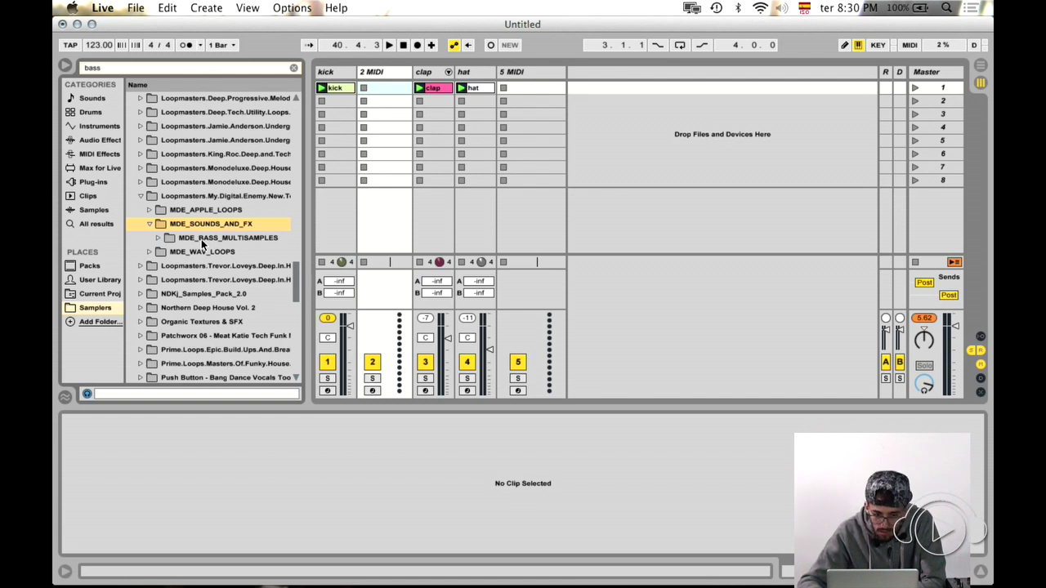
{"action": "key", "text": "Down"}
{"action": "key", "text": "Right"}
{"action": "key", "text": "Down"}
{"action": "key", "text": "Up"}
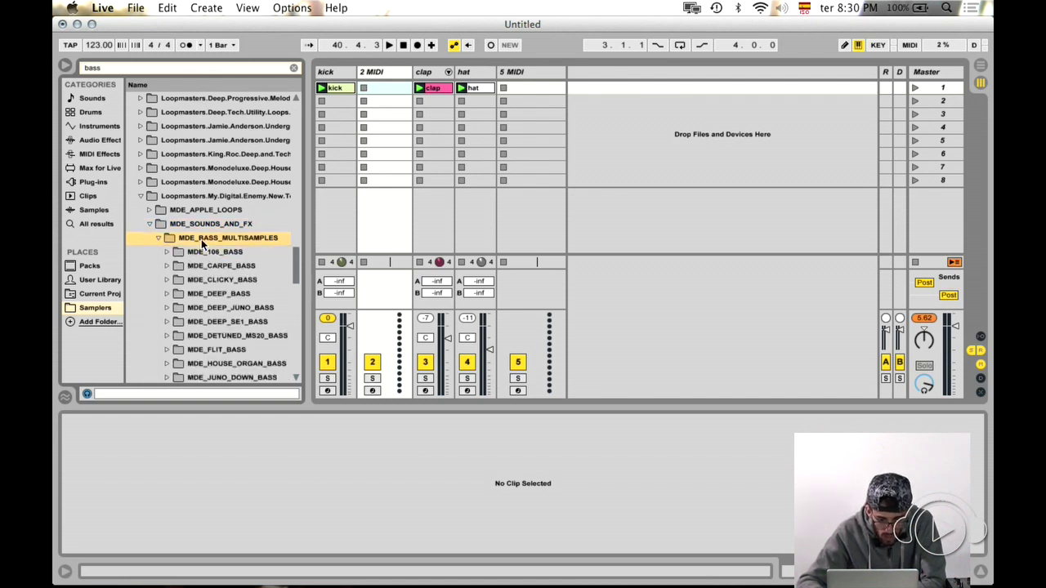
{"action": "key", "text": "Left"}
{"action": "key", "text": "Left"}
- Expand the BASS folder under SINGLE HITS in the first S2S WAVEFORM RECORDINGS_Vinta pack
{"action": "scroll", "coordinate": [201, 239], "scroll_direction": "down", "scroll_amount": 3}
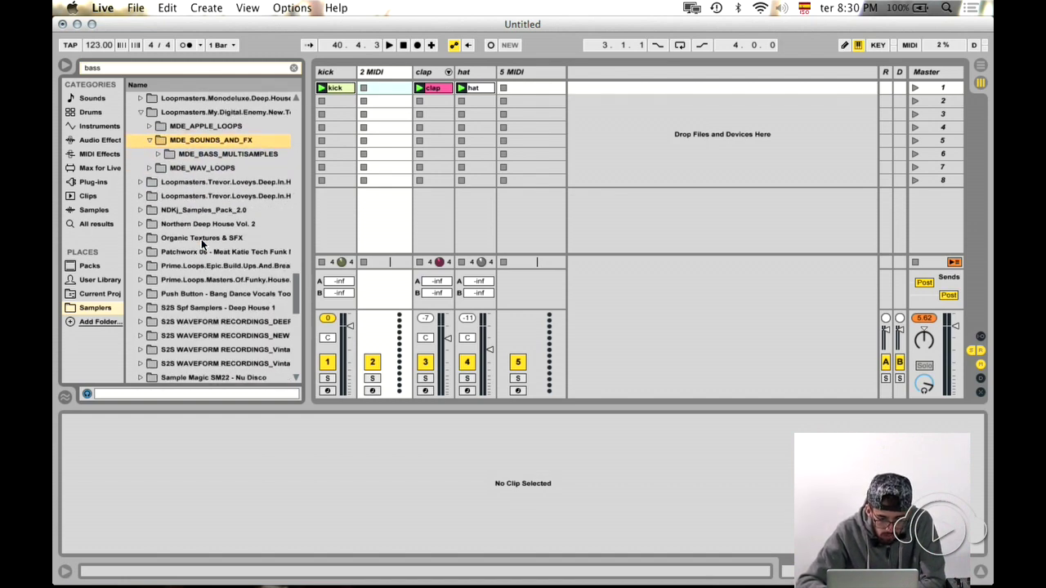
{"action": "scroll", "coordinate": [201, 243], "scroll_direction": "down", "scroll_amount": 8}
{"action": "left_click", "coordinate": [196, 117]}
{"action": "scroll", "coordinate": [195, 117], "scroll_direction": "down", "scroll_amount": 3}
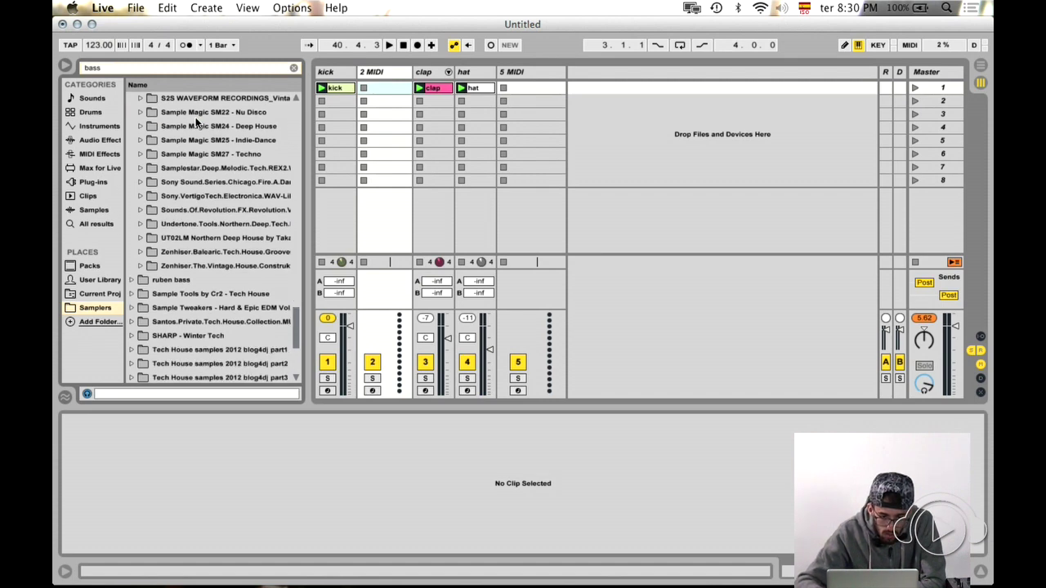
{"action": "key", "text": "Right"}
{"action": "key", "text": "Down"}
{"action": "key", "text": "Up"}
{"action": "key", "text": "Down"}
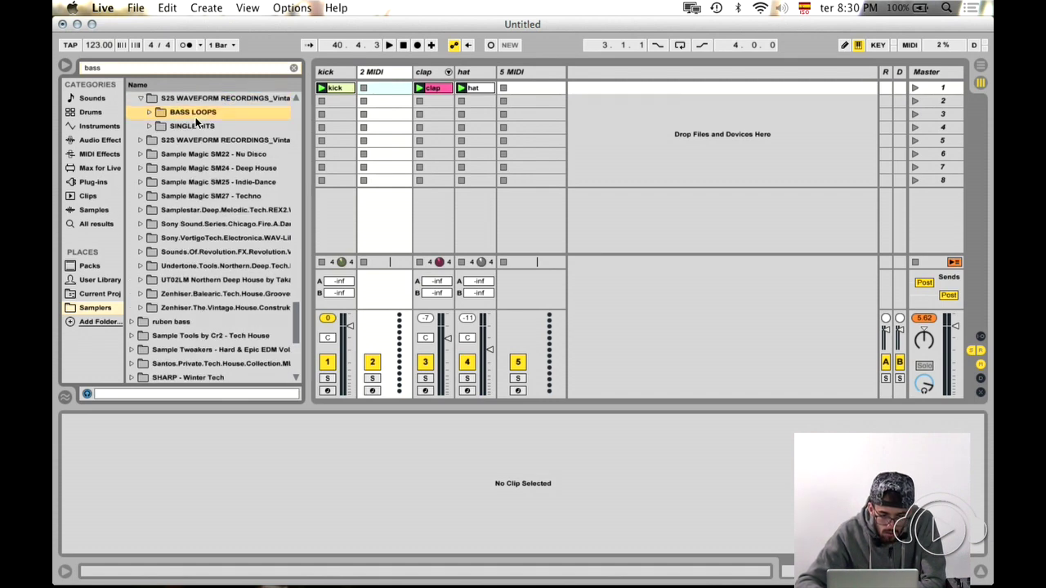
{"action": "key", "text": "Down"}
{"action": "key", "text": "Right"}
{"action": "key", "text": "Down"}
{"action": "key", "text": "Right"}
- Audition the WR_VDTH bass hits in the BASS folder under SINGLE HITS of the first S2S WAVEFORM RECORDINGS_Vinta pack
{"action": "key", "text": "Down"}
{"action": "key", "text": "Down"}
{"action": "key", "text": "Down"}
{"action": "key", "text": "Down"}
{"action": "key", "text": "Down"}
{"action": "key", "text": "Down"}
{"action": "key", "text": "Down"}
{"action": "key", "text": "Down"}
{"action": "key", "text": "Down"}
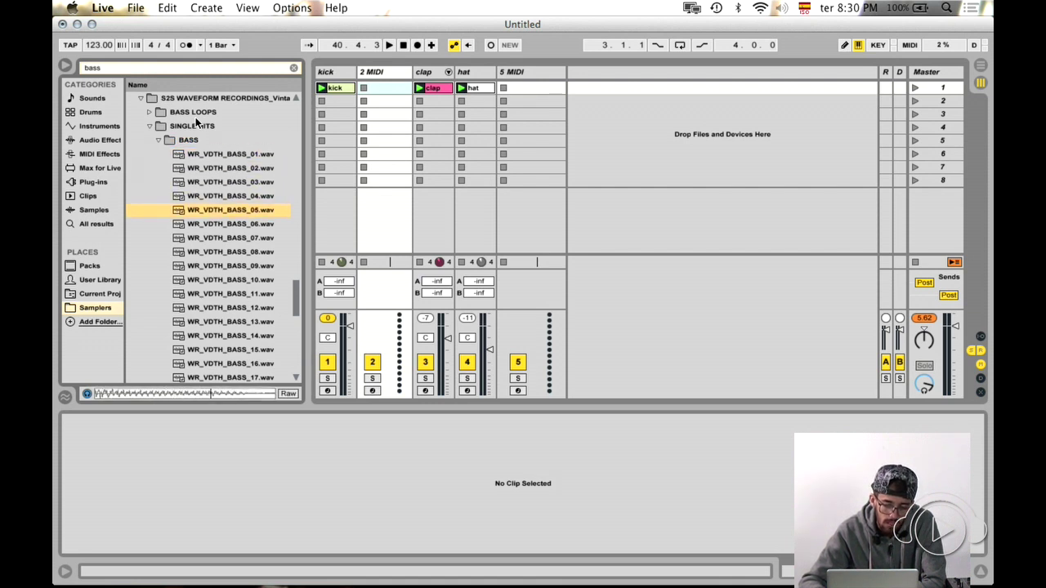
- Collapse the first S2S WAVEFORM RECORDINGS_Vinta pack and expand the BASS folder under SINGLE HITS in the second one
{"action": "key", "text": "Left"}
{"action": "key", "text": "Left"}
{"action": "key", "text": "Left"}
{"action": "key", "text": "Left"}
{"action": "key", "text": "Up"}
{"action": "key", "text": "Down"}
{"action": "key", "text": "Right"}
{"action": "key", "text": "Down"}
{"action": "key", "text": "Right"}
- Audition the WR_VDTH2 bass hits in that BASS folder and settle on WR_VDTH2_BASS_07.wav
{"action": "key", "text": "Down"}
{"action": "key", "text": "Down"}
{"action": "key", "text": "Down"}
{"action": "key", "text": "Down"}
{"action": "key", "text": "Down"}
{"action": "key", "text": "Down"}
{"action": "key", "text": "Down"}
{"action": "key", "text": "Down"}
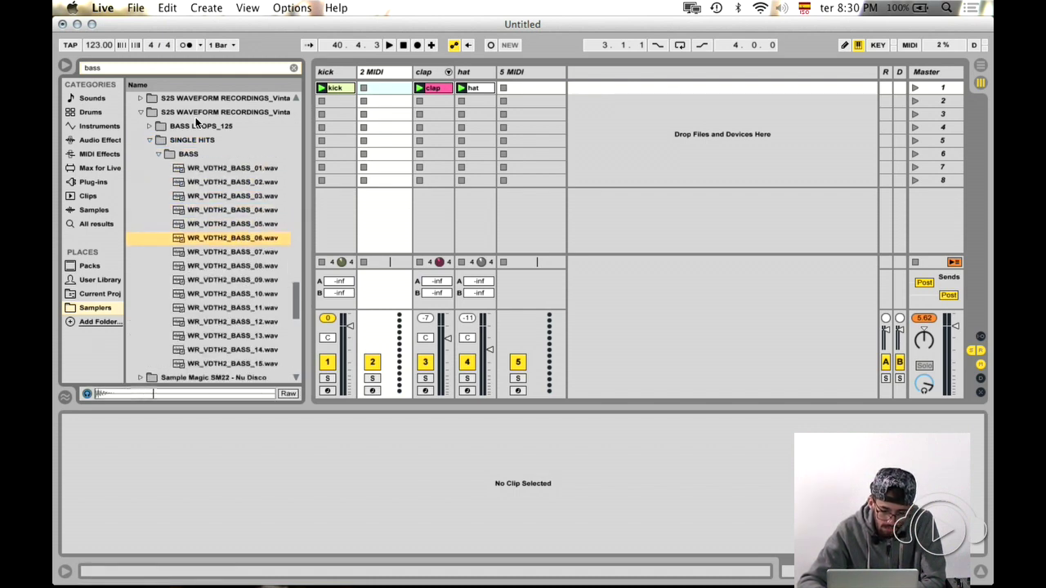
{"action": "key", "text": "Up"}
{"action": "key", "text": "Down"}
{"action": "key", "text": "Up"}
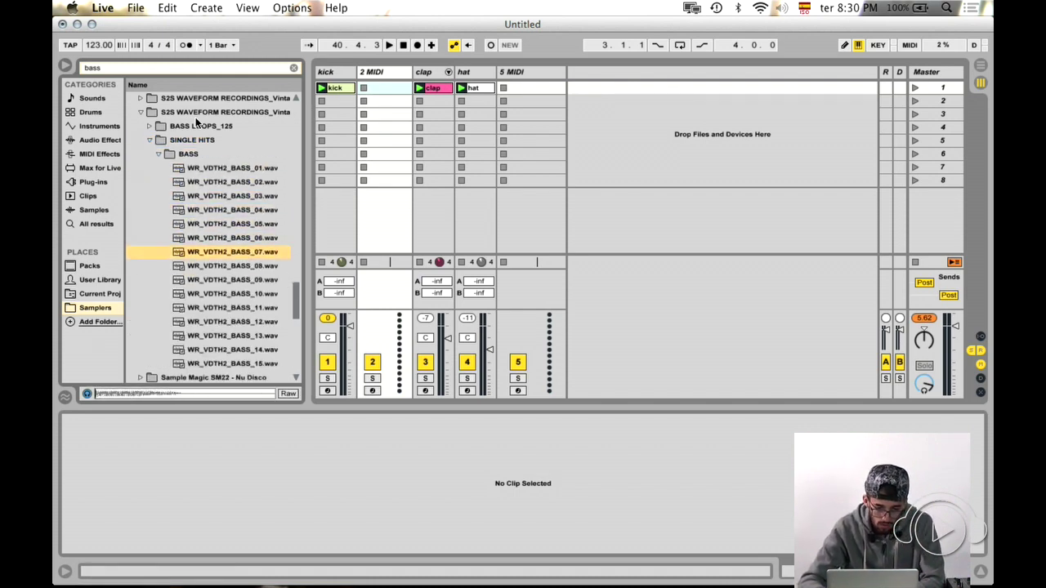
- Load WR_VDTH2_BASS_07.wav as an instrument on the MIDI track beside the kick and try notes down to the C1 to D2 octave
{"action": "left_click", "coordinate": [384, 71]}
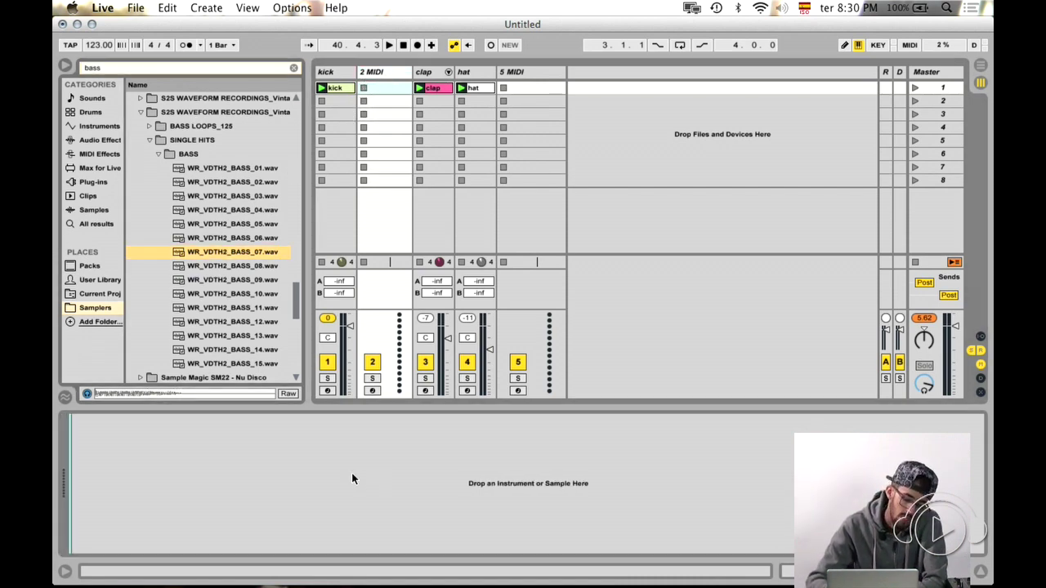
{"action": "key", "text": "Return"}
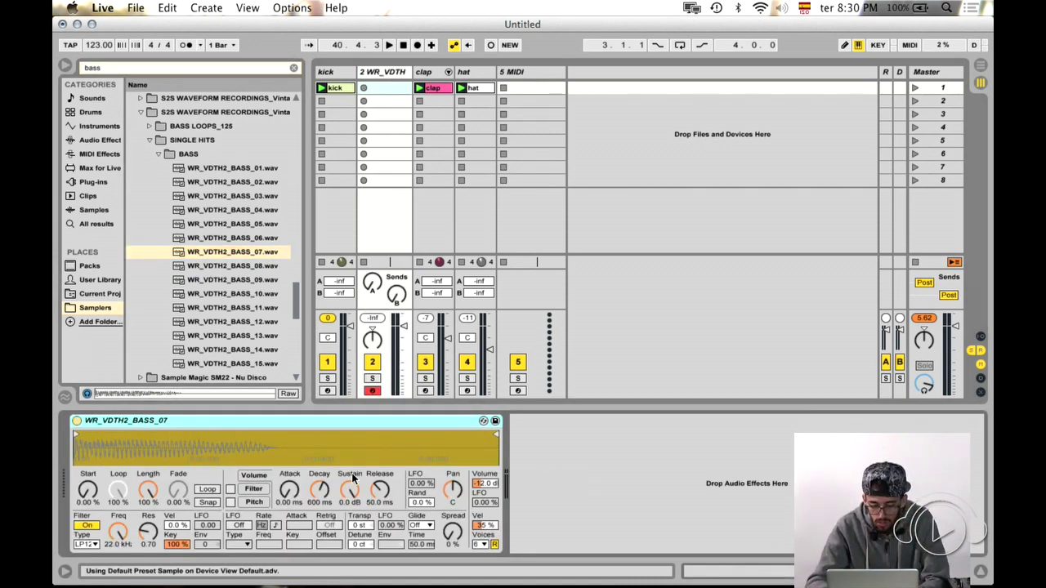
{"action": "key", "text": "a"}
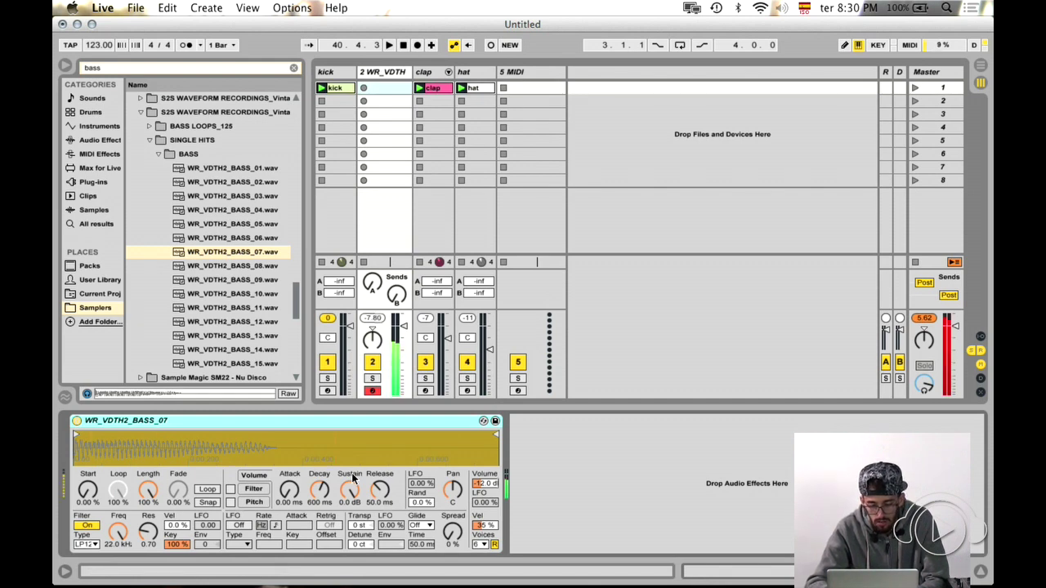
{"action": "key", "text": "z"}
{"action": "key", "text": "a"}
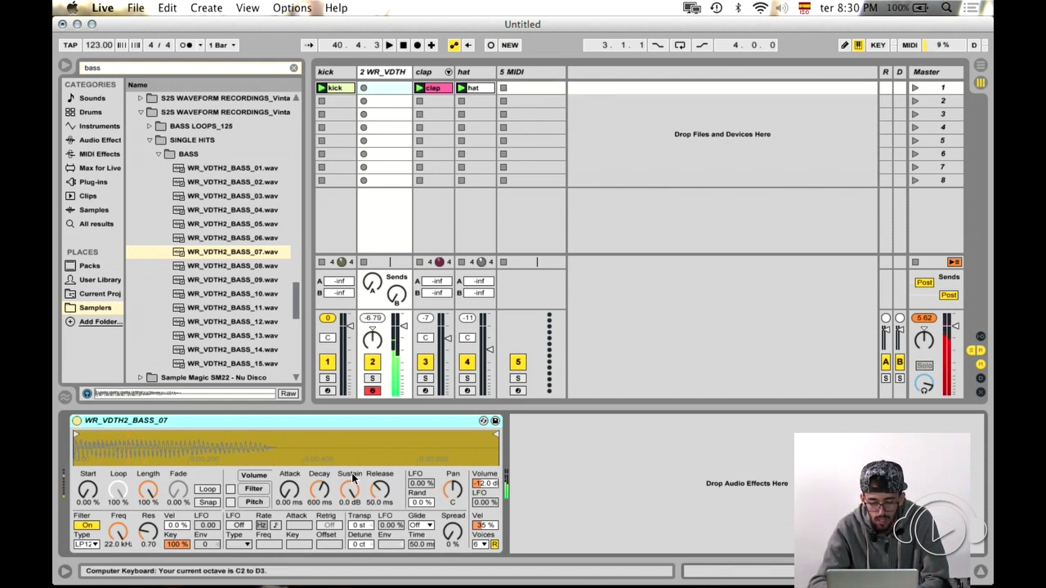
{"action": "key", "text": "z"}
{"action": "key", "text": "a"}
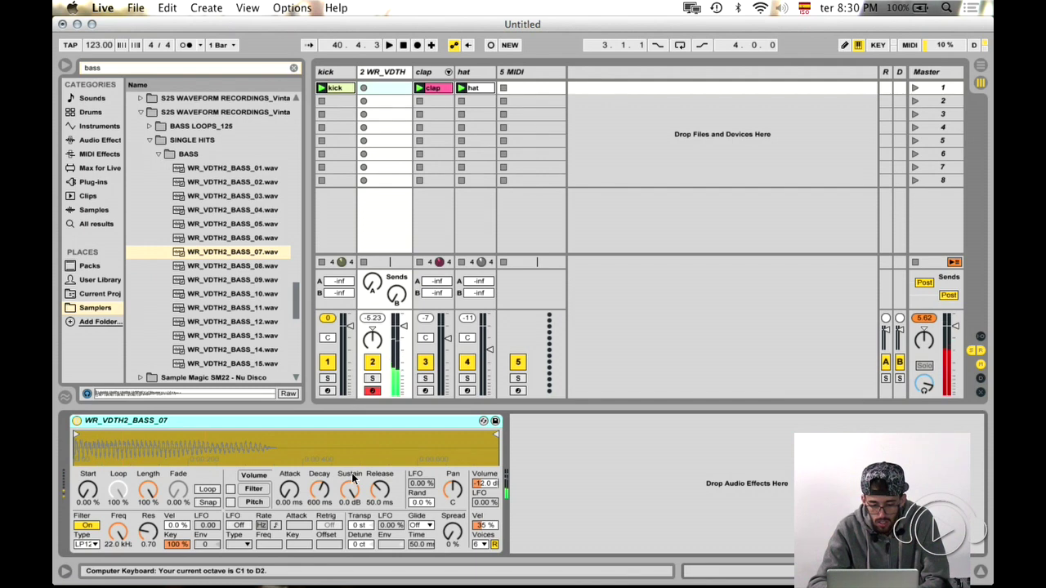
{"action": "key", "text": "a"}
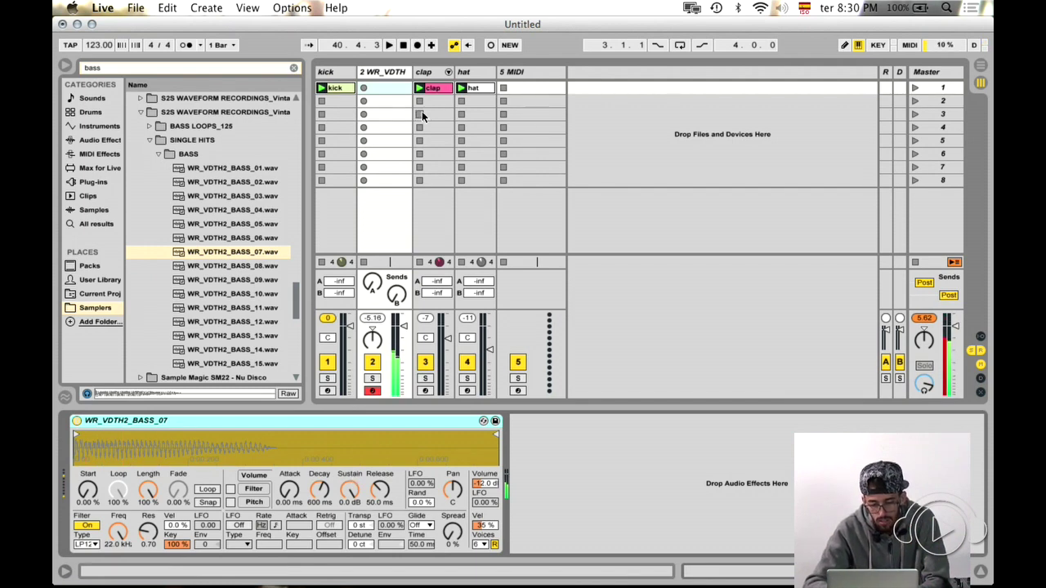
- Delete the bass sampler track and place WR_VDTH2_BASS_07.wav as an audio clip on a new track in the first scene
{"action": "double_click", "coordinate": [385, 85]}
{"action": "key", "text": "Delete"}
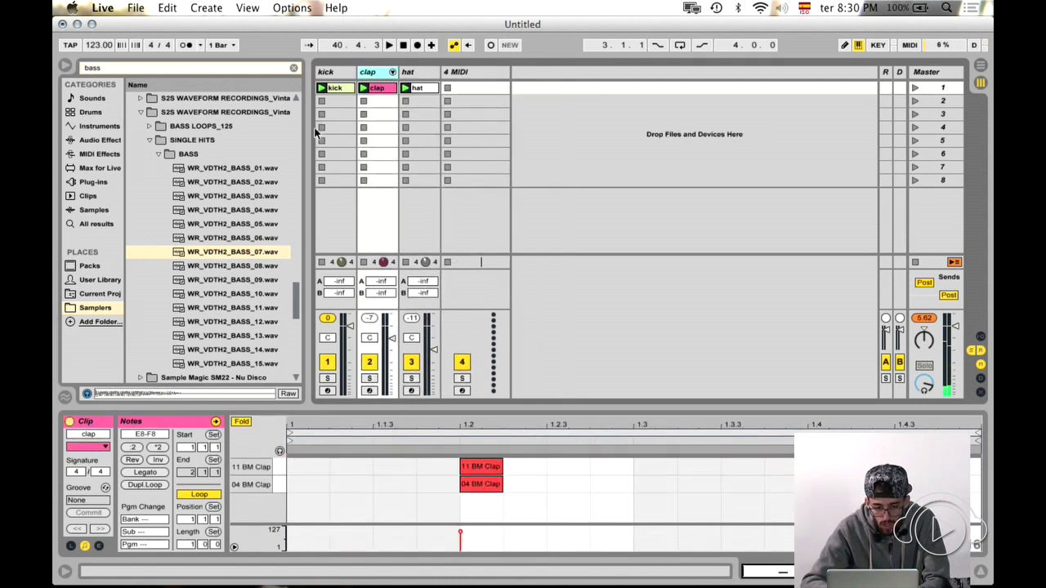
{"action": "left_click_drag", "start_coordinate": [235, 260], "coordinate": [529, 88]}
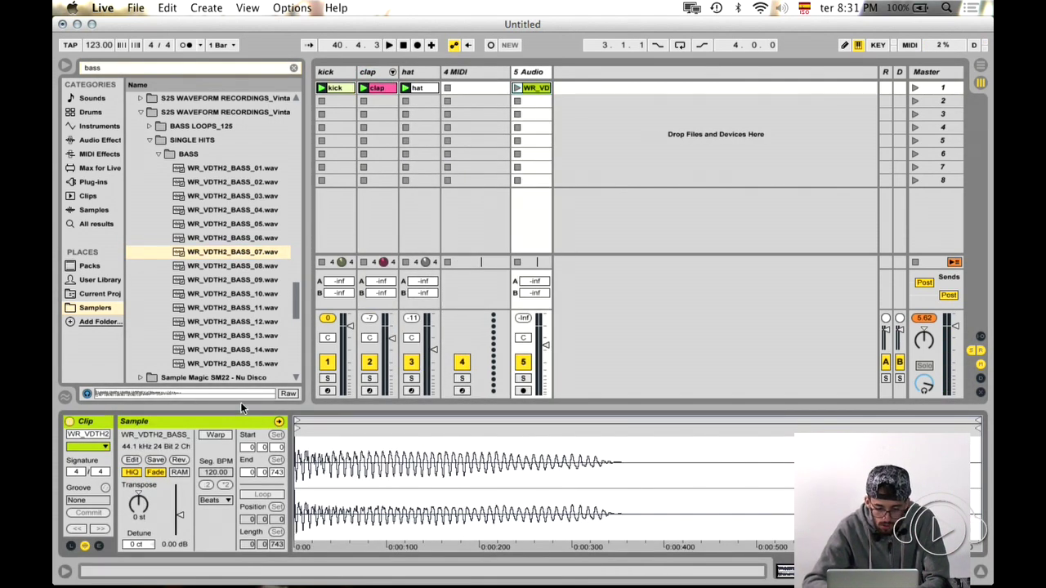
- Turn on warping and looping for the bass audio clip and set its loop length to 2 bars
{"action": "left_click", "coordinate": [216, 435]}
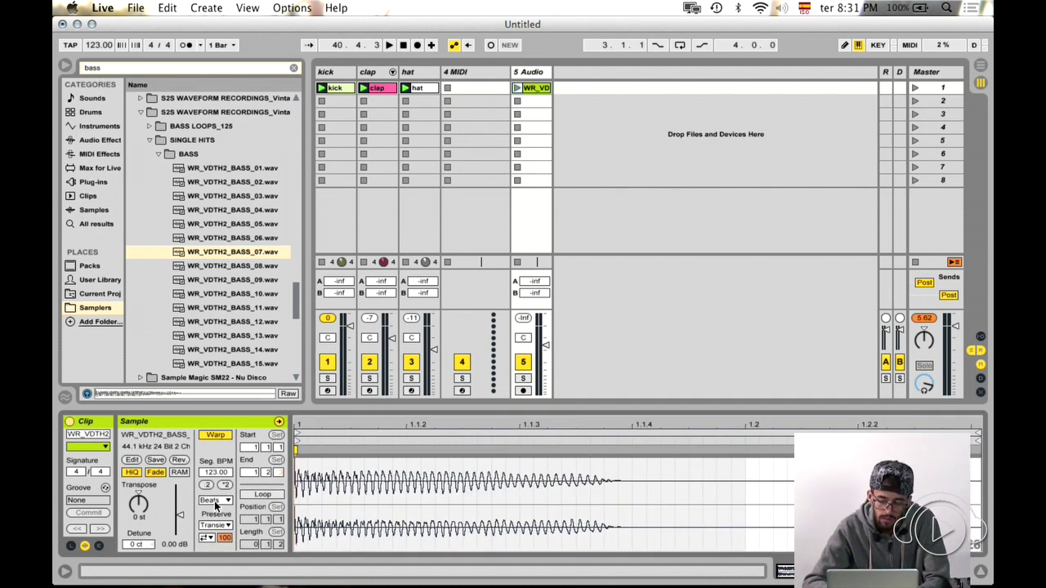
{"action": "left_click", "coordinate": [255, 495]}
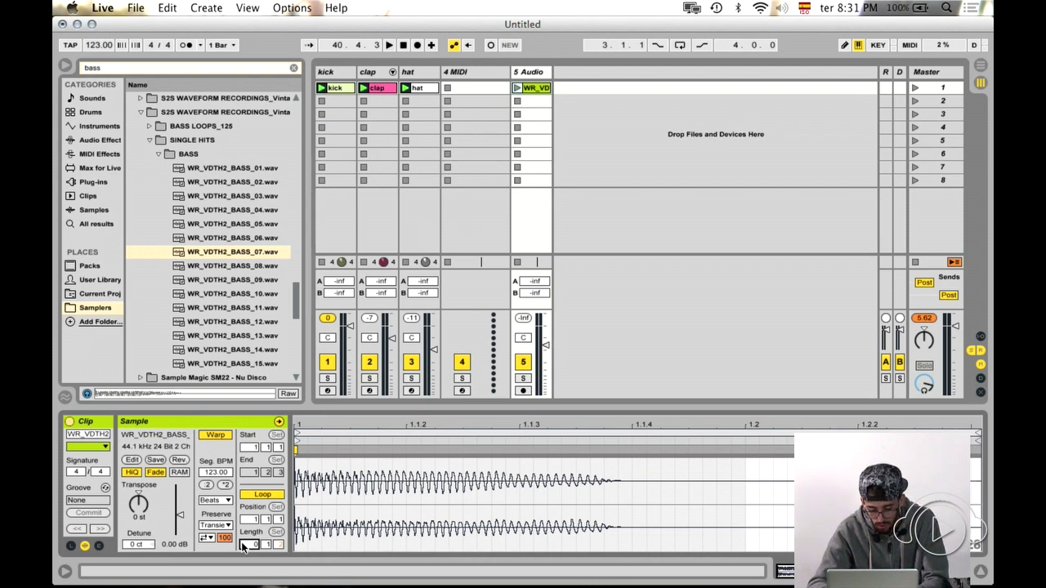
{"action": "type", "text": "2"}
{"action": "key", "text": "Return"}
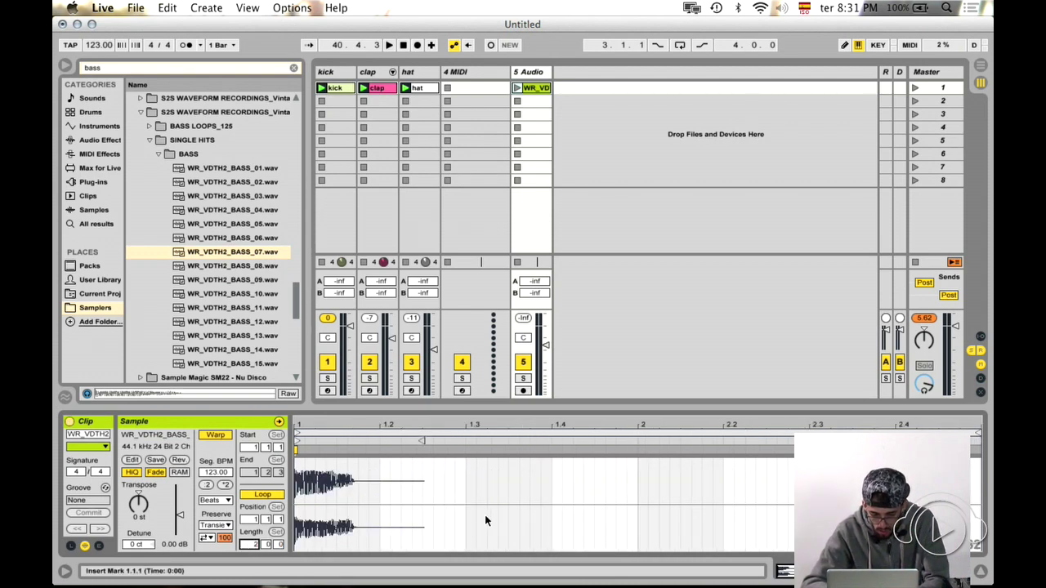
- Set the bass clip to Complex Pro warping with formants 0 and envelope 256, and transpose it to -10 st during playback
{"action": "left_click", "coordinate": [216, 500]}
{"action": "left_click", "coordinate": [221, 569]}
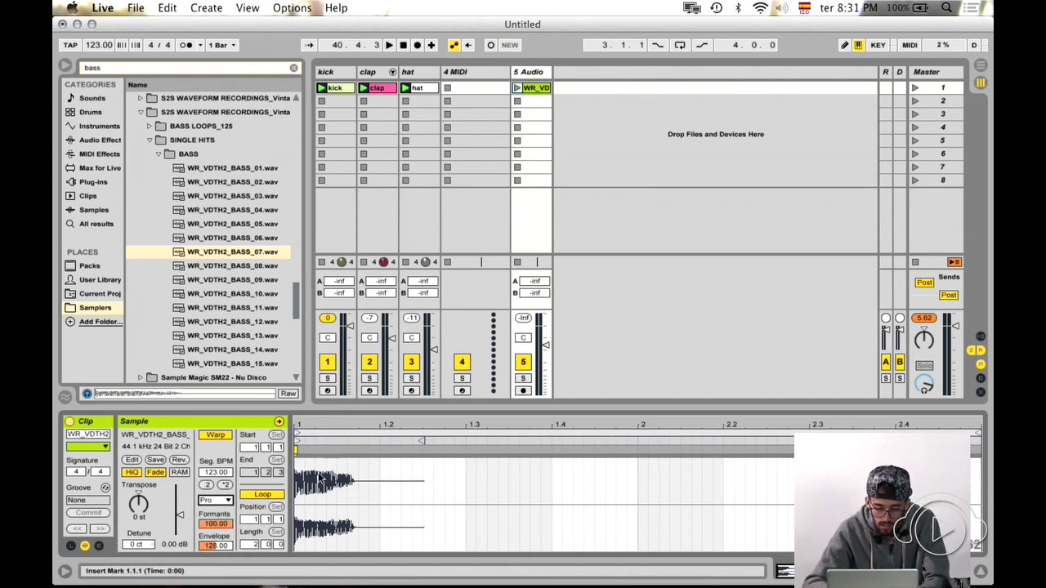
{"action": "left_click", "coordinate": [216, 500]}
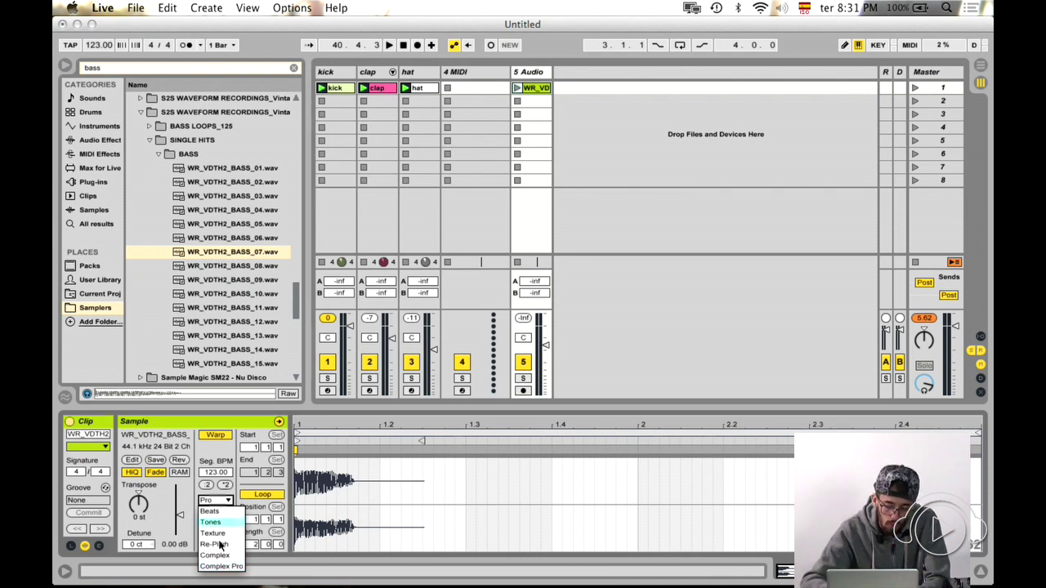
{"action": "left_click", "coordinate": [220, 565]}
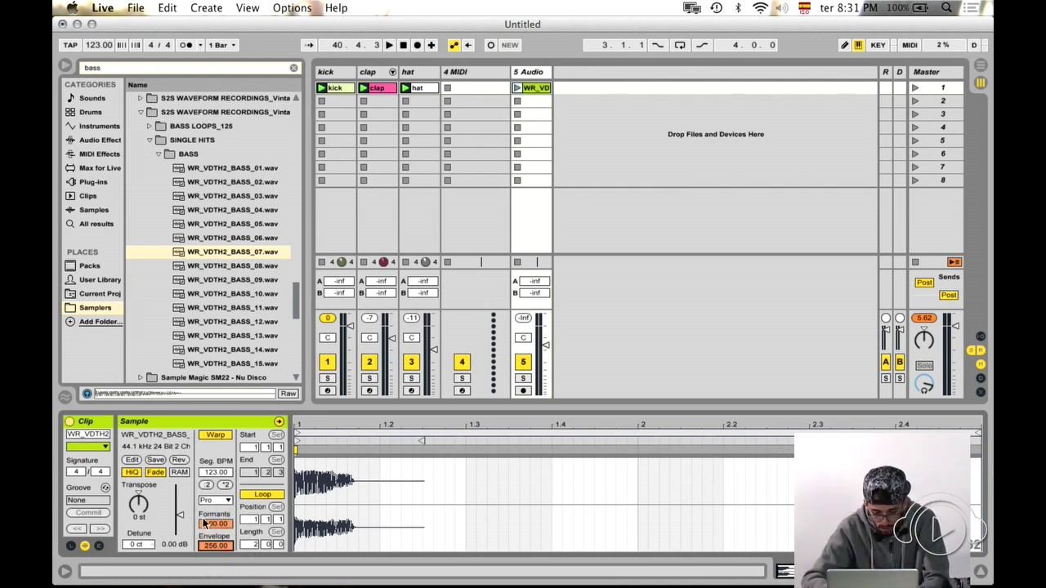
{"action": "left_click", "coordinate": [517, 87]}
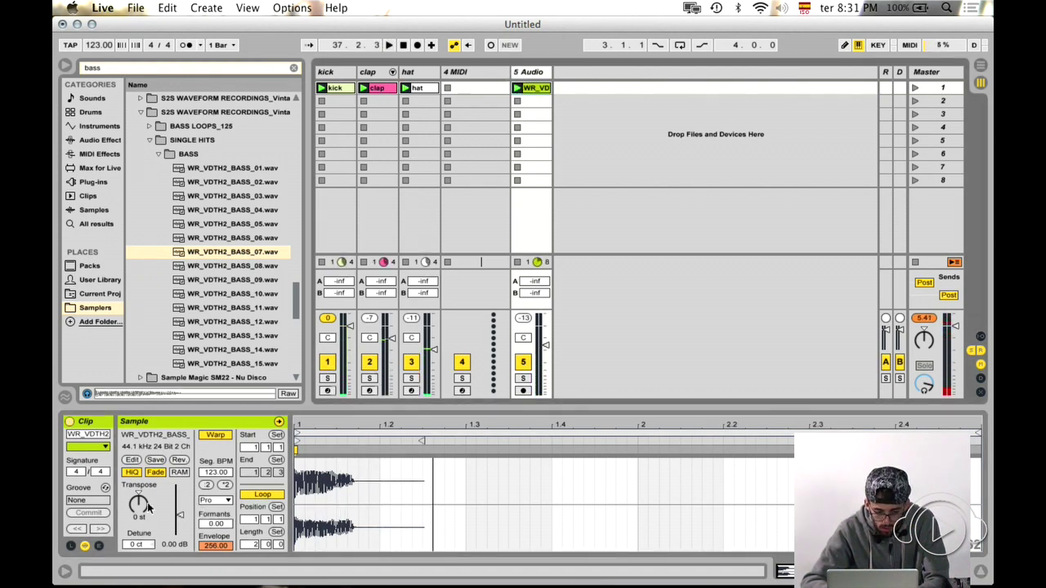
{"action": "left_click_drag", "start_coordinate": [133, 506], "coordinate": [132, 506]}
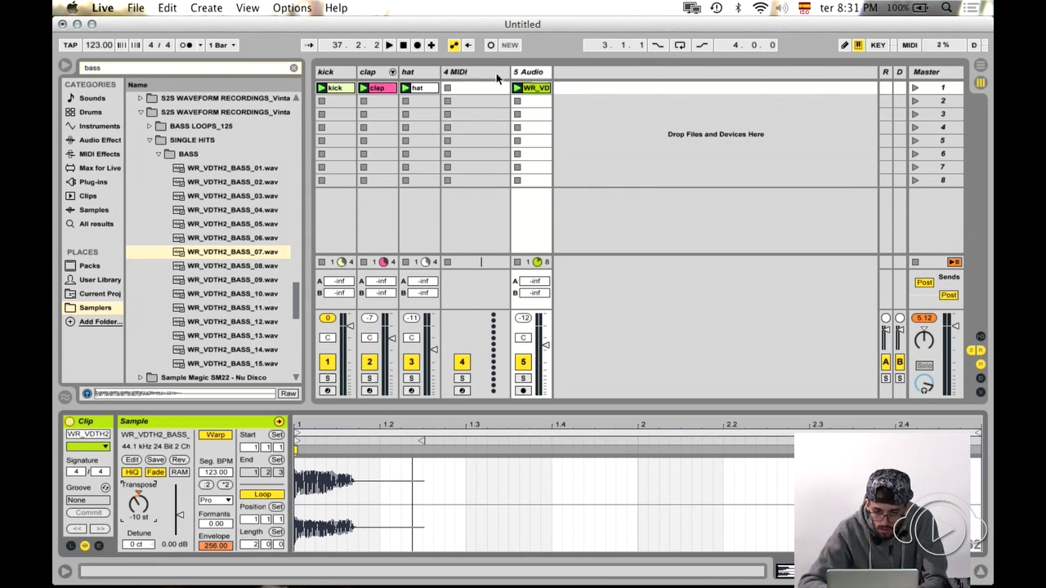
- Draw a clip volume envelope on the bass clip that cuts to silence just after the hit, before beat 1.2
{"action": "left_click", "coordinate": [97, 546]}
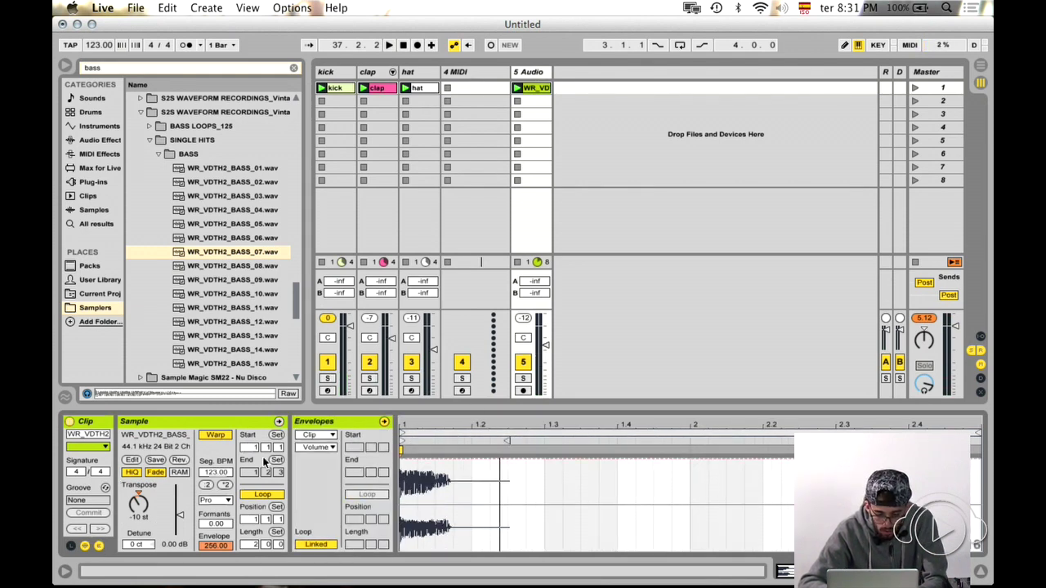
{"action": "left_click", "coordinate": [313, 436]}
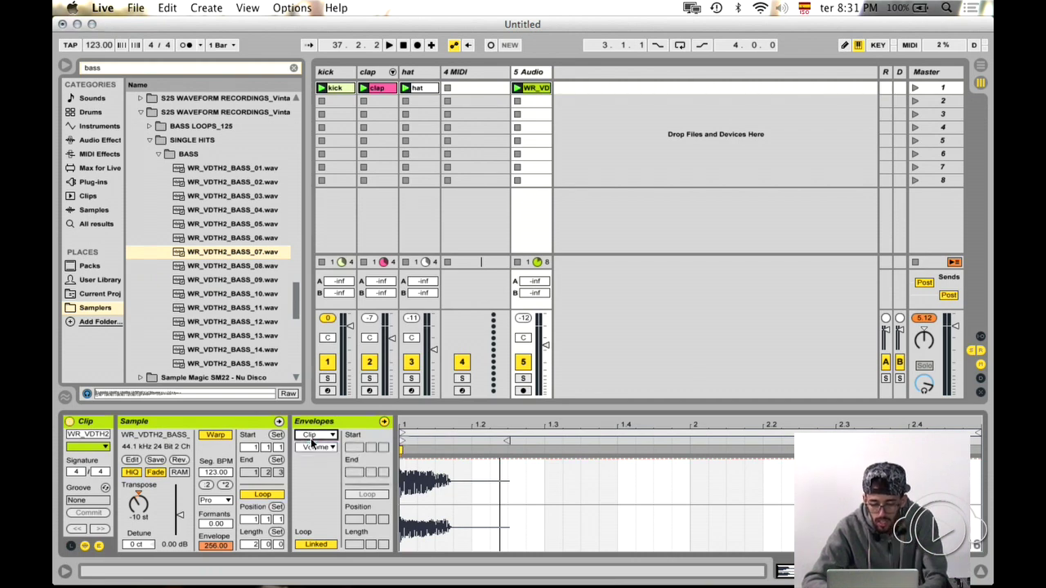
{"action": "left_click", "coordinate": [465, 429]}
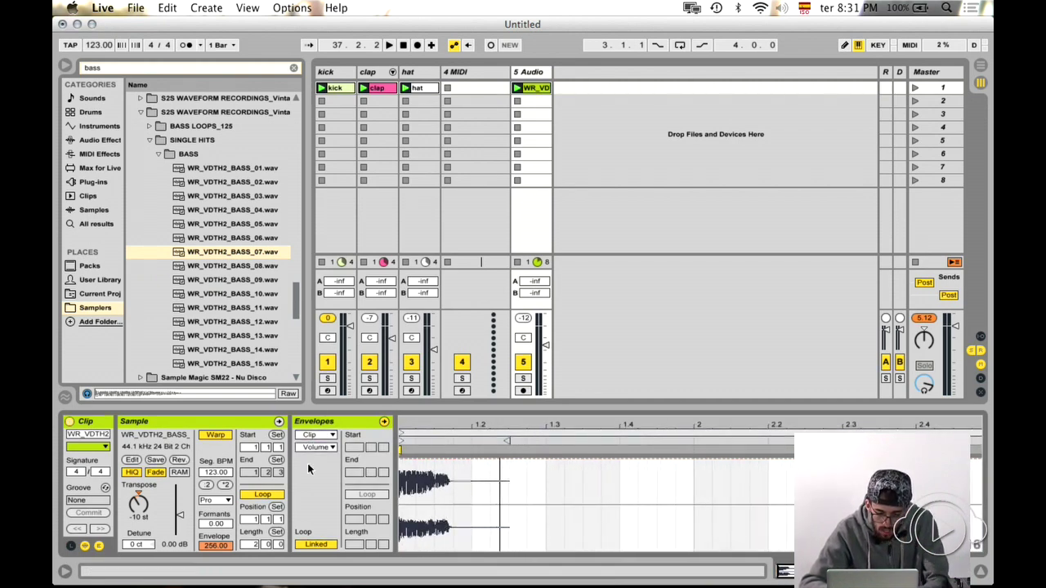
{"action": "left_click_drag", "start_coordinate": [429, 418], "coordinate": [430, 418]}
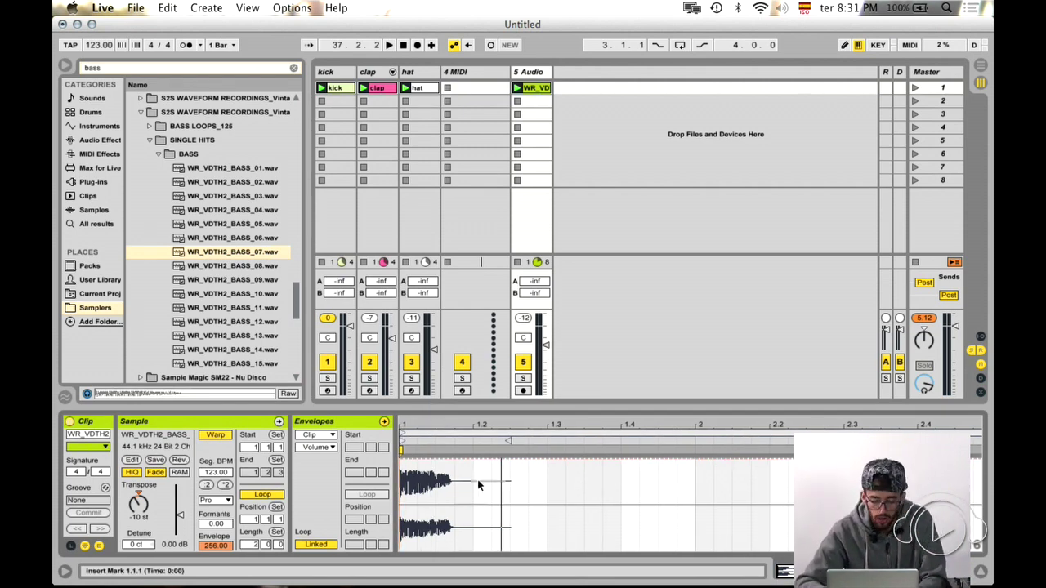
{"action": "left_click", "coordinate": [310, 446]}
{"action": "left_click", "coordinate": [304, 447]}
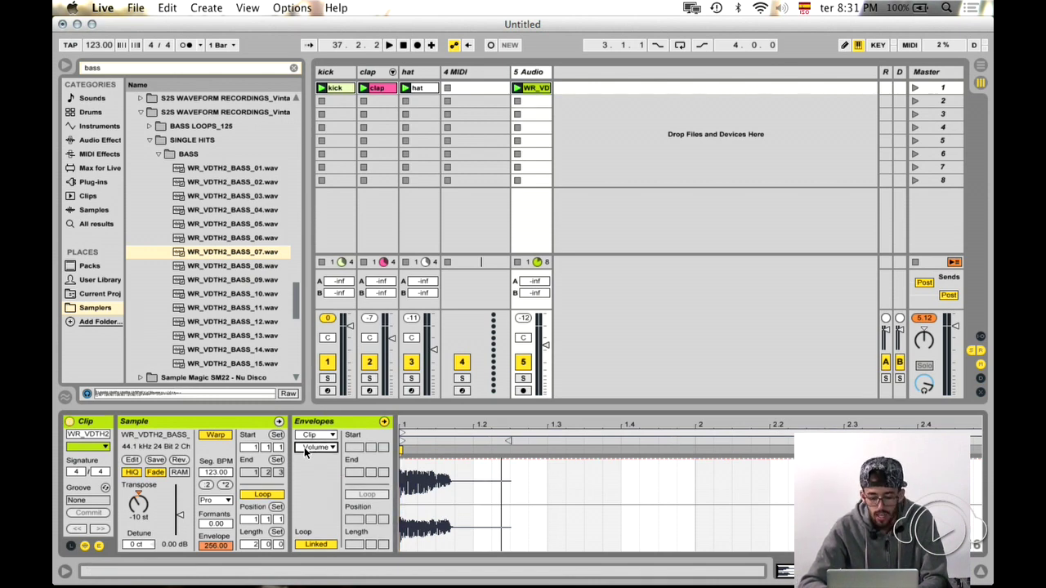
{"action": "mouse_move", "coordinate": [469, 478]}
{"action": "left_mouse_down"}
{"action": "mouse_move", "coordinate": [467, 546]}
{"action": "mouse_move", "coordinate": [499, 580]}
{"action": "left_mouse_up"}
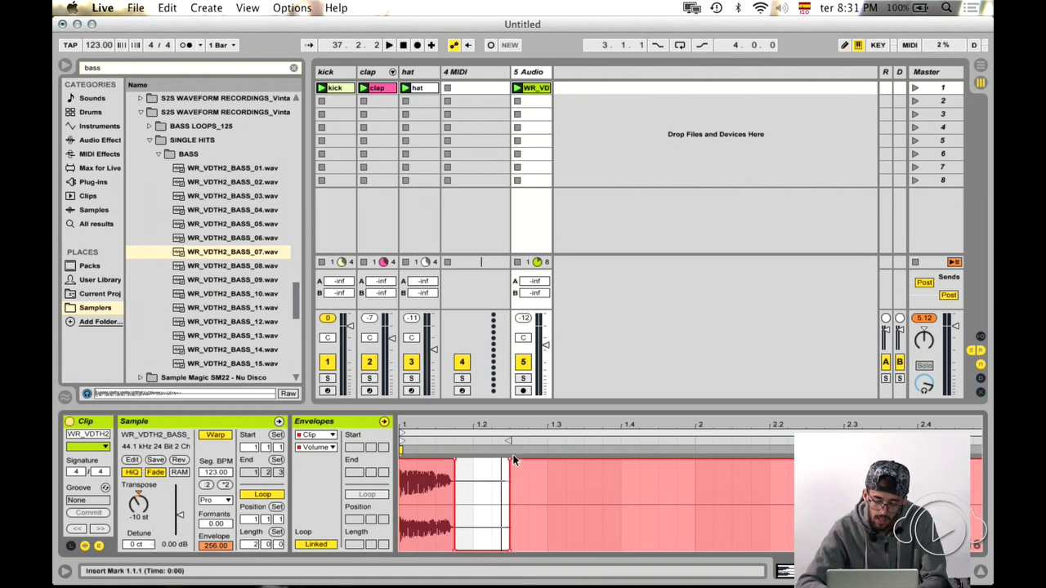
{"action": "left_click_drag", "start_coordinate": [510, 458], "coordinate": [510, 549]}
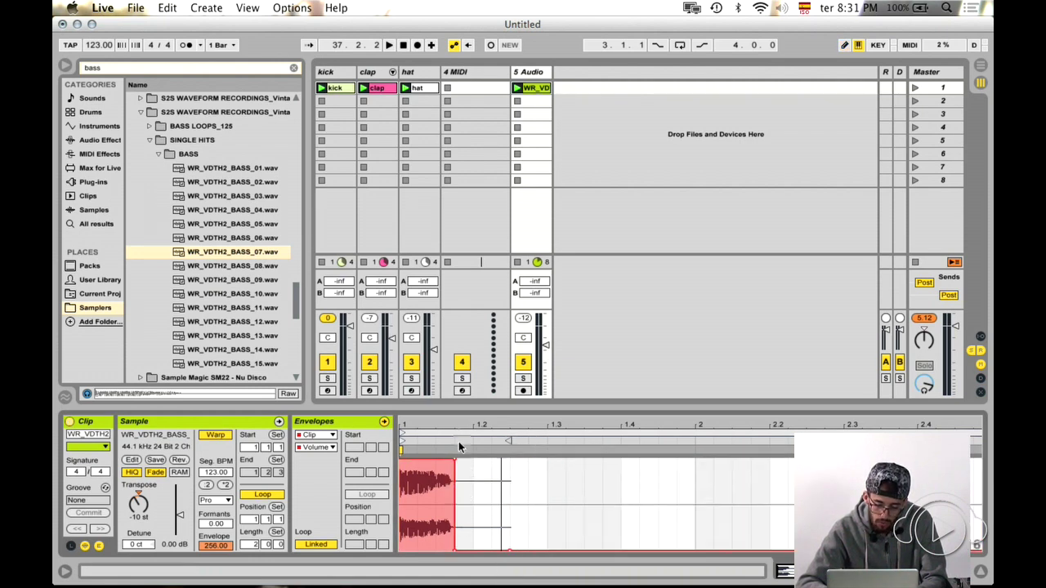
{"action": "mouse_move", "coordinate": [452, 426]}
{"action": "left_mouse_down"}
{"action": "mouse_move", "coordinate": [461, 460]}
{"action": "mouse_move", "coordinate": [464, 423]}
{"action": "left_mouse_up"}
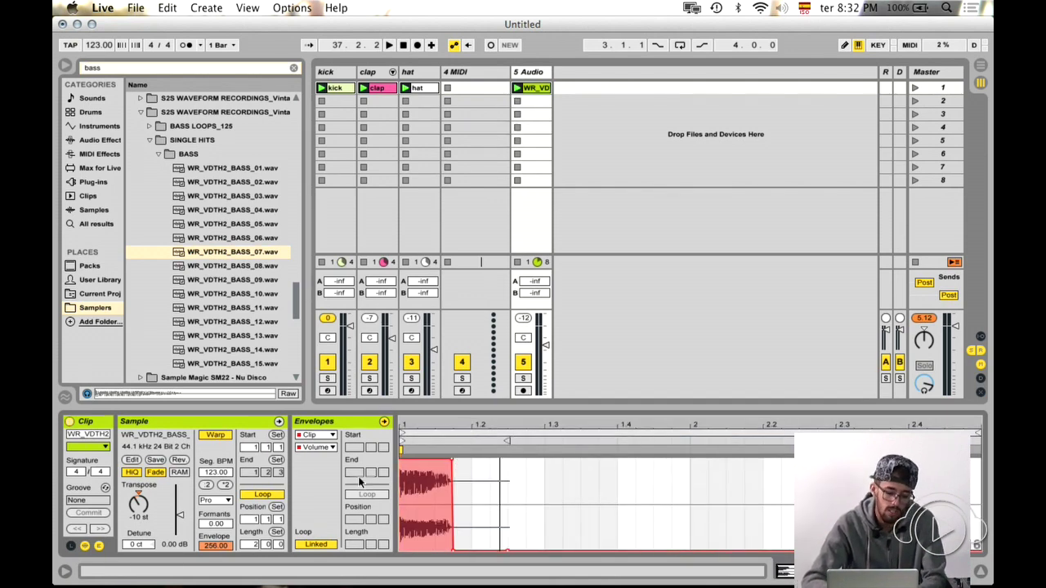
- Rename both the new audio track and its clip as bass
{"action": "left_click", "coordinate": [529, 73]}
{"action": "key", "text": "super+r"}
{"action": "type", "text": "bass"}
{"action": "key", "text": "Return"}
{"action": "left_click", "coordinate": [535, 87]}
{"action": "key", "text": "super+r"}
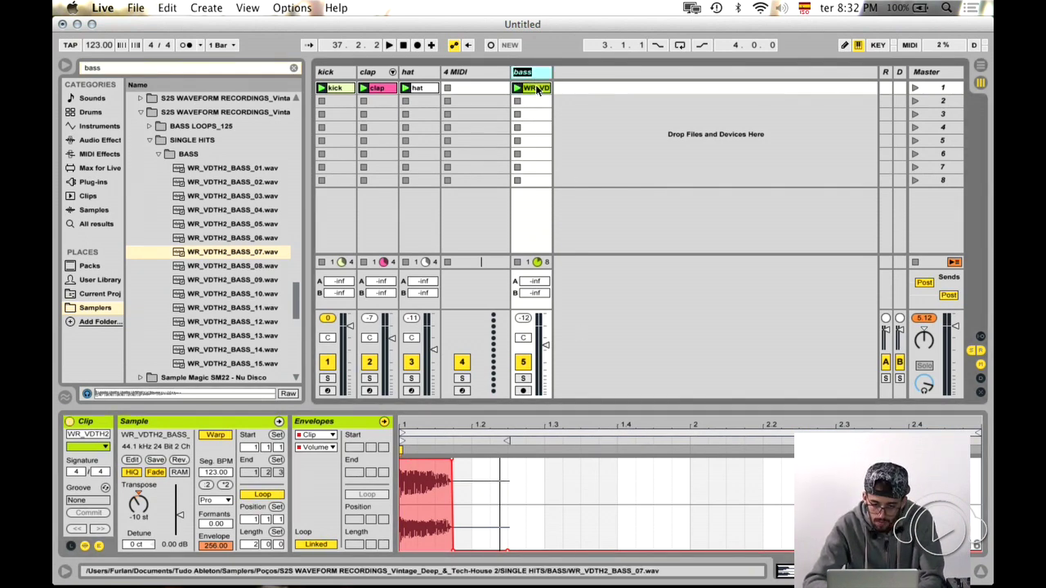
{"action": "type", "text": "bass"}
{"action": "key", "text": "Return"}
- Move the bass track beside the kick and insert a MIDI track after it with WR_VDTH2_BASS_07.wav loaded as an instrument
{"action": "left_click_drag", "start_coordinate": [529, 73], "coordinate": [361, 74]}
{"action": "key", "text": "super+shift+t"}
{"action": "left_click_drag", "start_coordinate": [231, 251], "coordinate": [351, 469]}
- Play test notes on the new bass sampler track and lower its volume slightly
{"action": "key", "text": "a"}
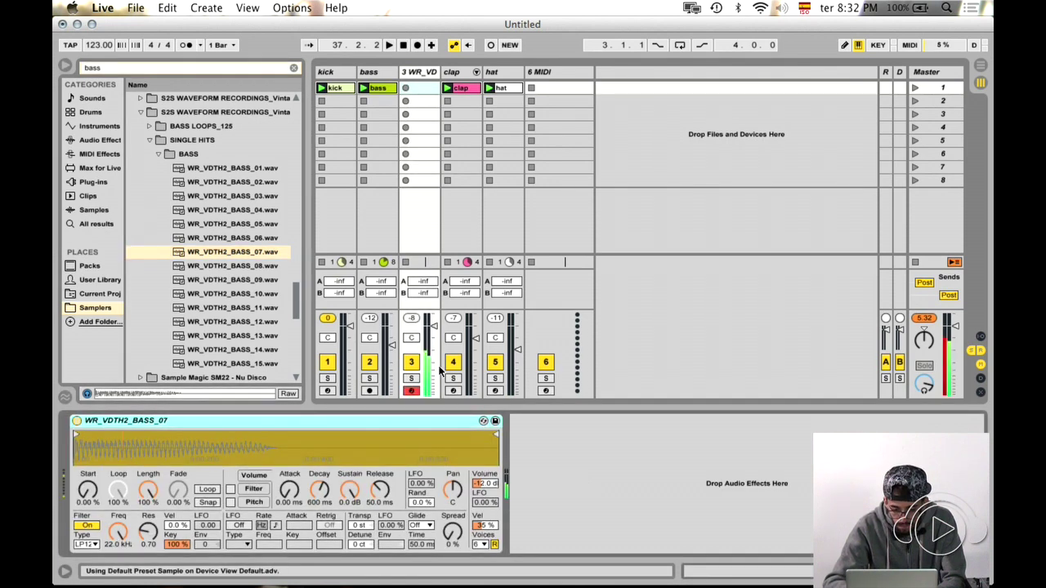
{"action": "key", "text": "a"}
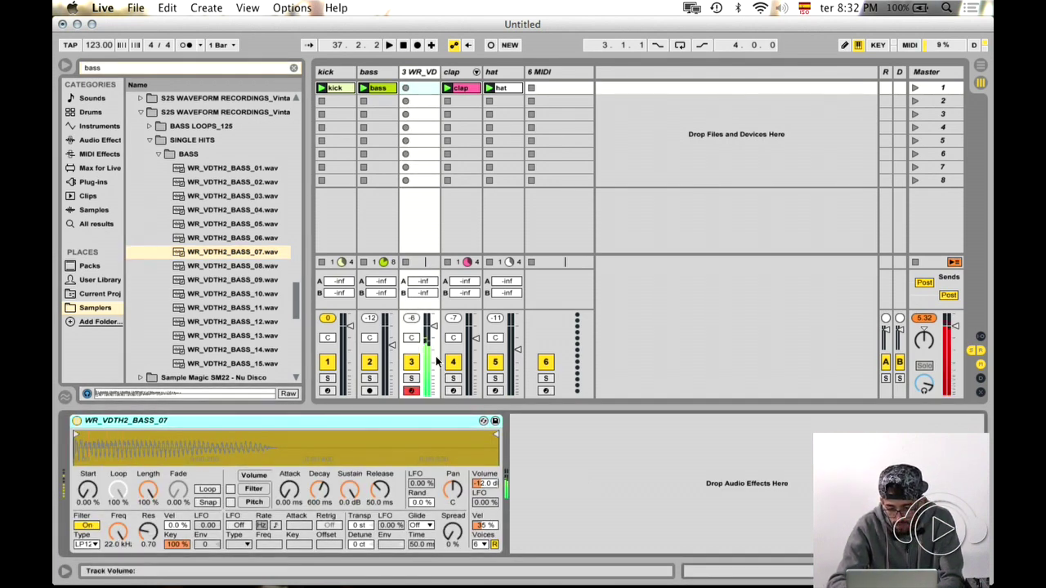
{"action": "key", "text": "a"}
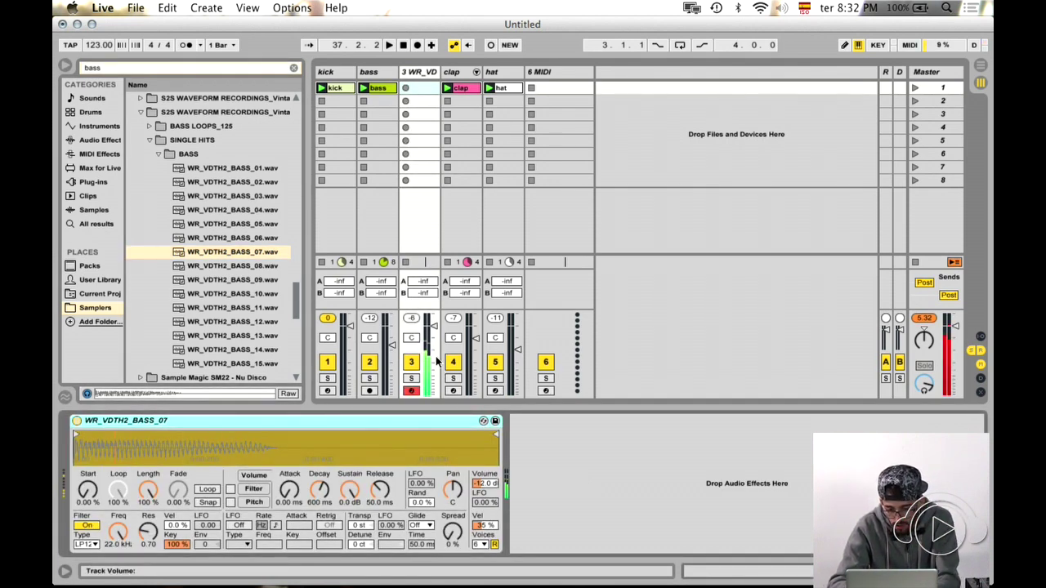
{"action": "key", "text": "a"}
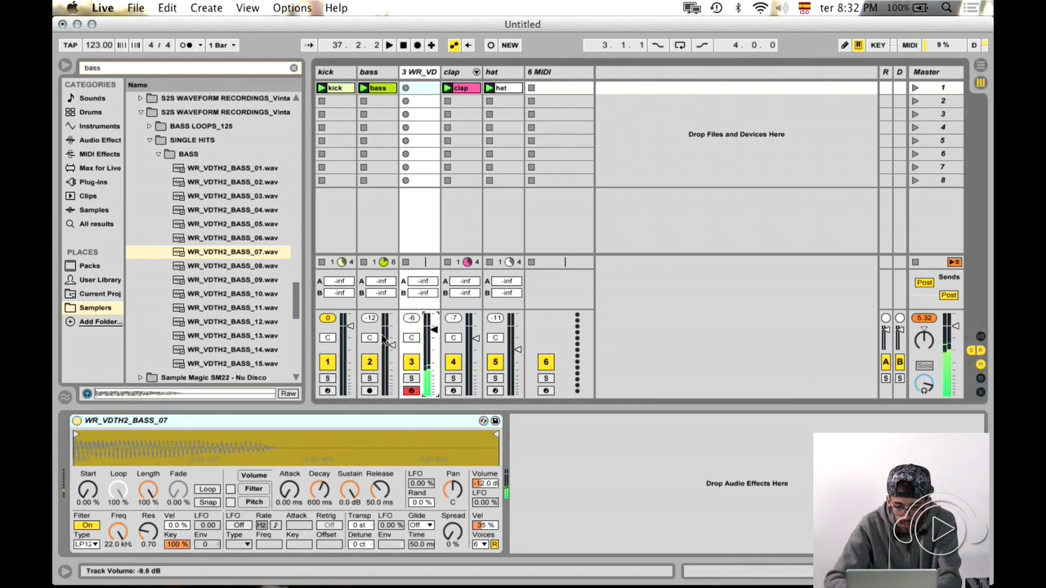
- Check the playback, set the bass audio track's volume to -6.3 dB and widen its column
{"action": "key", "text": "space"}
{"action": "key", "text": "space"}
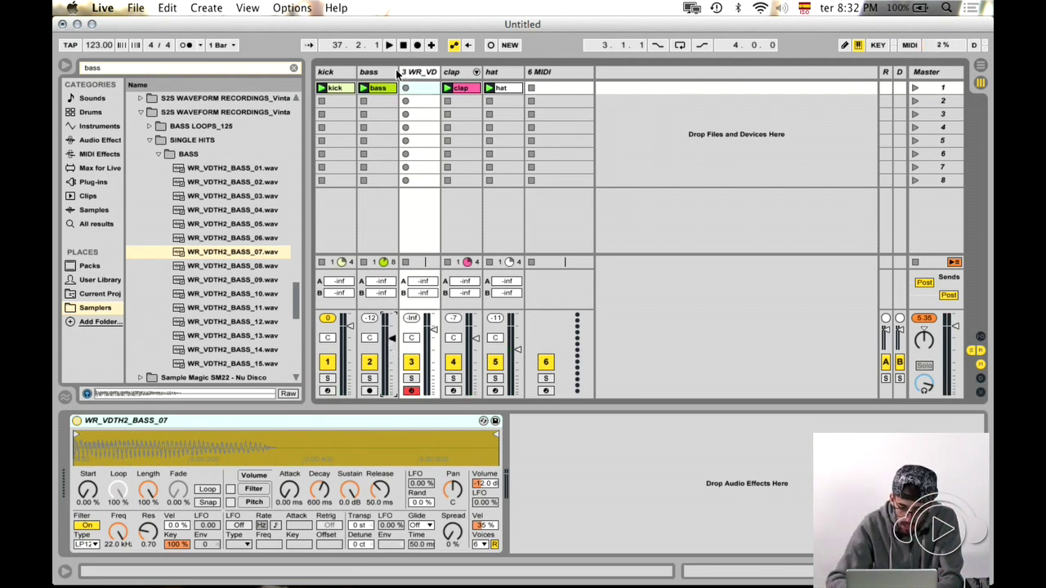
{"action": "left_click_drag", "start_coordinate": [397, 74], "coordinate": [411, 74]}
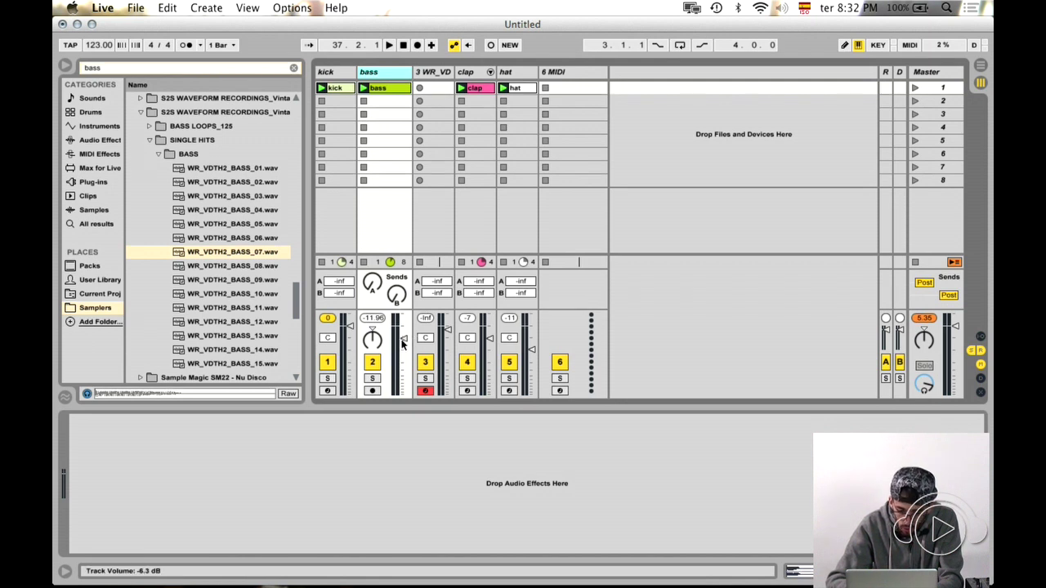
{"action": "left_click_drag", "start_coordinate": [402, 344], "coordinate": [401, 341]}
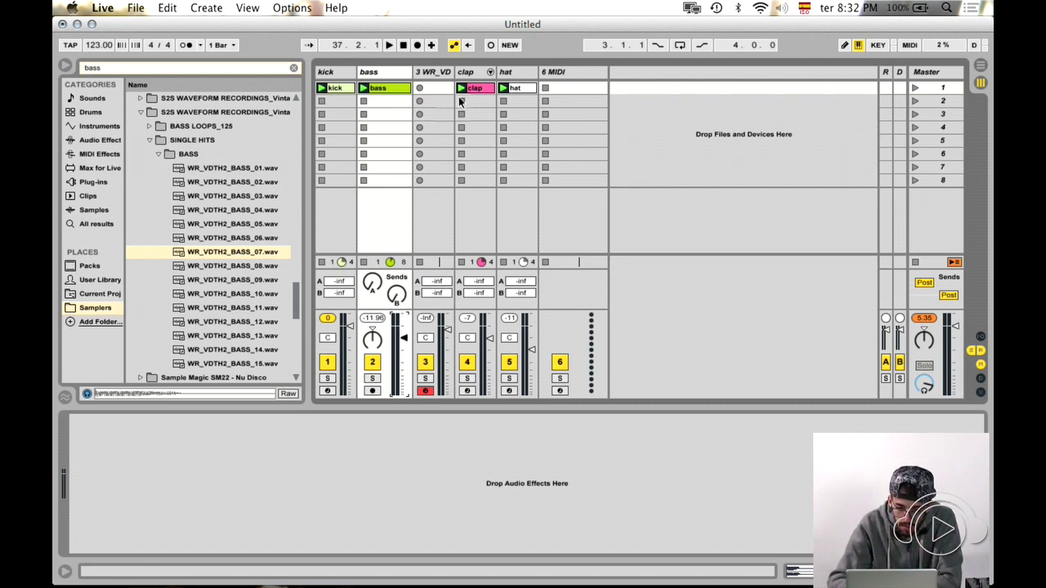
- Narrow the bass track's column so it matches the width of the neighbouring tracks
{"action": "left_click", "coordinate": [404, 74]}
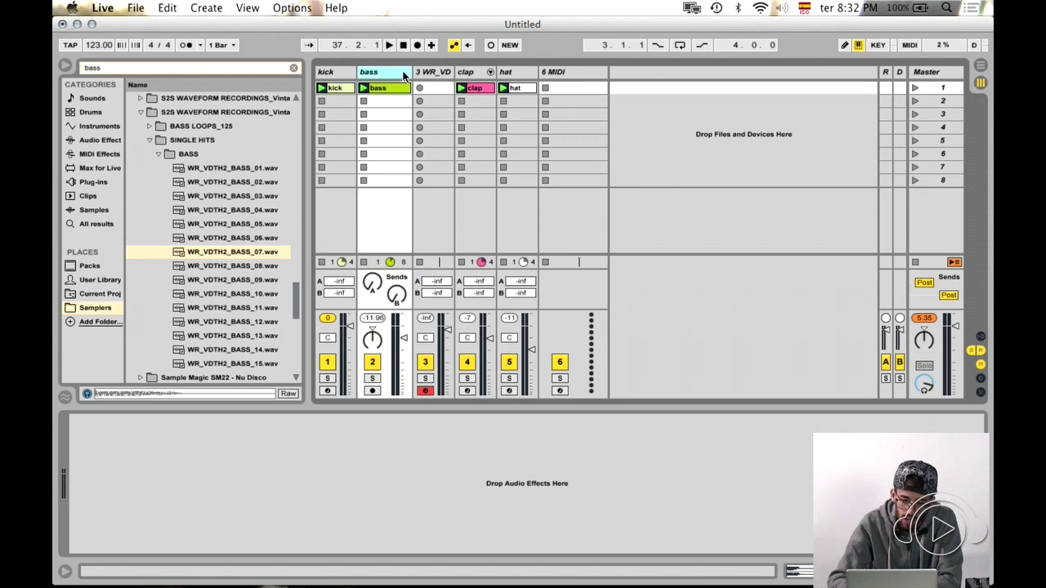
{"action": "left_click_drag", "start_coordinate": [404, 74], "coordinate": [395, 75]}
{"action": "left_click", "coordinate": [404, 73]}
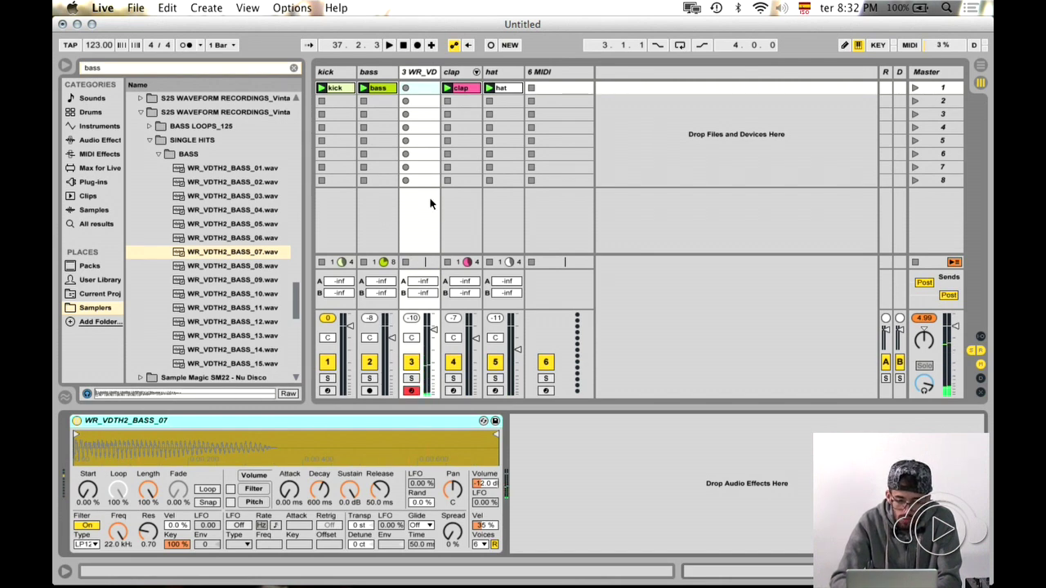
- Lower the computer keyboard's octave range to C2–D3 and play test notes on the WR_VDTH2_BASS_07 sampler track
{"action": "key", "text": "a"}
{"action": "key", "text": "z"}
{"action": "key", "text": "a"}
{"action": "key", "text": "a"}
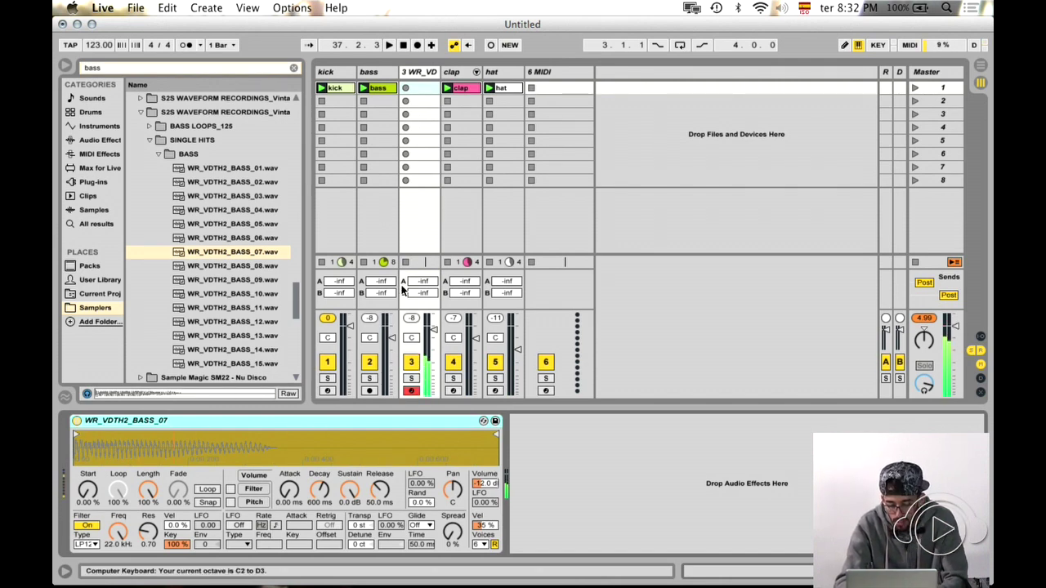
- Create an empty MIDI clip in the sampler track's first slot and audition low notes for the second bass part
{"action": "double_click", "coordinate": [427, 86]}
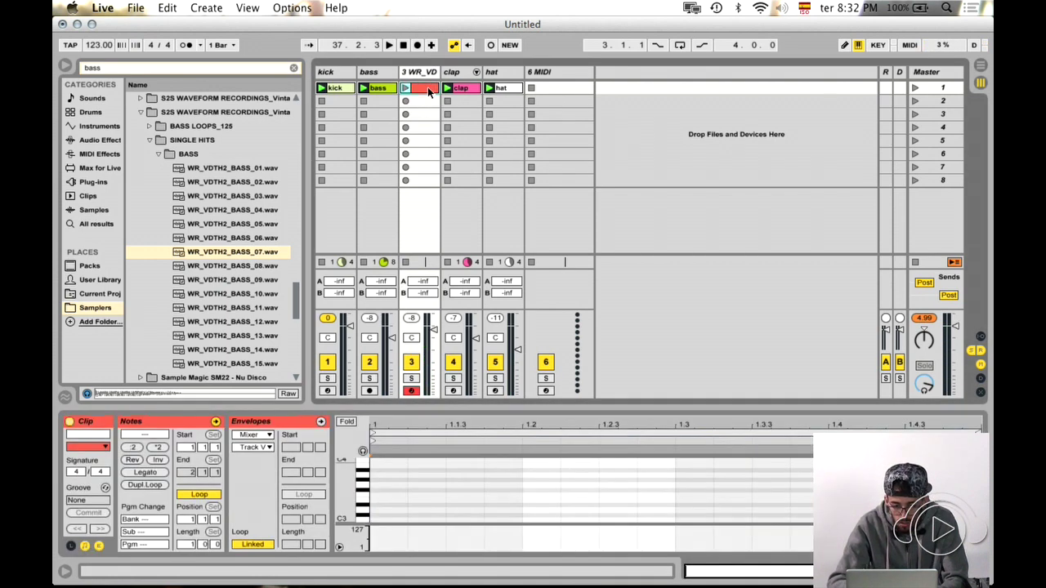
{"action": "key", "text": "a"}
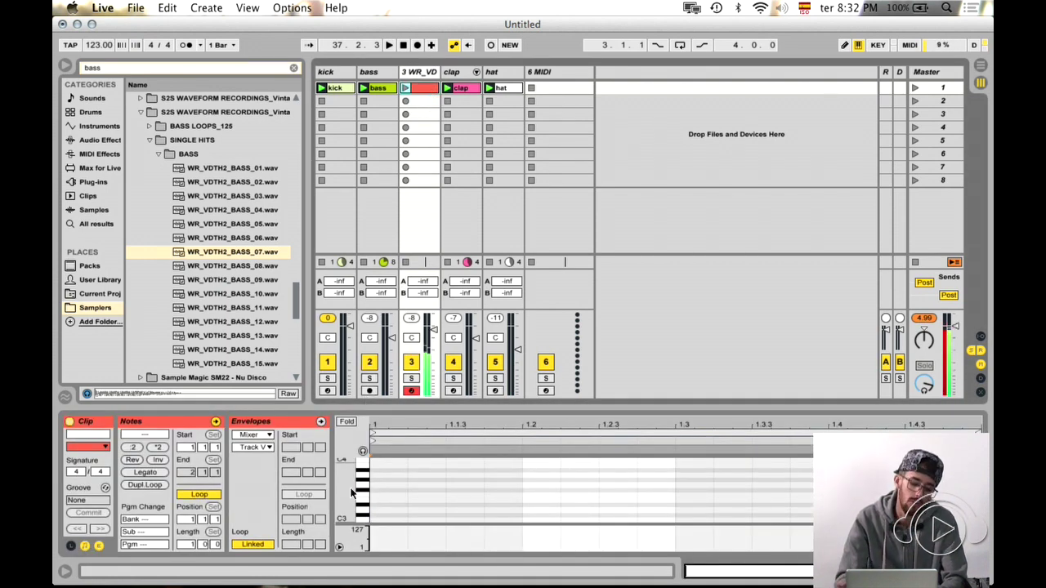
{"action": "key", "text": "z"}
{"action": "key", "text": "a"}
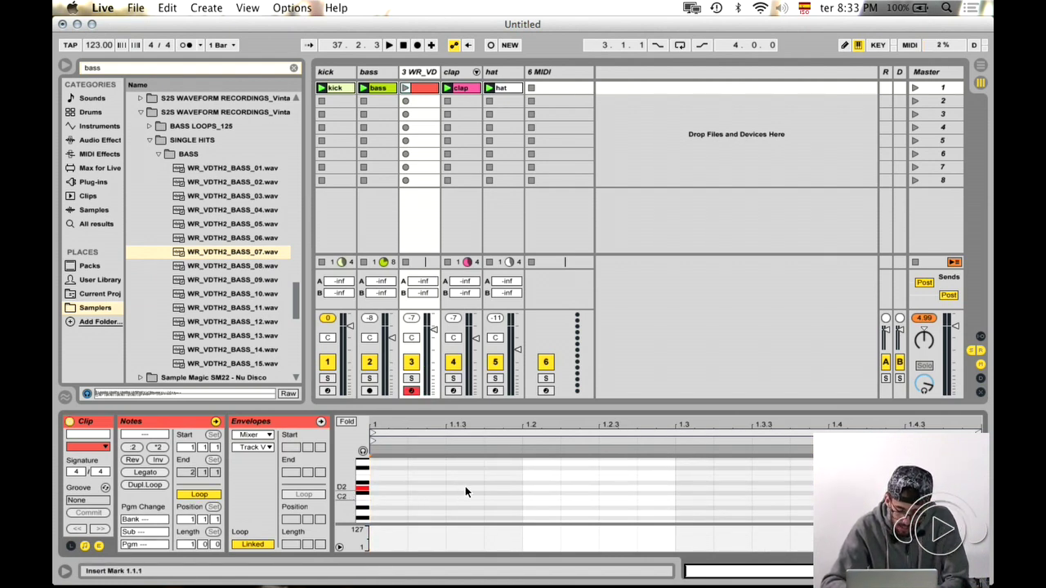
{"action": "key", "text": "a"}
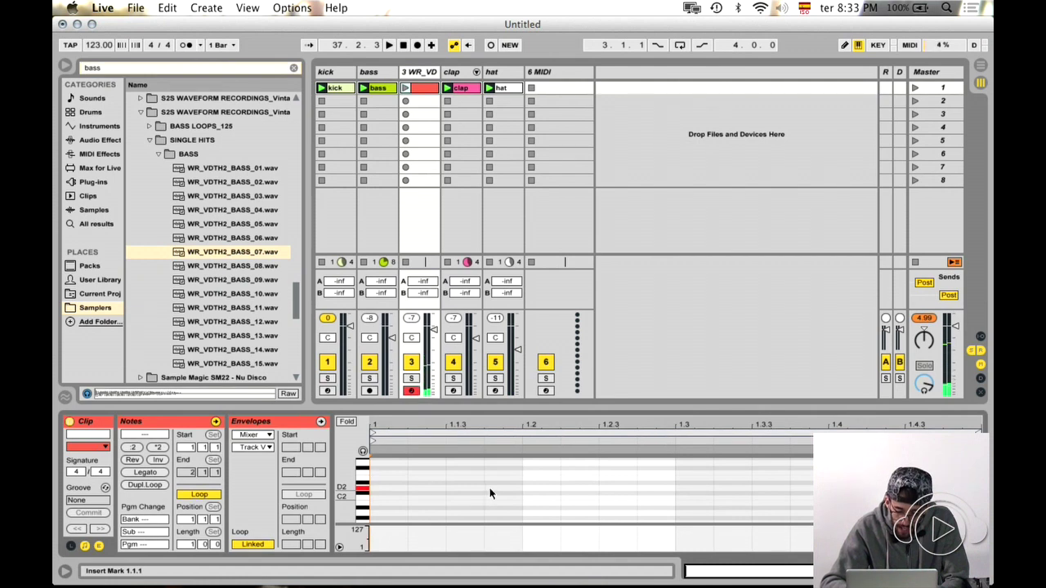
{"action": "key", "text": "d"}
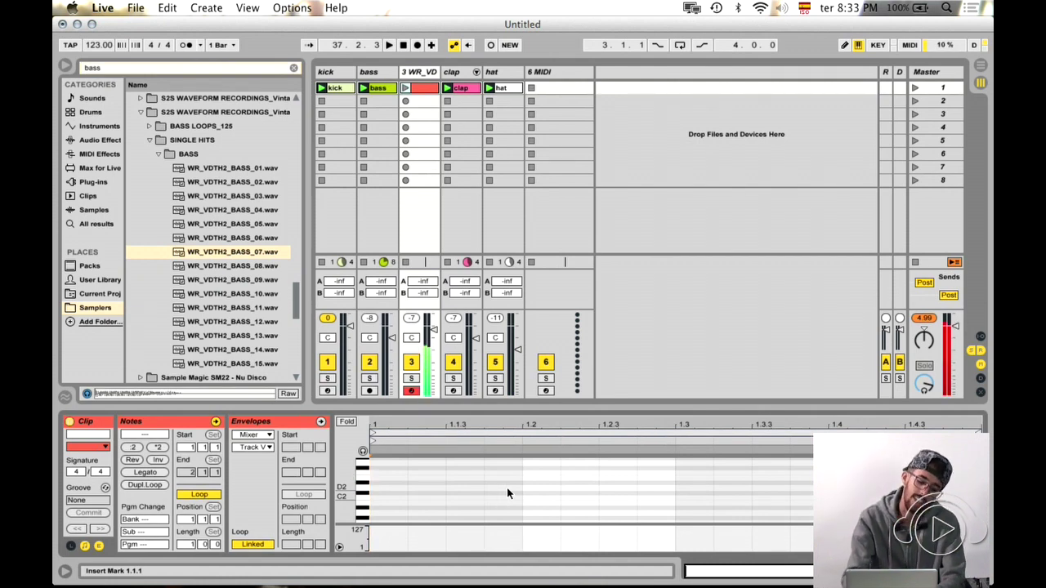
{"action": "key", "text": "s"}
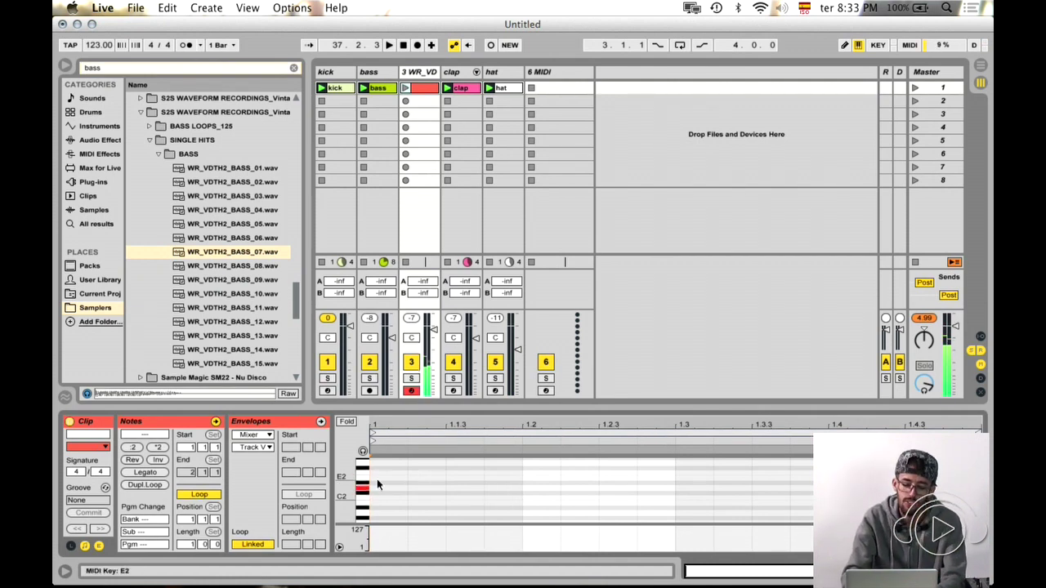
- Add a sixteenth-long D2 note at 1.1.4 and set the clip's loop length to 2 bars
{"action": "double_click", "coordinate": [460, 487]}
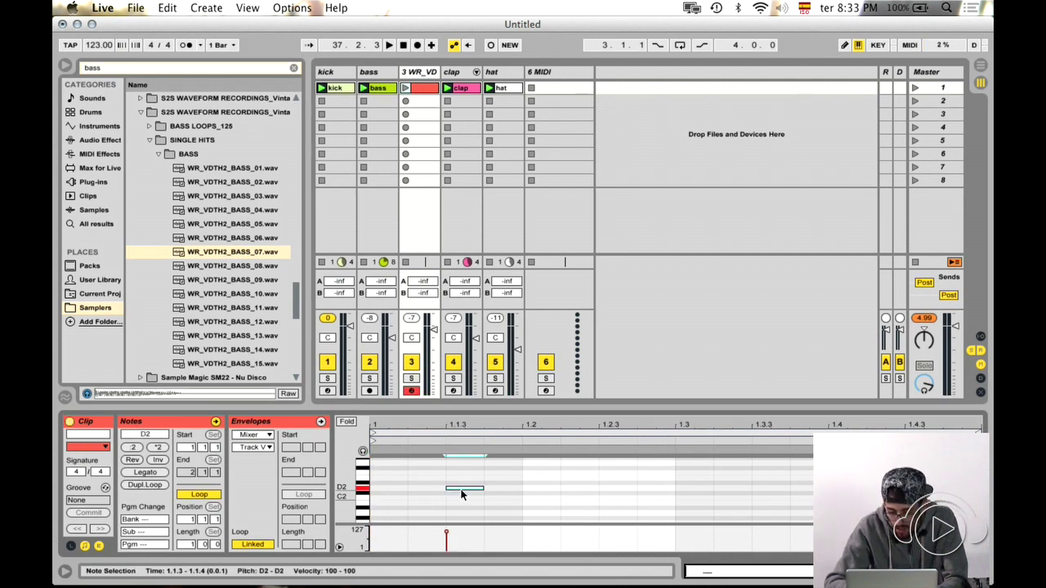
{"action": "left_click_drag", "start_coordinate": [462, 490], "coordinate": [500, 491]}
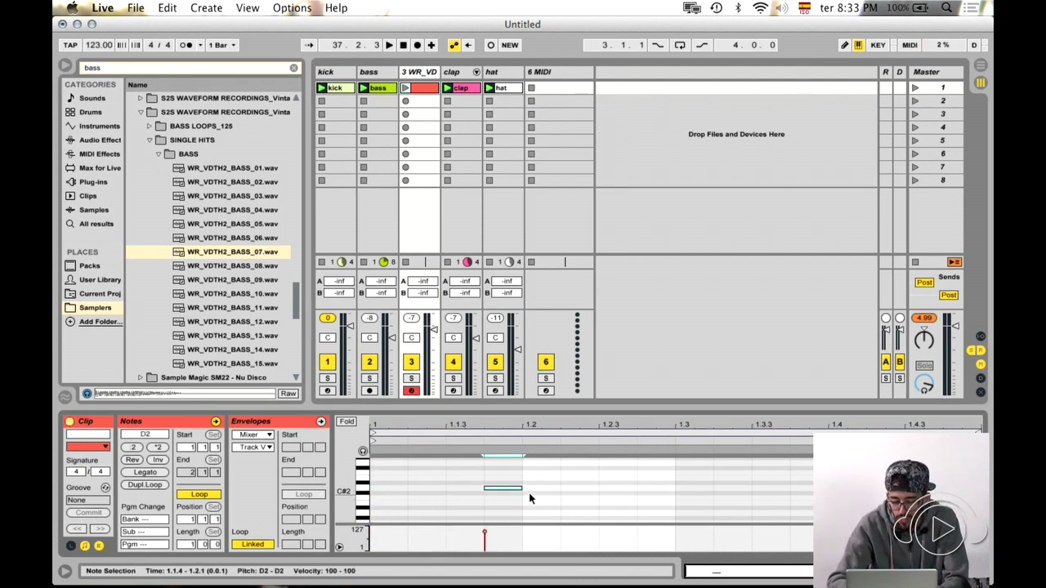
{"action": "type", "text": "2"}
{"action": "key", "text": "Return"}
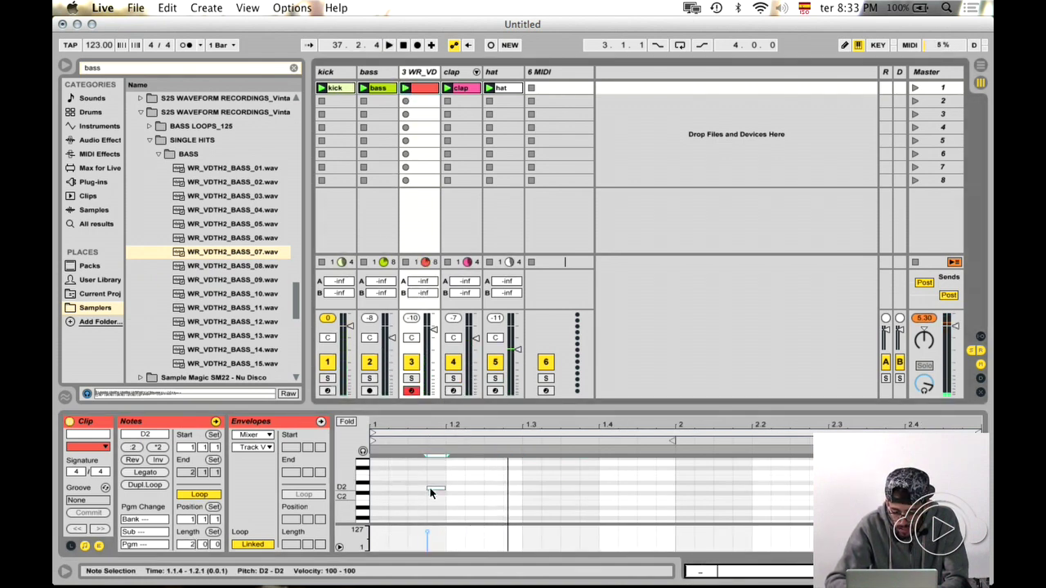
- Duplicate the D2 note directly after itself and transpose the copy down to E1
{"action": "key", "text": "super+d"}
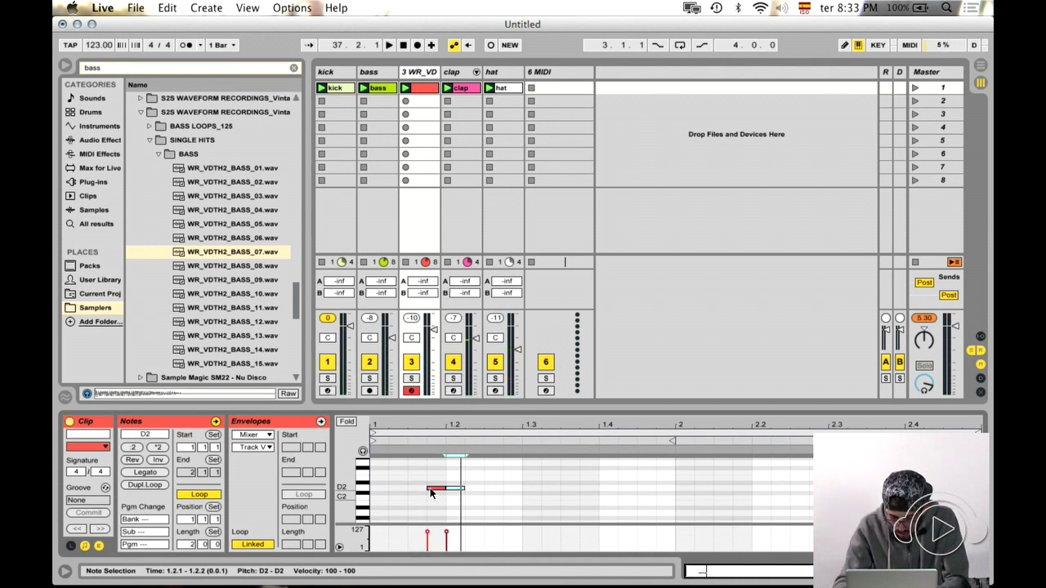
{"action": "key", "text": "z"}
{"action": "key", "text": "Down"}
{"action": "key", "text": "Down"}
{"action": "key", "text": "Down"}
{"action": "key", "text": "Down"}
{"action": "key", "text": "Down"}
{"action": "key", "text": "Down"}
{"action": "key", "text": "Down"}
{"action": "key", "text": "Down"}
{"action": "key", "text": "Down"}
{"action": "key", "text": "Down"}
{"action": "key", "text": "Down"}
{"action": "key", "text": "Up"}
- Lengthen the E1 note to two sixteenths and place it at 1.2.3 while comparing positions during playback
{"action": "left_click_drag", "start_coordinate": [462, 520], "coordinate": [487, 516]}
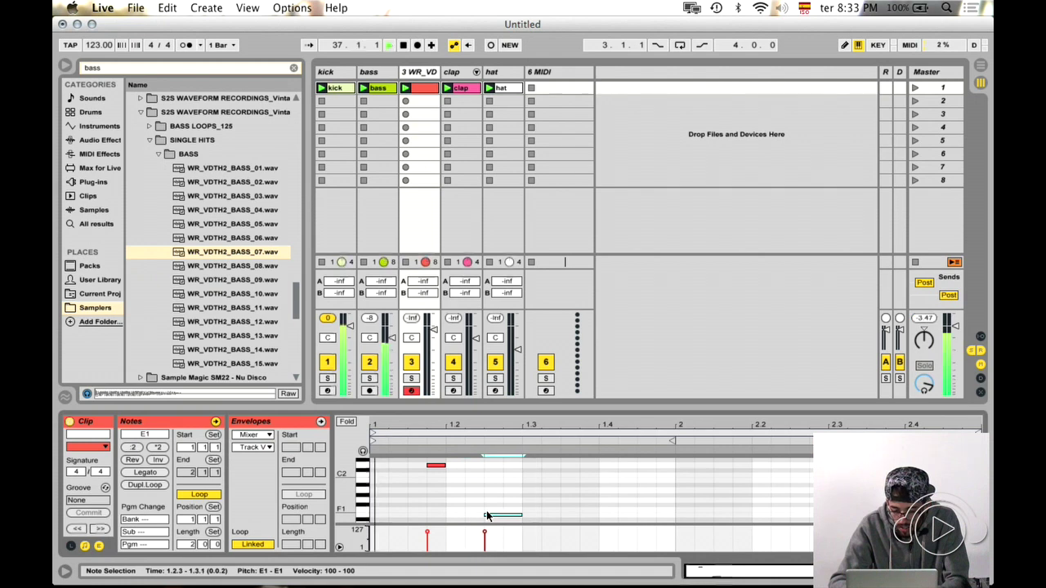
{"action": "key", "text": "Left"}
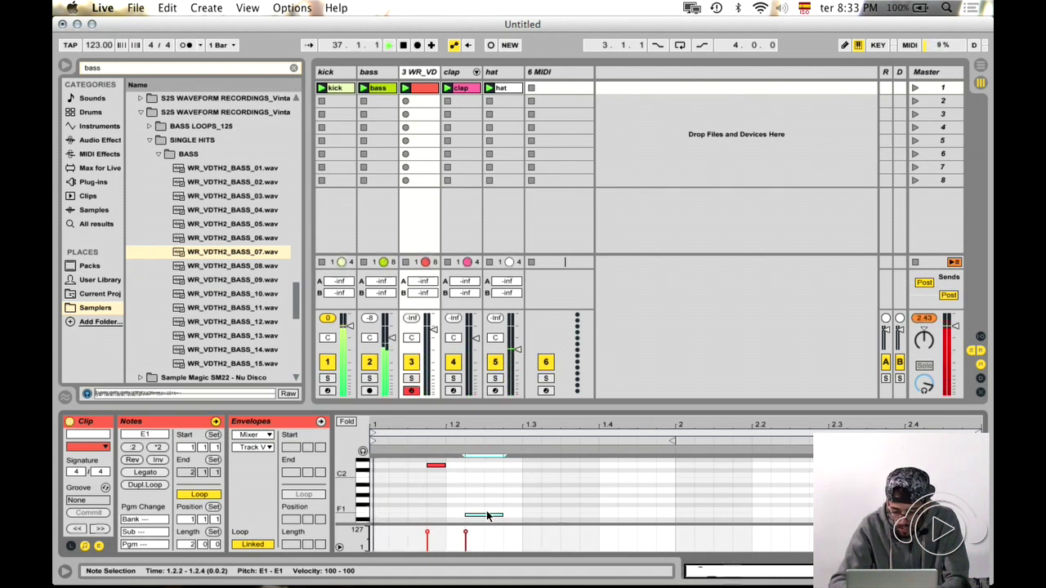
{"action": "key", "text": "Left"}
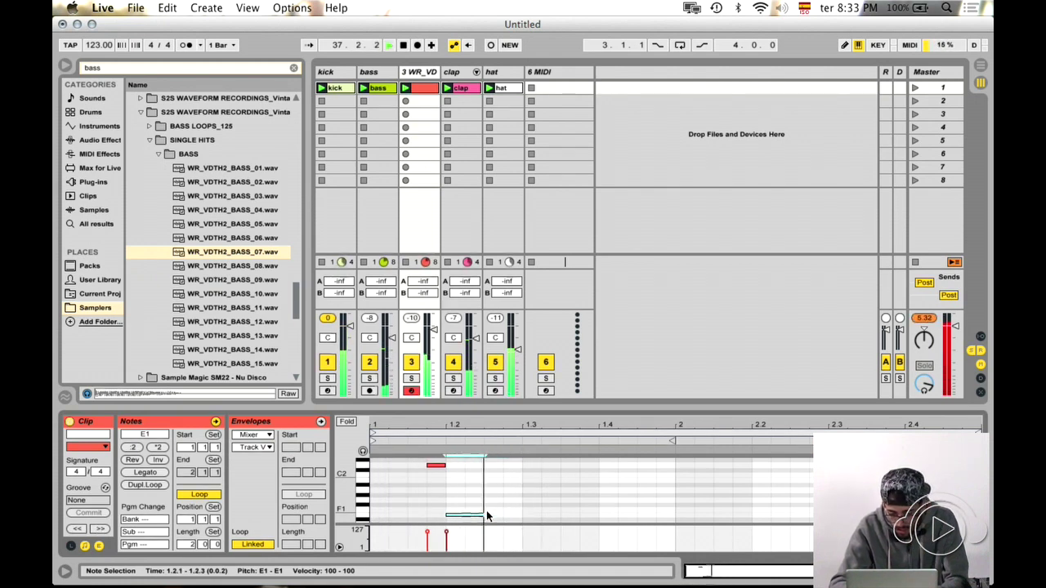
{"action": "key", "text": "Right"}
{"action": "key", "text": "Right"}
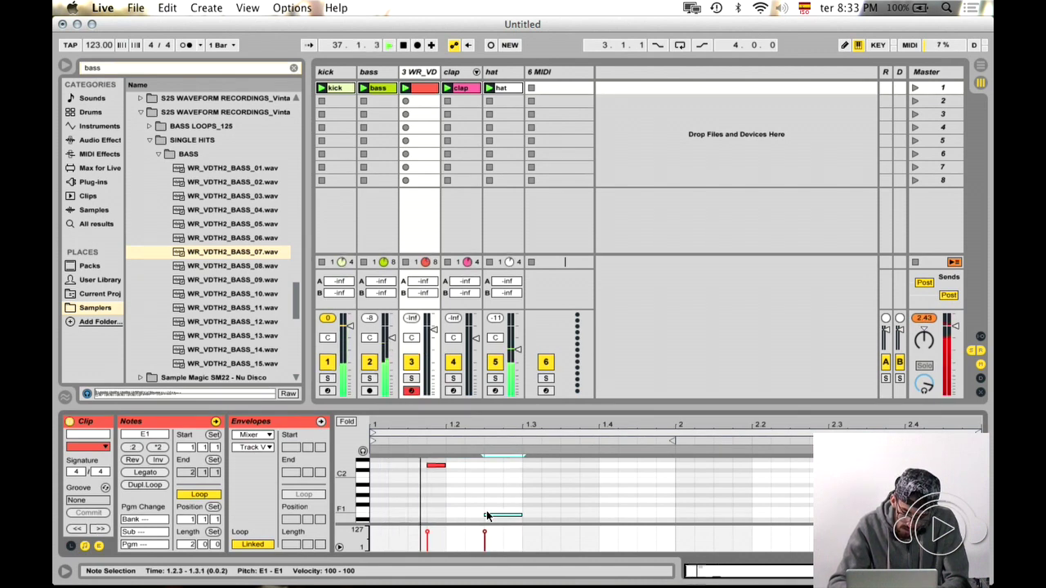
- Add a second sixteenth-long D2 note at 1.2.3 and shift the E1 note to start at 1.3.1
{"action": "left_click", "coordinate": [483, 471]}
{"action": "double_click", "coordinate": [484, 466]}
{"action": "left_click", "coordinate": [500, 515]}
{"action": "key", "text": "Right"}
{"action": "key", "text": "Right"}
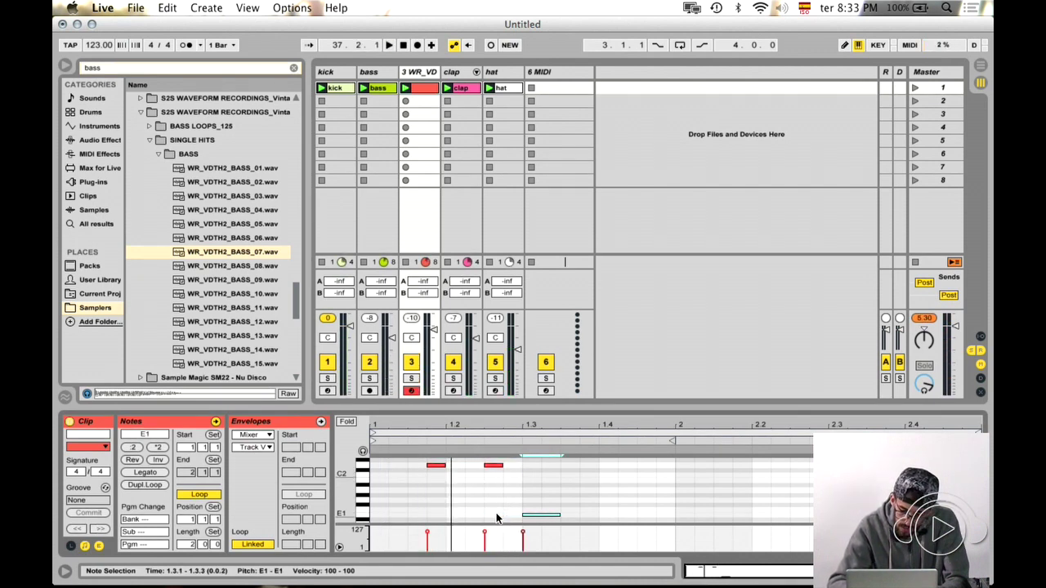
- Try the second D2 note at double length during playback, then shorten it back to one sixteenth
{"action": "key", "text": "space"}
{"action": "left_click", "coordinate": [517, 466]}
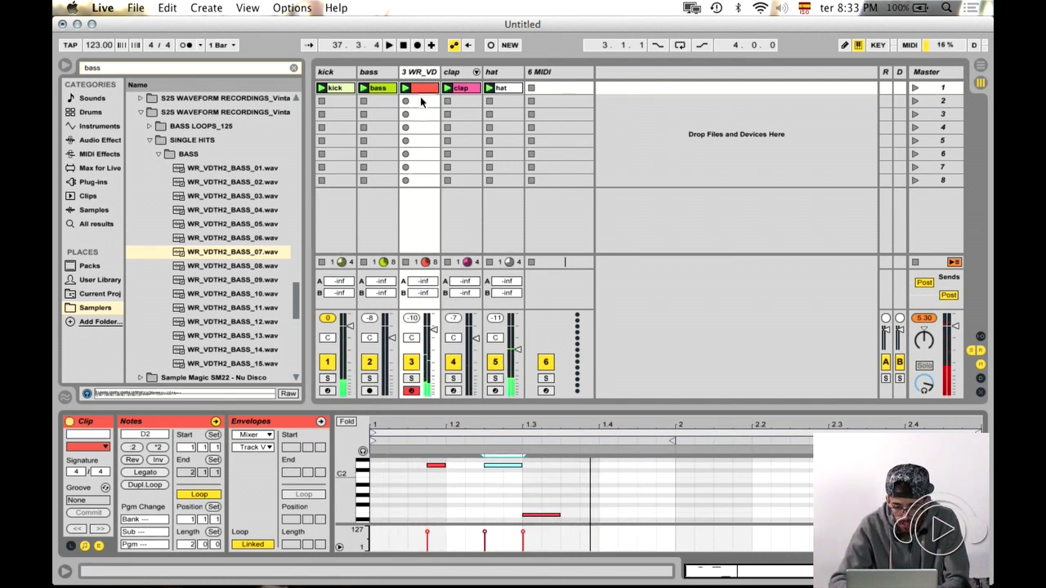
{"action": "key", "text": "shift+Left"}
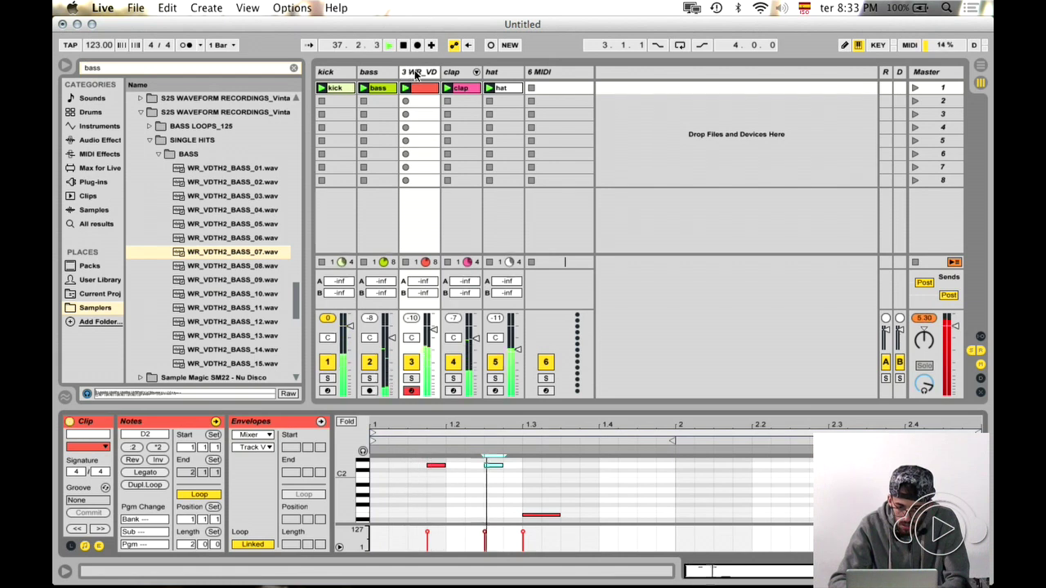
{"action": "key", "text": "space"}
- Rename both the sampler track and its clip as bass2
{"action": "key", "text": "super+r"}
{"action": "type", "text": "bass2"}
{"action": "key", "text": "Return"}
{"action": "key", "text": "super+r"}
{"action": "type", "text": "bass2"}
{"action": "key", "text": "Return"}
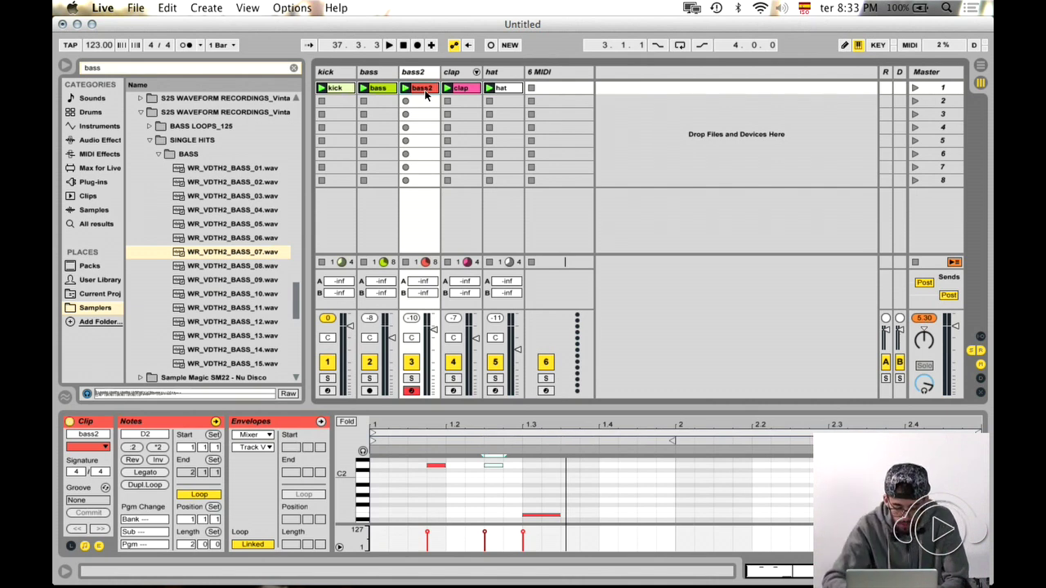
- Insert a new MIDI track after bass2 and play the set back with the bass2 clip's notes in view
{"action": "left_click", "coordinate": [435, 73]}
{"action": "key", "text": "super+shift+t"}
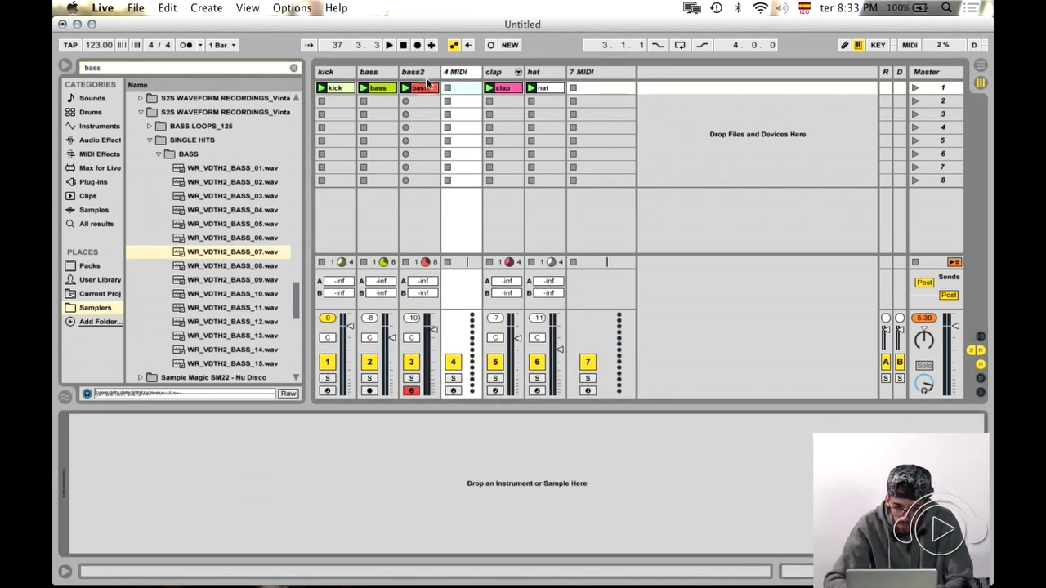
{"action": "left_click", "coordinate": [382, 84]}
{"action": "left_click", "coordinate": [425, 88]}
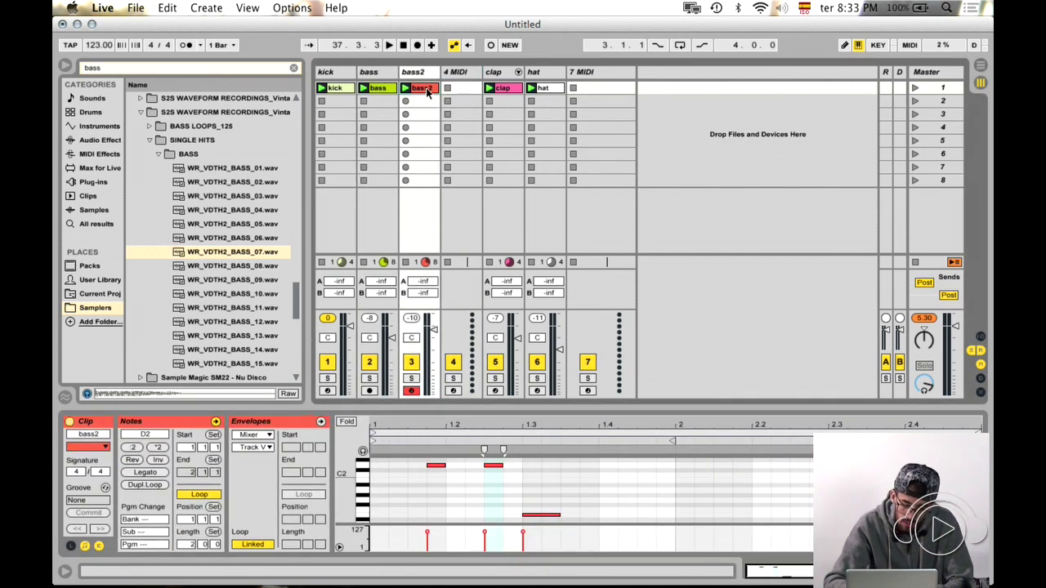
{"action": "key", "text": "space"}
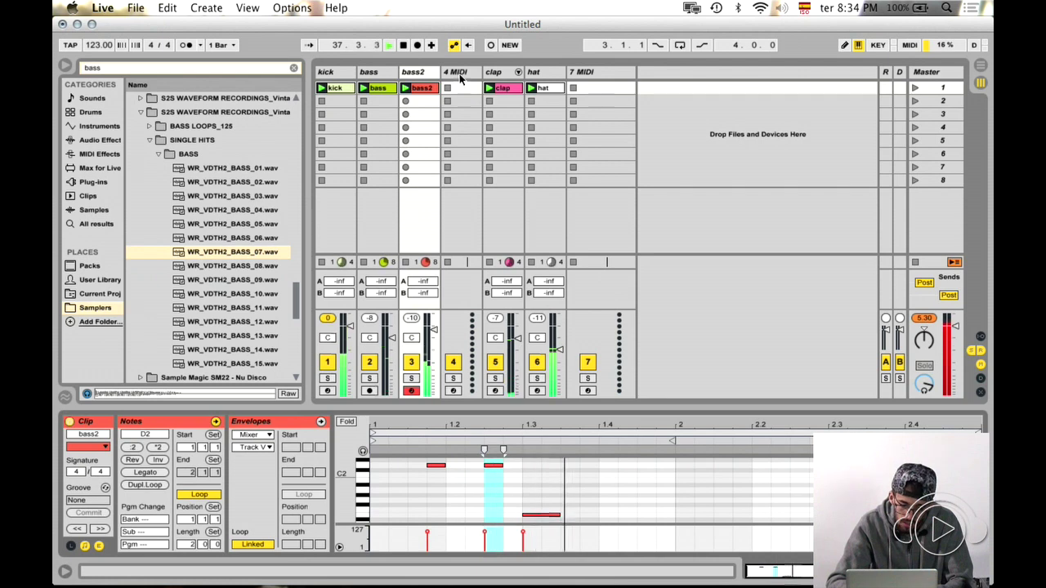
{"action": "key", "text": "space"}
- Collapse the open sample folders, select the new MIDI track and clear the bass search from the browser
{"action": "left_click", "coordinate": [163, 140]}
{"action": "key", "text": "Left"}
{"action": "key", "text": "Left"}
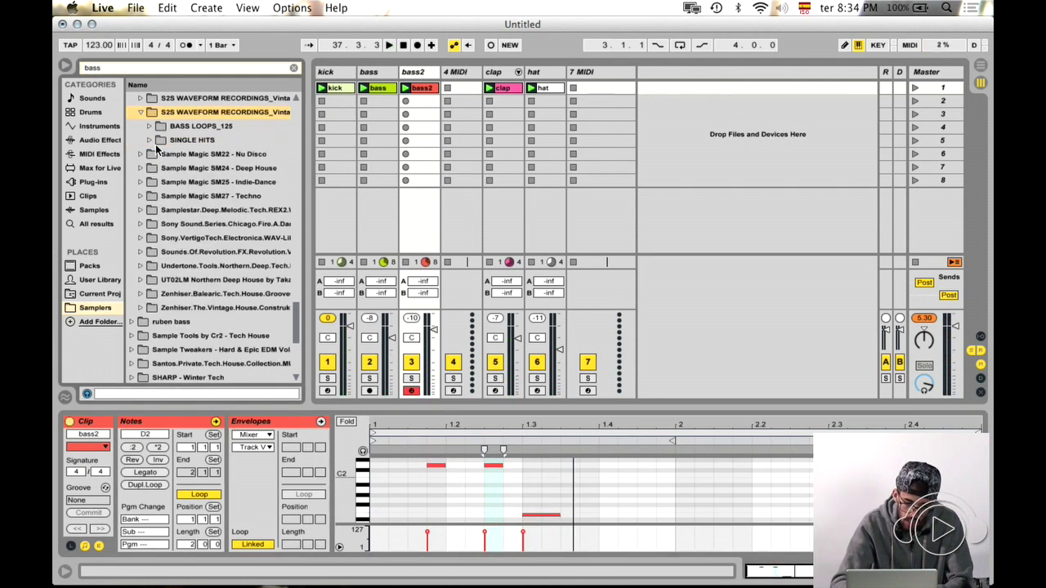
{"action": "key", "text": "Left"}
{"action": "key", "text": "Left"}
{"action": "key", "text": "Left"}
{"action": "left_click", "coordinate": [457, 72]}
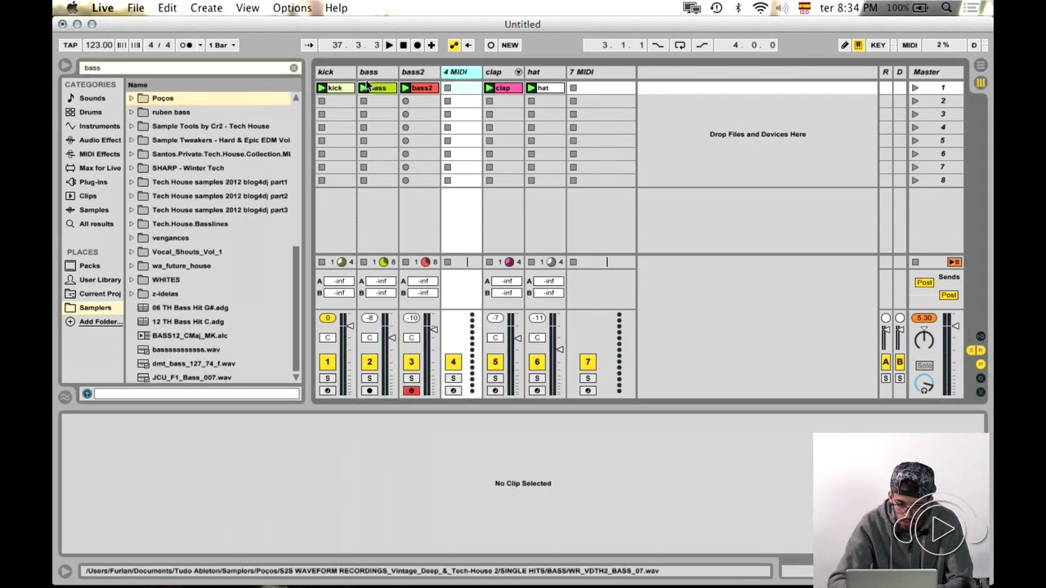
{"action": "left_click", "coordinate": [293, 68]}
{"action": "scroll", "coordinate": [249, 181], "scroll_direction": "up", "scroll_amount": 4}
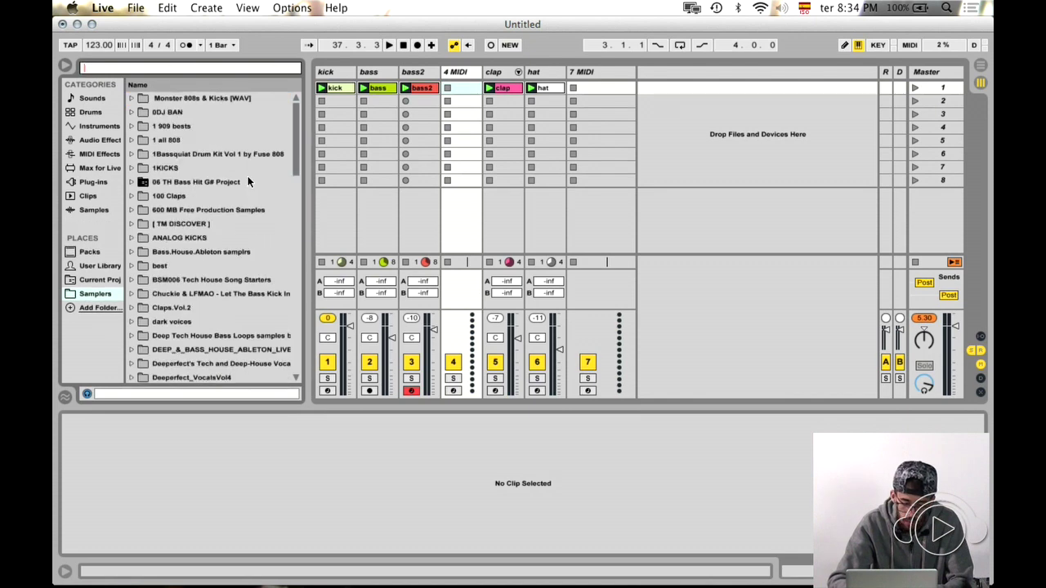
- Load the Massive plug-in from the local VST folder onto the new MIDI track
{"action": "left_click", "coordinate": [93, 182]}
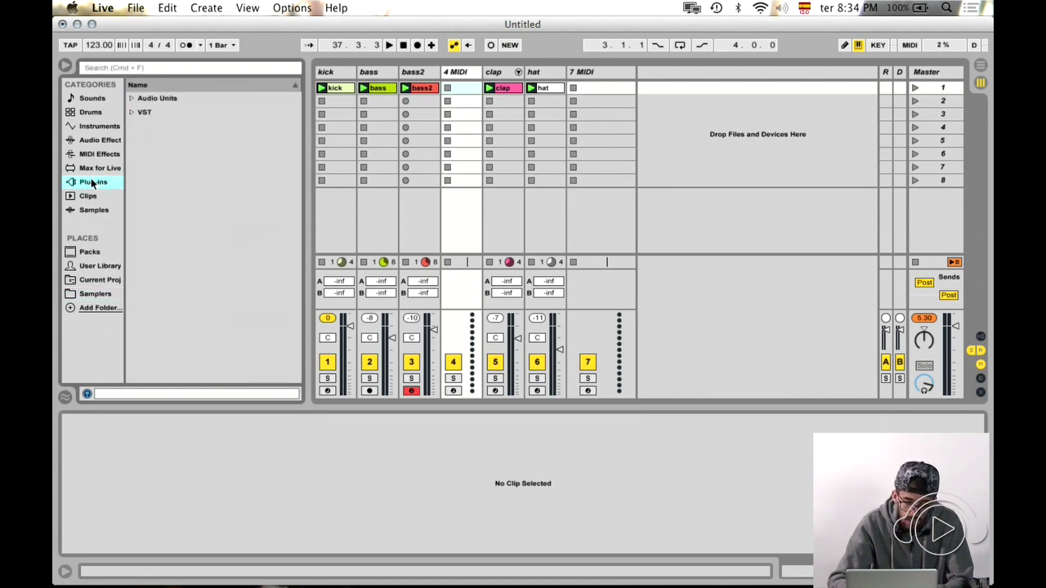
{"action": "left_click", "coordinate": [134, 99]}
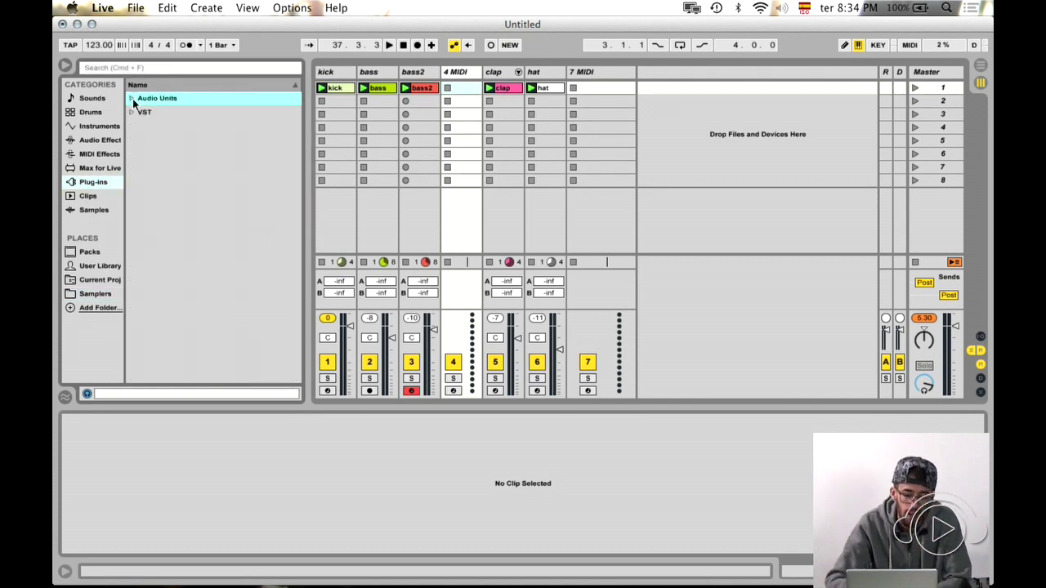
{"action": "left_click", "coordinate": [102, 183]}
{"action": "left_click", "coordinate": [142, 169]}
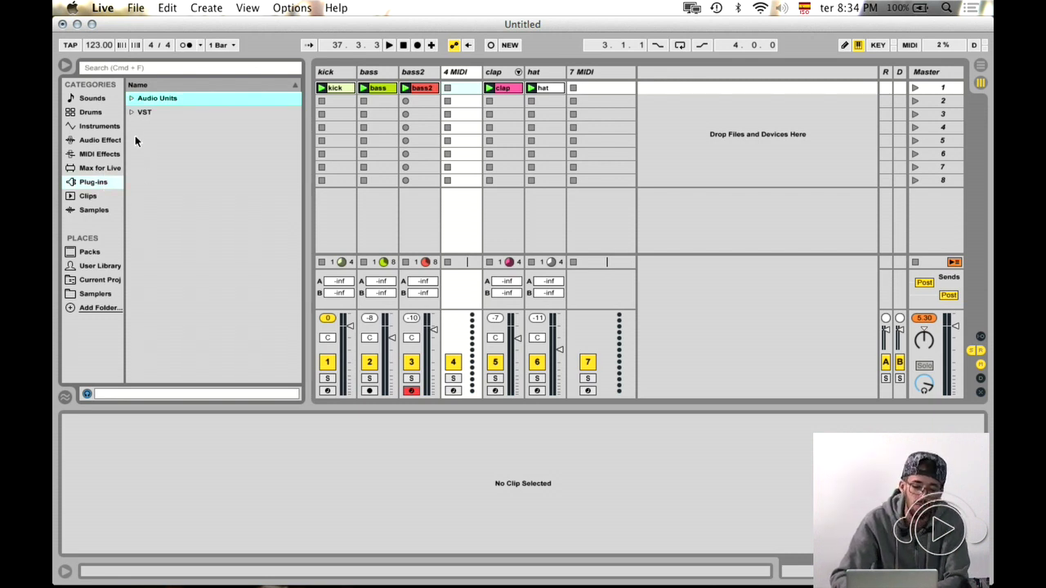
{"action": "left_click", "coordinate": [132, 112]}
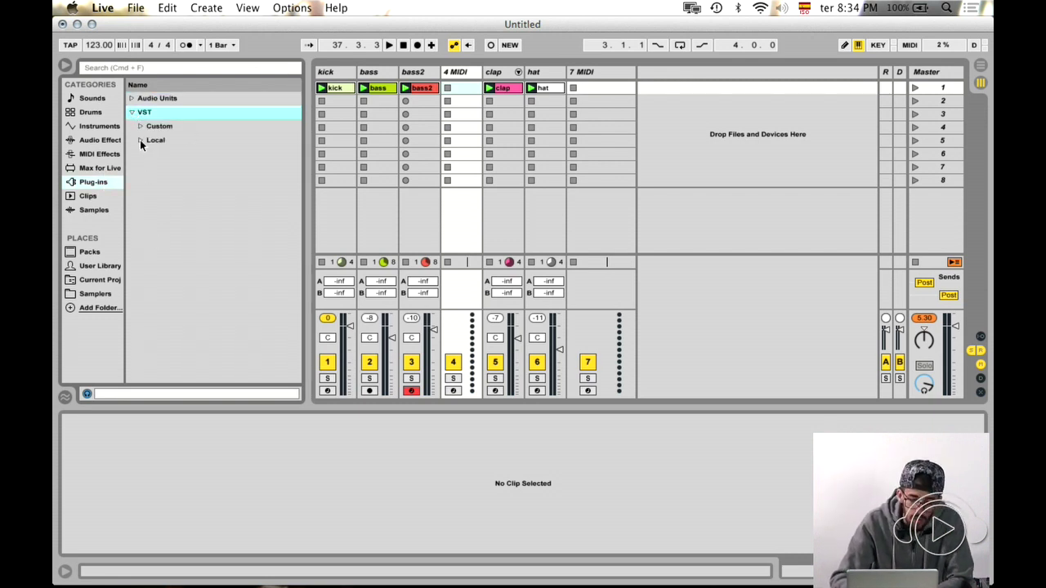
{"action": "left_click", "coordinate": [140, 139]}
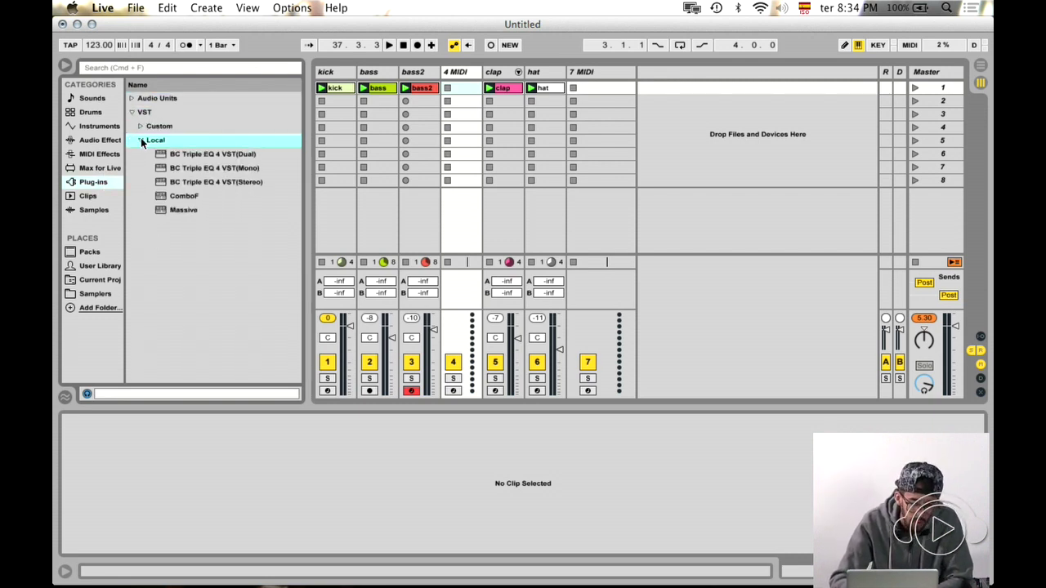
{"action": "left_click", "coordinate": [183, 214]}
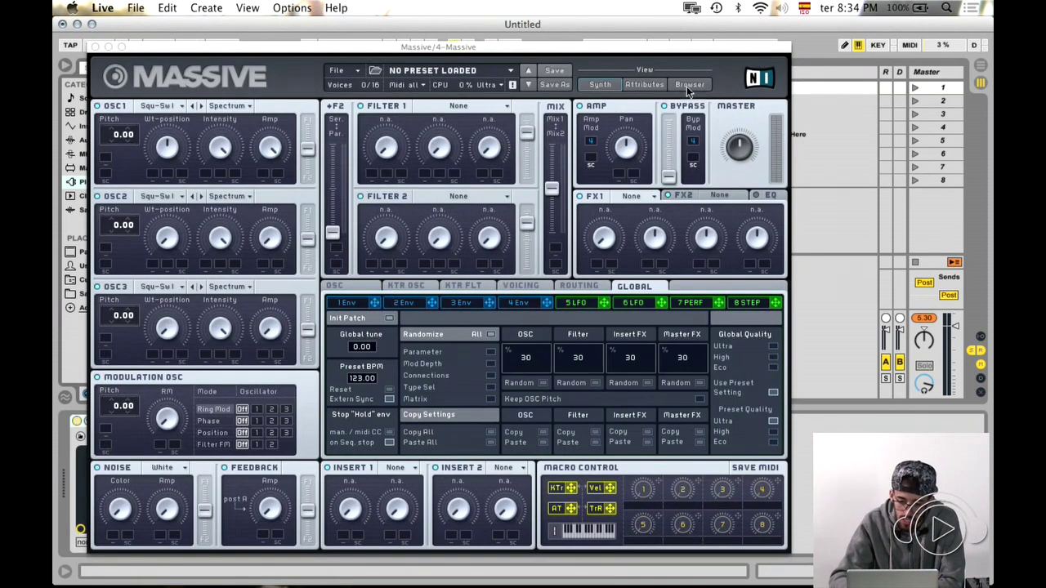
- Browse Massive's presets to the FBHMP_Bass folder of the 2016Skifonix Sounds pack and load bass_7th
{"action": "left_click", "coordinate": [689, 85]}
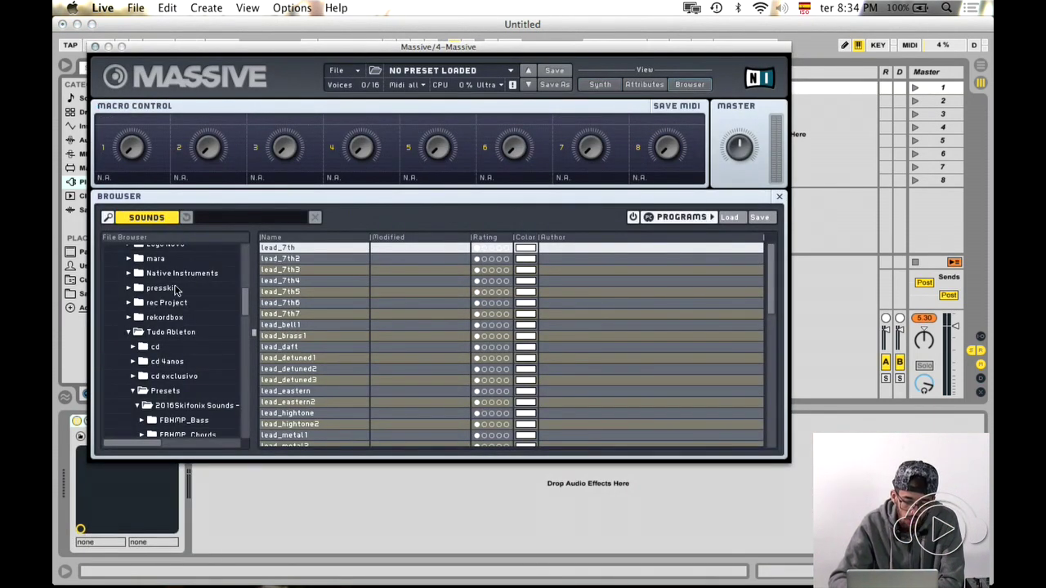
{"action": "scroll", "coordinate": [174, 290], "scroll_direction": "down", "scroll_amount": 2}
{"action": "scroll", "coordinate": [174, 290], "scroll_direction": "down", "scroll_amount": 2}
{"action": "left_click", "coordinate": [140, 351]}
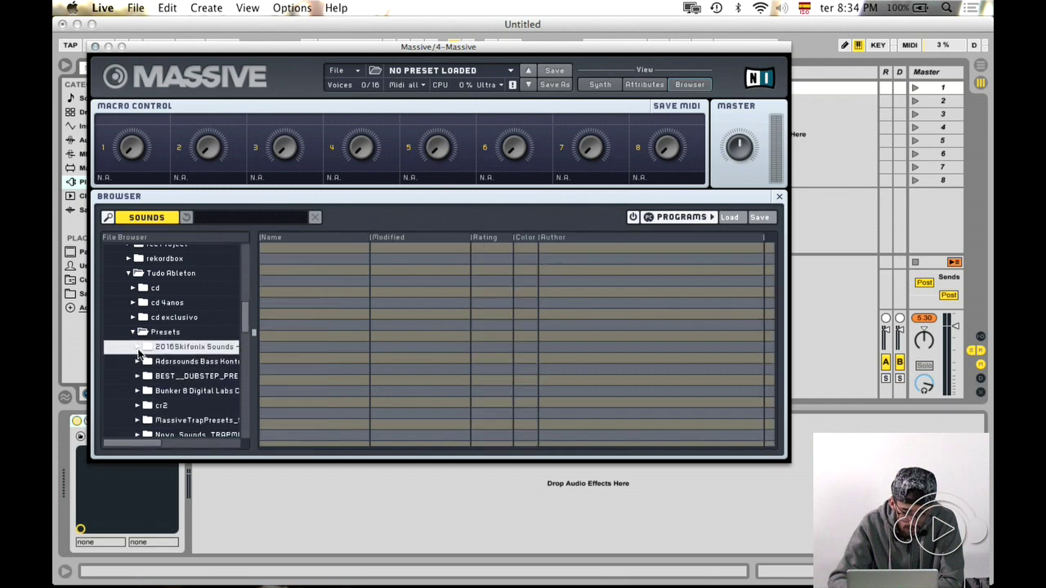
{"action": "scroll", "coordinate": [141, 351], "scroll_direction": "down", "scroll_amount": 1}
{"action": "scroll", "coordinate": [185, 346], "scroll_direction": "down", "scroll_amount": 8}
{"action": "scroll", "coordinate": [186, 346], "scroll_direction": "up", "scroll_amount": 5}
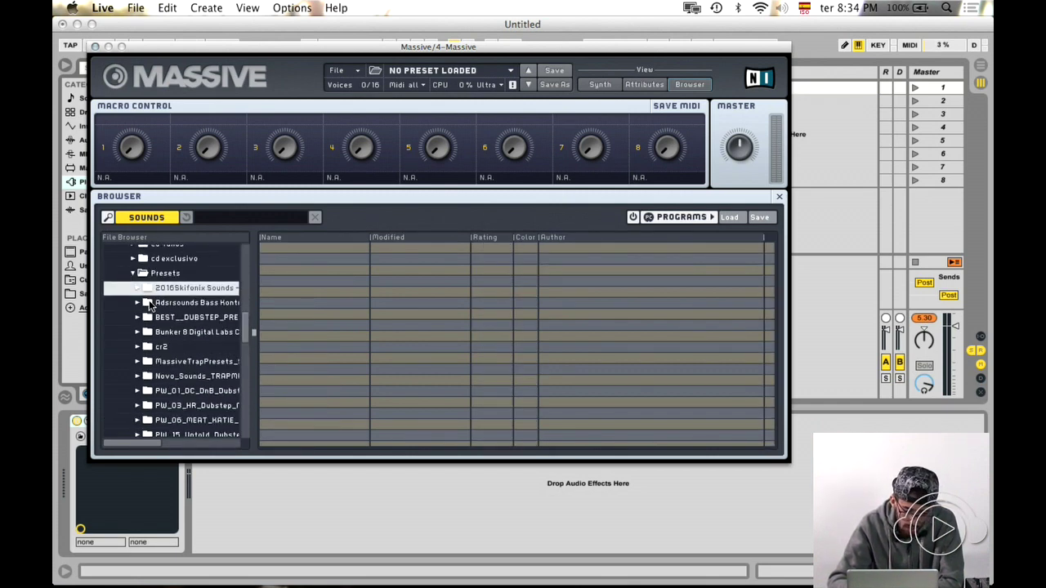
{"action": "scroll", "coordinate": [151, 305], "scroll_direction": "down", "scroll_amount": 9}
{"action": "scroll", "coordinate": [187, 351], "scroll_direction": "up", "scroll_amount": 10}
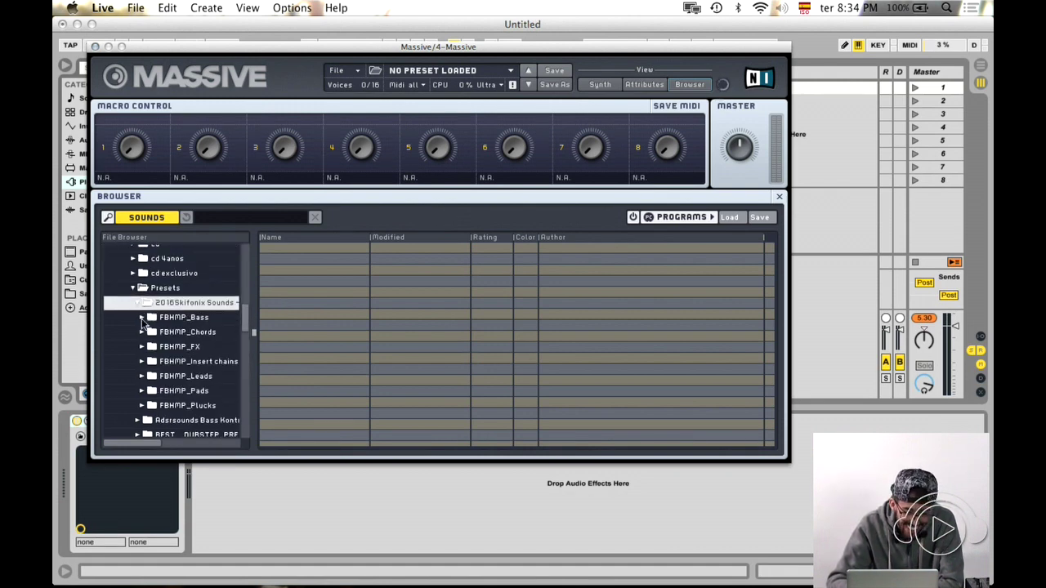
{"action": "left_click", "coordinate": [159, 319]}
{"action": "left_click", "coordinate": [292, 248]}
- Lower the Massive track's volume to about -8.8 dB and reopen the Massive window
{"action": "left_click", "coordinate": [95, 47]}
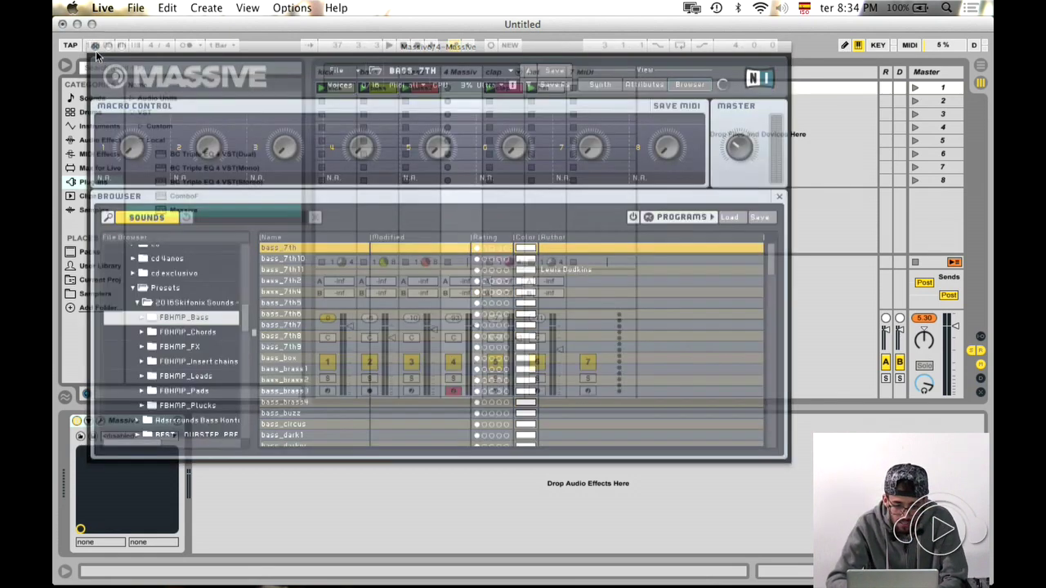
{"action": "left_click_drag", "start_coordinate": [474, 334], "coordinate": [474, 345]}
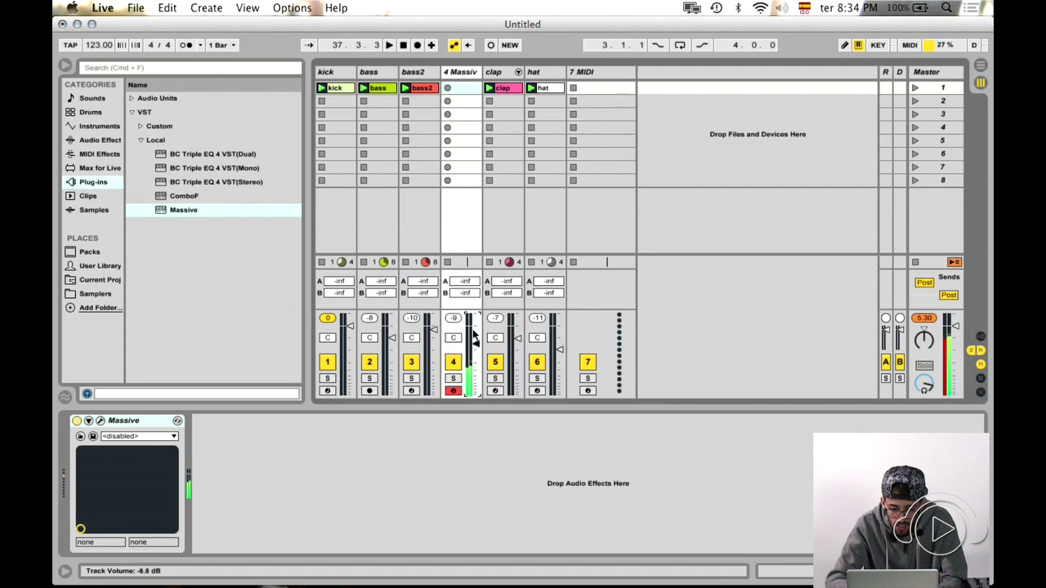
{"action": "left_click", "coordinate": [102, 421]}
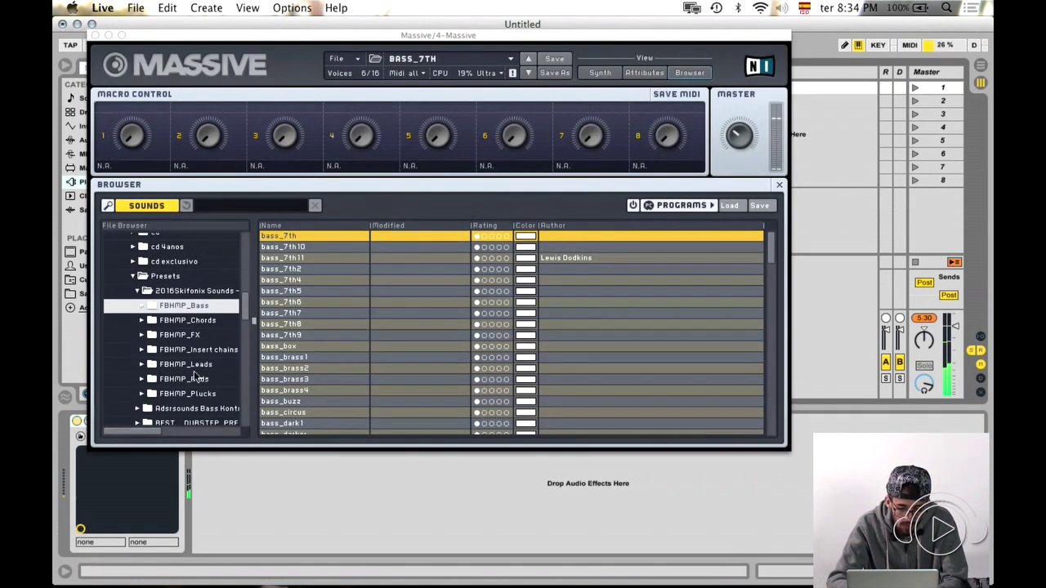
- Audition the FBHMP_Bass presets from bass_7th10 through bass_buzz, stepping back to bass_brass4
{"action": "key", "text": "Down"}
{"action": "key", "text": "Down"}
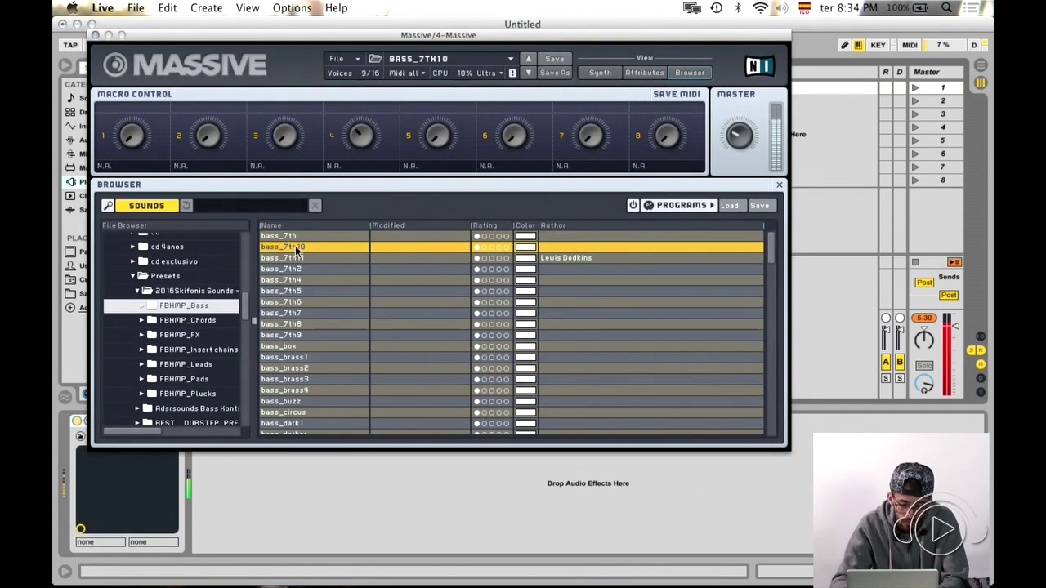
{"action": "key", "text": "Down"}
{"action": "key", "text": "Down"}
{"action": "key", "text": "Down"}
{"action": "key", "text": "Down"}
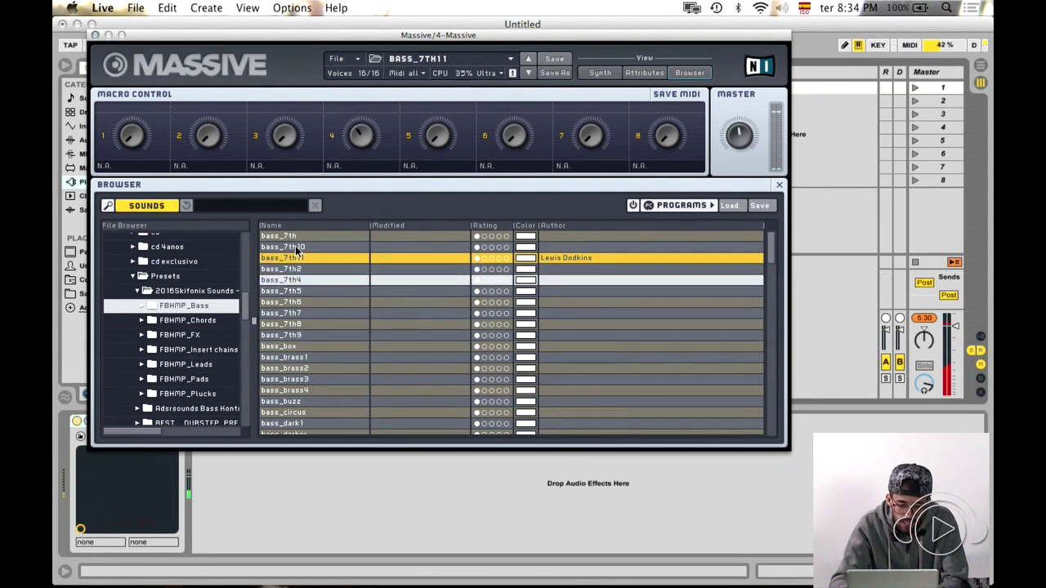
{"action": "key", "text": "Down"}
{"action": "key", "text": "Down"}
{"action": "key", "text": "Down"}
{"action": "key", "text": "Down"}
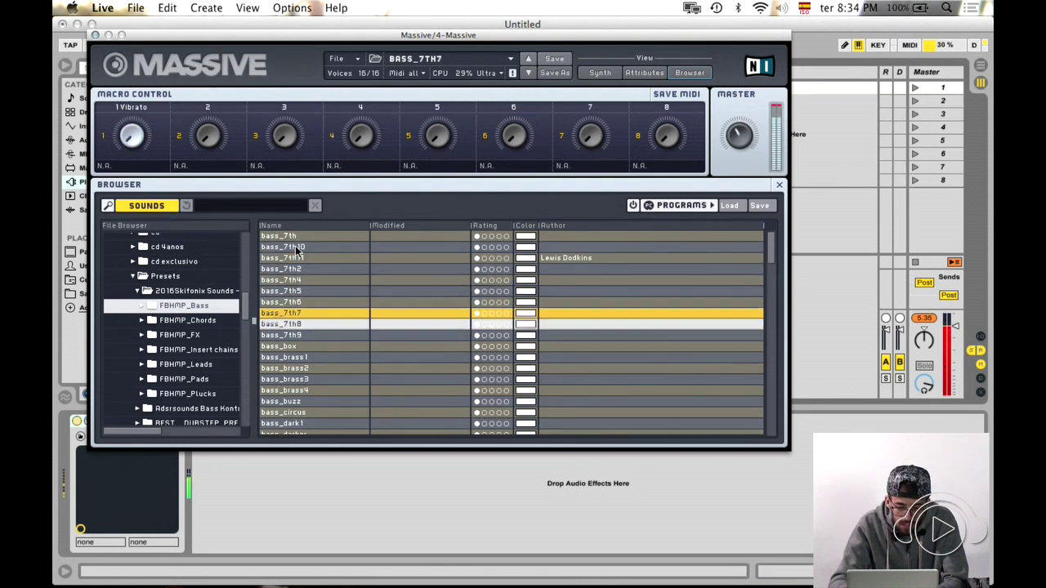
{"action": "key", "text": "Down"}
{"action": "key", "text": "Down"}
{"action": "key", "text": "Down"}
{"action": "key", "text": "Down"}
{"action": "key", "text": "Down"}
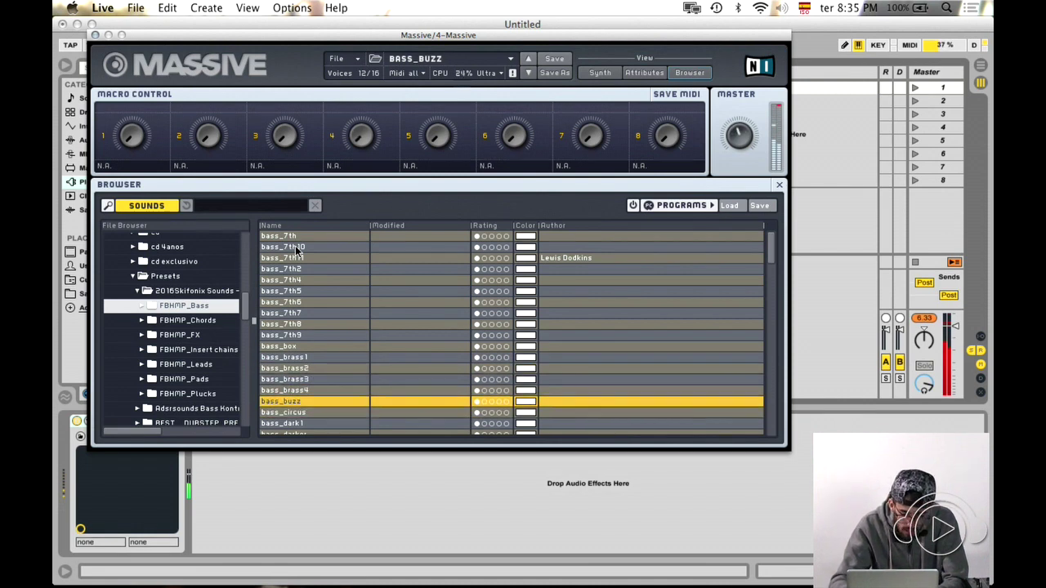
{"action": "key", "text": "Up"}
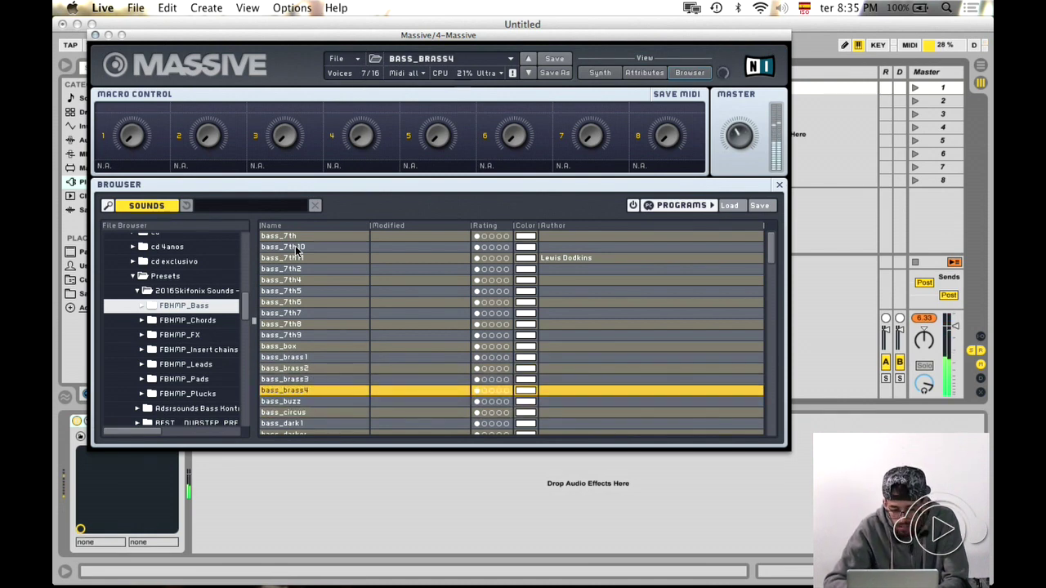
- Audition more FBHMP_Bass presets, covering the deep, detuned, dubstep and future sounds and stopping at bass_metal1
{"action": "scroll", "coordinate": [295, 245], "scroll_direction": "down", "scroll_amount": 5}
{"action": "left_click", "coordinate": [316, 349]}
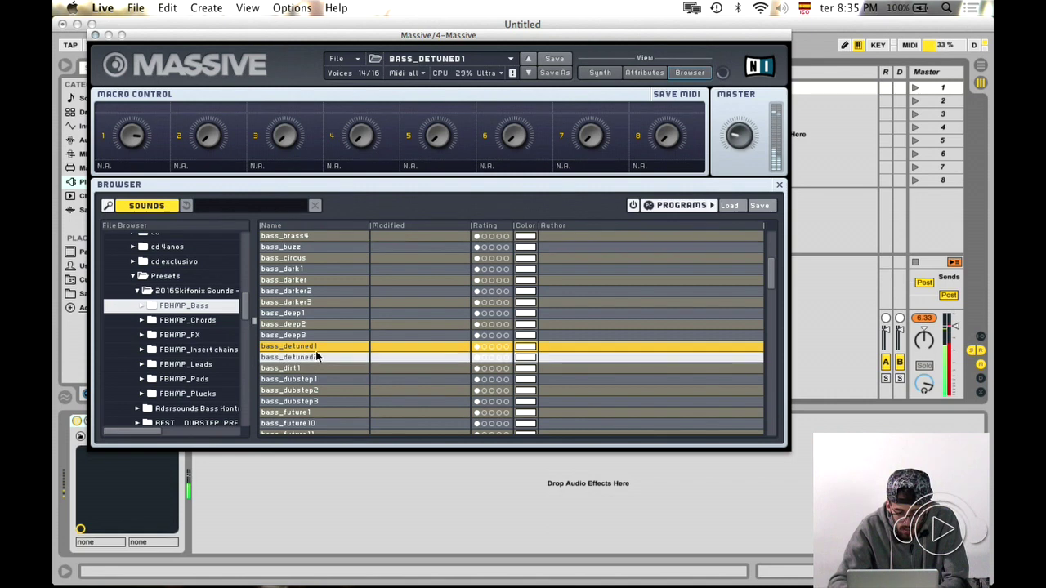
{"action": "key", "text": "Up"}
{"action": "key", "text": "Up"}
{"action": "key", "text": "Up"}
{"action": "key", "text": "Down"}
{"action": "key", "text": "Down"}
{"action": "key", "text": "Down"}
{"action": "key", "text": "Down"}
{"action": "key", "text": "Down"}
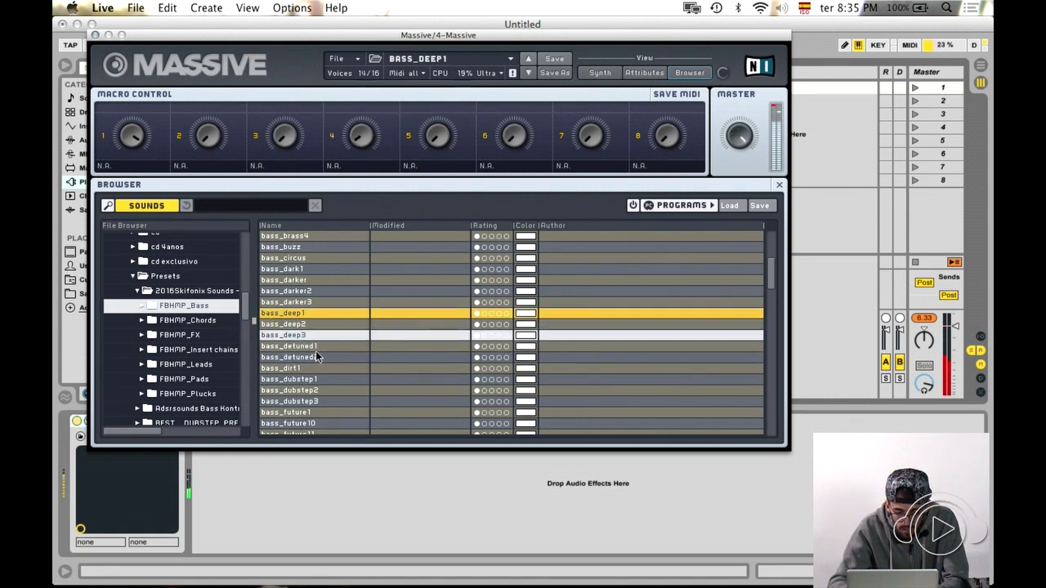
{"action": "key", "text": "Down"}
{"action": "key", "text": "Down"}
{"action": "key", "text": "Down"}
{"action": "key", "text": "Down"}
{"action": "key", "text": "Down"}
{"action": "key", "text": "Down"}
{"action": "key", "text": "Down"}
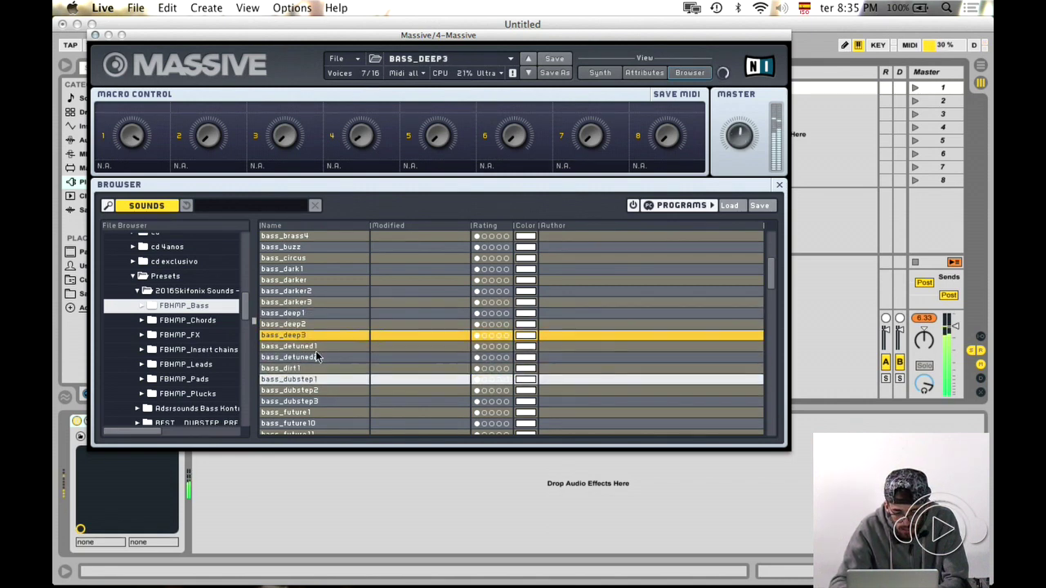
{"action": "key", "text": "Down"}
{"action": "key", "text": "Down"}
{"action": "key", "text": "Down"}
{"action": "key", "text": "Down"}
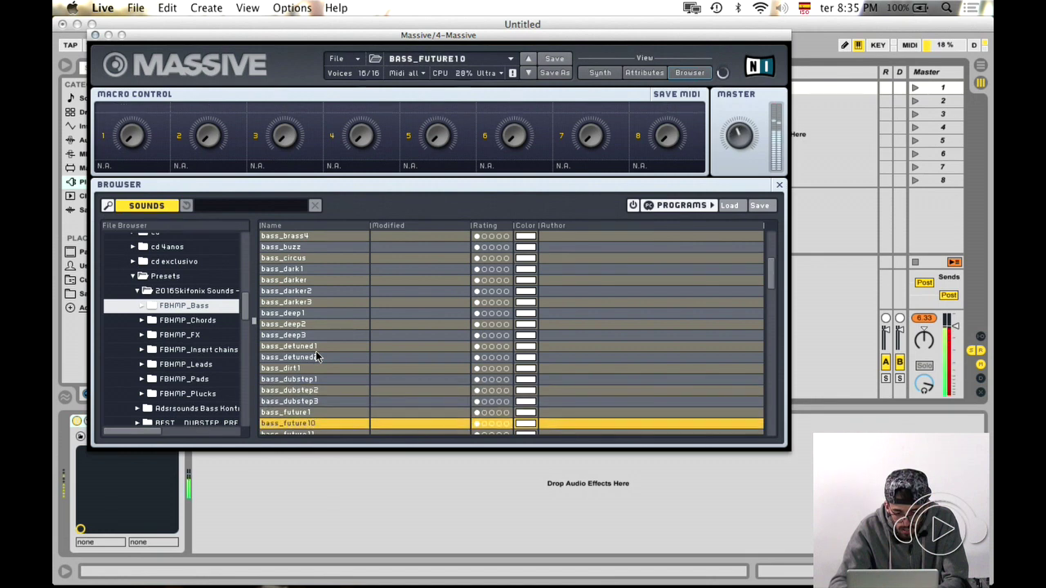
{"action": "key", "text": "Down"}
{"action": "key", "text": "Down"}
{"action": "key", "text": "Down"}
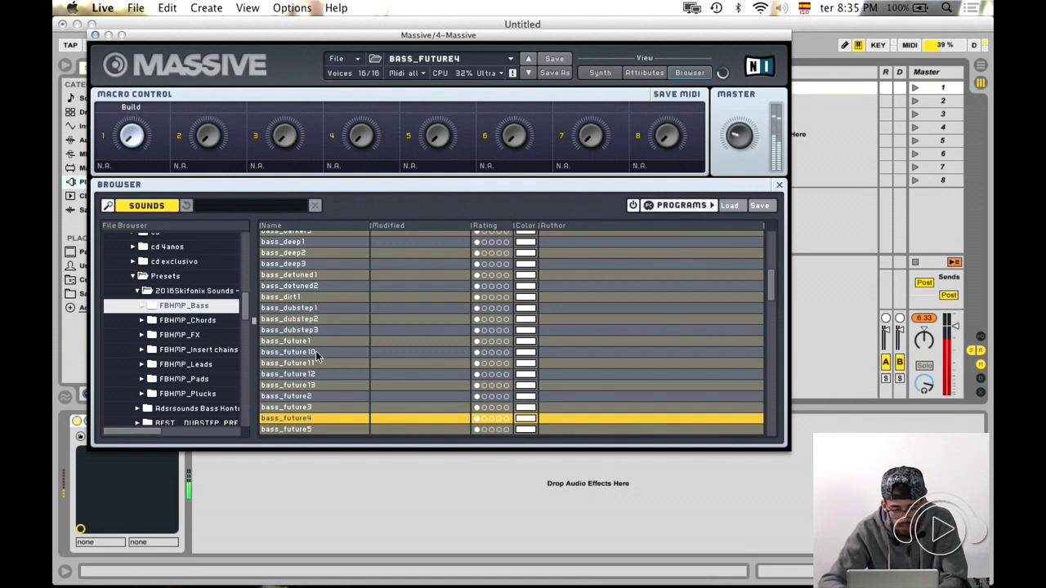
{"action": "key", "text": "Down"}
{"action": "key", "text": "Down"}
{"action": "key", "text": "Down"}
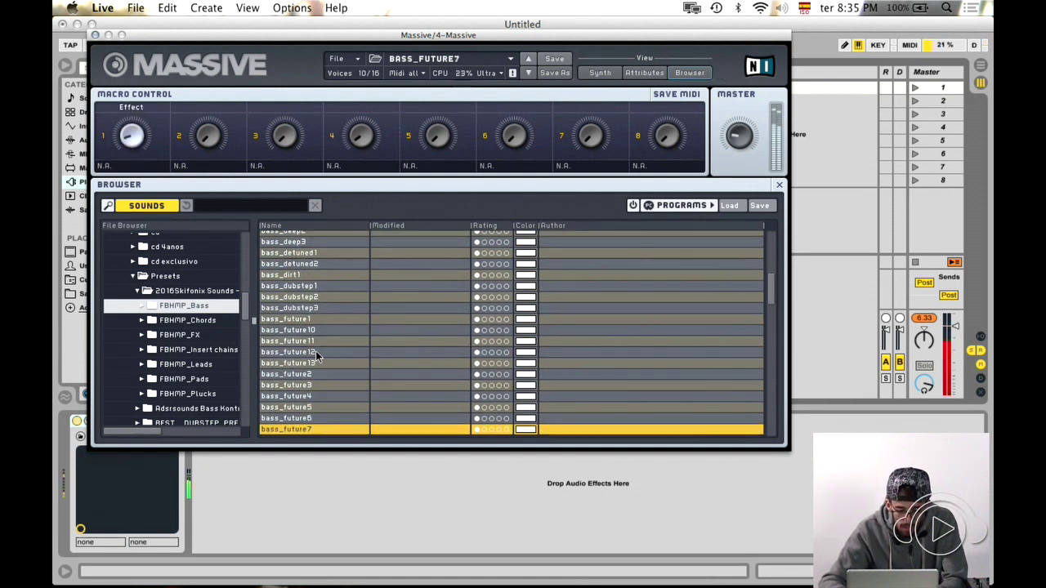
{"action": "key", "text": "Down"}
{"action": "key", "text": "Down"}
{"action": "key", "text": "Down"}
{"action": "key", "text": "Down"}
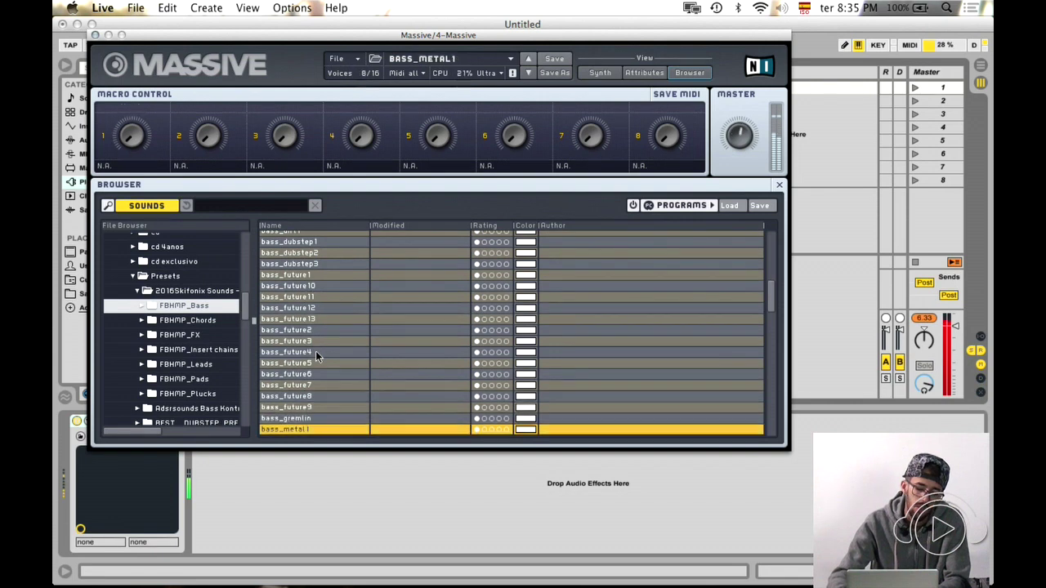
- Look through the cr2 and tops preset folders, and load SS_UK_BASS 01 from the Samplestate UK House folder
{"action": "scroll", "coordinate": [315, 351], "scroll_direction": "down", "scroll_amount": 3}
{"action": "scroll", "coordinate": [194, 340], "scroll_direction": "down", "scroll_amount": 3}
{"action": "scroll", "coordinate": [195, 339], "scroll_direction": "down", "scroll_amount": 1}
{"action": "left_click", "coordinate": [152, 324]}
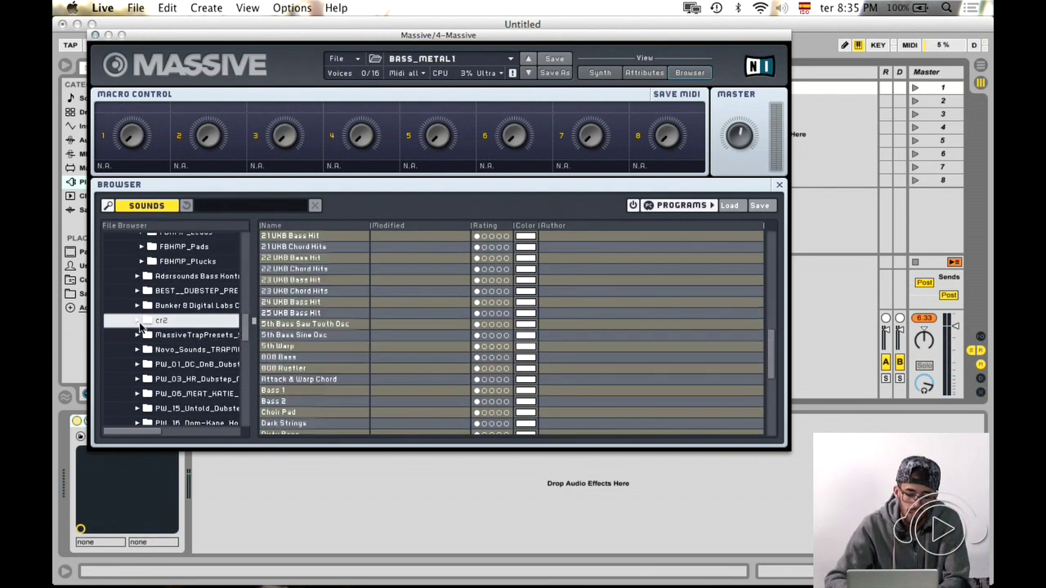
{"action": "scroll", "coordinate": [178, 323], "scroll_direction": "down", "scroll_amount": 9}
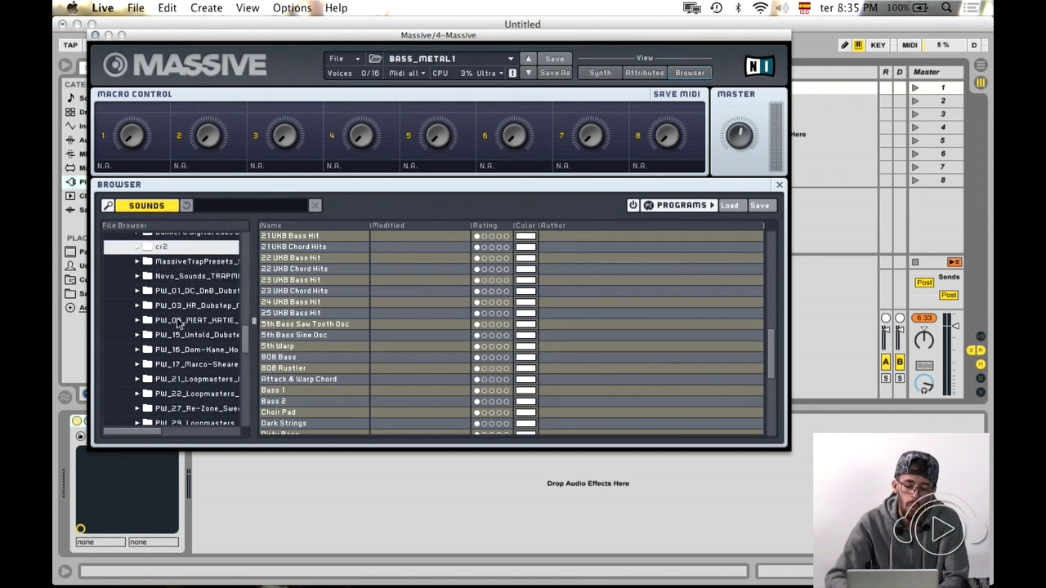
{"action": "scroll", "coordinate": [178, 323], "scroll_direction": "down", "scroll_amount": 9}
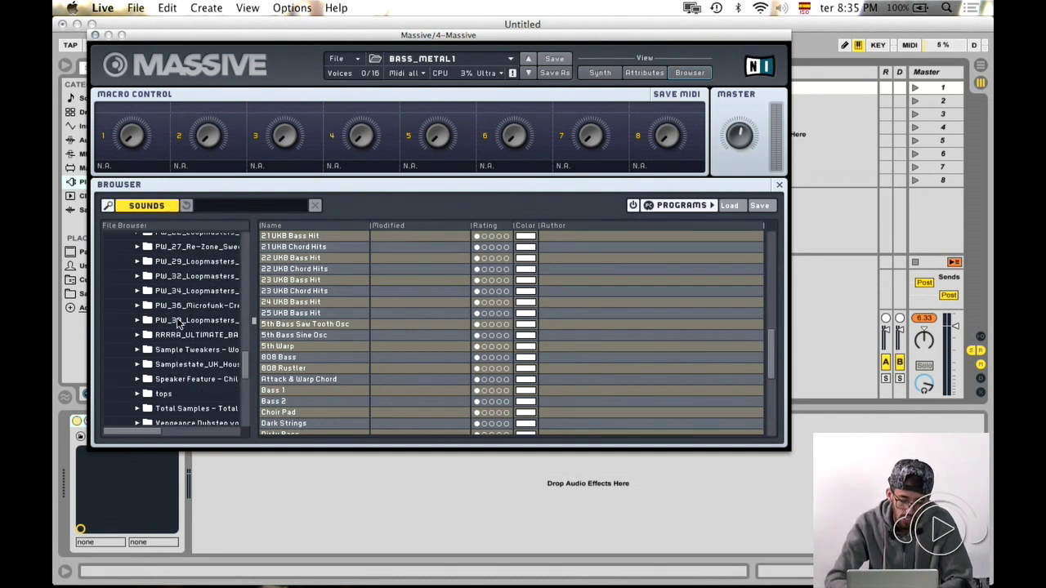
{"action": "left_click", "coordinate": [153, 368]}
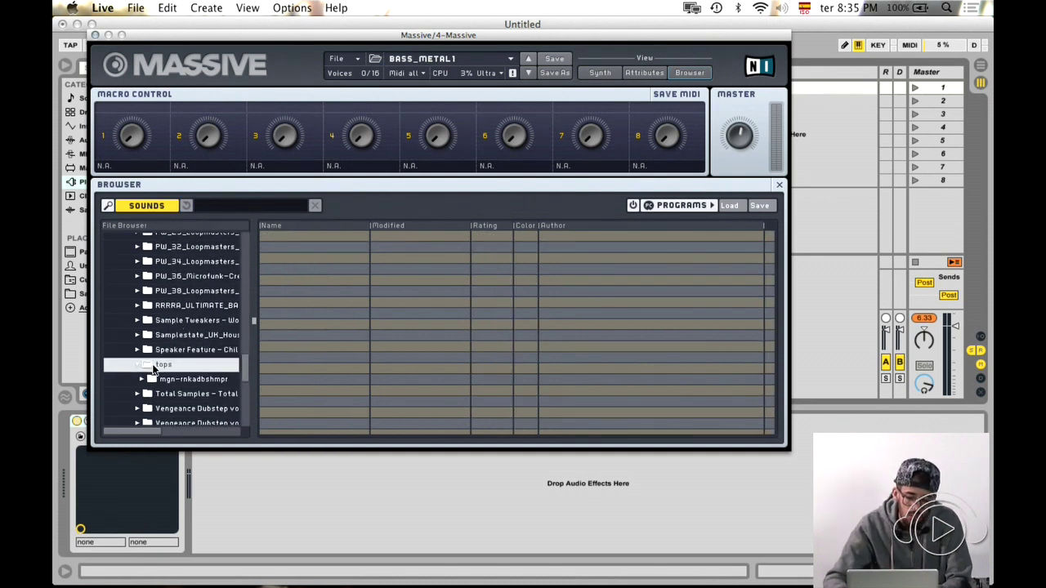
{"action": "left_click", "coordinate": [197, 335]}
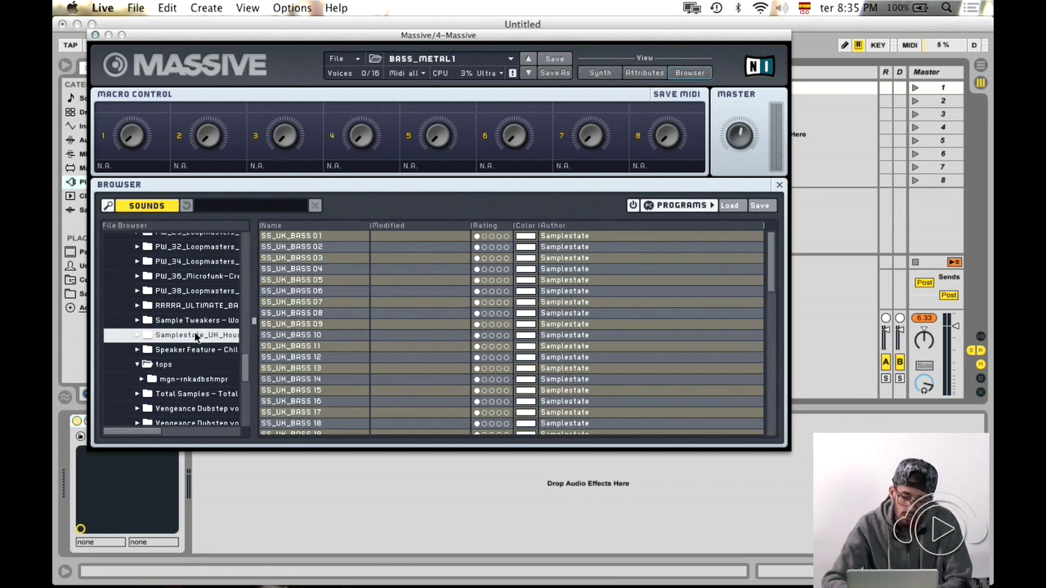
{"action": "left_click", "coordinate": [317, 236]}
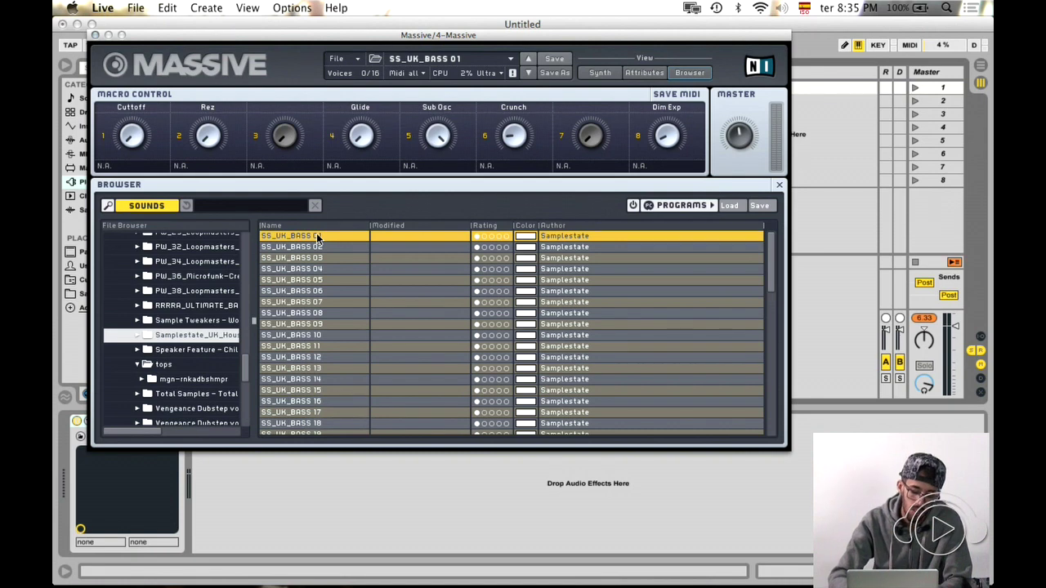
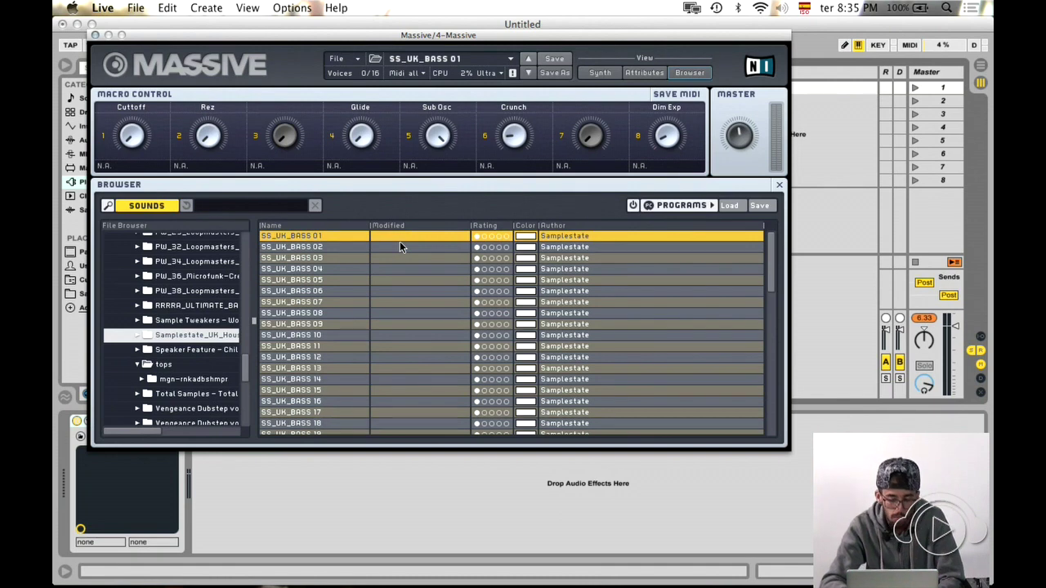
- Audition the SS_UK_BASS presets following 01 and settle on SS_UK_BASS 04
{"action": "left_click", "coordinate": [359, 235]}
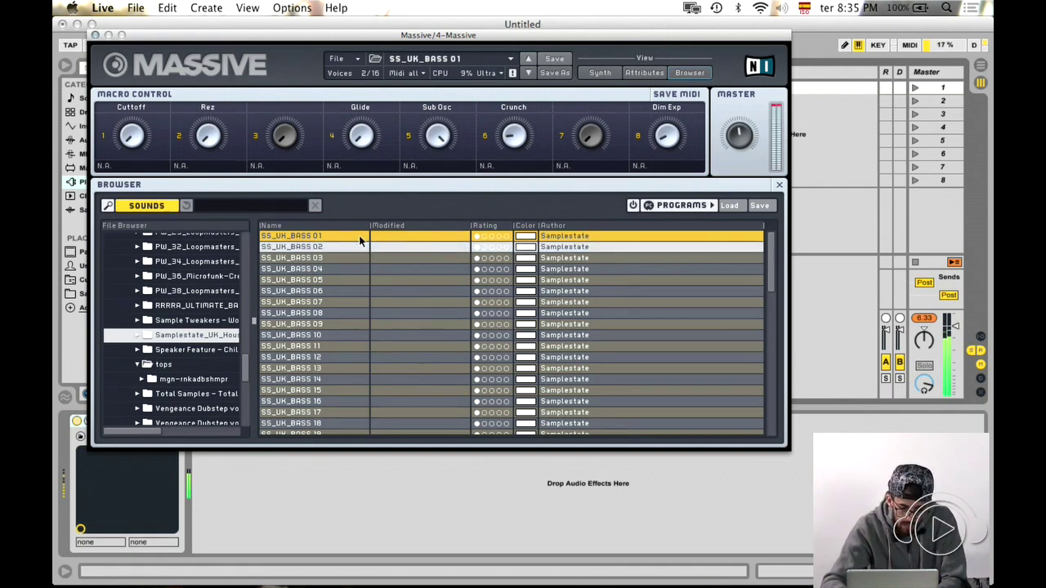
{"action": "key", "text": "Down"}
{"action": "key", "text": "Down"}
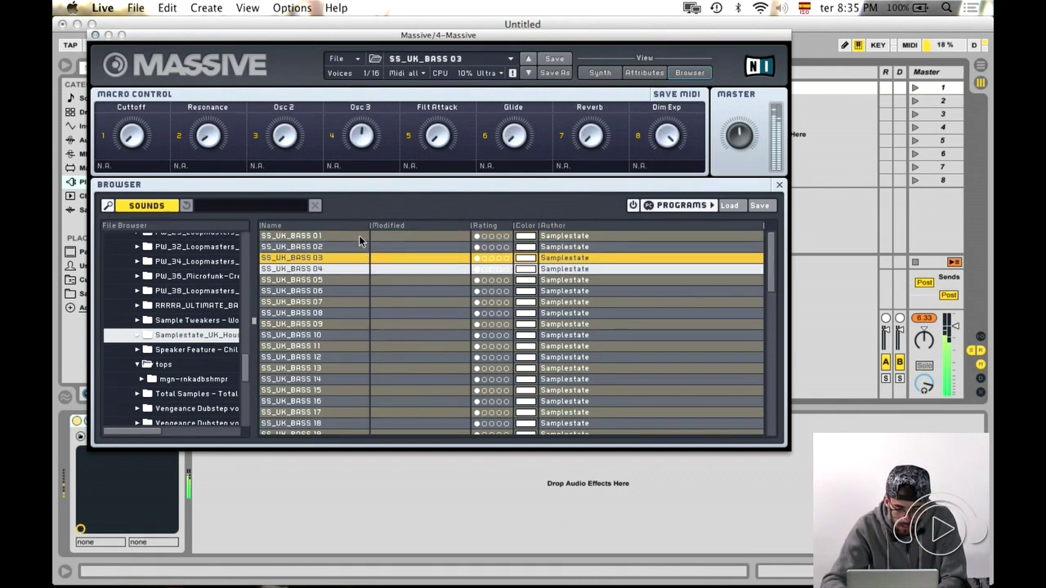
{"action": "key", "text": "Down"}
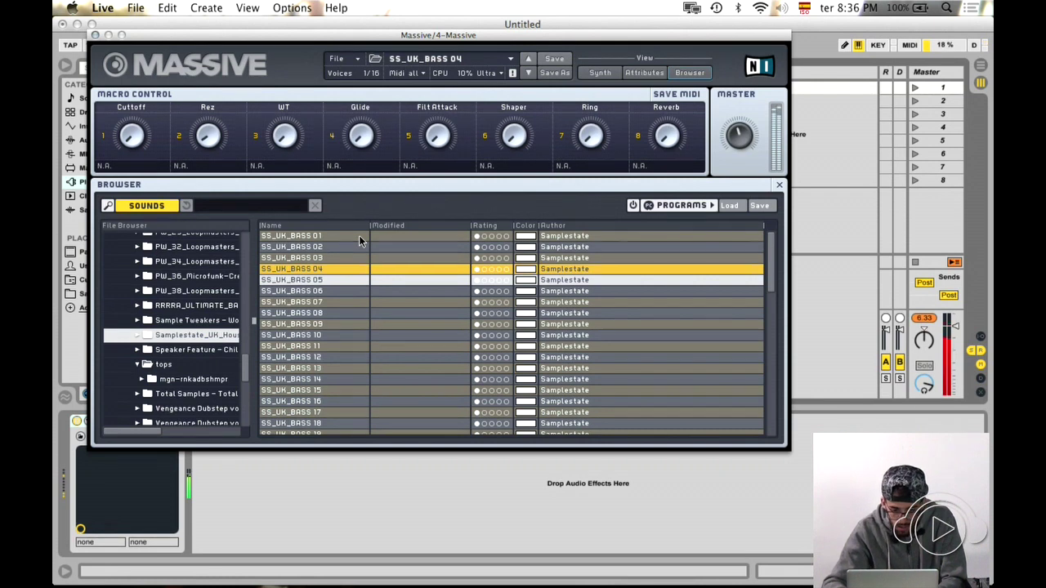
{"action": "key", "text": "Down"}
{"action": "key", "text": "Down"}
{"action": "key", "text": "Up"}
{"action": "key", "text": "Up"}
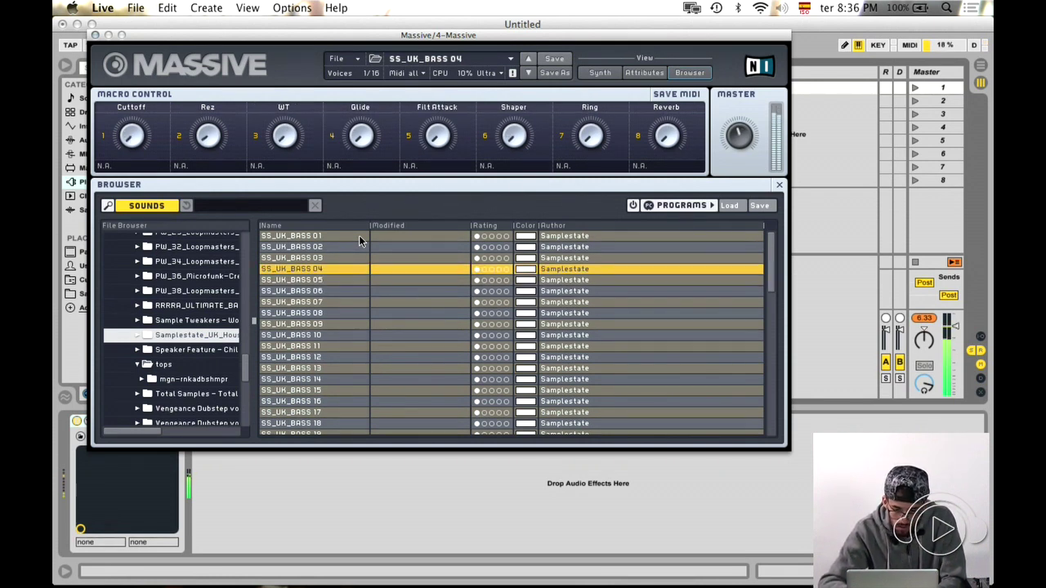
- Shift the computer keyboard's octave down to C1–D2 and look over the preset's synth page in Massive
{"action": "key", "text": "z"}
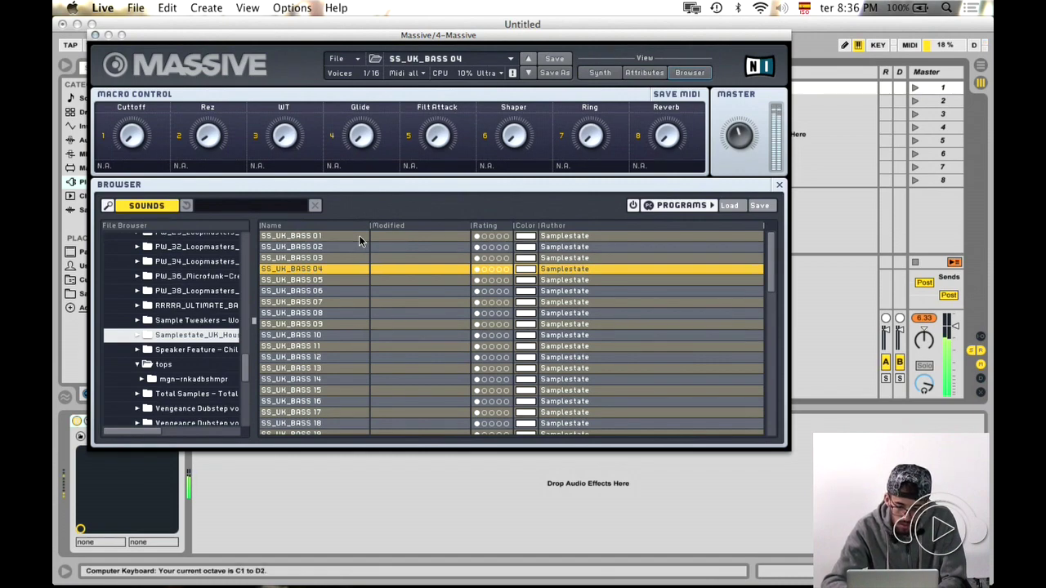
{"action": "left_click", "coordinate": [601, 72]}
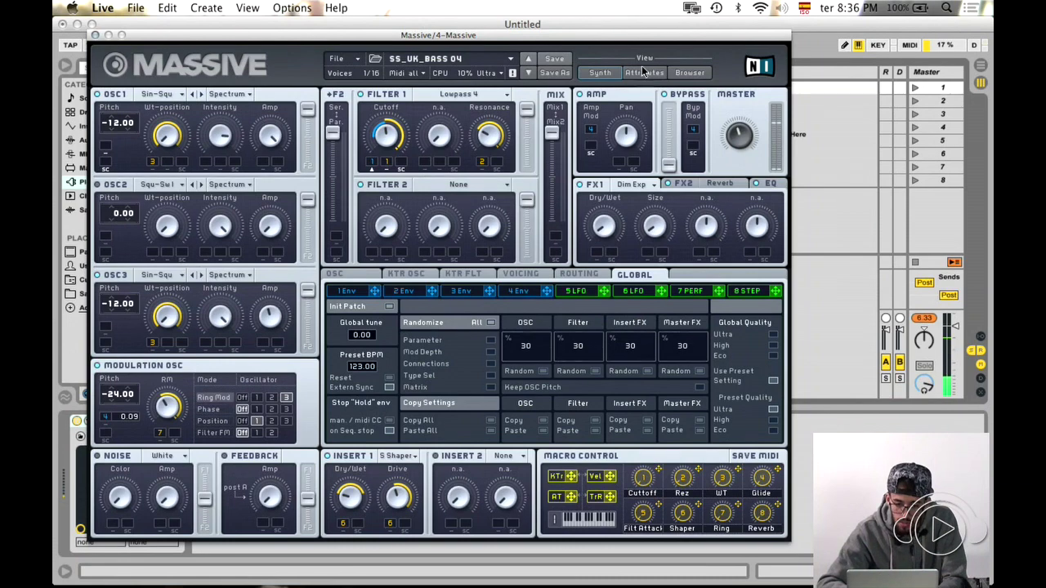
{"action": "left_click", "coordinate": [679, 72]}
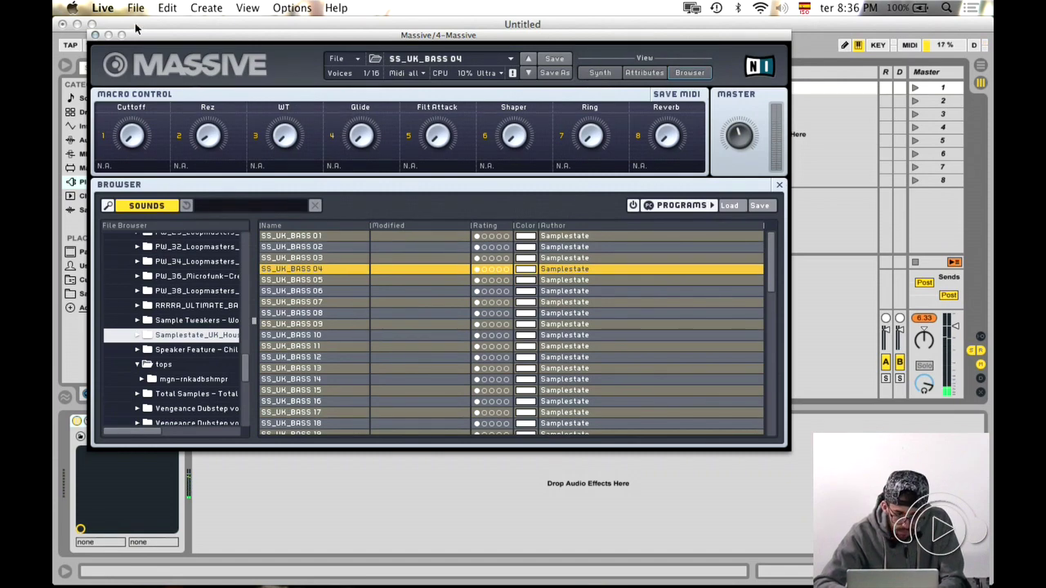
- Close the Massive window and create an empty MIDI clip in the Massive track's first slot
{"action": "left_click", "coordinate": [96, 37]}
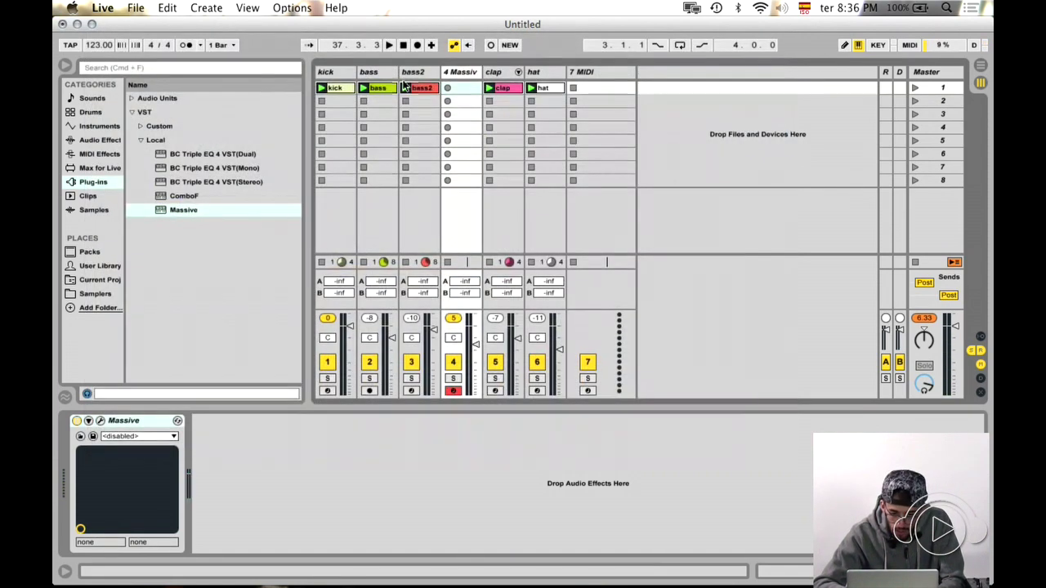
{"action": "double_click", "coordinate": [460, 88]}
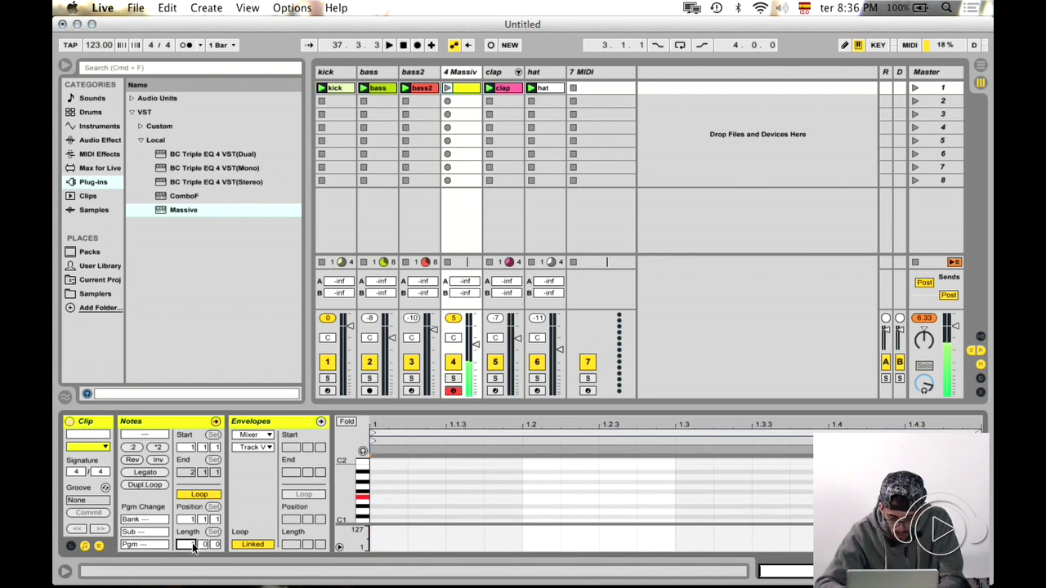
- Set the Massive clip's length to 2 bars and draw a one-beat F1 note starting at 1.3
{"action": "type", "text": "2"}
{"action": "key", "text": "Return"}
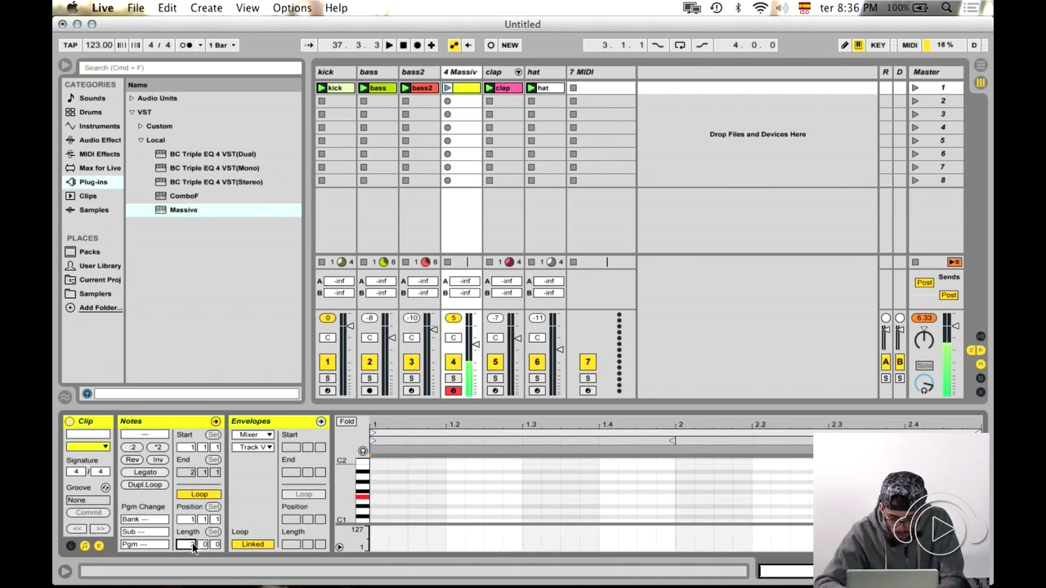
{"action": "double_click", "coordinate": [530, 496]}
{"action": "key", "text": "space"}
{"action": "left_click_drag", "start_coordinate": [541, 497], "coordinate": [598, 497]}
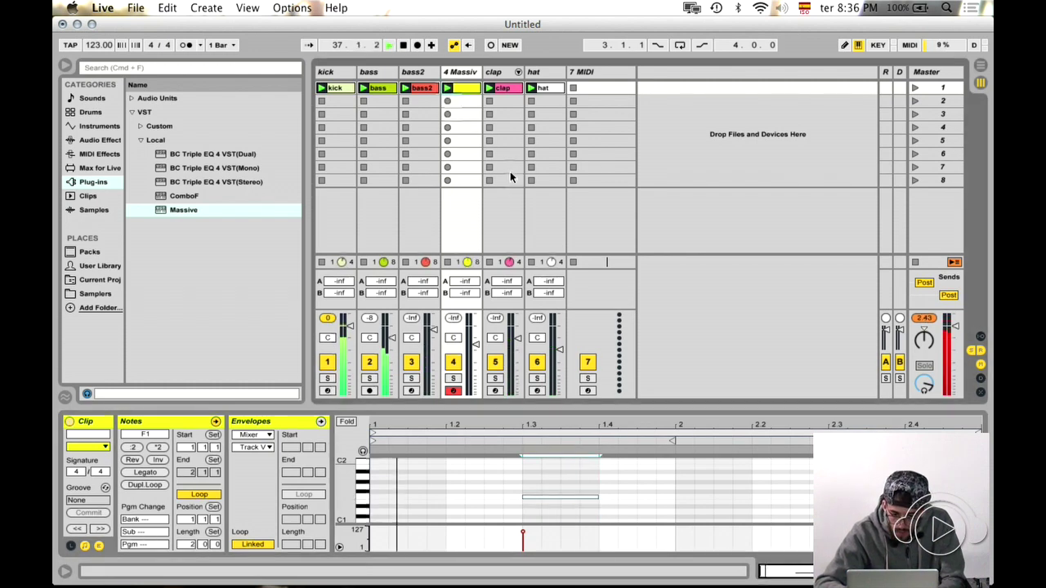
{"action": "key", "text": "Right"}
{"action": "key", "text": "Right"}
{"action": "key", "text": "Right"}
{"action": "key", "text": "Left"}
{"action": "key", "text": "Left"}
{"action": "key", "text": "Left"}
{"action": "key", "text": "space"}
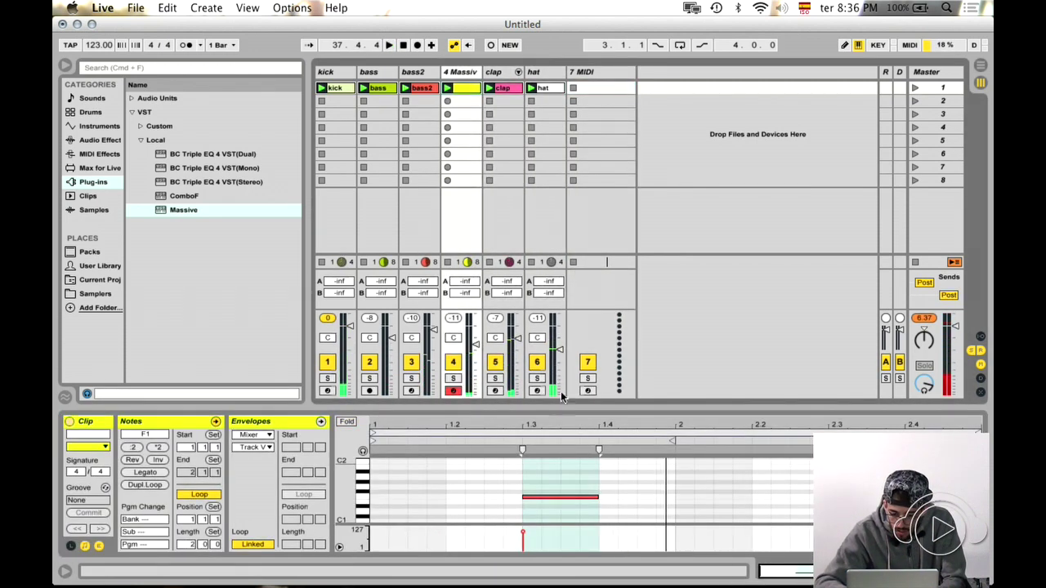
- Move the F1 note in the Massive clip to the start of bar 2 while the beat plays
{"action": "left_click", "coordinate": [546, 497]}
{"action": "key", "text": "Right"}
{"action": "key", "text": "Right"}
{"action": "key", "text": "Right"}
{"action": "key", "text": "space"}
{"action": "key", "text": "Right"}
{"action": "key", "text": "Right"}
{"action": "key", "text": "Right"}
{"action": "key", "text": "Right"}
{"action": "key", "text": "Right"}
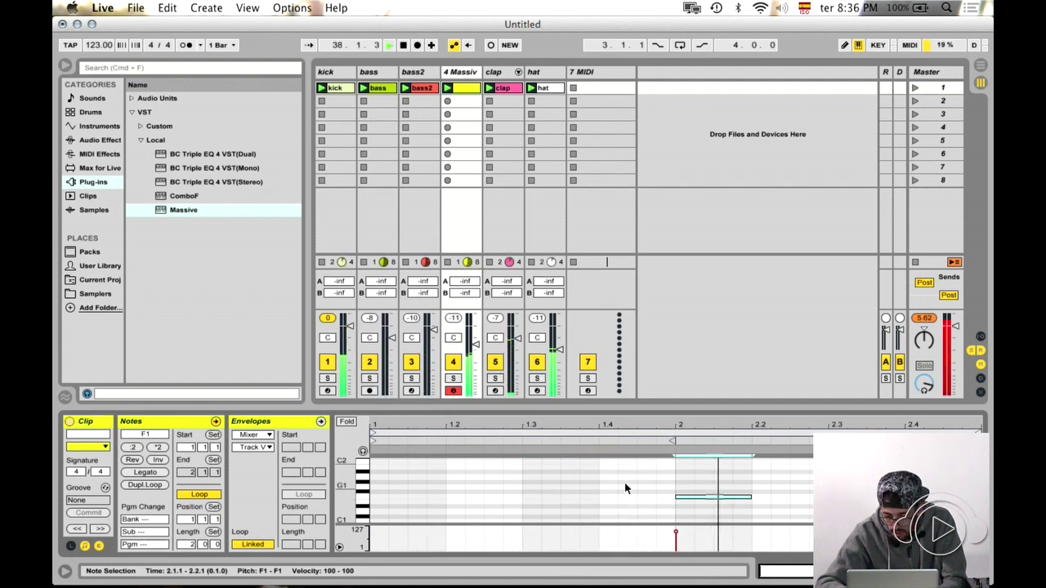
- Lengthen the note to fill all of bar 2 and transpose it up nine semitones to D2
{"action": "left_click_drag", "start_coordinate": [752, 498], "coordinate": [889, 498]}
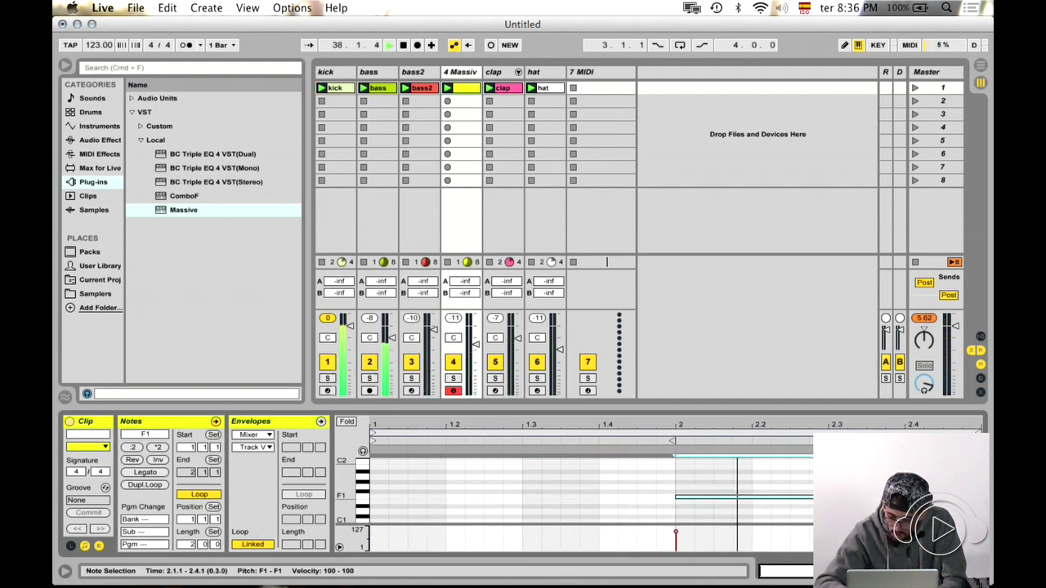
{"action": "key", "text": "Up"}
{"action": "key", "text": "Up"}
{"action": "key", "text": "Up"}
{"action": "key", "text": "Up"}
{"action": "key", "text": "Up"}
{"action": "key", "text": "Up"}
{"action": "key", "text": "Up"}
{"action": "key", "text": "Up"}
{"action": "key", "text": "Up"}
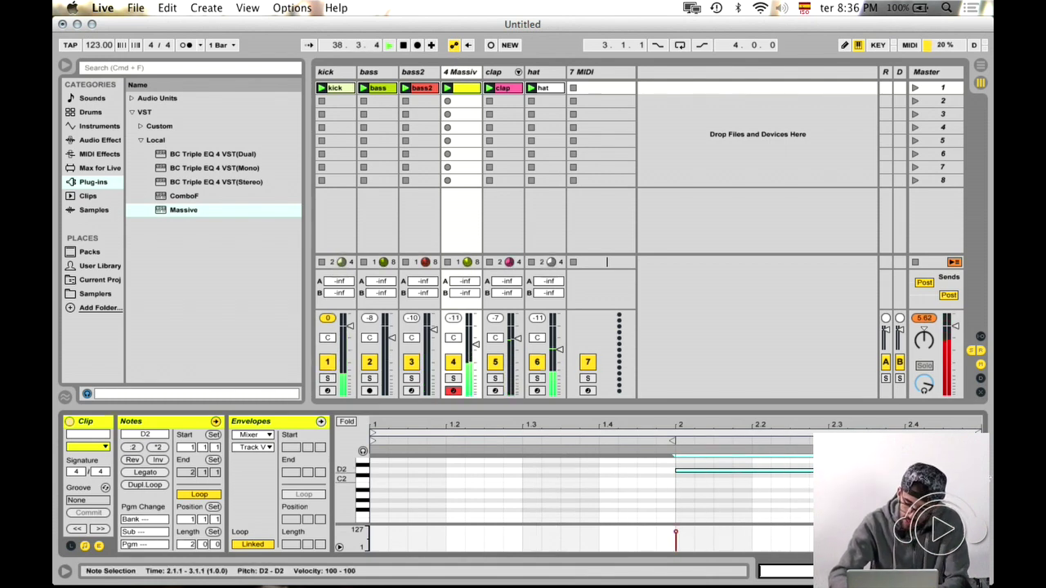
- Reopen Massive's synth page, adjust the Filter 1 cutoff, and close the plug-in window
{"action": "left_click", "coordinate": [460, 73]}
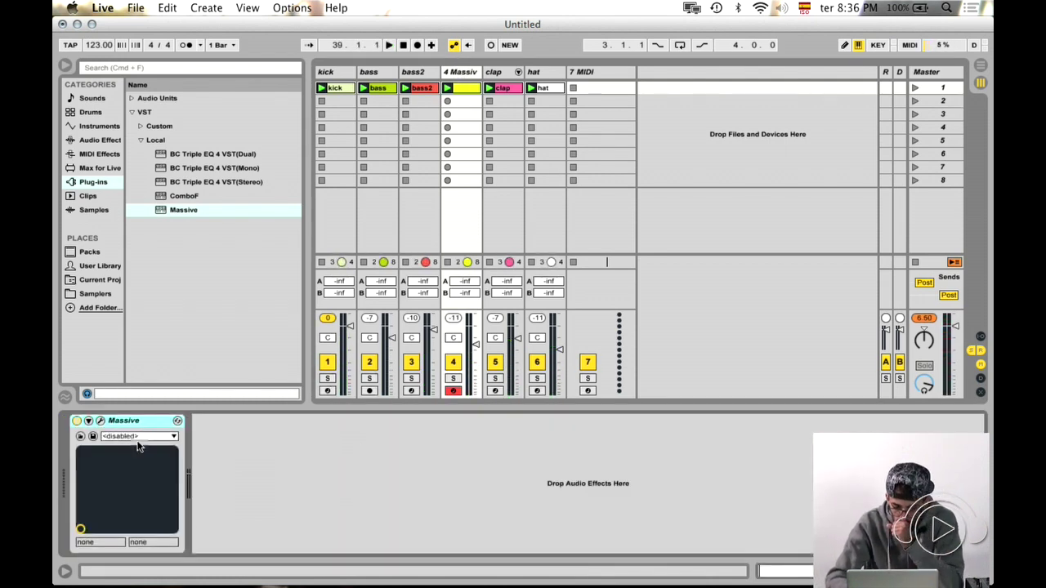
{"action": "left_click", "coordinate": [462, 86]}
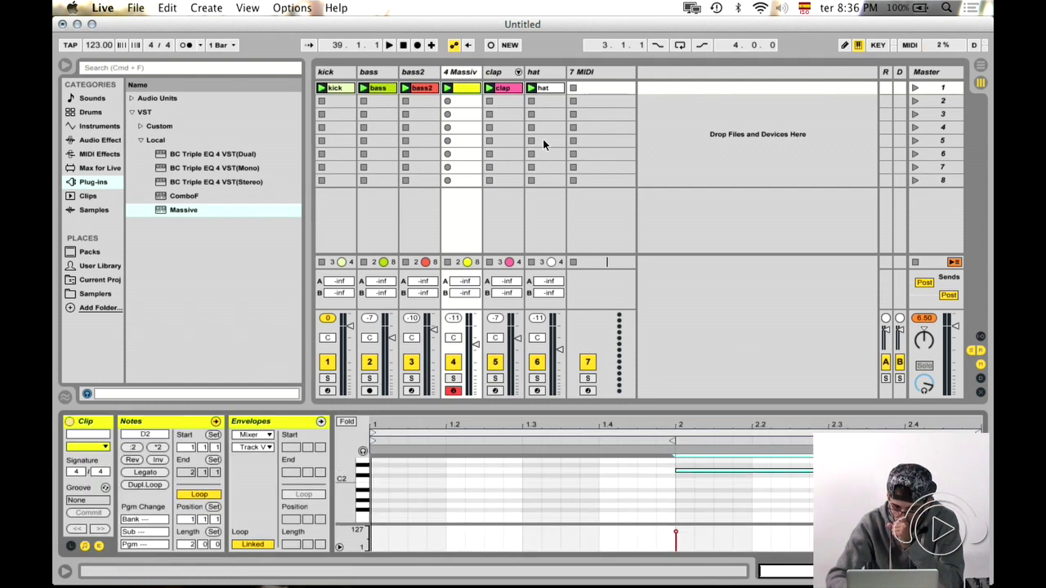
{"action": "left_click", "coordinate": [455, 75]}
{"action": "left_click", "coordinate": [101, 420]}
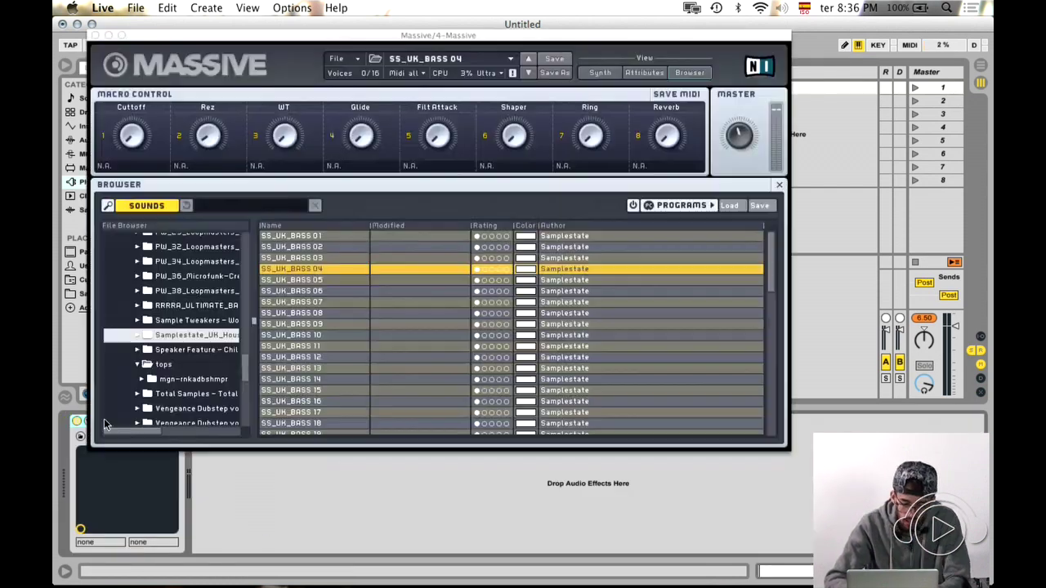
{"action": "left_click", "coordinate": [598, 73]}
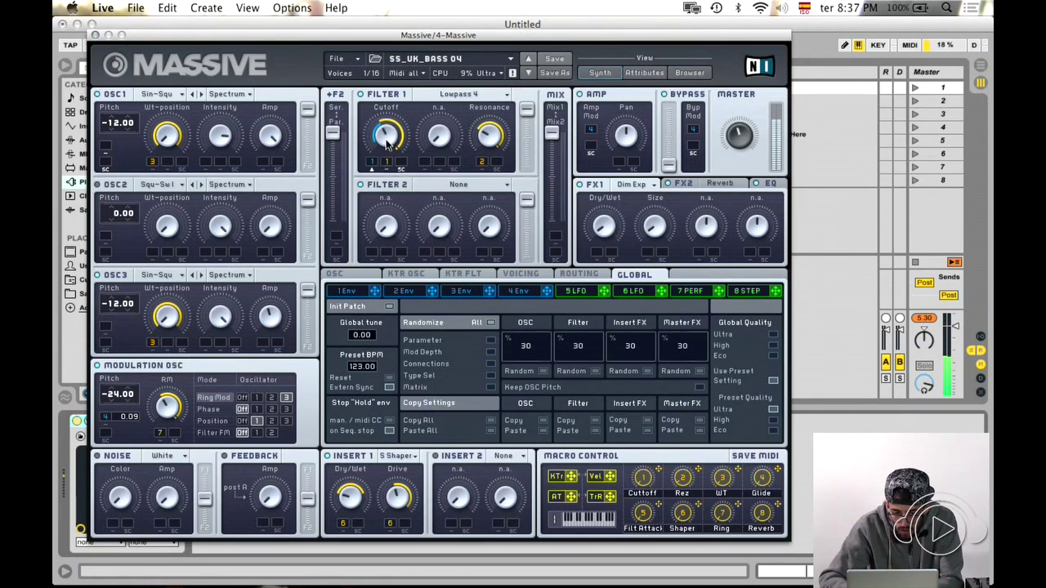
{"action": "left_click_drag", "start_coordinate": [387, 110], "coordinate": [398, 154]}
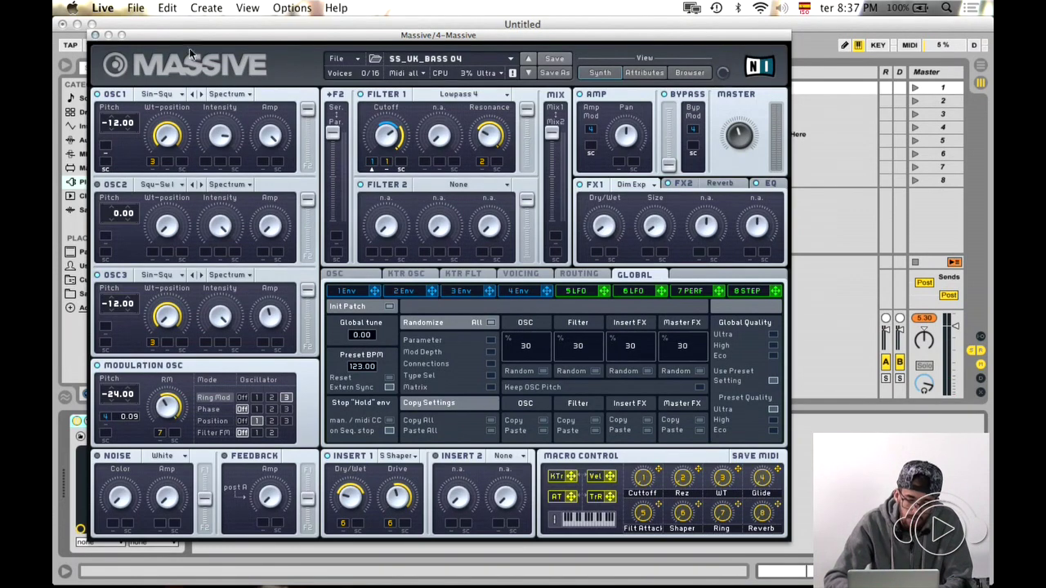
{"action": "left_click", "coordinate": [95, 35]}
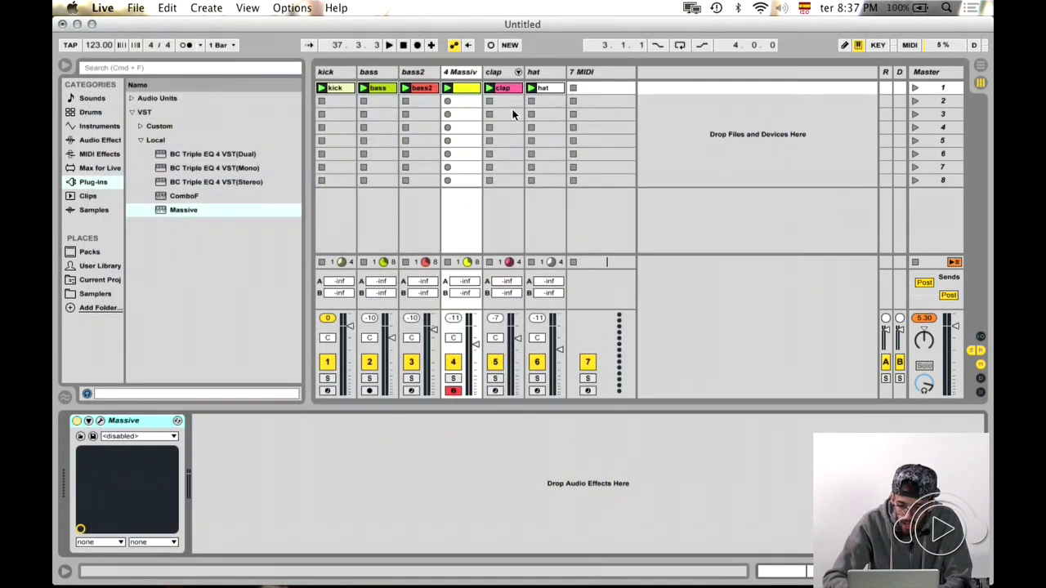
- Show Massive's filter envelope in the clip, draw a downward ramp starting at bar 2, and listen to it
{"action": "left_click", "coordinate": [473, 88]}
{"action": "left_click", "coordinate": [254, 447]}
{"action": "left_click", "coordinate": [257, 450]}
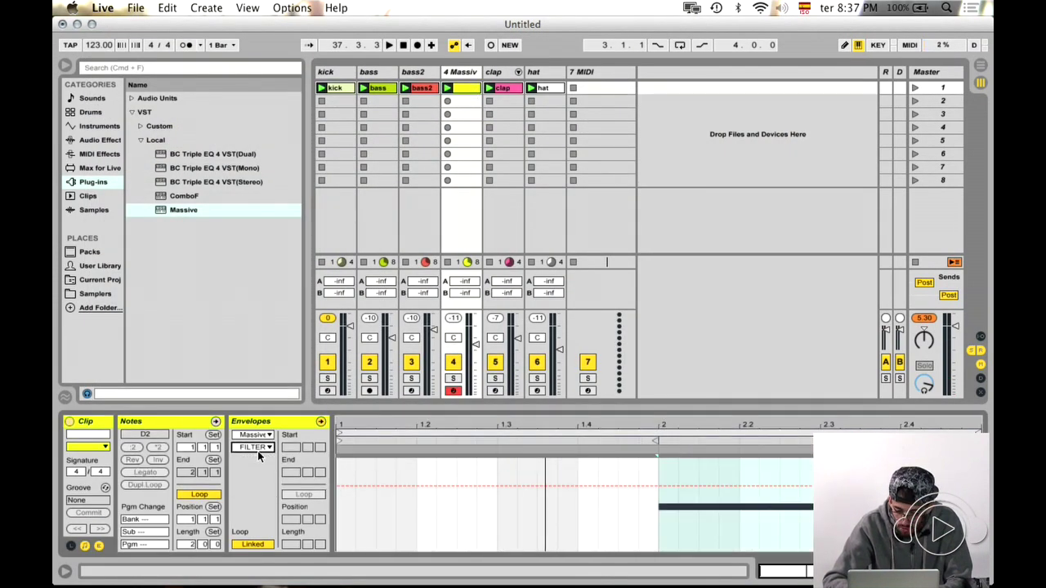
{"action": "left_click", "coordinate": [659, 487]}
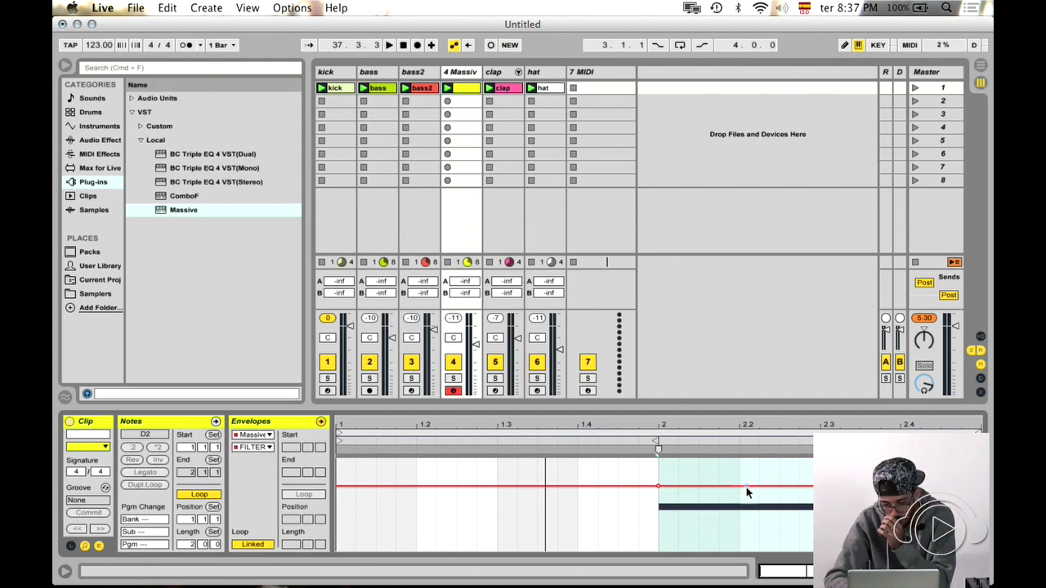
{"action": "left_click_drag", "start_coordinate": [746, 487], "coordinate": [746, 522]}
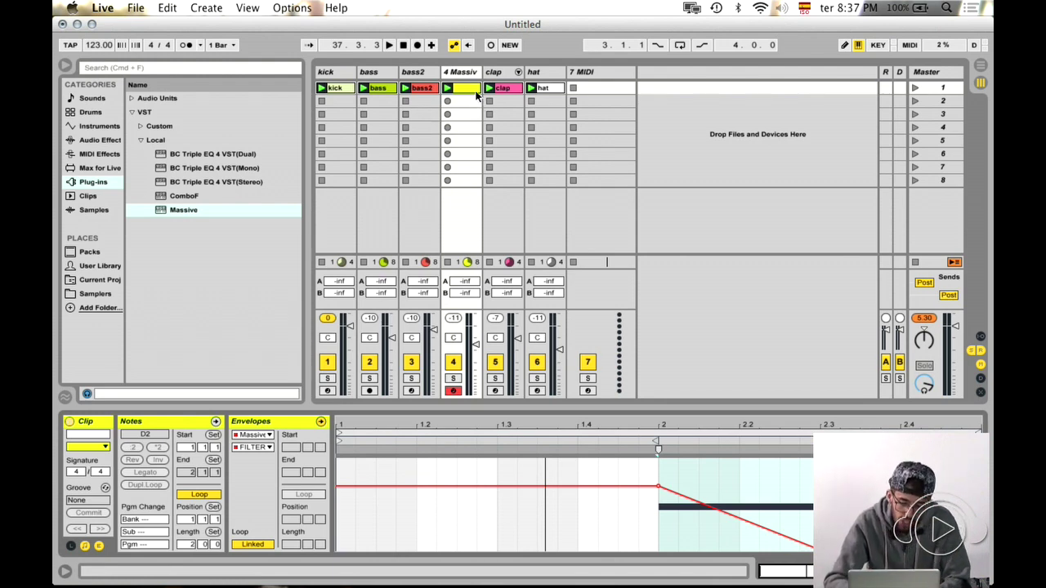
{"action": "key", "text": "space"}
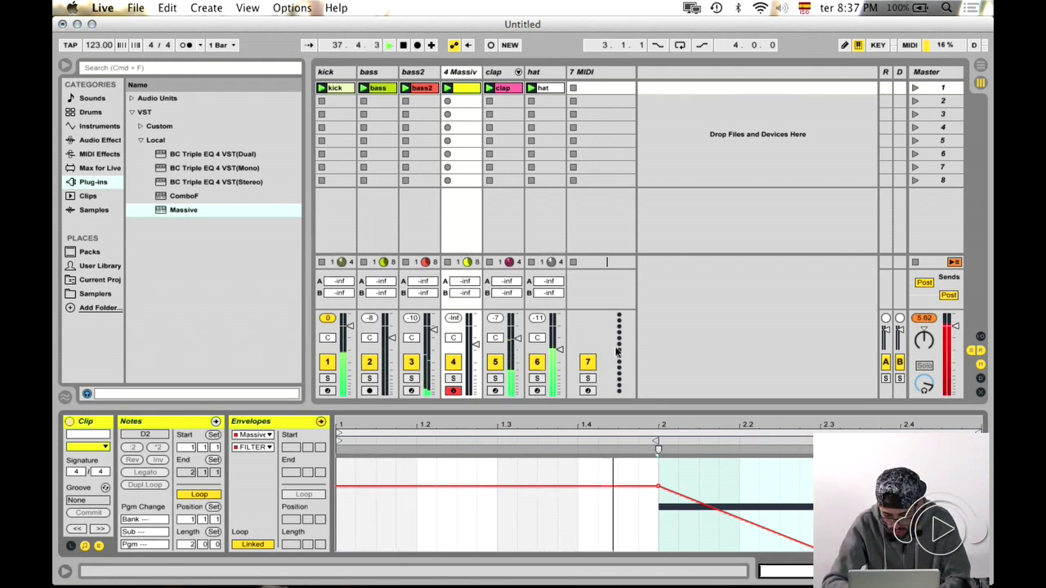
{"action": "key", "text": "space"}
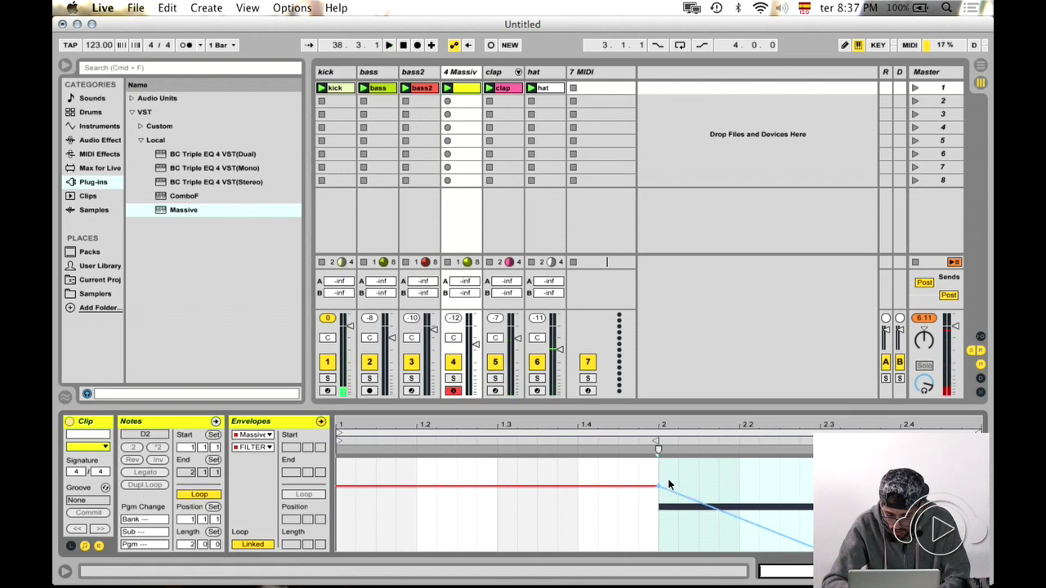
- Raise the filter ramp's starting point at bar 2 to the maximum, raise its end, and play the result
{"action": "mouse_move", "coordinate": [659, 483]}
{"action": "left_mouse_down"}
{"action": "mouse_move", "coordinate": [658, 465]}
{"action": "mouse_move", "coordinate": [661, 491]}
{"action": "left_mouse_up"}
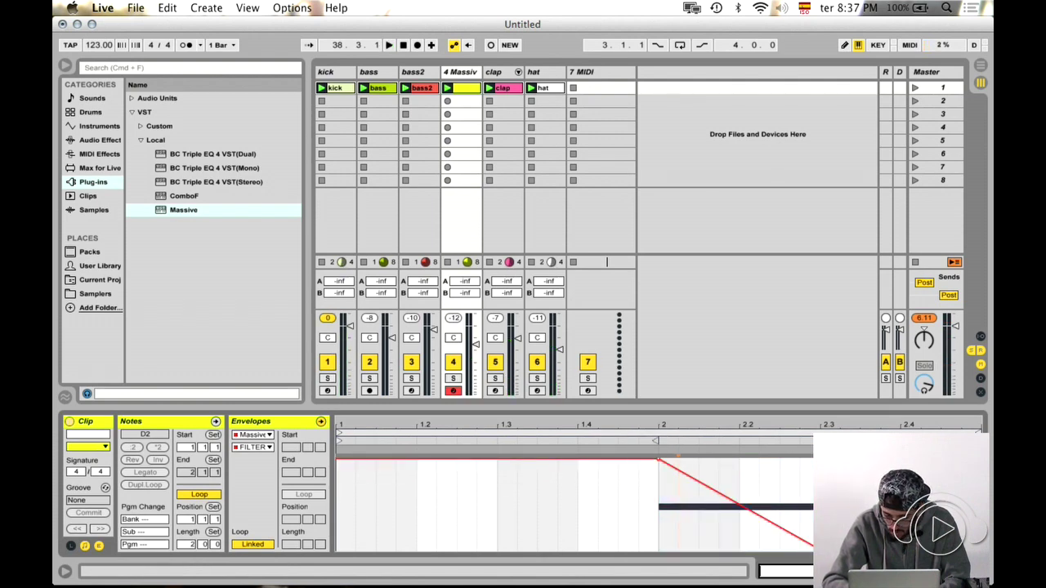
{"action": "key", "text": "space"}
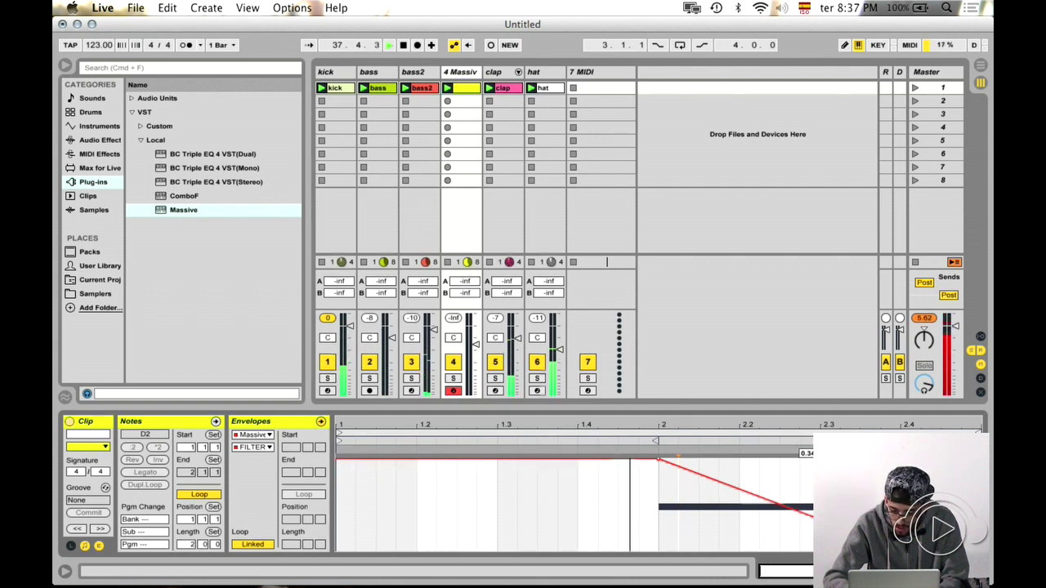
{"action": "key", "text": "space"}
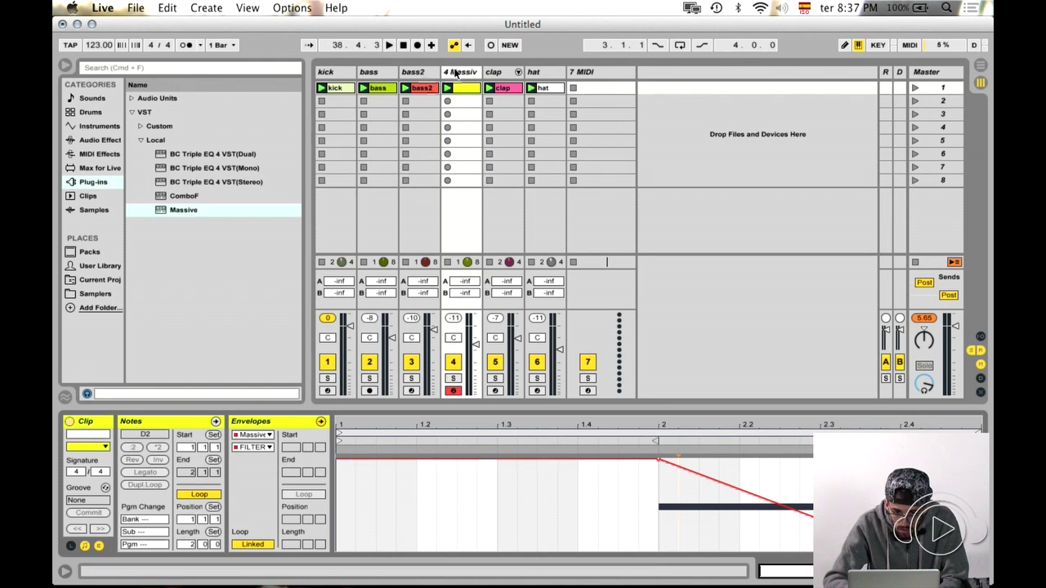
- Insert a new MIDI track directly after the Massive track and show its empty device chain
{"action": "left_click", "coordinate": [456, 71]}
{"action": "key", "text": "super+shift+t"}
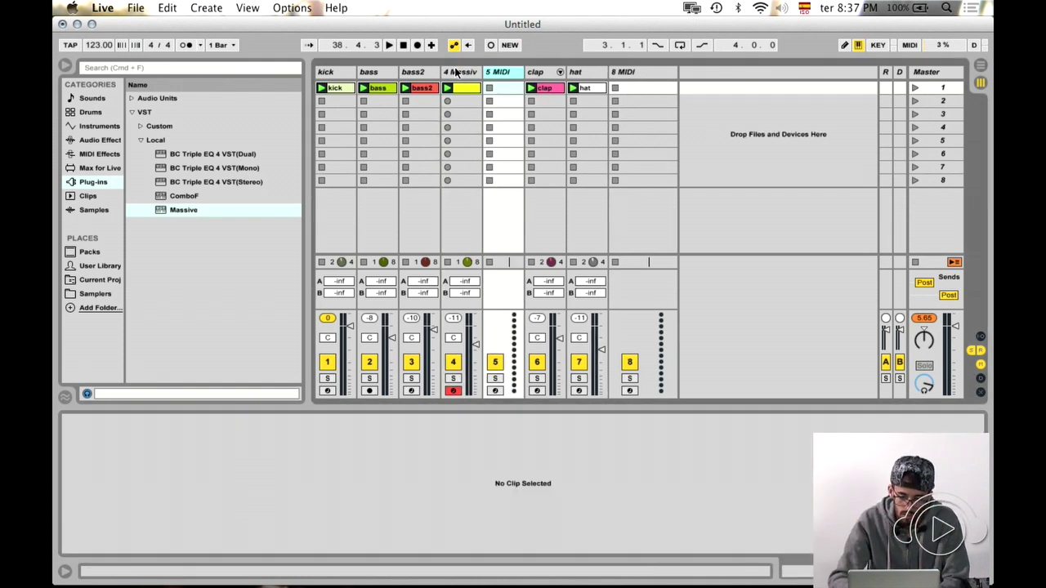
{"action": "double_click", "coordinate": [504, 73]}
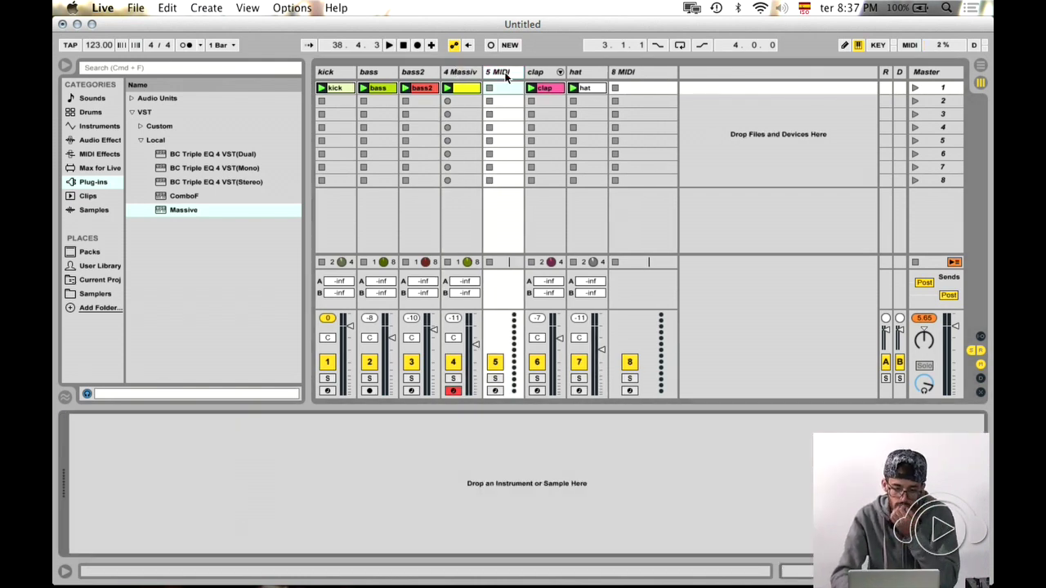
- Look through the Samplers and User Library places and expand the Bass clip folder in the User Library
{"action": "left_click", "coordinate": [94, 293]}
{"action": "scroll", "coordinate": [183, 226], "scroll_direction": "down", "scroll_amount": 5}
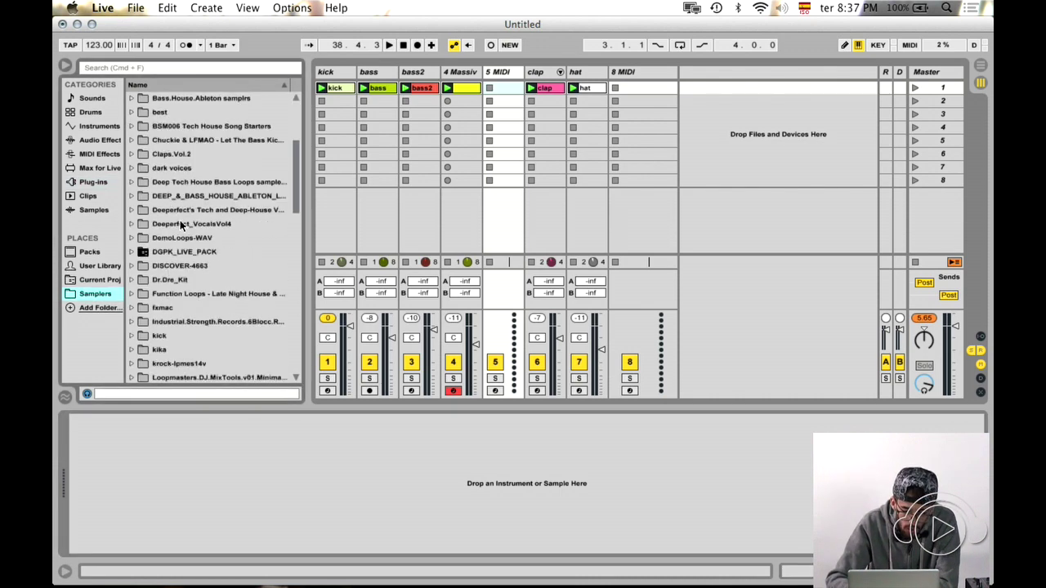
{"action": "scroll", "coordinate": [183, 226], "scroll_direction": "up", "scroll_amount": 4}
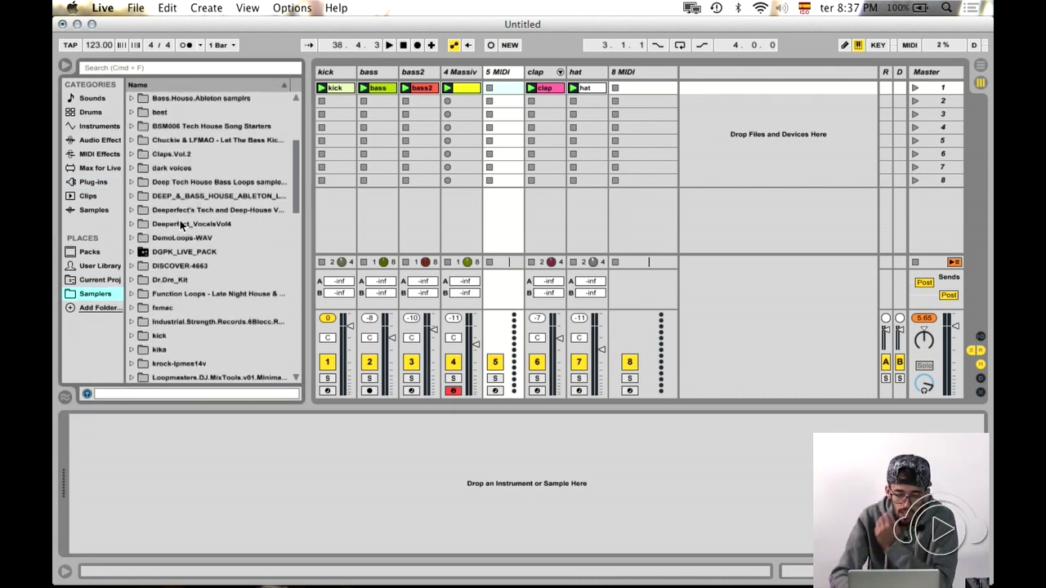
{"action": "left_click", "coordinate": [94, 281]}
{"action": "left_click", "coordinate": [90, 267]}
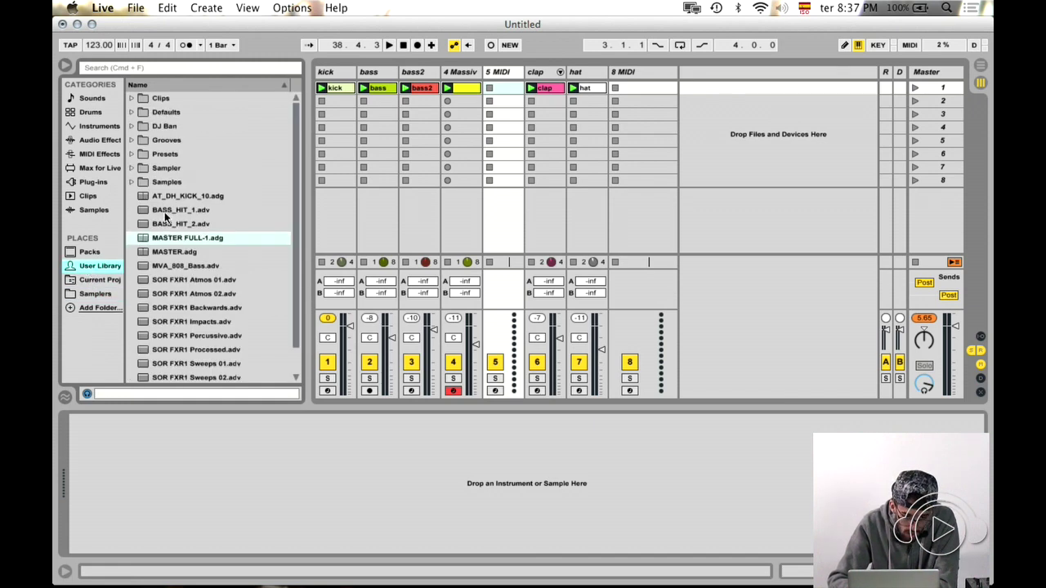
{"action": "left_click", "coordinate": [132, 127]}
{"action": "left_click", "coordinate": [140, 142]}
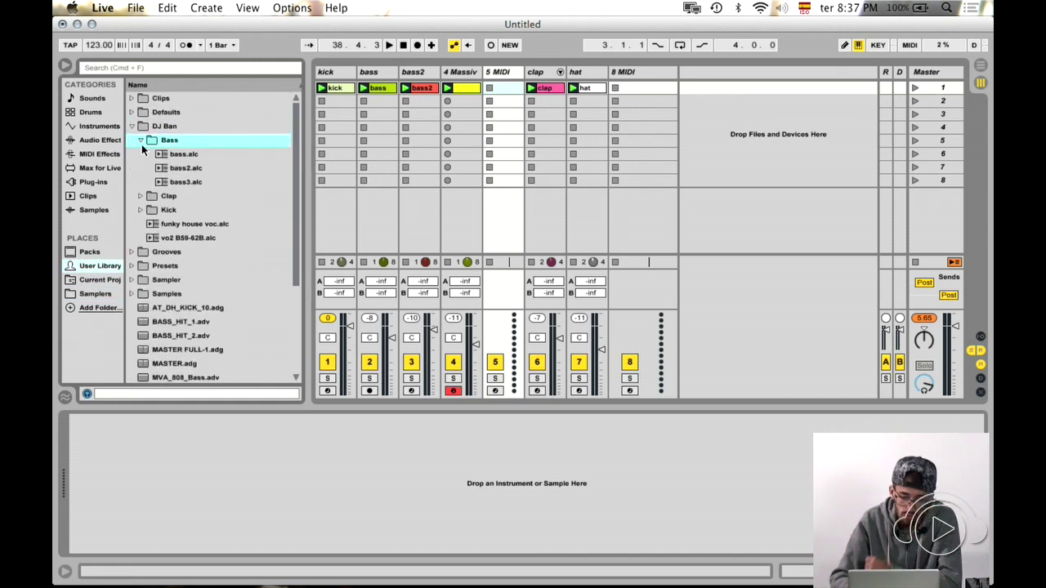
- Preview the saved bass clips and load bass2.alc as a sampled instrument on the new MIDI track
{"action": "left_click", "coordinate": [170, 156]}
{"action": "key", "text": "Down"}
{"action": "key", "text": "Down"}
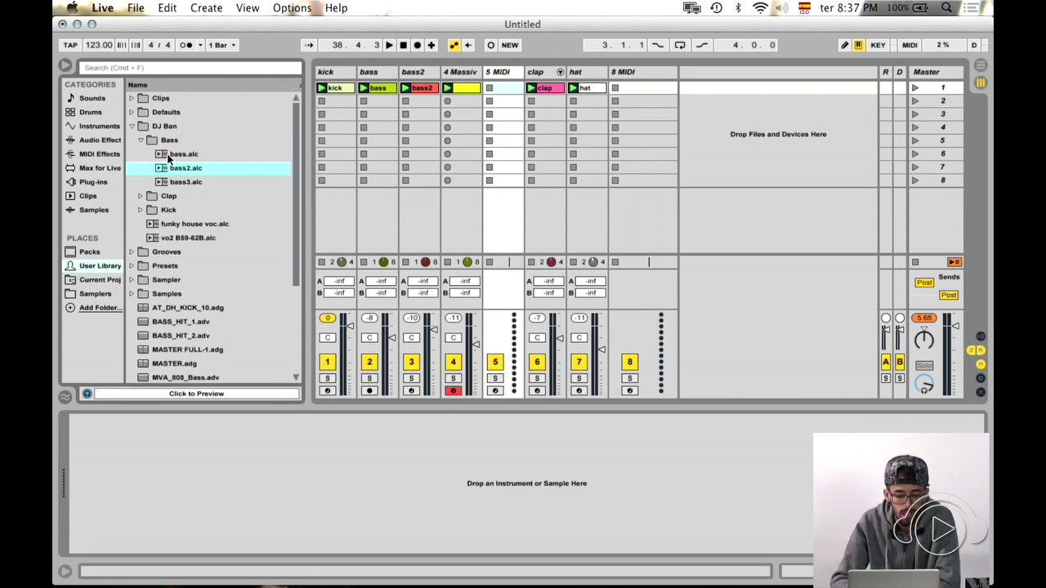
{"action": "key", "text": "Up"}
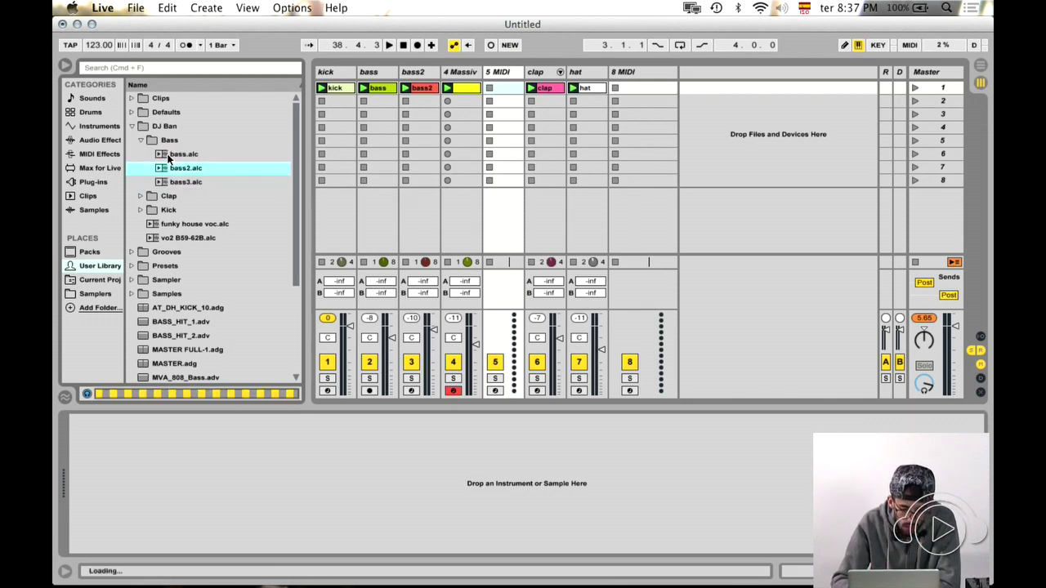
{"action": "left_click", "coordinate": [495, 80]}
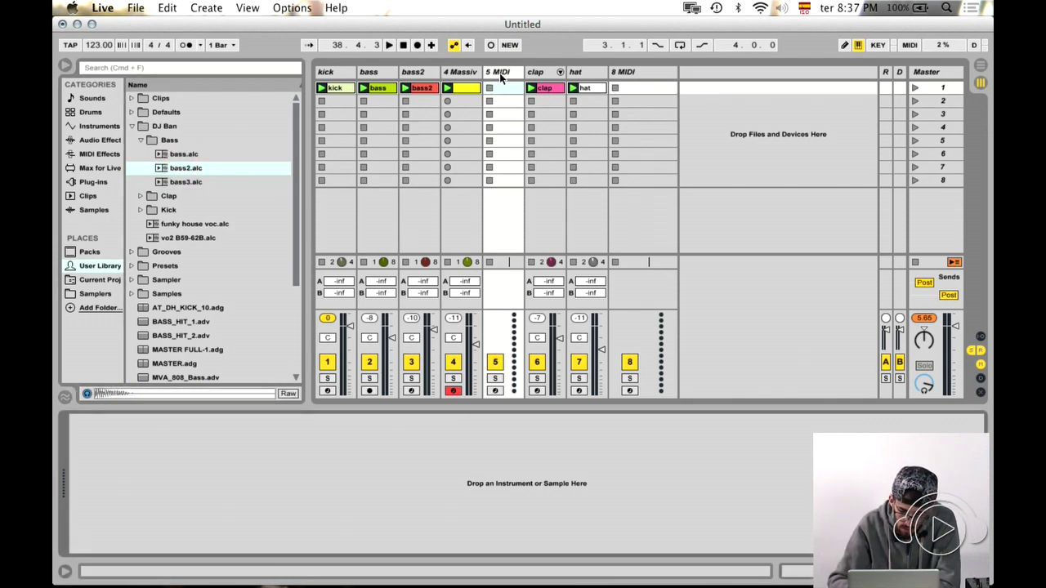
{"action": "left_click_drag", "start_coordinate": [184, 167], "coordinate": [385, 477]}
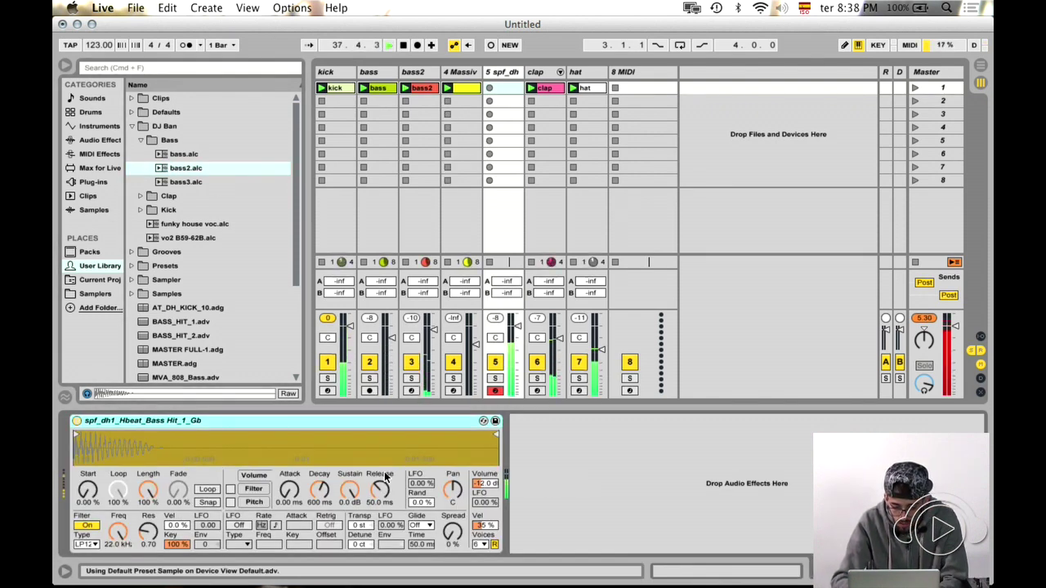
- Try the bass hit in different keyboard octaves, lower its track fader, and set the sampler's volume to -8.00 dB
{"action": "key", "text": "z"}
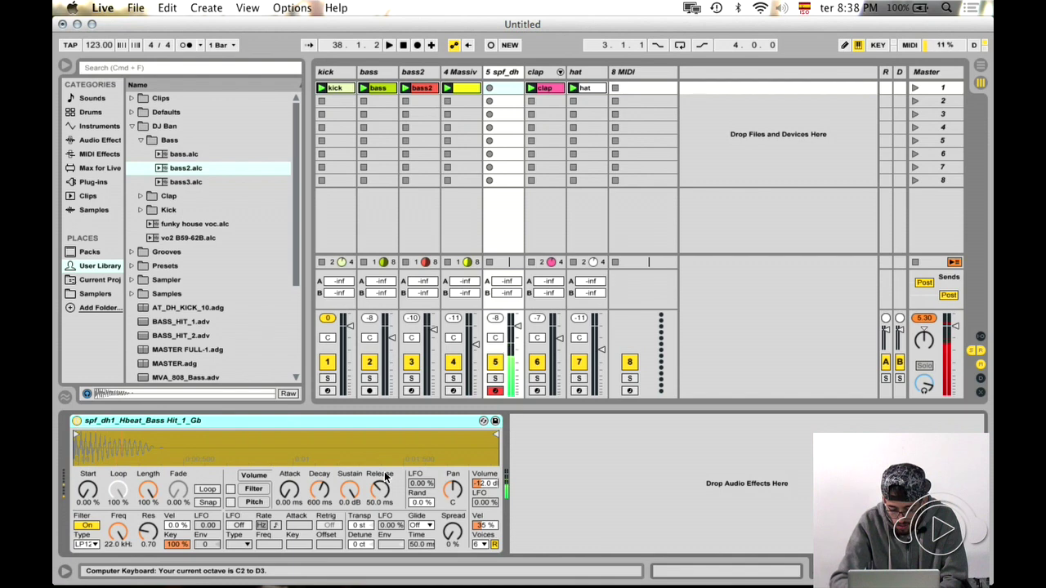
{"action": "key", "text": "x"}
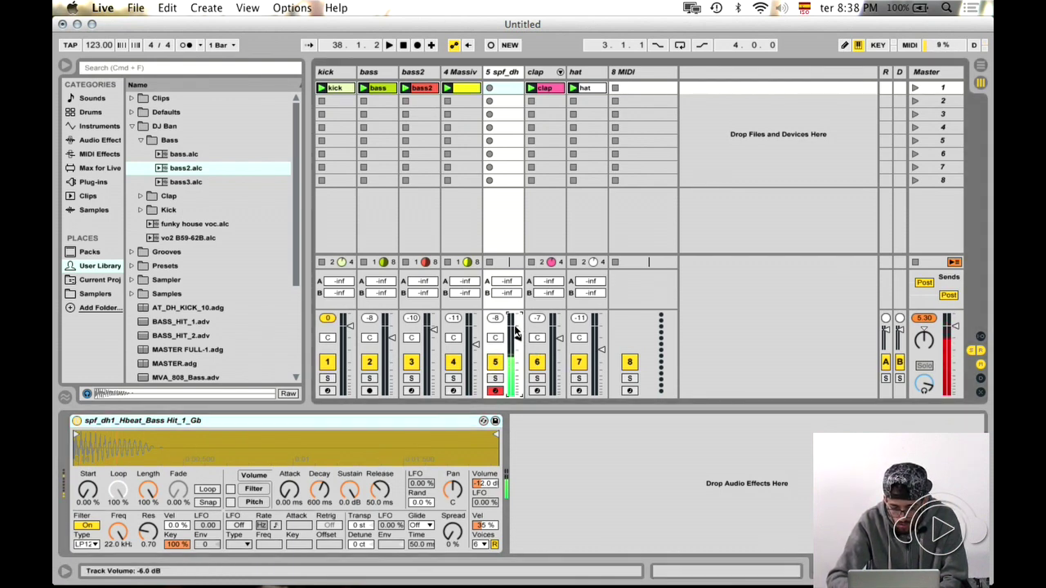
{"action": "left_click_drag", "start_coordinate": [484, 485], "coordinate": [487, 488]}
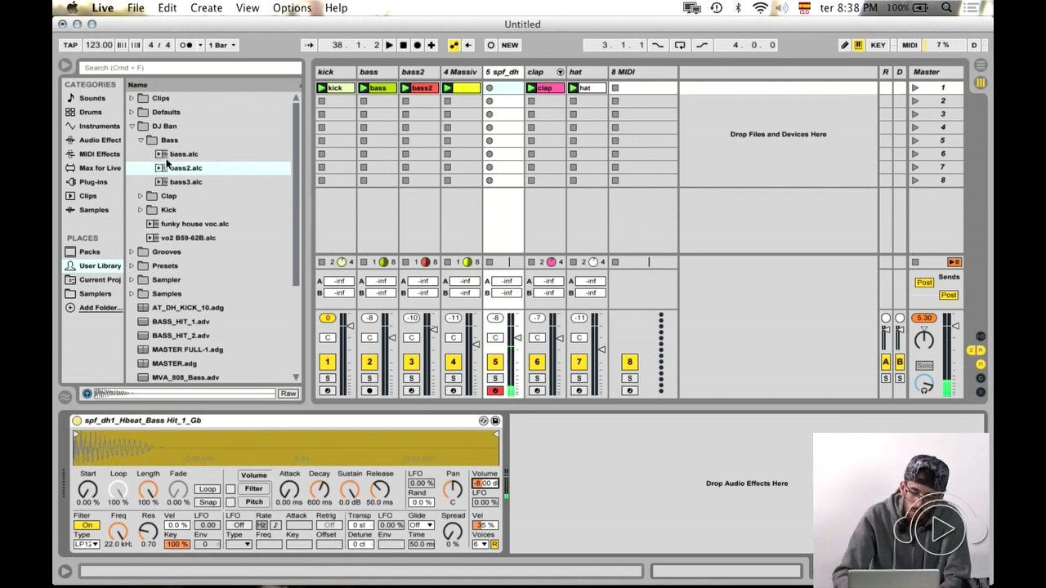
{"action": "left_click", "coordinate": [90, 295]}
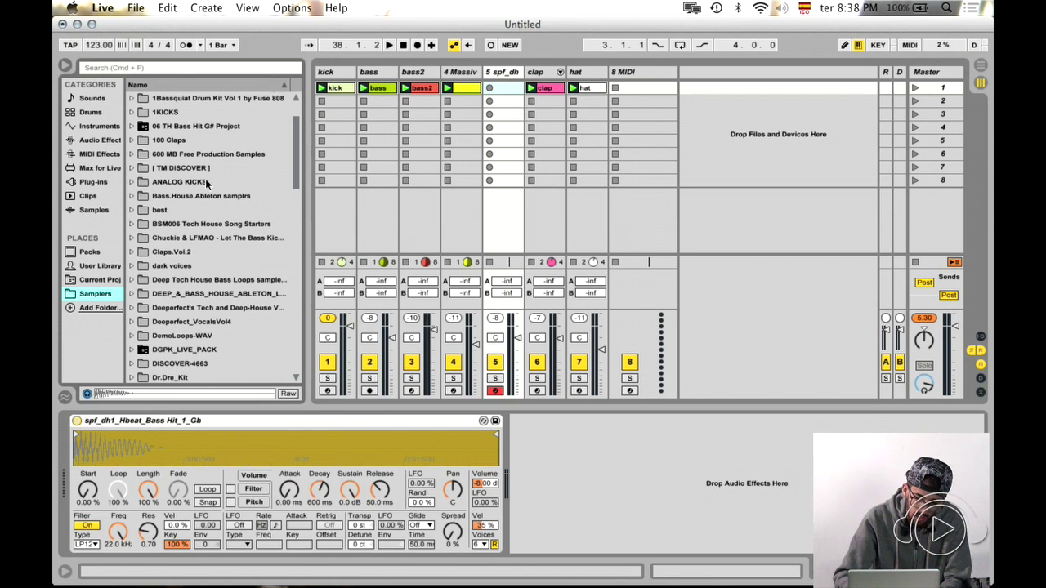
{"action": "left_click", "coordinate": [90, 267]}
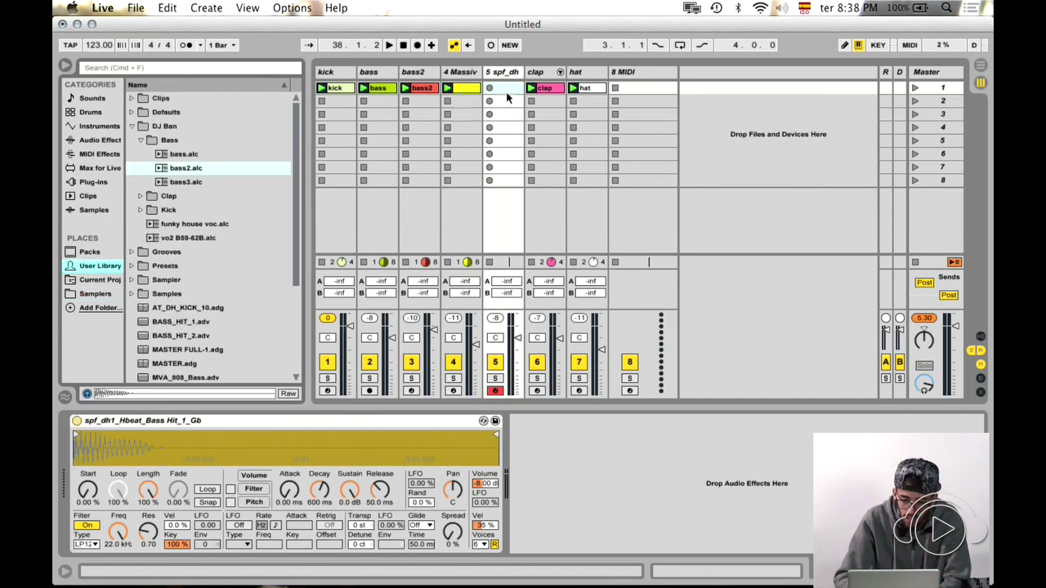
- Create a MIDI clip on the bass hit track, set its length to 2 bars and place a sixteenth C3 note at 1.2.3
{"action": "key", "text": "super+shift+m"}
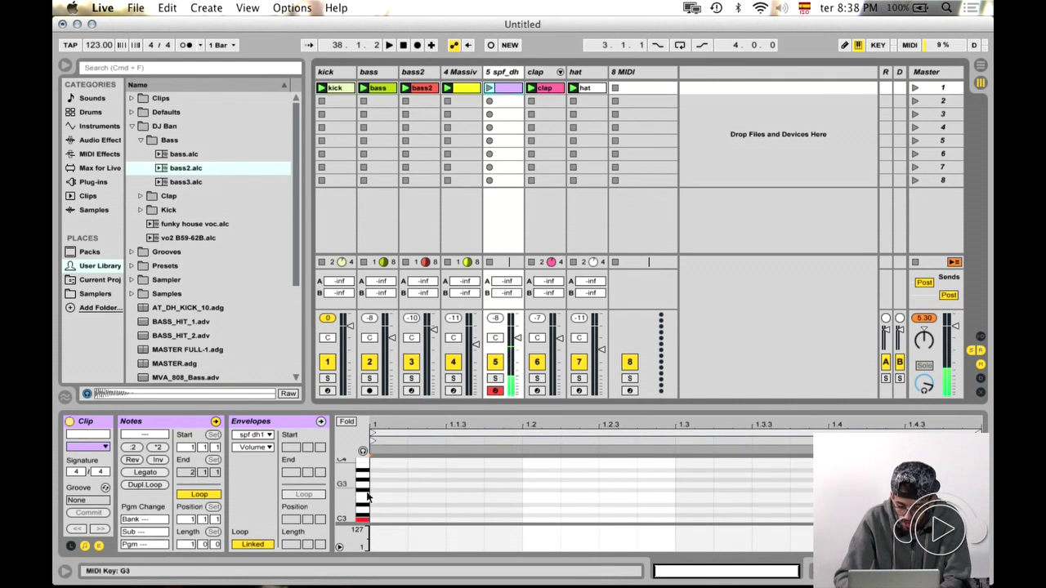
{"action": "double_click", "coordinate": [545, 522]}
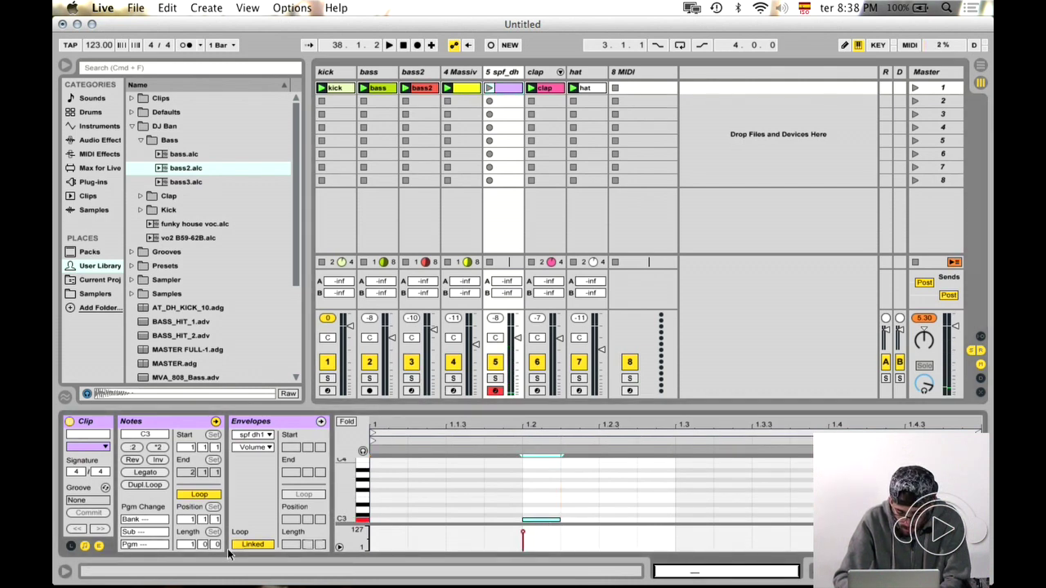
{"action": "type", "text": "2"}
{"action": "key", "text": "Tab"}
{"action": "key", "text": "Tab"}
{"action": "left_click_drag", "start_coordinate": [465, 521], "coordinate": [583, 521]}
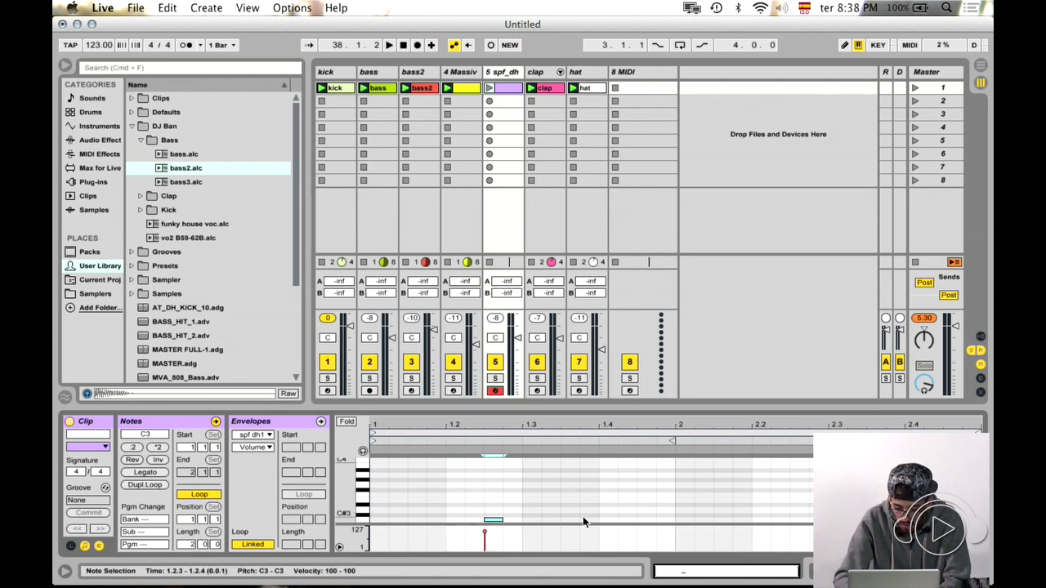
- Play the clip with the beat, move its C3 note to 1.3.4 and add an eighth-long C3 note at 1.4.3
{"action": "left_click", "coordinate": [490, 88]}
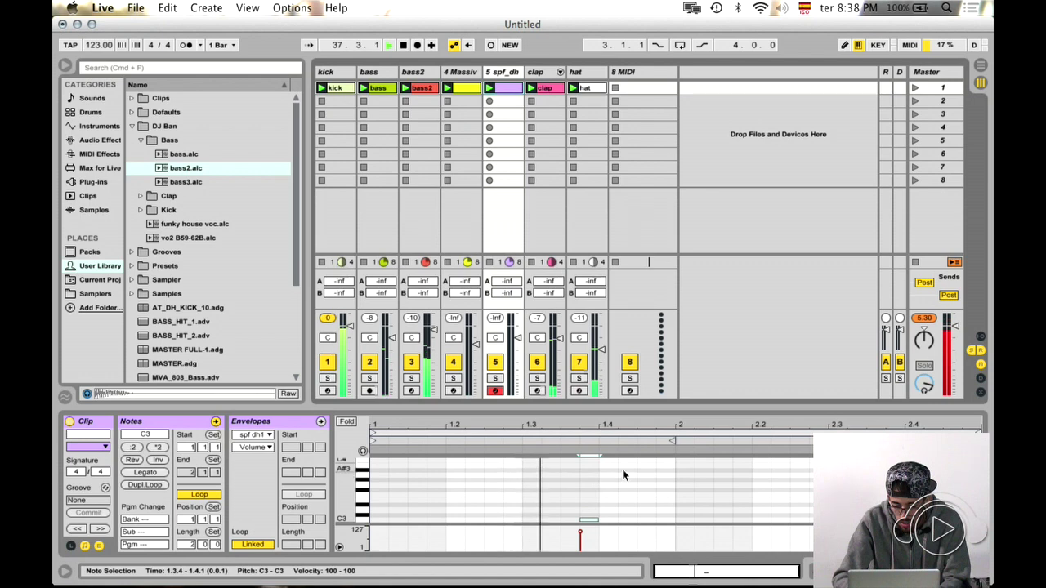
{"action": "left_click", "coordinate": [617, 500]}
{"action": "left_click_drag", "start_coordinate": [590, 521], "coordinate": [675, 521]}
{"action": "key", "text": "space"}
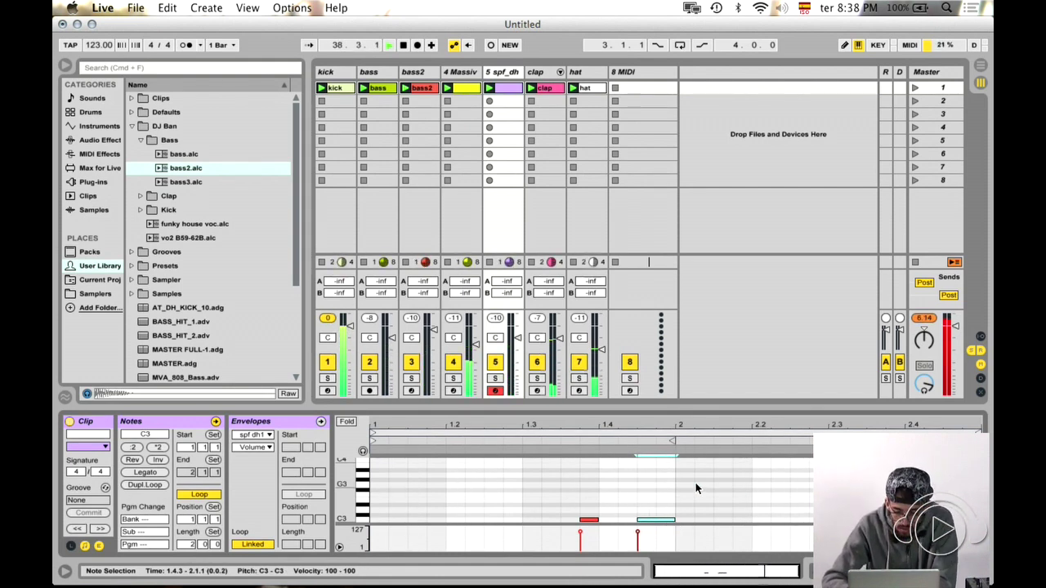
- Rename the first Massive track and its clip as bass3
{"action": "left_click", "coordinate": [504, 76]}
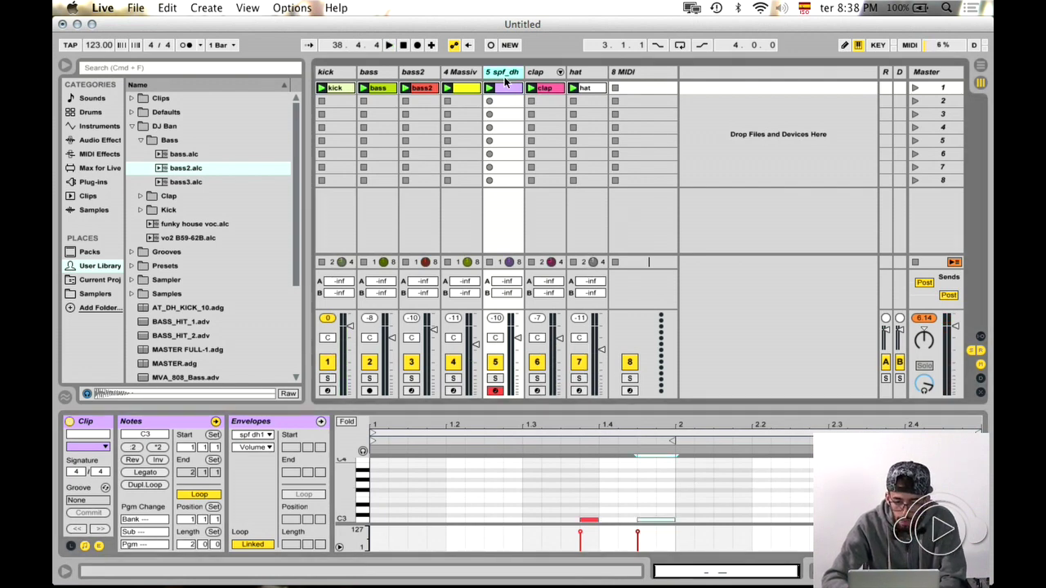
{"action": "left_click", "coordinate": [463, 74]}
{"action": "key", "text": "super+r"}
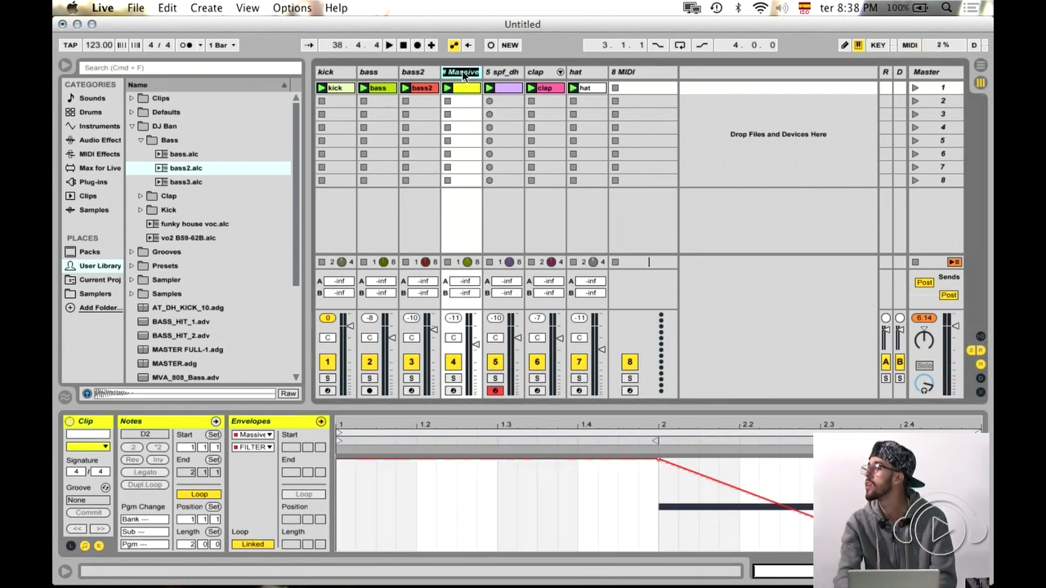
{"action": "type", "text": "h"}
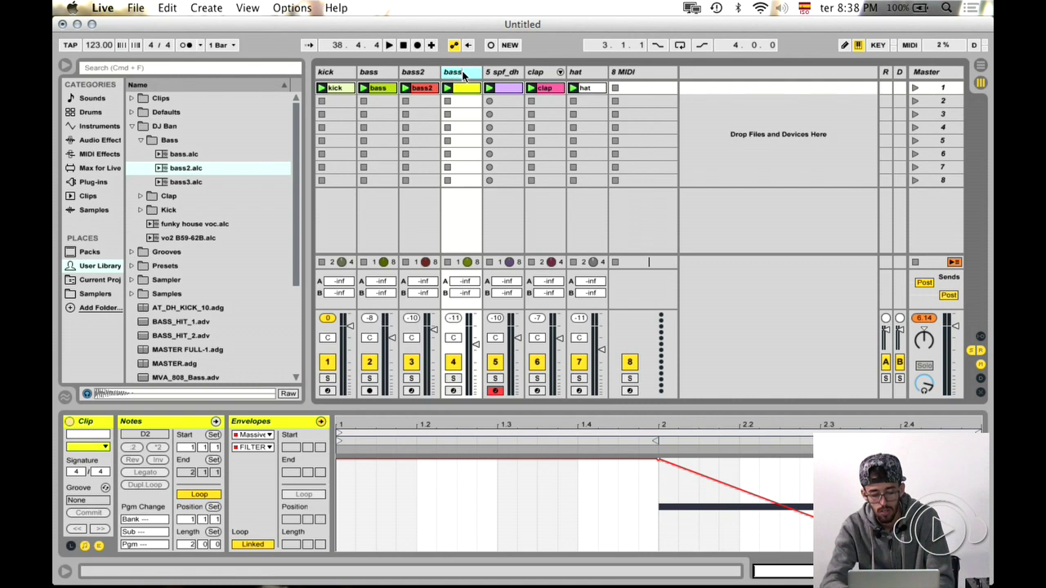
{"action": "key", "text": "Return"}
{"action": "left_click", "coordinate": [467, 88]}
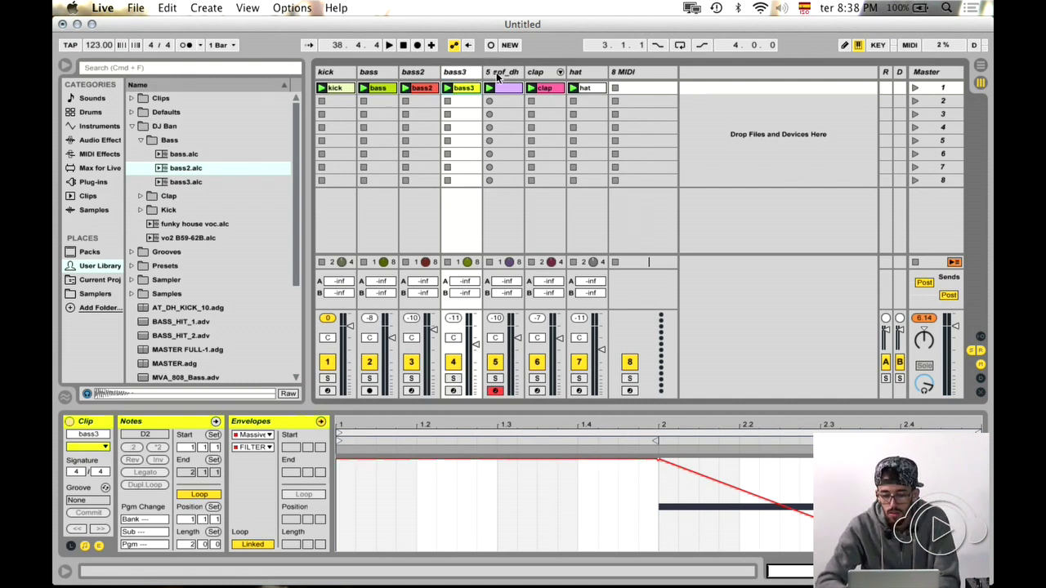
{"action": "left_click", "coordinate": [497, 76]}
{"action": "left_click", "coordinate": [467, 74]}
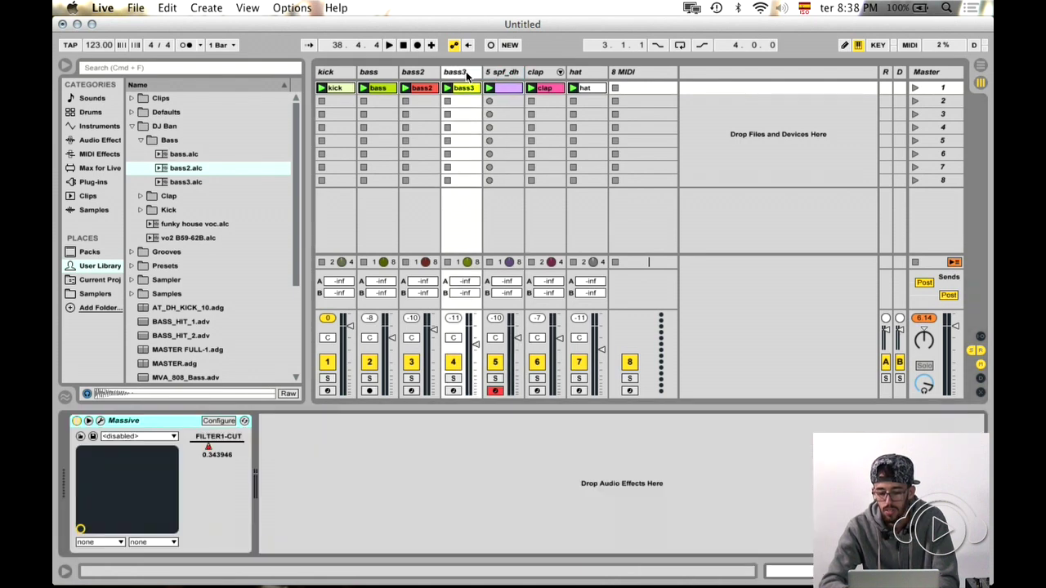
{"action": "left_click", "coordinate": [467, 88]}
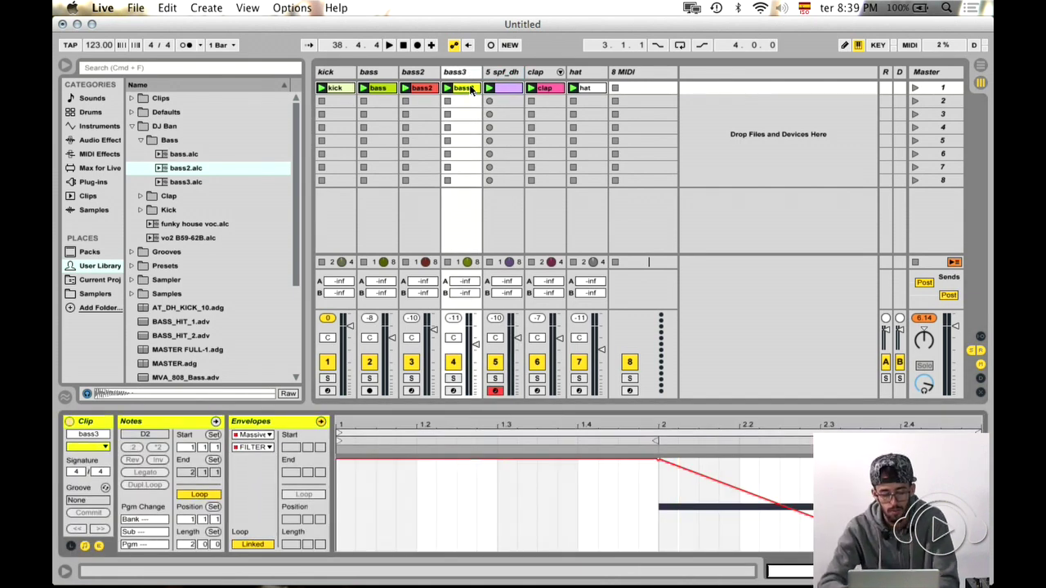
{"action": "left_click", "coordinate": [512, 74]}
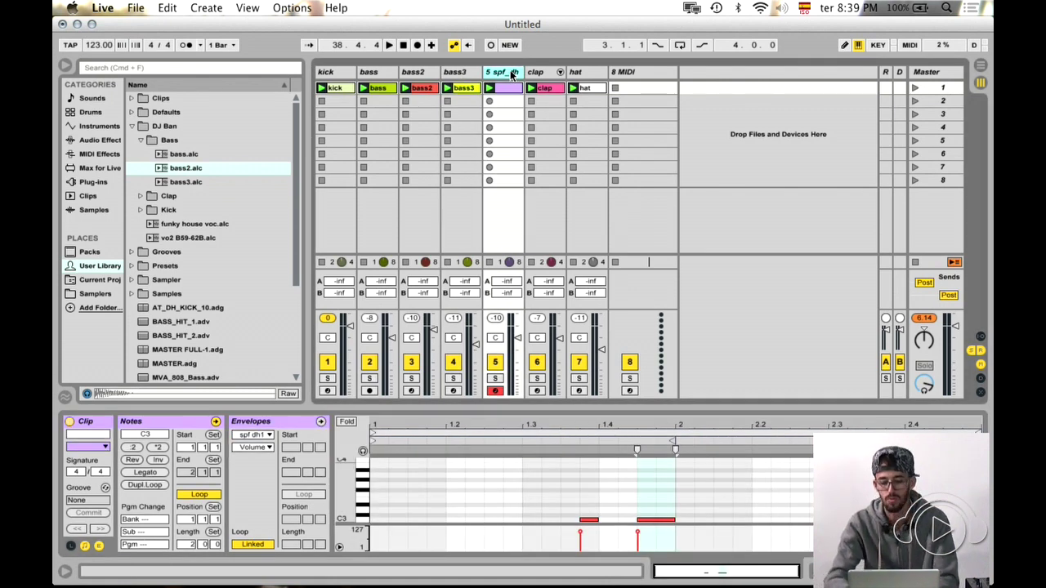
- Narrow the bass, bass2 and bass3 track columns to save room in the session view
{"action": "left_click", "coordinate": [396, 75]}
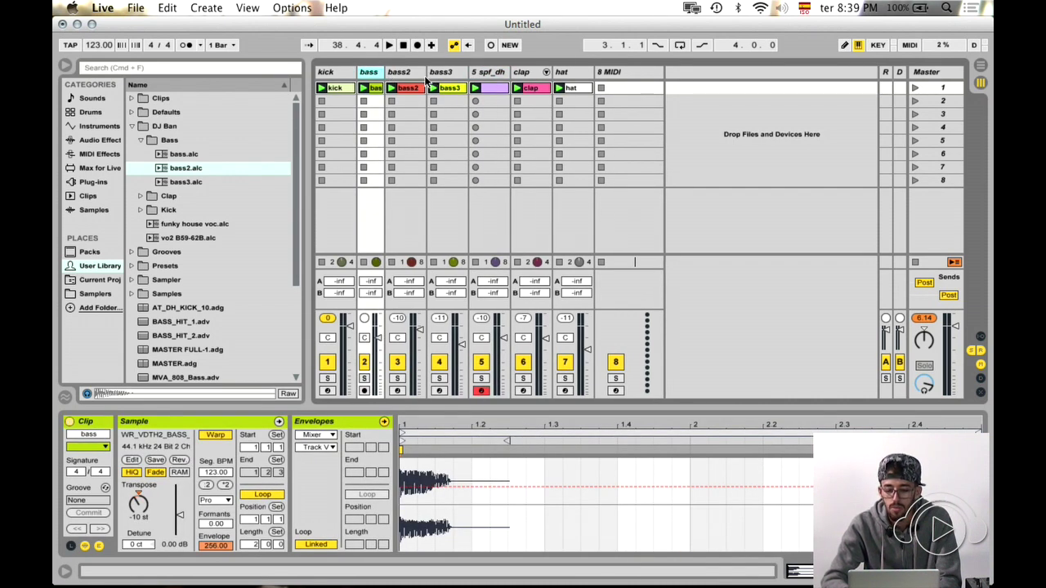
{"action": "left_click", "coordinate": [417, 75]}
{"action": "left_click", "coordinate": [426, 72]}
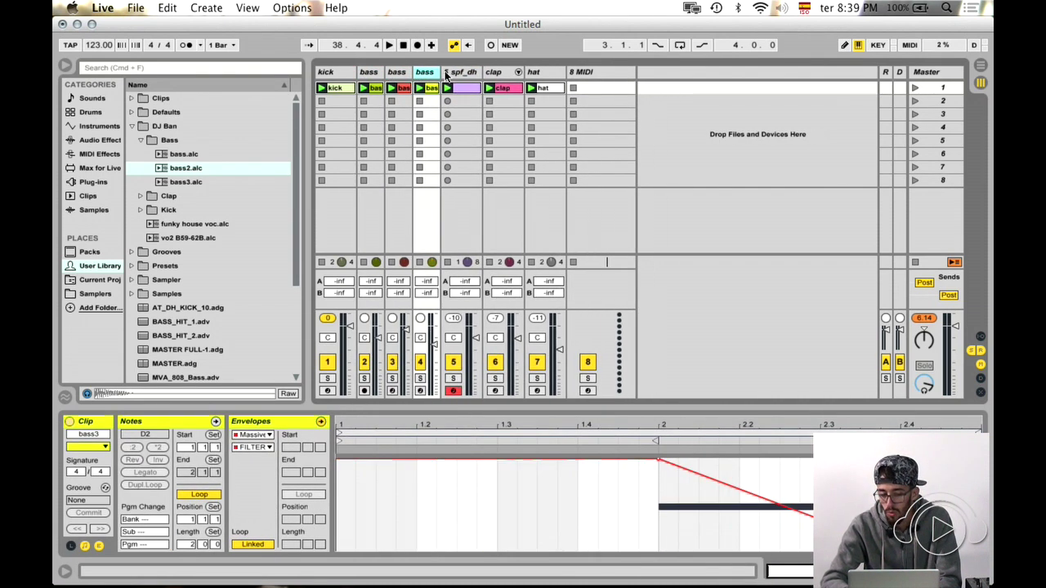
- Insert a MIDI track after the kick track and load the Kick-808.aif drum hit on it as a sampled instrument
{"action": "left_click", "coordinate": [348, 75]}
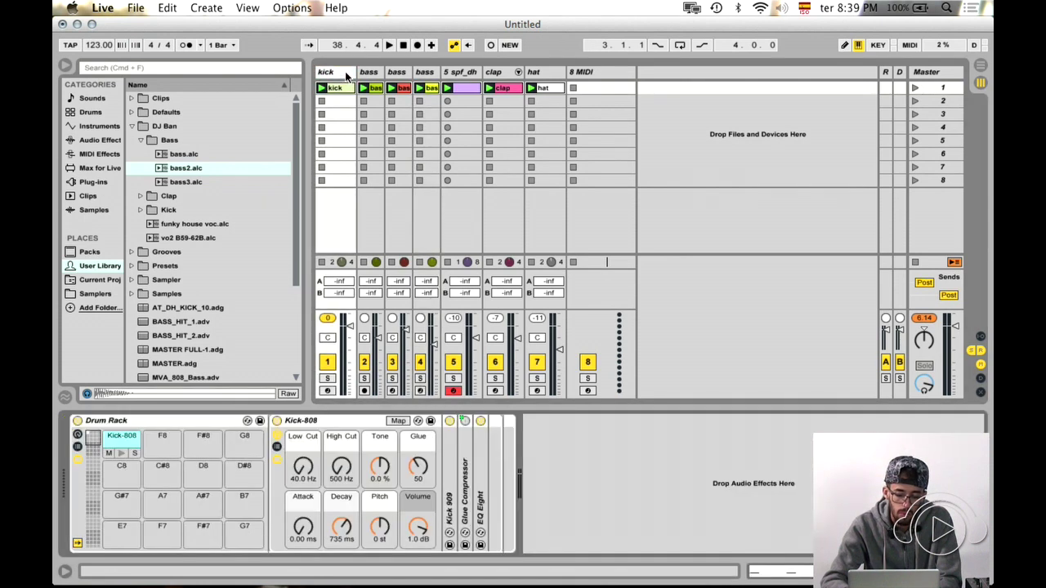
{"action": "key", "text": "super+shift+t"}
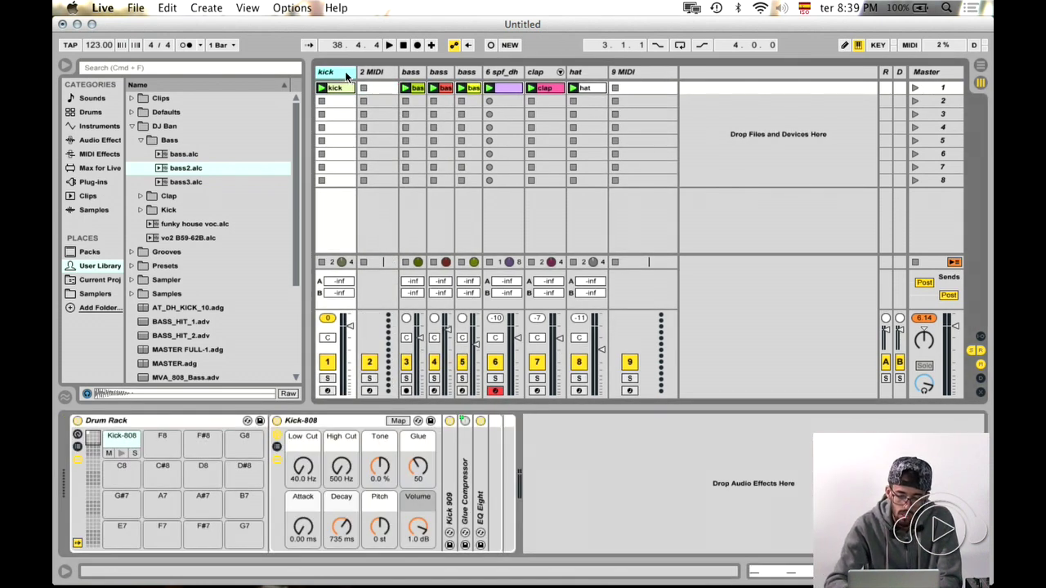
{"action": "left_click", "coordinate": [88, 114]}
{"action": "left_click", "coordinate": [132, 99]}
{"action": "left_click", "coordinate": [139, 238]}
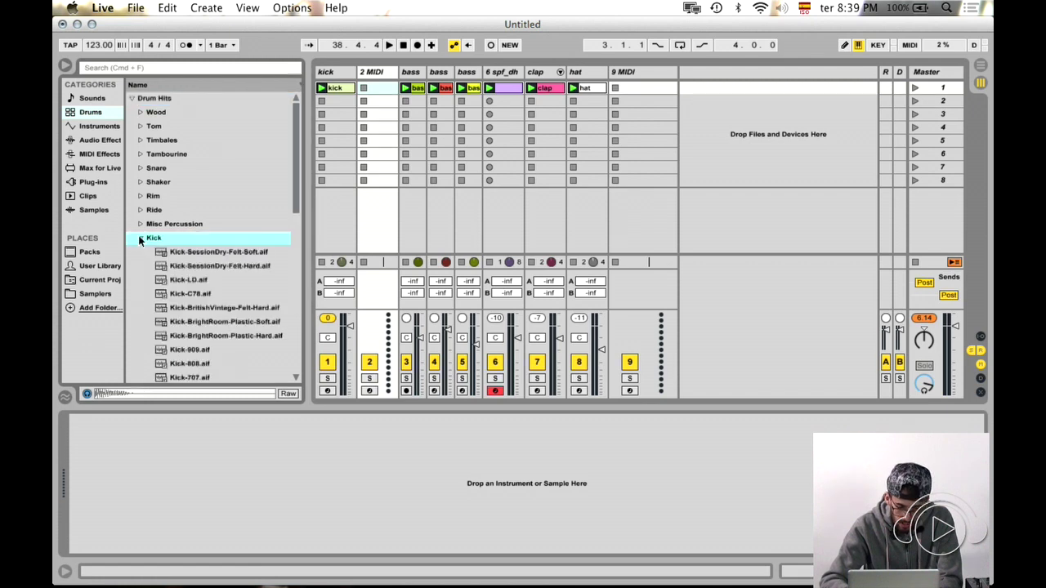
{"action": "scroll", "coordinate": [138, 235], "scroll_direction": "down", "scroll_amount": 5}
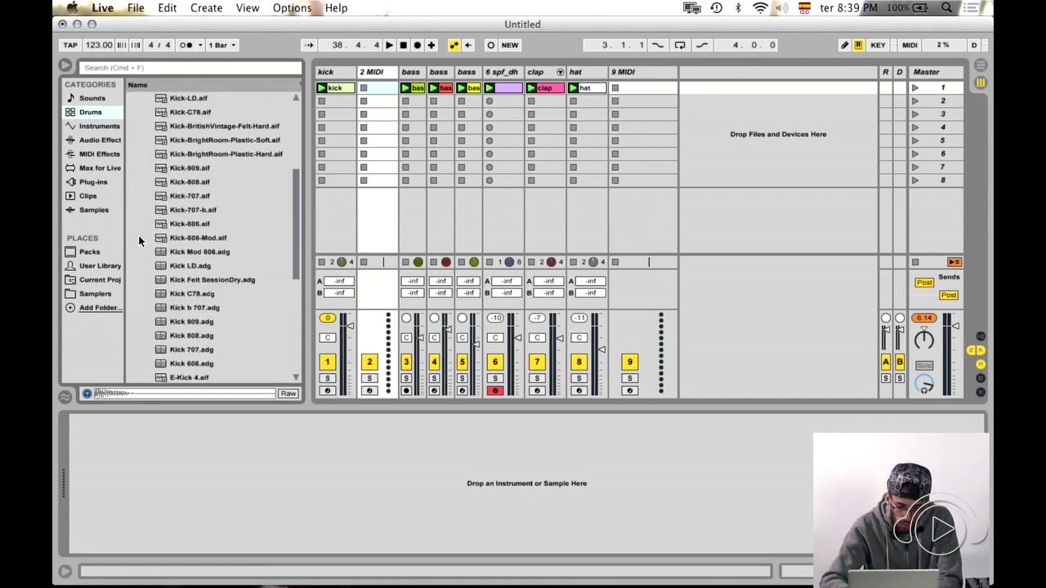
{"action": "left_click", "coordinate": [184, 181]}
{"action": "left_click_drag", "start_coordinate": [196, 185], "coordinate": [361, 455]}
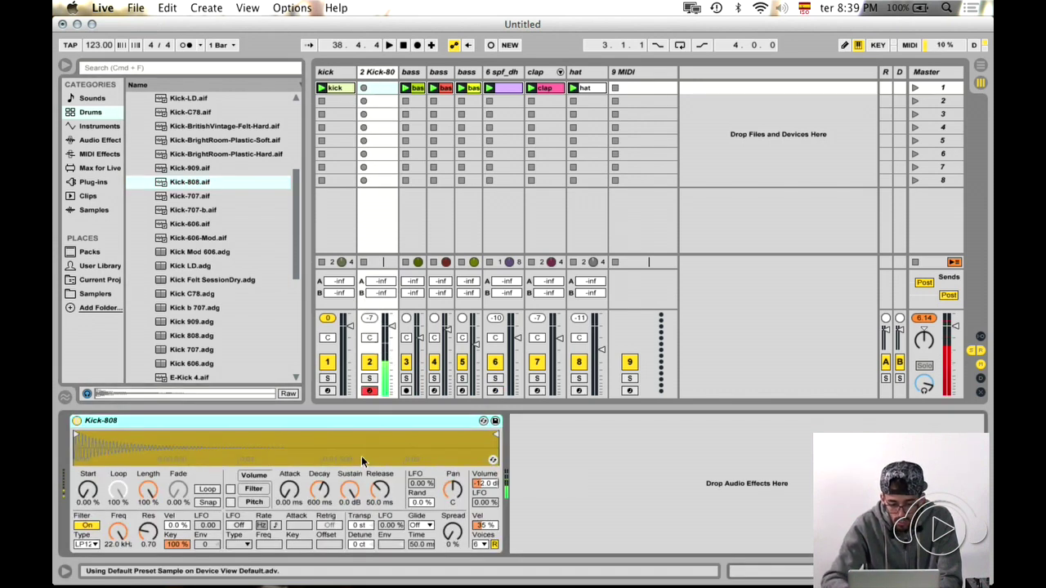
- Try a 17.0 ms attack on the Kick-808 sampler and delete its track
{"action": "left_click_drag", "start_coordinate": [295, 495], "coordinate": [295, 496]}
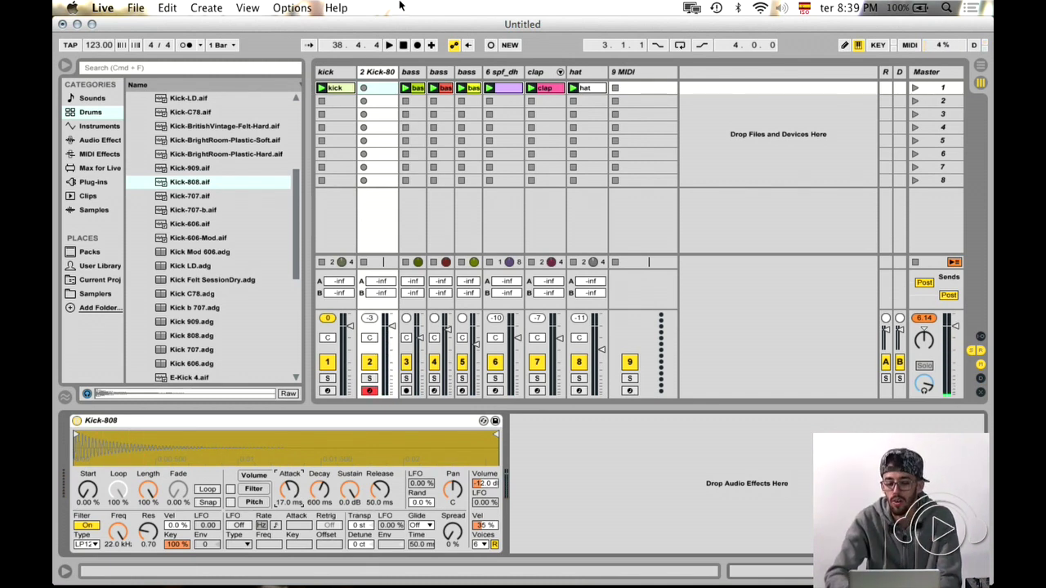
{"action": "left_click", "coordinate": [380, 74]}
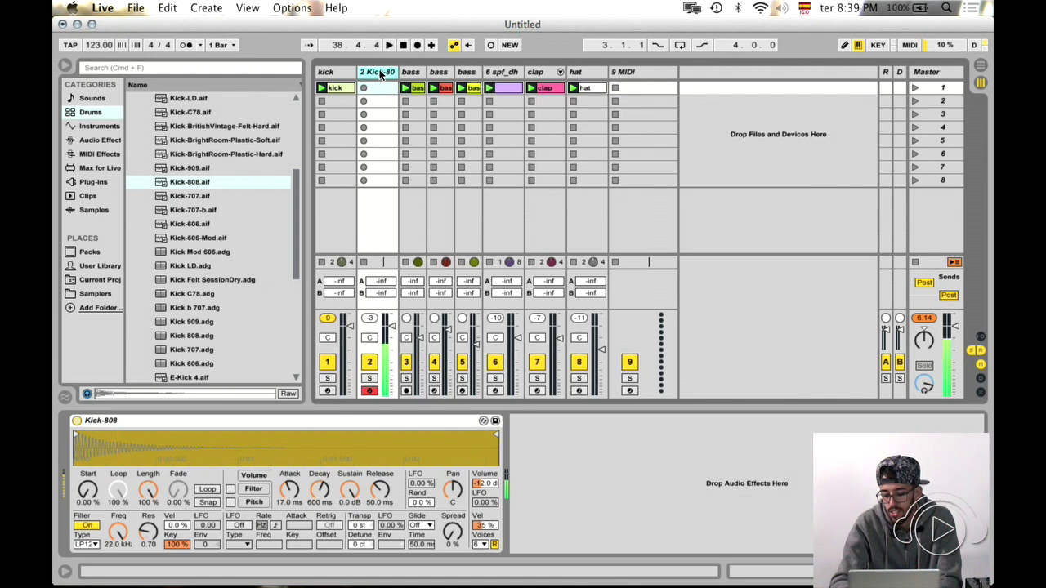
{"action": "key", "text": "Delete"}
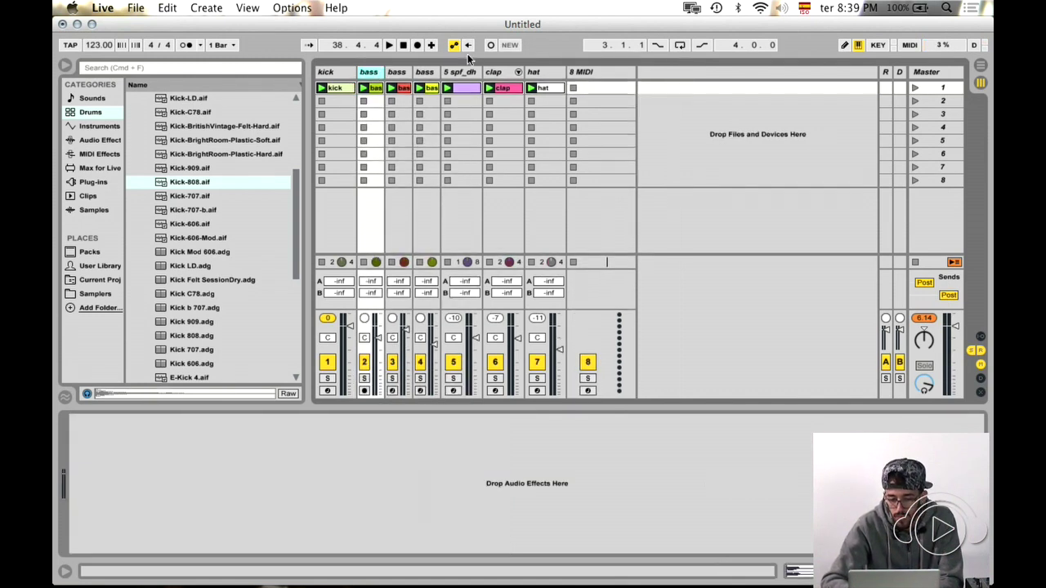
- Rename the sampled bass hit track and its clip as bass3
{"action": "left_click", "coordinate": [460, 72]}
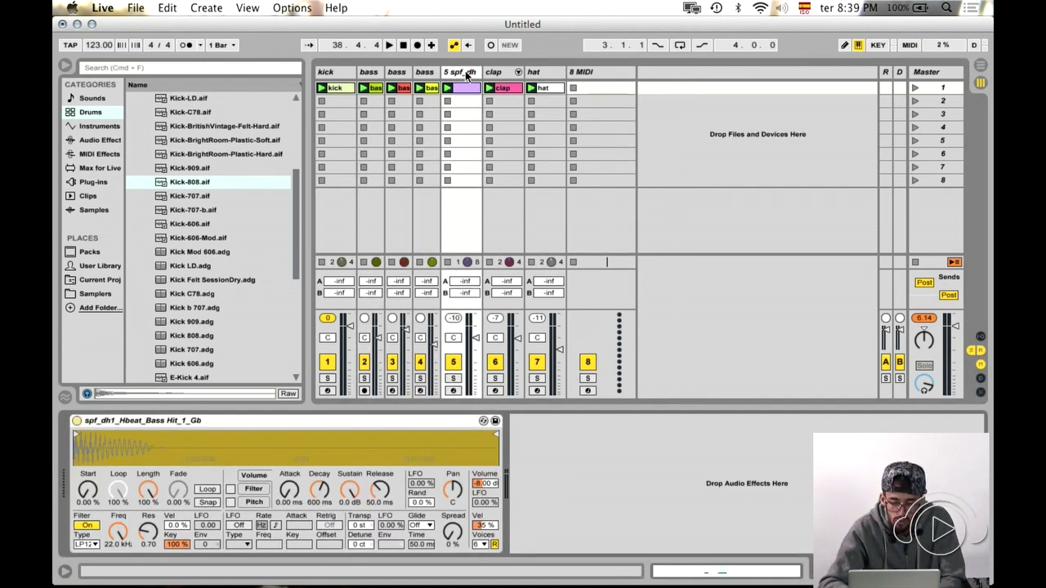
{"action": "key", "text": "super+r"}
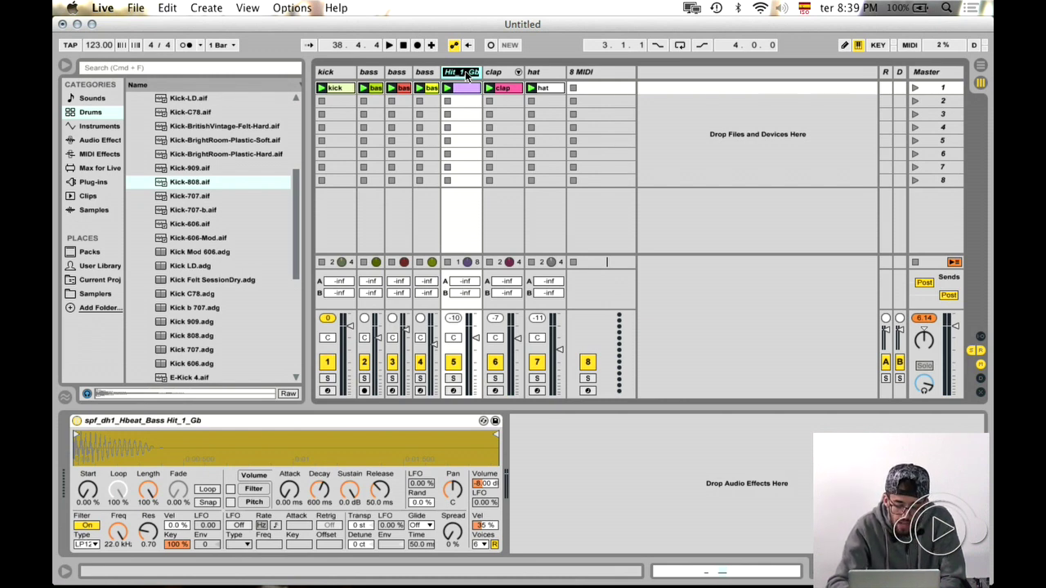
{"action": "type", "text": "bass3"}
{"action": "key", "text": "Return"}
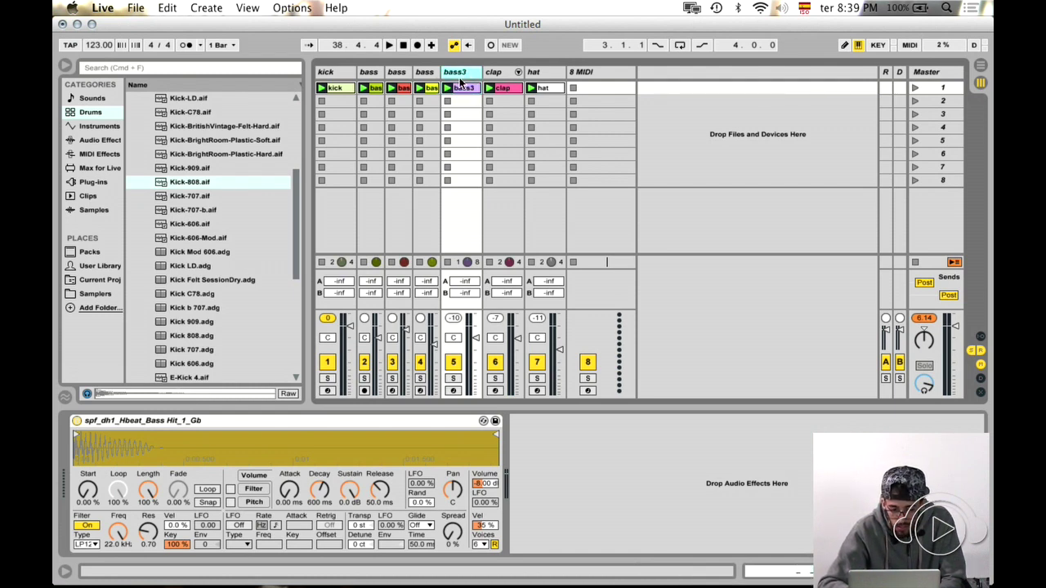
- Insert a MIDI track directly after the bass hit track and load the Massive VST instrument on it
{"action": "key", "text": "super+shift+t"}
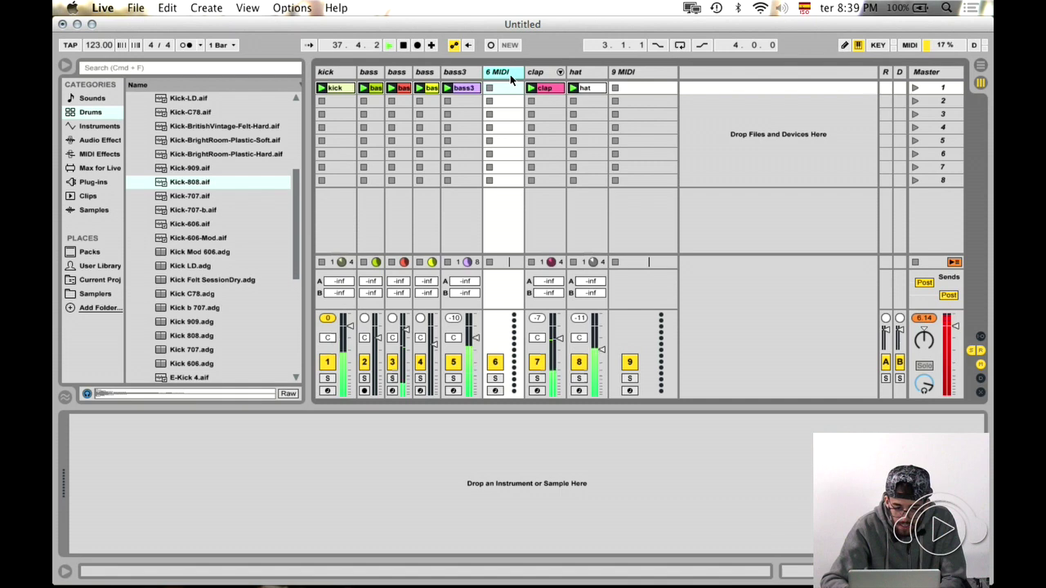
{"action": "left_click", "coordinate": [181, 156]}
{"action": "key", "text": "Left"}
{"action": "key", "text": "Left"}
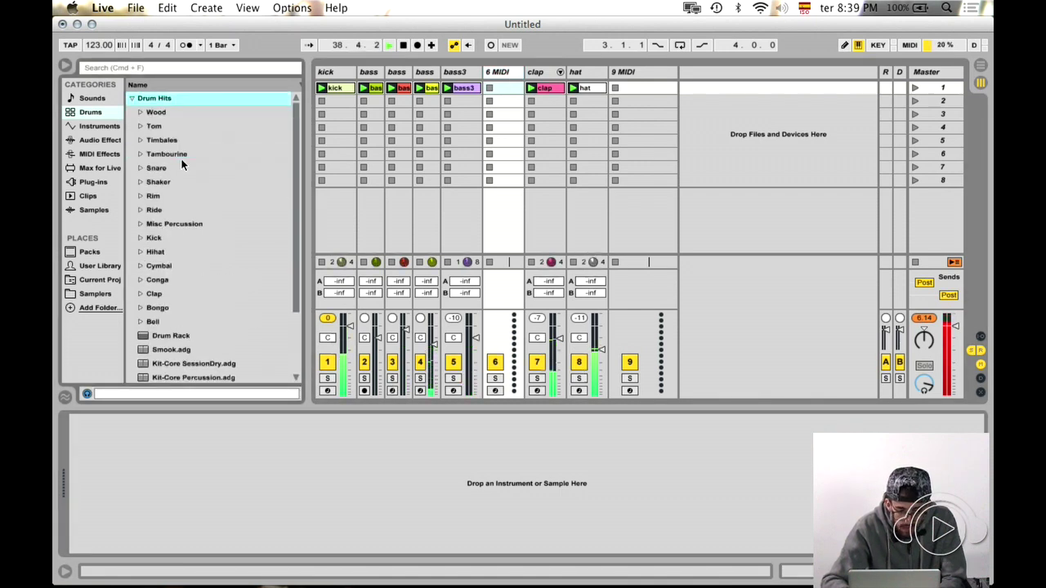
{"action": "left_click", "coordinate": [95, 293]}
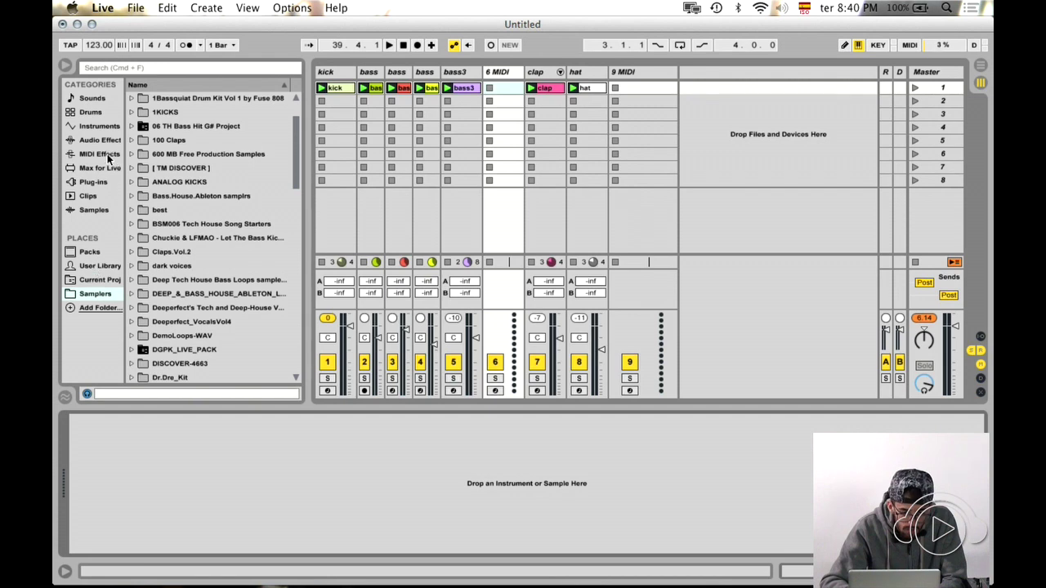
{"action": "left_click", "coordinate": [93, 182]}
{"action": "double_click", "coordinate": [171, 209]}
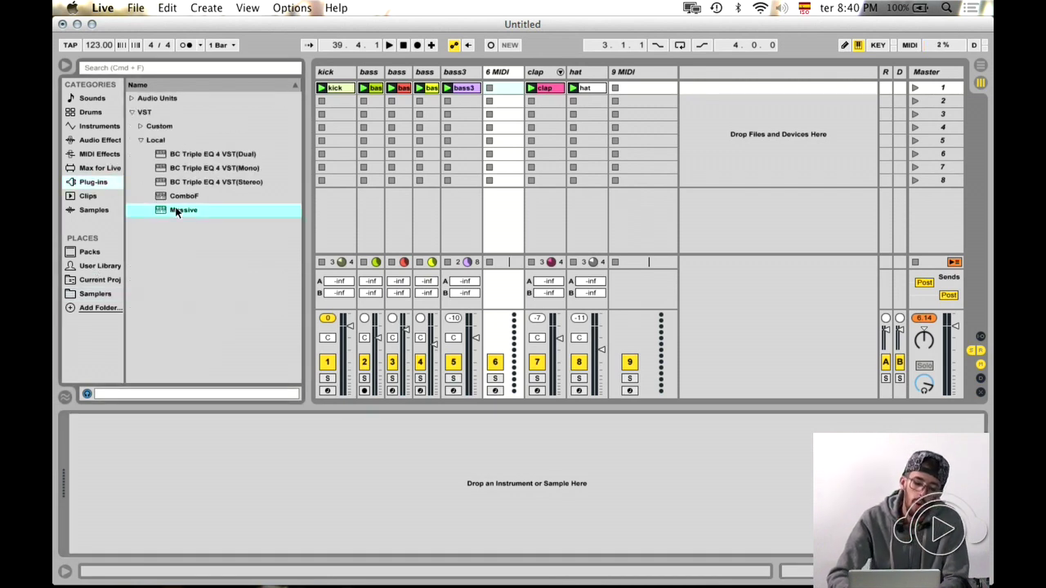
- Show Massive's preset browser and open the Samplestate UK presets folder
{"action": "left_click", "coordinate": [691, 82]}
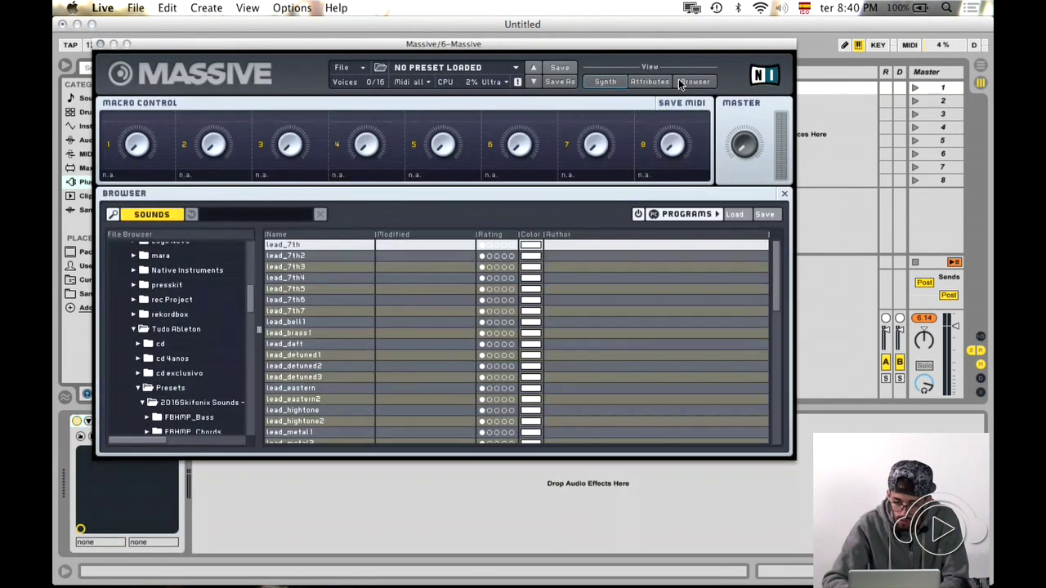
{"action": "scroll", "coordinate": [167, 292], "scroll_direction": "down", "scroll_amount": 5}
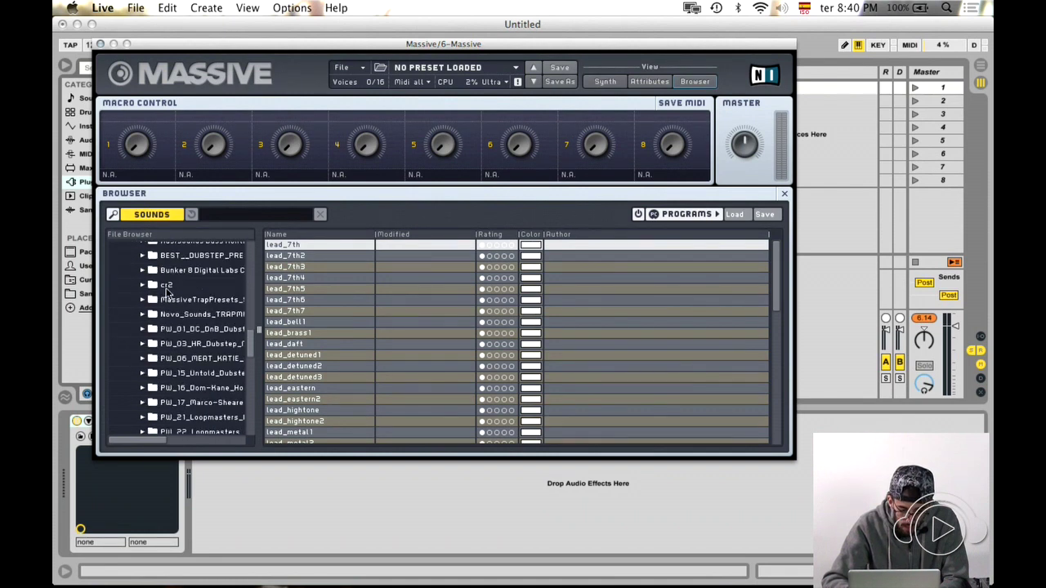
{"action": "scroll", "coordinate": [167, 292], "scroll_direction": "down", "scroll_amount": 10}
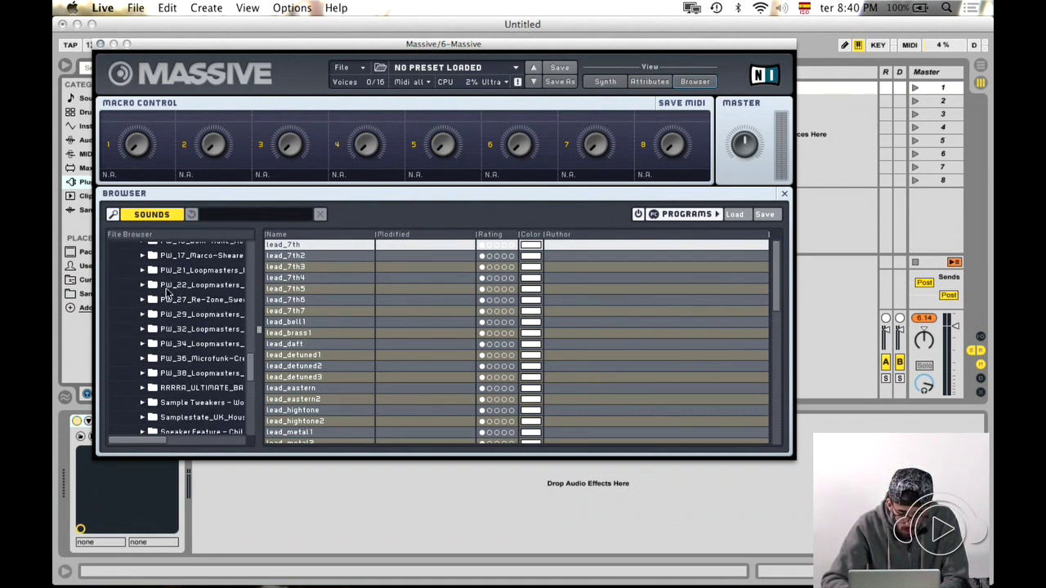
{"action": "scroll", "coordinate": [166, 293], "scroll_direction": "down", "scroll_amount": 2}
{"action": "left_click", "coordinate": [181, 344]}
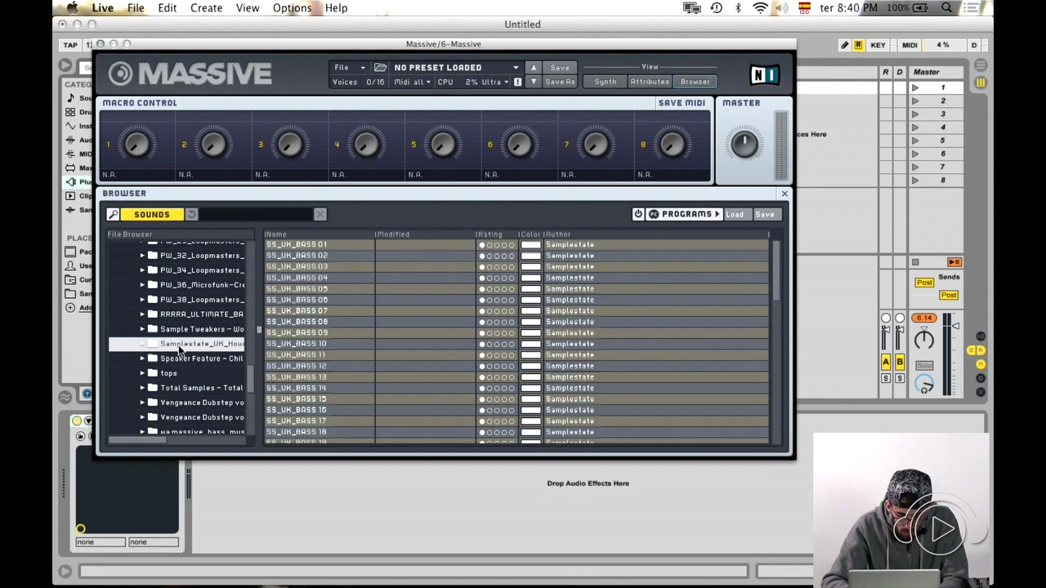
- Audition the UK bass presets, load SS_UK_BASS 30 and close the Massive window
{"action": "scroll", "coordinate": [415, 345], "scroll_direction": "down", "scroll_amount": 4}
{"action": "left_click", "coordinate": [314, 409]}
{"action": "scroll", "coordinate": [315, 409], "scroll_direction": "down", "scroll_amount": 1}
{"action": "left_click", "coordinate": [315, 408]}
{"action": "left_click", "coordinate": [314, 420]}
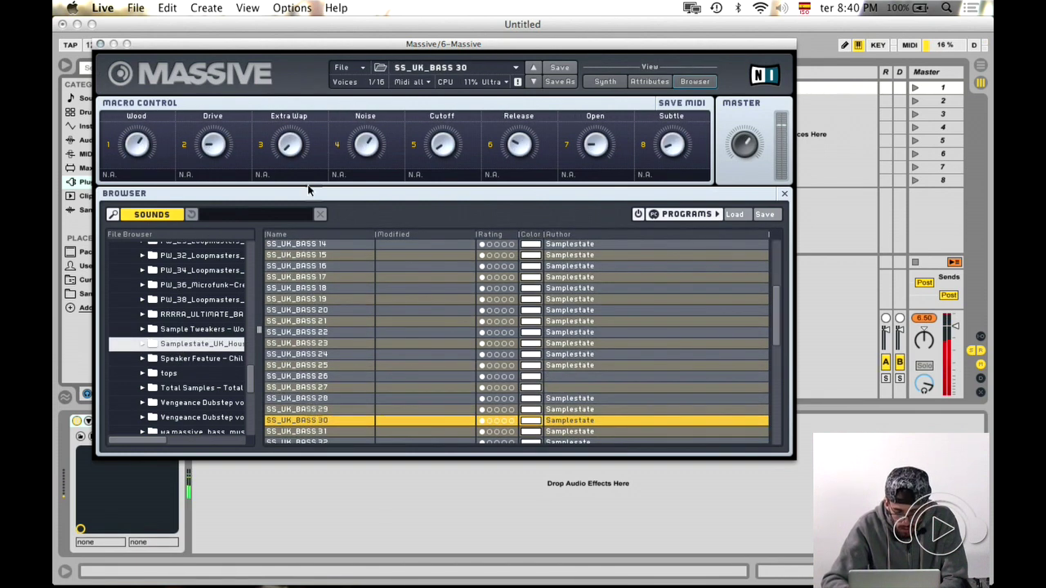
{"action": "left_click", "coordinate": [101, 44]}
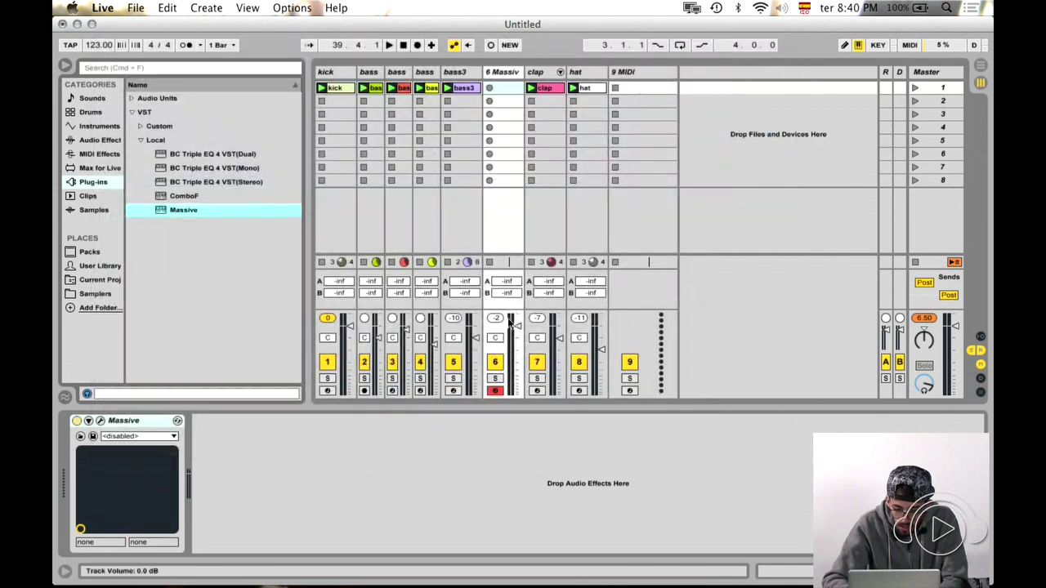
- Lower the volume of the 6 Massive track and reopen its Massive window
{"action": "left_click", "coordinate": [510, 342]}
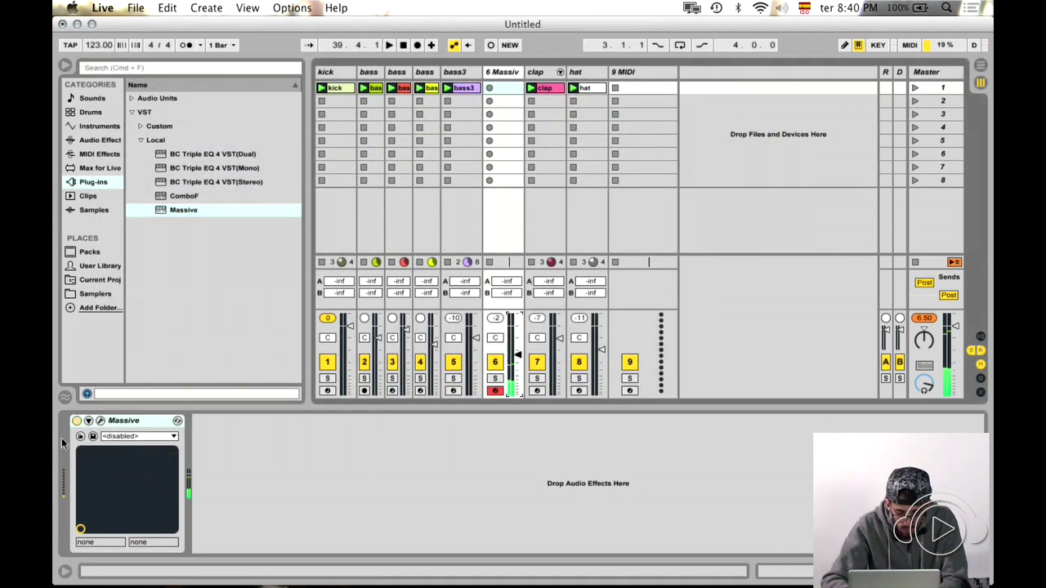
{"action": "left_click", "coordinate": [102, 421]}
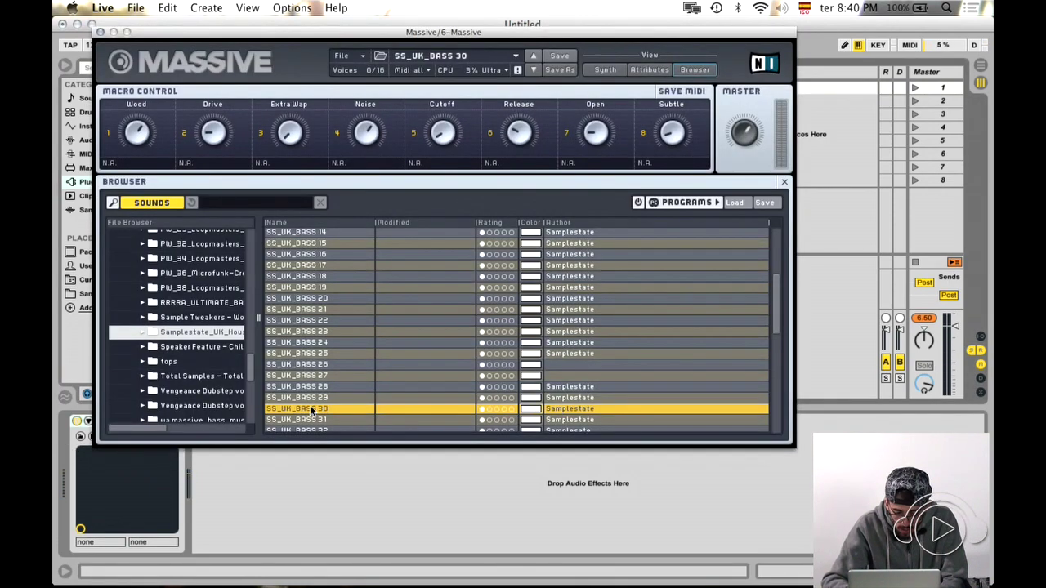
- Audition the UK bass presets following SS_UK_BASS 30, up to SS_UK_BASS 44
{"action": "key", "text": "Down"}
{"action": "key", "text": "Down"}
{"action": "key", "text": "Down"}
{"action": "key", "text": "Down"}
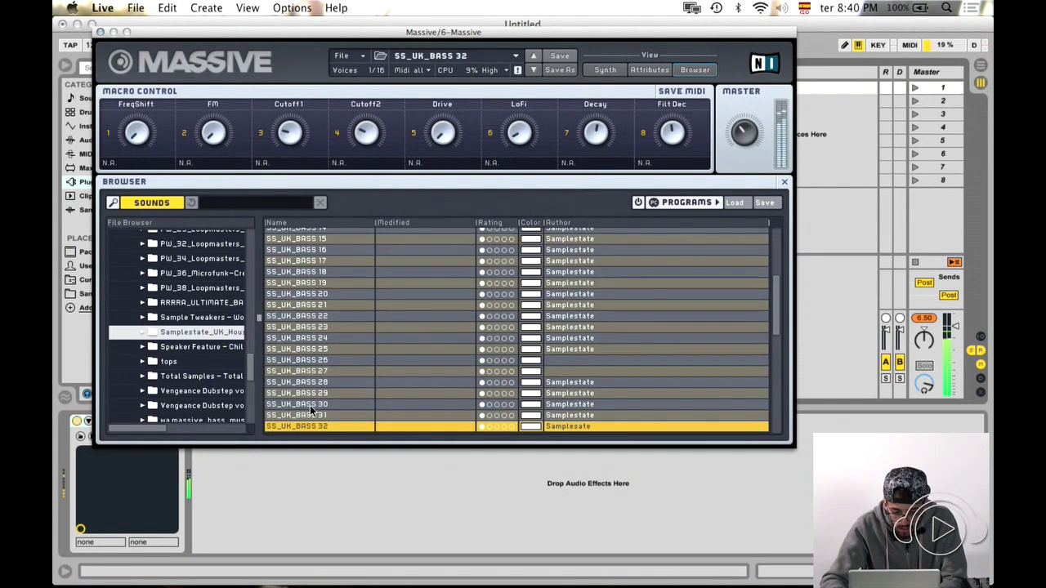
{"action": "key", "text": "Down"}
{"action": "key", "text": "Down"}
{"action": "key", "text": "Down"}
{"action": "key", "text": "Down"}
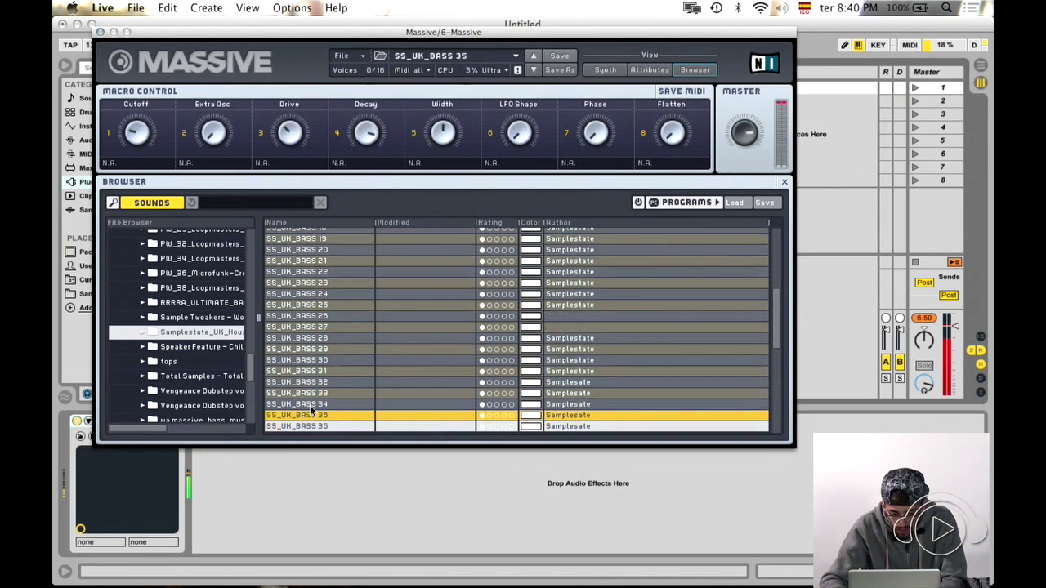
{"action": "key", "text": "Down"}
{"action": "key", "text": "Down"}
{"action": "key", "text": "Down"}
{"action": "key", "text": "Down"}
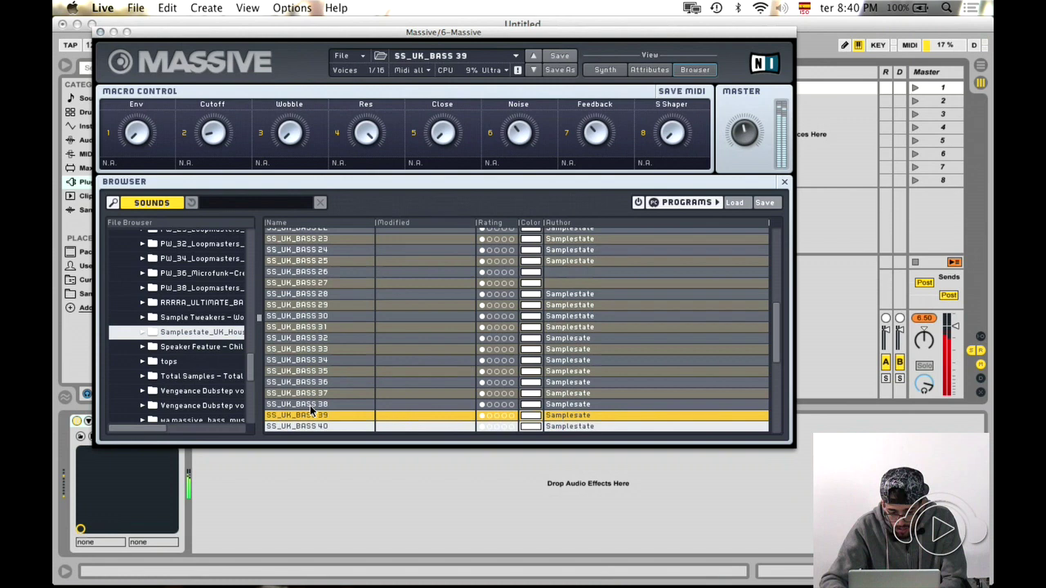
{"action": "key", "text": "Down"}
{"action": "key", "text": "Down"}
{"action": "key", "text": "Down"}
{"action": "key", "text": "Down"}
{"action": "key", "text": "Down"}
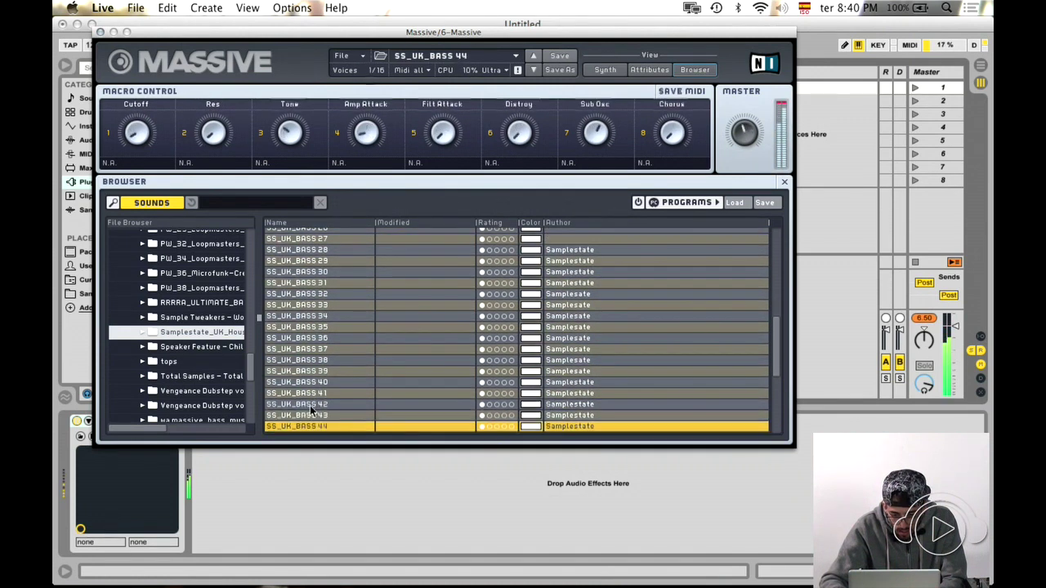
- Audition the presets from SS_UK_BASS 45 to 52, then return to SS_UK_BASS 50 and play test notes with it
{"action": "key", "text": "Down"}
{"action": "key", "text": "Up"}
{"action": "key", "text": "Down"}
{"action": "key", "text": "Down"}
{"action": "key", "text": "Down"}
{"action": "key", "text": "Down"}
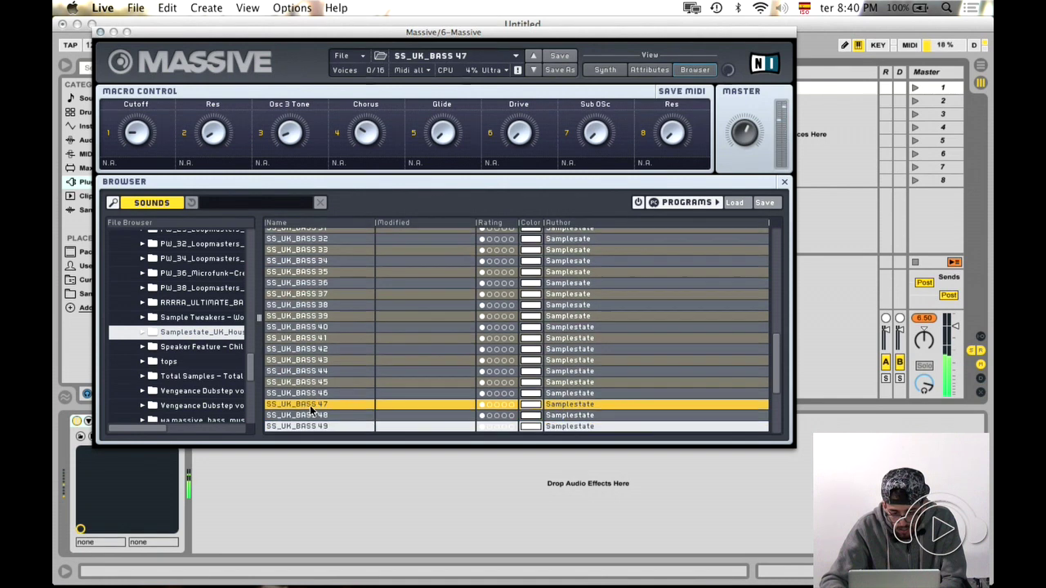
{"action": "key", "text": "Up"}
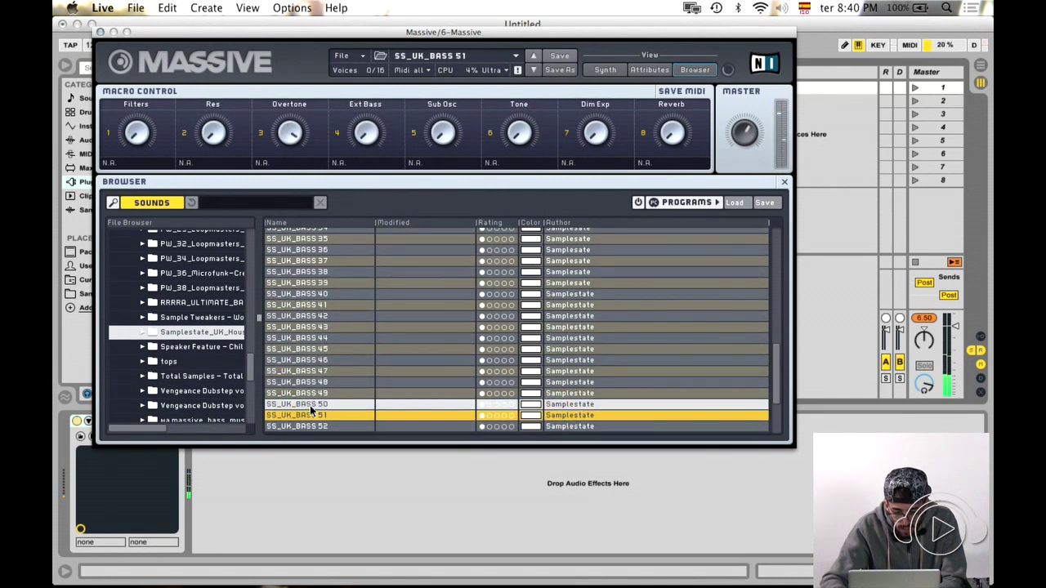
{"action": "key", "text": "Down"}
{"action": "key", "text": "Down"}
{"action": "key", "text": "Down"}
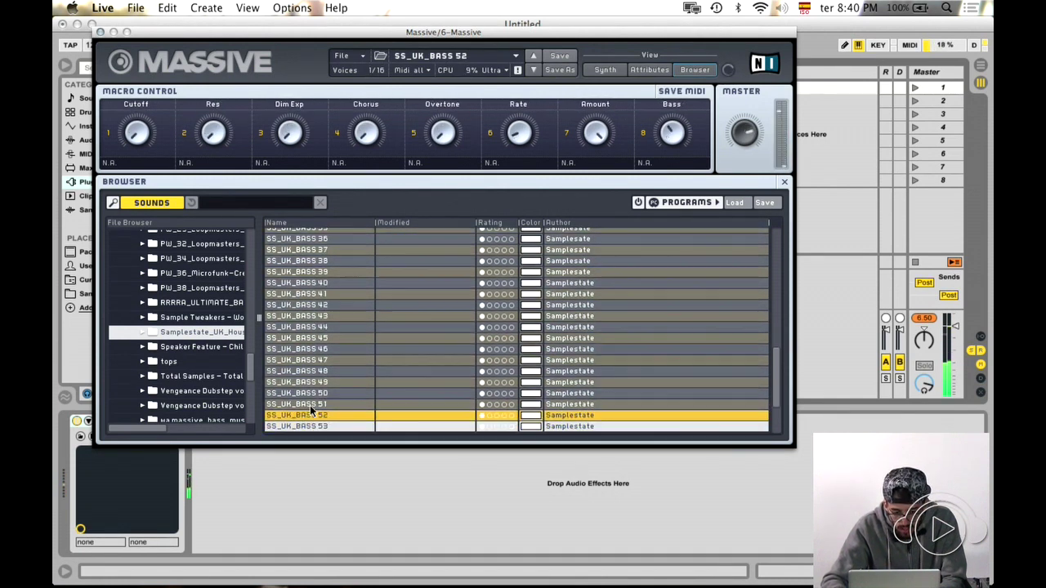
{"action": "key", "text": "Up"}
{"action": "key", "text": "Up"}
{"action": "key", "text": "Up"}
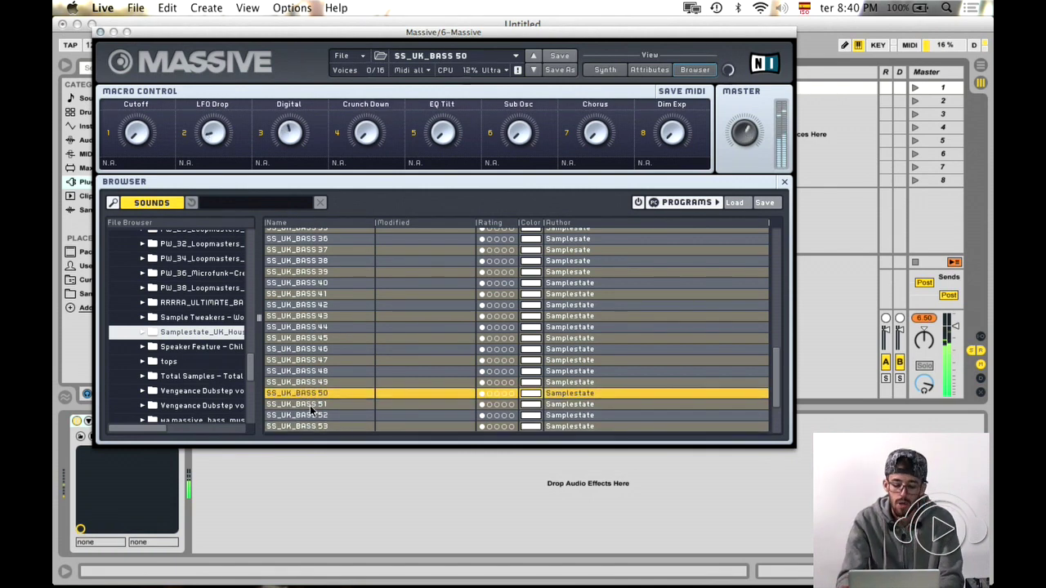
{"action": "key", "text": "a"}
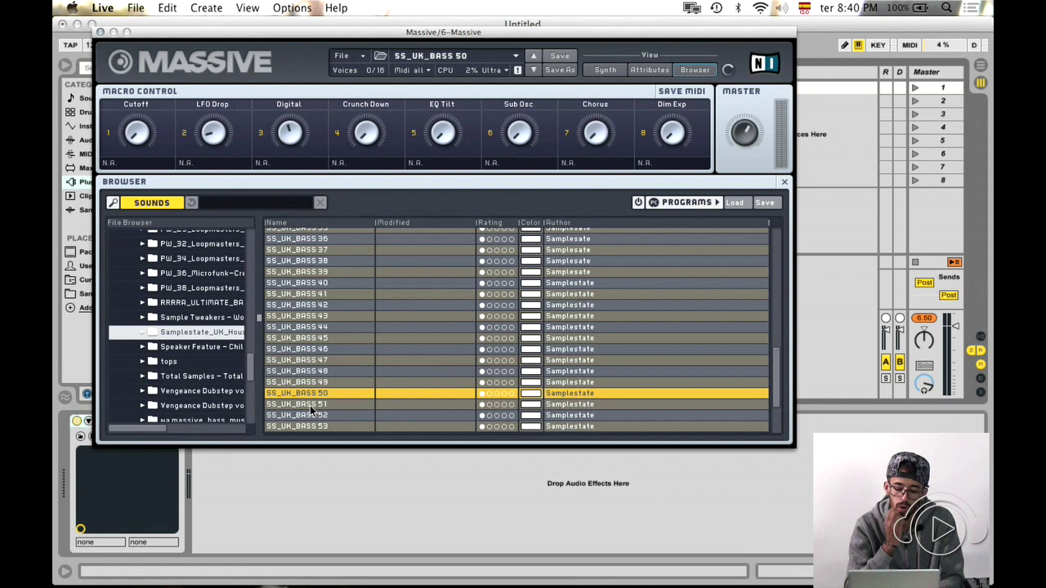
{"action": "key", "text": "a"}
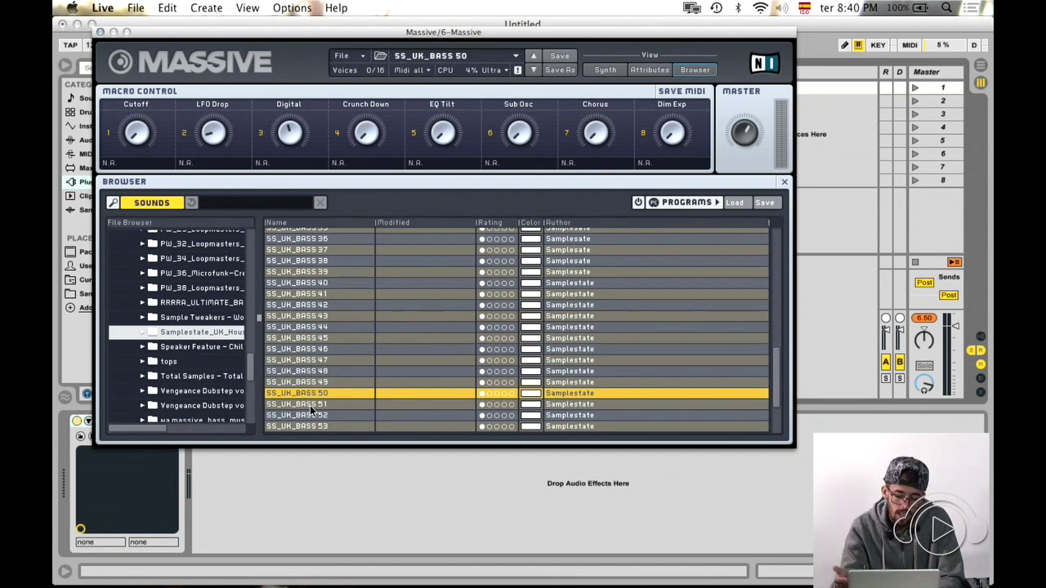
{"action": "key", "text": "a"}
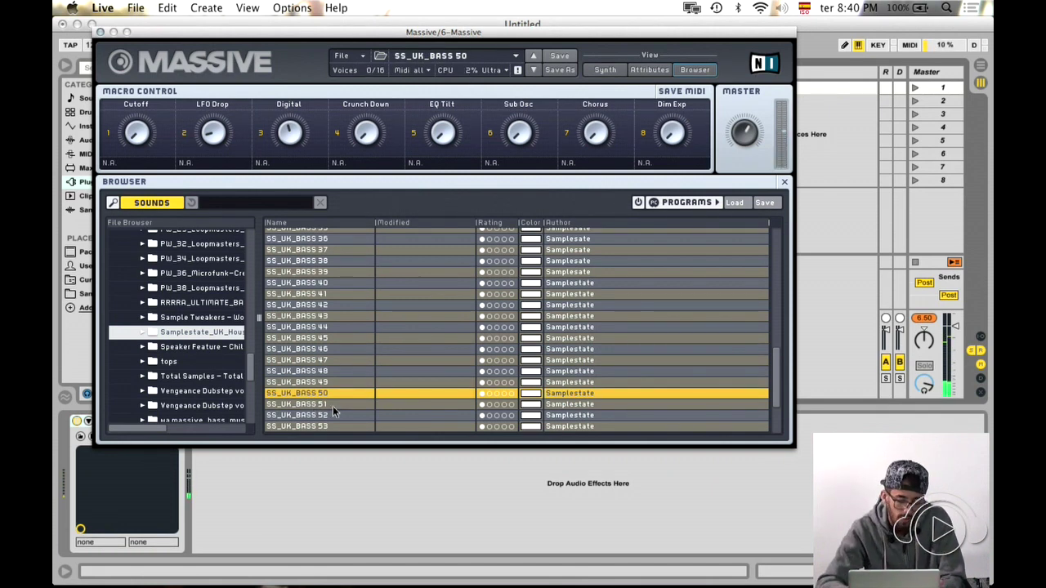
- Audition the presets following SS_UK_BASS 50, past SS_UK_BASS 56
{"action": "key", "text": "Down"}
{"action": "key", "text": "Down"}
{"action": "key", "text": "Down"}
{"action": "key", "text": "a"}
{"action": "key", "text": "Down"}
{"action": "key", "text": "Down"}
{"action": "key", "text": "Down"}
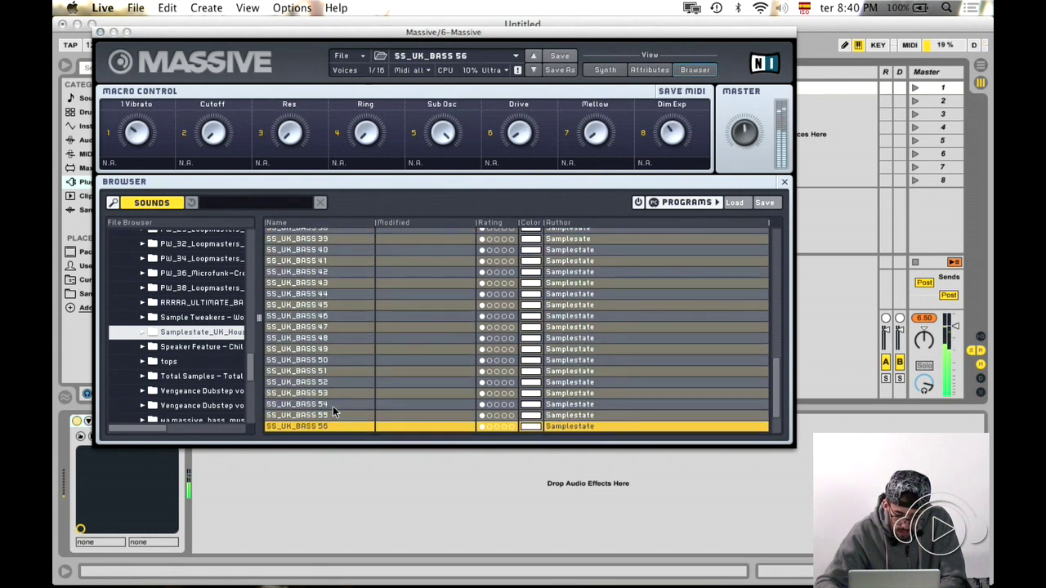
{"action": "key", "text": "Down"}
- Go back to the earlier UK bass presets and audition them around SS_UK_BASS 17 to 21
{"action": "scroll", "coordinate": [333, 406], "scroll_direction": "up", "scroll_amount": 8}
{"action": "left_click", "coordinate": [342, 266]}
{"action": "key", "text": "Up"}
{"action": "key", "text": "Up"}
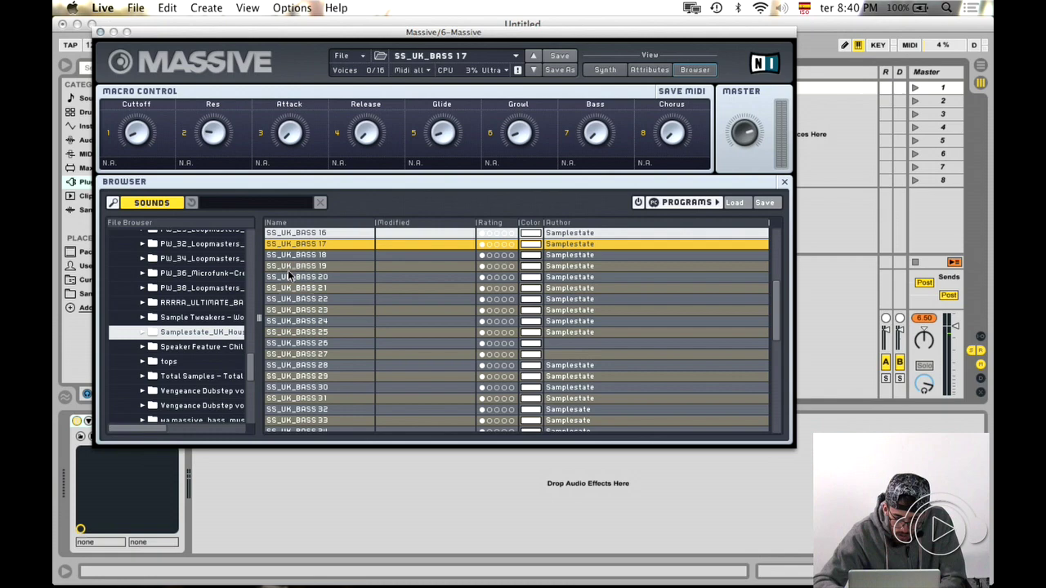
{"action": "key", "text": "Down"}
{"action": "key", "text": "Down"}
{"action": "key", "text": "Down"}
{"action": "key", "text": "Down"}
{"action": "key", "text": "Down"}
{"action": "key", "text": "Up"}
{"action": "left_click", "coordinate": [604, 71]}
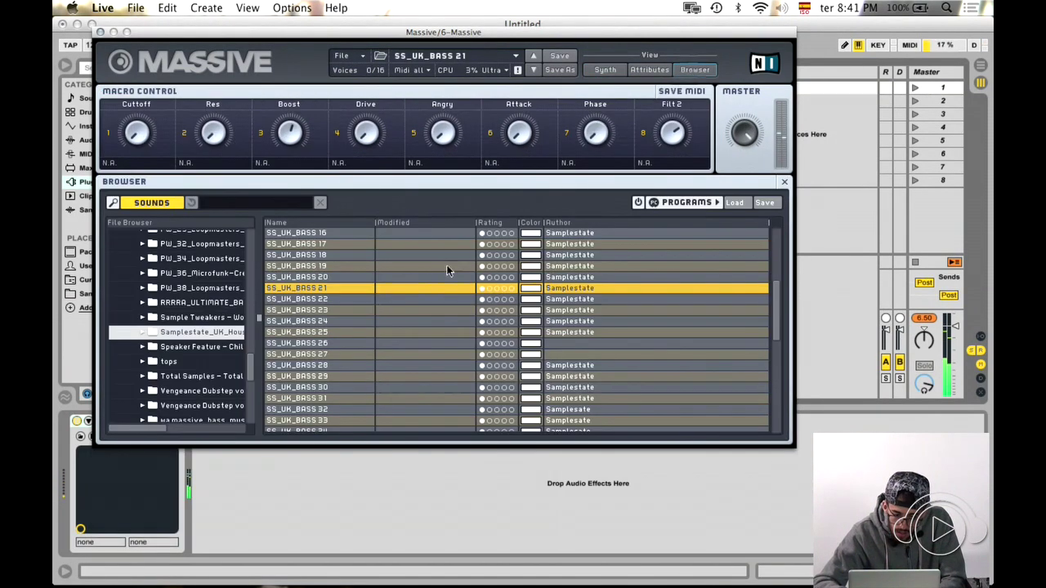
{"action": "left_click", "coordinate": [695, 70]}
- Audition the presets following SS_UK_BASS 21, up to SS_UK_BASS 29
{"action": "key", "text": "Down"}
{"action": "key", "text": "Down"}
{"action": "key", "text": "Down"}
{"action": "key", "text": "Down"}
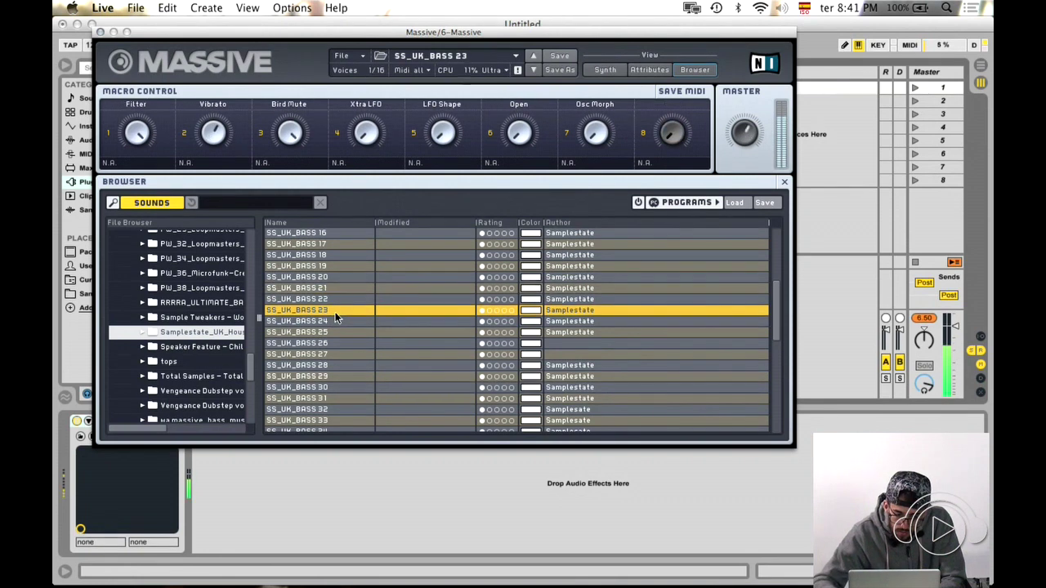
{"action": "key", "text": "Down"}
{"action": "key", "text": "Down"}
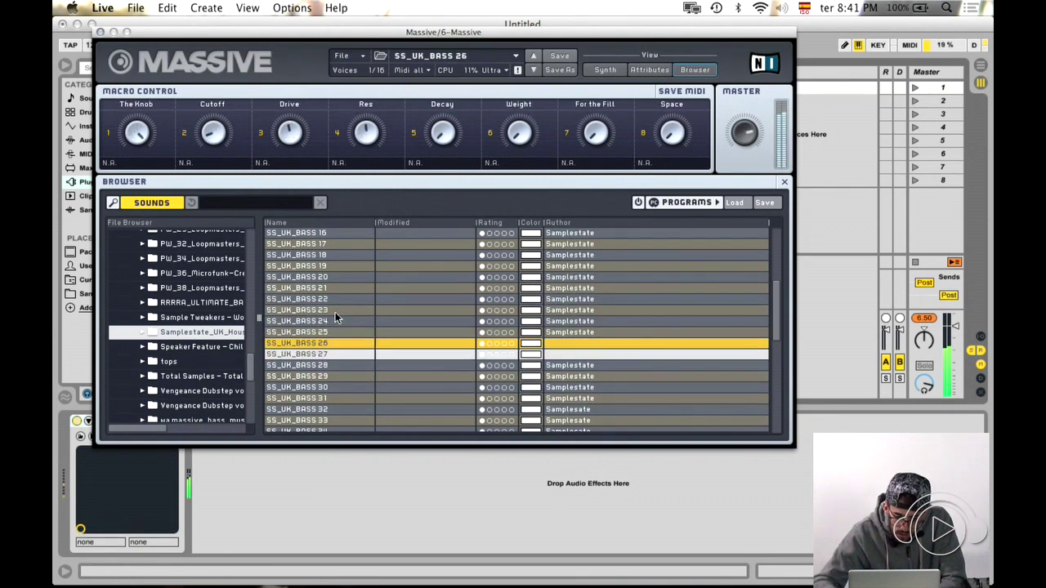
{"action": "key", "text": "Down"}
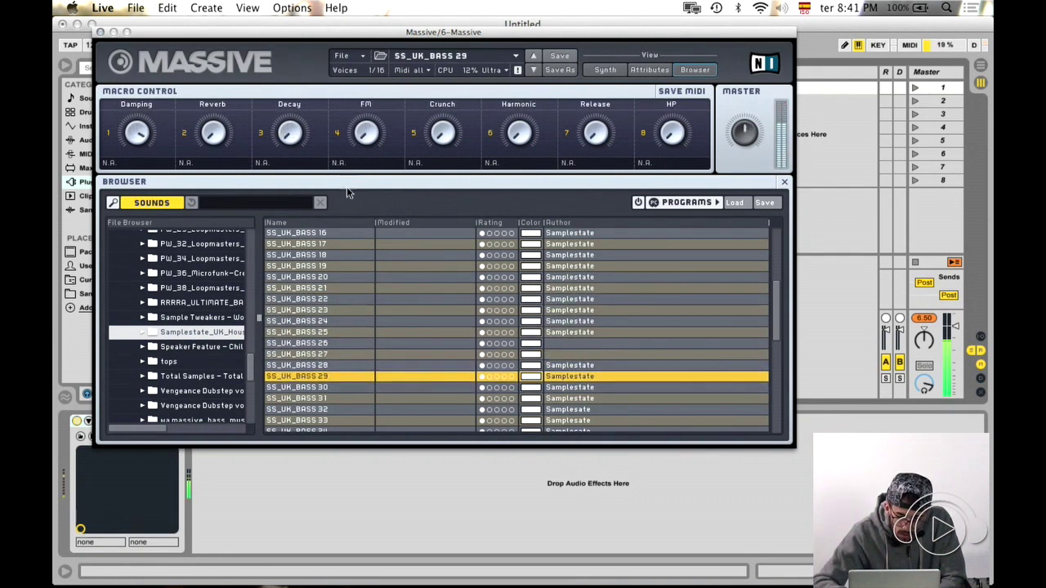
- Return to SS_UK_BASS 17 and audition the presets before it, starting with SS_UK_BASS 16
{"action": "left_click", "coordinate": [324, 244]}
{"action": "key", "text": "Up"}
{"action": "key", "text": "Up"}
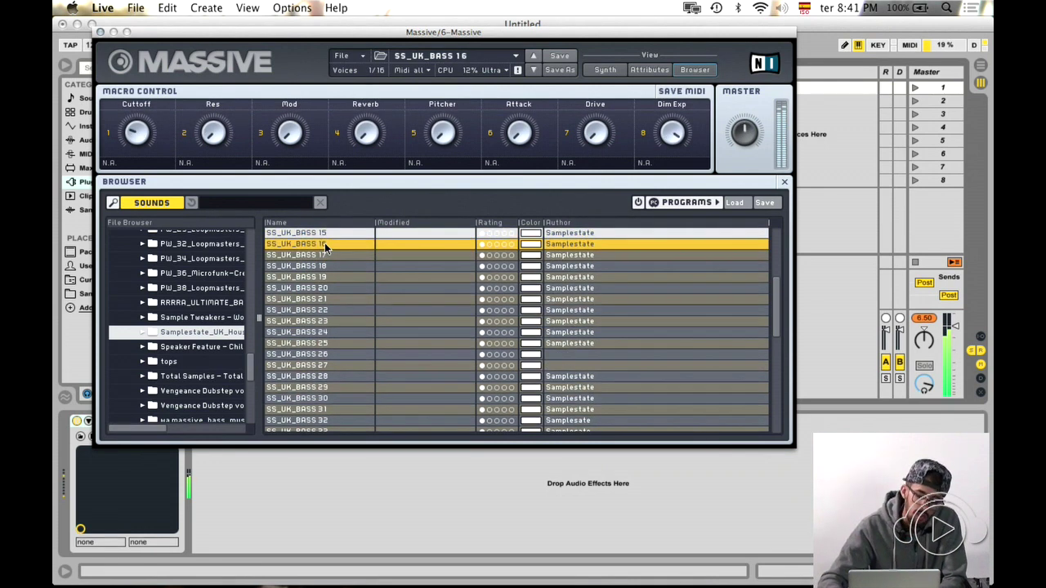
- Audition the SS_UK_BASS presets in Massive, load SS_UK_BASS 09 and close the plug-in window
{"action": "key", "text": "Down"}
{"action": "key", "text": "Down"}
{"action": "key", "text": "z"}
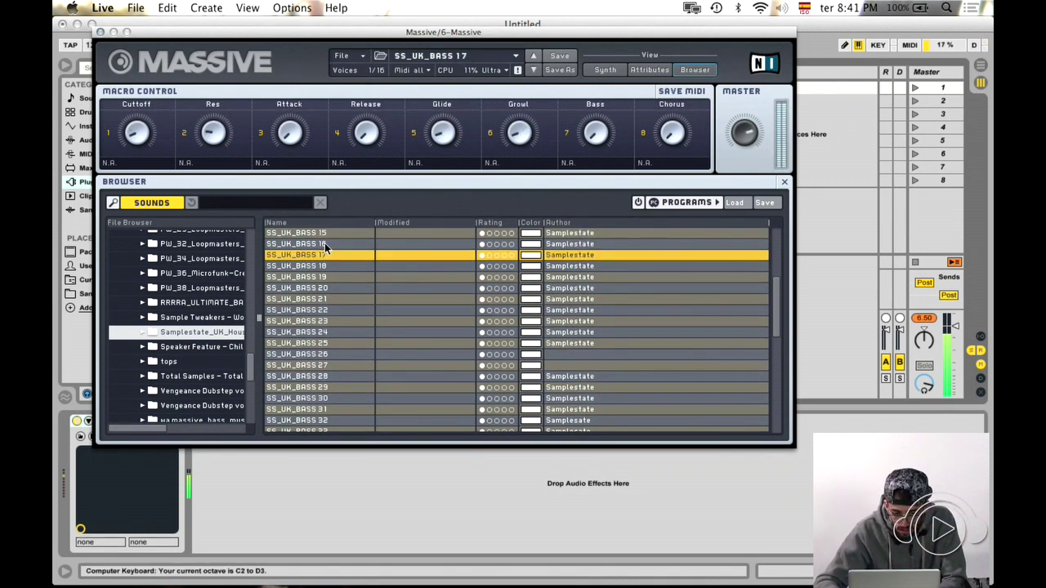
{"action": "key", "text": "Up"}
{"action": "key", "text": "Up"}
{"action": "key", "text": "Up"}
{"action": "key", "text": "Up"}
{"action": "key", "text": "Up"}
{"action": "key", "text": "Up"}
{"action": "key", "text": "Up"}
{"action": "key", "text": "Up"}
{"action": "key", "text": "Up"}
{"action": "key", "text": "Up"}
{"action": "key", "text": "Down"}
{"action": "key", "text": "Down"}
{"action": "key", "text": "Up"}
{"action": "key", "text": "Up"}
{"action": "key", "text": "Up"}
{"action": "key", "text": "Up"}
{"action": "key", "text": "Down"}
{"action": "key", "text": "Down"}
{"action": "key", "text": "Down"}
{"action": "key", "text": "Up"}
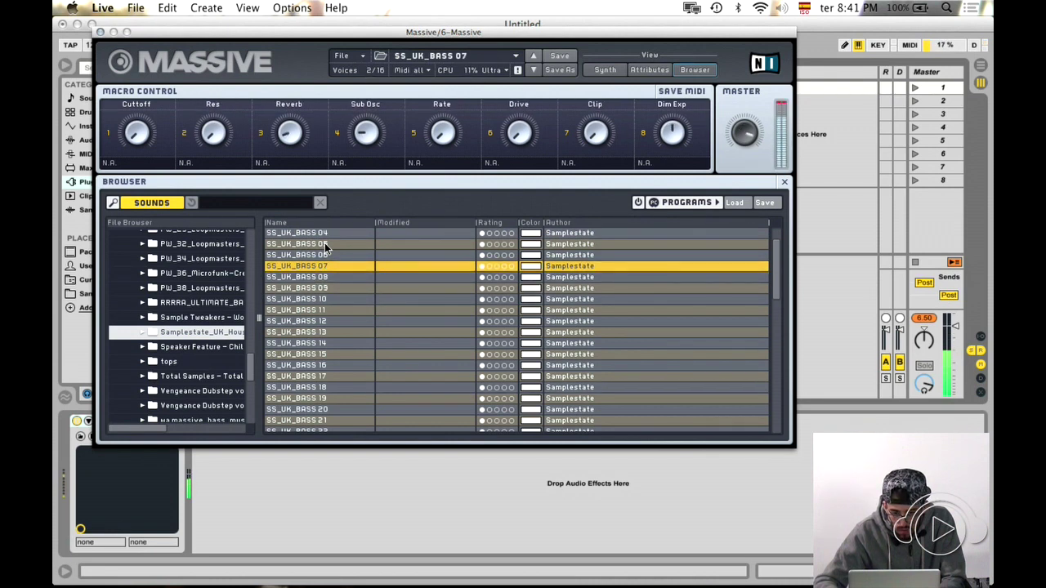
{"action": "key", "text": "Down"}
{"action": "key", "text": "Down"}
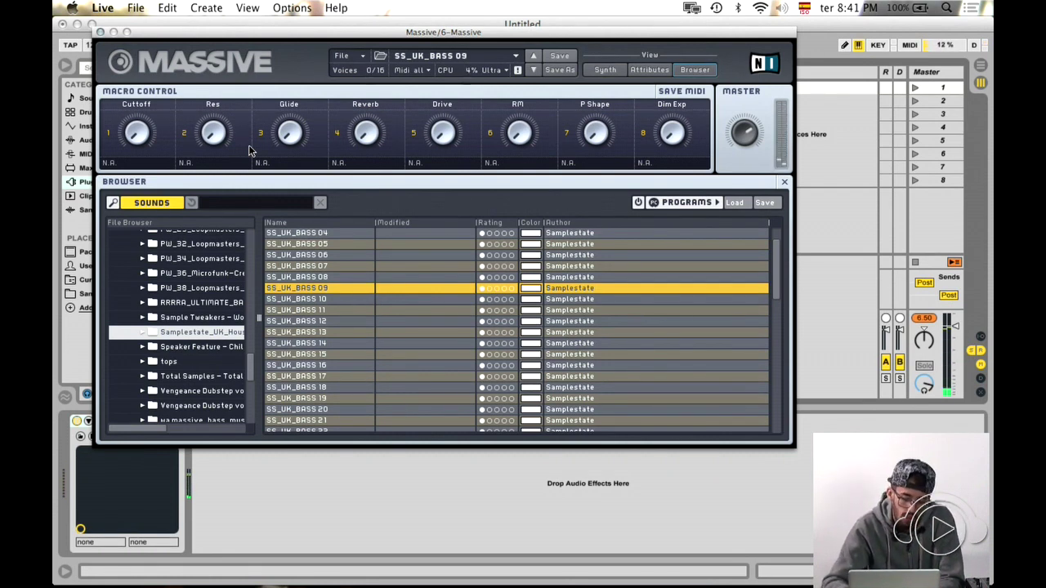
{"action": "left_click", "coordinate": [99, 33]}
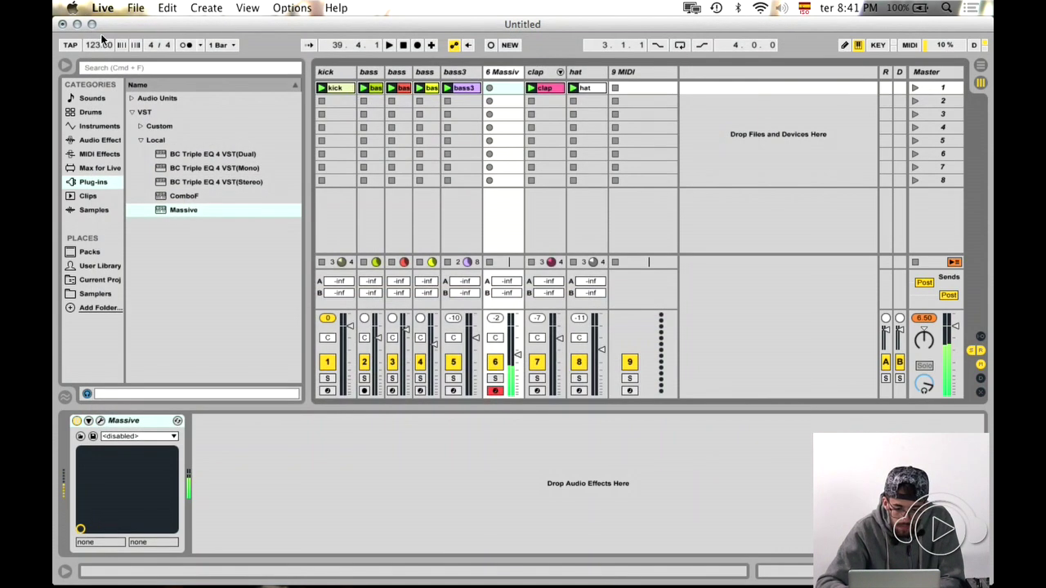
- Create a two-bar looped MIDI clip in the first slot of the Massive track and audition keys around E2
{"action": "double_click", "coordinate": [506, 100]}
{"action": "left_click_drag", "start_coordinate": [506, 96], "coordinate": [504, 87]}
{"action": "left_click", "coordinate": [504, 103]}
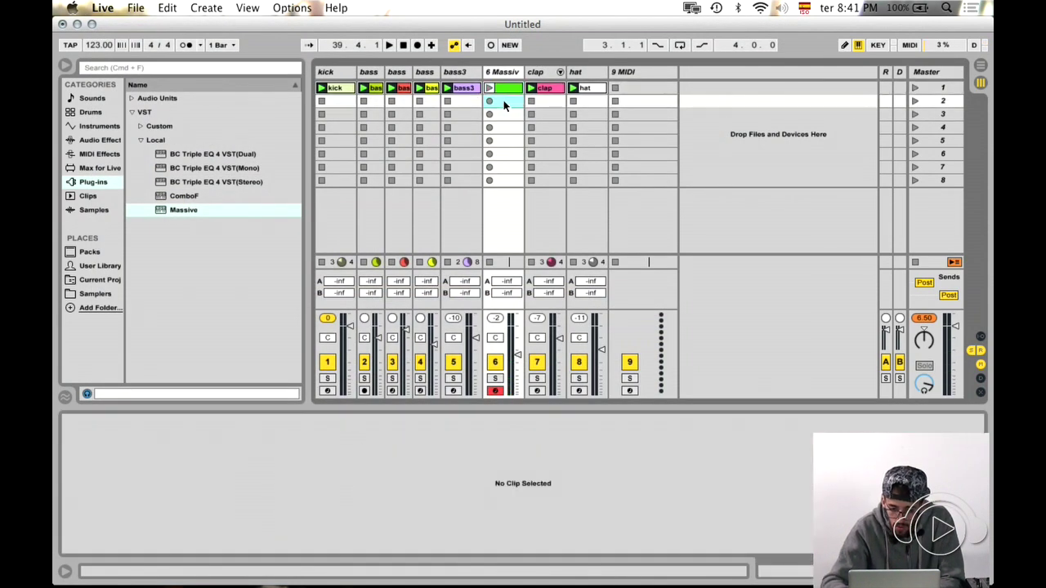
{"action": "left_click", "coordinate": [505, 88]}
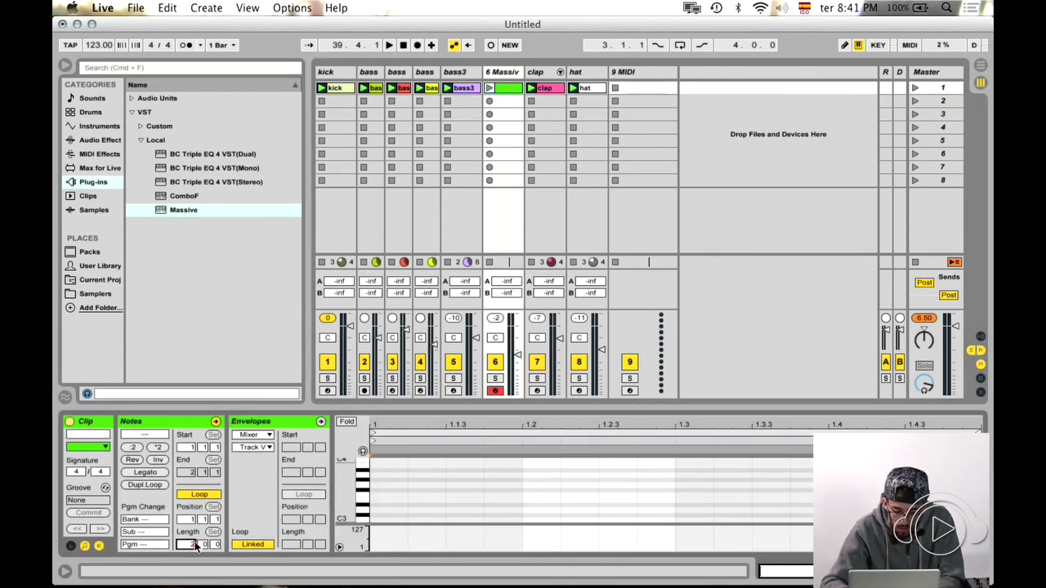
{"action": "left_click_drag", "start_coordinate": [346, 482], "coordinate": [346, 495]}
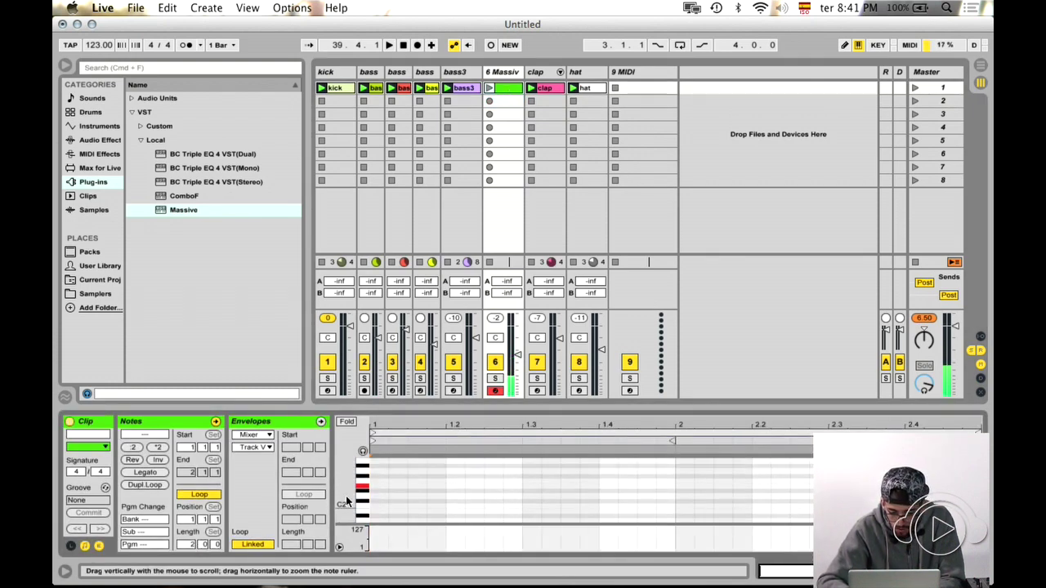
{"action": "left_click", "coordinate": [362, 486]}
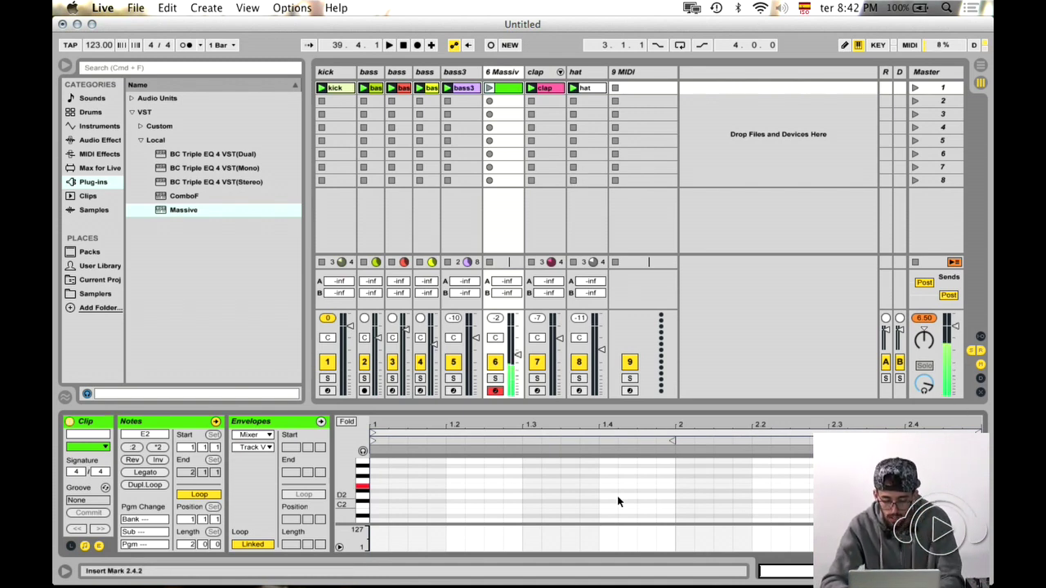
{"action": "left_click", "coordinate": [362, 490]}
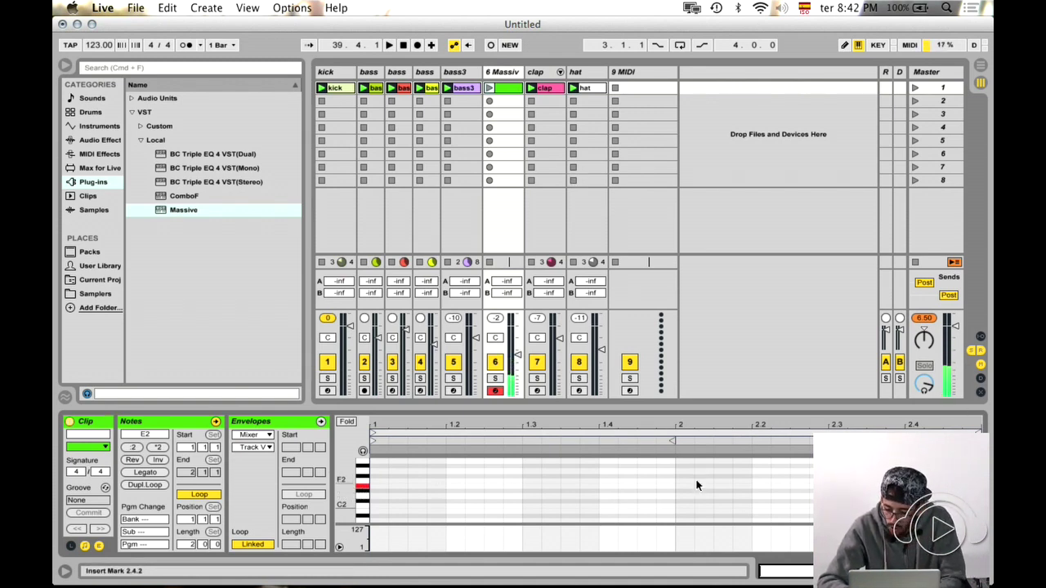
- Launch the new clip and set the Massive track's volume to about -10.6 dB
{"action": "left_click", "coordinate": [488, 88]}
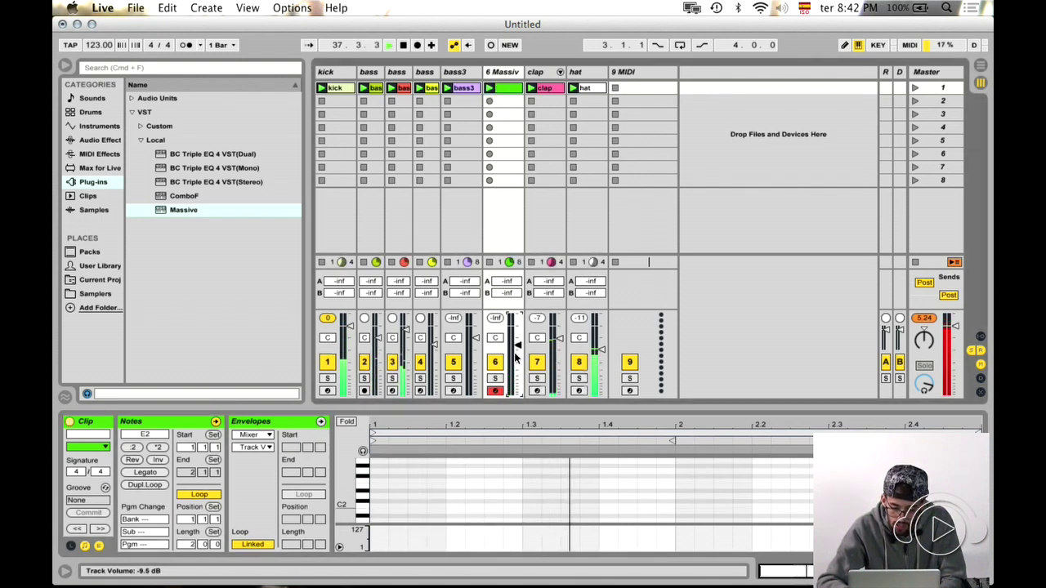
{"action": "left_click_drag", "start_coordinate": [515, 357], "coordinate": [516, 350]}
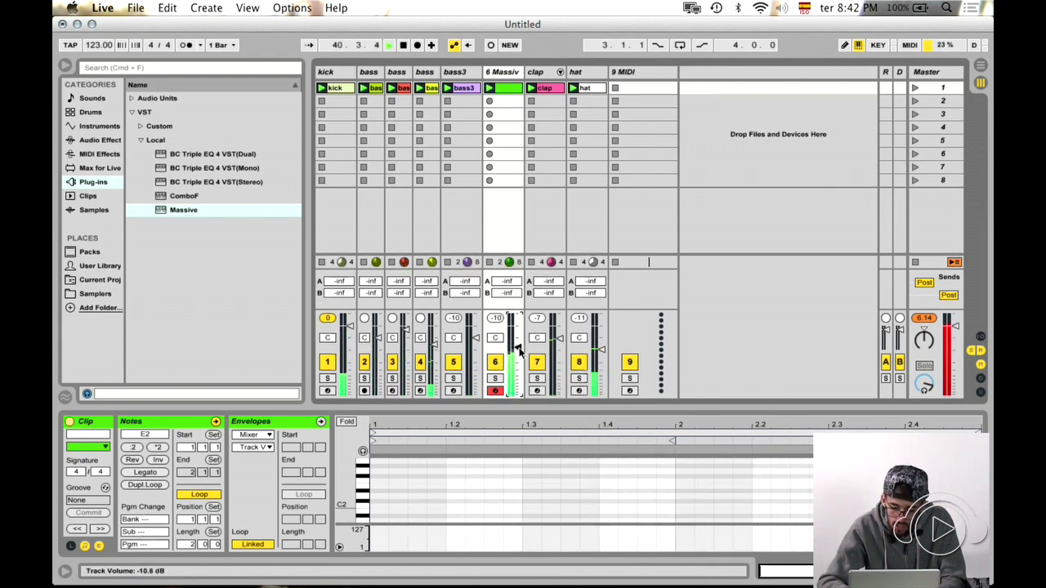
- Rename the Massive track and its clip as wobble
{"action": "key", "text": "super+r"}
{"action": "type", "text": "b"}
{"action": "key", "text": "BackSpace"}
{"action": "type", "text": "w"}
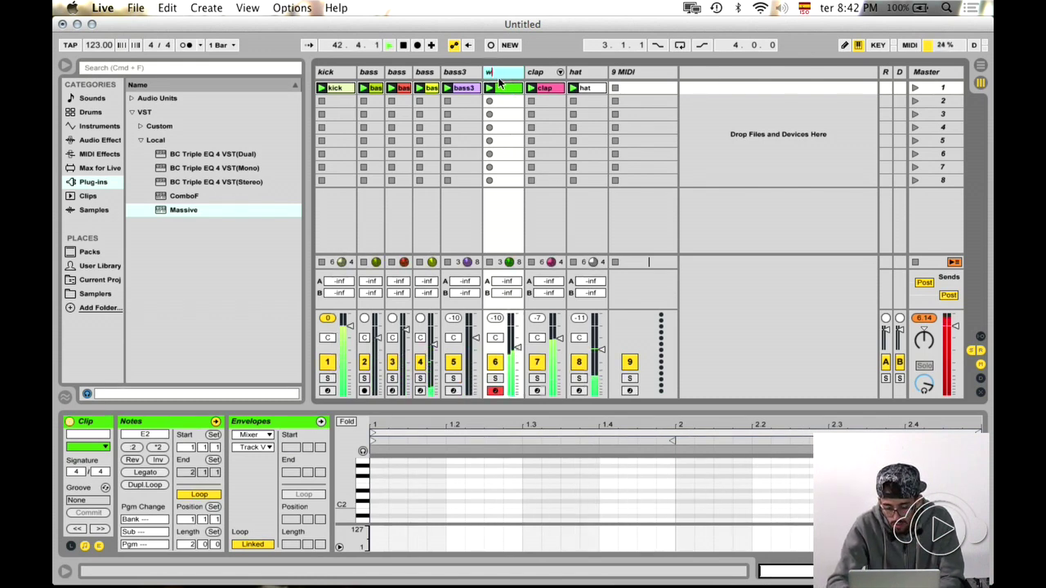
{"action": "type", "text": "obble"}
{"action": "key", "text": "Return"}
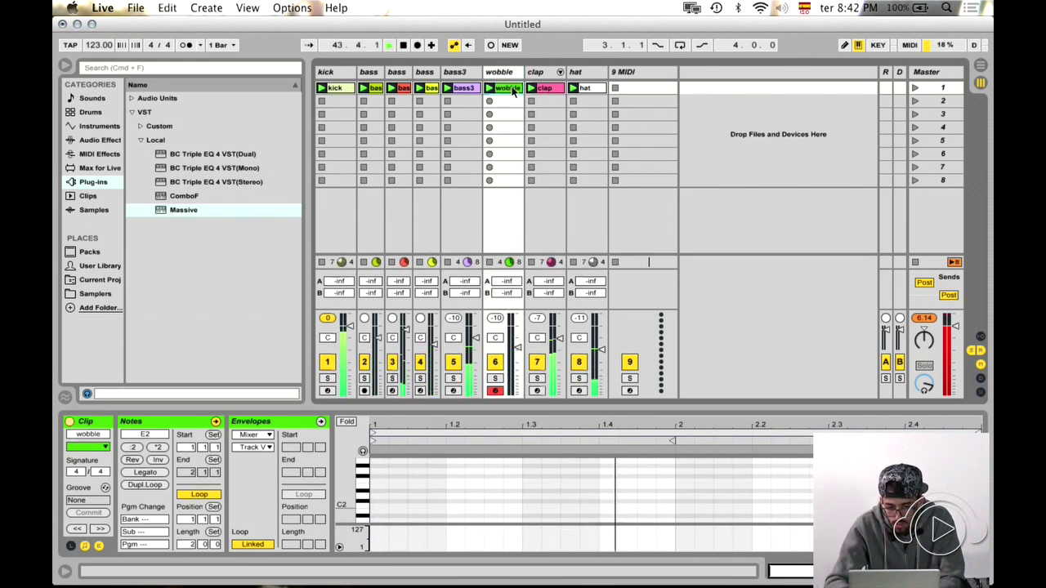
- Narrow the kick and hat track columns in the session view, then select the clap track
{"action": "left_click", "coordinate": [625, 72]}
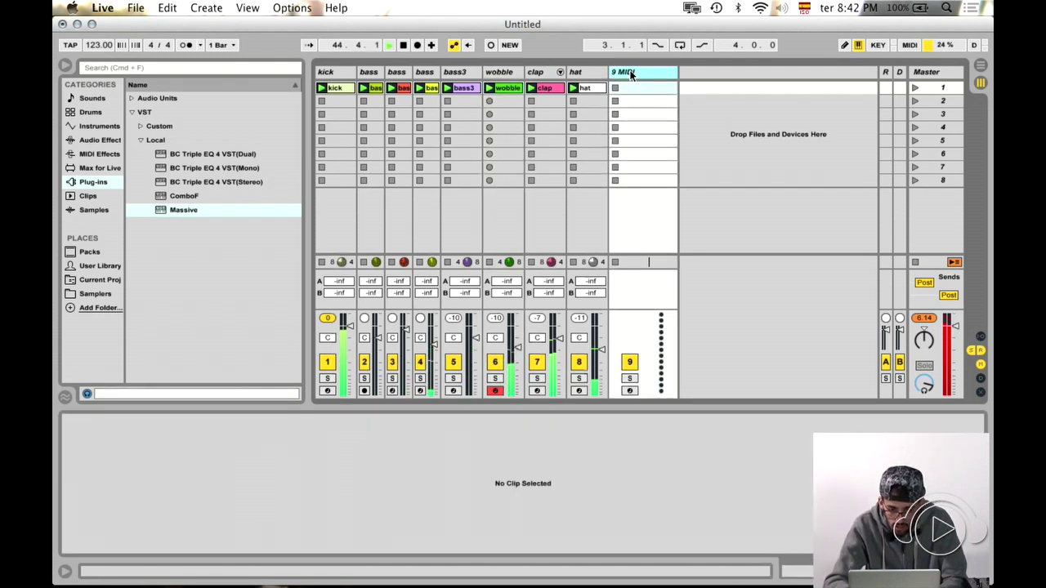
{"action": "left_click", "coordinate": [348, 73]}
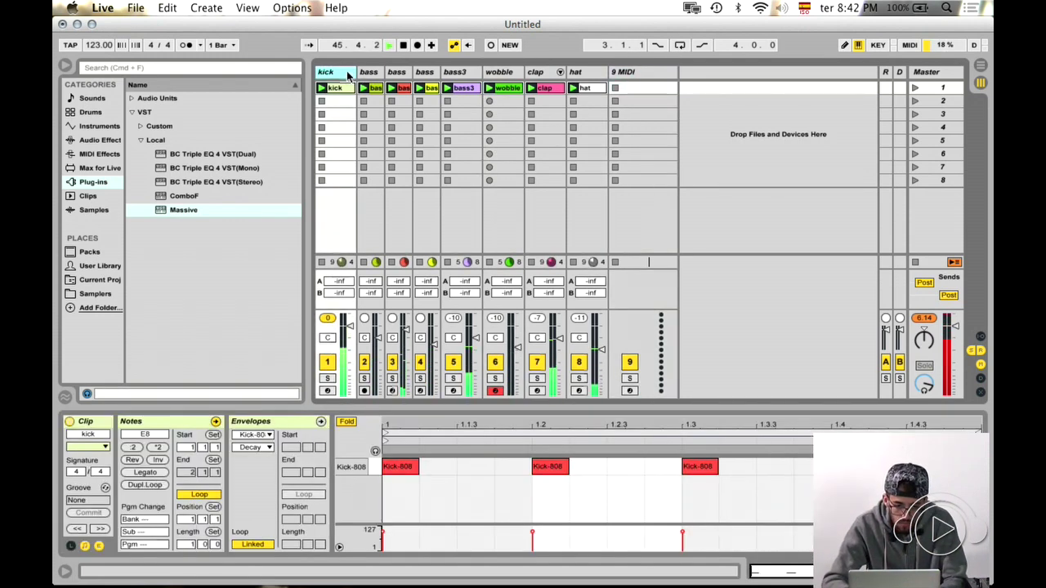
{"action": "left_click_drag", "start_coordinate": [356, 73], "coordinate": [342, 73]}
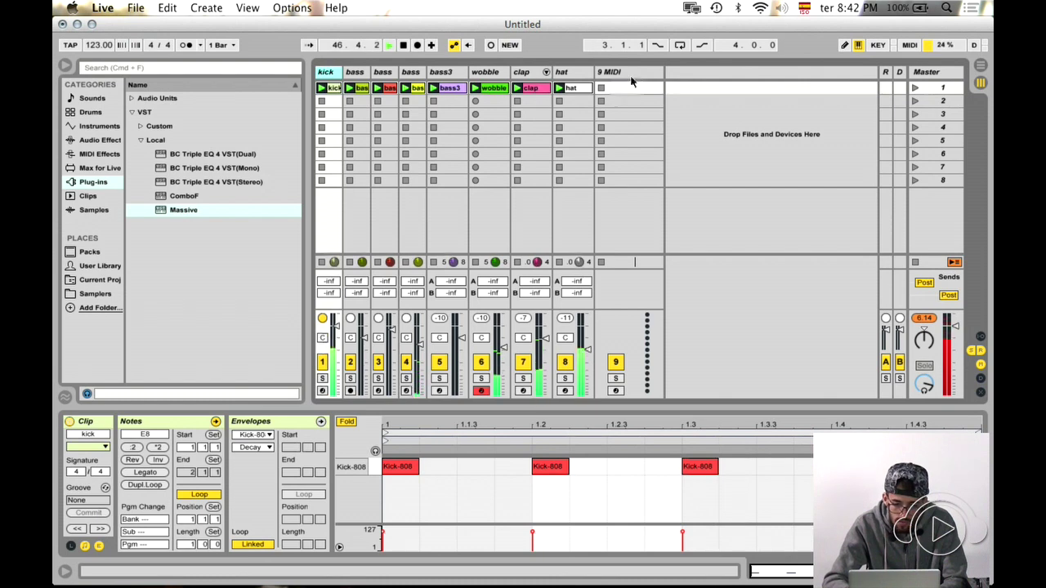
{"action": "left_click", "coordinate": [571, 71]}
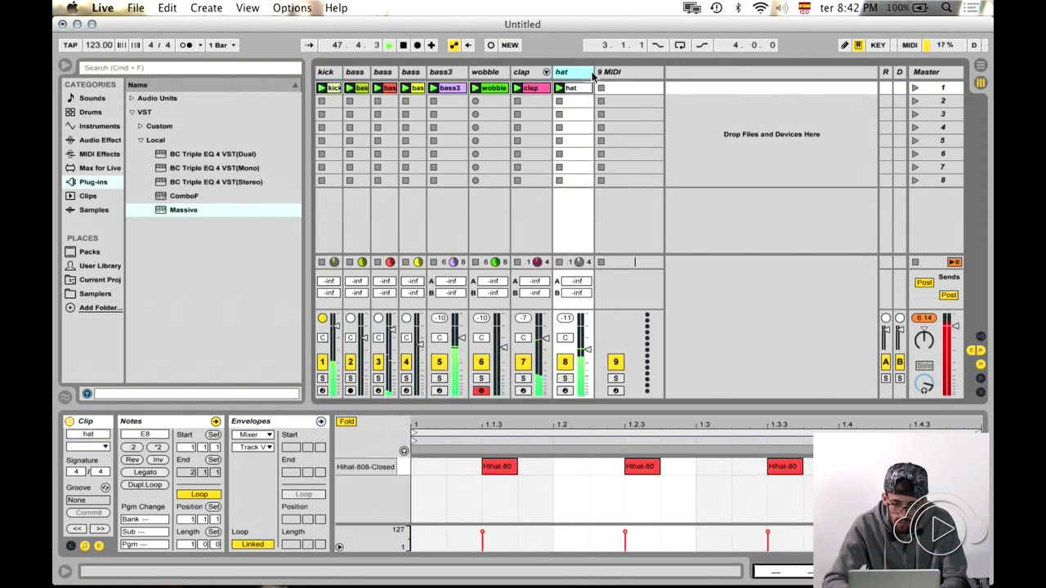
{"action": "left_click_drag", "start_coordinate": [595, 72], "coordinate": [584, 74]}
{"action": "left_click", "coordinate": [527, 73]}
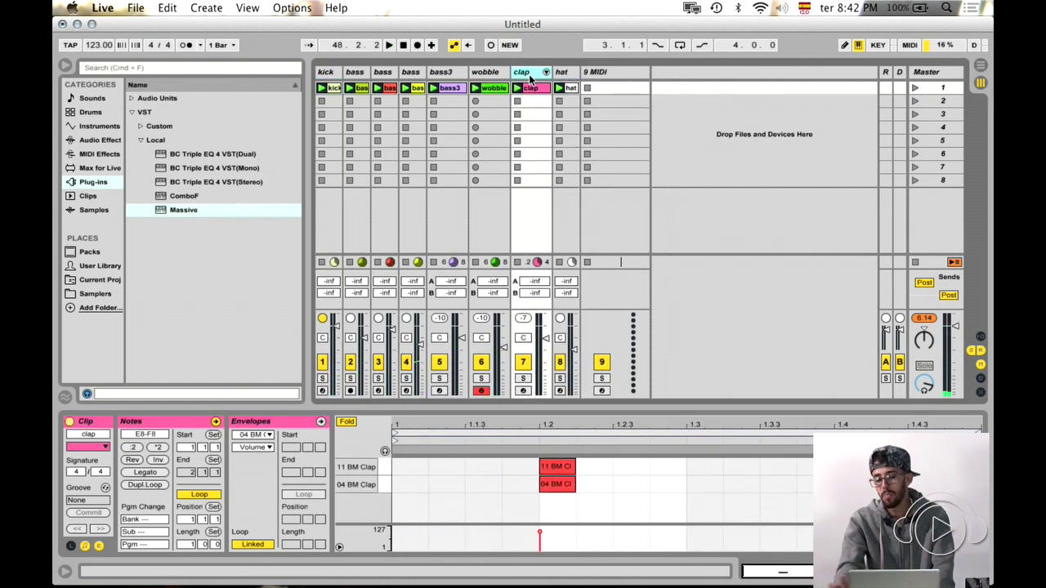
- Save the Live Set under the name Untitled in the Mesa folder
{"action": "left_click", "coordinate": [103, 7]}
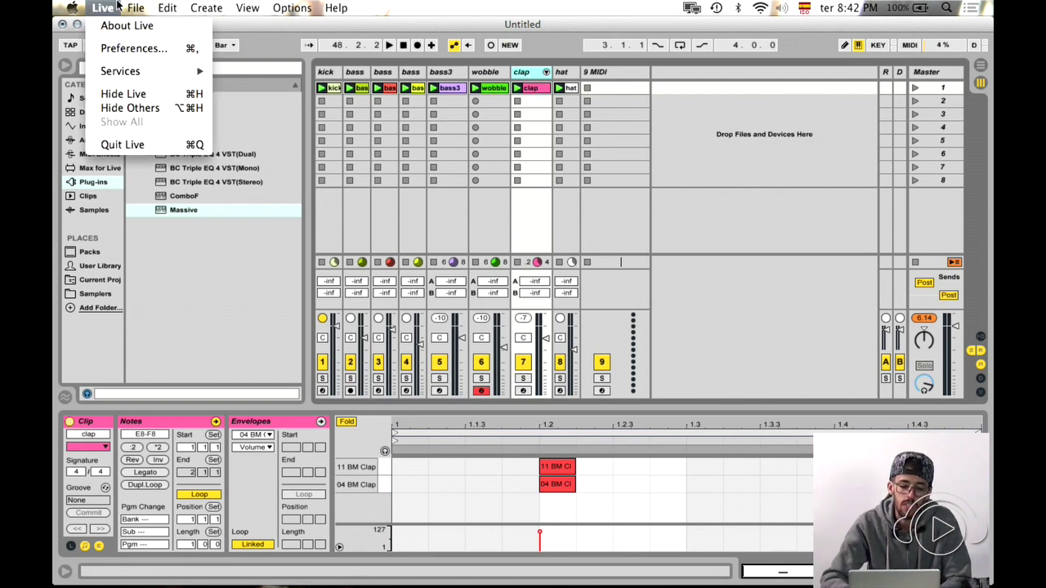
{"action": "mouse_move", "coordinate": [135, 8]}
{"action": "left_click", "coordinate": [187, 151]}
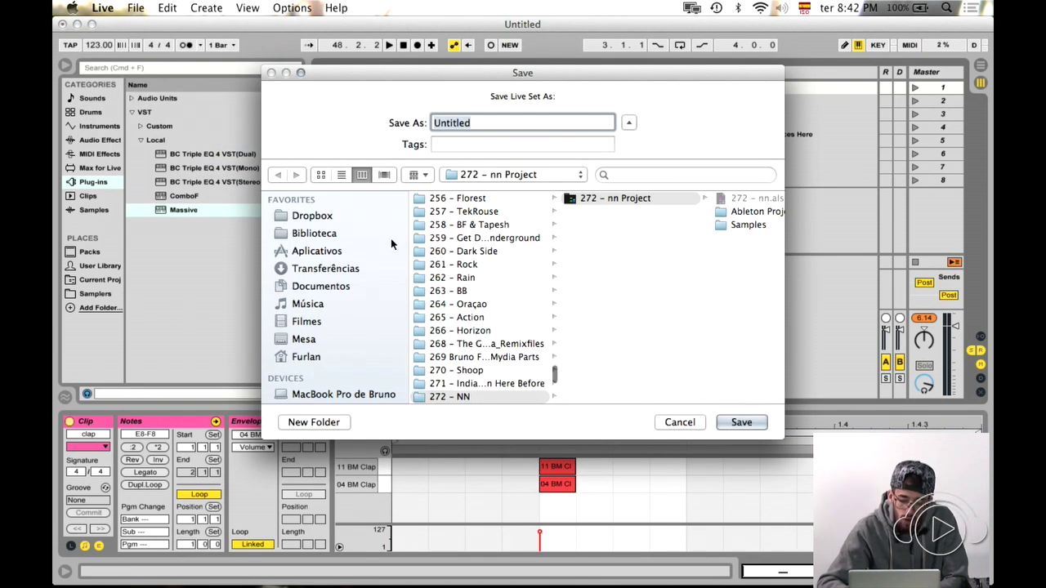
{"action": "left_click", "coordinate": [304, 317]}
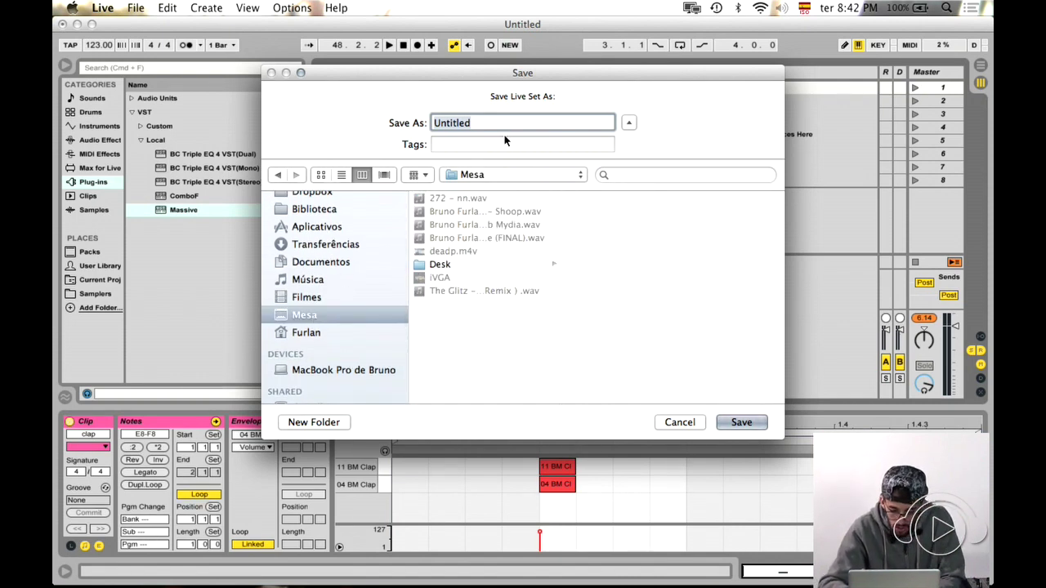
{"action": "left_click", "coordinate": [732, 421]}
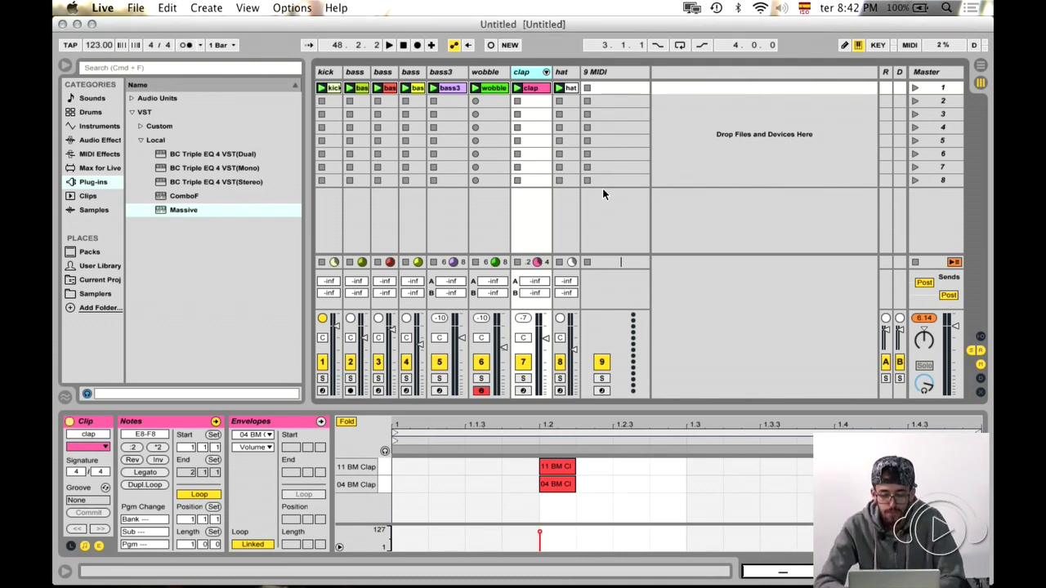
- Insert an audio track after 9 MIDI, arm it for recording and raise its volume slightly
{"action": "left_click", "coordinate": [614, 75]}
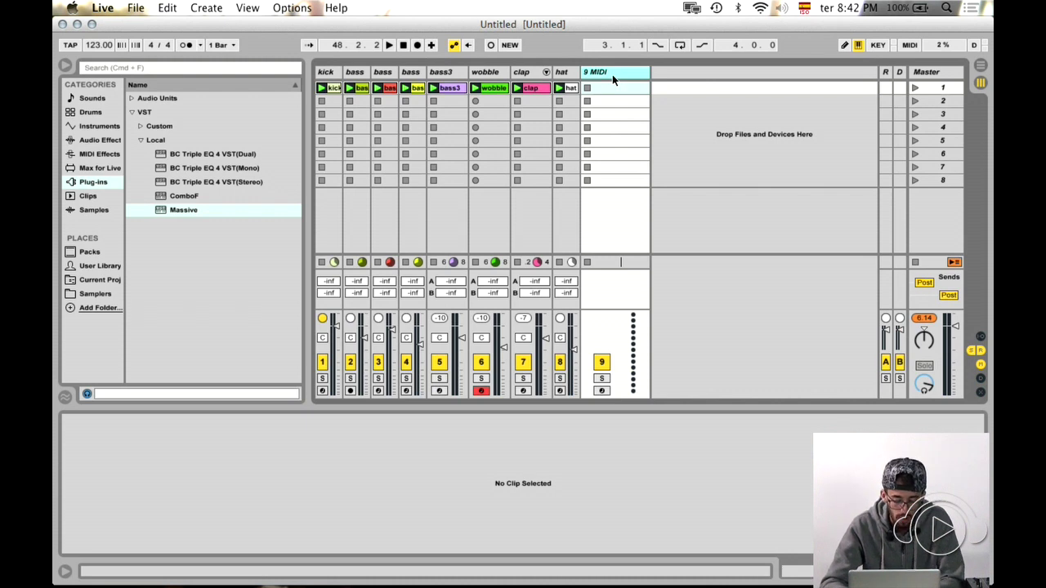
{"action": "key", "text": "super+t"}
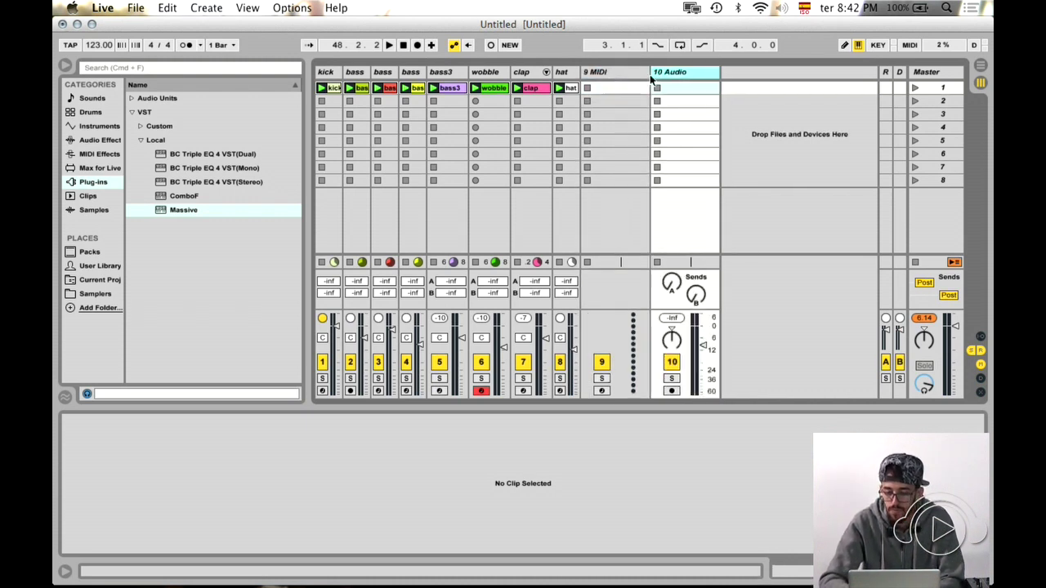
{"action": "left_click", "coordinate": [671, 391]}
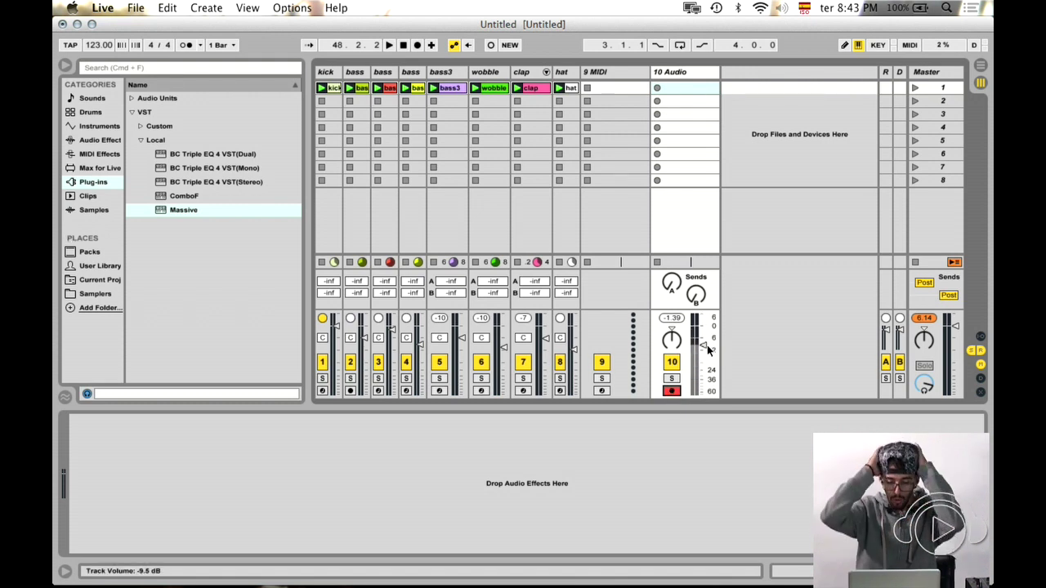
{"action": "left_click_drag", "start_coordinate": [709, 350], "coordinate": [701, 347]}
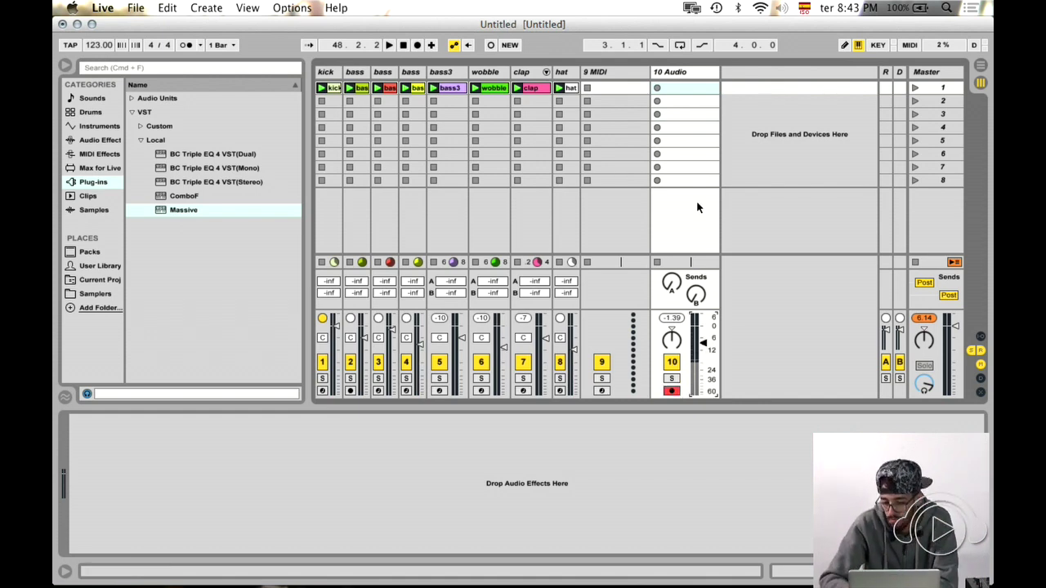
- Record a short take into the first slot of the 10 Audio track, view its waveform and delete the clip
{"action": "left_click", "coordinate": [673, 90]}
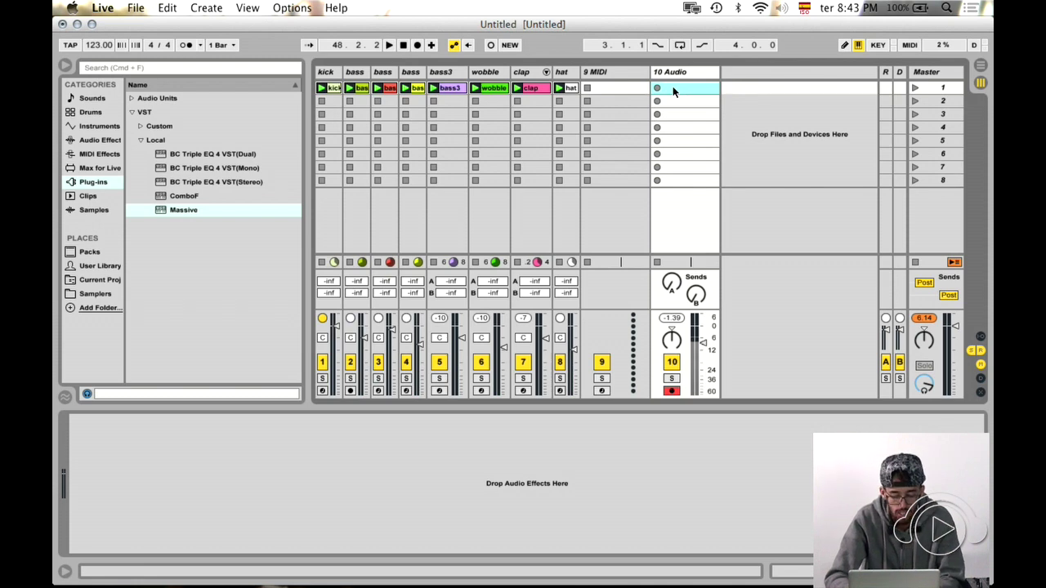
{"action": "left_click", "coordinate": [656, 89]}
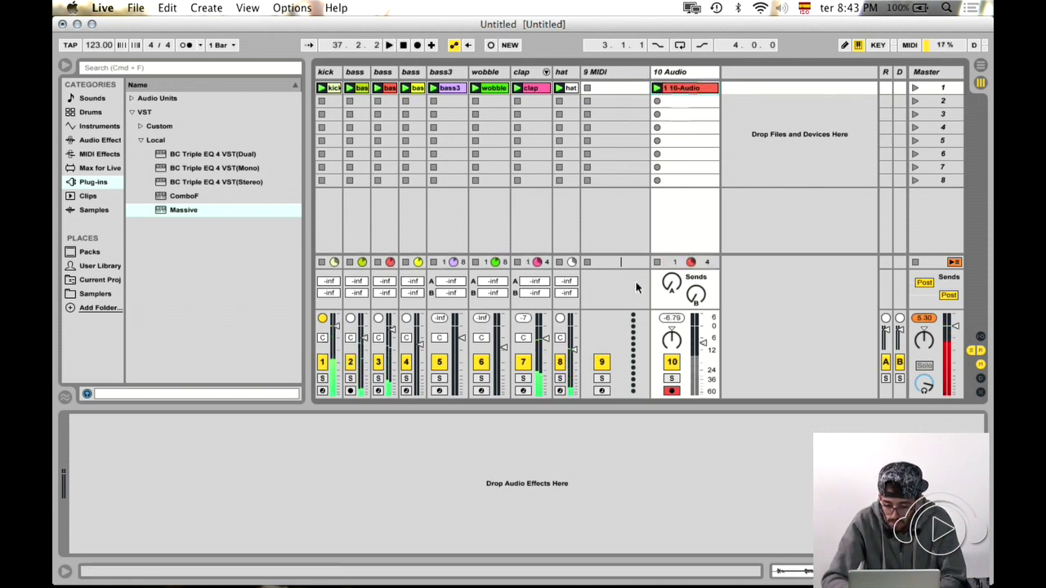
{"action": "left_click", "coordinate": [682, 88]}
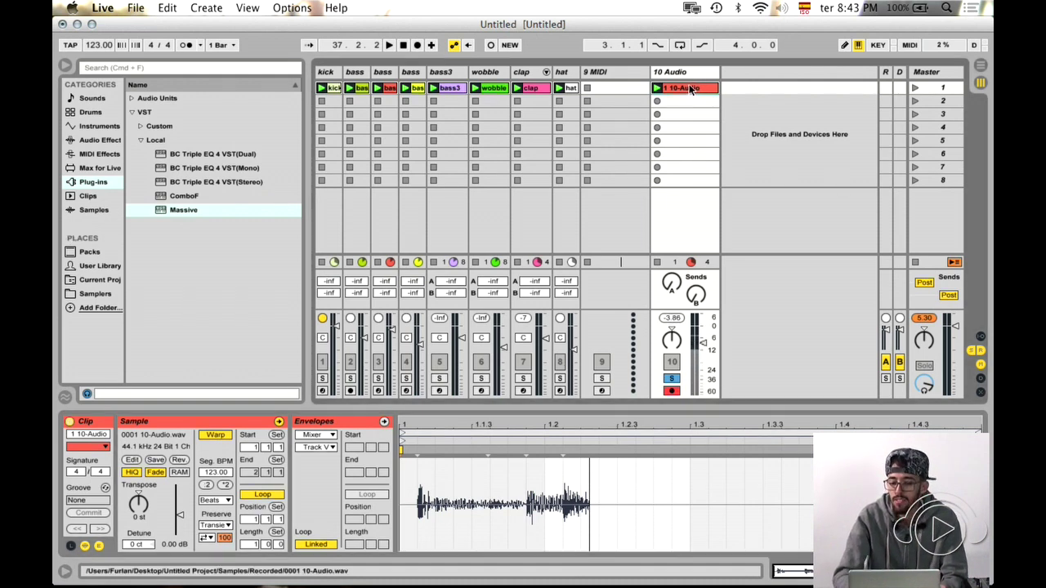
{"action": "key", "text": "BackSpace"}
- Insert another audio track after 10 Audio, then arm and solo it
{"action": "key", "text": "super+t"}
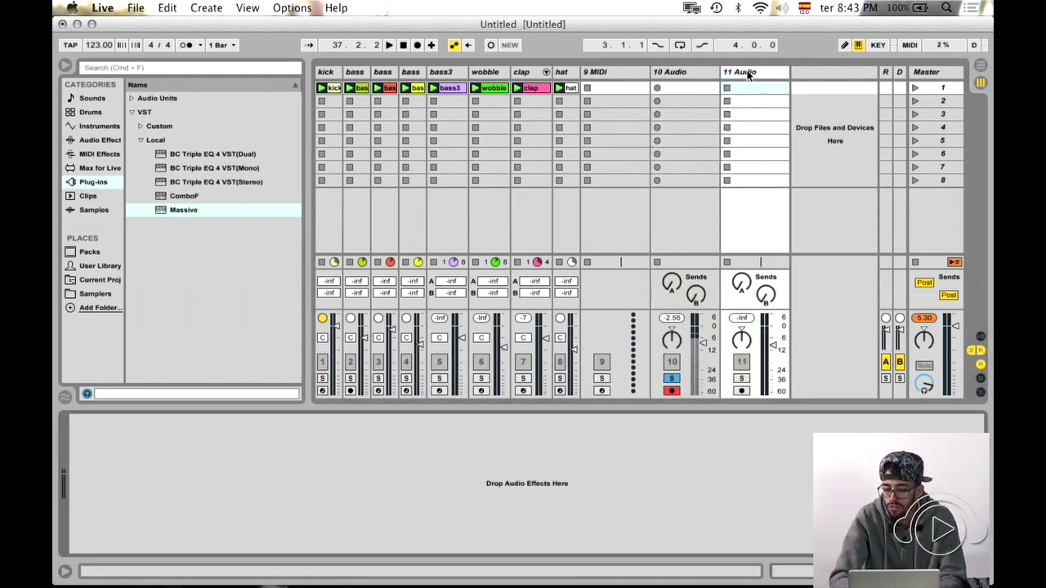
{"action": "left_click", "coordinate": [741, 391]}
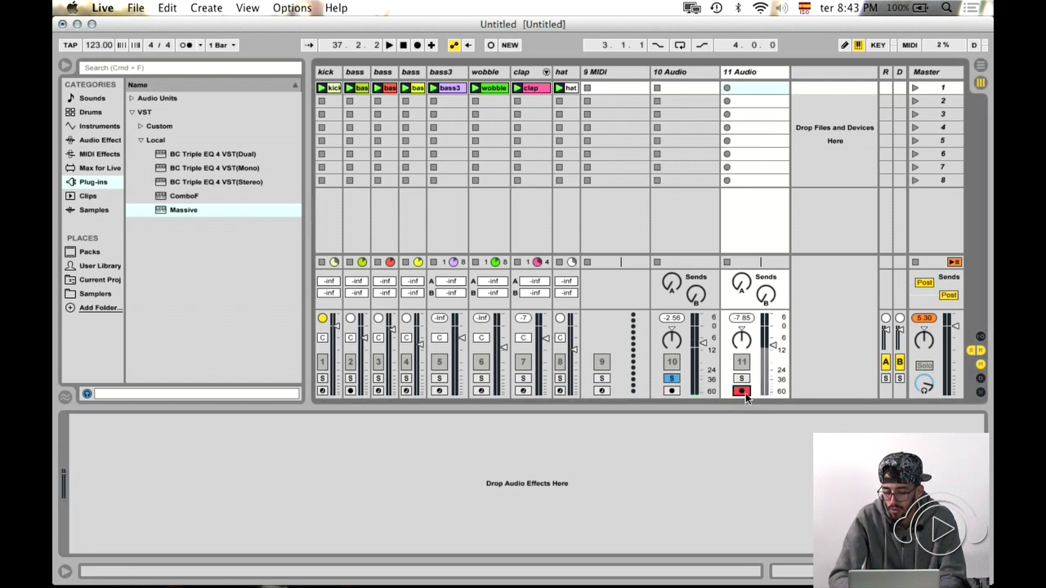
{"action": "left_click", "coordinate": [741, 379]}
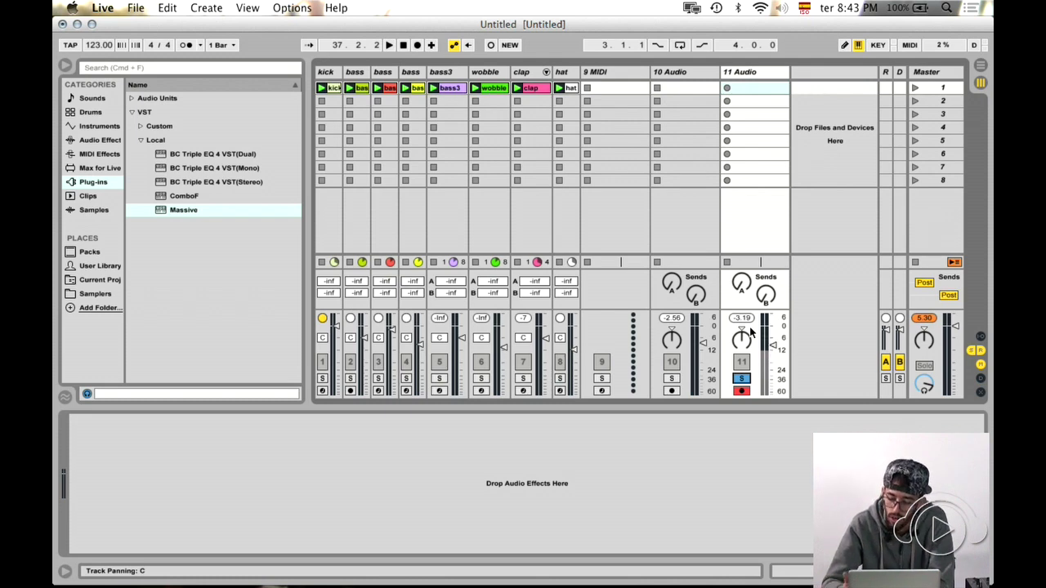
- Record a two-bar take into the first slot of the 11 Audio track and open the recorded clip
{"action": "left_click", "coordinate": [761, 91]}
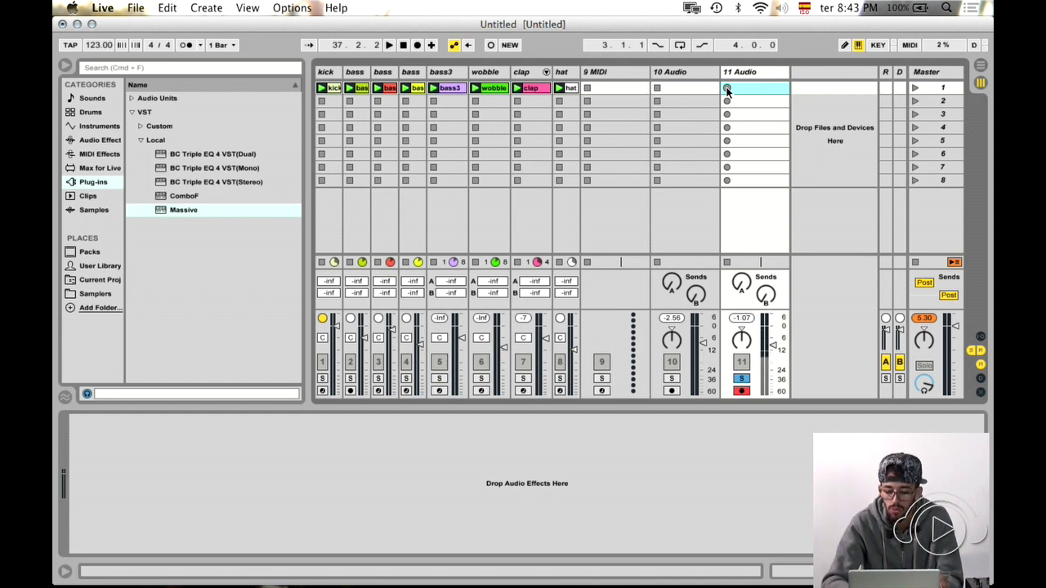
{"action": "left_click", "coordinate": [727, 89]}
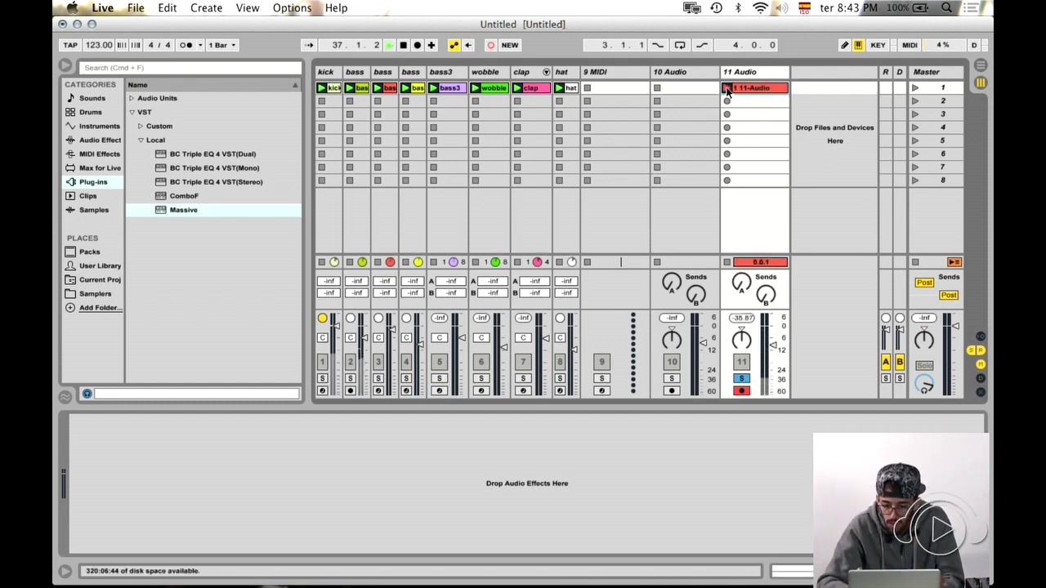
{"action": "left_click", "coordinate": [769, 89]}
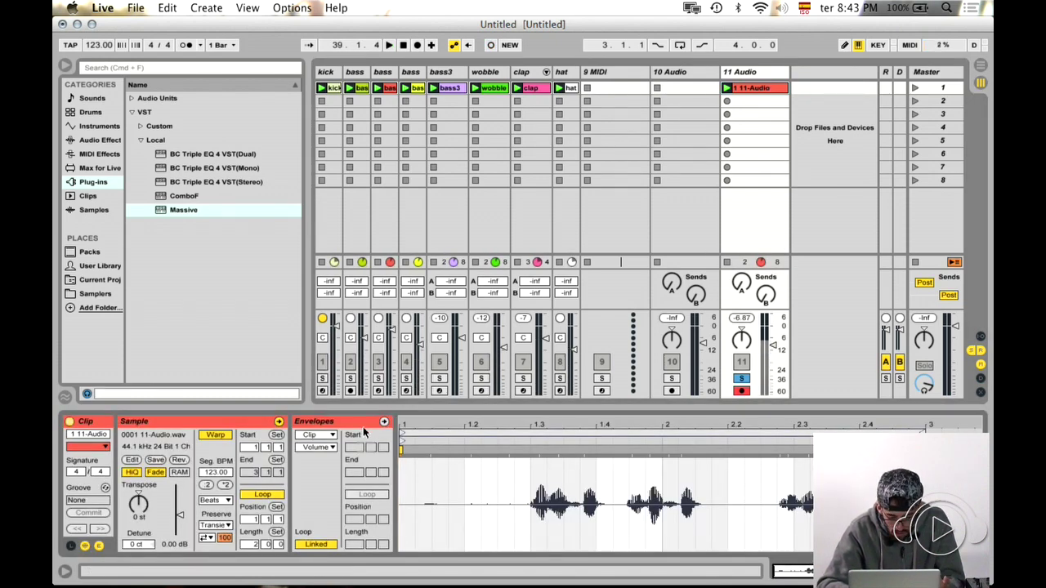
- Set the recorded clip's warp mode to Complex Pro with Formants at 0 and Envelope at 256
{"action": "left_click", "coordinate": [215, 500]}
{"action": "left_click", "coordinate": [220, 565]}
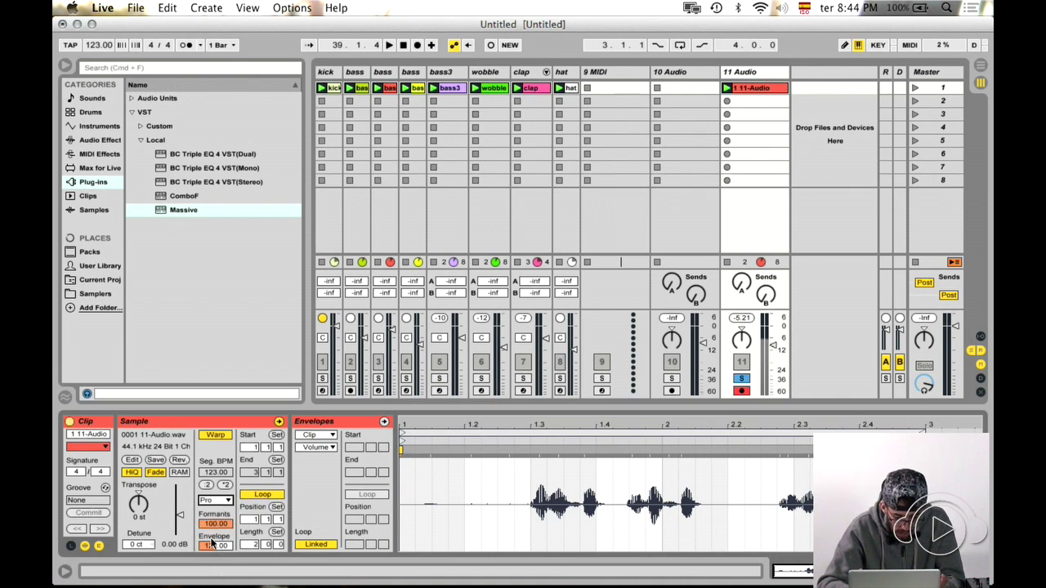
{"action": "left_click_drag", "start_coordinate": [235, 551], "coordinate": [235, 527]}
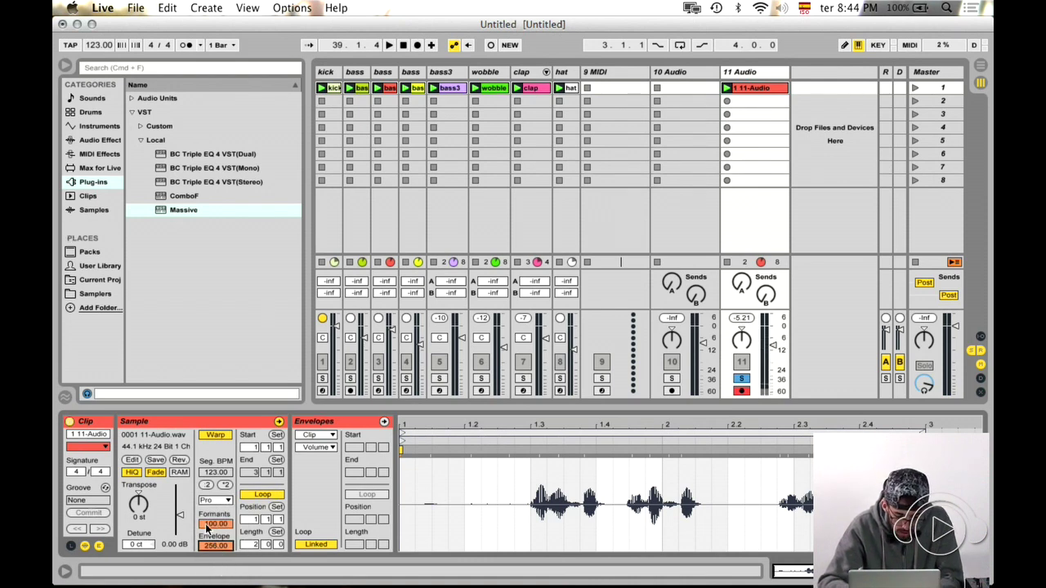
- Set the clip's loop to one bar starting at 2.1.4 and place its start marker at 2.2.1
{"action": "left_click", "coordinate": [248, 547]}
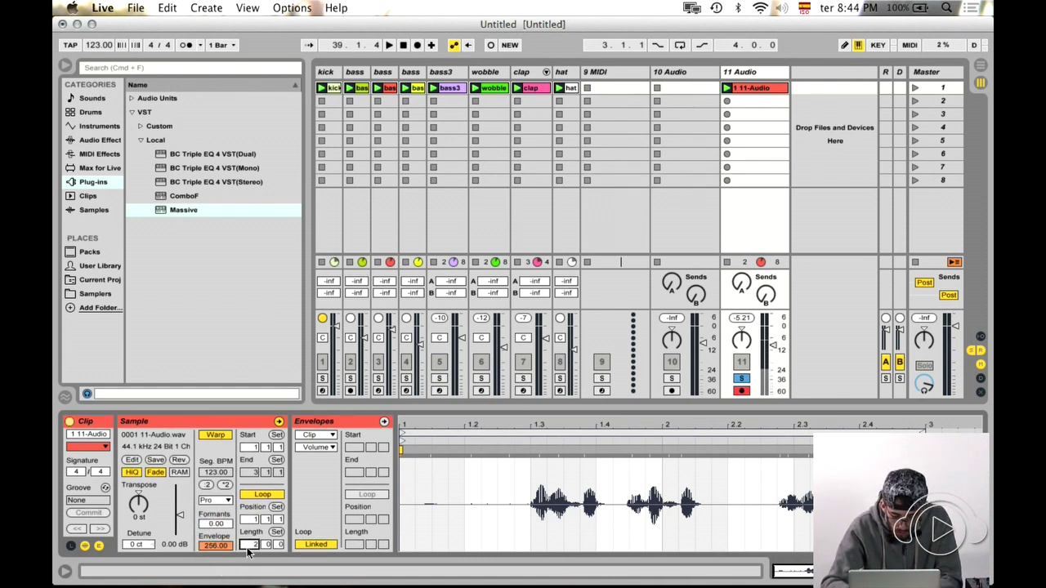
{"action": "type", "text": "1"}
{"action": "key", "text": "Return"}
{"action": "key", "text": "super+z"}
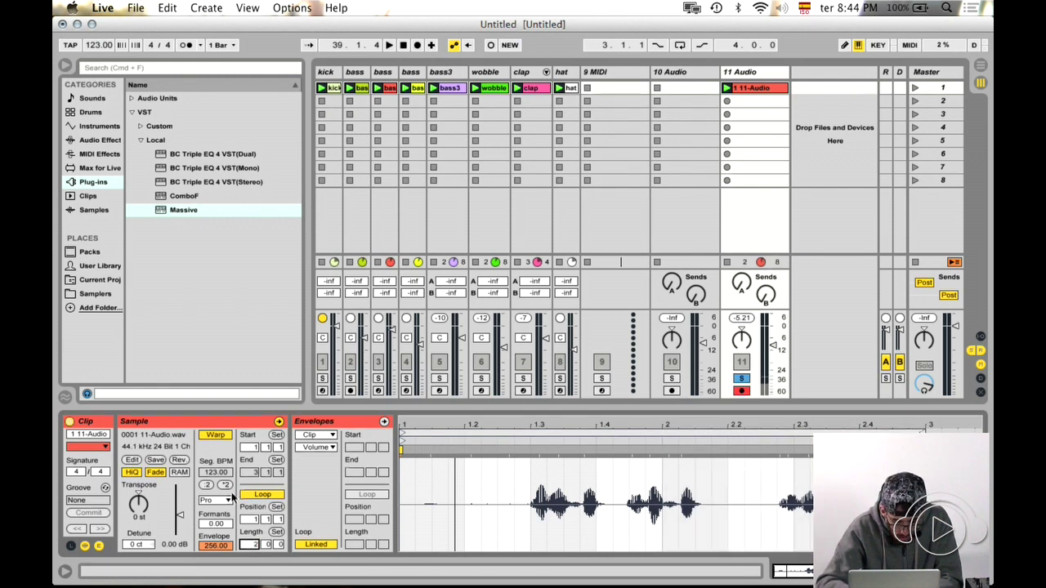
{"action": "left_click", "coordinate": [728, 88]}
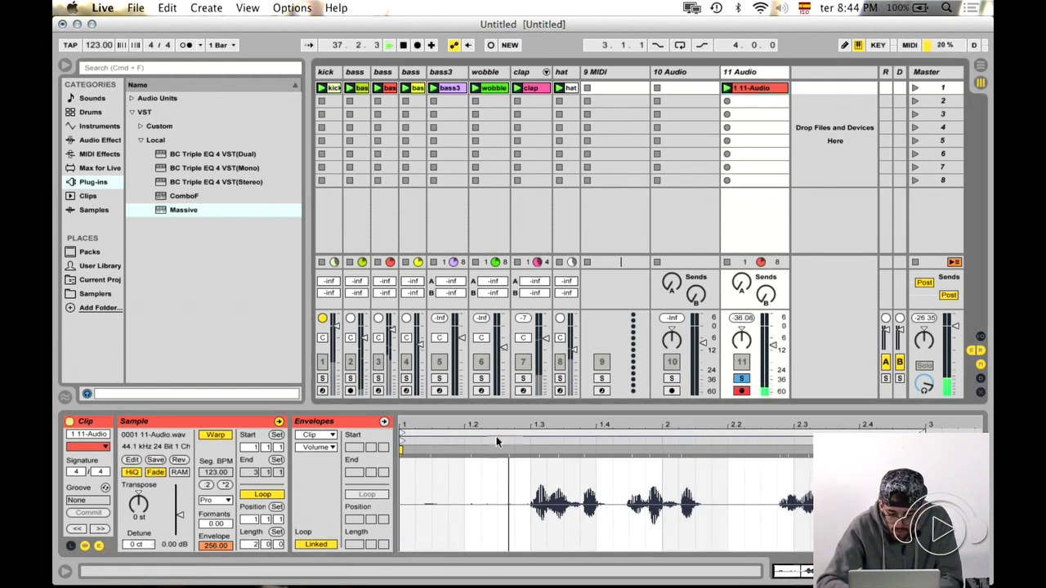
{"action": "left_click_drag", "start_coordinate": [401, 438], "coordinate": [719, 439]}
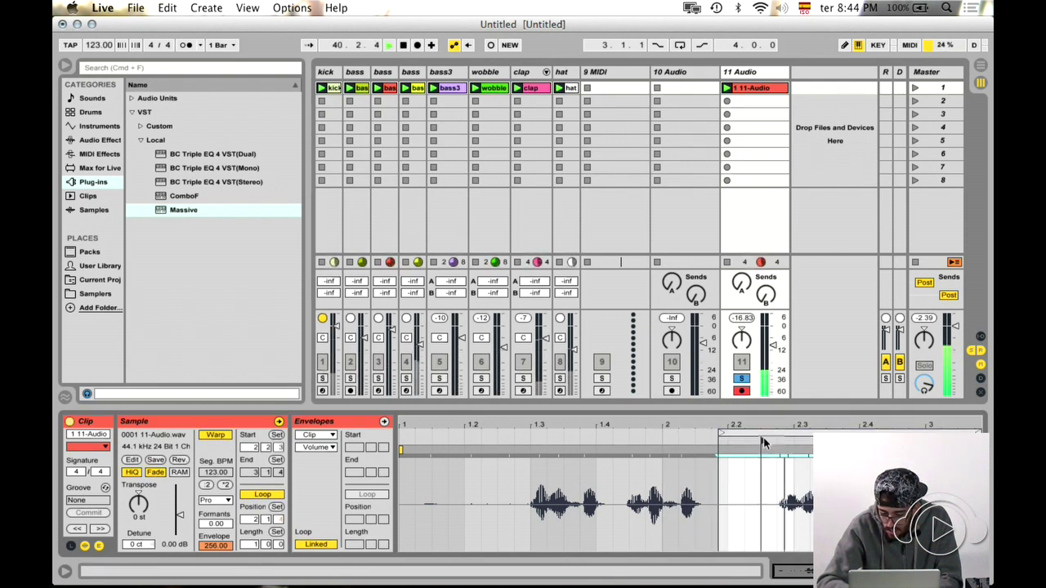
{"action": "left_click_drag", "start_coordinate": [728, 439], "coordinate": [734, 428]}
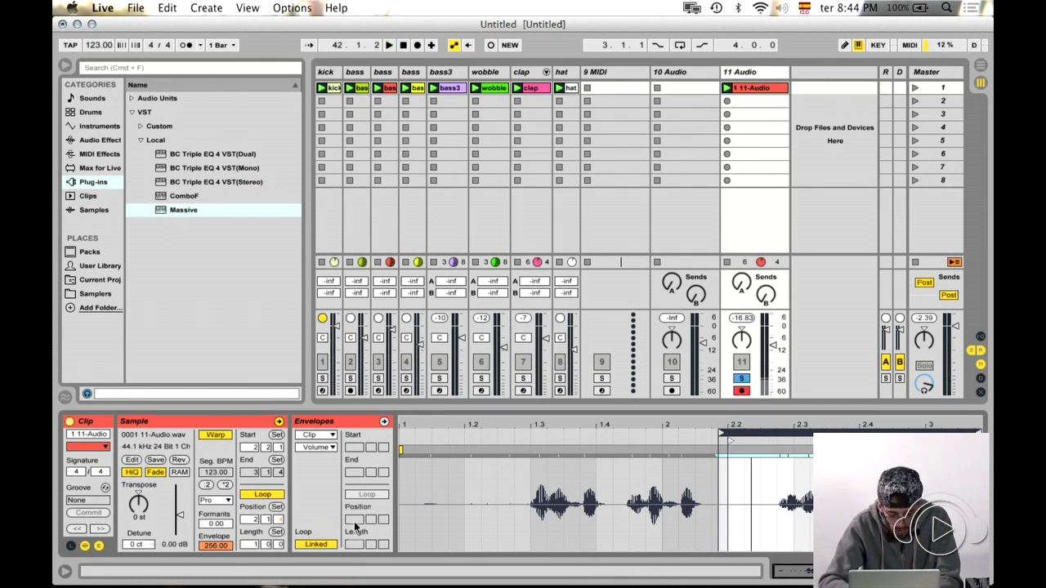
- Transpose the clip to -8 st with Formants at 25.78 and Envelope at 195, and raise the 11 Audio track volume to about -1.6 dB
{"action": "left_click", "coordinate": [138, 507]}
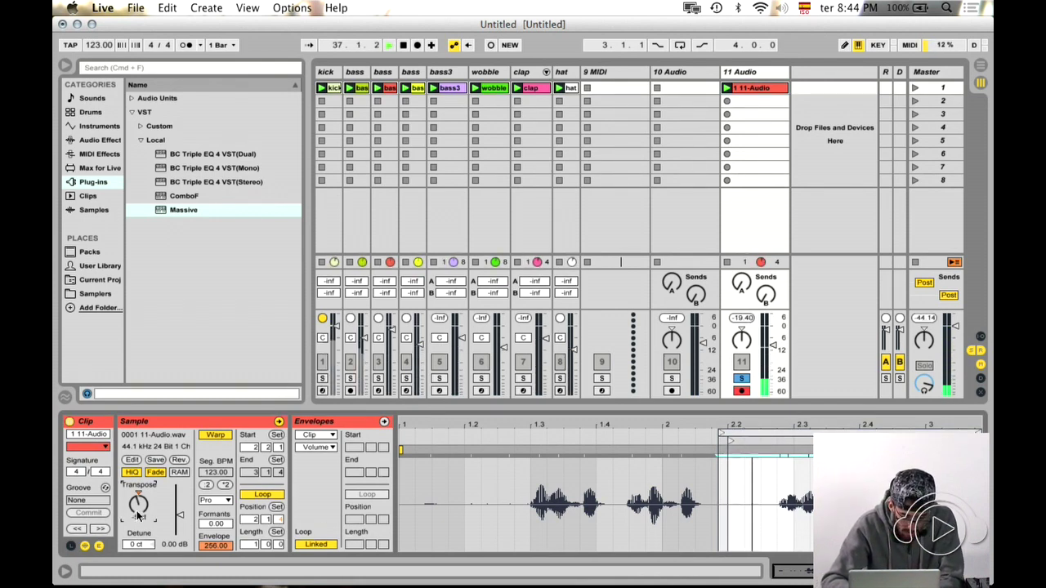
{"action": "left_click_drag", "start_coordinate": [139, 514], "coordinate": [139, 539]}
{"action": "left_click", "coordinate": [209, 525]}
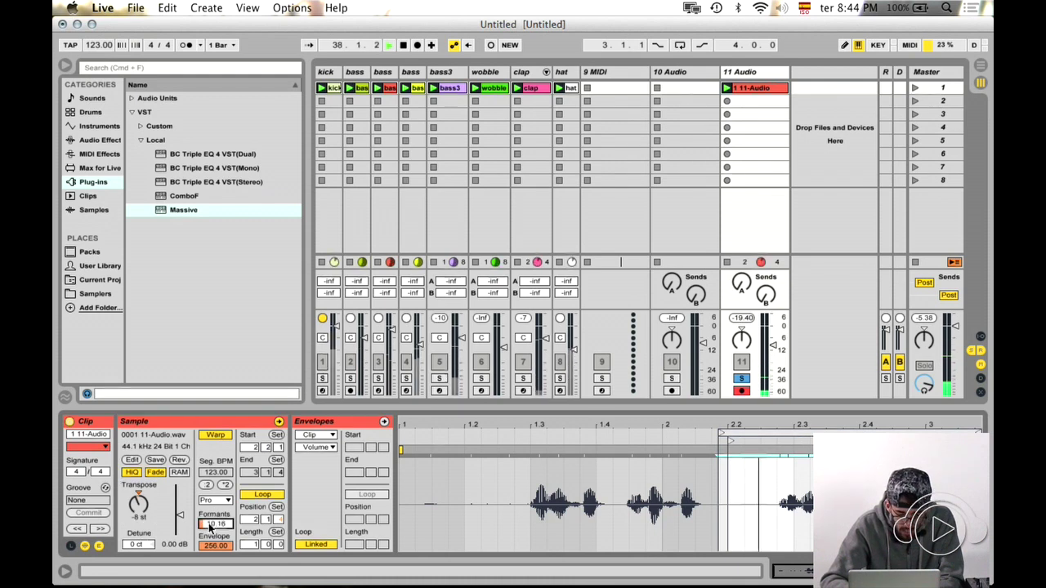
{"action": "left_click_drag", "start_coordinate": [209, 527], "coordinate": [216, 523]}
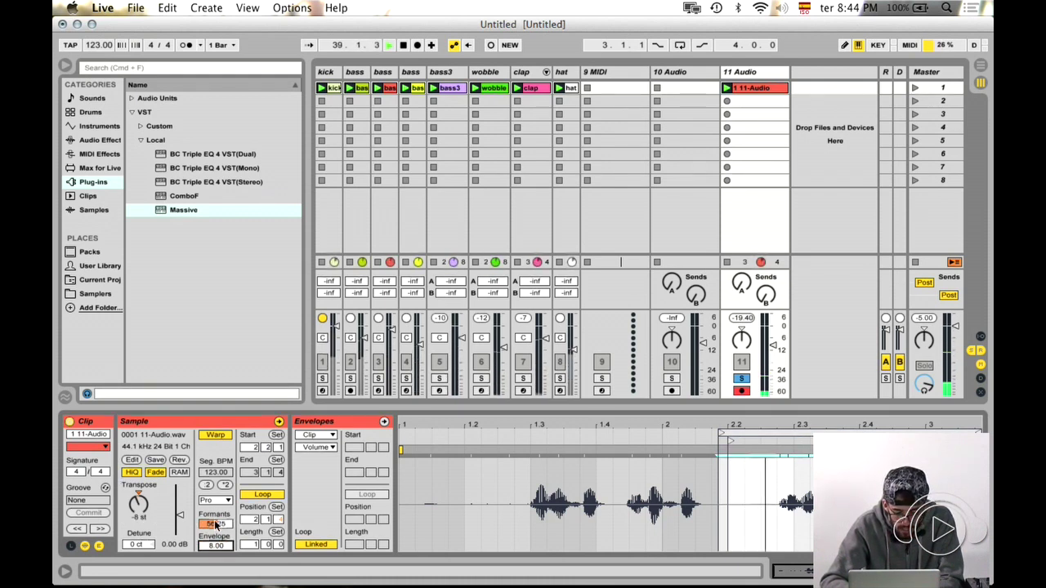
{"action": "left_click_drag", "start_coordinate": [215, 524], "coordinate": [219, 554]}
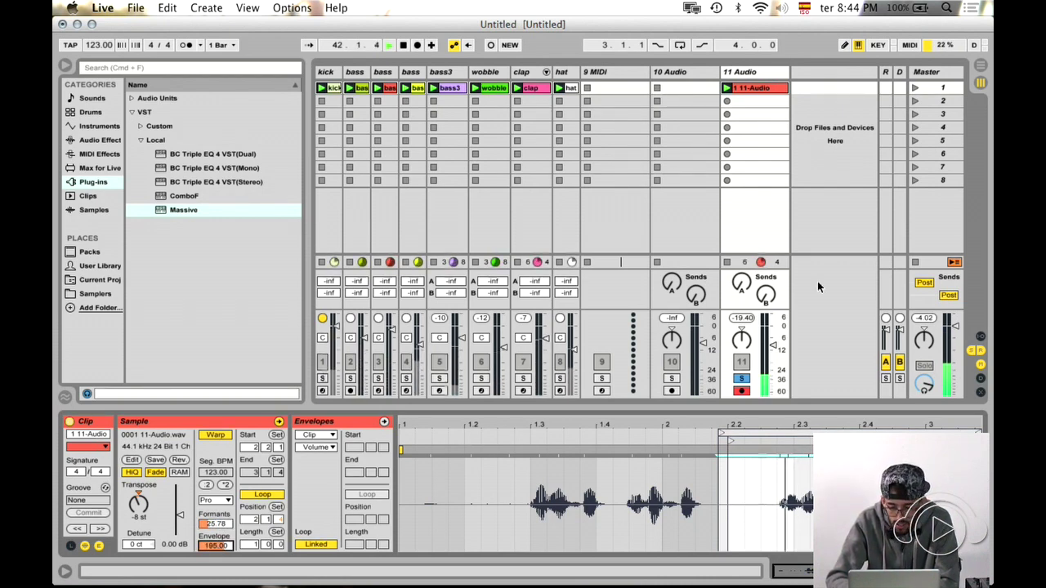
{"action": "left_click_drag", "start_coordinate": [769, 343], "coordinate": [770, 329]}
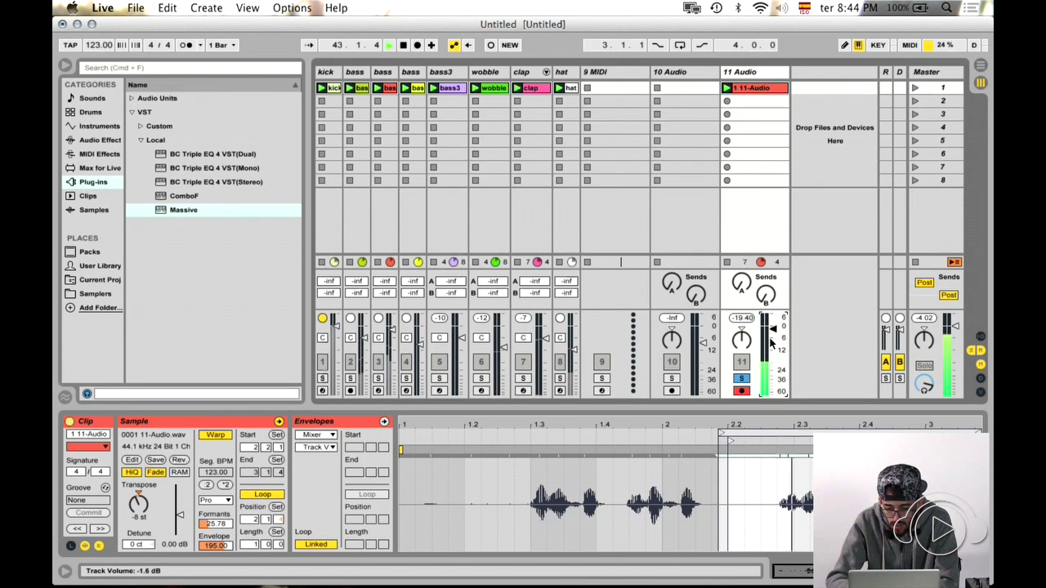
- Draw the clip's volume envelope at 0% over the silent part of the loop before the vocal phrase
{"action": "left_click", "coordinate": [311, 435]}
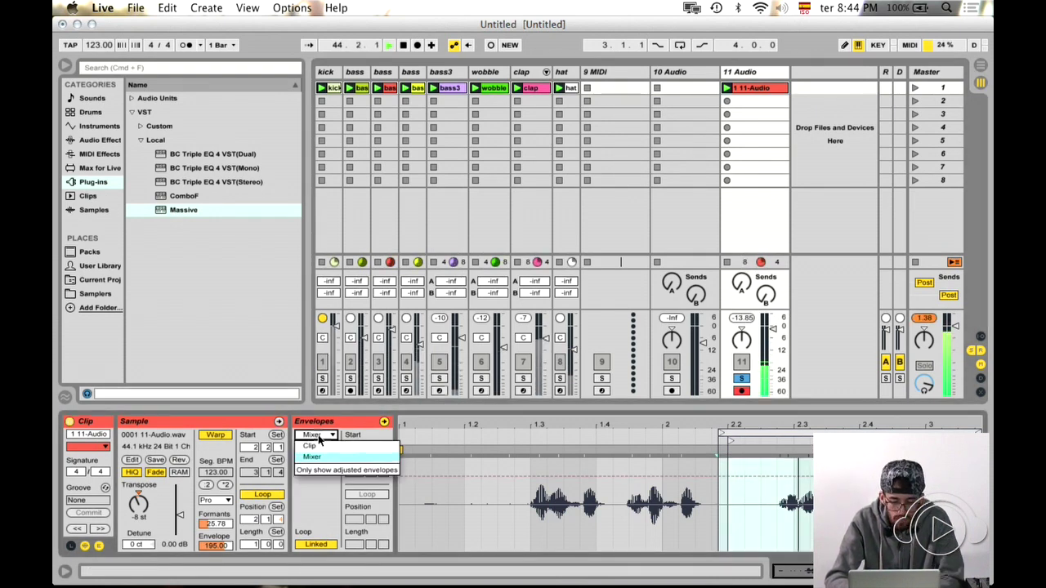
{"action": "left_click", "coordinate": [312, 443]}
{"action": "left_click", "coordinate": [735, 476]}
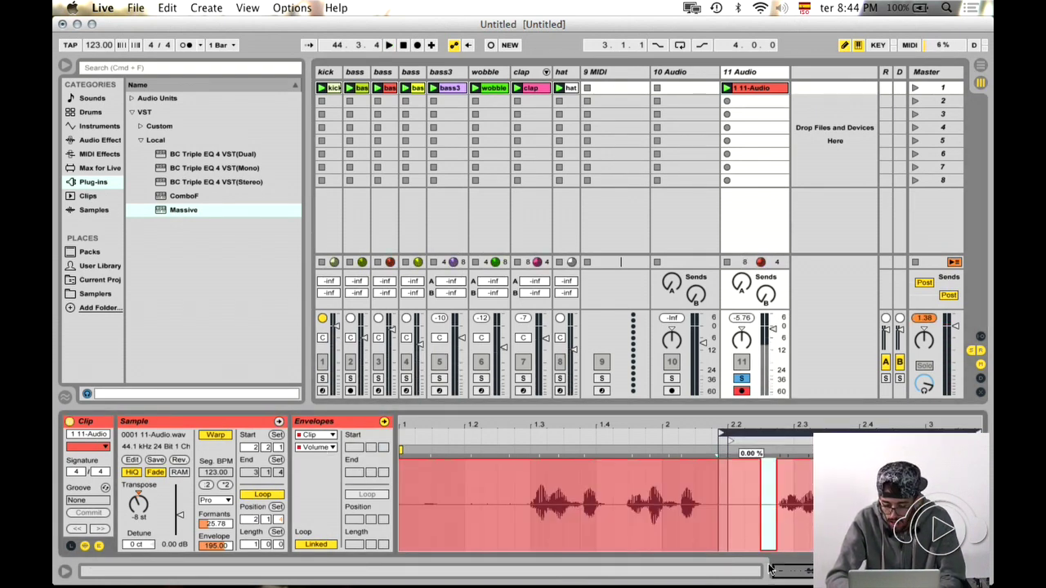
{"action": "key", "text": "b"}
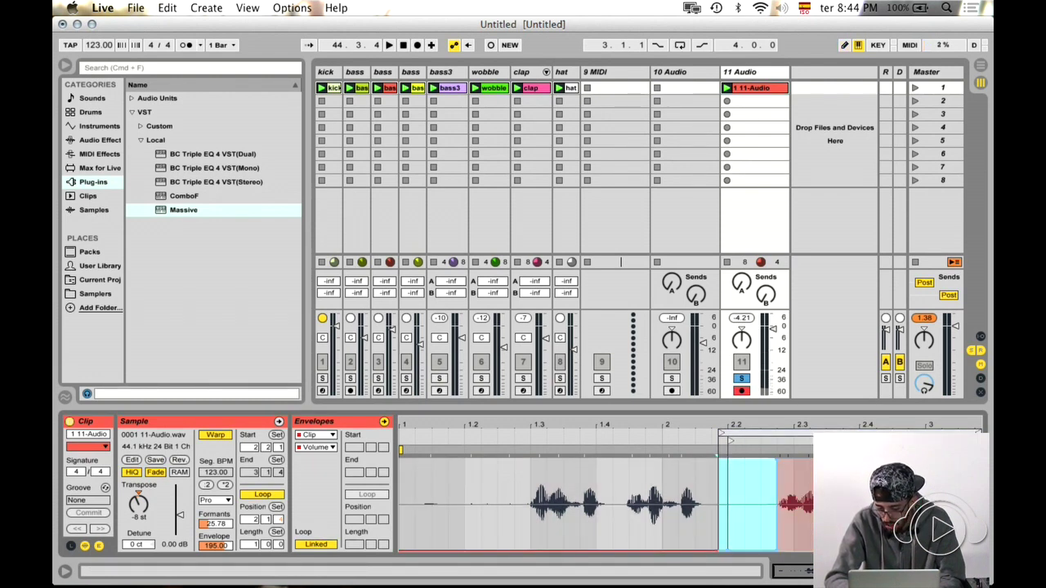
- Move the lower volume envelope breakpoint before the vocal phrase slightly earlier to form a sloped fade-in
{"action": "left_click_drag", "start_coordinate": [850, 425], "coordinate": [863, 441]}
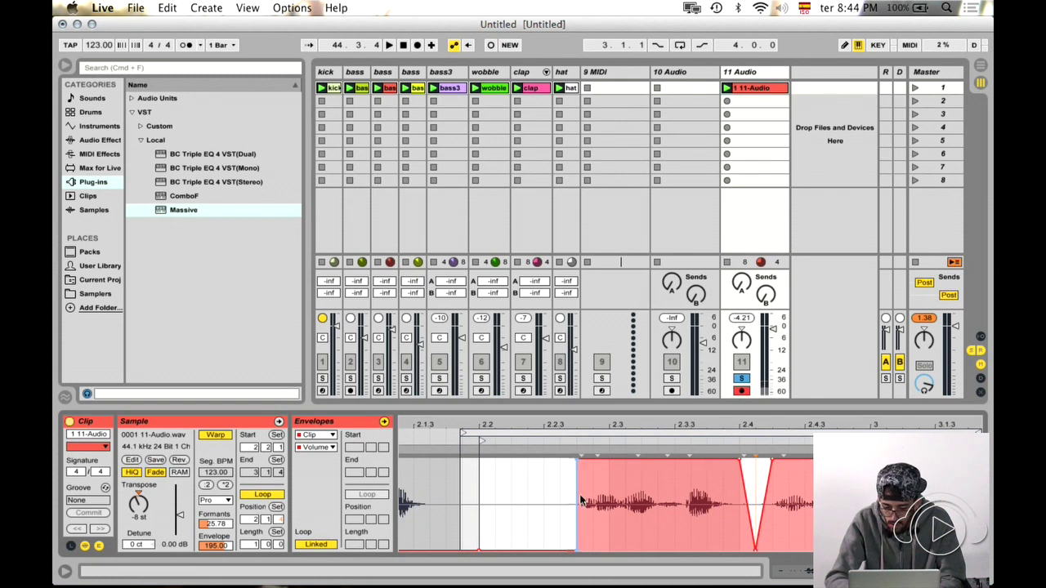
{"action": "mouse_move", "coordinate": [575, 550]}
{"action": "left_click_drag", "start_coordinate": [575, 550], "coordinate": [560, 549]}
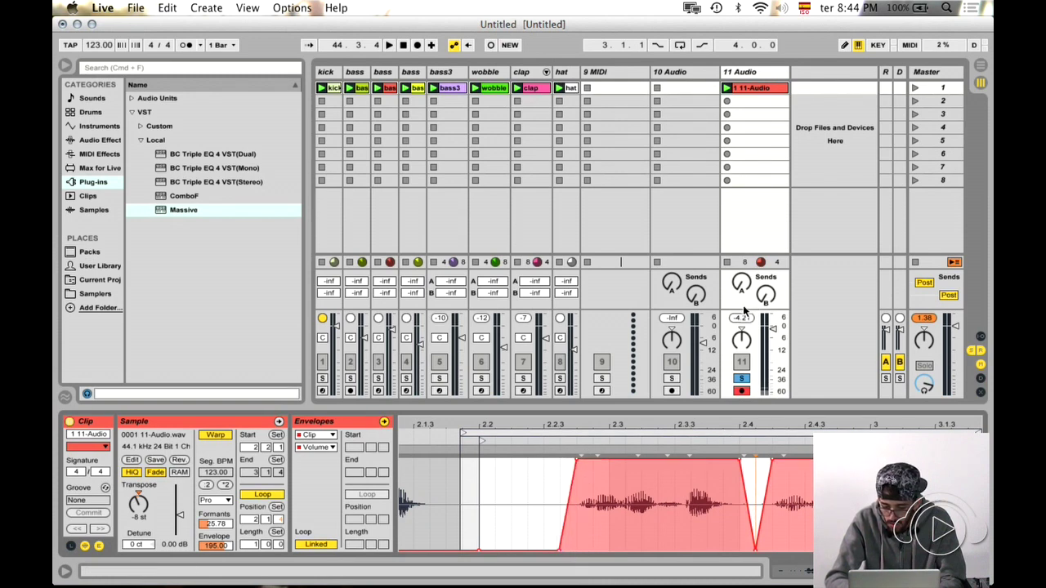
- Unsolo the 11 Audio track and disarm its recording
{"action": "left_click", "coordinate": [741, 379]}
{"action": "left_click", "coordinate": [742, 393]}
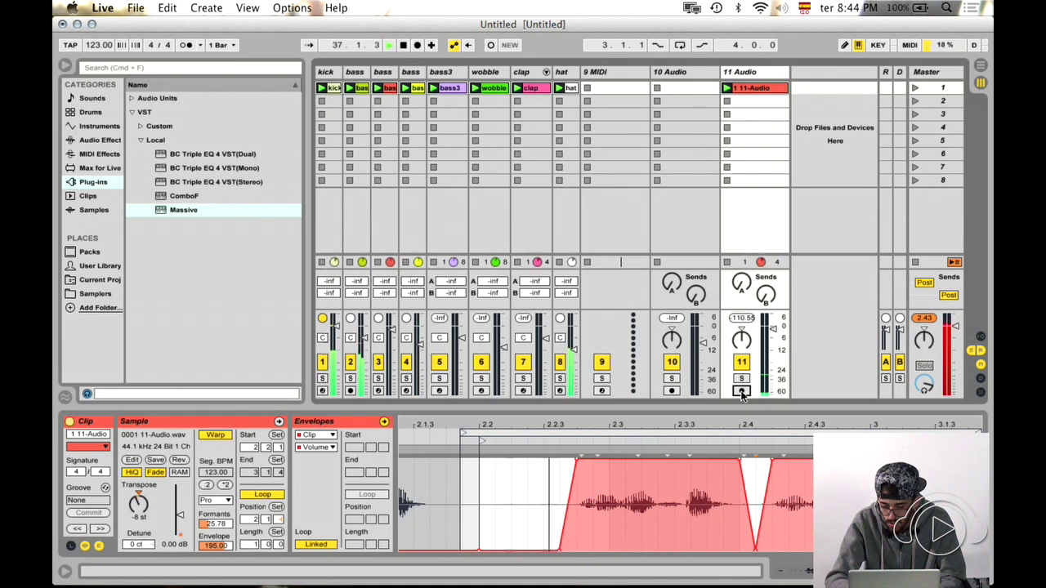
- Move the clip's start marker to 2.2.4 and add a warp marker to the vocal near 2.3.3
{"action": "left_click", "coordinate": [477, 439]}
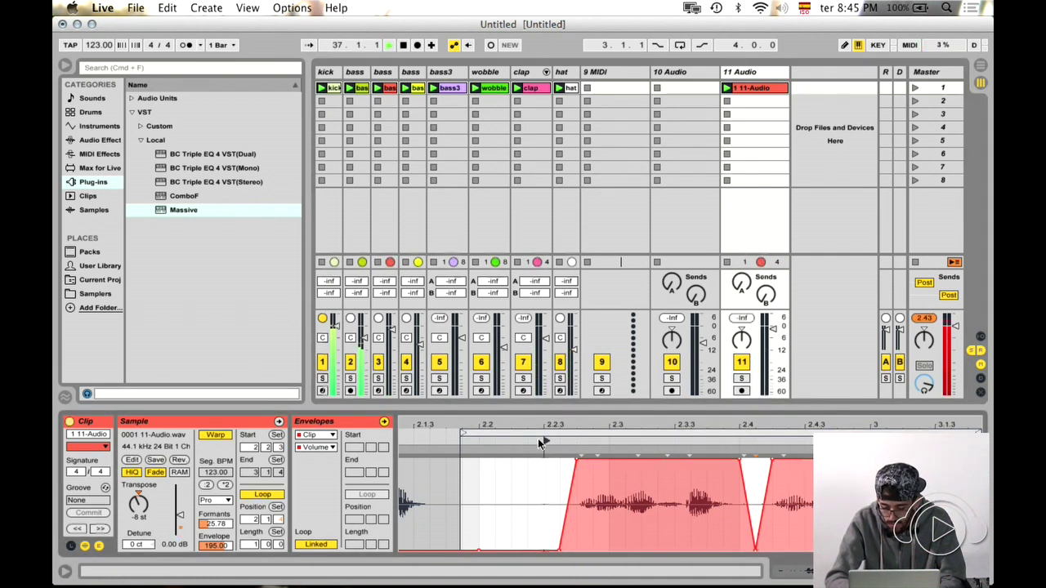
{"action": "left_click", "coordinate": [580, 442]}
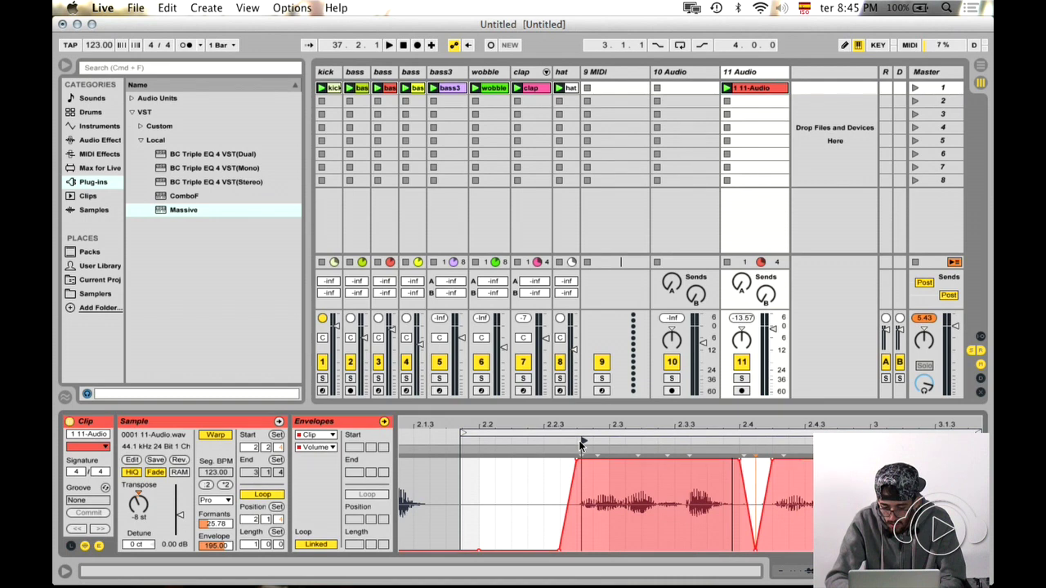
{"action": "left_click", "coordinate": [580, 444]}
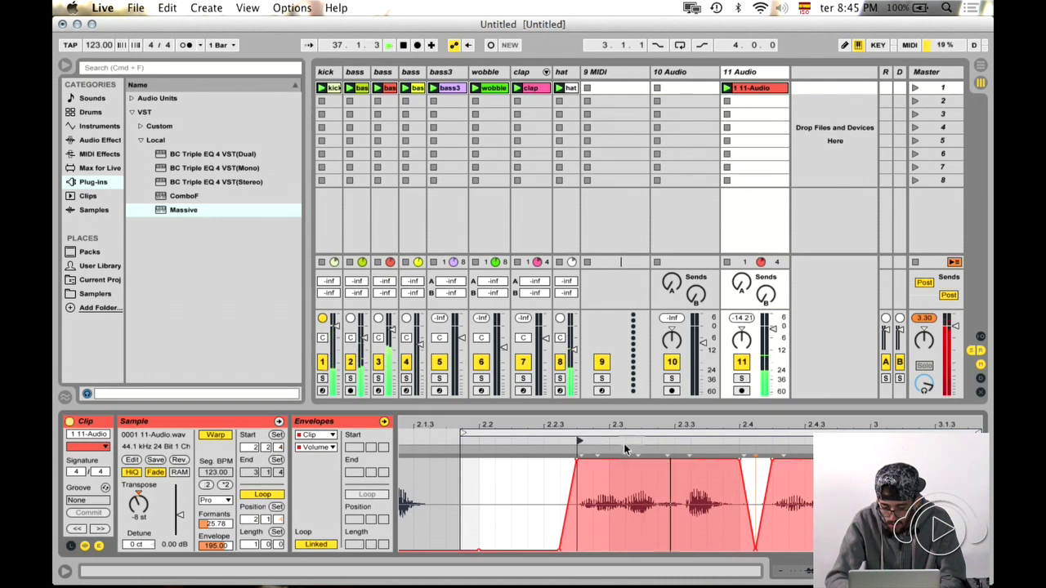
{"action": "double_click", "coordinate": [691, 449]}
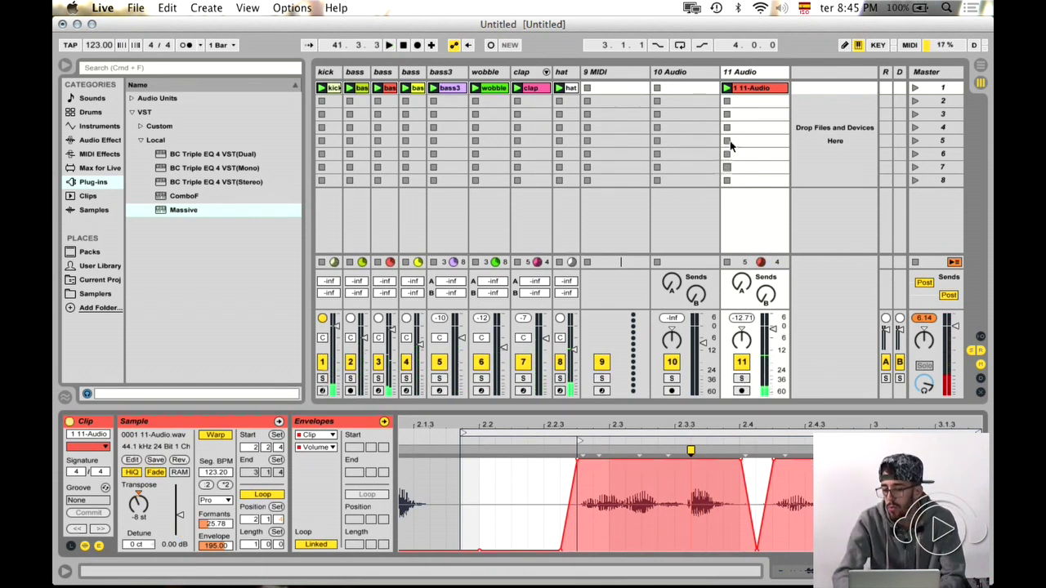
- Rename the 11 Audio track and its clip to voc, narrow the track and play the loop
{"action": "left_click", "coordinate": [744, 71]}
{"action": "key", "text": "super+r"}
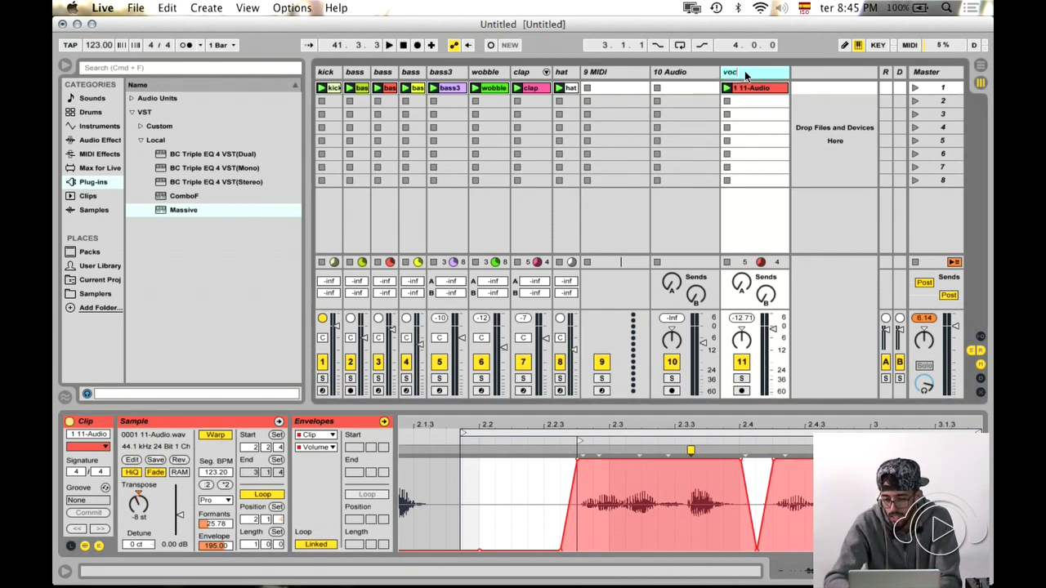
{"action": "type", "text": "voc"}
{"action": "key", "text": "Return"}
{"action": "left_click", "coordinate": [745, 87]}
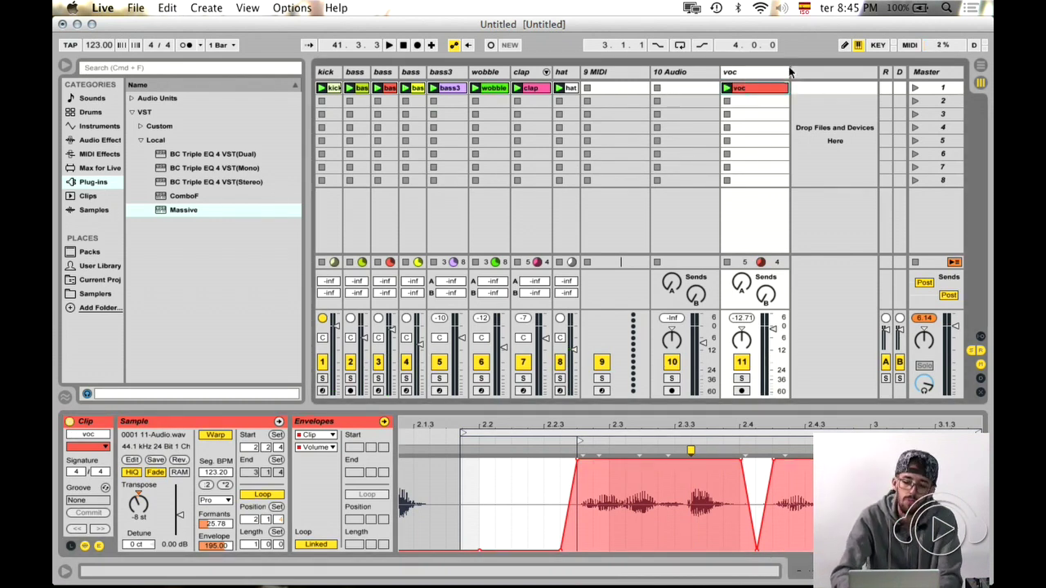
{"action": "left_click_drag", "start_coordinate": [789, 70], "coordinate": [746, 63]}
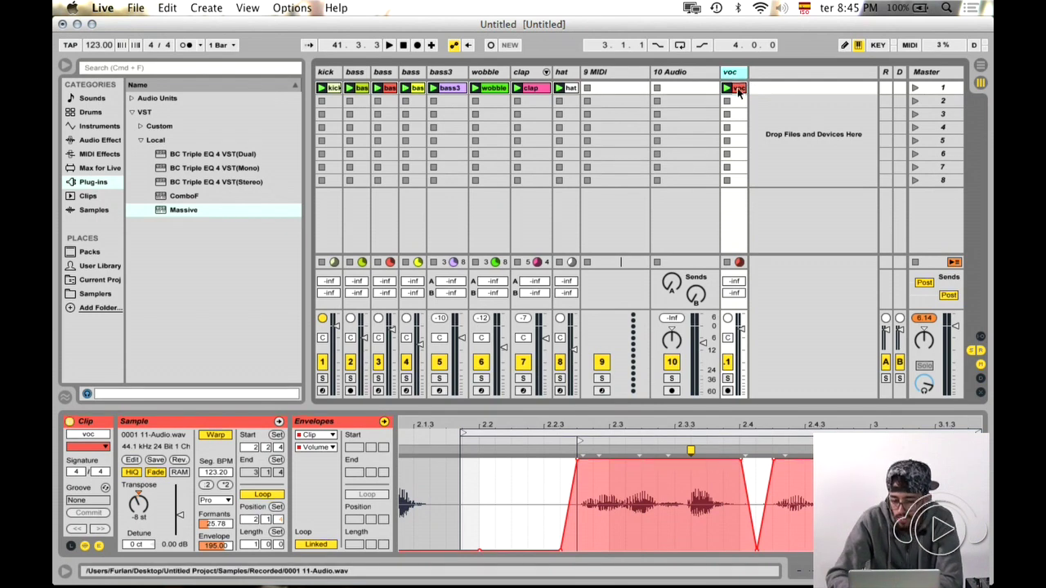
{"action": "left_click", "coordinate": [737, 89]}
{"action": "key", "text": "space"}
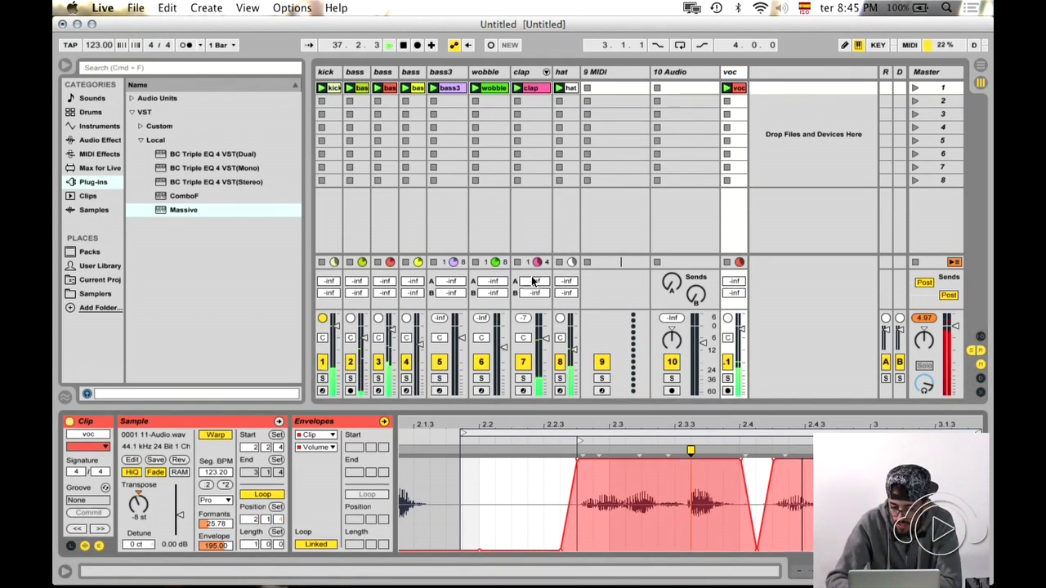
- Add the EQ Eight audio effect to the voc track
{"action": "left_click", "coordinate": [94, 140]}
{"action": "scroll", "coordinate": [171, 232], "scroll_direction": "up", "scroll_amount": 5}
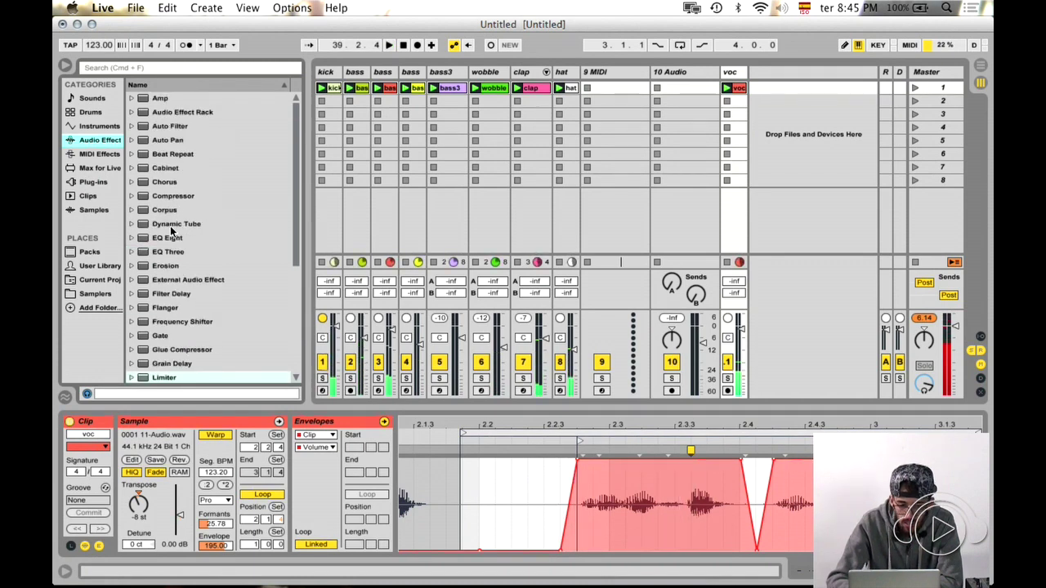
{"action": "left_click", "coordinate": [93, 182]}
{"action": "left_click", "coordinate": [100, 140]}
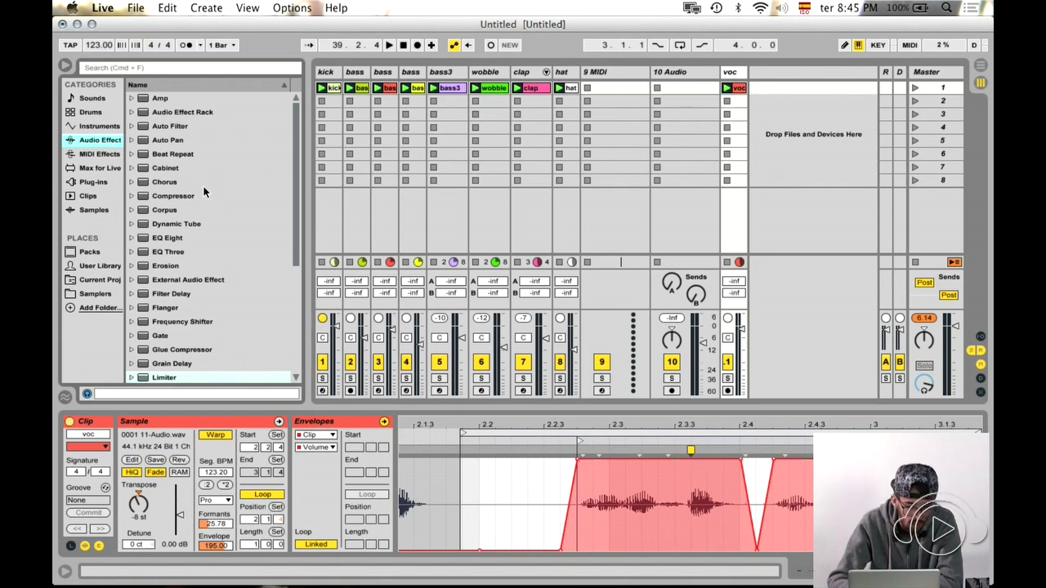
{"action": "left_click_drag", "start_coordinate": [162, 235], "coordinate": [722, 76]}
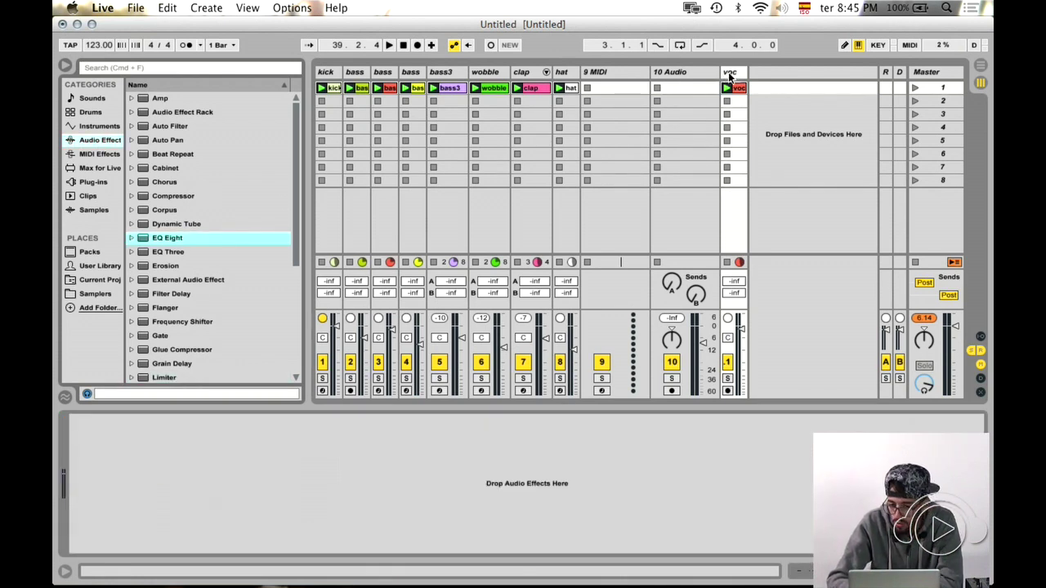
{"action": "left_click_drag", "start_coordinate": [616, 118], "coordinate": [133, 461]}
- Make EQ Eight's band 1 a low cut at 32.3 Hz with a Q of 0.23
{"action": "left_click", "coordinate": [120, 533]}
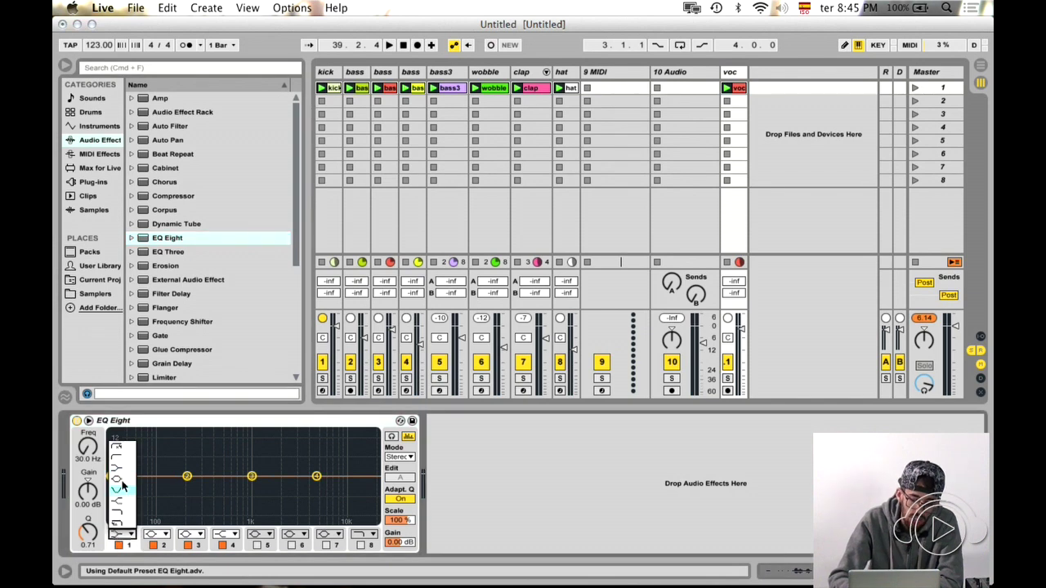
{"action": "left_click", "coordinate": [116, 464]}
{"action": "left_click_drag", "start_coordinate": [110, 488], "coordinate": [114, 508]}
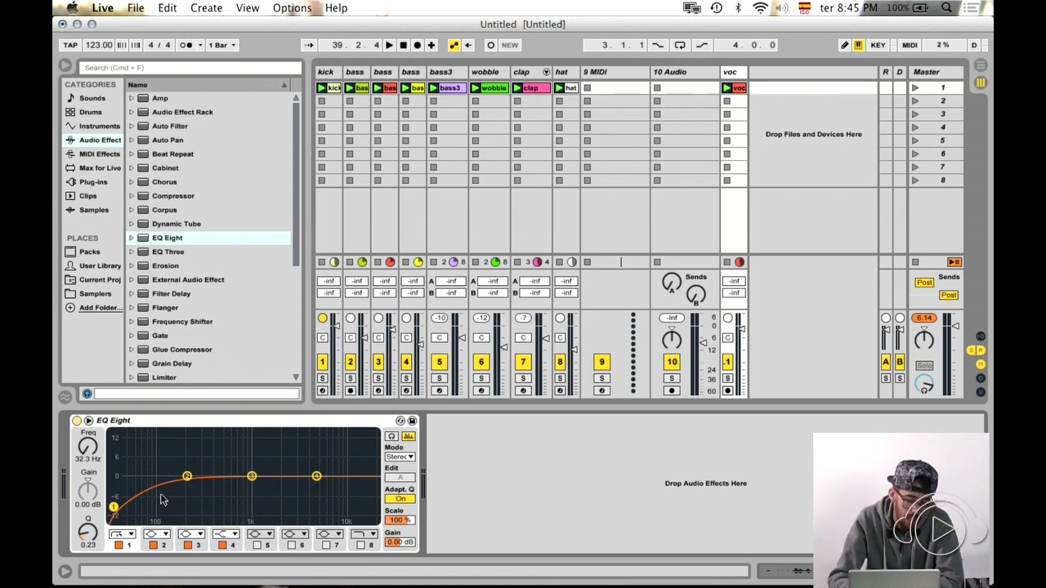
- Make EQ Eight's band 4 a high cut and move it to 12.9 kHz
{"action": "left_click", "coordinate": [227, 536]}
{"action": "left_click", "coordinate": [221, 518]}
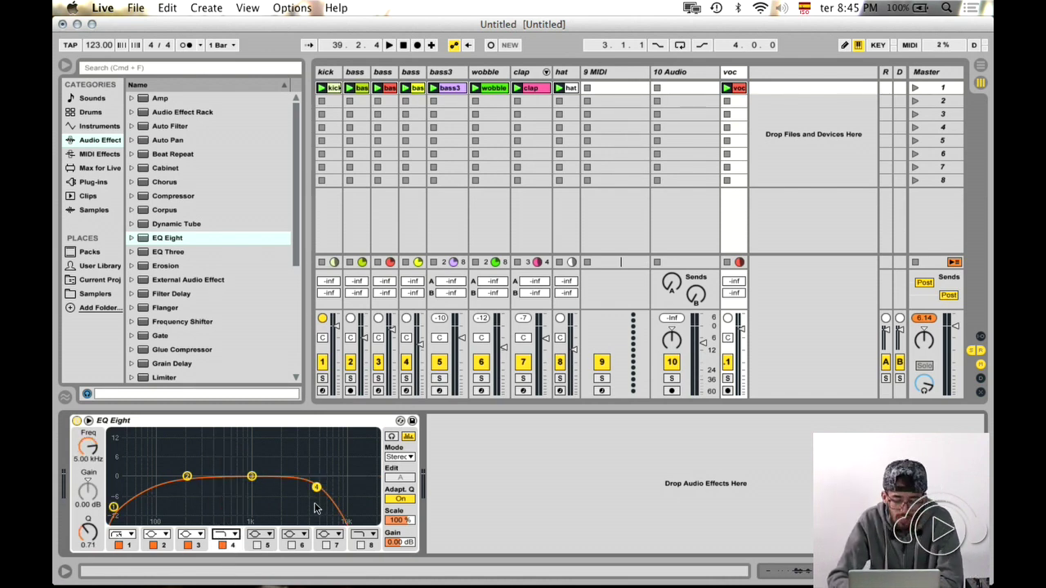
{"action": "left_click_drag", "start_coordinate": [317, 488], "coordinate": [354, 488]}
- Play the voc clip, set the Q of EQ Eight's band 1 to 0.32 and reopen the clip
{"action": "left_click", "coordinate": [728, 88]}
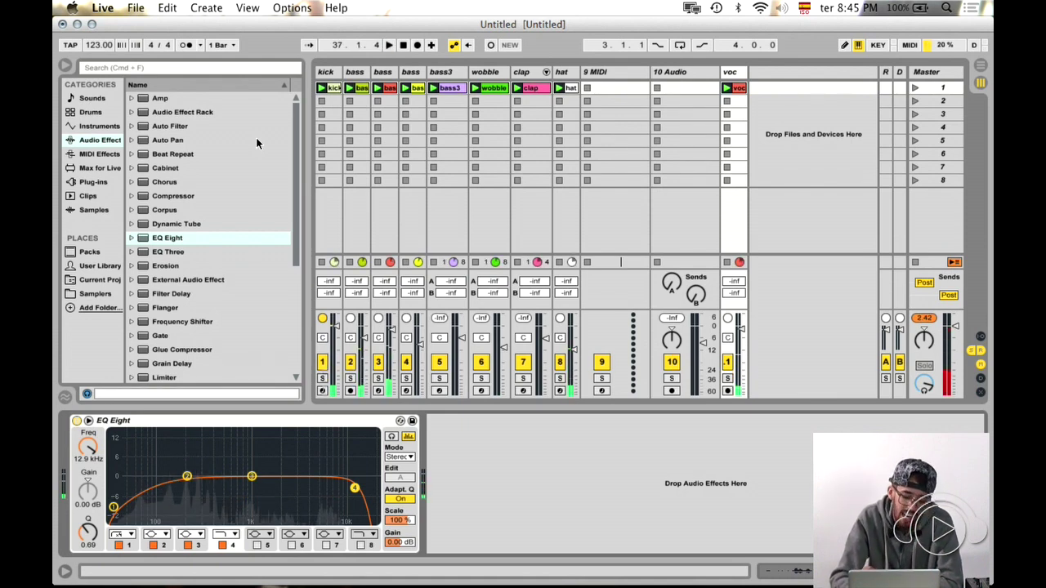
{"action": "left_click_drag", "start_coordinate": [113, 509], "coordinate": [115, 507]}
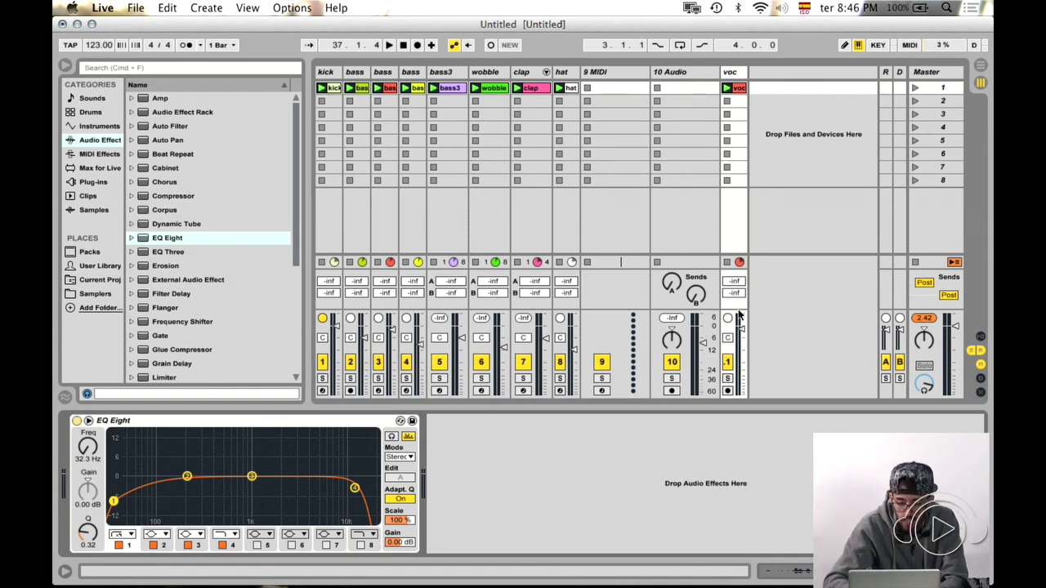
{"action": "left_click", "coordinate": [749, 90]}
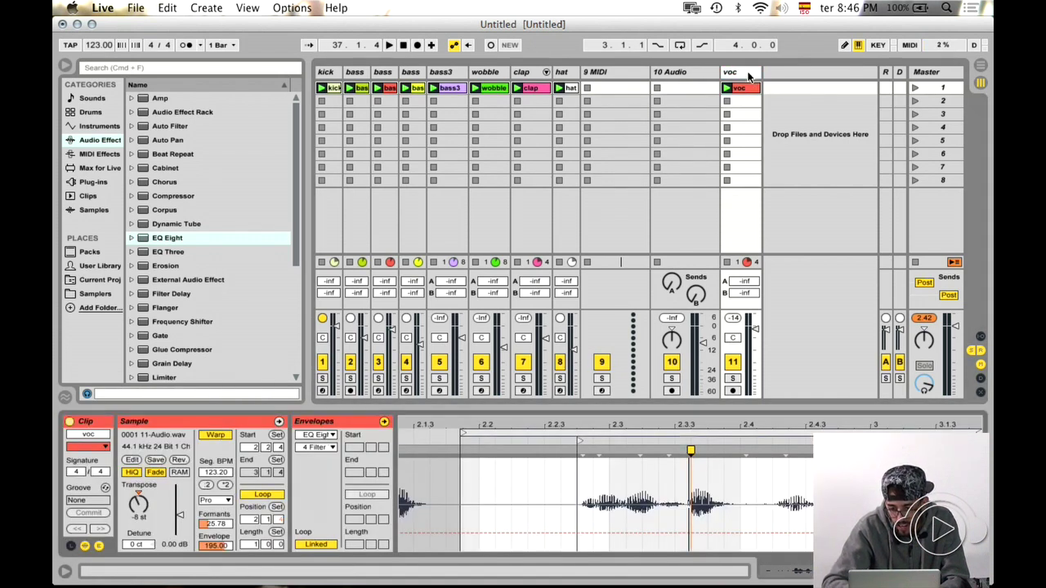
- Adjust the voc track's EQ Eight: band 1 to 36.0 Hz with a Q of 0.21, and band 4 to 12.7 kHz
{"action": "left_click", "coordinate": [748, 74]}
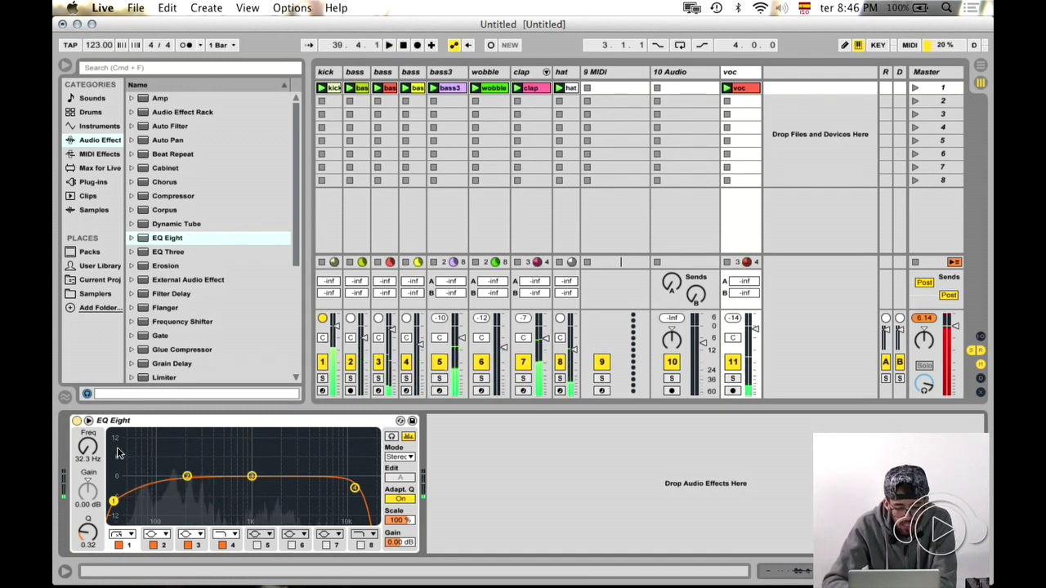
{"action": "key", "text": "space"}
{"action": "mouse_move", "coordinate": [114, 500]}
{"action": "left_mouse_down"}
{"action": "mouse_move", "coordinate": [132, 501]}
{"action": "mouse_move", "coordinate": [118, 510]}
{"action": "left_mouse_up"}
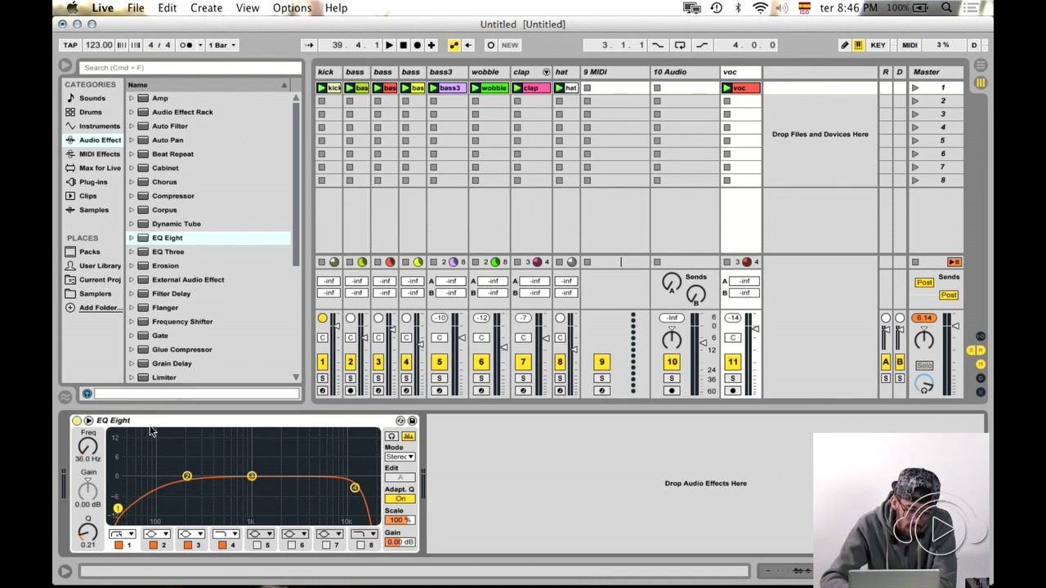
{"action": "left_click", "coordinate": [355, 490]}
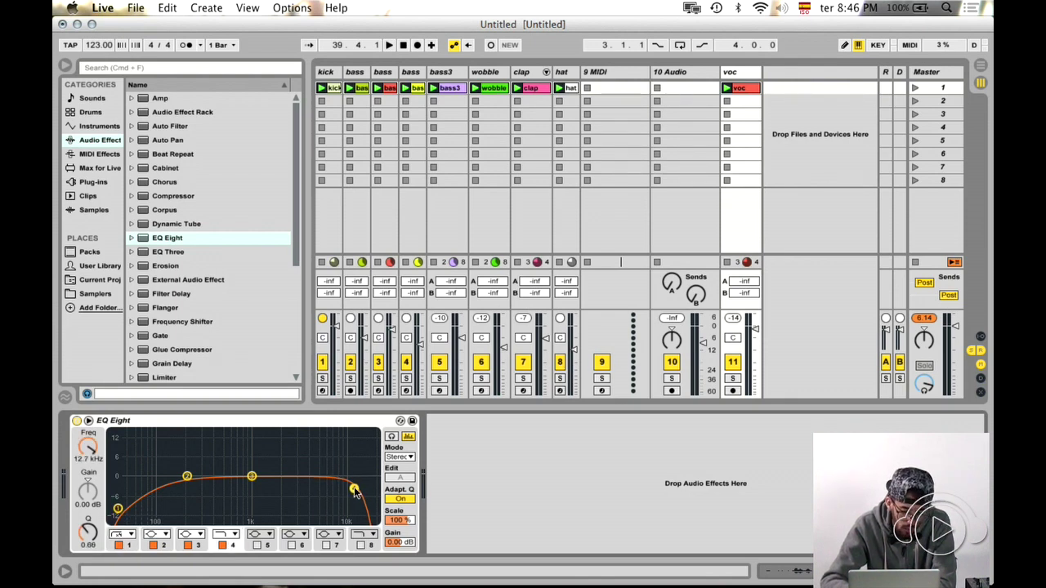
- Add a Limiter and a Spectrum after EQ Eight on the voc track, fold EQ Eight and play the loop
{"action": "left_click", "coordinate": [193, 238]}
{"action": "scroll", "coordinate": [194, 238], "scroll_direction": "down", "scroll_amount": 3}
{"action": "left_click_drag", "start_coordinate": [176, 268], "coordinate": [466, 459]}
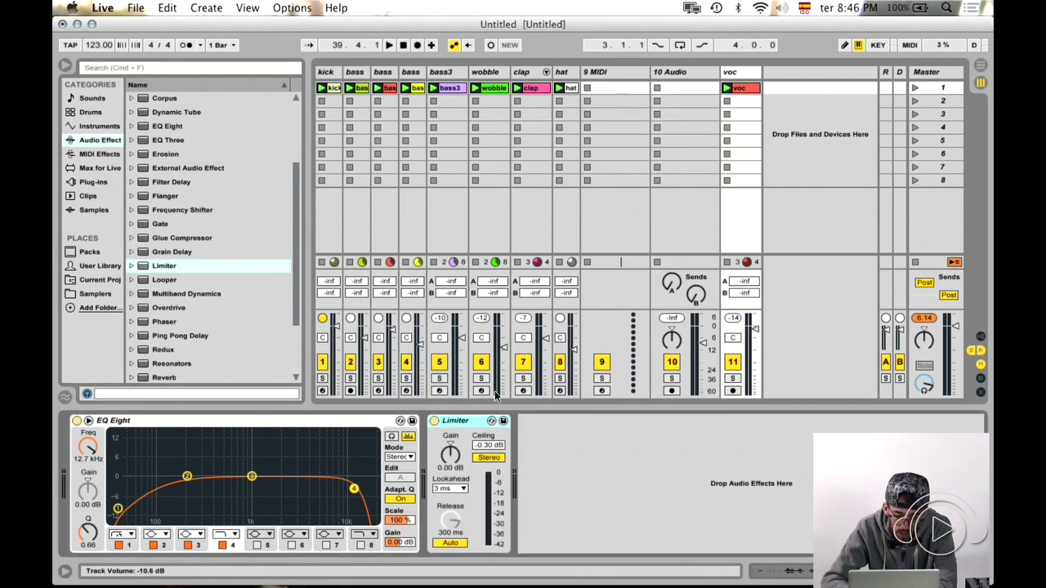
{"action": "scroll", "coordinate": [186, 288], "scroll_direction": "down", "scroll_amount": 5}
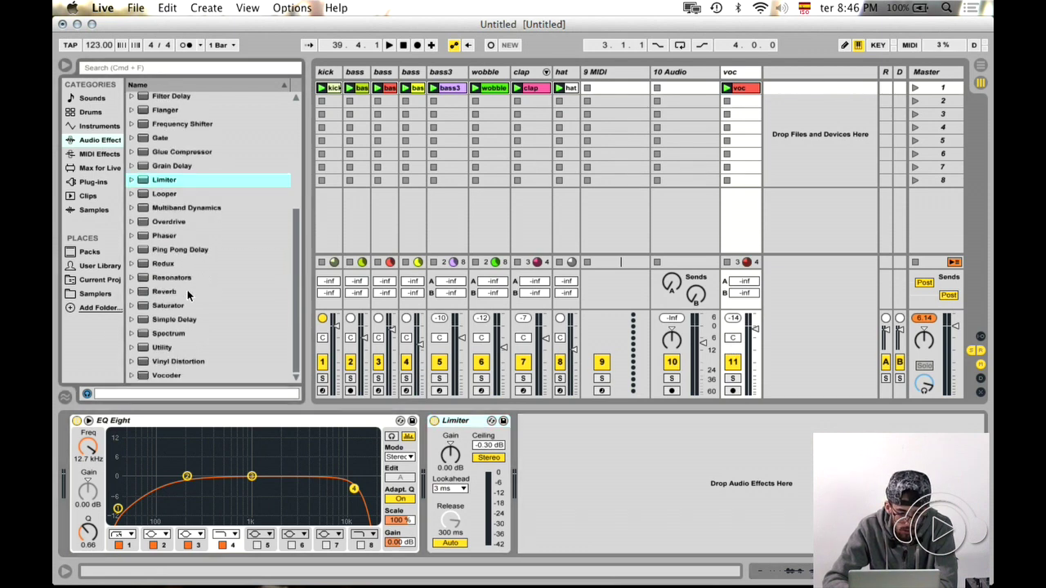
{"action": "left_click_drag", "start_coordinate": [168, 333], "coordinate": [612, 483]}
{"action": "double_click", "coordinate": [331, 424]}
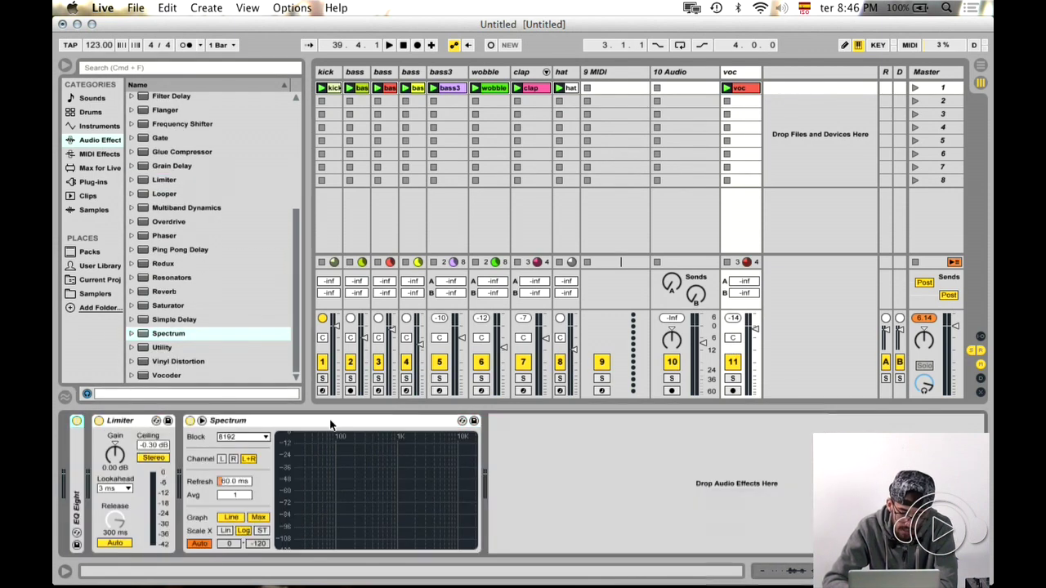
{"action": "key", "text": "space"}
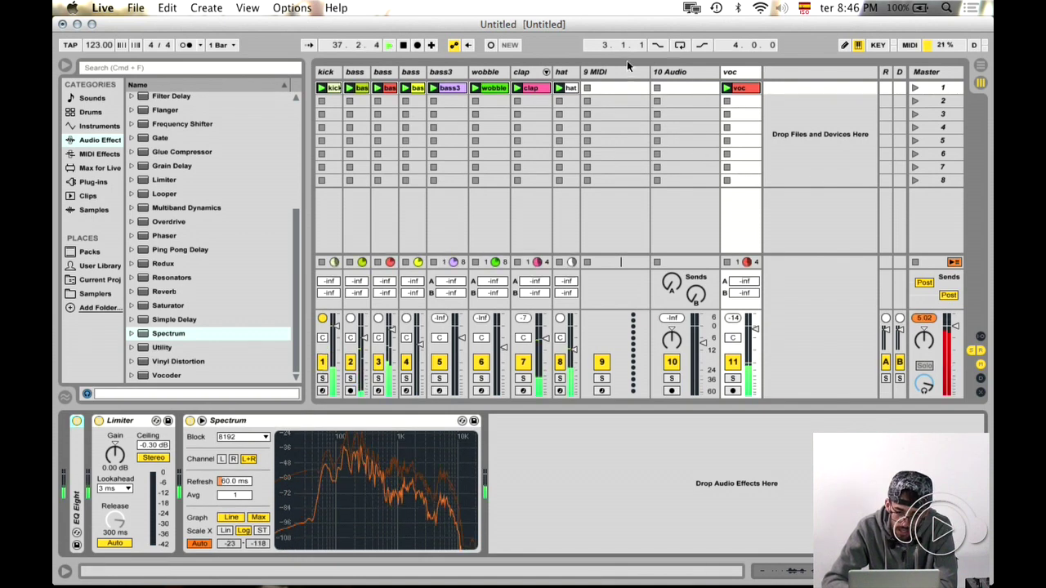
- Stop playback, load the Massive VST onto the 9 MIDI track and close its plug-in window
{"action": "left_click", "coordinate": [607, 84]}
{"action": "left_click", "coordinate": [607, 79]}
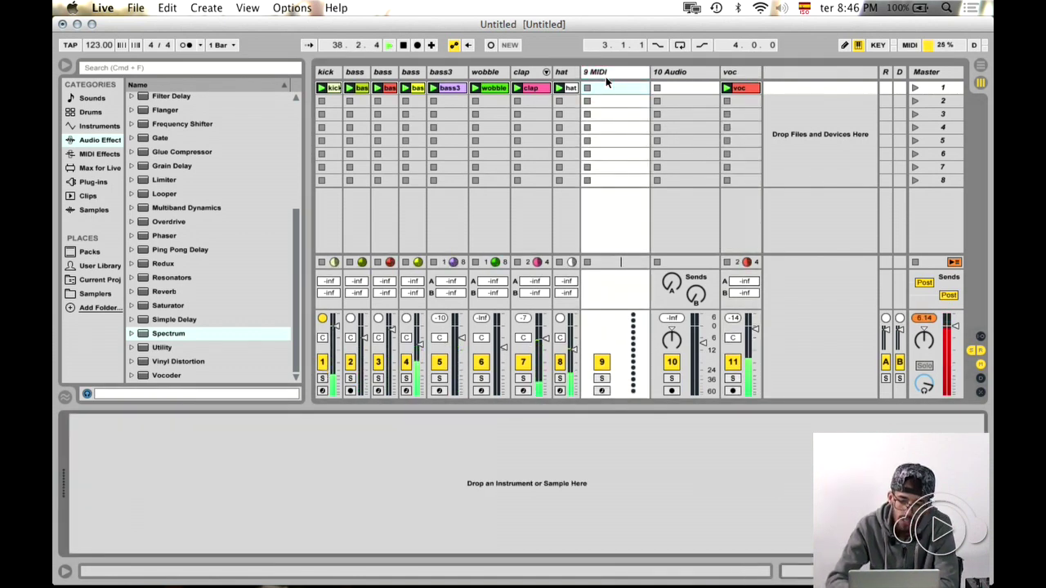
{"action": "left_click", "coordinate": [604, 73]}
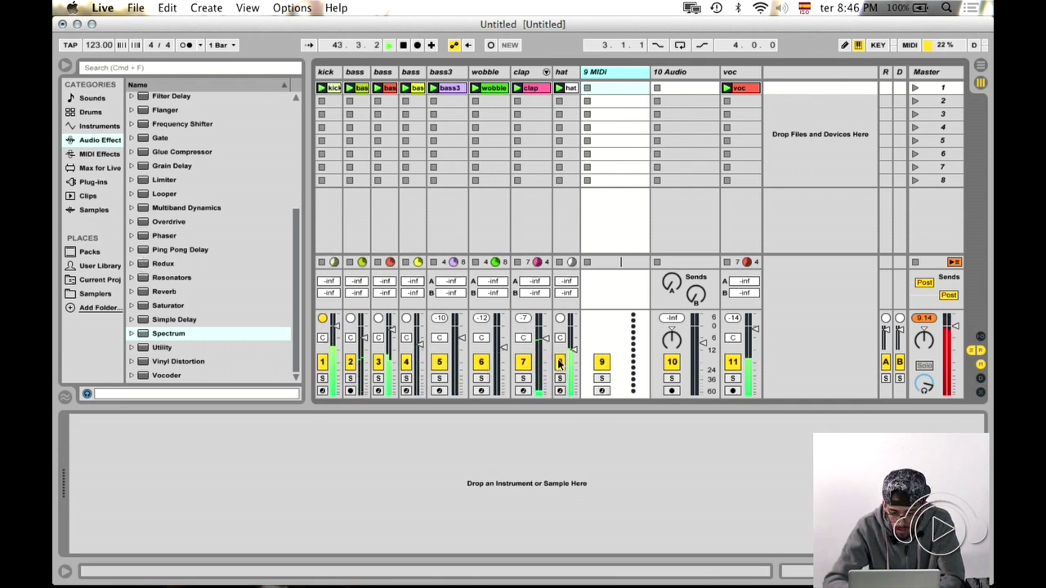
{"action": "key", "text": "space"}
{"action": "left_click", "coordinate": [76, 184]}
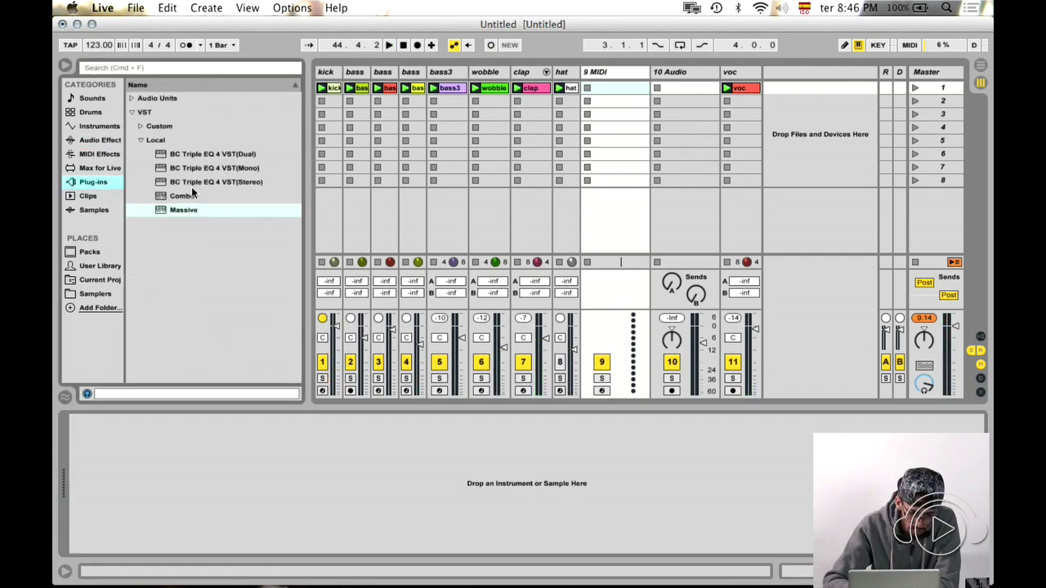
{"action": "double_click", "coordinate": [161, 210]}
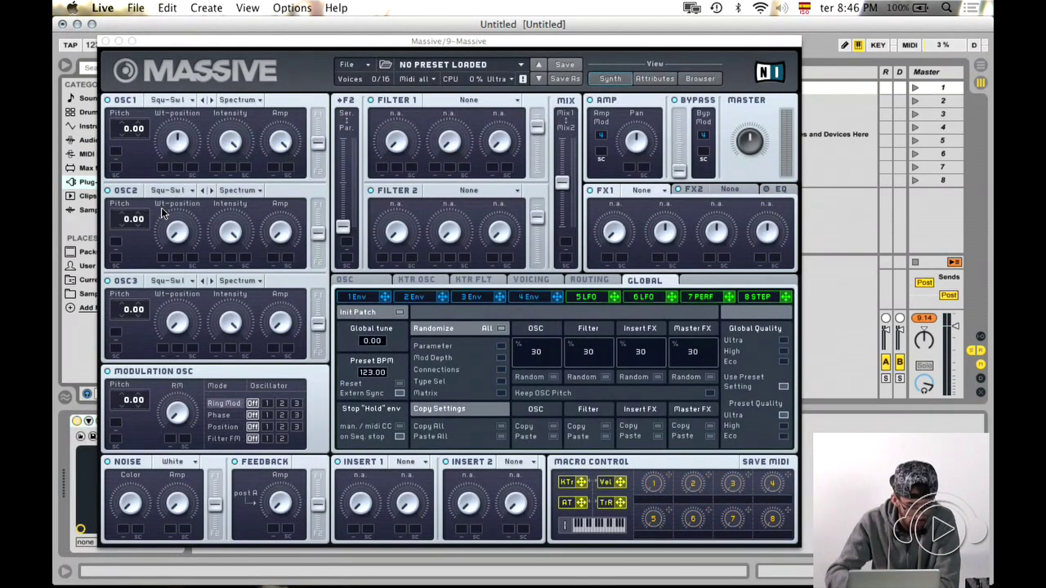
{"action": "left_click", "coordinate": [105, 41]}
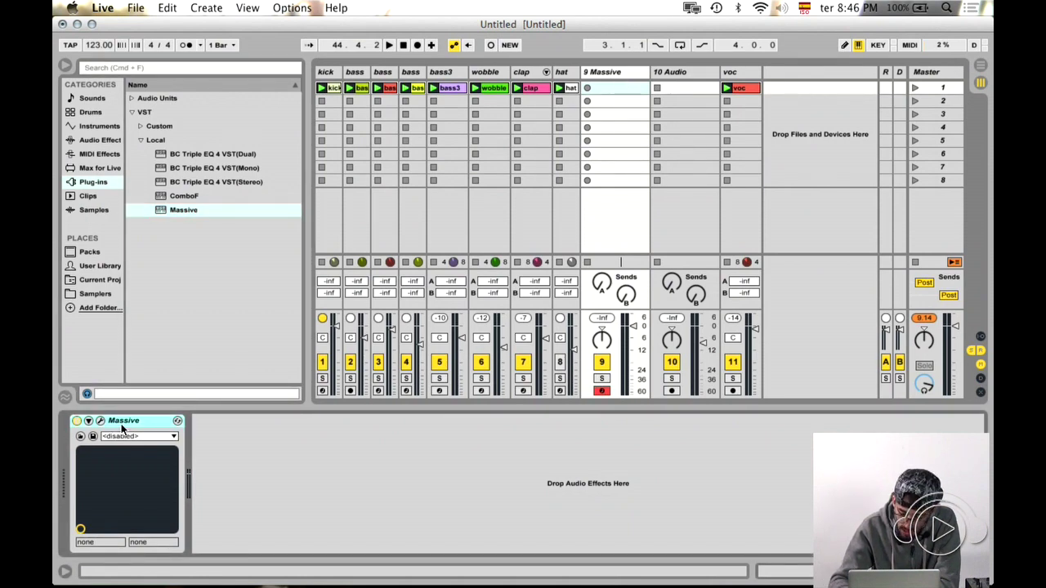
- Replace Massive on track 9 with the Operator instrument
{"action": "key", "text": "Delete"}
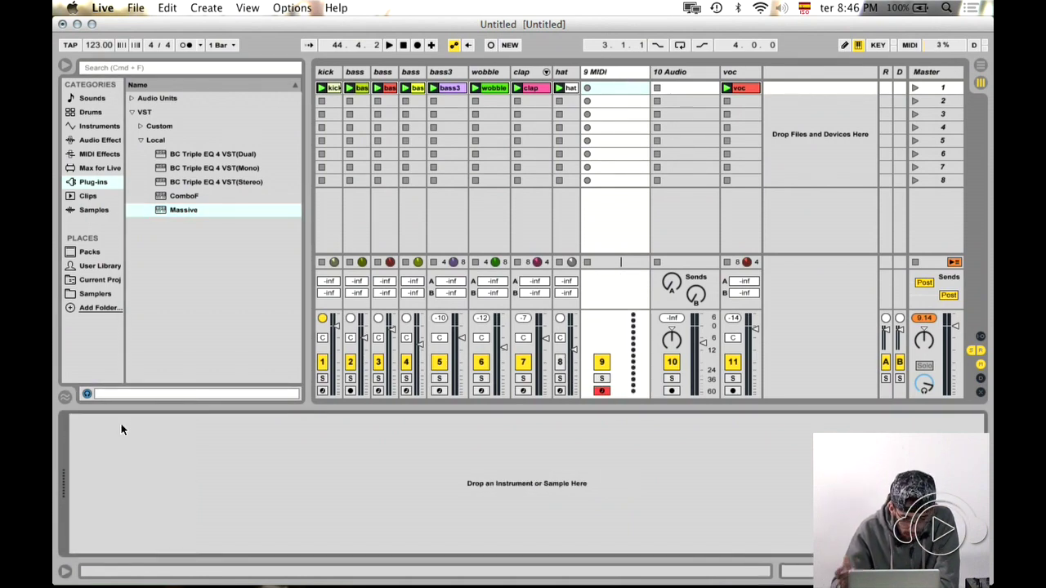
{"action": "left_click", "coordinate": [605, 74]}
{"action": "left_click", "coordinate": [98, 126]}
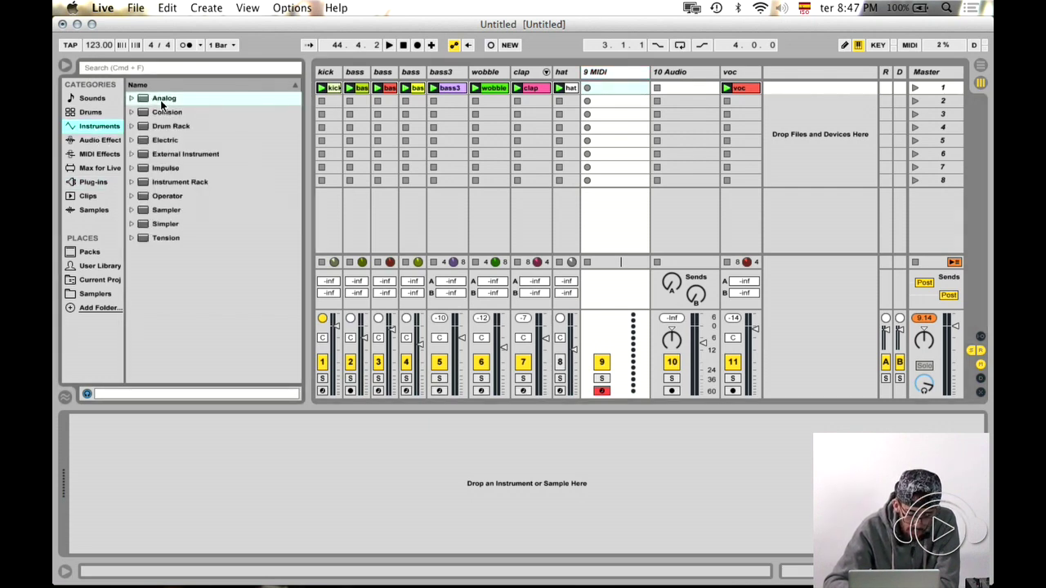
{"action": "left_click", "coordinate": [165, 198]}
{"action": "left_click_drag", "start_coordinate": [164, 198], "coordinate": [585, 198]}
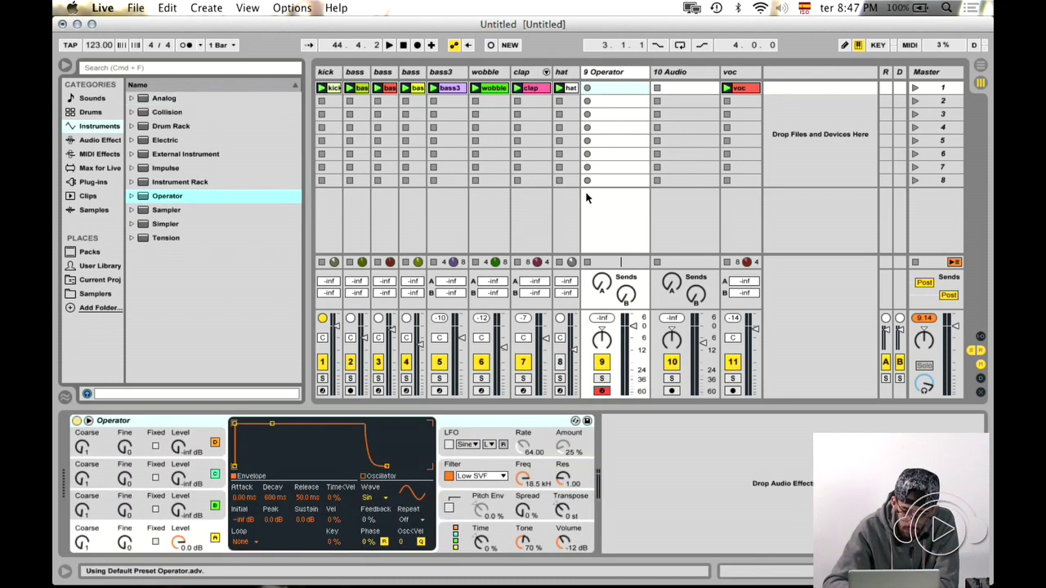
- Lower track 9's volume, set Operator's envelope attack to 2.79 ms and audition notes in different octaves
{"action": "left_click", "coordinate": [630, 341]}
{"action": "key", "text": "a"}
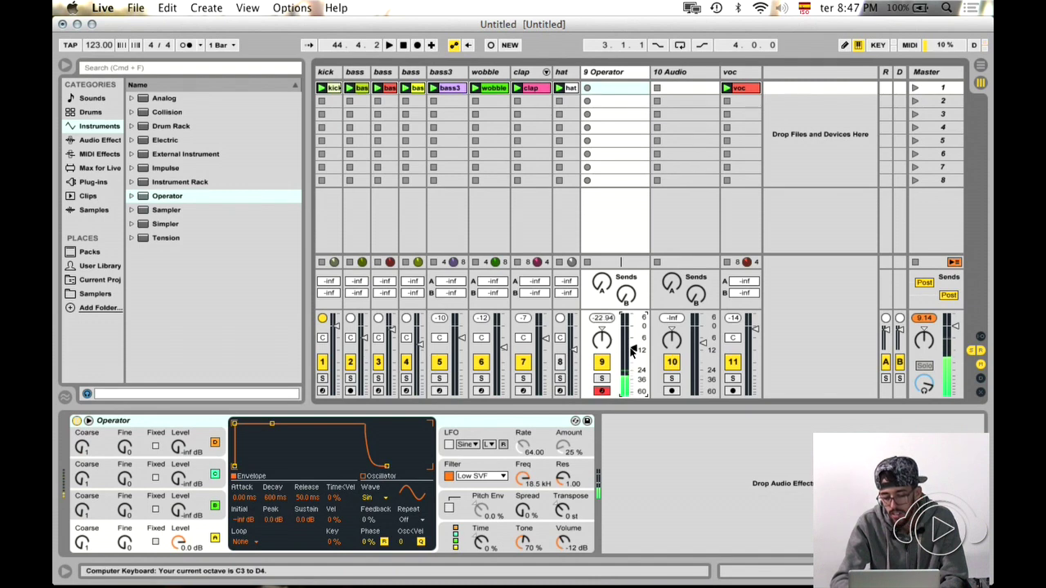
{"action": "key", "text": "a"}
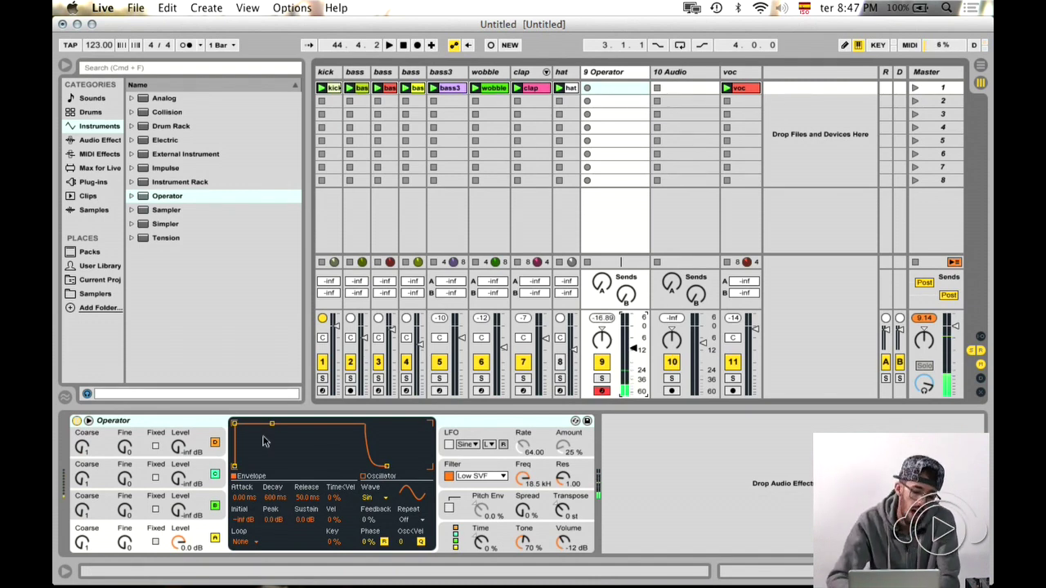
{"action": "left_click_drag", "start_coordinate": [237, 425], "coordinate": [252, 423]}
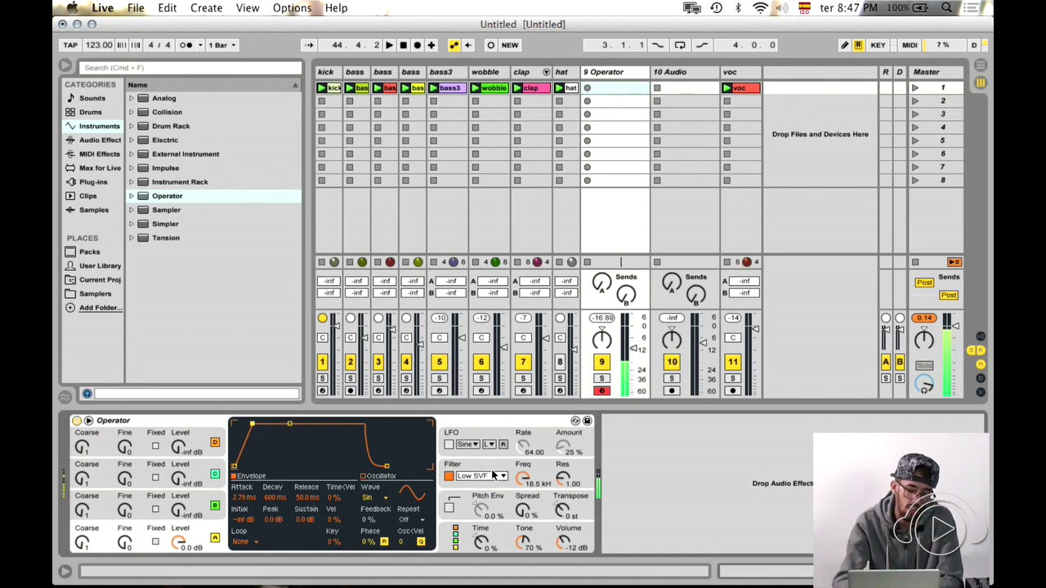
{"action": "key", "text": "x"}
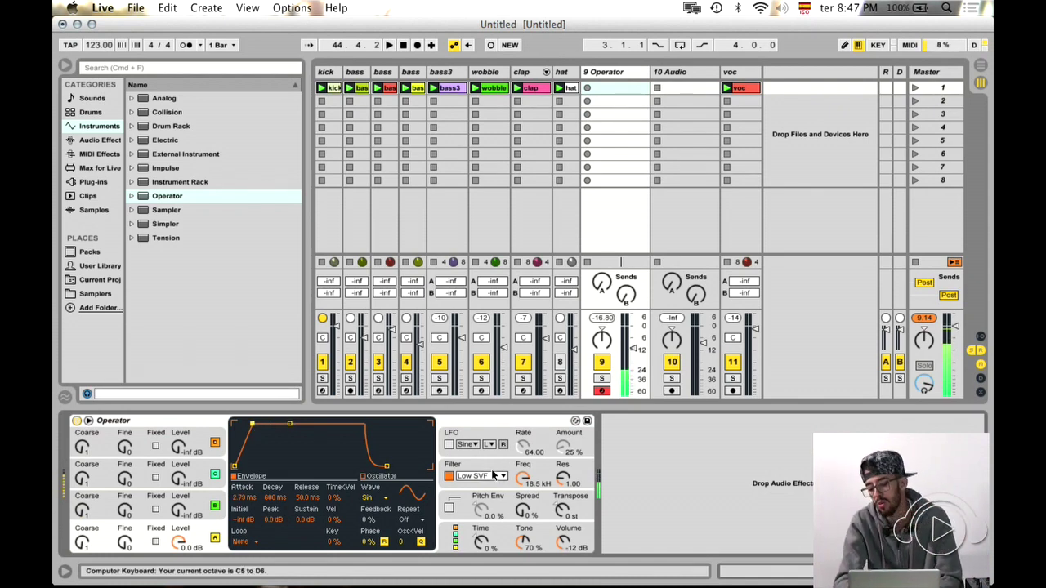
- Undo the Operator changes on track 9 until Massive is restored
{"action": "left_click", "coordinate": [610, 73]}
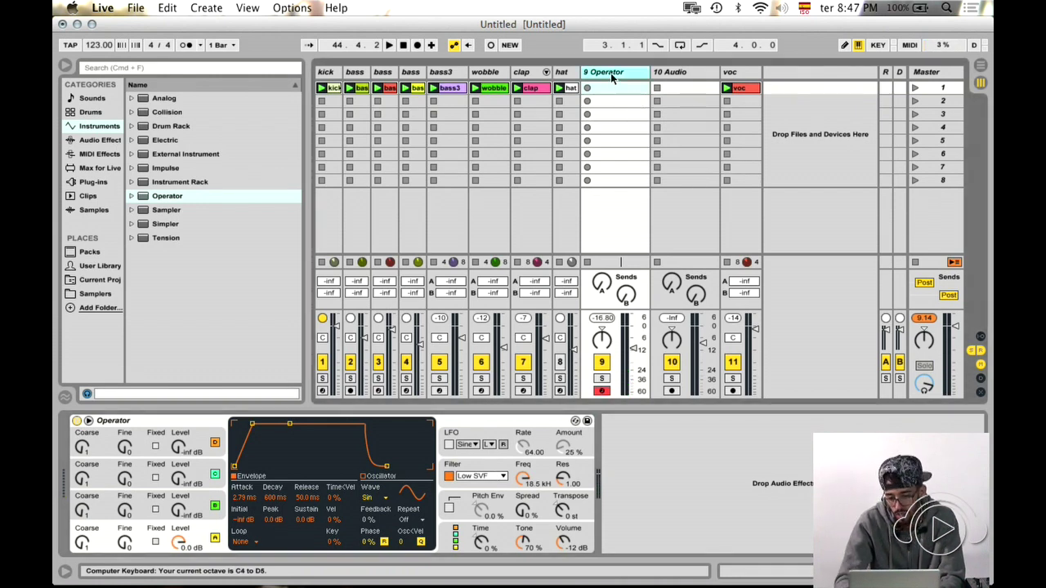
{"action": "key", "text": "super+z"}
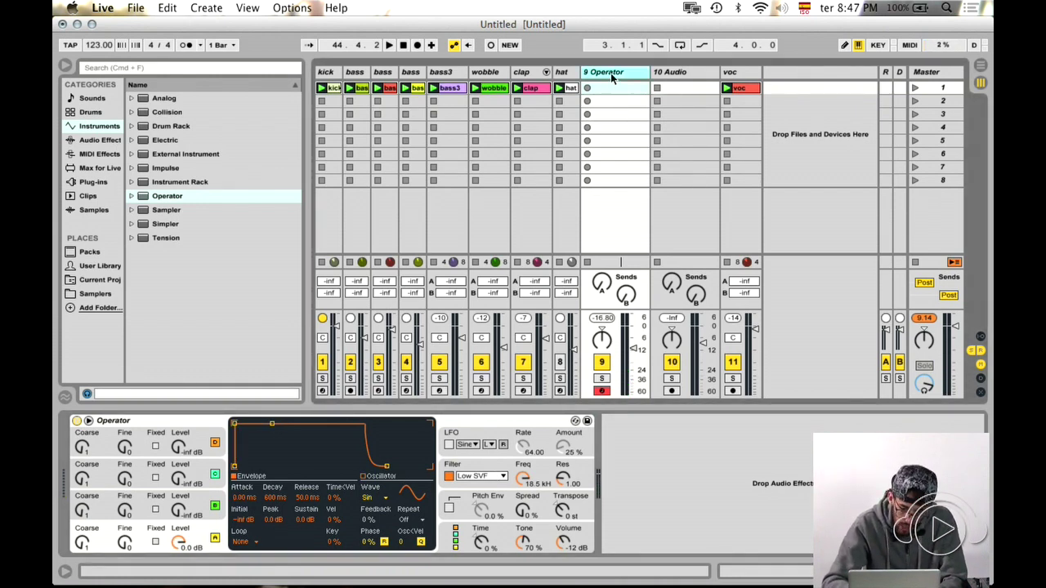
{"action": "key", "text": "super+z"}
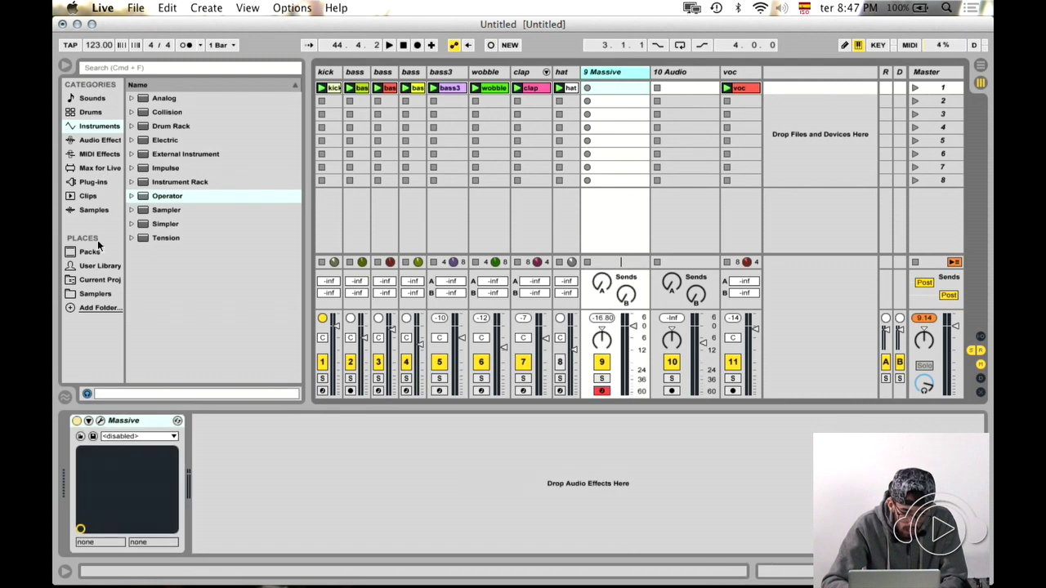
- Load the last Trippy Whistle preset in the Presets > cr2 folder into Massive on track 9
{"action": "left_click", "coordinate": [101, 420]}
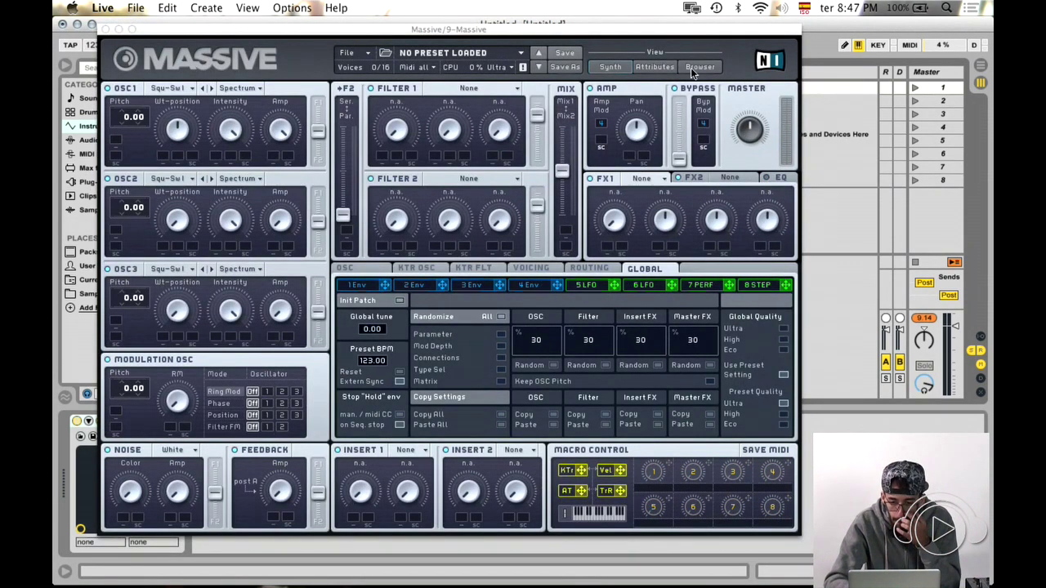
{"action": "left_click", "coordinate": [698, 67]}
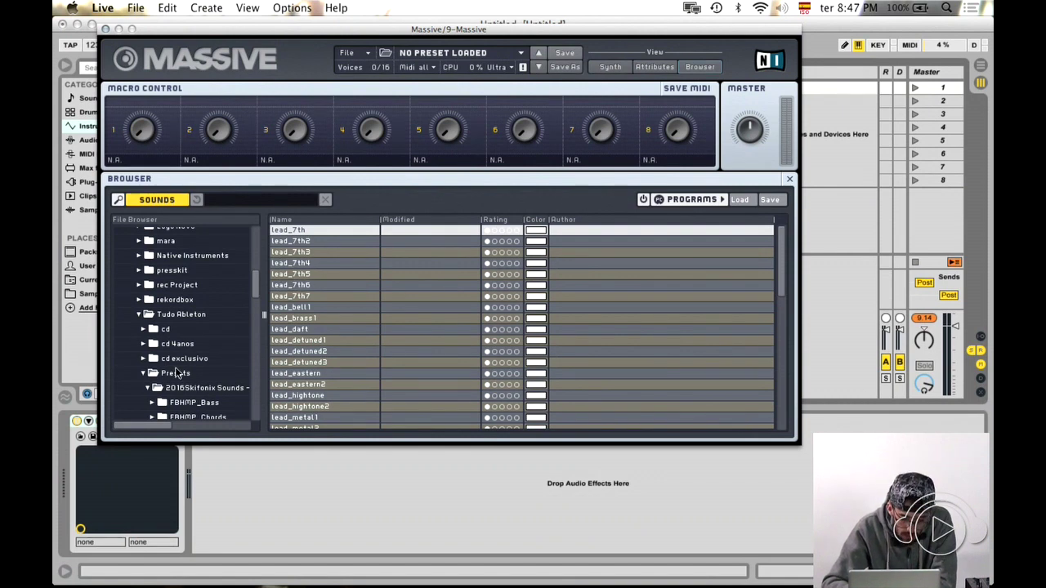
{"action": "scroll", "coordinate": [175, 373], "scroll_direction": "down", "scroll_amount": 5}
{"action": "left_click", "coordinate": [148, 314]}
{"action": "scroll", "coordinate": [148, 324], "scroll_direction": "down", "scroll_amount": 1}
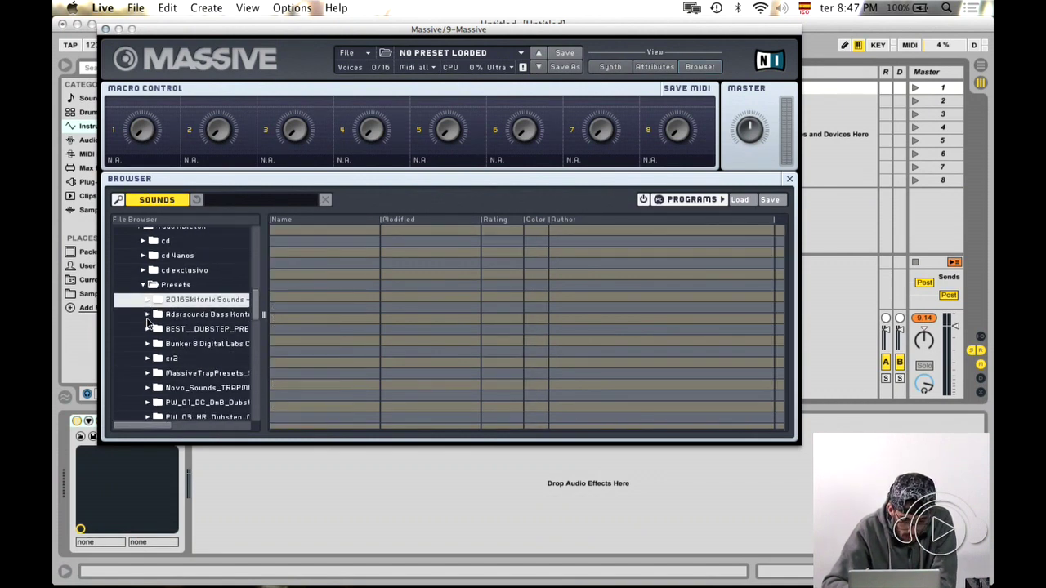
{"action": "left_click", "coordinate": [170, 362]}
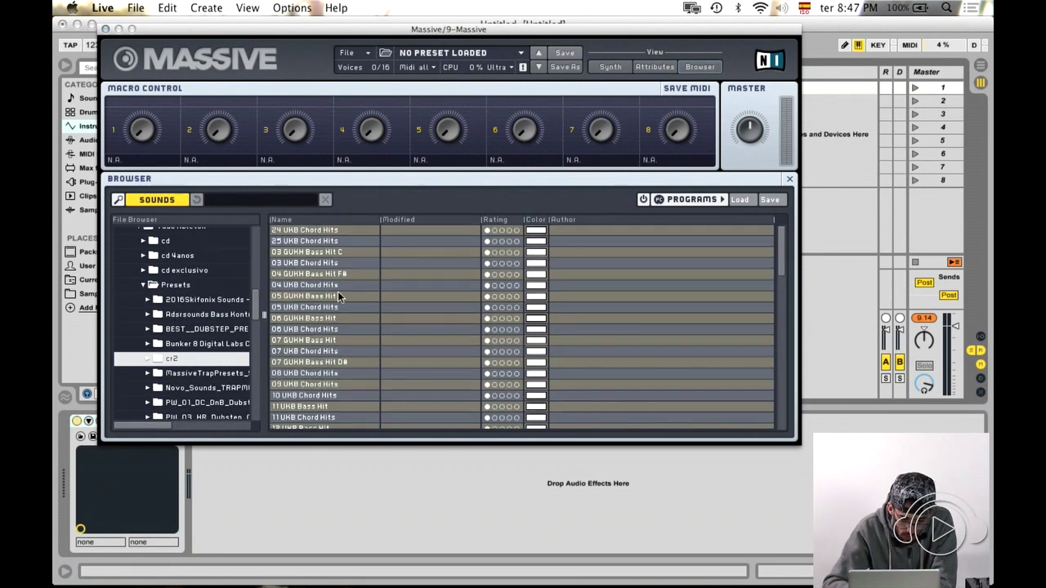
{"action": "scroll", "coordinate": [338, 291], "scroll_direction": "down", "scroll_amount": 10}
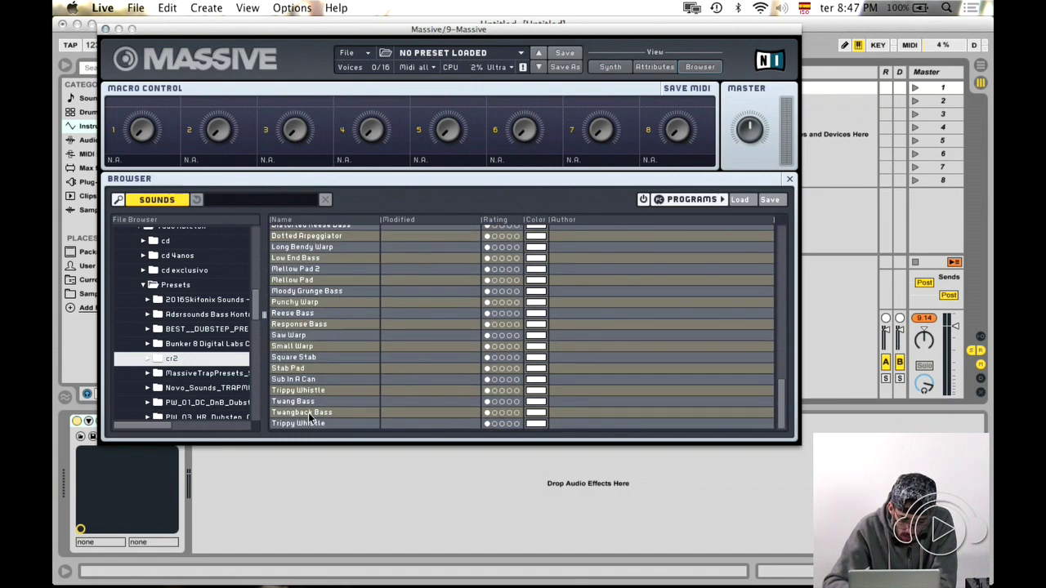
{"action": "left_click", "coordinate": [299, 425]}
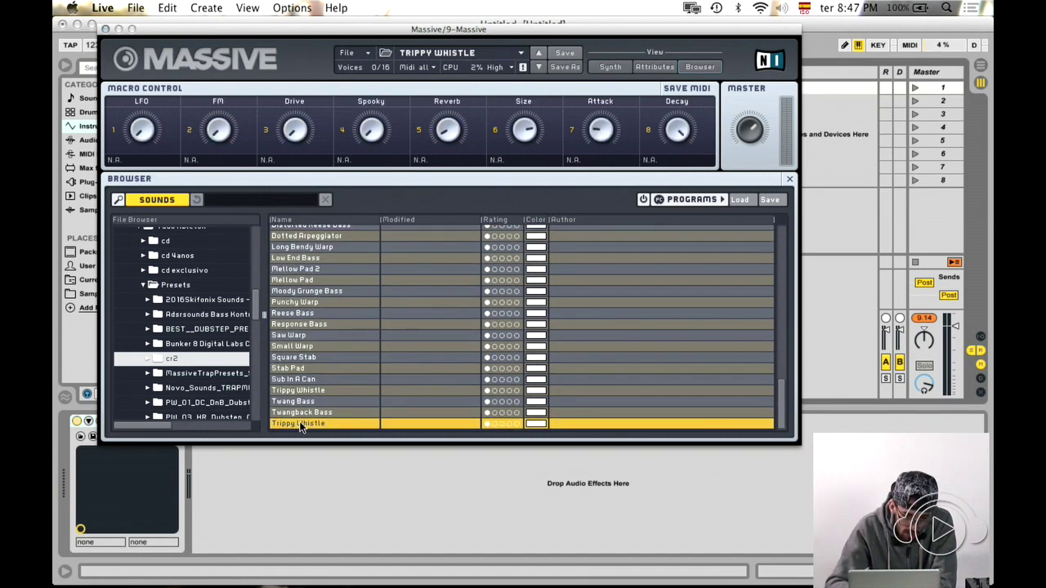
- Audition the Trippy Whistle preset in Massive's Synth view and close the plug-in window
{"action": "left_click", "coordinate": [628, 67]}
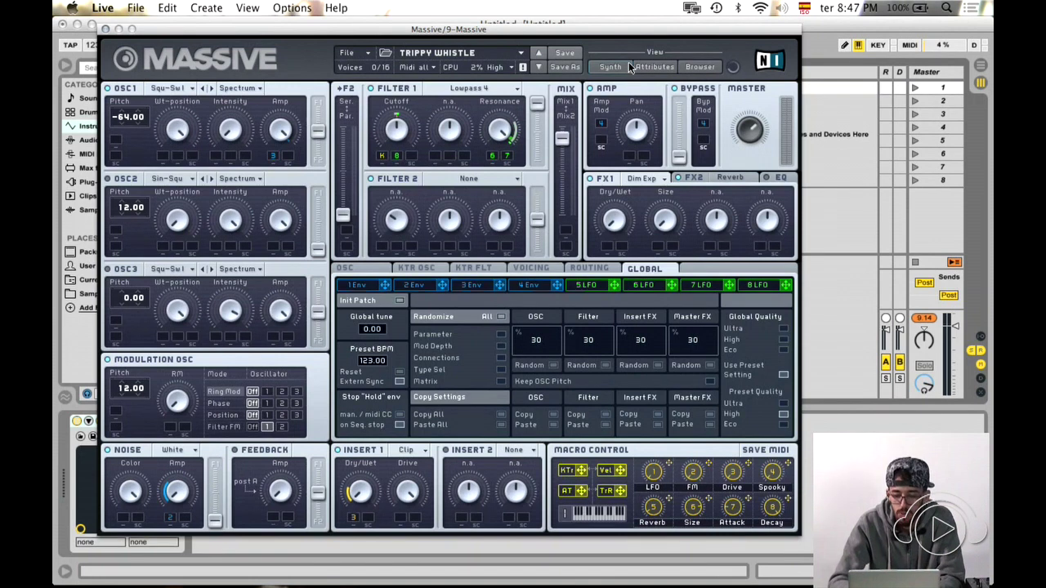
{"action": "key", "text": "z"}
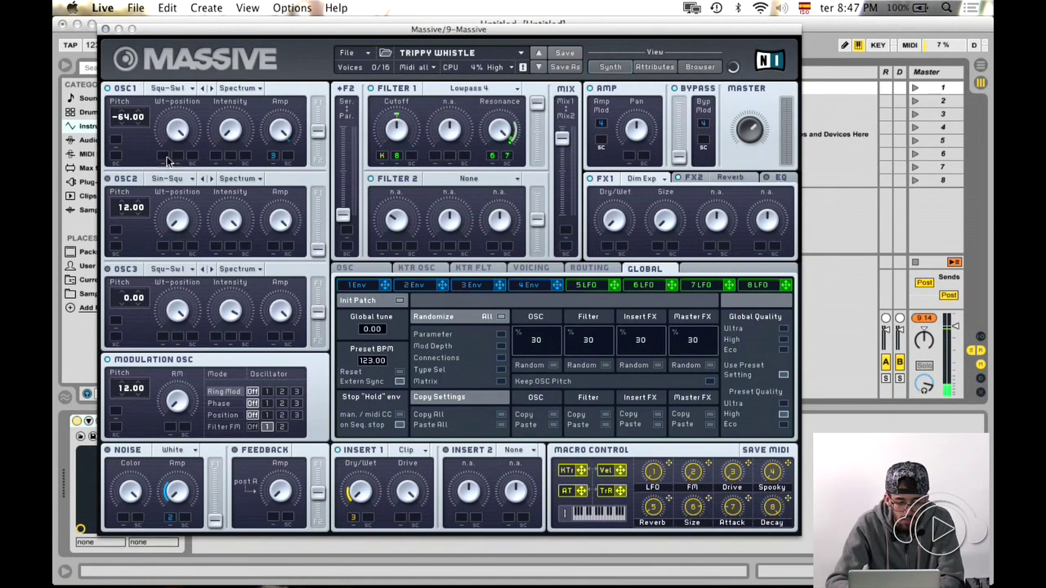
{"action": "left_click", "coordinate": [107, 29]}
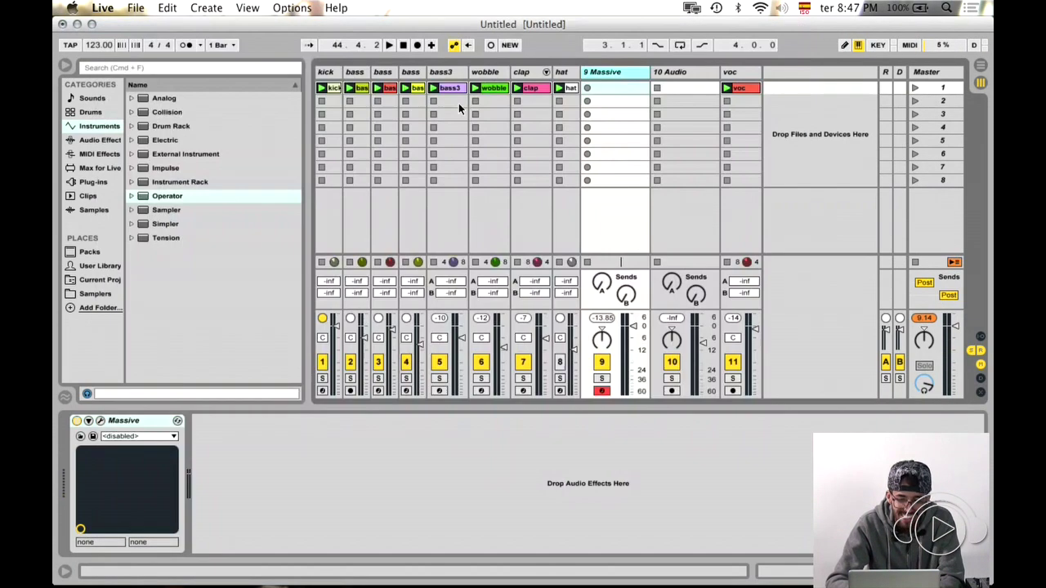
- Create a MIDI clip in the Massive track's first slot and draw an E2 note from 1.1.1, about 0.1.3 long
{"action": "double_click", "coordinate": [610, 88]}
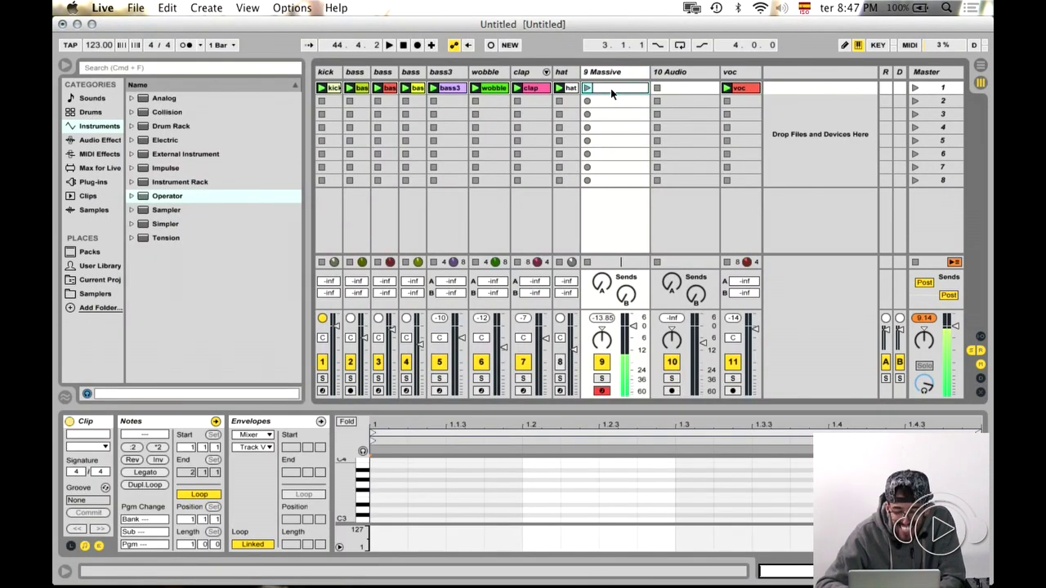
{"action": "scroll", "coordinate": [359, 488], "scroll_direction": "down", "scroll_amount": 4}
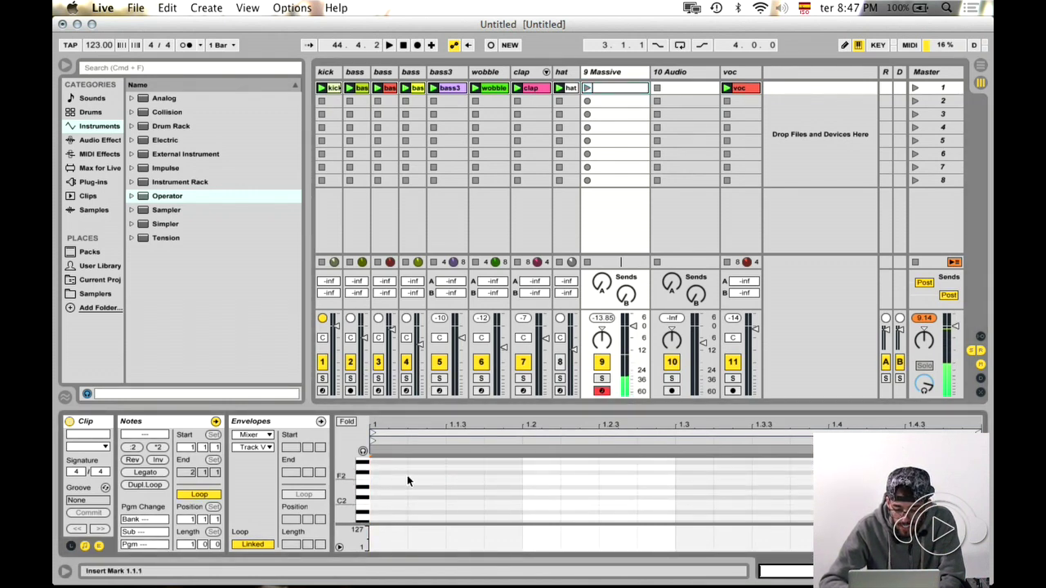
{"action": "key", "text": "space"}
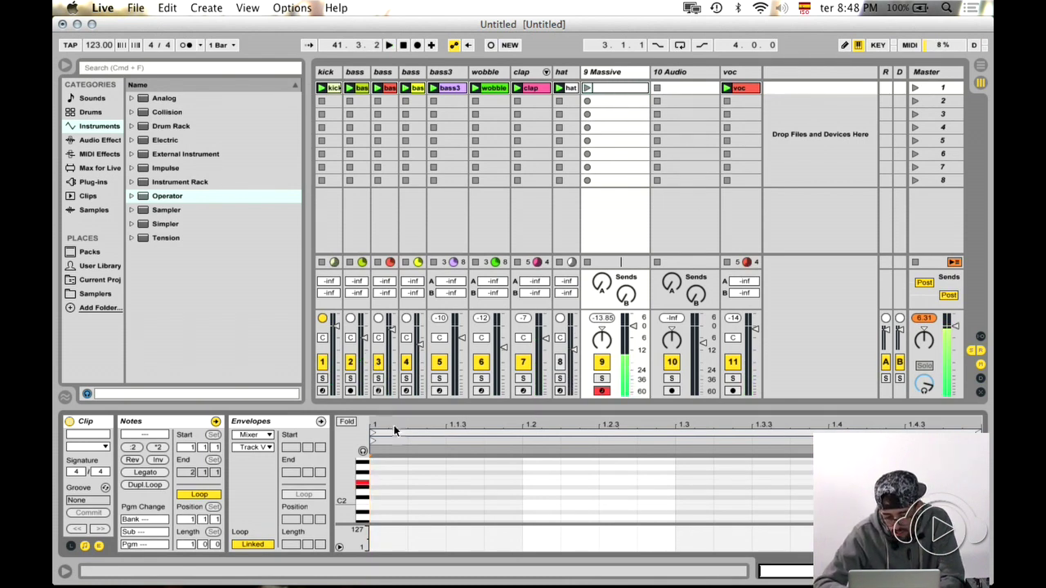
{"action": "left_click", "coordinate": [380, 482]}
{"action": "left_click_drag", "start_coordinate": [404, 486], "coordinate": [652, 474]}
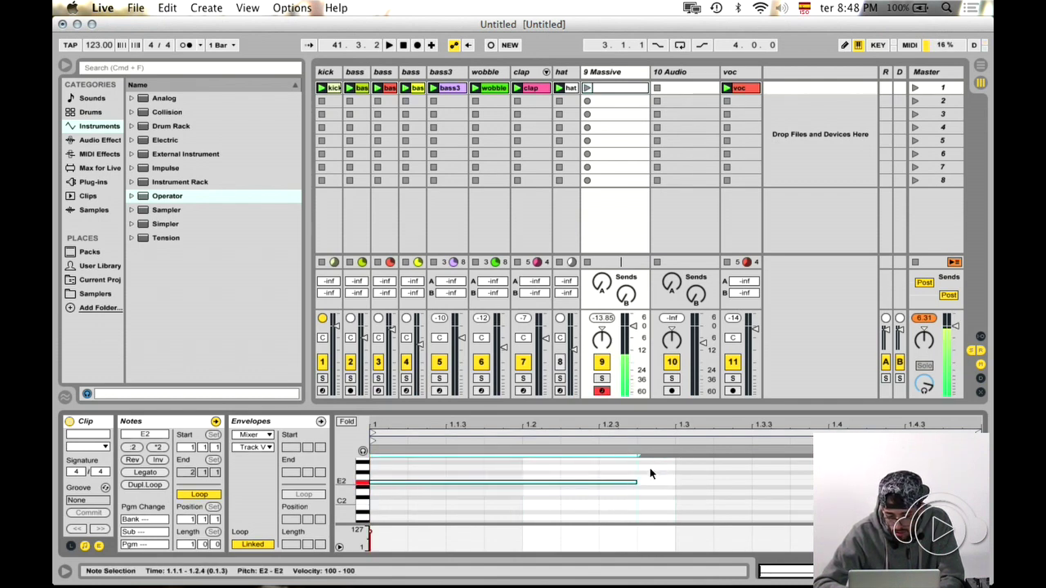
- Duplicate the E2 note in the Massive clip directly behind itself and raise the copy seven semitones to B2
{"action": "scroll", "coordinate": [349, 471], "scroll_direction": "up", "scroll_amount": 3}
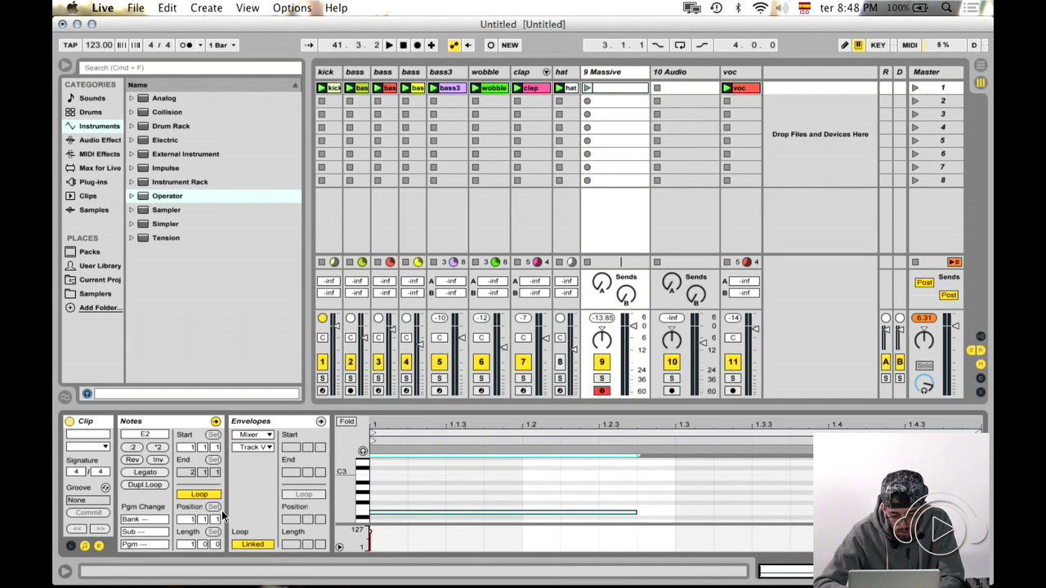
{"action": "left_click", "coordinate": [610, 510]}
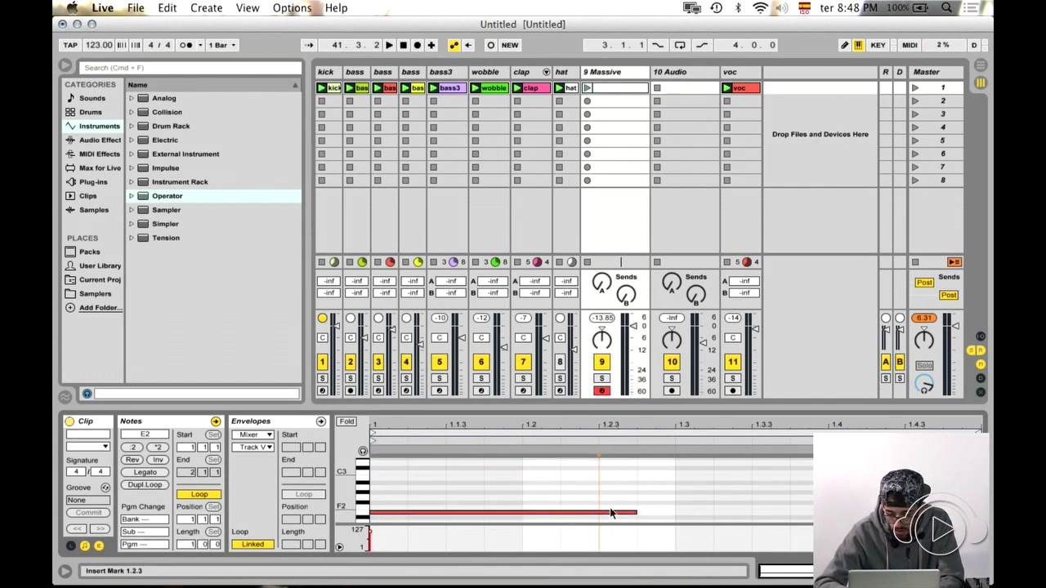
{"action": "key", "text": "super+d"}
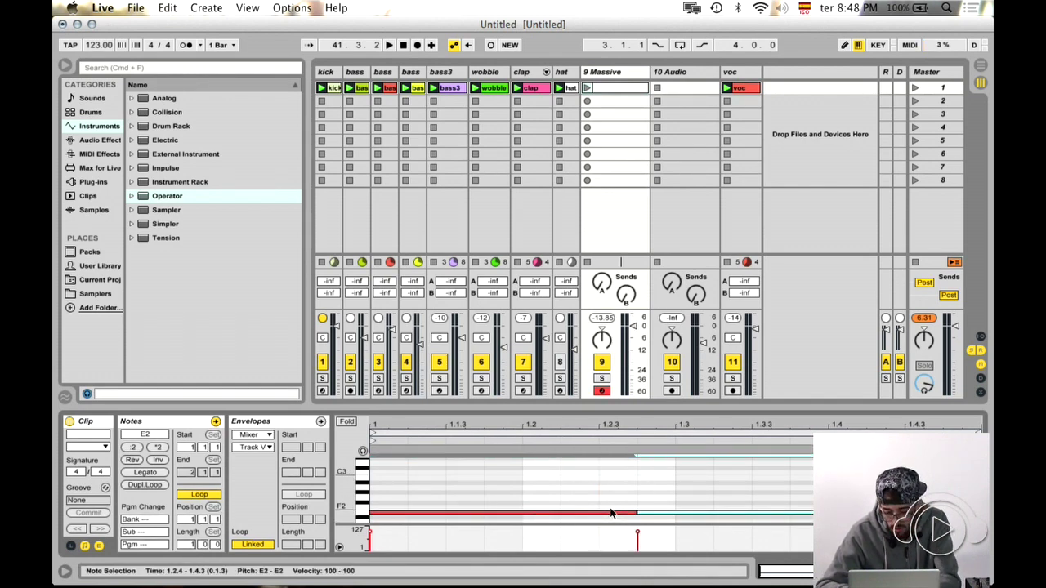
{"action": "key", "text": "Up"}
{"action": "key", "text": "Up"}
{"action": "key", "text": "Up"}
{"action": "key", "text": "Up"}
{"action": "key", "text": "Up"}
{"action": "key", "text": "Up"}
{"action": "key", "text": "Up"}
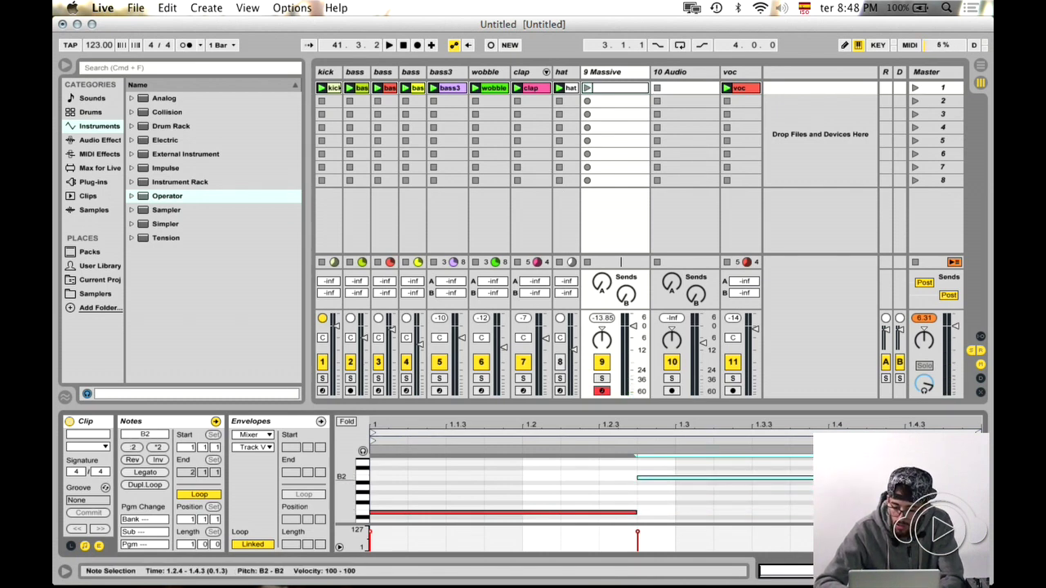
- Launch the Massive clip and shift the boundary between its E2 and B2 notes to 1.3.1 without leaving a gap
{"action": "left_click", "coordinate": [588, 89]}
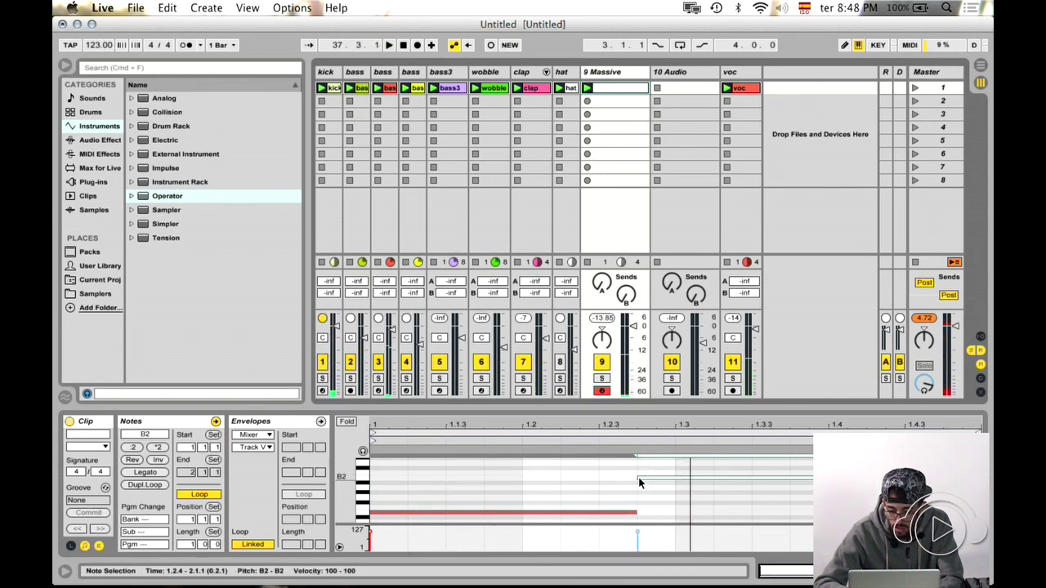
{"action": "left_click_drag", "start_coordinate": [638, 479], "coordinate": [665, 479]}
{"action": "left_click_drag", "start_coordinate": [637, 517], "coordinate": [675, 516]}
{"action": "key", "text": "space"}
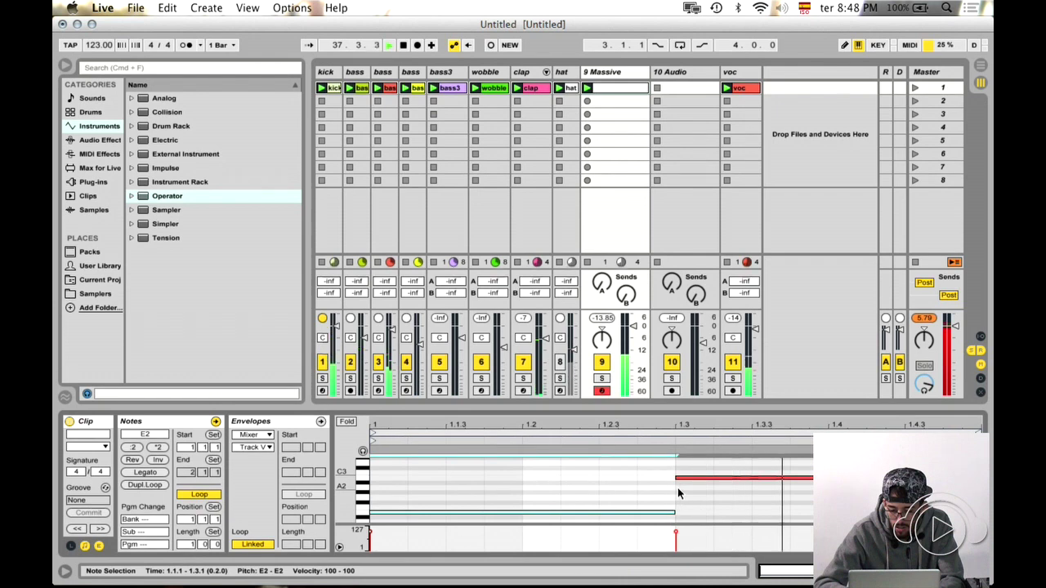
- Extend the E2 note to 1.4.1 and shorten the B2 note to start there, checking the timing during playback
{"action": "left_click", "coordinate": [186, 552]}
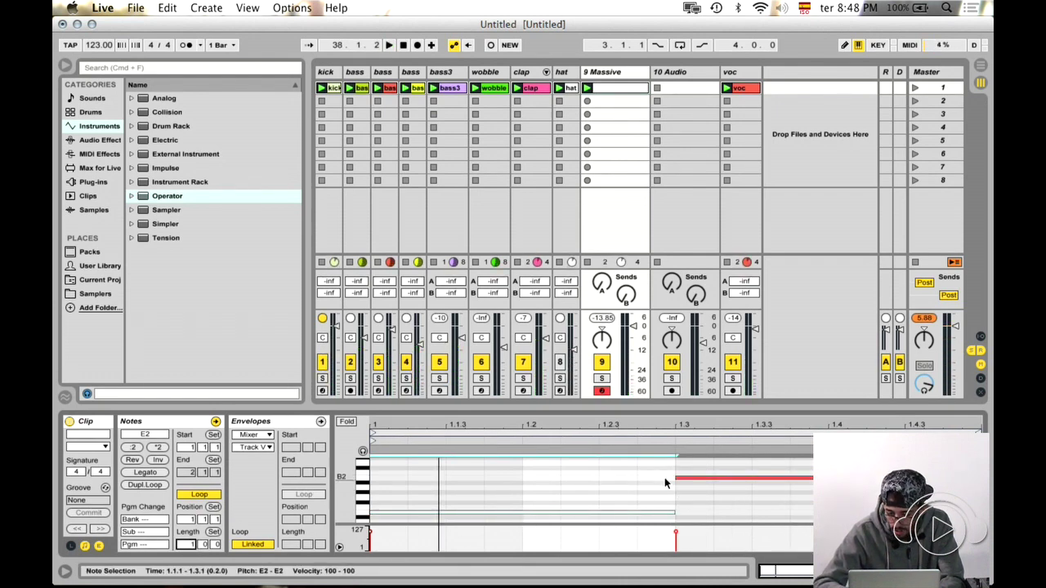
{"action": "left_click_drag", "start_coordinate": [675, 483], "coordinate": [752, 512]}
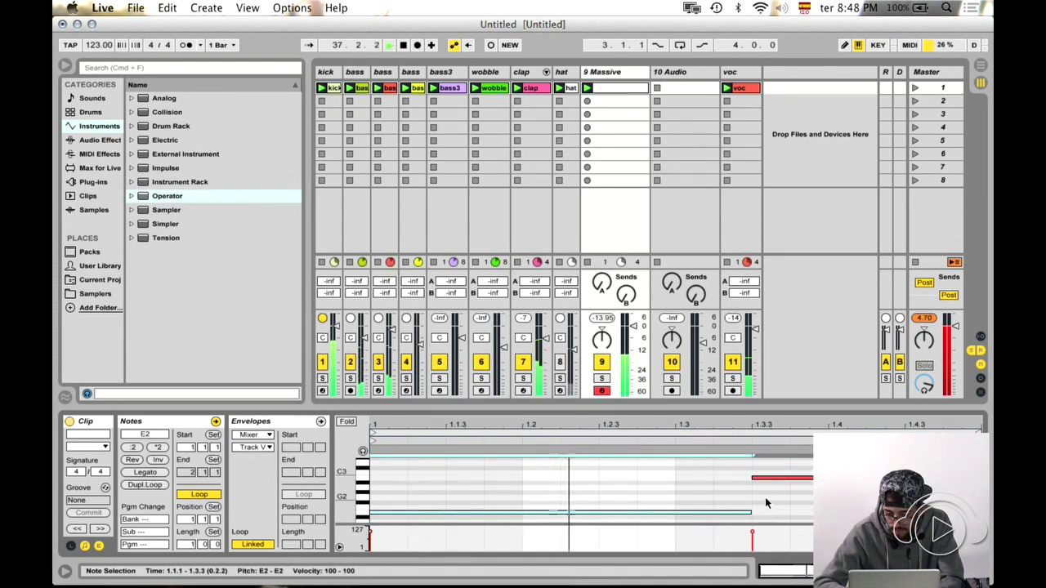
{"action": "left_click_drag", "start_coordinate": [752, 480], "coordinate": [790, 482]}
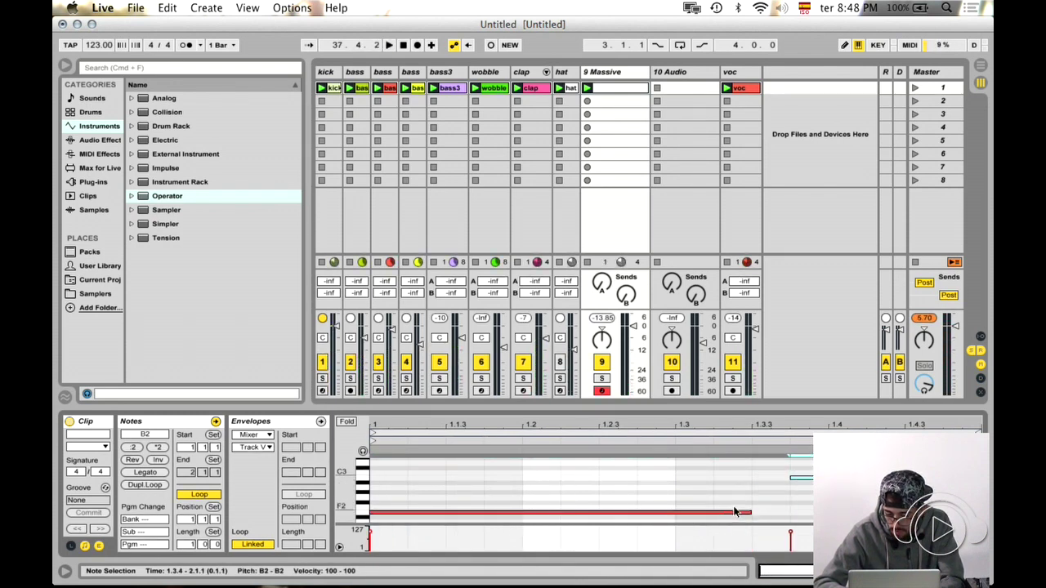
{"action": "left_click_drag", "start_coordinate": [749, 513], "coordinate": [789, 513]}
{"action": "key", "text": "space"}
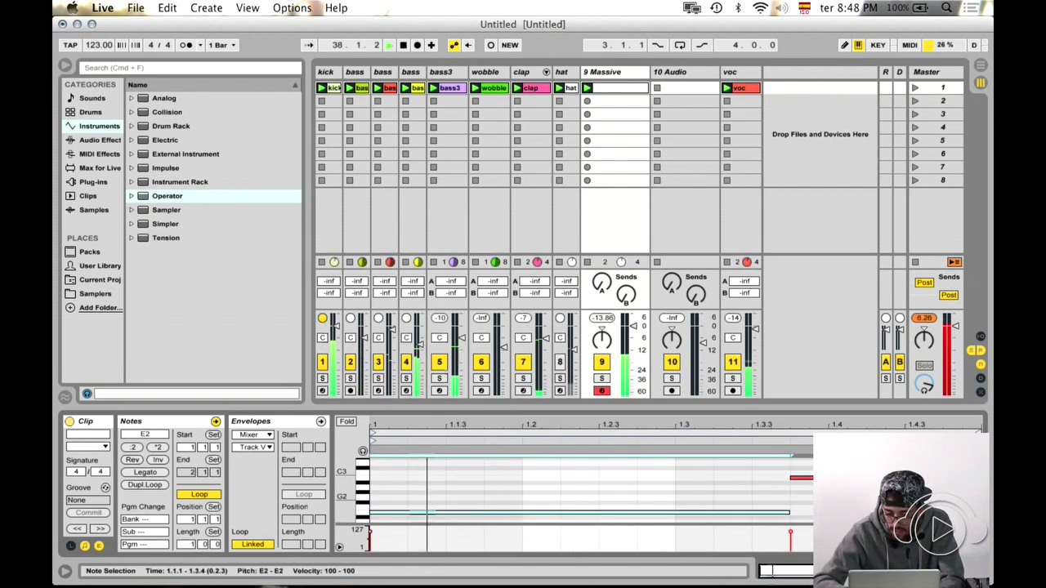
{"action": "left_click_drag", "start_coordinate": [792, 482], "coordinate": [830, 481]}
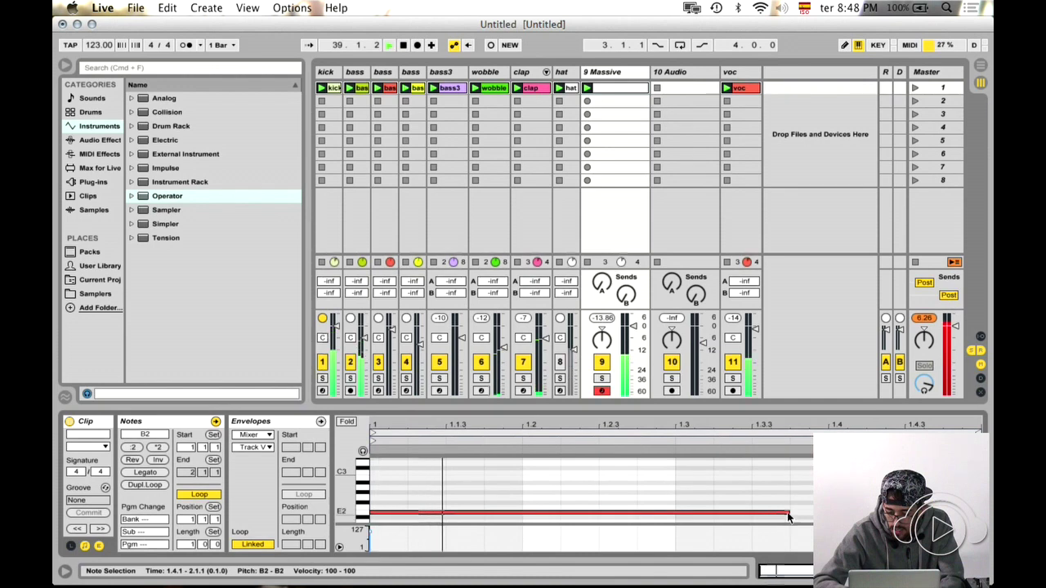
{"action": "left_click", "coordinate": [664, 432]}
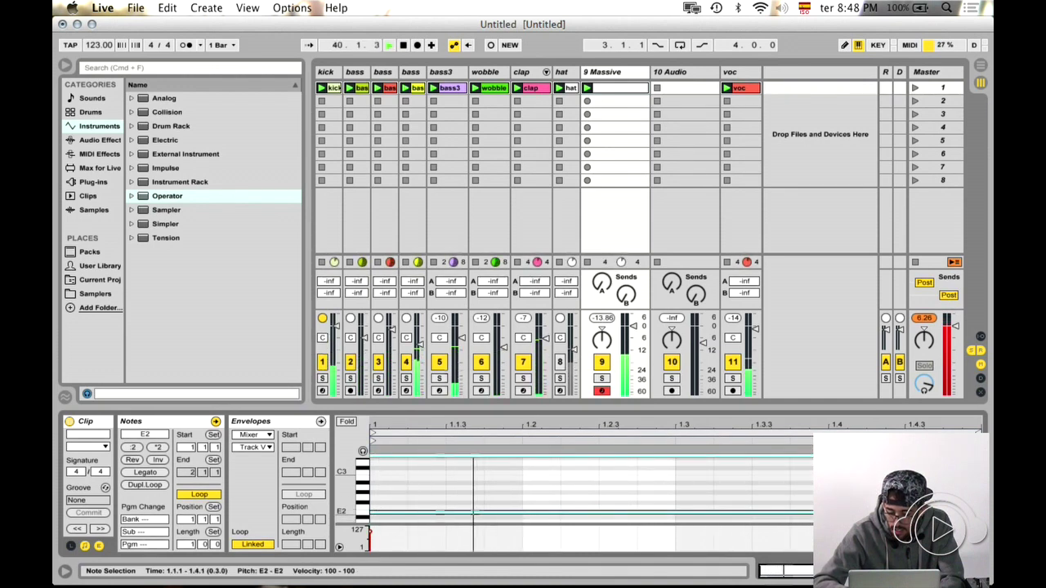
- Lower the volume of track 9 to about -9 dB and add an EQ Eight after Massive
{"action": "left_click", "coordinate": [630, 342]}
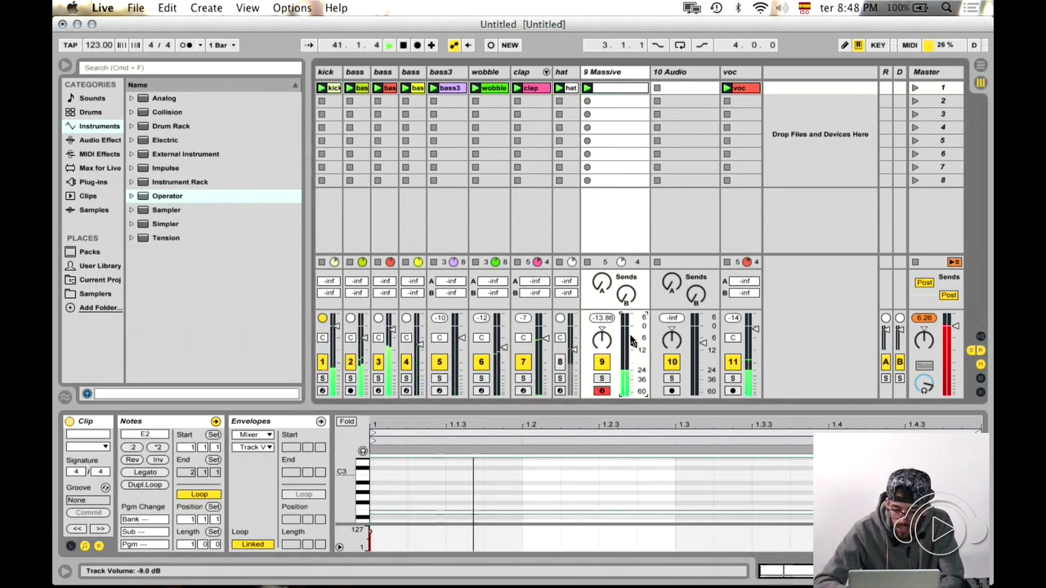
{"action": "double_click", "coordinate": [604, 72]}
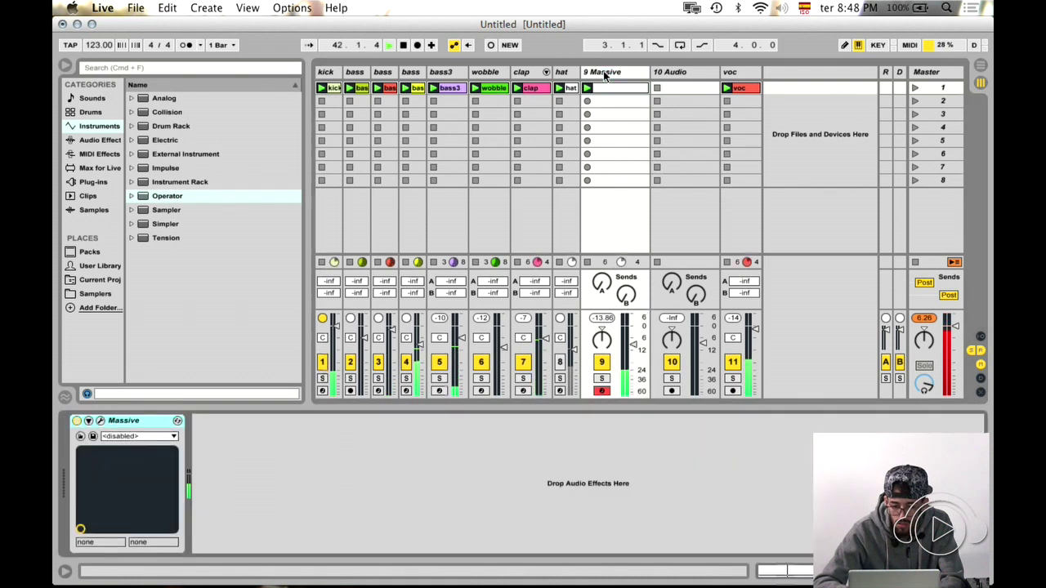
{"action": "left_click", "coordinate": [100, 140]}
{"action": "scroll", "coordinate": [182, 261], "scroll_direction": "up", "scroll_amount": 5}
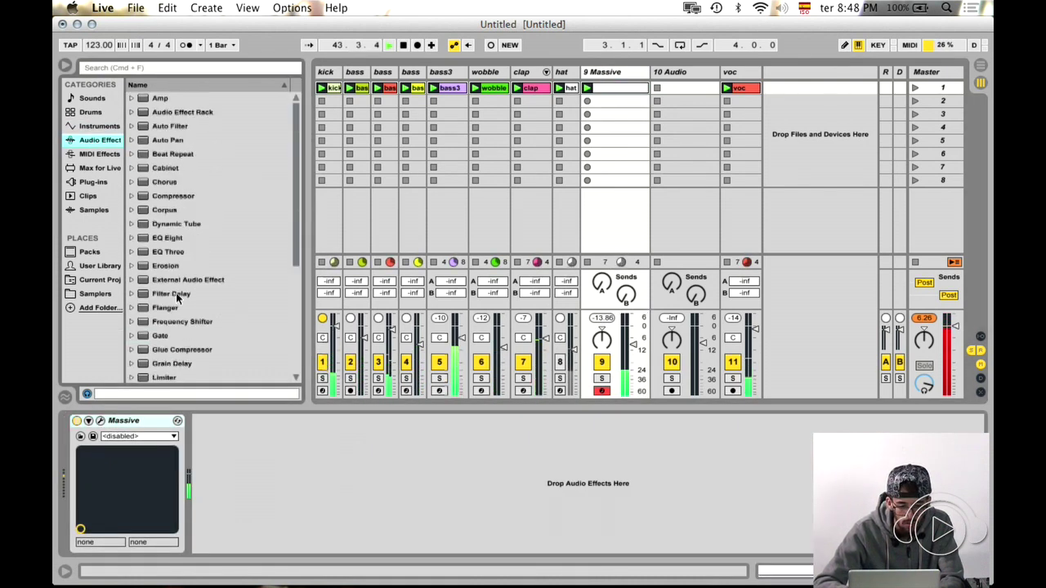
{"action": "left_click", "coordinate": [164, 240]}
{"action": "key", "text": "Return"}
- Make EQ Eight band 1 a low-cut filter at about 88.2 Hz with a Q of 0.28 and stop playback
{"action": "left_click", "coordinate": [243, 535]}
{"action": "left_click", "coordinate": [237, 465]}
{"action": "left_click_drag", "start_coordinate": [234, 482], "coordinate": [268, 501]}
{"action": "key", "text": "space"}
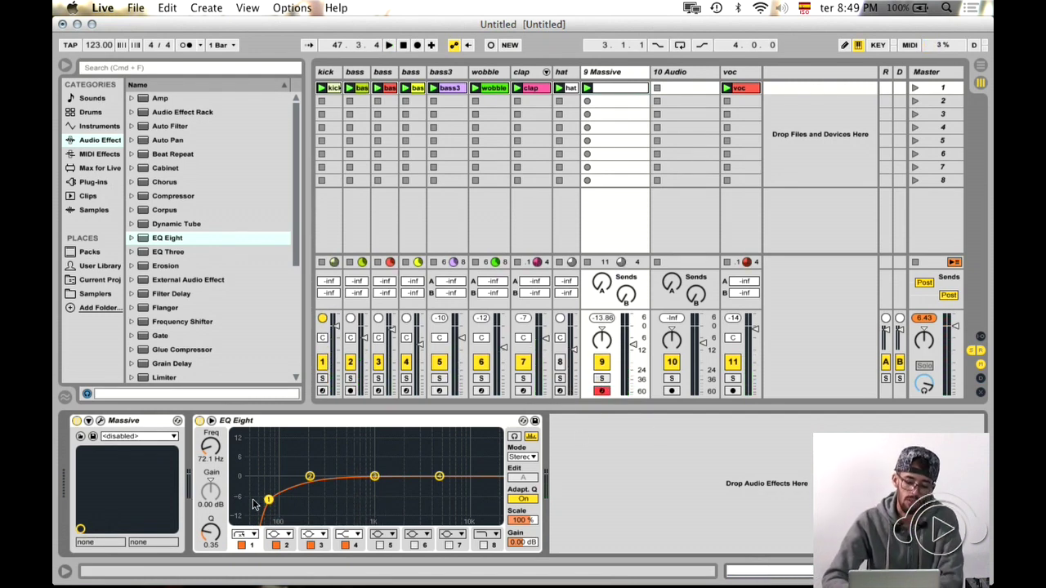
{"action": "left_click_drag", "start_coordinate": [272, 507], "coordinate": [278, 509]}
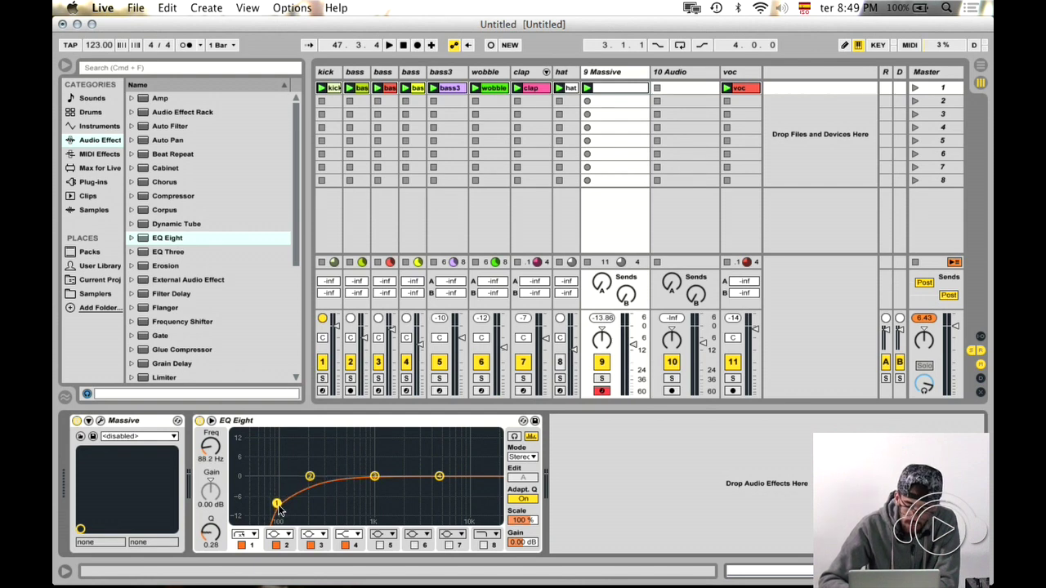
{"action": "left_click", "coordinate": [615, 73]}
{"action": "key", "text": "super+r"}
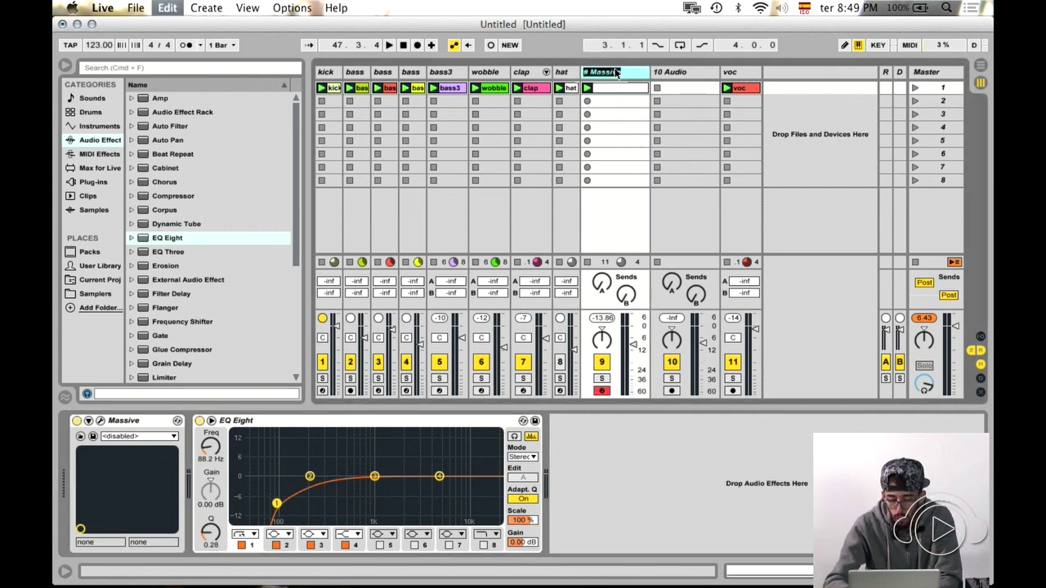
{"action": "left_click", "coordinate": [353, 456]}
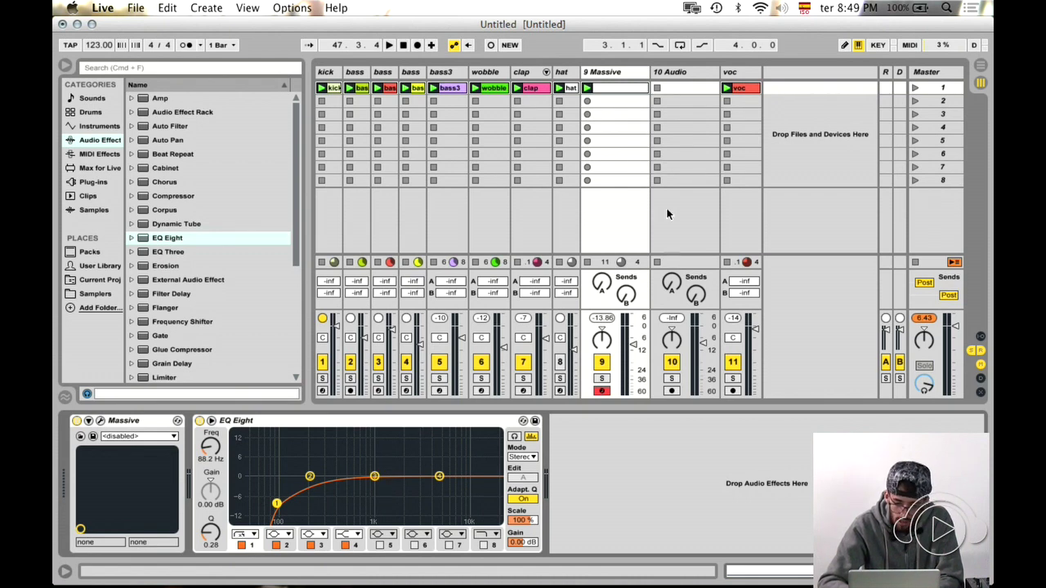
- Rename track 9 and its first clip "sine" and narrow the track to match its neighbours
{"action": "left_click", "coordinate": [616, 73]}
{"action": "key", "text": "super+r"}
{"action": "type", "text": "sine"}
{"action": "key", "text": "Return"}
{"action": "key", "text": "super+r"}
{"action": "type", "text": "sine"}
{"action": "left_click_drag", "start_coordinate": [646, 74], "coordinate": [619, 74]}
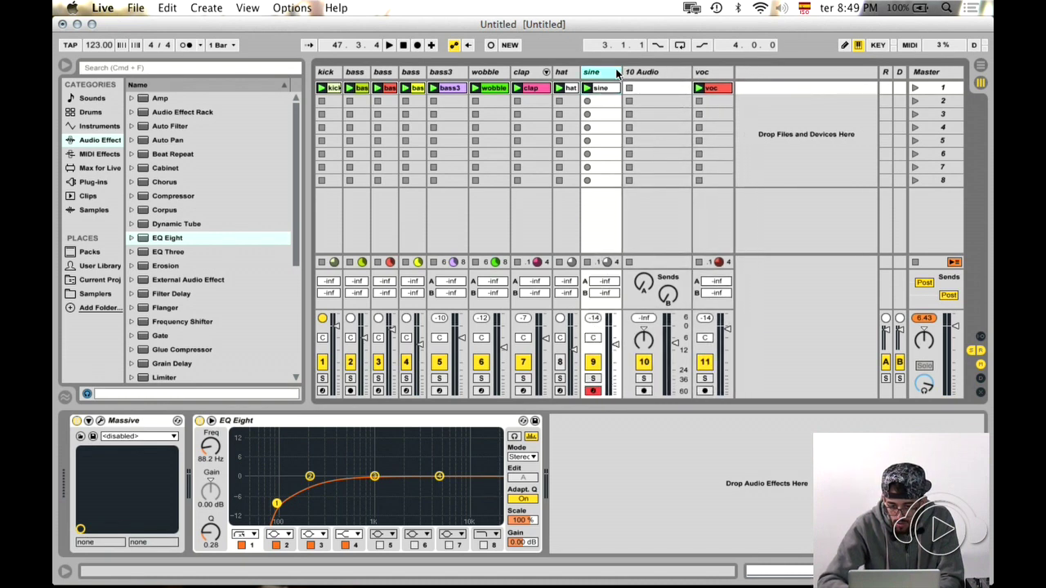
- Delete the empty 10 Audio track and insert a new MIDI track after voc
{"action": "left_click", "coordinate": [634, 70]}
{"action": "key", "text": "Delete"}
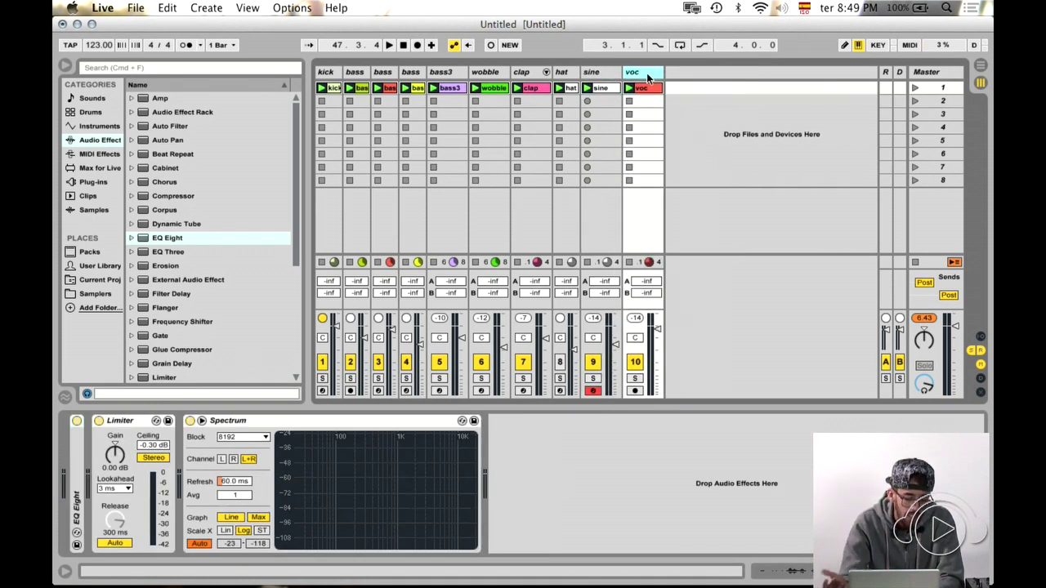
{"action": "key", "text": "super+shift+t"}
- Show the sine clip, mute the sine and voc tracks, and play the remaining loop
{"action": "left_click", "coordinate": [606, 92]}
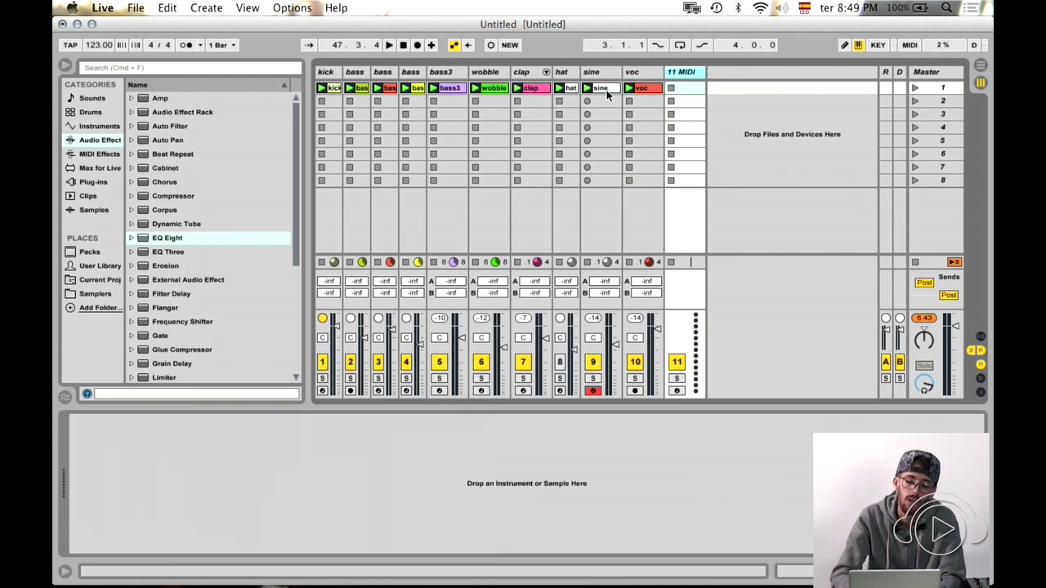
{"action": "key", "text": "a"}
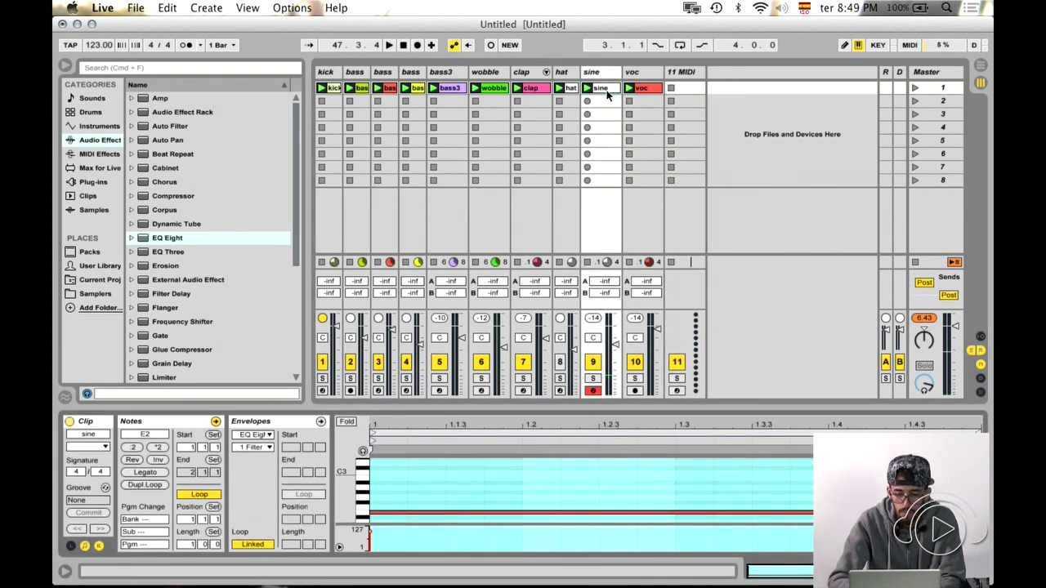
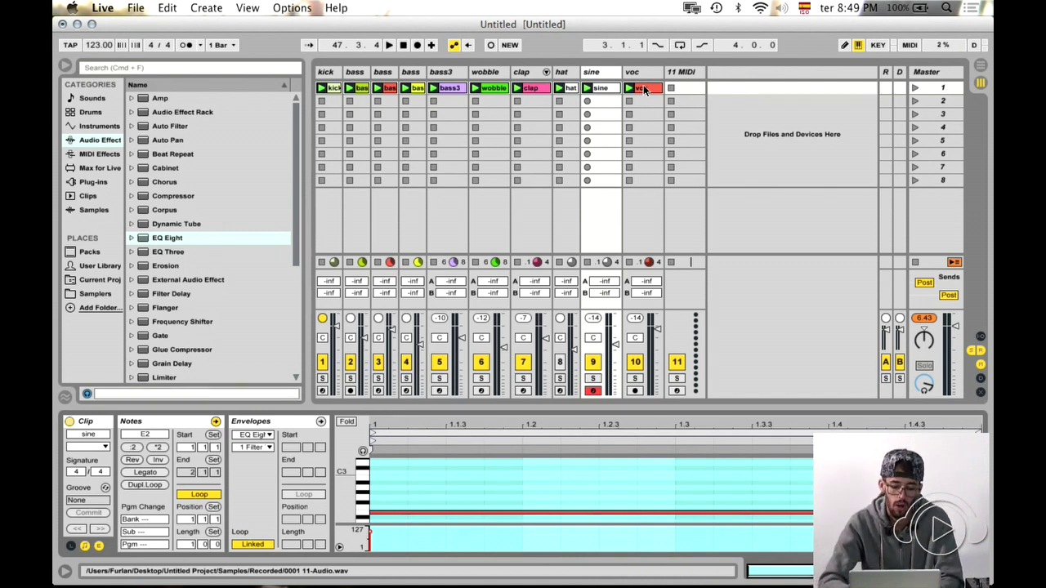
{"action": "left_click", "coordinate": [593, 362]}
{"action": "left_click", "coordinate": [634, 362]}
{"action": "left_click", "coordinate": [523, 362]}
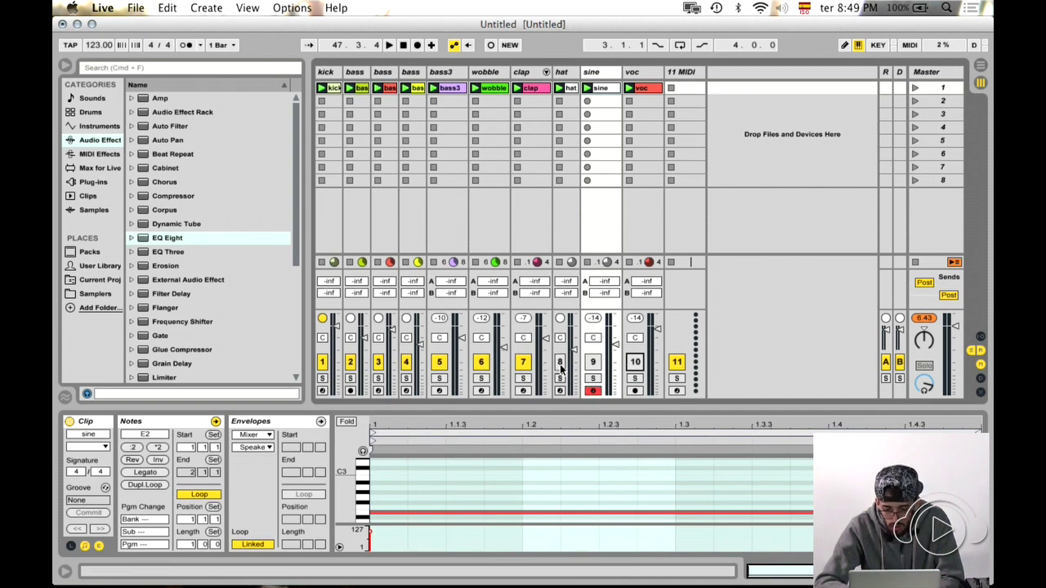
{"action": "key", "text": "space"}
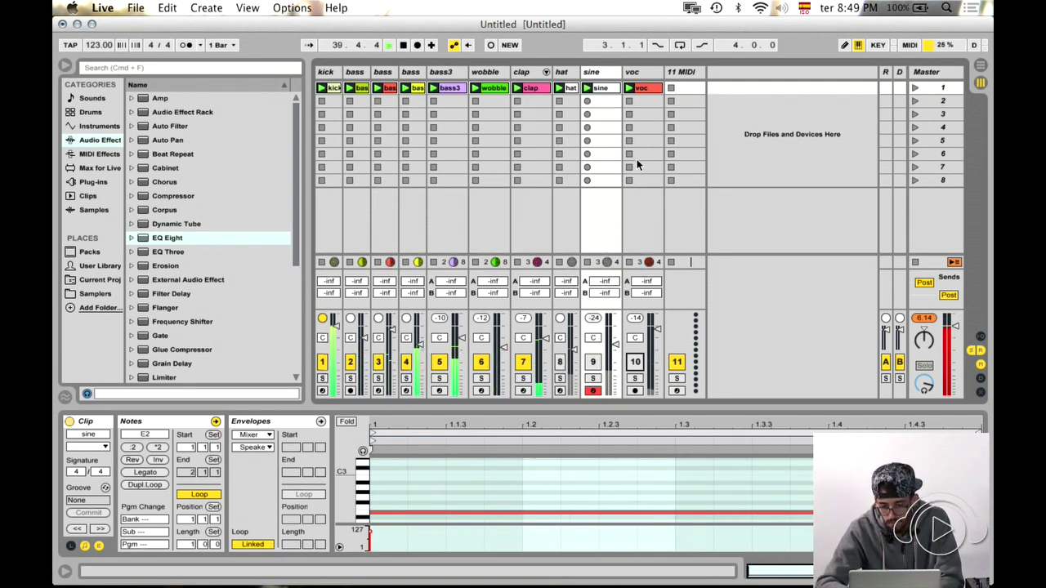
- Load the Massive VST onto the new MIDI track 11 and close its plug-in window
{"action": "left_click", "coordinate": [682, 73]}
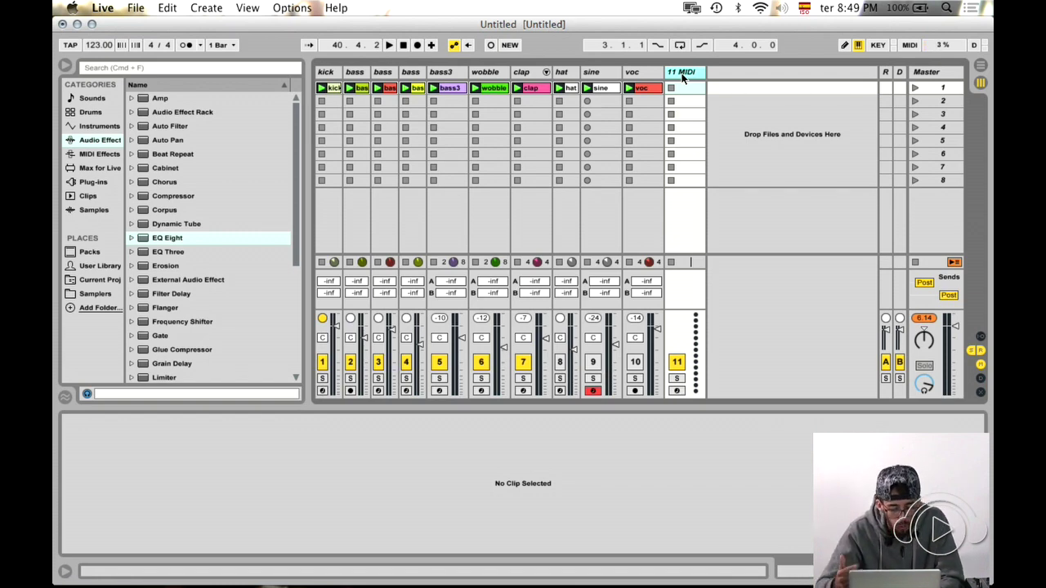
{"action": "left_click", "coordinate": [88, 183]}
{"action": "double_click", "coordinate": [171, 211]}
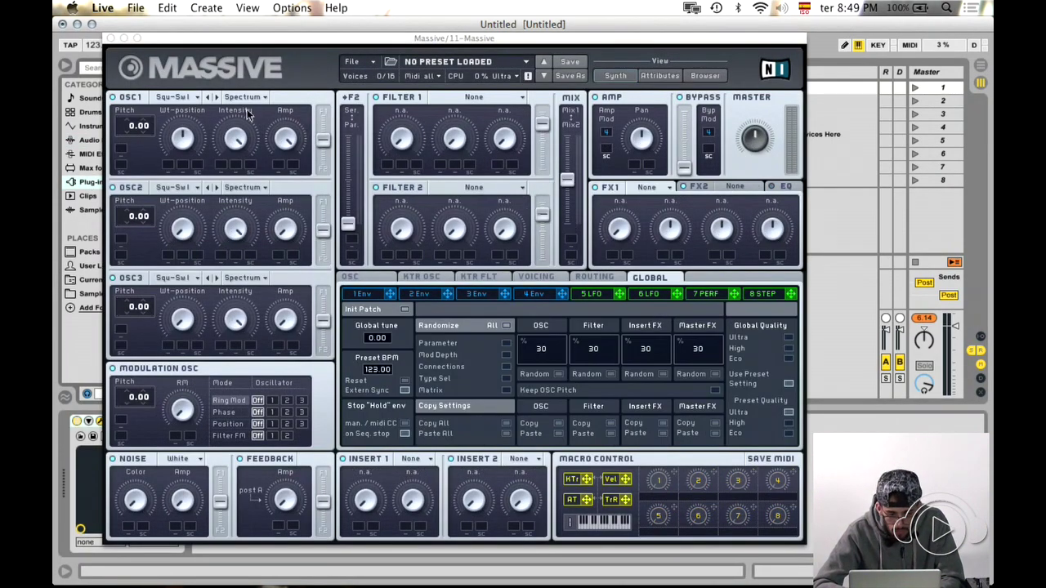
{"action": "left_click", "coordinate": [112, 37]}
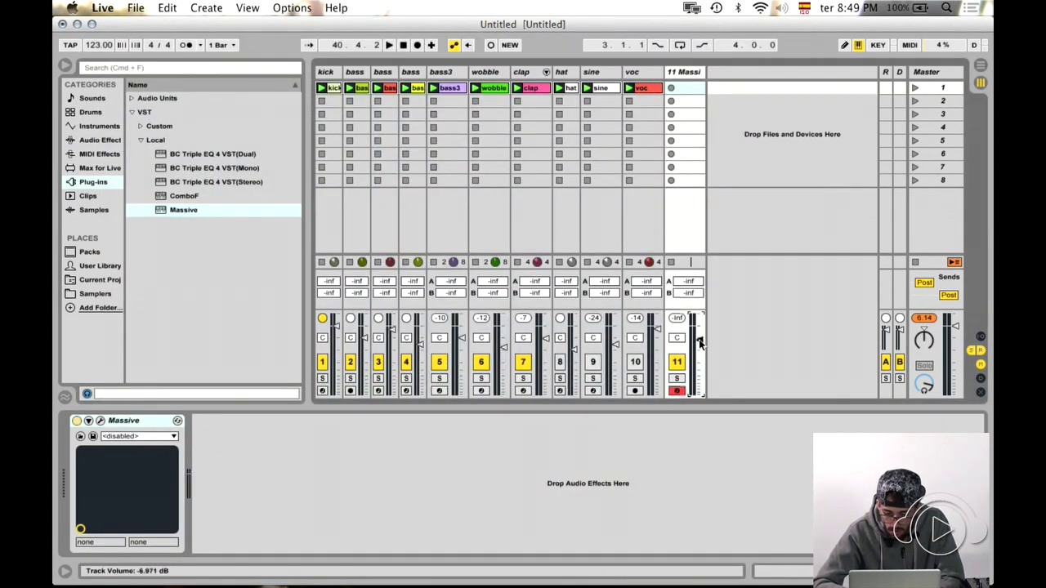
- Lower the computer keyboard by two octaves, audition Massive's default sound on track 11 in Synth view, and close the plug-in window
{"action": "key", "text": "z"}
{"action": "key", "text": "z"}
{"action": "left_click", "coordinate": [100, 421]}
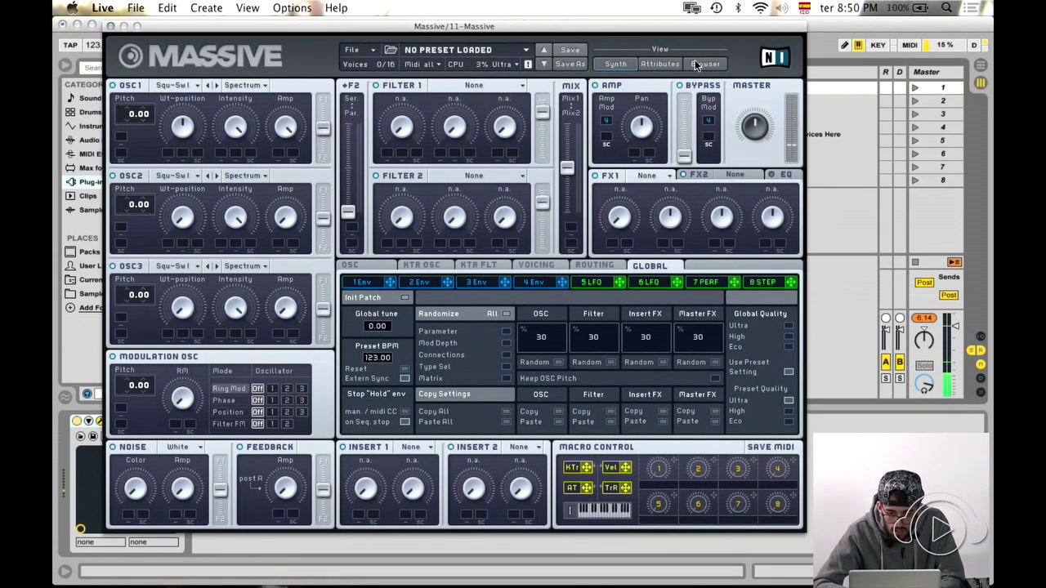
{"action": "left_click", "coordinate": [701, 64]}
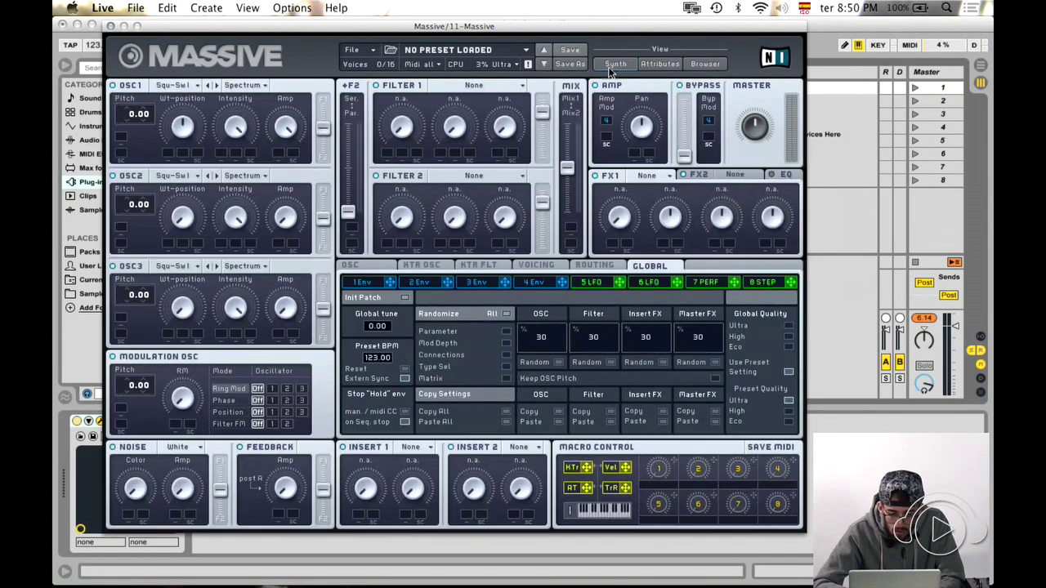
{"action": "left_click", "coordinate": [615, 62]}
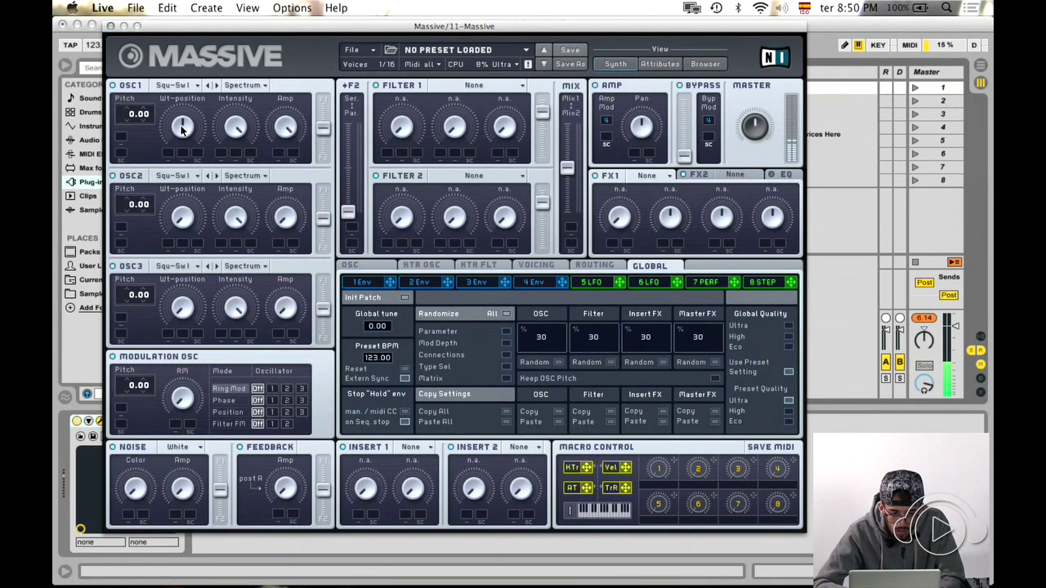
{"action": "left_click", "coordinate": [110, 26]}
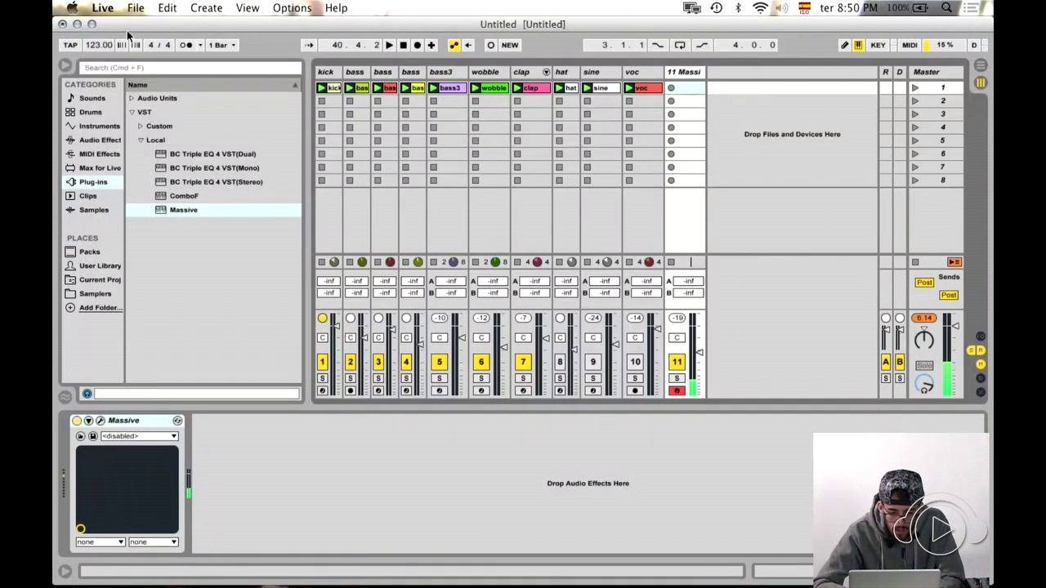
- Create a clip in track 11's first slot with a half-bar E0 note starting at beat 1
{"action": "double_click", "coordinate": [678, 88]}
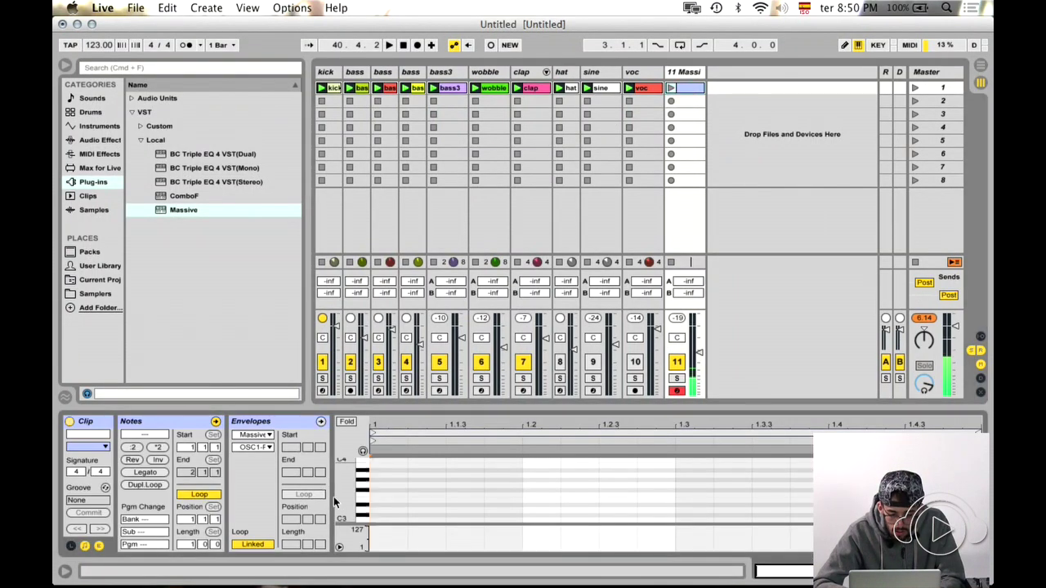
{"action": "scroll", "coordinate": [348, 495], "scroll_direction": "down", "scroll_amount": 10}
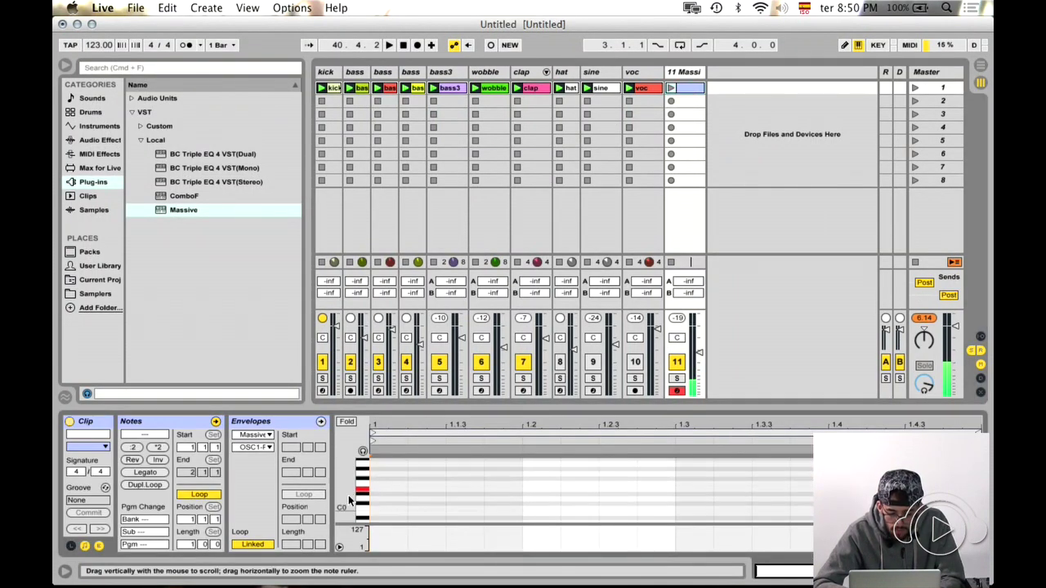
{"action": "double_click", "coordinate": [382, 484]}
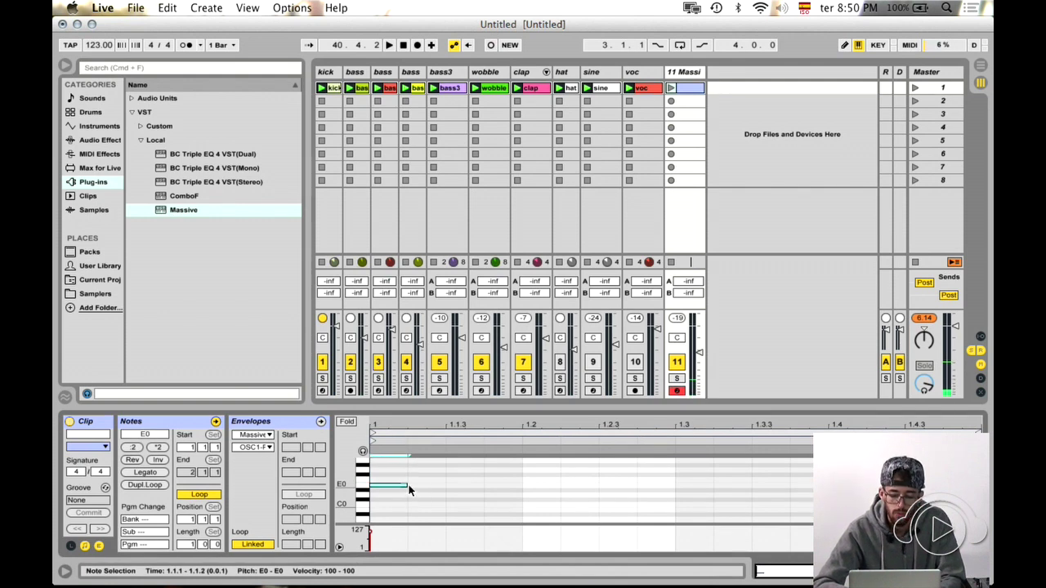
{"action": "left_click_drag", "start_coordinate": [410, 486], "coordinate": [685, 477]}
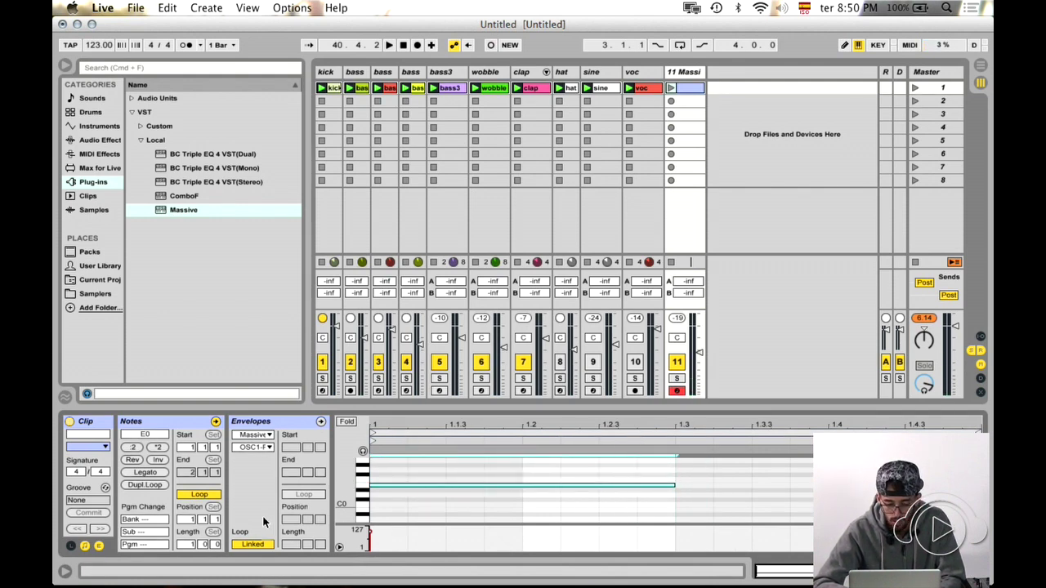
- Set the new clip's loop length to 4 bars and launch it briefly with the rest of the loop
{"action": "left_click_drag", "start_coordinate": [188, 547], "coordinate": [188, 522]}
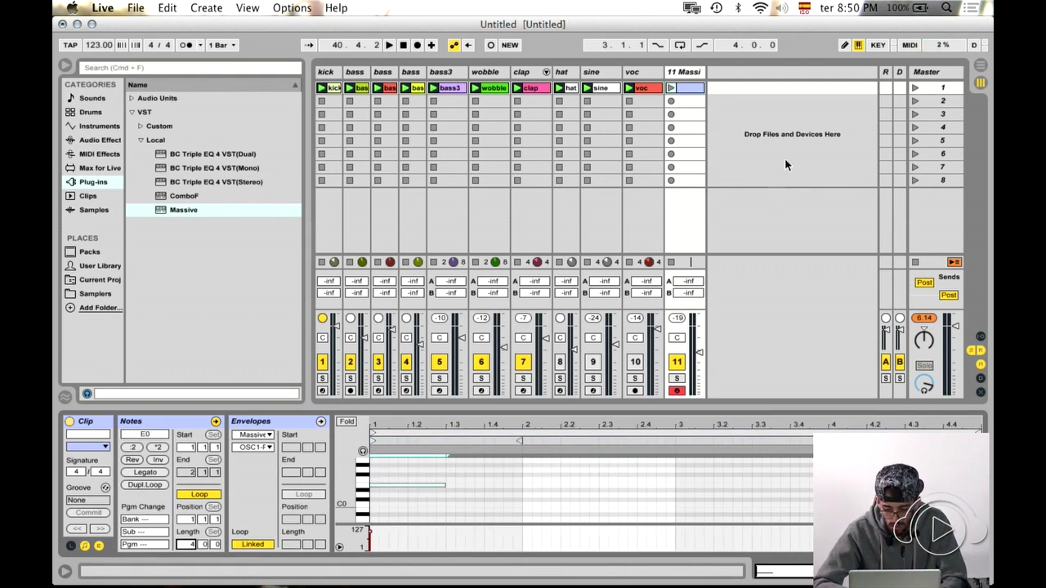
{"action": "left_click", "coordinate": [670, 87]}
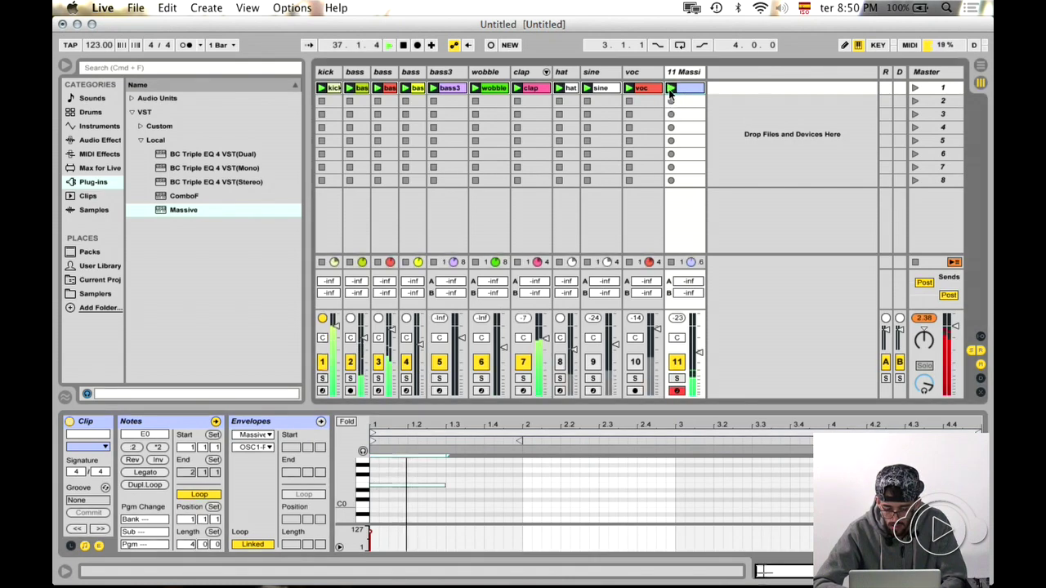
{"action": "key", "text": "space"}
- Touch the Master volume knob in Massive to make it the clip's automation parameter, and return to the clip
{"action": "left_click", "coordinate": [684, 74]}
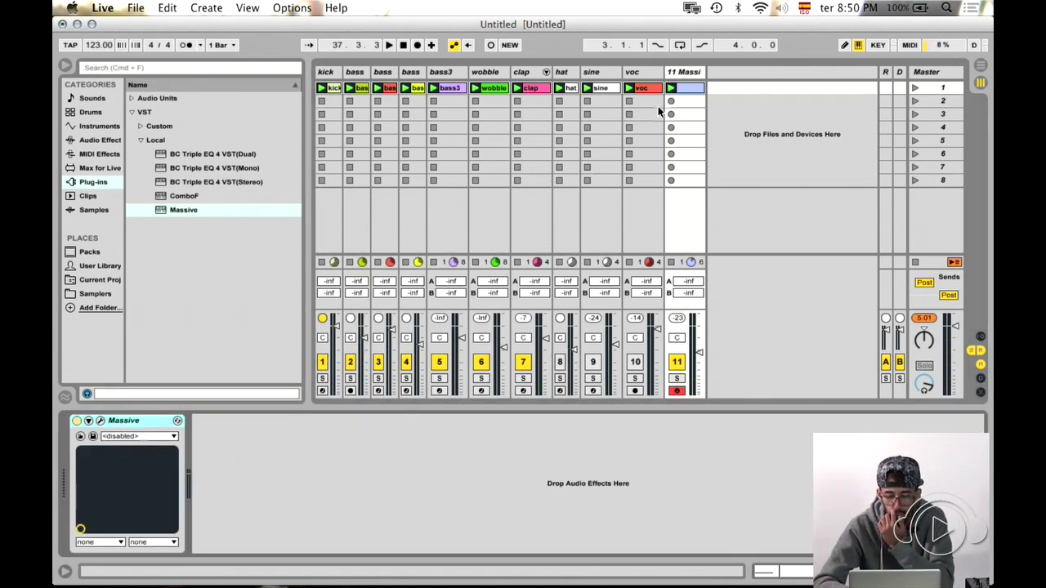
{"action": "left_click", "coordinate": [99, 421]}
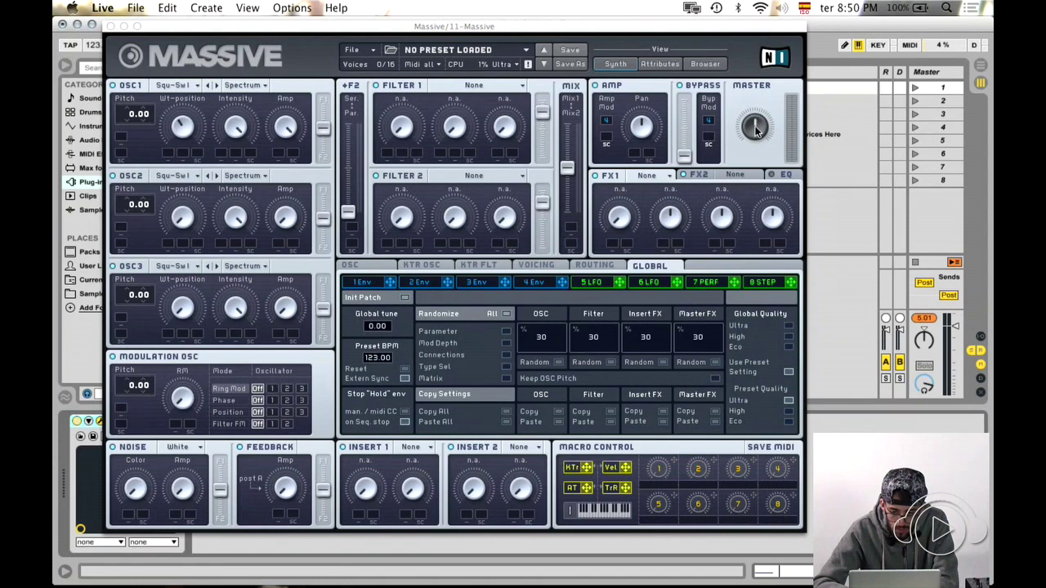
{"action": "left_click", "coordinate": [111, 26]}
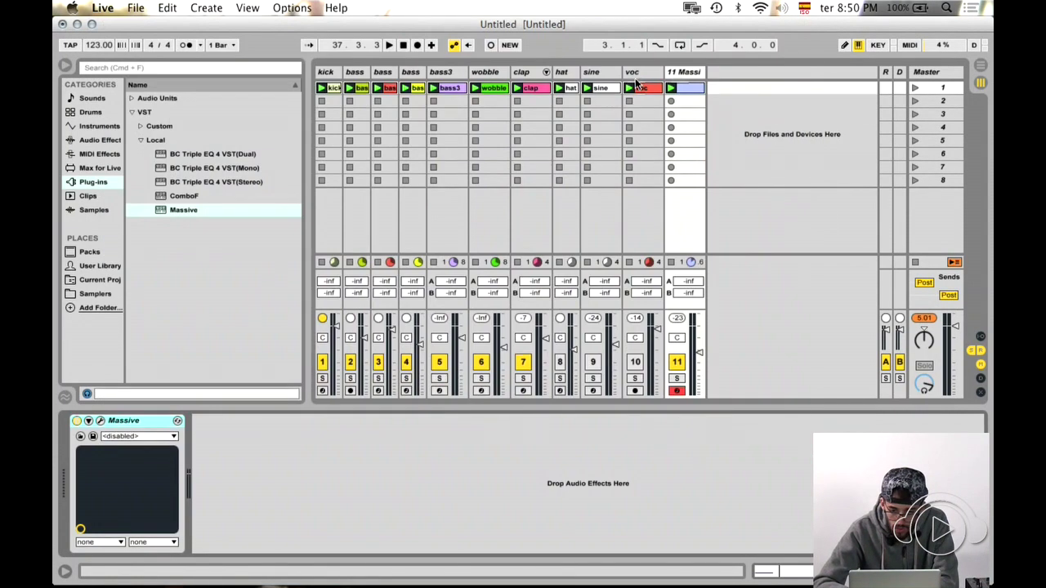
{"action": "left_click", "coordinate": [100, 422]}
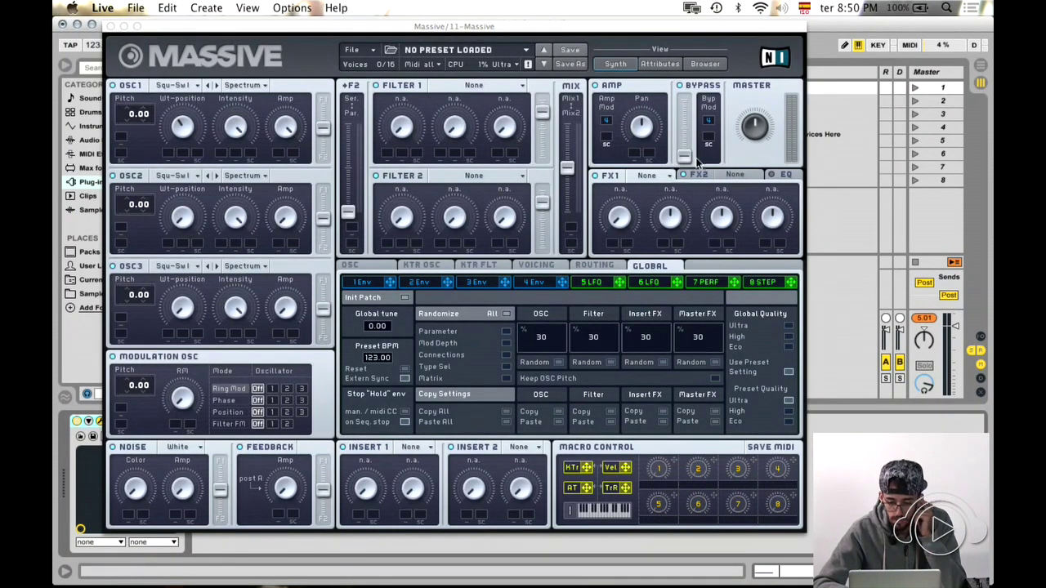
{"action": "left_click", "coordinate": [111, 26]}
{"action": "key", "text": "shift+Tab"}
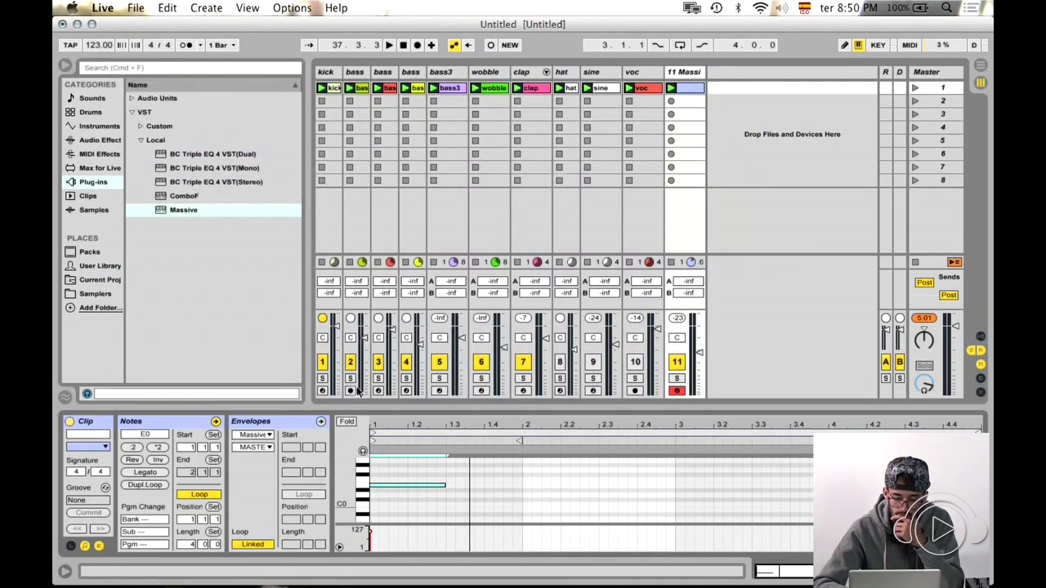
- Show the track 11 clip's envelope for Massive's Master volume
{"action": "left_click", "coordinate": [251, 422]}
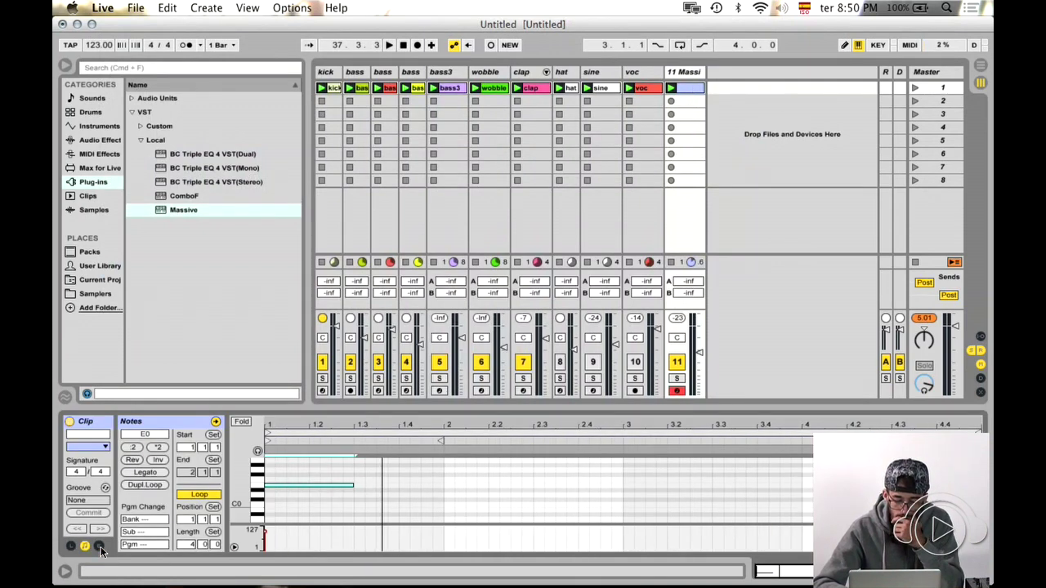
{"action": "left_click", "coordinate": [255, 435]}
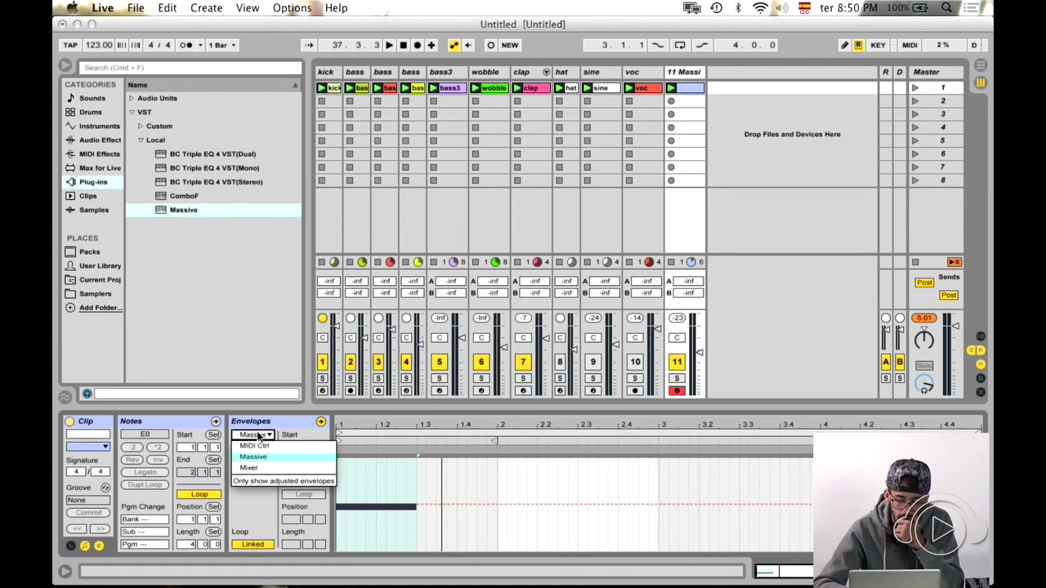
{"action": "left_click", "coordinate": [259, 436]}
{"action": "left_click", "coordinate": [255, 447]}
{"action": "left_click", "coordinate": [256, 448]}
{"action": "left_click", "coordinate": [257, 449]}
{"action": "left_click", "coordinate": [271, 469]}
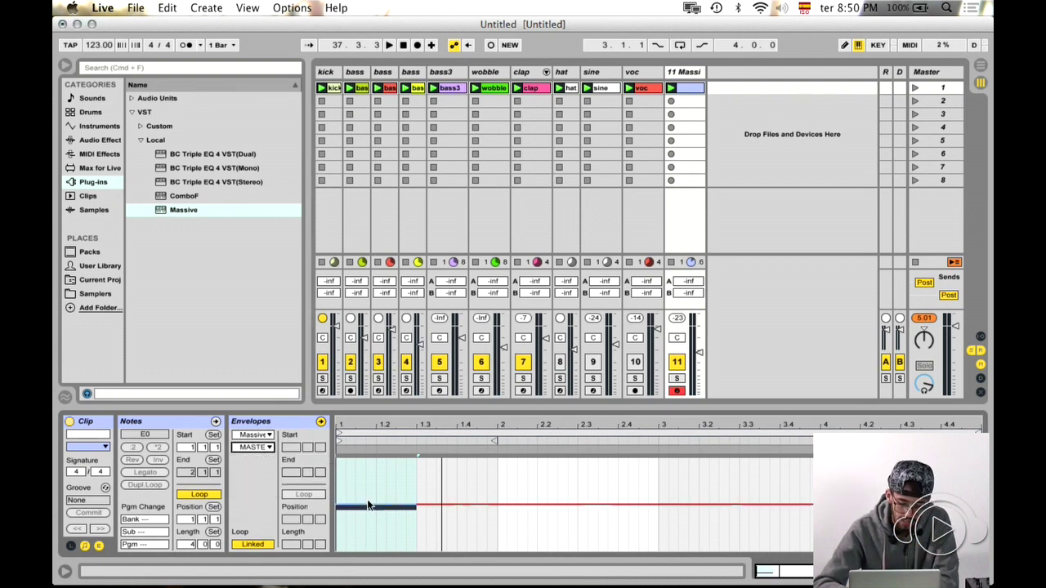
- Shape the Master volume envelope to fall to 0.00 at 1.3, the note's end, and play the loop to check it
{"action": "left_click", "coordinate": [337, 508]}
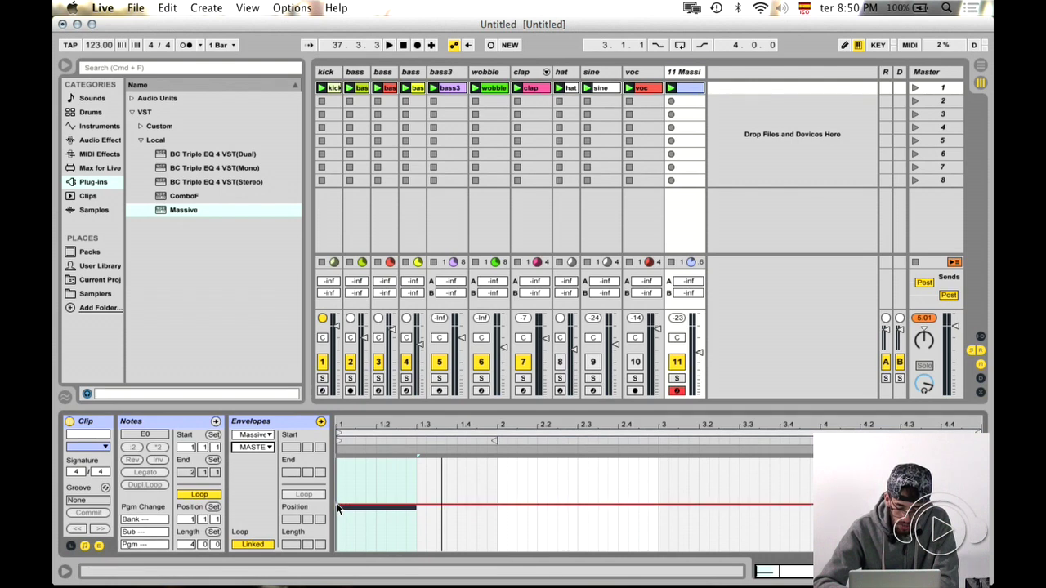
{"action": "left_click_drag", "start_coordinate": [369, 506], "coordinate": [417, 554]}
{"action": "key", "text": "space"}
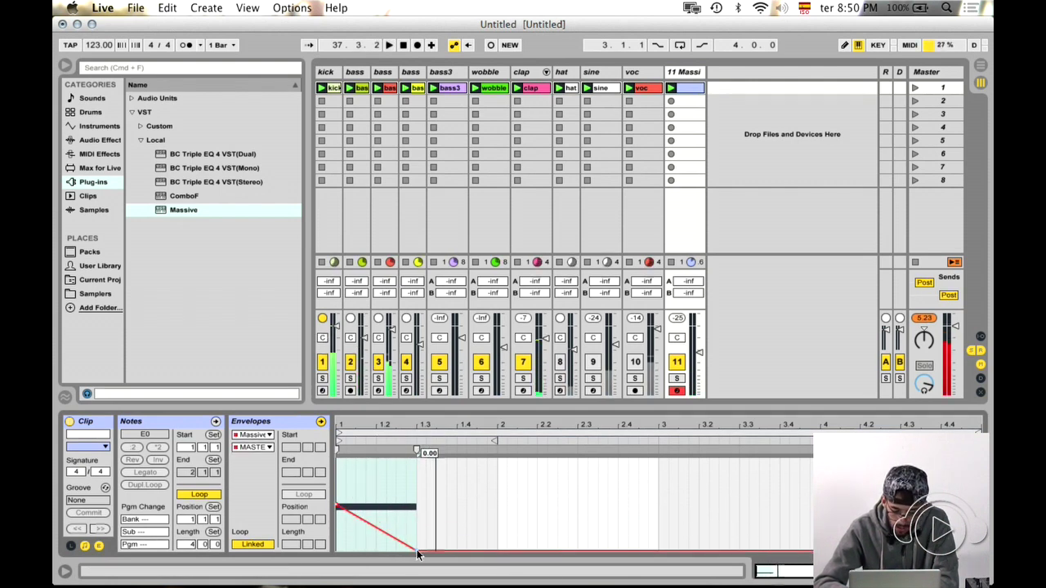
{"action": "left_click_drag", "start_coordinate": [417, 556], "coordinate": [417, 554]}
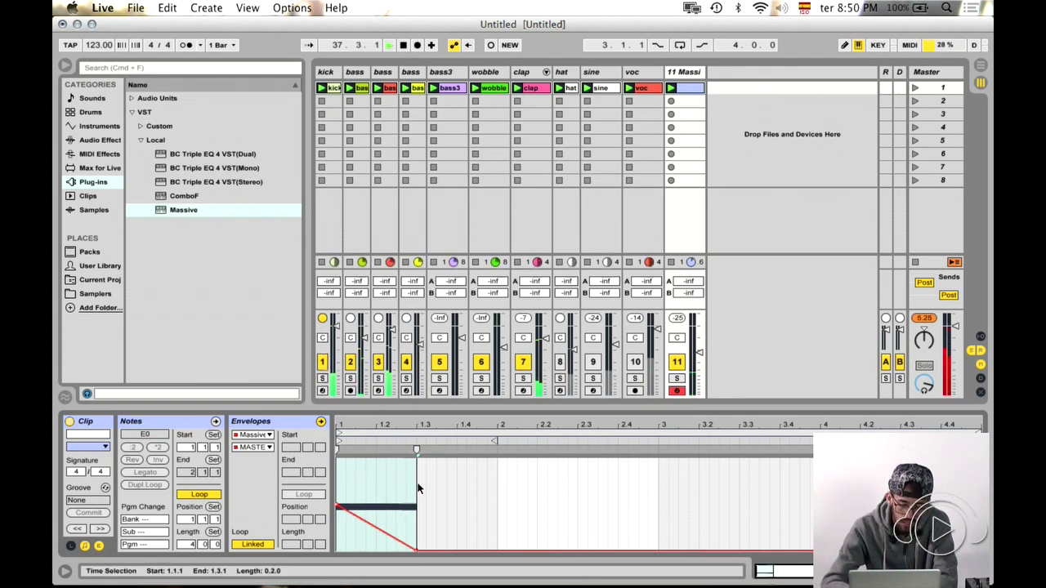
{"action": "left_click", "coordinate": [415, 550]}
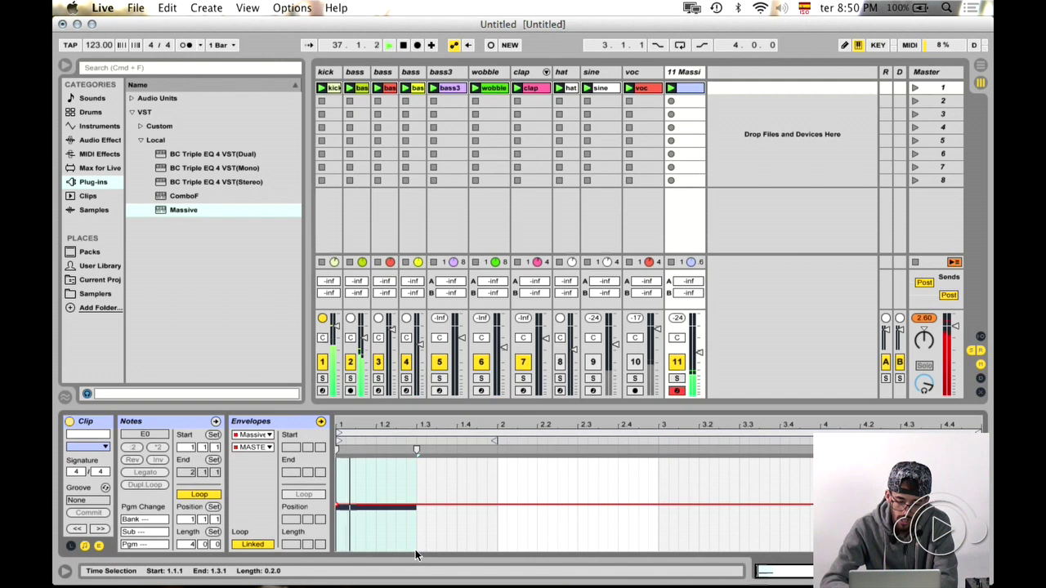
{"action": "left_click", "coordinate": [415, 552]}
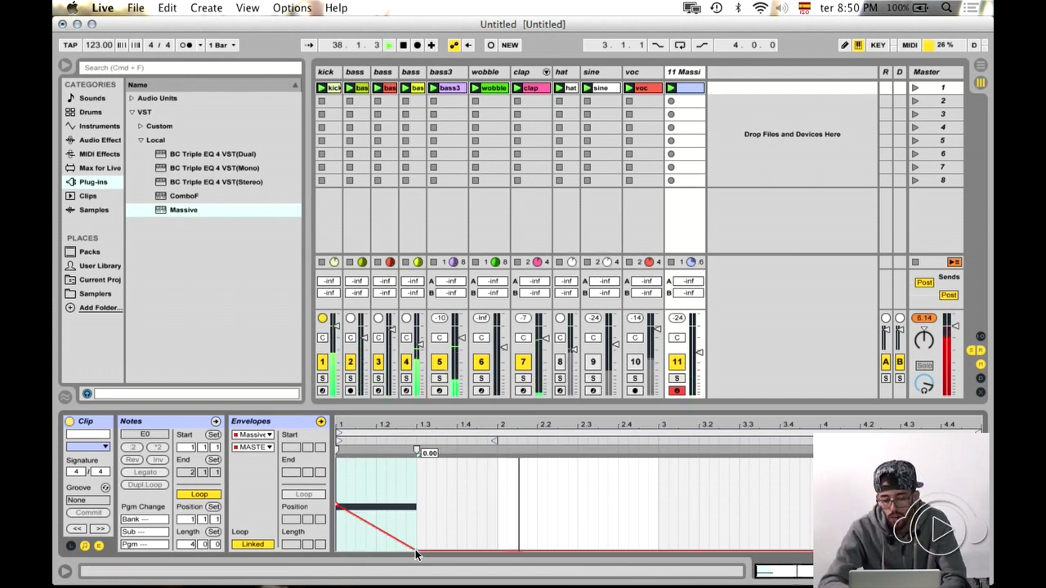
- Rename track 11 as sine2back
{"action": "left_click", "coordinate": [687, 72]}
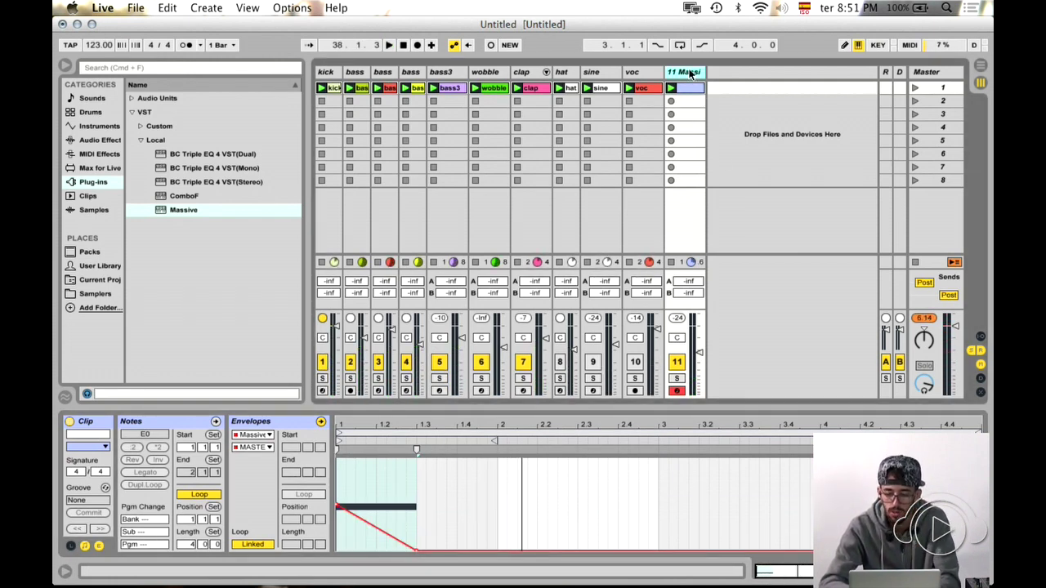
{"action": "type", "text": "sine2back"}
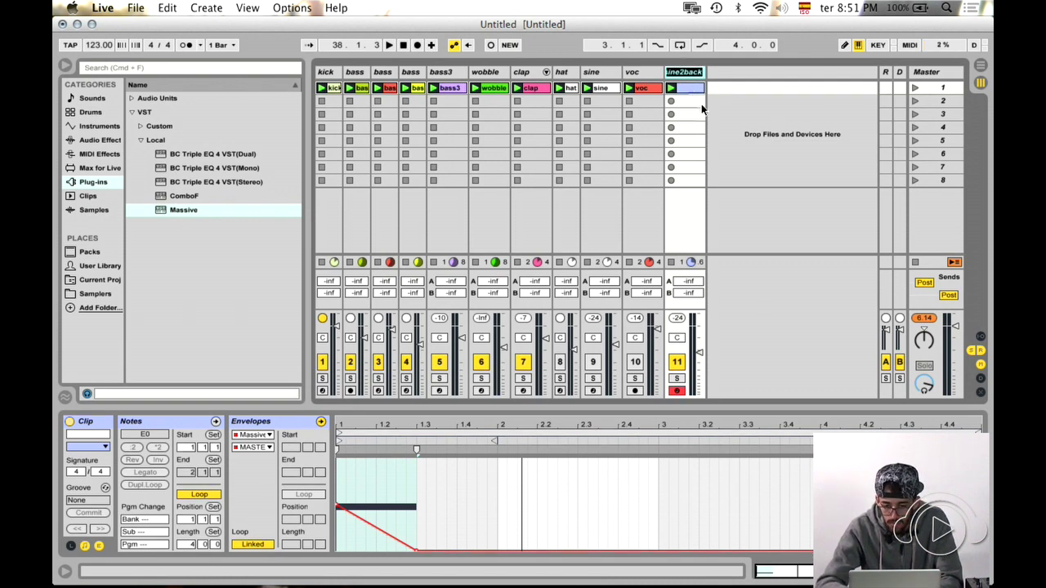
{"action": "key", "text": "Return"}
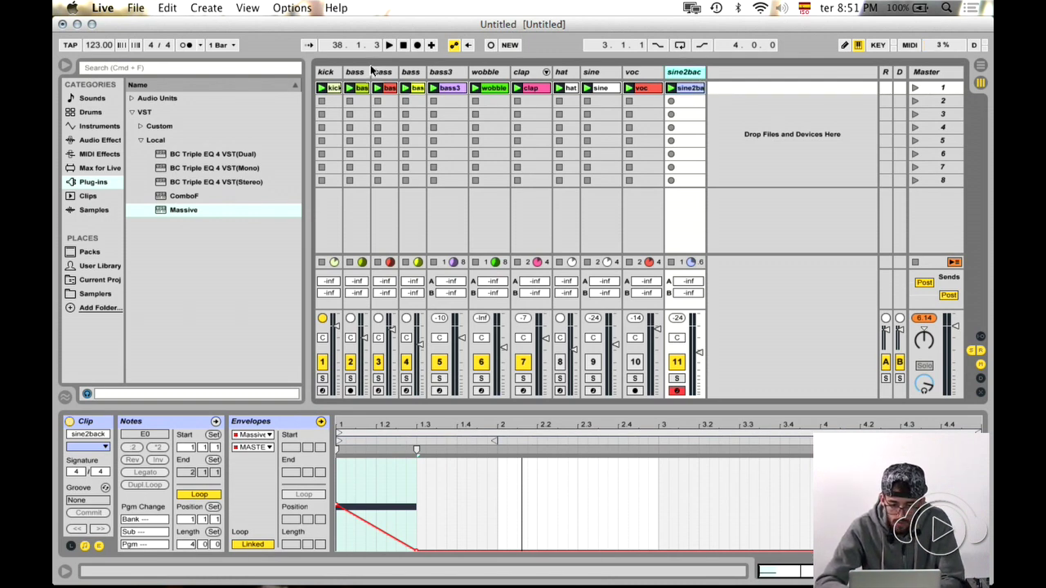
{"action": "left_click", "coordinate": [333, 72], "text": "shift"}
{"action": "right_click", "coordinate": [333, 72]}
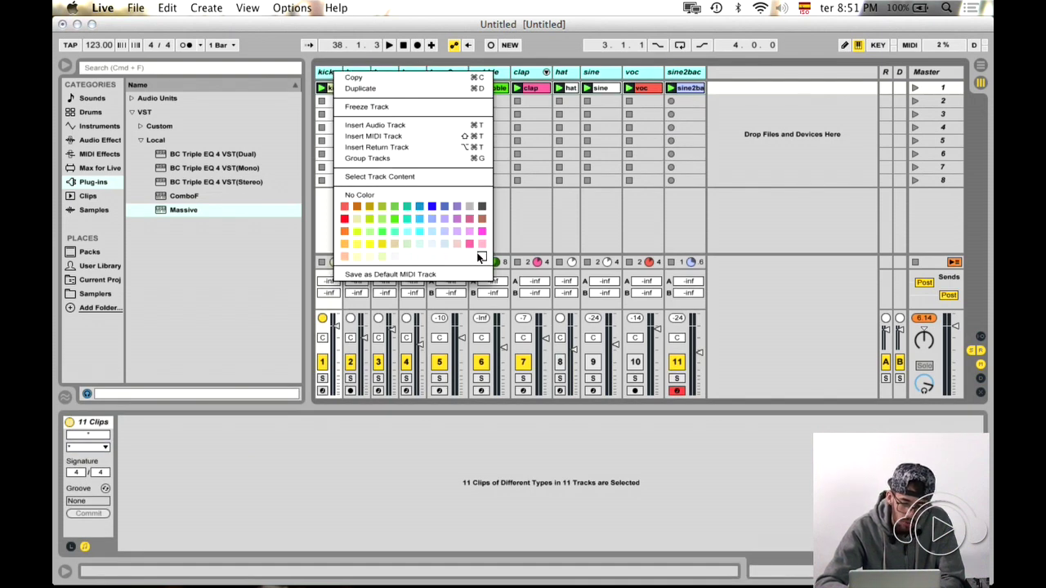
{"action": "left_click", "coordinate": [371, 139]}
- Color all eleven clips in the first scene yellow, from kick to sine2back
{"action": "left_click", "coordinate": [328, 87]}
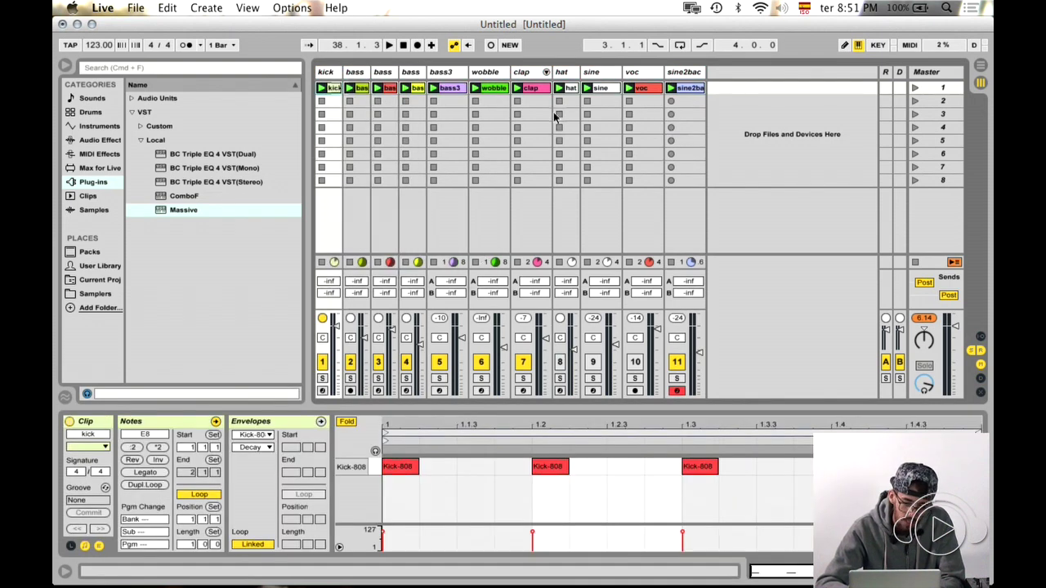
{"action": "left_click", "coordinate": [691, 89], "text": "shift"}
{"action": "right_click", "coordinate": [695, 92]}
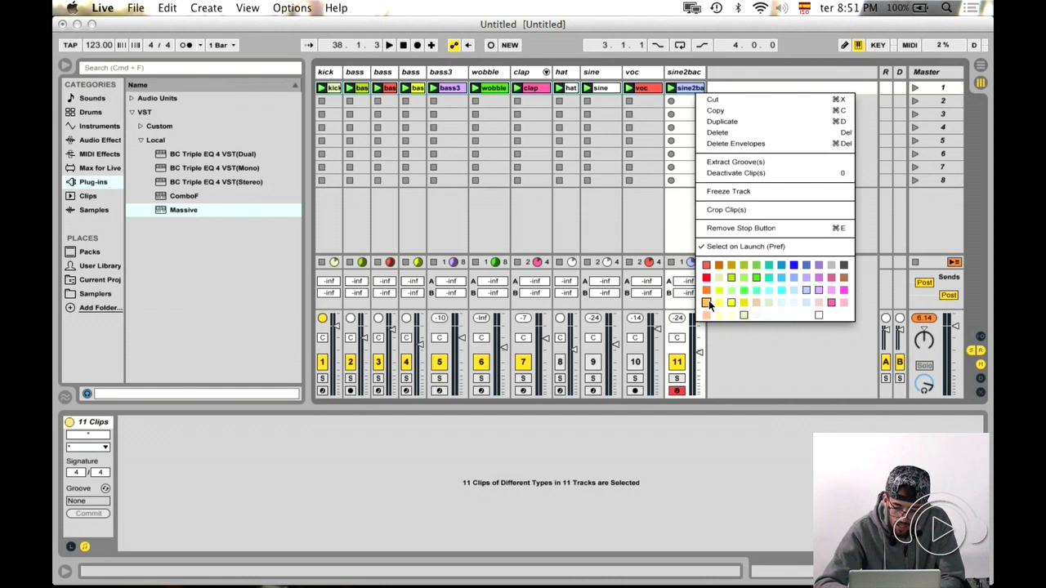
{"action": "left_click", "coordinate": [707, 302]}
{"action": "left_click", "coordinate": [680, 88]}
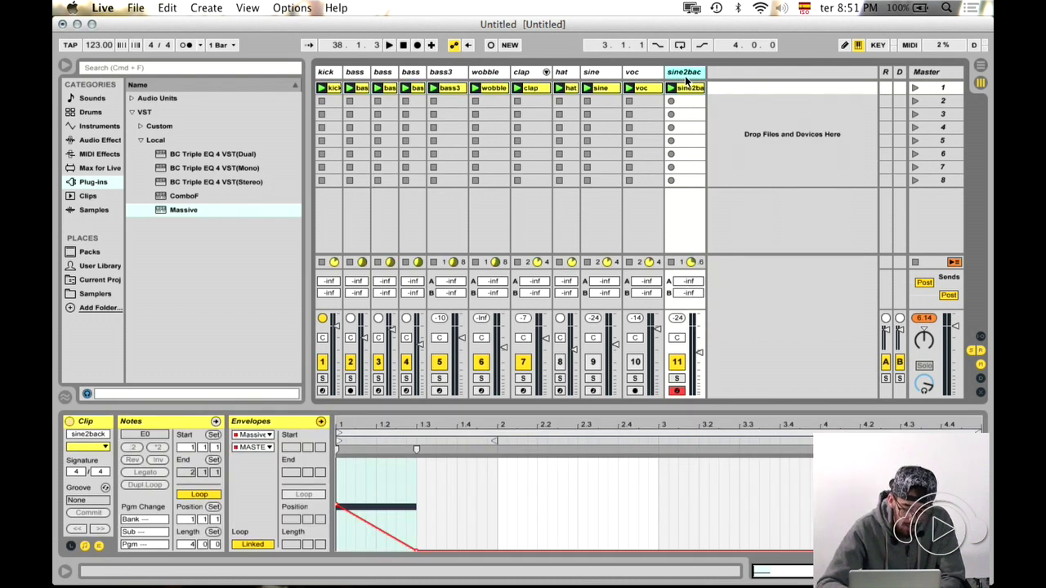
{"action": "key", "text": "super+s"}
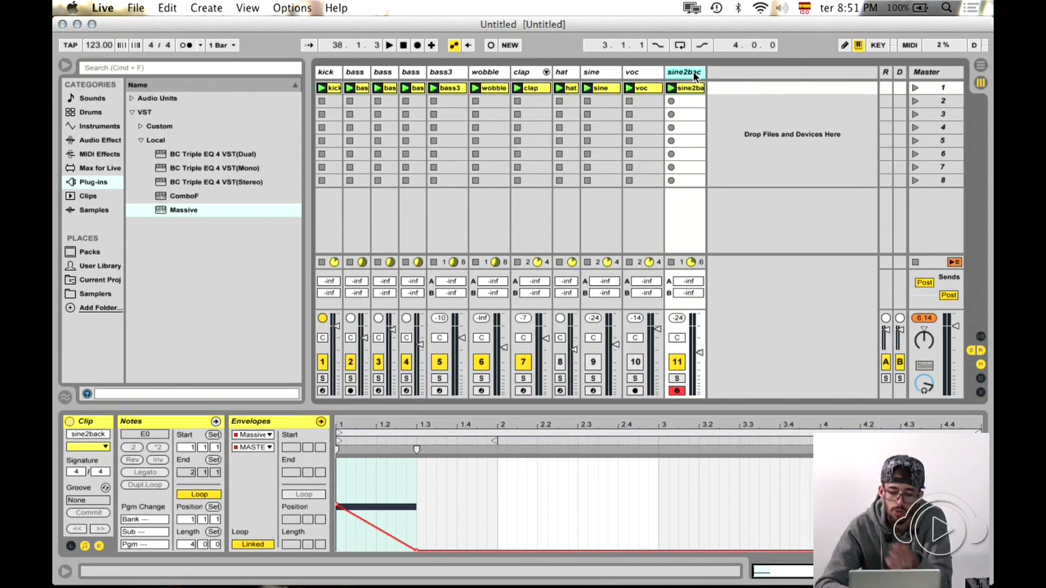
- Insert a new MIDI track after sine2back
{"action": "left_click", "coordinate": [379, 74]}
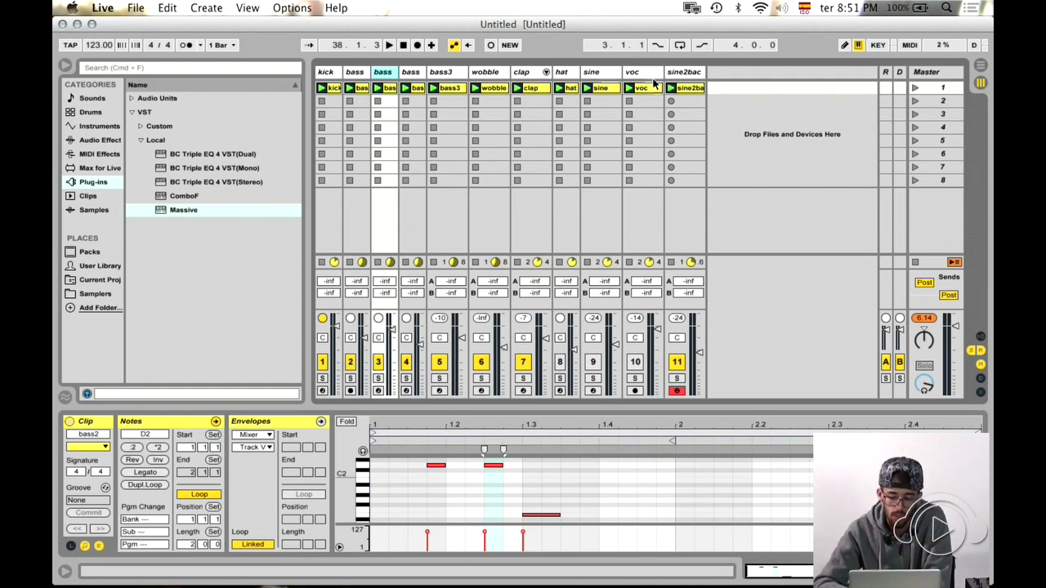
{"action": "left_click", "coordinate": [680, 73]}
{"action": "key", "text": "super+shift+t"}
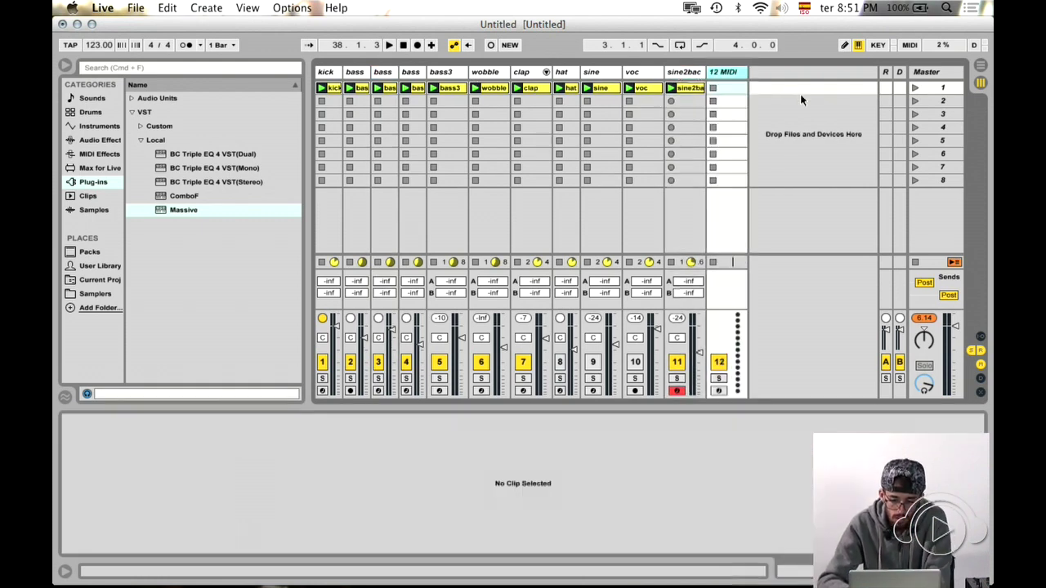
- Search the Samplers folder for "noise"
{"action": "left_click", "coordinate": [96, 294]}
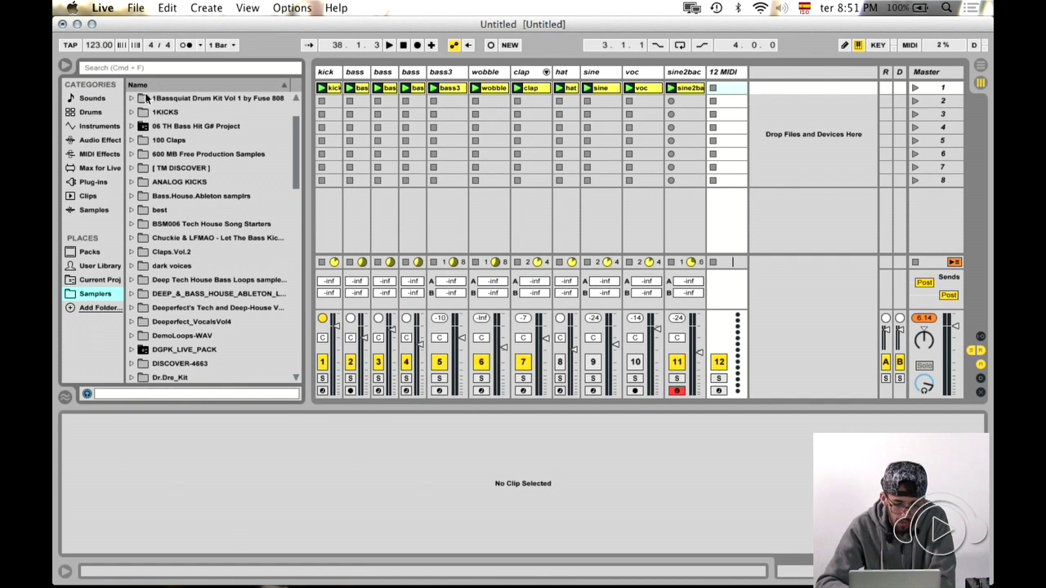
{"action": "left_click", "coordinate": [134, 68]}
{"action": "type", "text": "nois"}
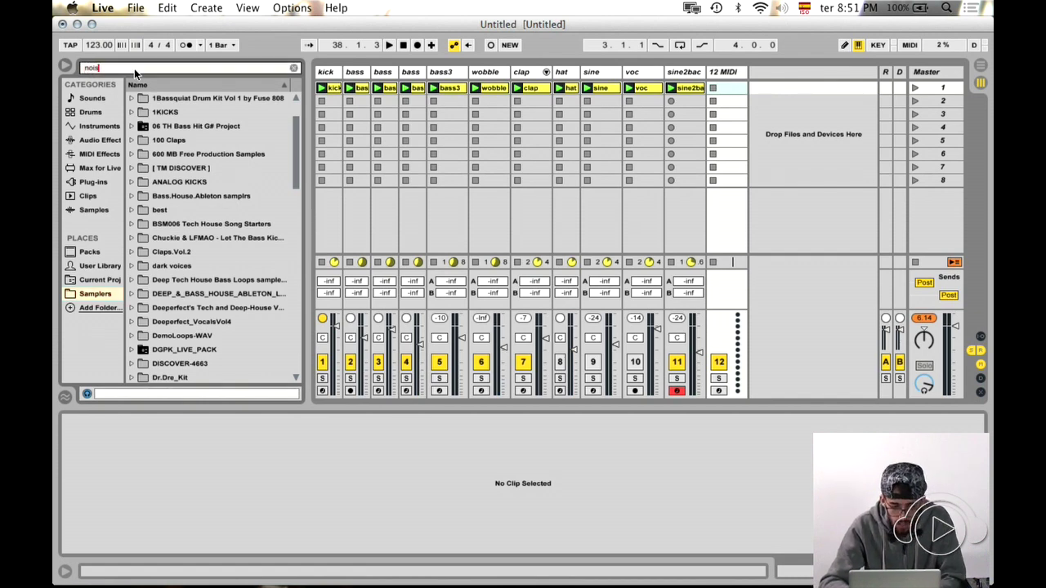
{"action": "type", "text": "e"}
- Expand the result folders, starting with best, and go through their noise samples
{"action": "left_click", "coordinate": [194, 126]}
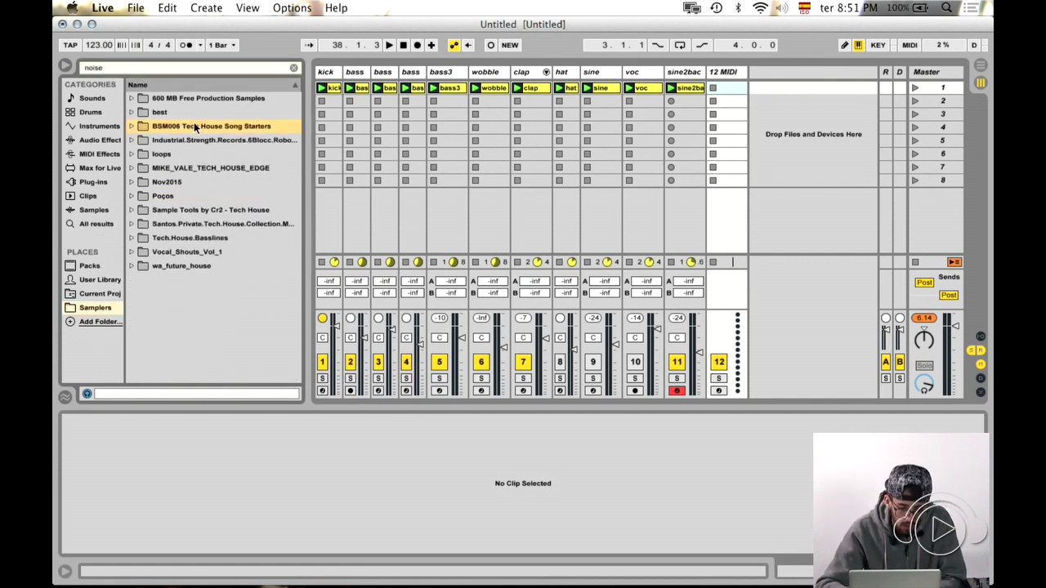
{"action": "key", "text": "Up"}
{"action": "key", "text": "Right"}
{"action": "key", "text": "Down"}
{"action": "key", "text": "Right"}
{"action": "key", "text": "Down"}
{"action": "key", "text": "Down"}
{"action": "key", "text": "Down"}
{"action": "key", "text": "Down"}
{"action": "key", "text": "Down"}
{"action": "key", "text": "Down"}
{"action": "key", "text": "Down"}
{"action": "key", "text": "Down"}
{"action": "key", "text": "Right"}
{"action": "key", "text": "Down"}
{"action": "key", "text": "Down"}
- Find MVA_125_Noise_Floor.wav in the MVA_FX folder of MIKE_VALE_TECH_HOUSE_EDGE and preview it
{"action": "left_click", "coordinate": [161, 163]}
{"action": "key", "text": "Right"}
{"action": "key", "text": "Down"}
{"action": "key", "text": "Right"}
{"action": "key", "text": "Down"}
{"action": "key", "text": "Down"}
{"action": "key", "text": "Right"}
{"action": "key", "text": "Down"}
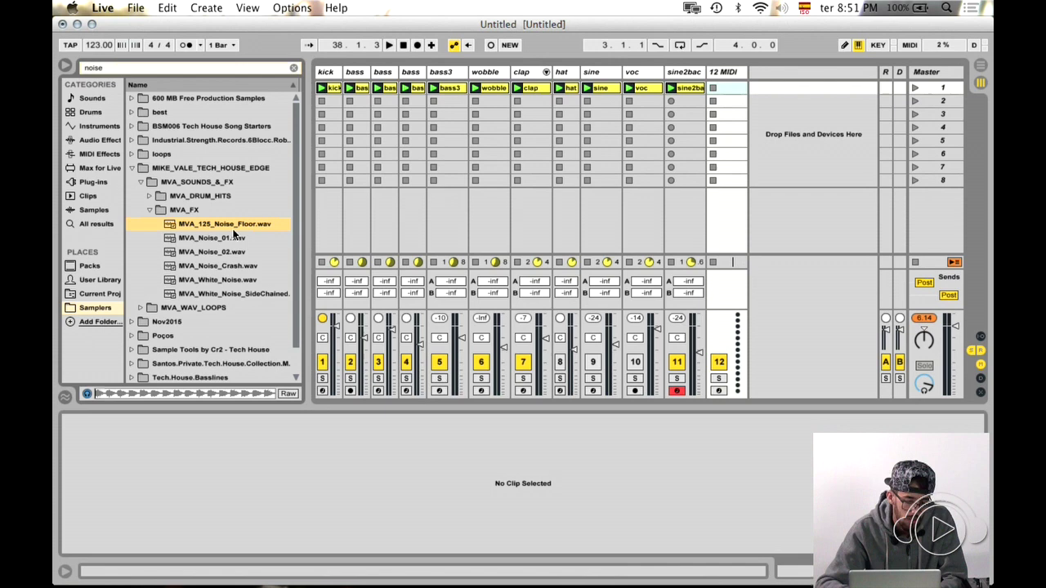
- Place MVA_125_Noise_Floor.wav on a new audio track and set its warp mode to Complex Pro
{"action": "left_click_drag", "start_coordinate": [314, 181], "coordinate": [776, 95]}
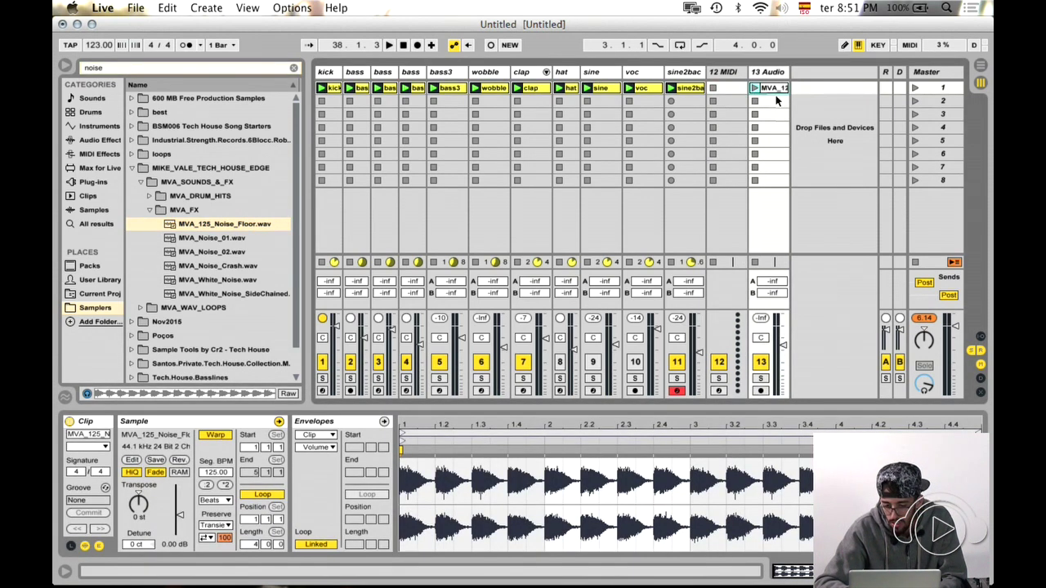
{"action": "left_click", "coordinate": [215, 500]}
{"action": "left_click", "coordinate": [217, 571]}
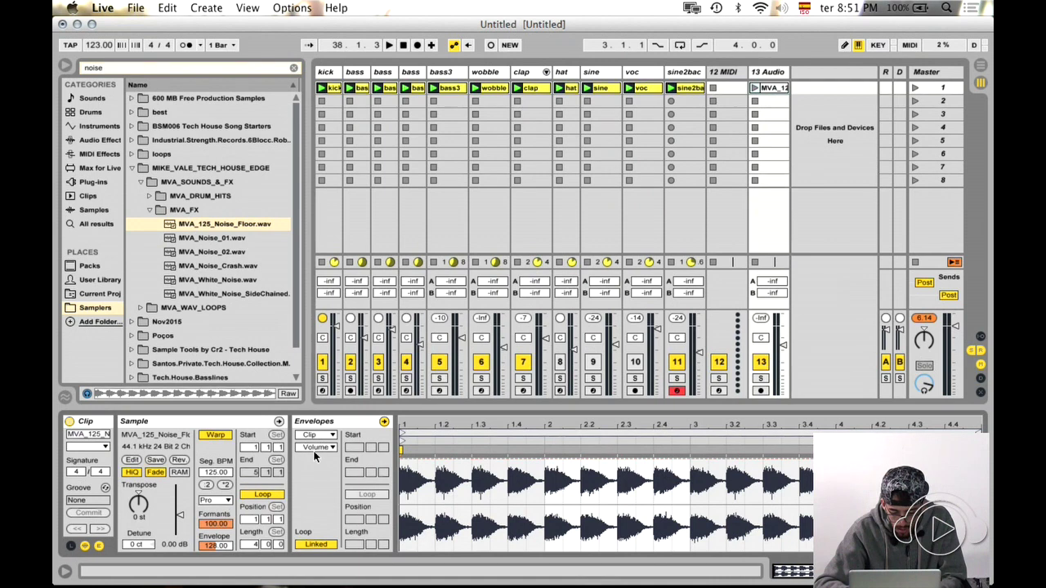
- Shape the noise clip's volume envelope to hold 100% for the first beat and ramp down to zero just before 1.2
{"action": "left_click", "coordinate": [442, 480]}
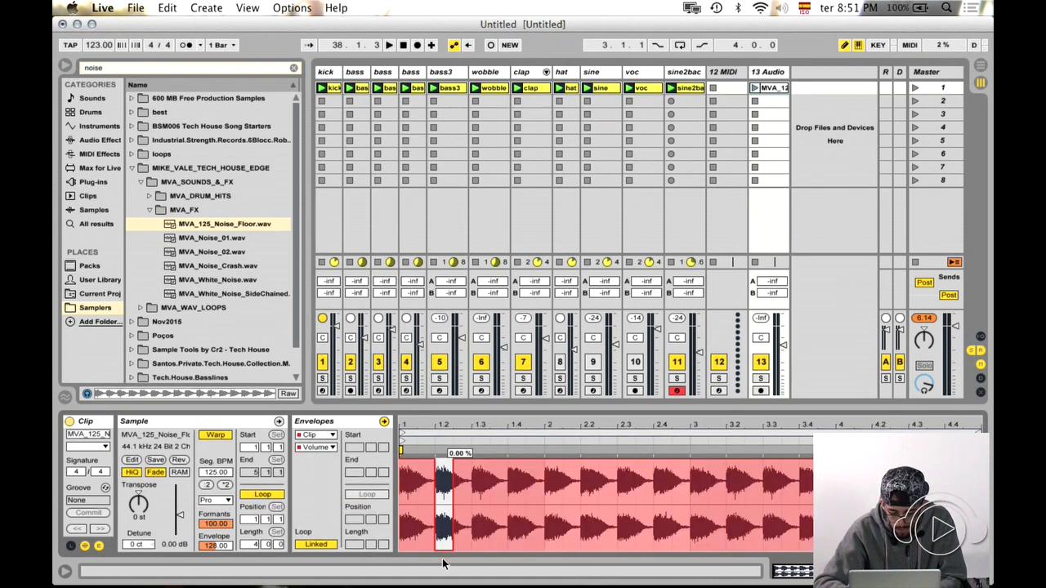
{"action": "left_click", "coordinate": [443, 464], "text": "shift"}
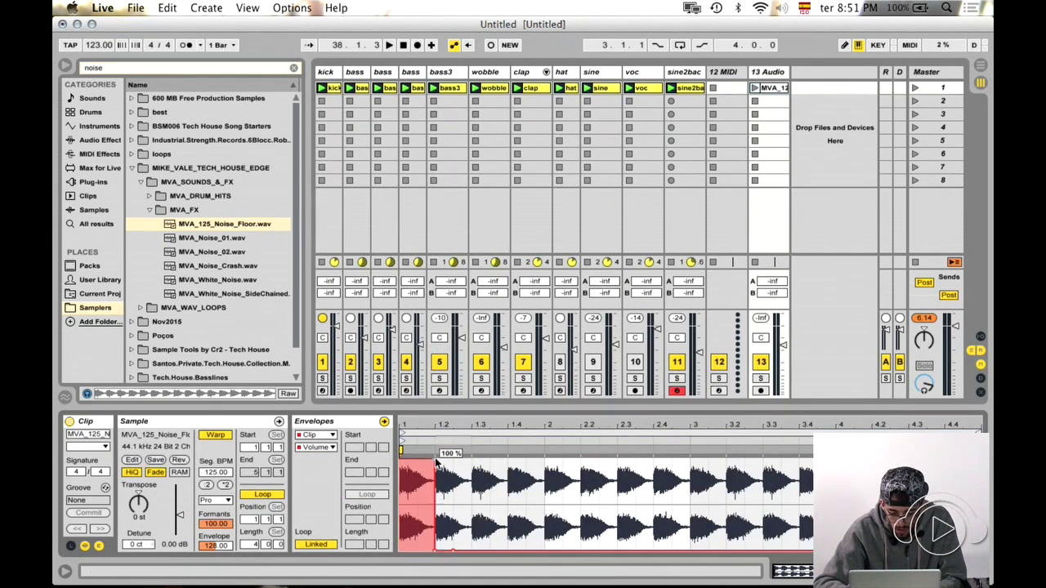
{"action": "left_click_drag", "start_coordinate": [436, 460], "coordinate": [437, 462]}
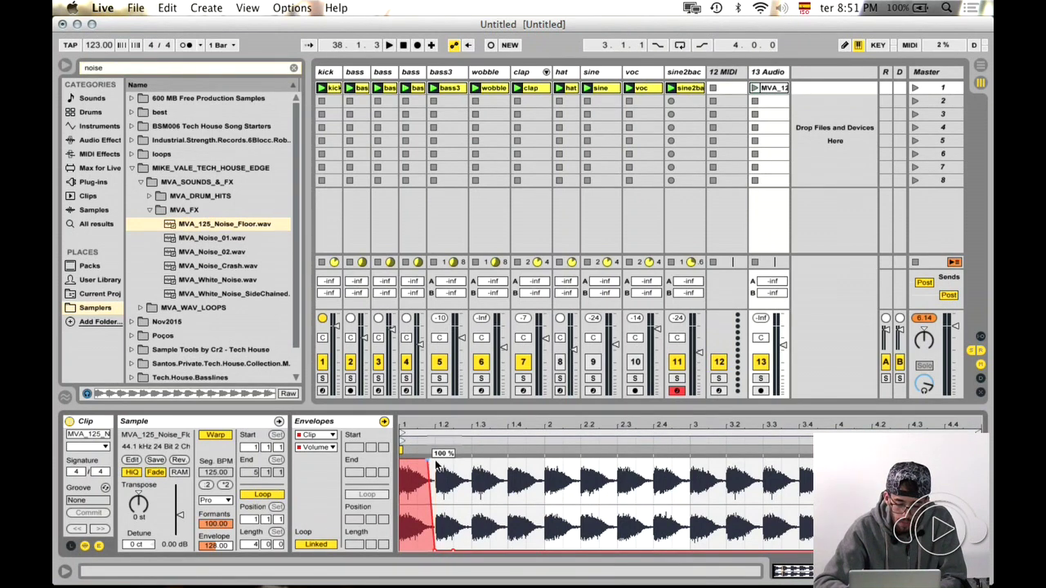
- Launch the clip on track 13, rename the clip and its track noise, and narrow the track
{"action": "left_click", "coordinate": [754, 88]}
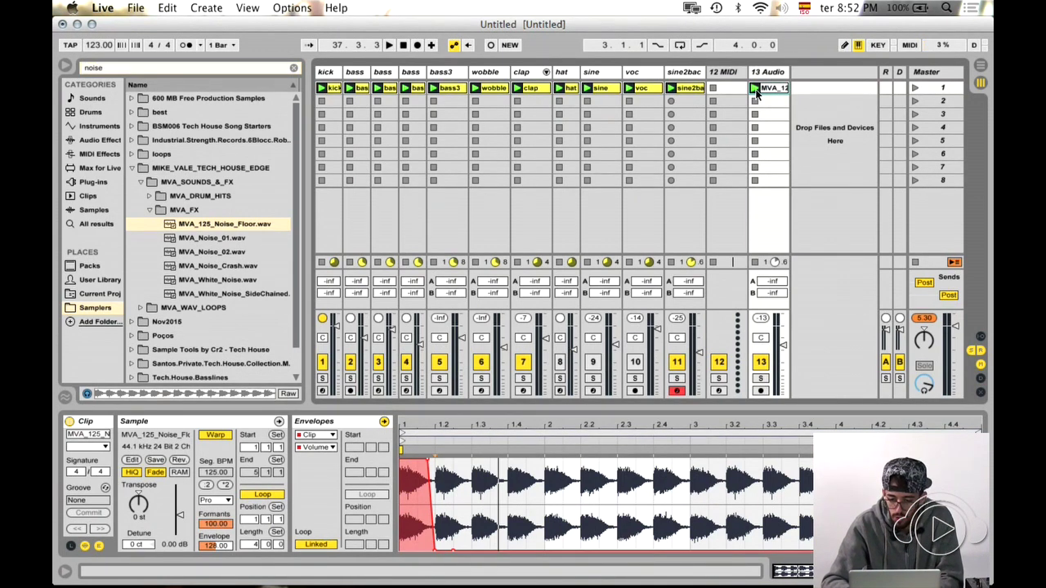
{"action": "type", "text": "noise"}
{"action": "key", "text": "Return"}
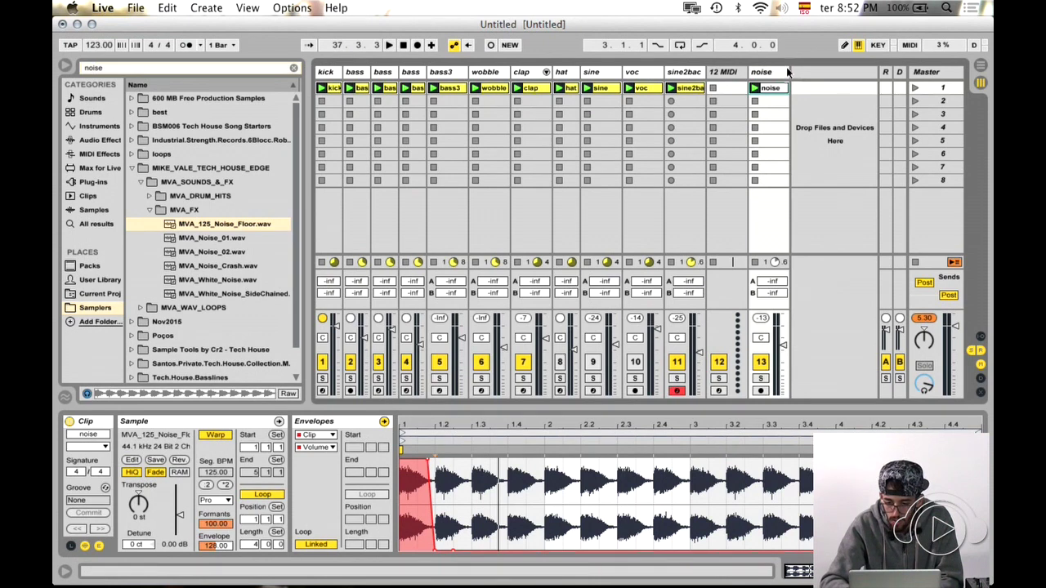
{"action": "left_click_drag", "start_coordinate": [788, 73], "coordinate": [778, 74]}
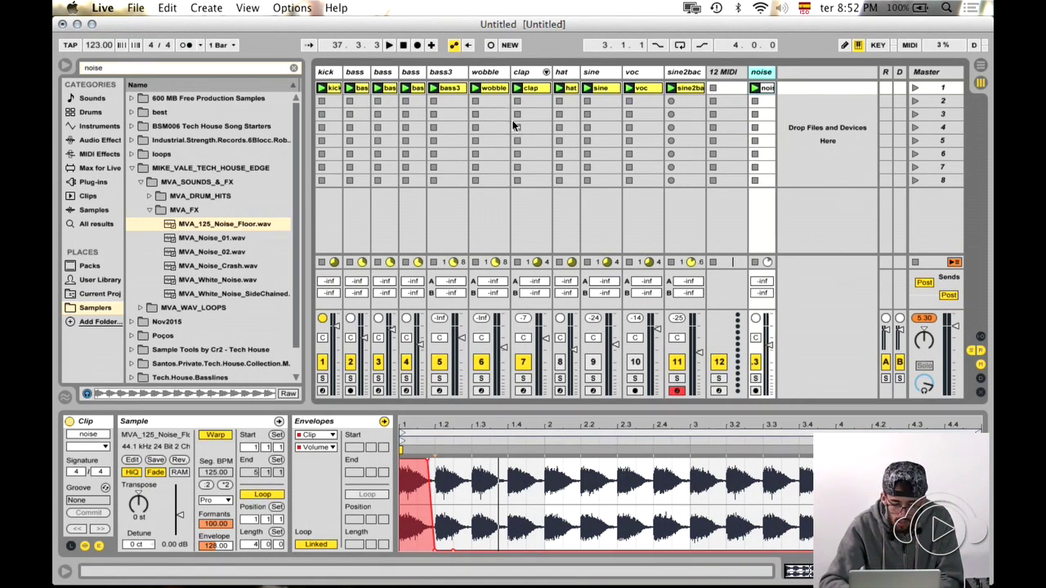
- Clear the browser search and load the Massive VST plug-in onto the empty track 12 MIDI
{"action": "left_click", "coordinate": [732, 74]}
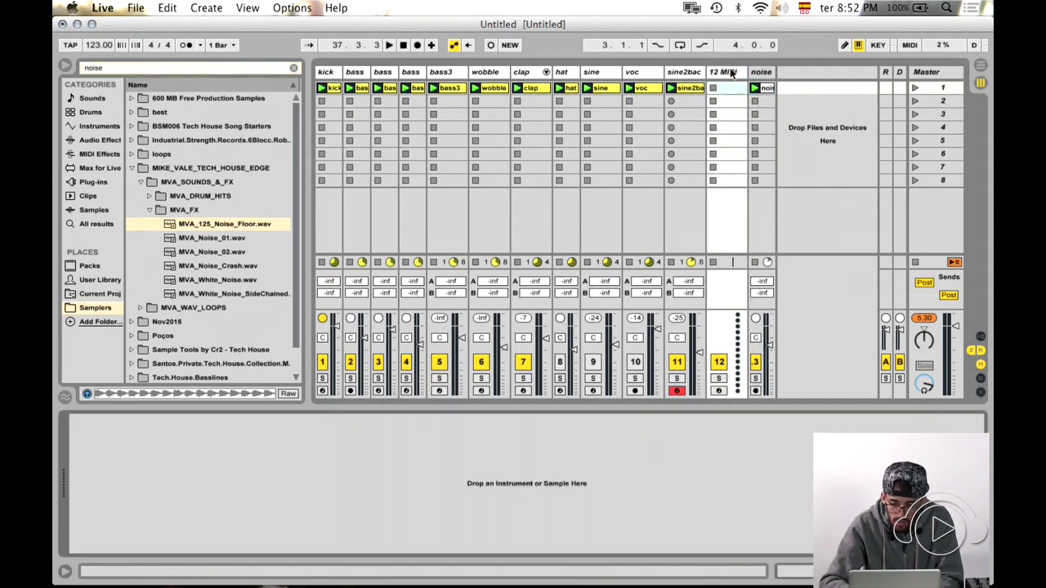
{"action": "left_click", "coordinate": [294, 69]}
{"action": "left_click", "coordinate": [92, 181]}
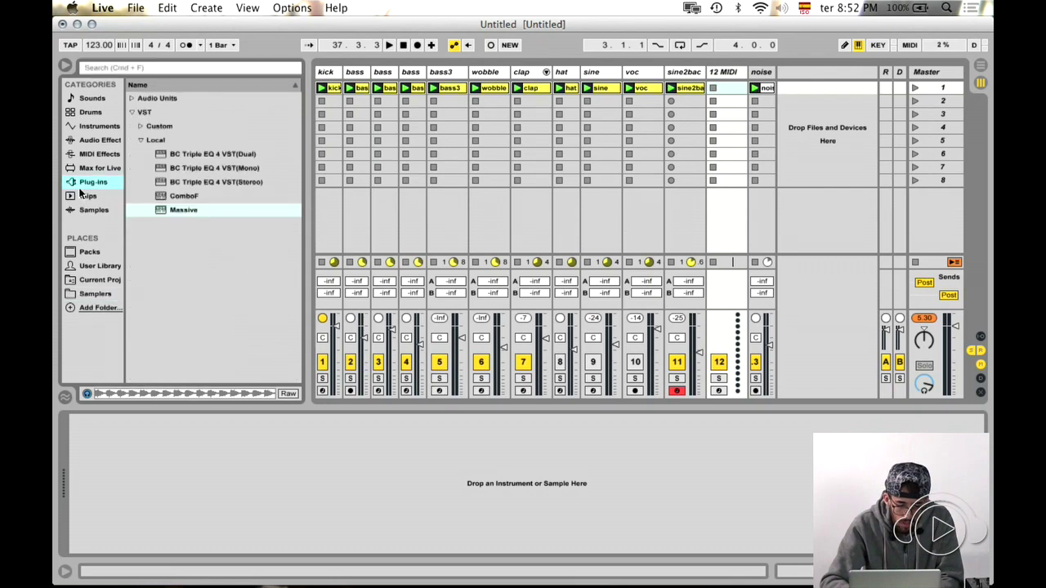
{"action": "left_click", "coordinate": [179, 213]}
{"action": "double_click", "coordinate": [180, 214]}
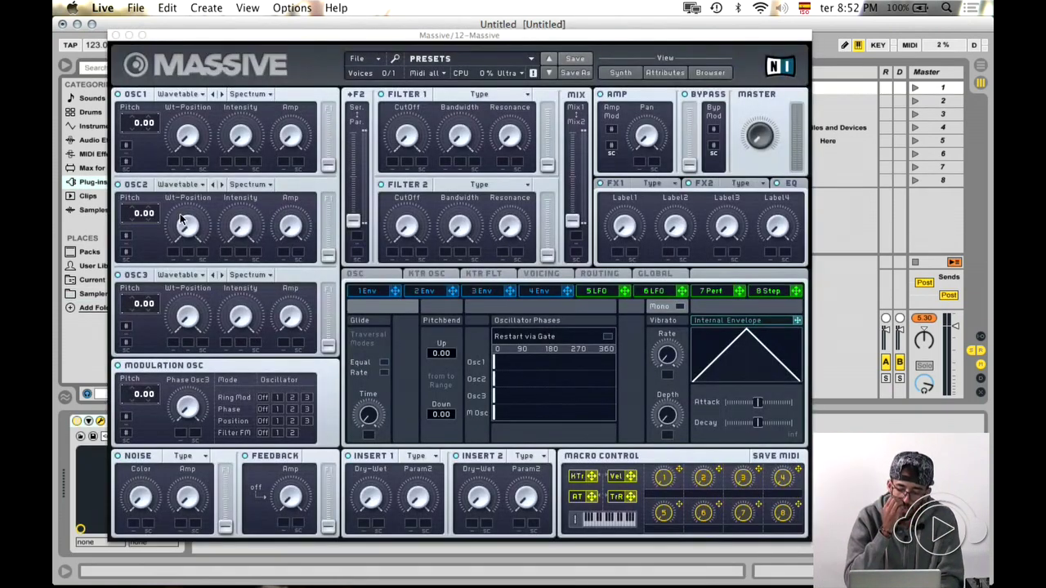
- Open Massive's preset browser and look through the FBHMP leads, plucks and pads folders
{"action": "left_click", "coordinate": [719, 74]}
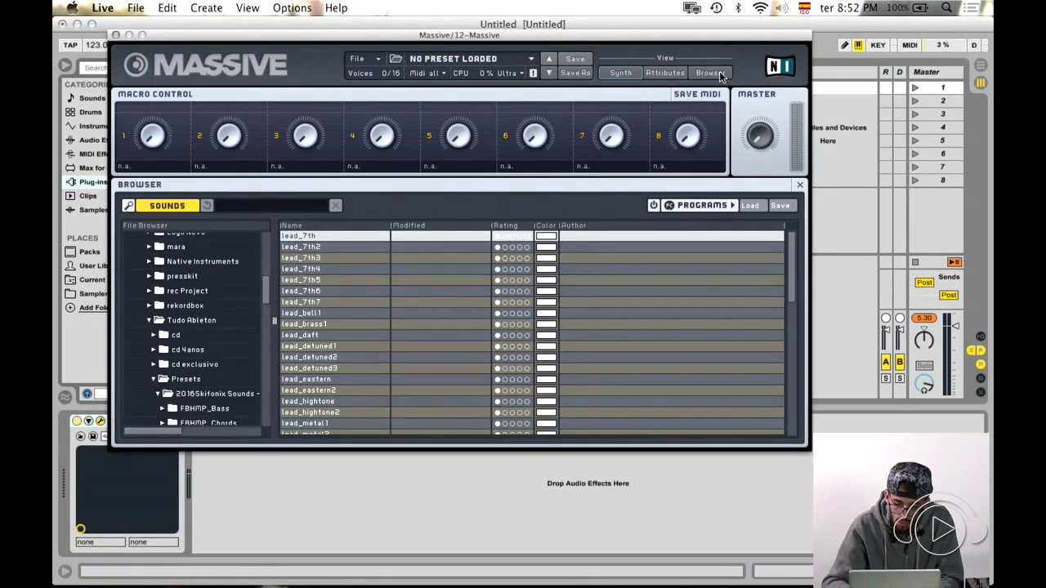
{"action": "scroll", "coordinate": [331, 299], "scroll_direction": "down", "scroll_amount": 15}
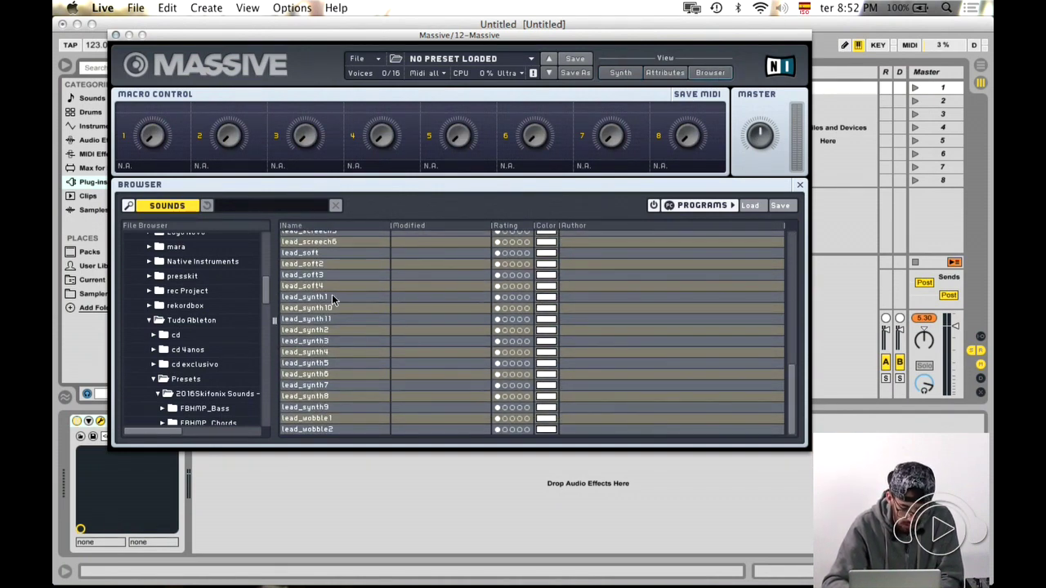
{"action": "scroll", "coordinate": [234, 300], "scroll_direction": "down", "scroll_amount": 5}
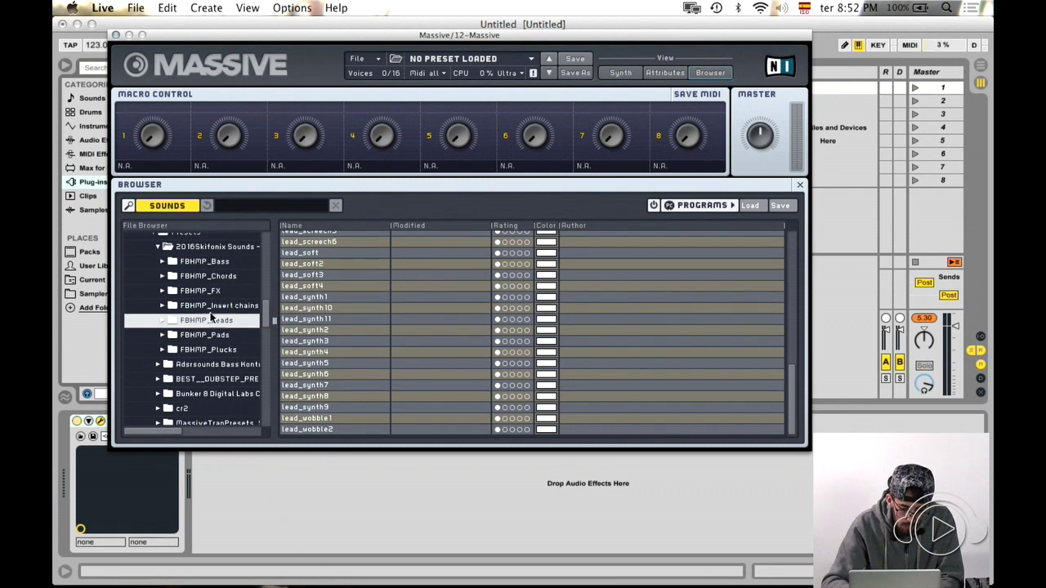
{"action": "left_click", "coordinate": [214, 307]}
{"action": "left_click", "coordinate": [199, 350]}
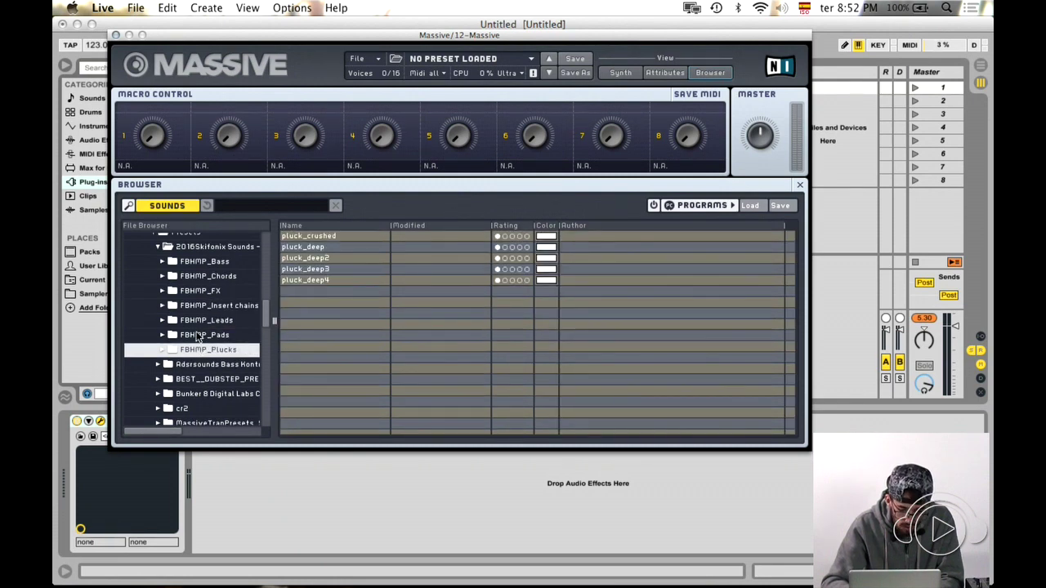
{"action": "left_click", "coordinate": [197, 335]}
{"action": "scroll", "coordinate": [197, 335], "scroll_direction": "down", "scroll_amount": 1}
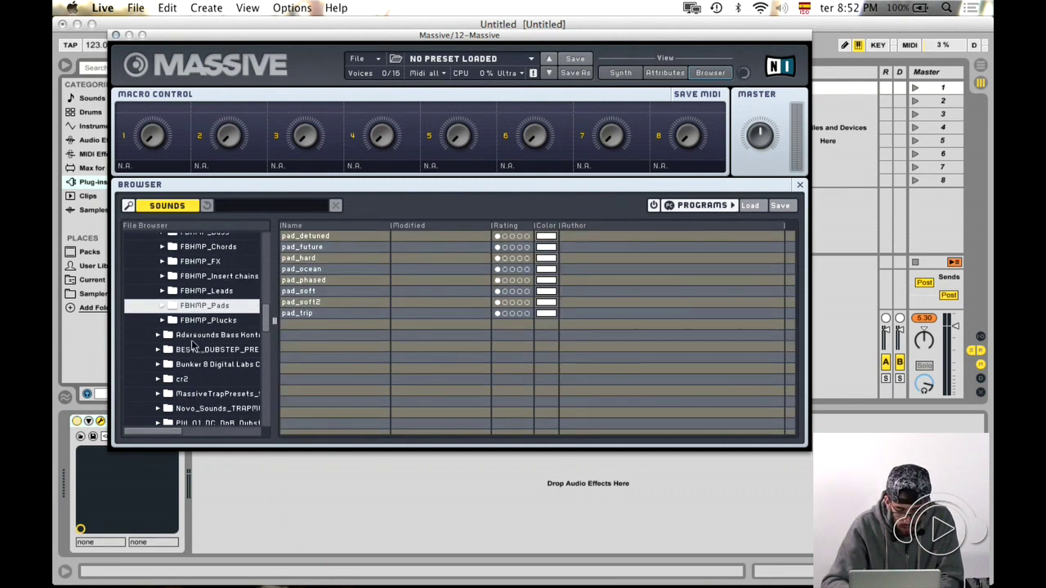
- Look through further preset folders, including PW_38_Loopmasters, Sample Tweakers' Massive_Patches and Total Samples
{"action": "left_click", "coordinate": [192, 342]}
{"action": "scroll", "coordinate": [193, 346], "scroll_direction": "down", "scroll_amount": 10}
{"action": "scroll", "coordinate": [192, 347], "scroll_direction": "down", "scroll_amount": 4}
{"action": "left_click", "coordinate": [209, 321]}
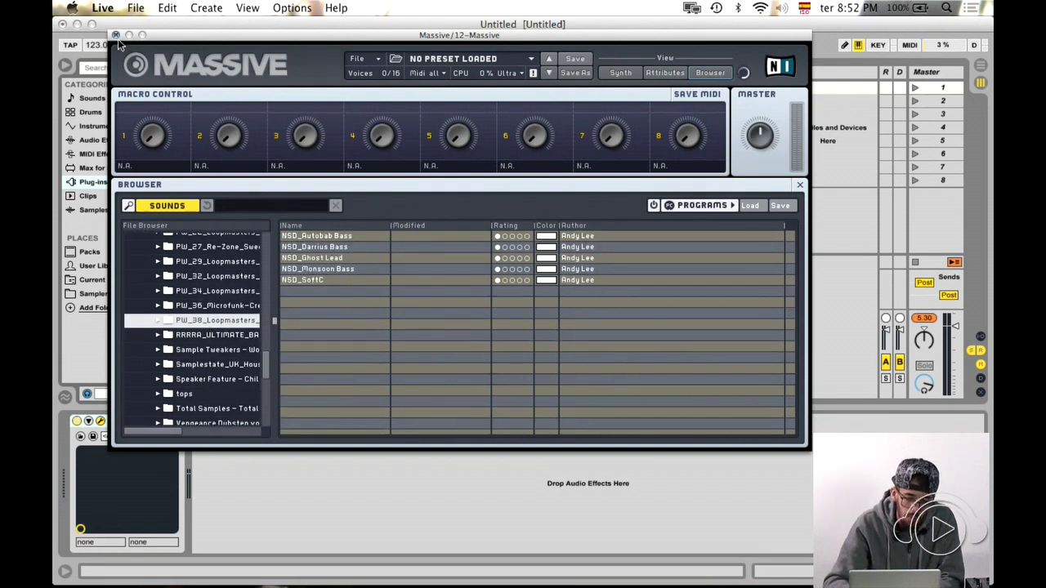
{"action": "scroll", "coordinate": [221, 327], "scroll_direction": "down", "scroll_amount": 1}
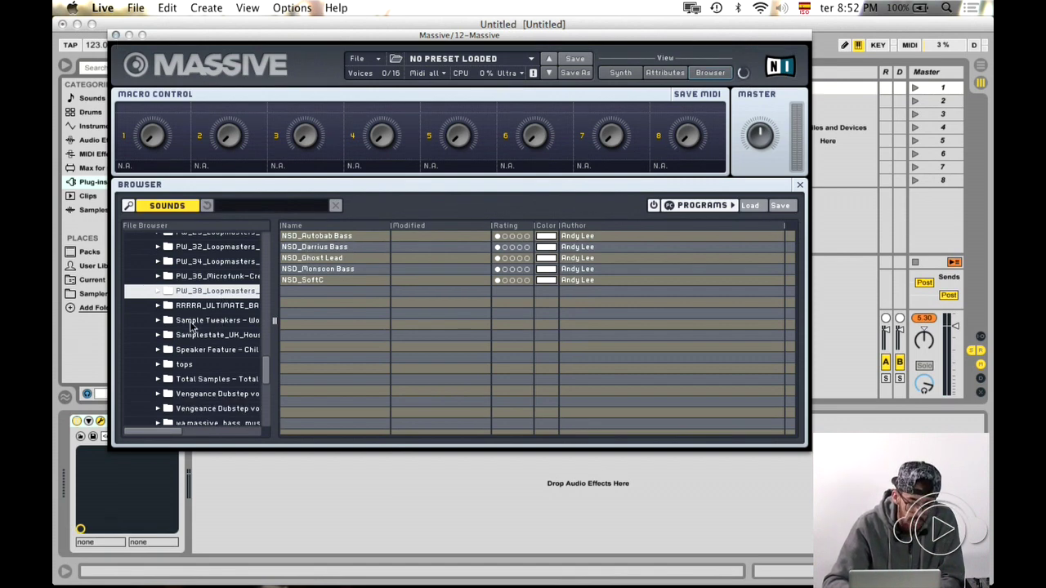
{"action": "left_click", "coordinate": [217, 323]}
{"action": "left_click", "coordinate": [215, 339]}
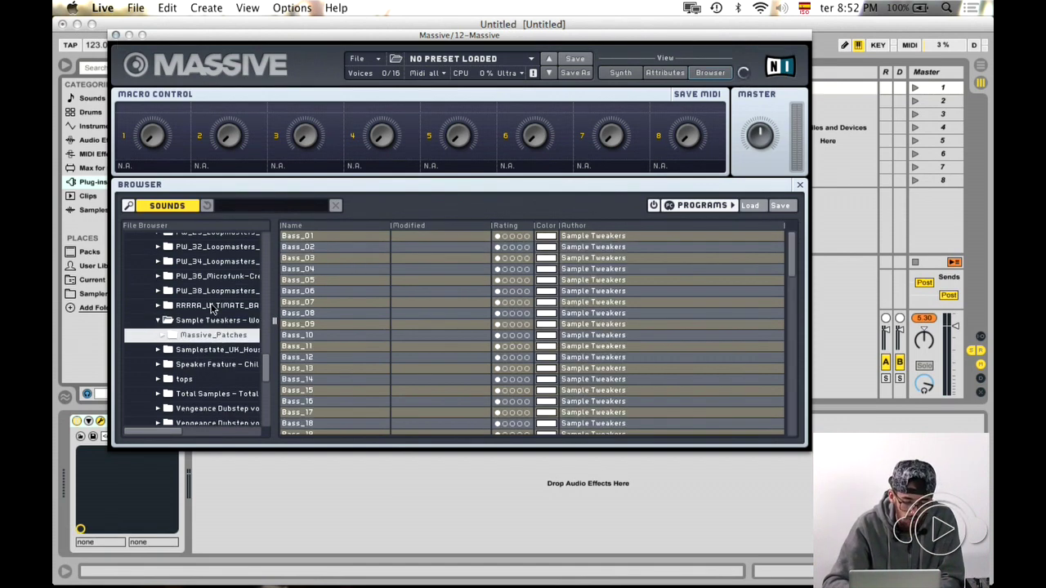
{"action": "scroll", "coordinate": [235, 335], "scroll_direction": "down", "scroll_amount": 3}
{"action": "left_click", "coordinate": [206, 292]}
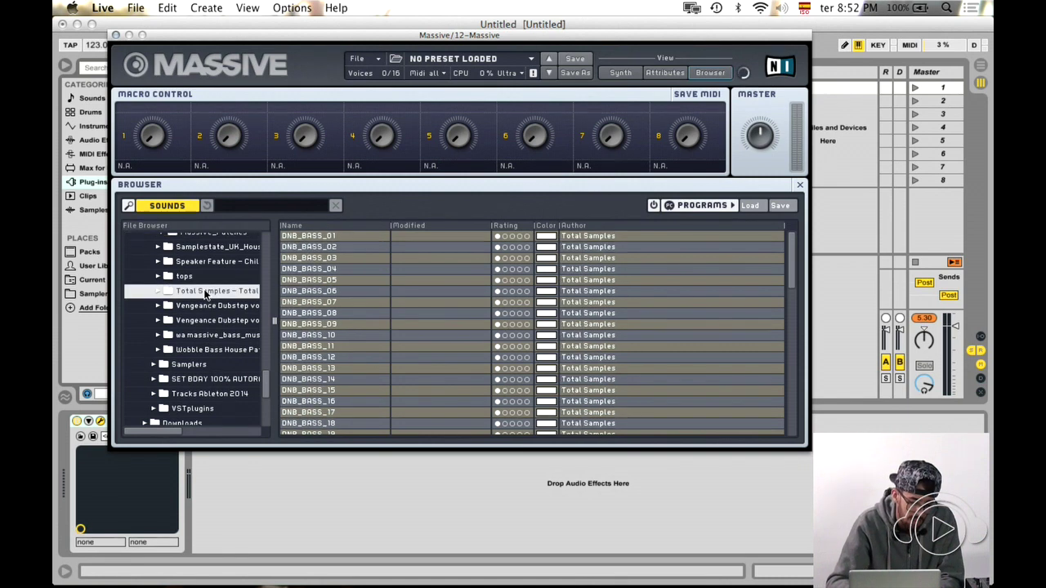
{"action": "scroll", "coordinate": [450, 309], "scroll_direction": "down", "scroll_amount": 6}
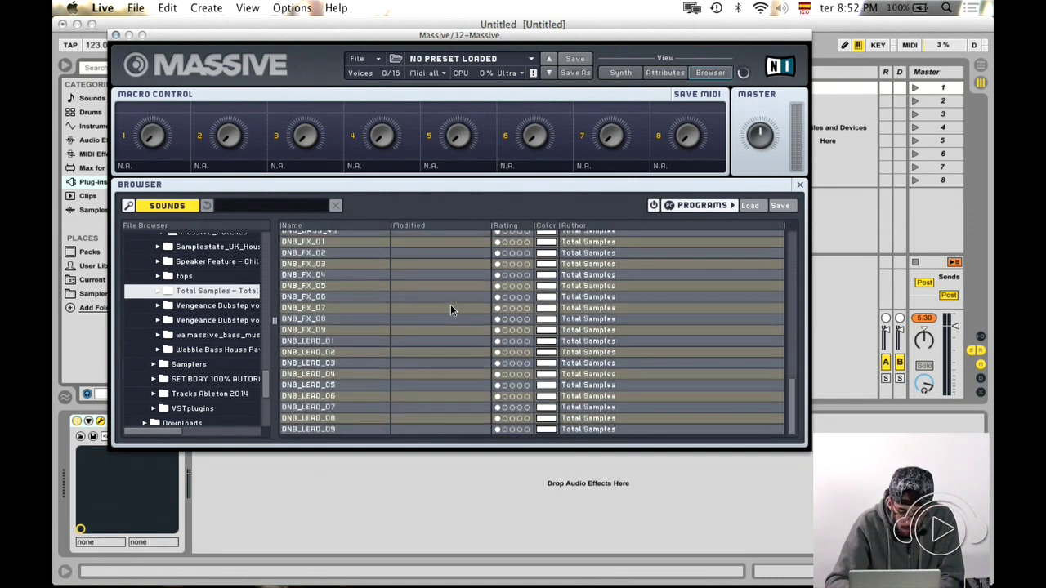
- Check the two Vengeance Dubstep folders, the wa massive_bass folder and the Wobble Bass House folder for presets
{"action": "scroll", "coordinate": [173, 305], "scroll_direction": "down", "scroll_amount": 1}
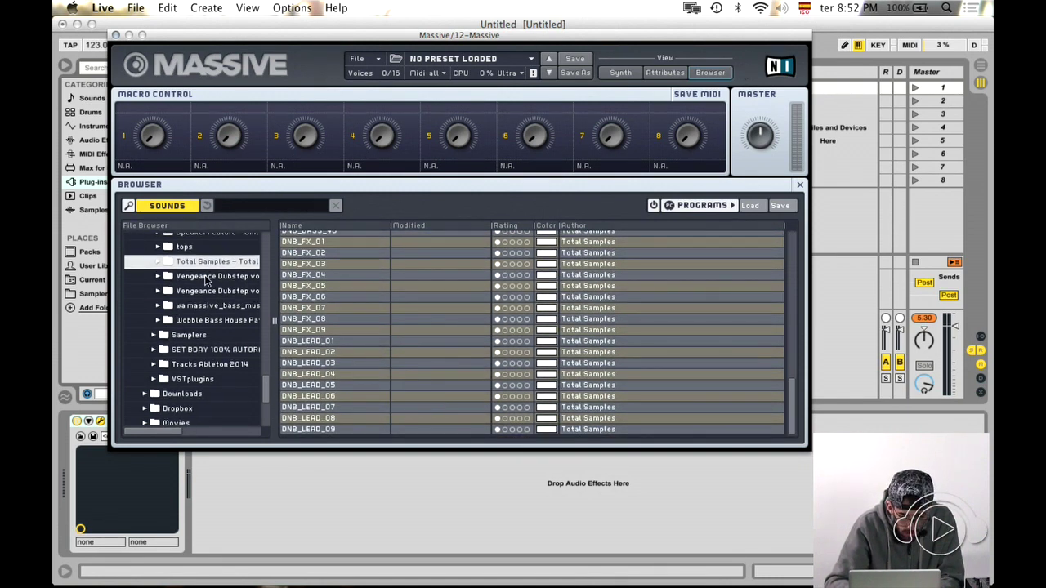
{"action": "left_click", "coordinate": [205, 276]}
{"action": "left_click", "coordinate": [212, 292]}
{"action": "left_click", "coordinate": [214, 306]}
{"action": "left_click", "coordinate": [214, 319]}
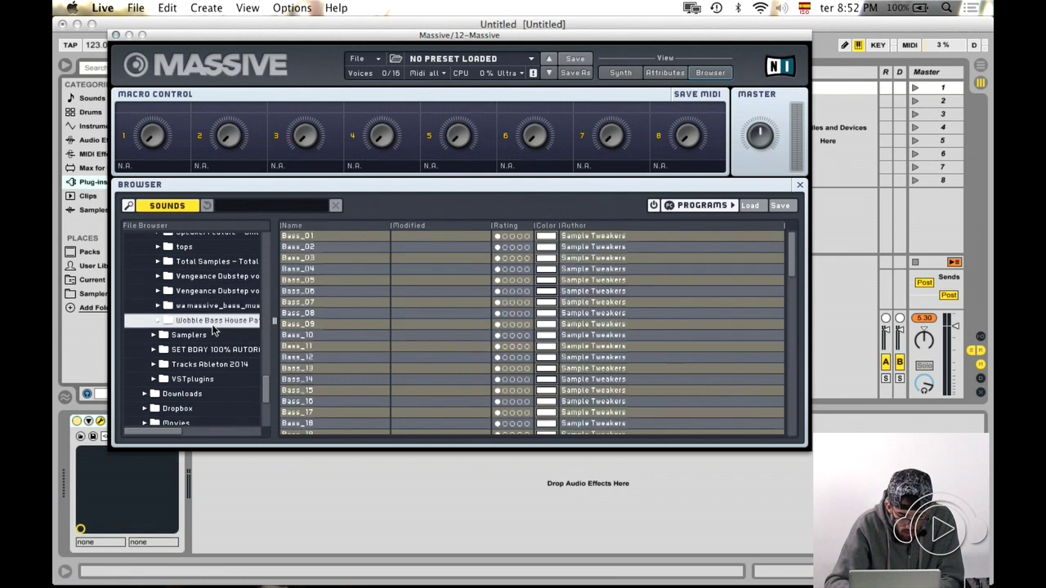
- Go through the lead, pad and pluck presets in the Wobble Bass House folder and load Lead_28
{"action": "scroll", "coordinate": [354, 315], "scroll_direction": "down", "scroll_amount": 15}
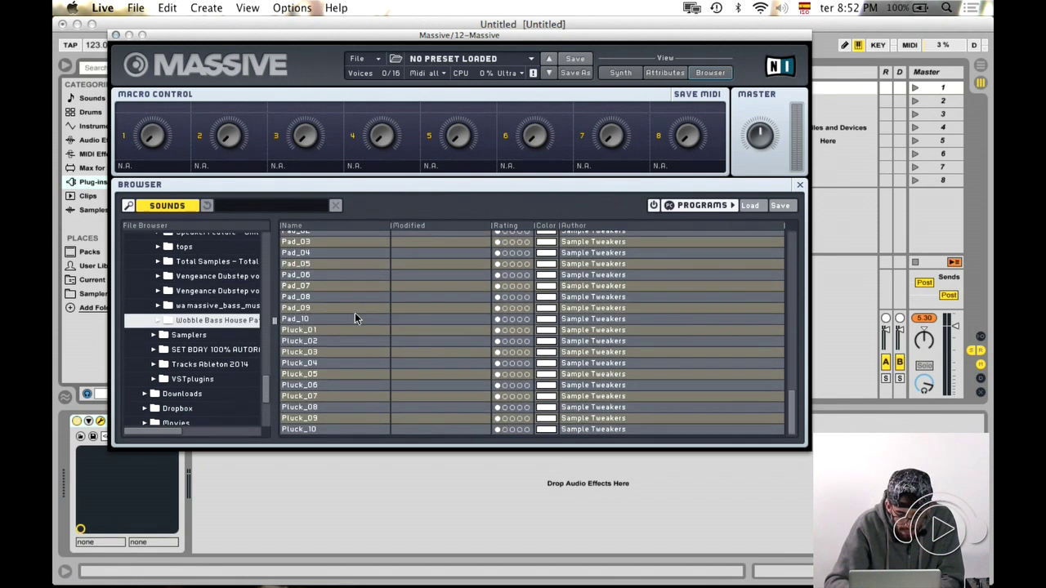
{"action": "left_click", "coordinate": [355, 312]}
{"action": "left_click", "coordinate": [323, 285]}
{"action": "scroll", "coordinate": [320, 288], "scroll_direction": "up", "scroll_amount": 3}
{"action": "scroll", "coordinate": [320, 285], "scroll_direction": "up", "scroll_amount": 1}
{"action": "left_click", "coordinate": [320, 283]}
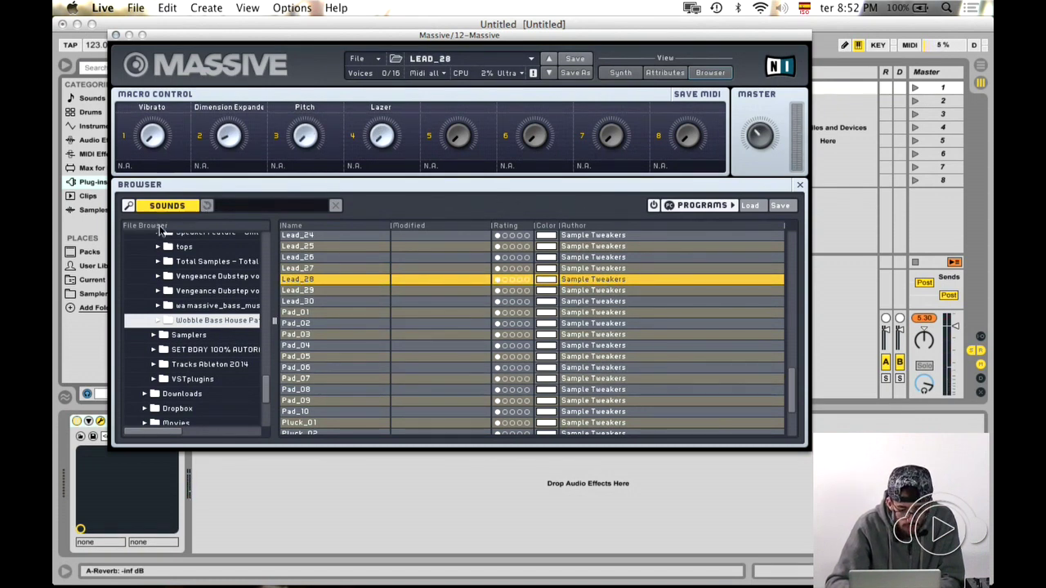
- Return up the folder list and look through the PW preset folders, including PW_29, PW_34 and PW_17
{"action": "scroll", "coordinate": [199, 309], "scroll_direction": "up", "scroll_amount": 10}
{"action": "left_click", "coordinate": [193, 374]}
{"action": "scroll", "coordinate": [191, 371], "scroll_direction": "up", "scroll_amount": 1}
{"action": "left_click", "coordinate": [189, 367]}
{"action": "left_click", "coordinate": [203, 396]}
{"action": "left_click", "coordinate": [204, 380]}
{"action": "left_click", "coordinate": [182, 395]}
{"action": "scroll", "coordinate": [193, 406], "scroll_direction": "down", "scroll_amount": 3}
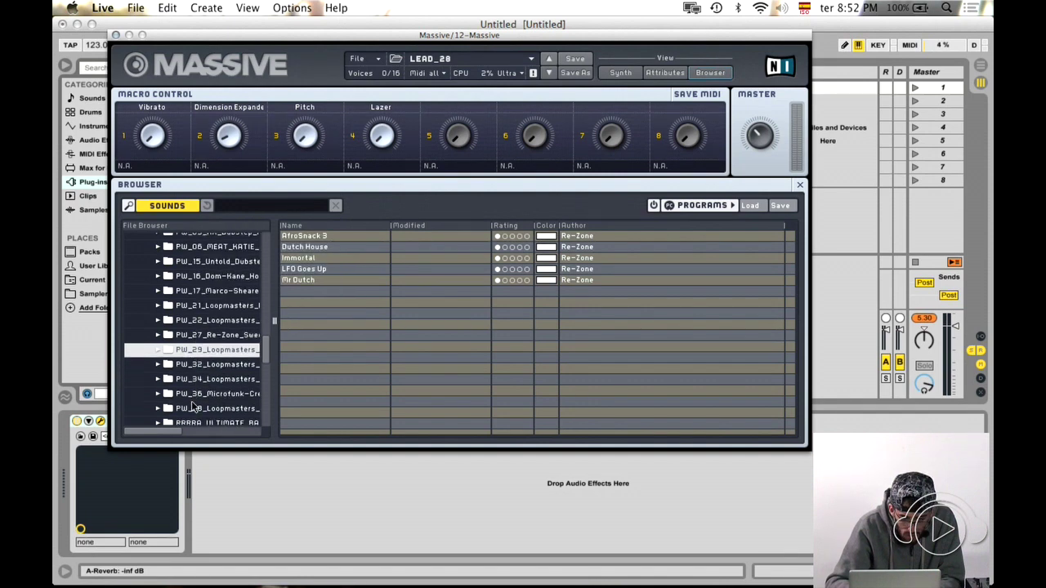
{"action": "left_click", "coordinate": [183, 376]}
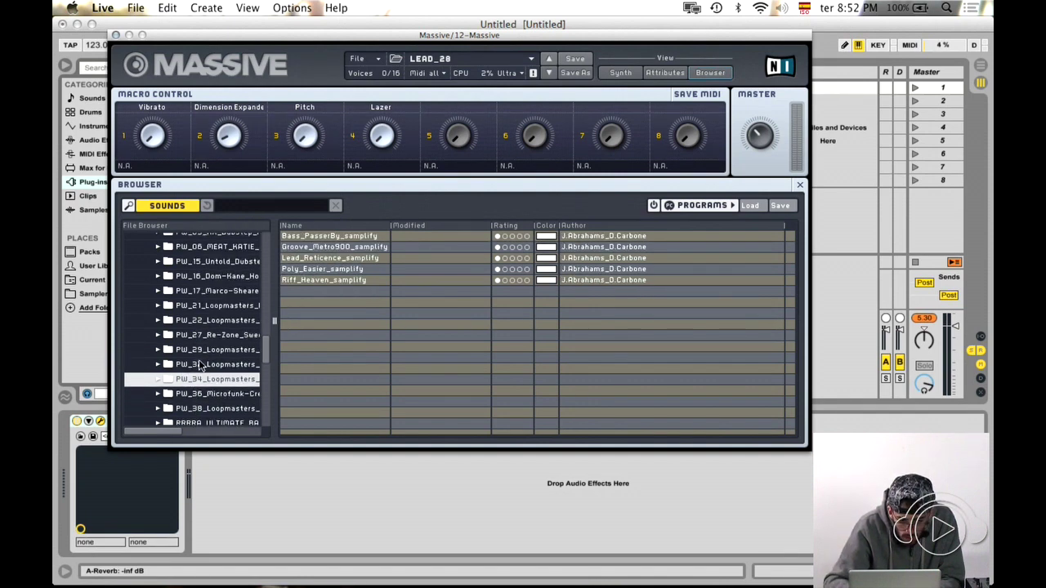
{"action": "left_click", "coordinate": [212, 292]}
{"action": "scroll", "coordinate": [211, 292], "scroll_direction": "up", "scroll_amount": 2}
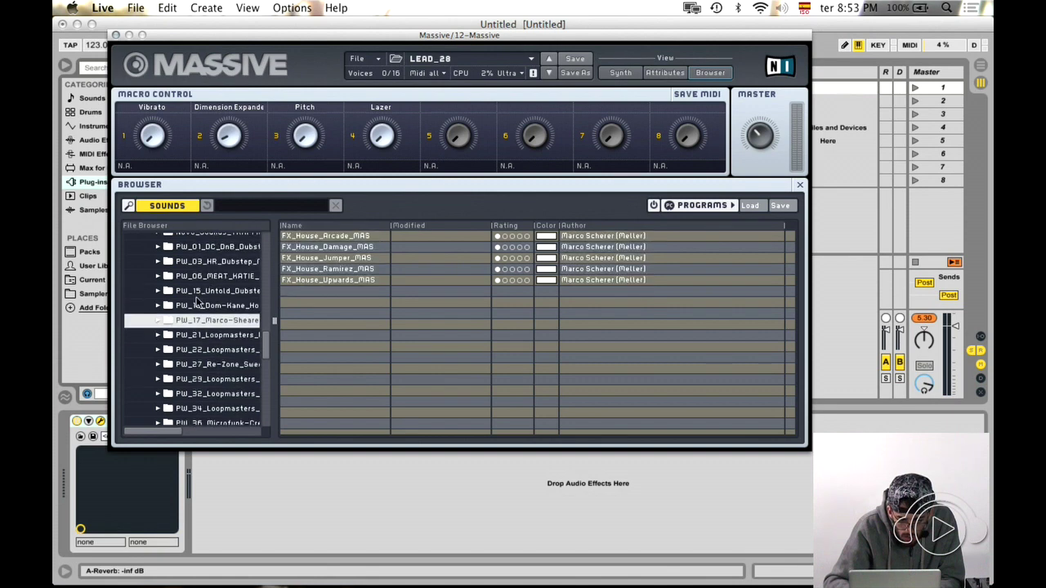
- Examine the presets in the remaining PW folders, from PW_15 up to PW_01, and in the Novo_Sounds folder
{"action": "left_click", "coordinate": [197, 290]}
{"action": "left_click", "coordinate": [196, 276]}
{"action": "left_click", "coordinate": [194, 263]}
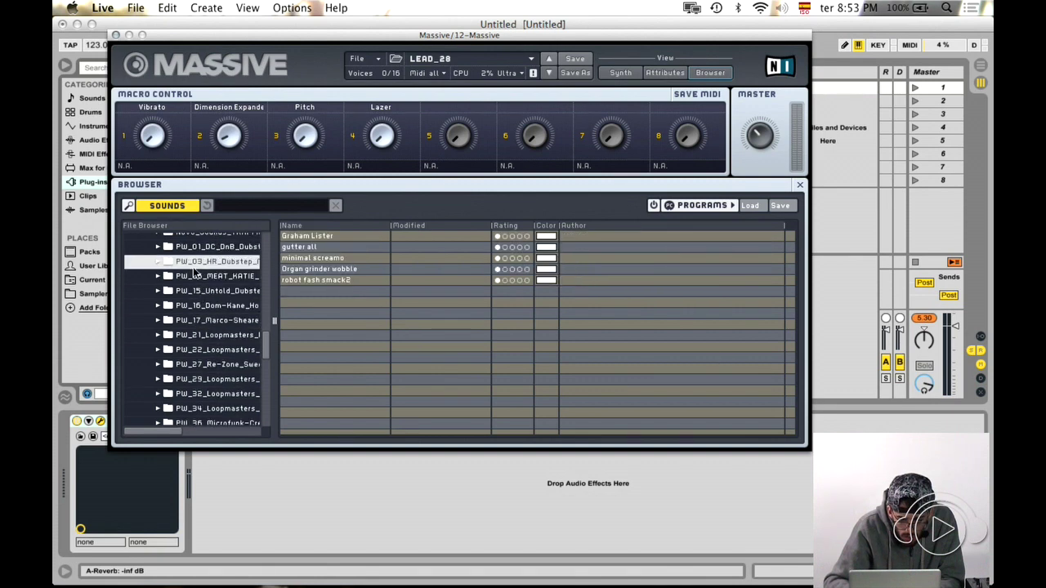
{"action": "scroll", "coordinate": [194, 269], "scroll_direction": "up", "scroll_amount": 1}
{"action": "left_click", "coordinate": [196, 263]}
{"action": "scroll", "coordinate": [187, 263], "scroll_direction": "up", "scroll_amount": 3}
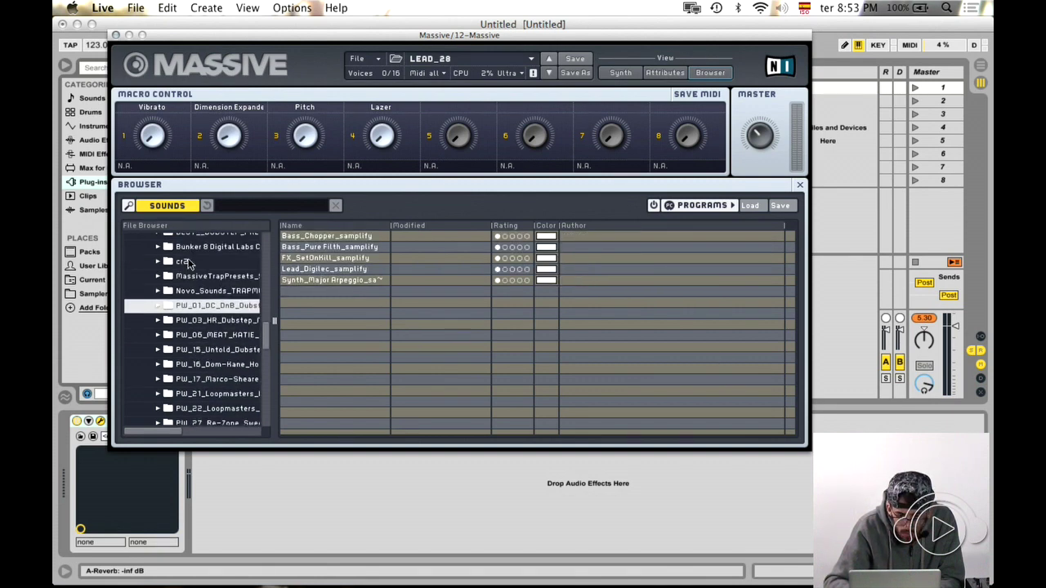
{"action": "left_click", "coordinate": [209, 293]}
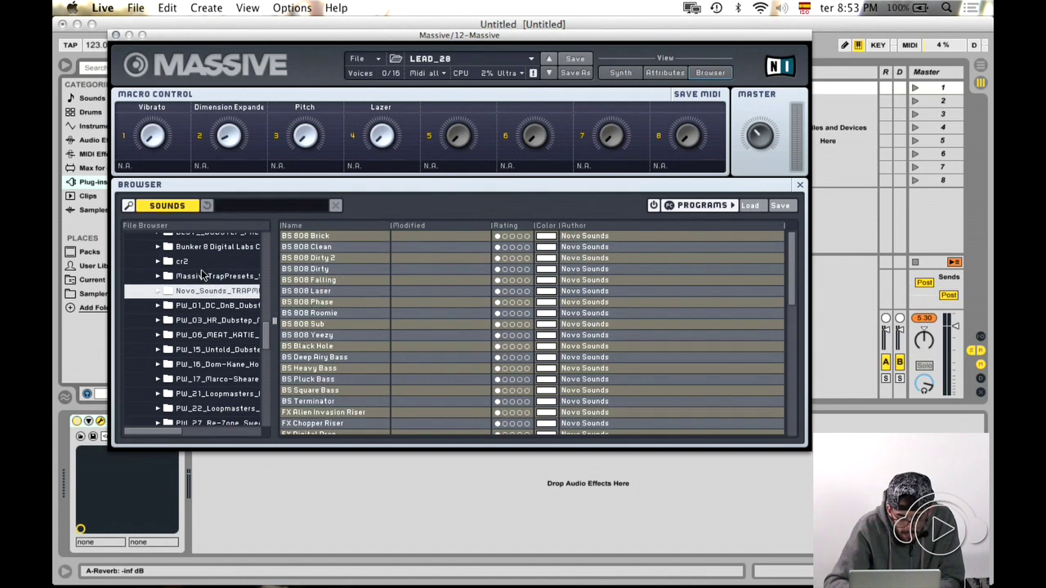
{"action": "scroll", "coordinate": [382, 306], "scroll_direction": "down", "scroll_amount": 10}
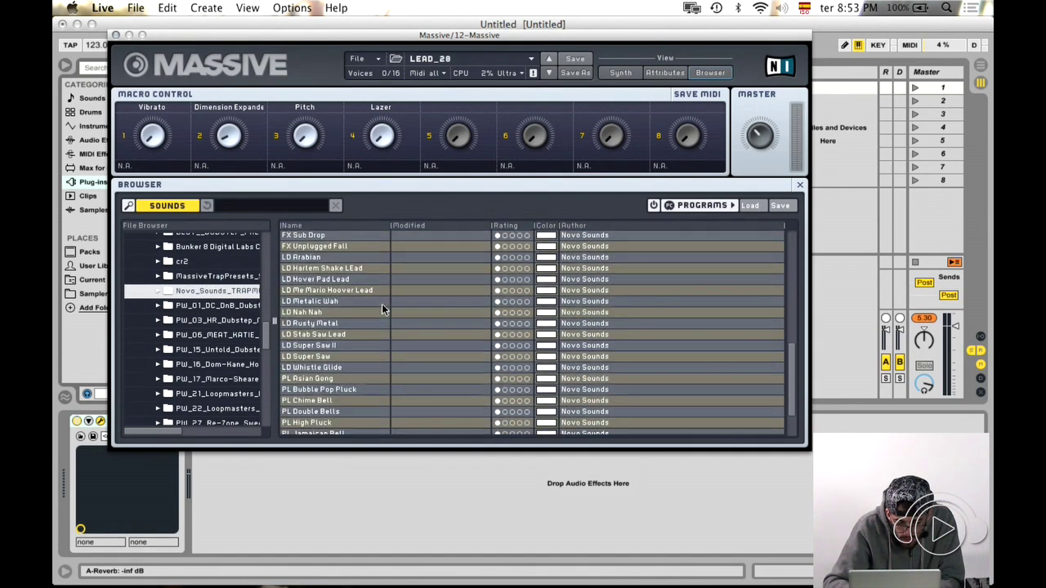
{"action": "scroll", "coordinate": [382, 307], "scroll_direction": "down", "scroll_amount": 1}
- Load the Riser_ThreeWayBanger preset from the MassiveTrapPresets folder and close the Massive window
{"action": "left_click", "coordinate": [198, 276]}
{"action": "scroll", "coordinate": [193, 279], "scroll_direction": "up", "scroll_amount": 2}
{"action": "scroll", "coordinate": [193, 280], "scroll_direction": "up", "scroll_amount": 3}
{"action": "left_click", "coordinate": [303, 292]}
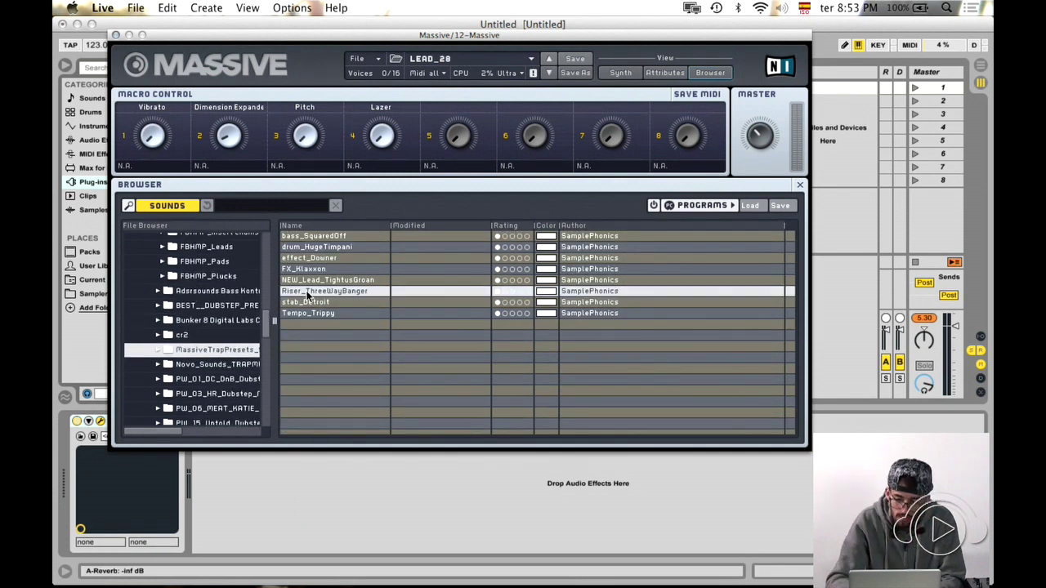
{"action": "double_click", "coordinate": [307, 293]}
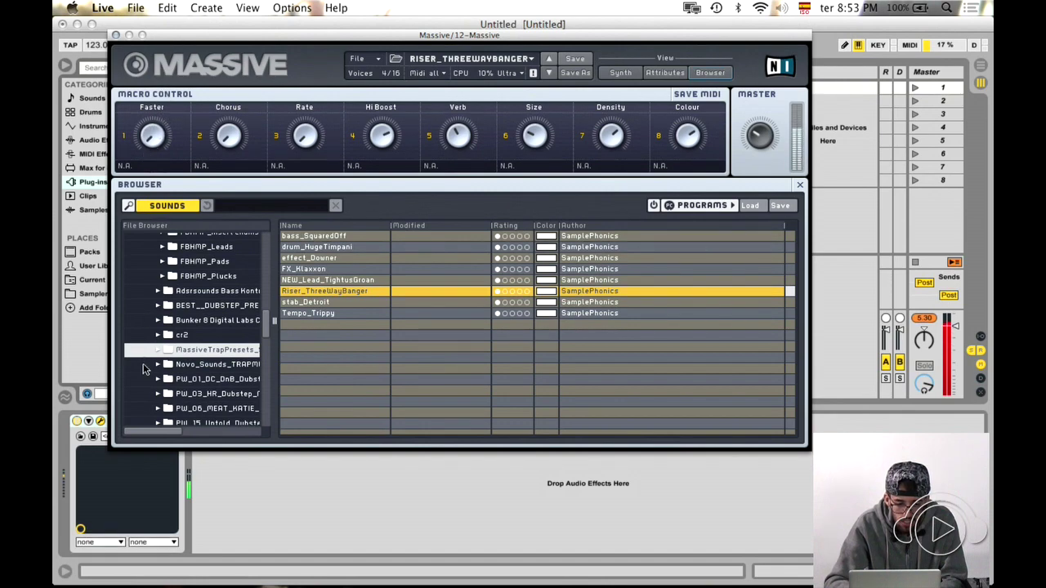
{"action": "left_click", "coordinate": [116, 35]}
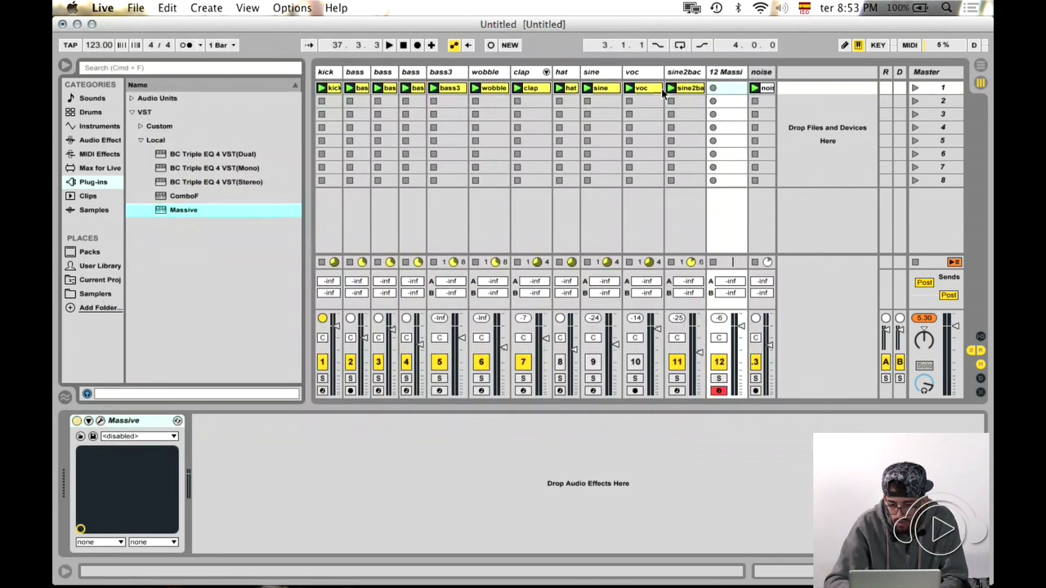
- Create a MIDI clip on the Massive track with a four-bar loop and one E0 note spanning all four bars
{"action": "double_click", "coordinate": [725, 89]}
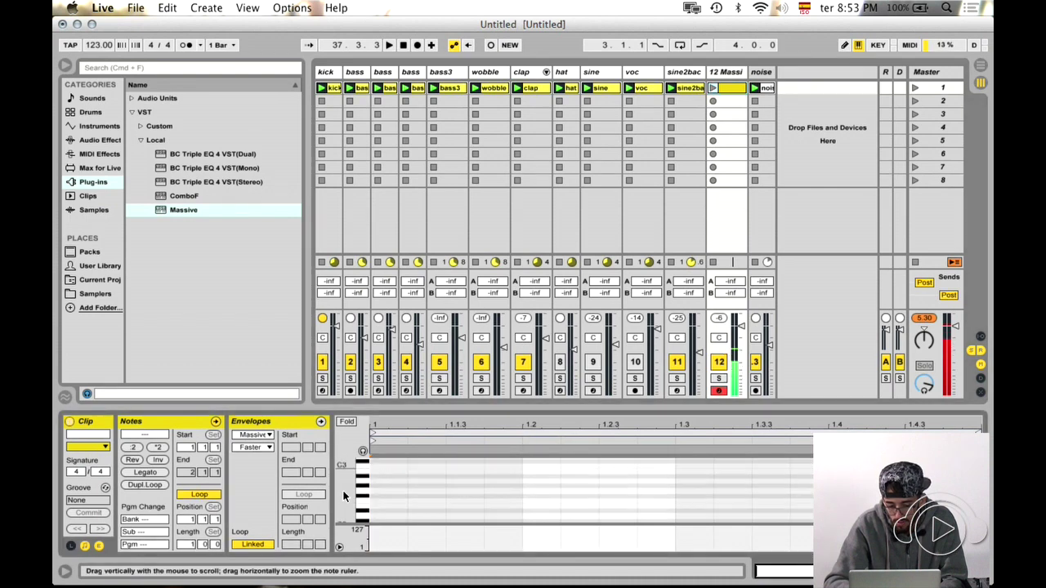
{"action": "scroll", "coordinate": [342, 489], "scroll_direction": "down", "scroll_amount": 5}
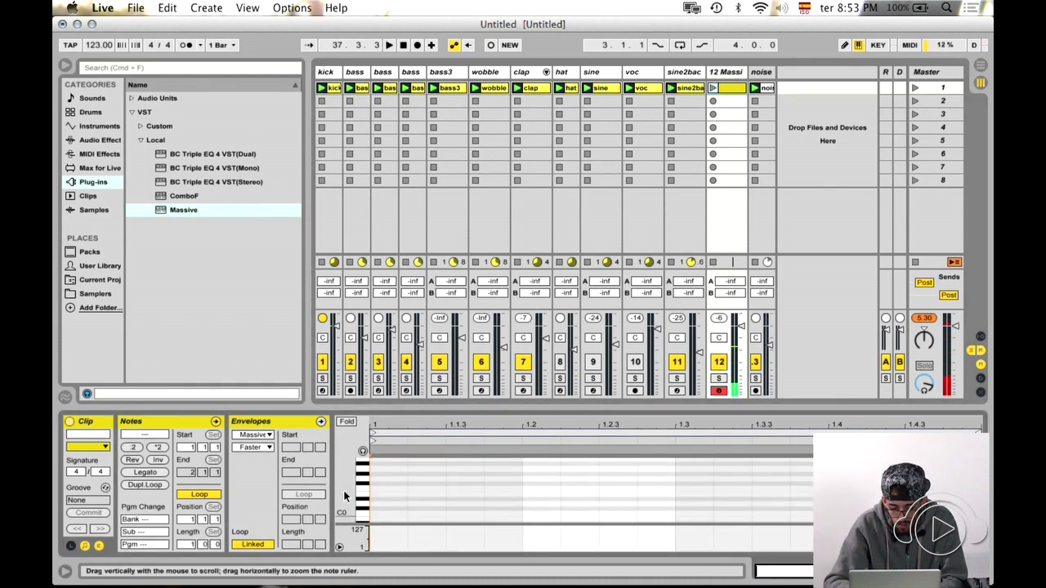
{"action": "double_click", "coordinate": [382, 495]}
{"action": "left_click", "coordinate": [187, 544]}
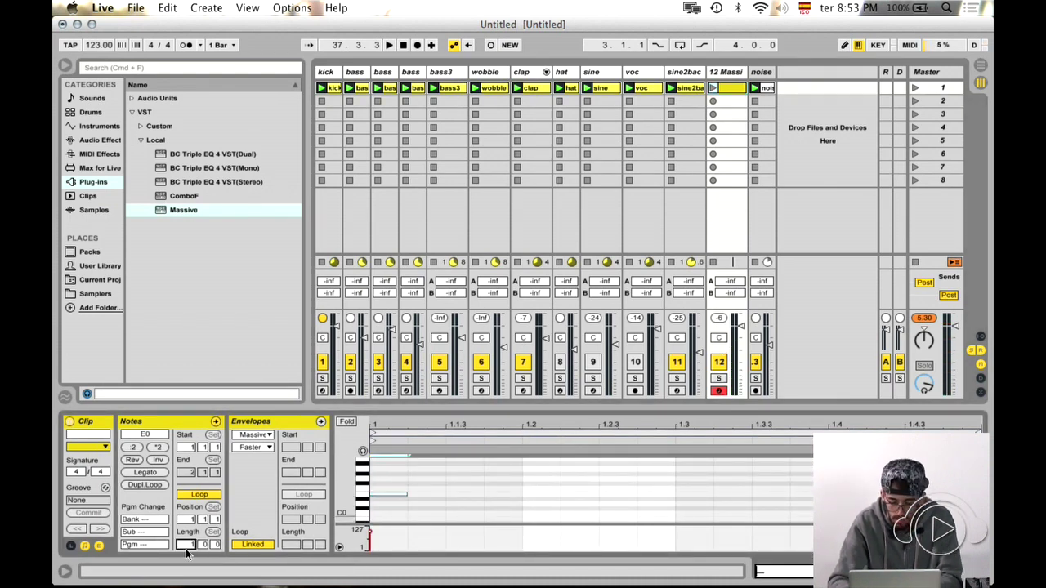
{"action": "type", "text": "4"}
{"action": "key", "text": "Return"}
{"action": "left_click_drag", "start_coordinate": [380, 494], "coordinate": [928, 493]}
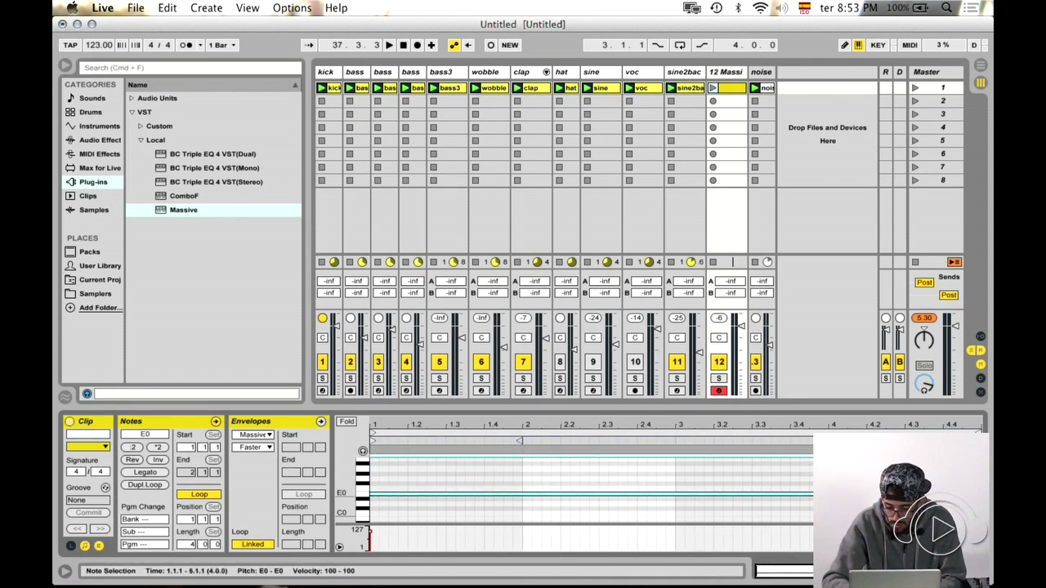
- Launch the new Massive clip with the rest of the loop and lower track 12's volume
{"action": "left_click", "coordinate": [711, 88]}
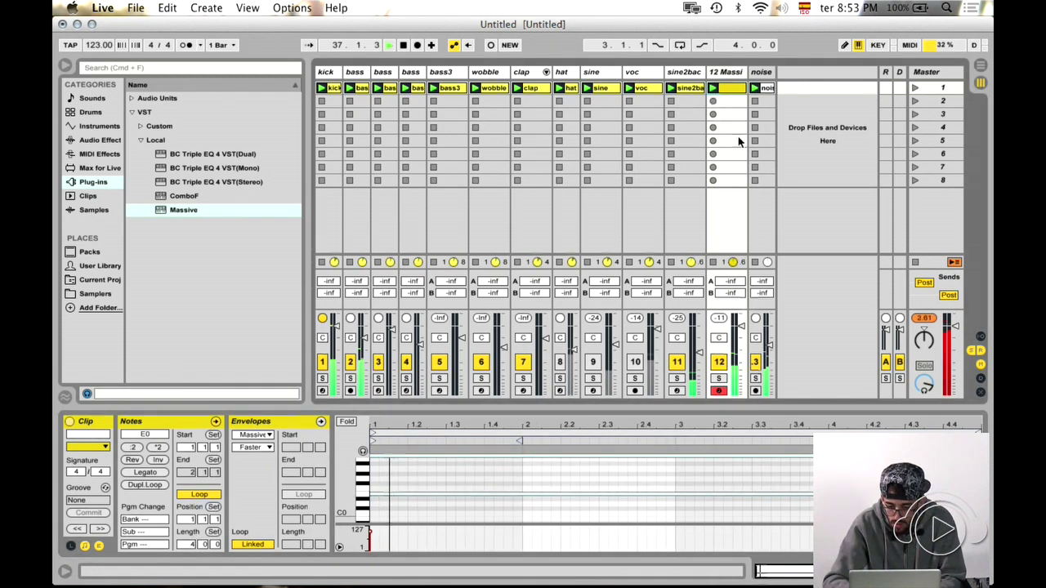
{"action": "left_click_drag", "start_coordinate": [737, 333], "coordinate": [739, 339]}
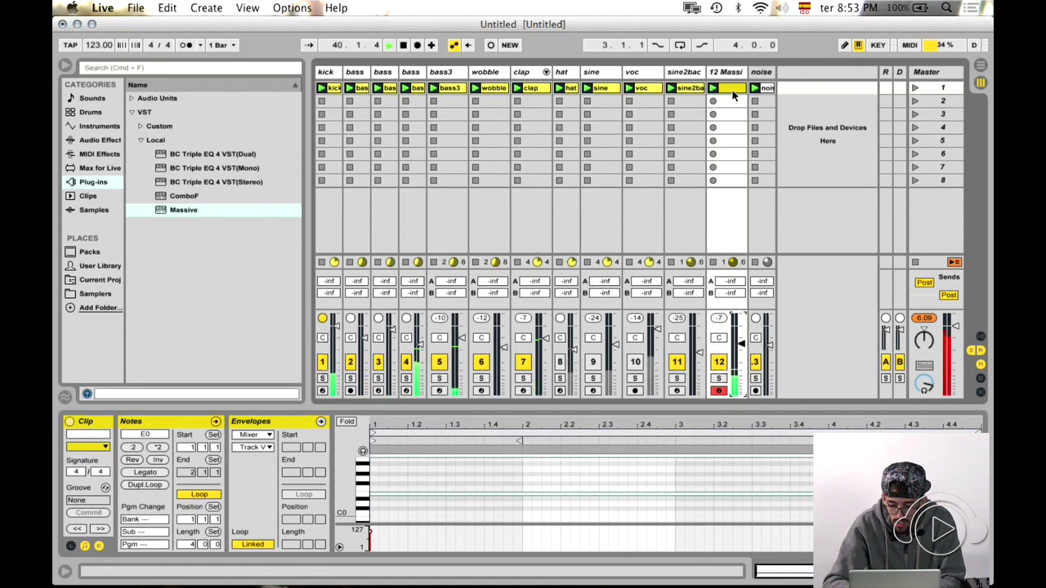
{"action": "key", "text": "super+a"}
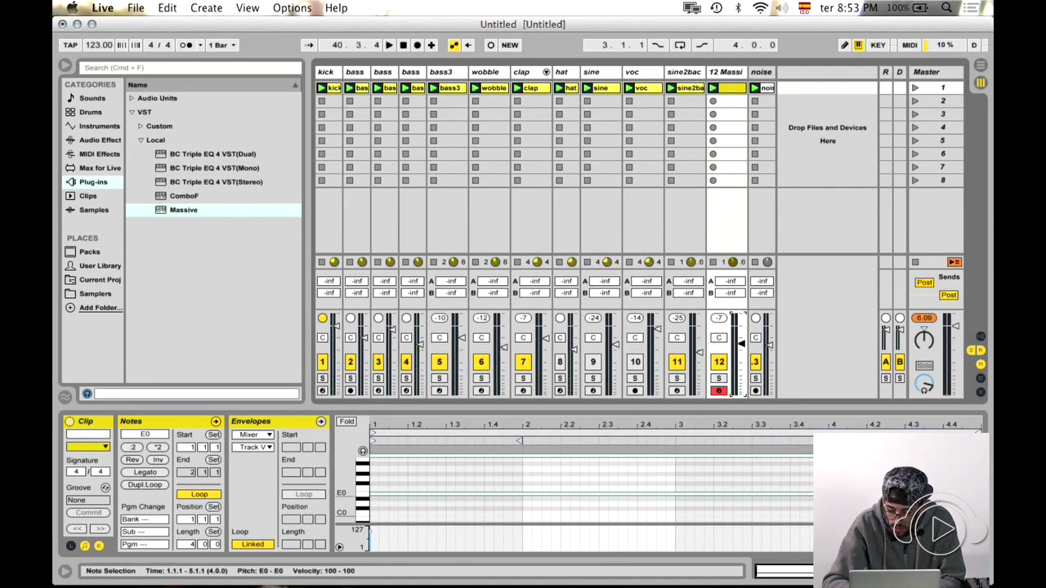
{"action": "left_click", "coordinate": [722, 71]}
{"action": "left_click", "coordinate": [723, 72]}
{"action": "left_click", "coordinate": [730, 91]}
{"action": "left_click", "coordinate": [724, 72]}
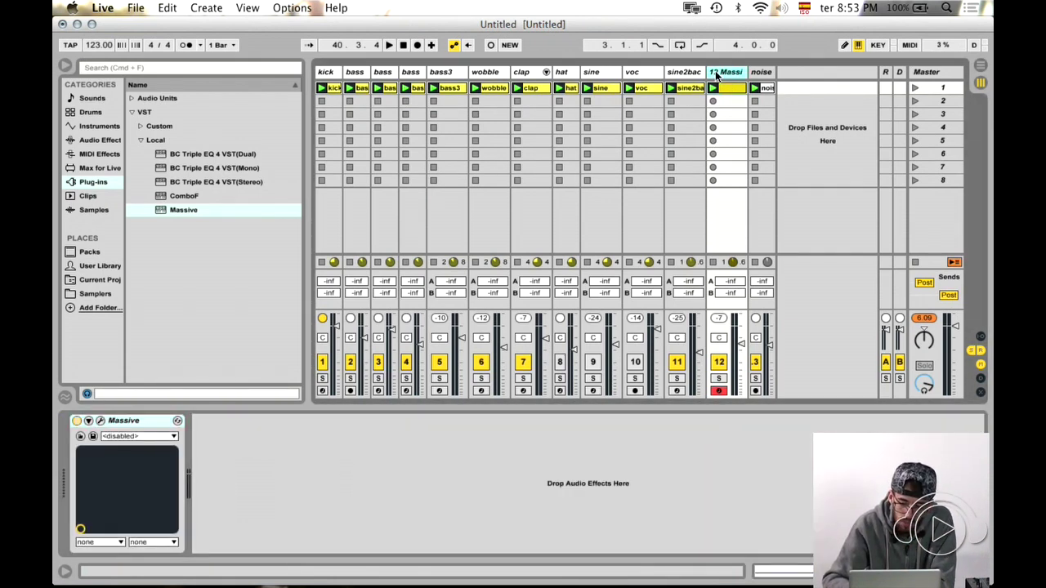
{"action": "left_click", "coordinate": [102, 420]}
{"action": "left_click", "coordinate": [116, 24]}
- Freeze the Massive track and flatten it to audio
{"action": "left_click", "coordinate": [732, 89]}
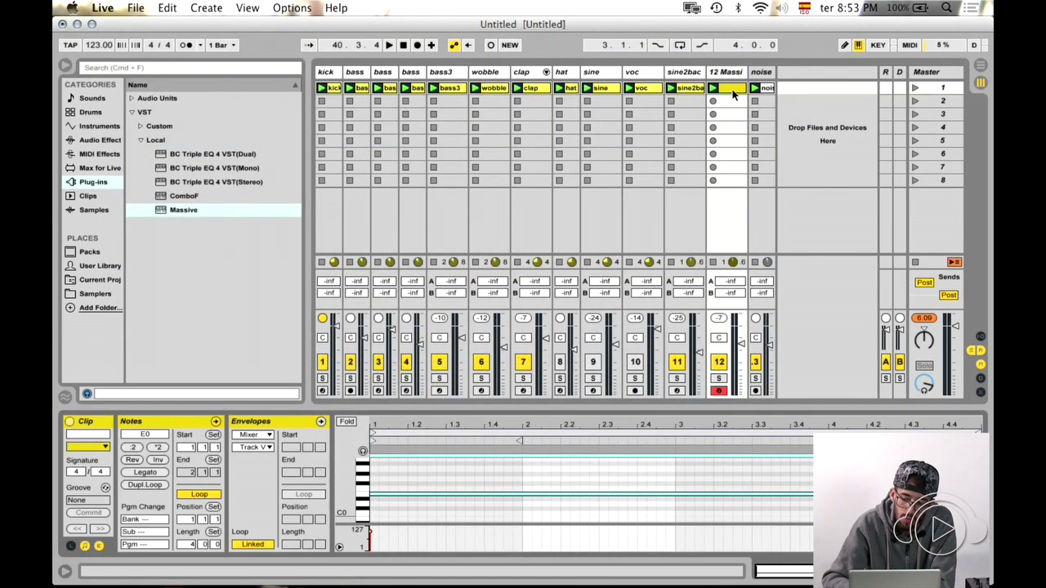
{"action": "right_click", "coordinate": [732, 96]}
{"action": "left_click", "coordinate": [779, 211]}
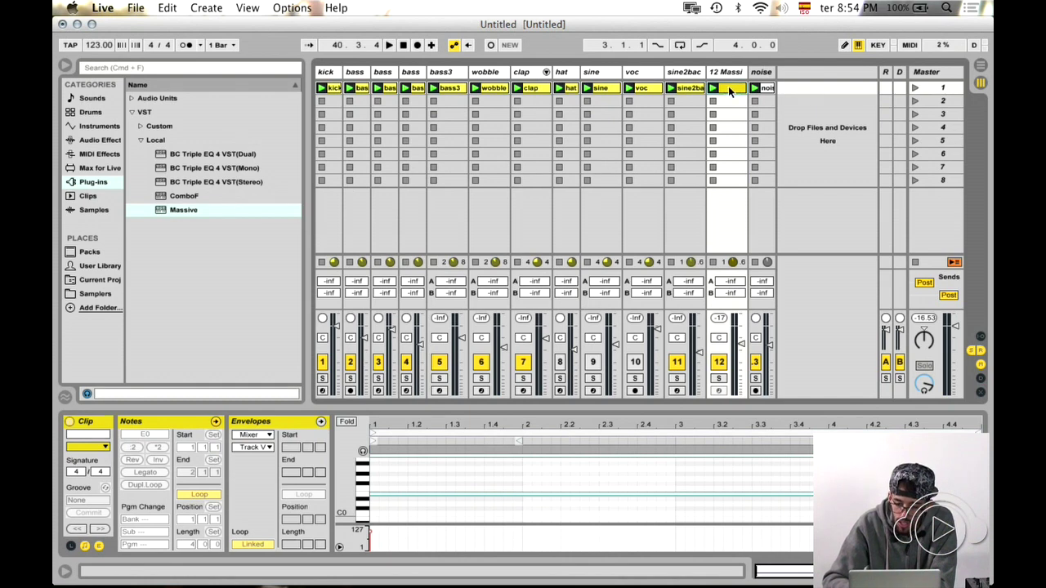
{"action": "right_click", "coordinate": [729, 92]}
{"action": "left_click", "coordinate": [761, 216]}
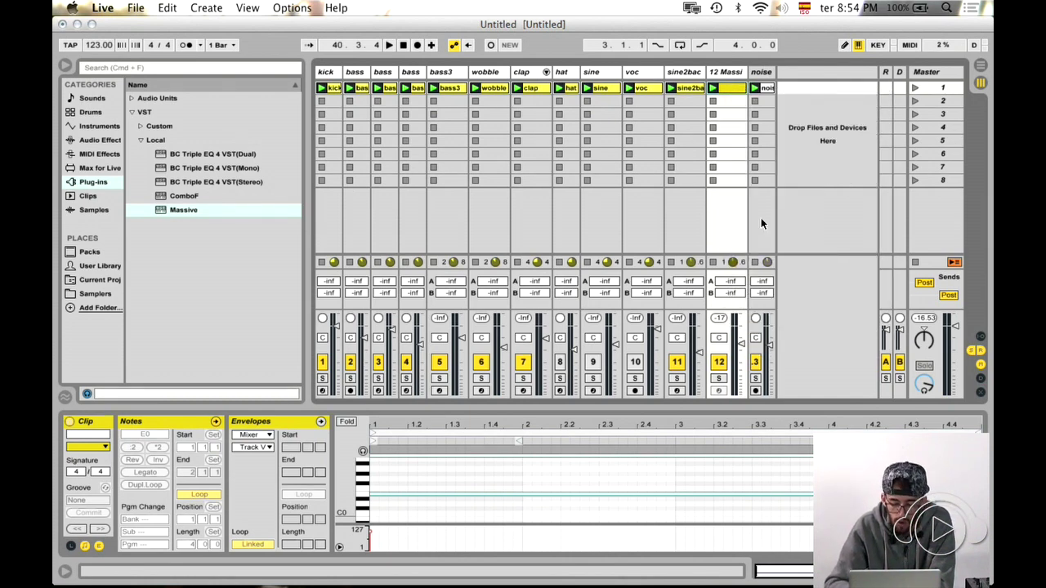
- Set the flattened clip's warp mode to Complex Pro and crop the clip to its four-bar loop
{"action": "left_click_drag", "start_coordinate": [714, 438], "coordinate": [414, 448]}
{"action": "left_click", "coordinate": [215, 500]}
{"action": "left_click", "coordinate": [218, 571]}
{"action": "right_click", "coordinate": [730, 88]}
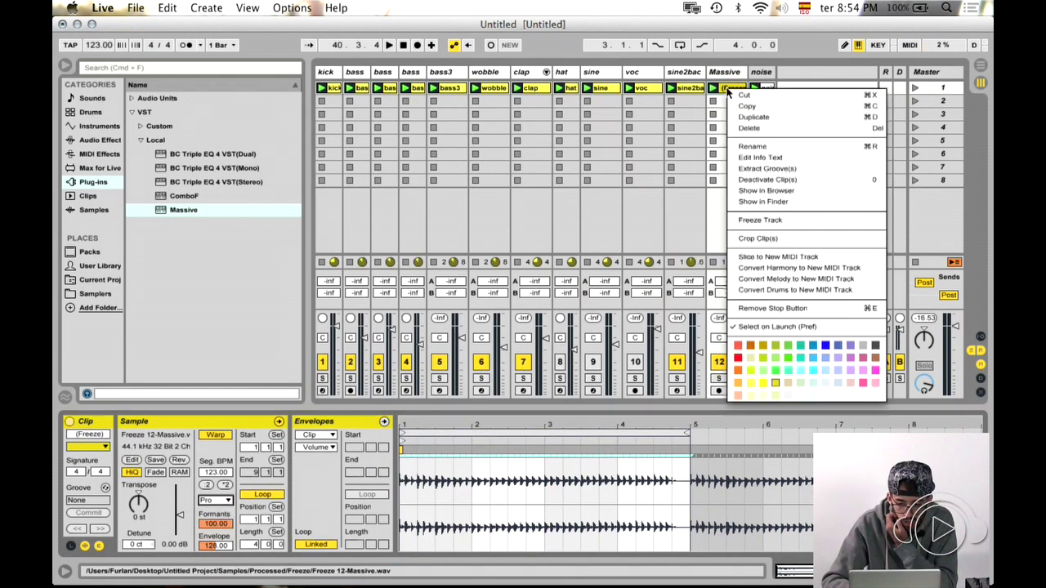
{"action": "left_click", "coordinate": [750, 239]}
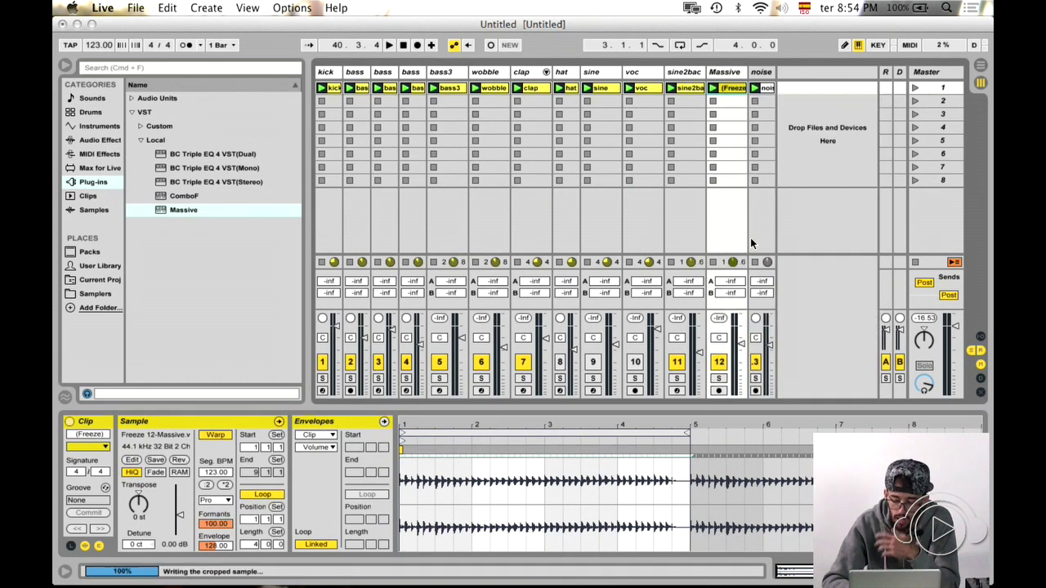
- Play the cropped clip soloed and set its Formants to 0 and Envelope to 256
{"action": "key", "text": "space"}
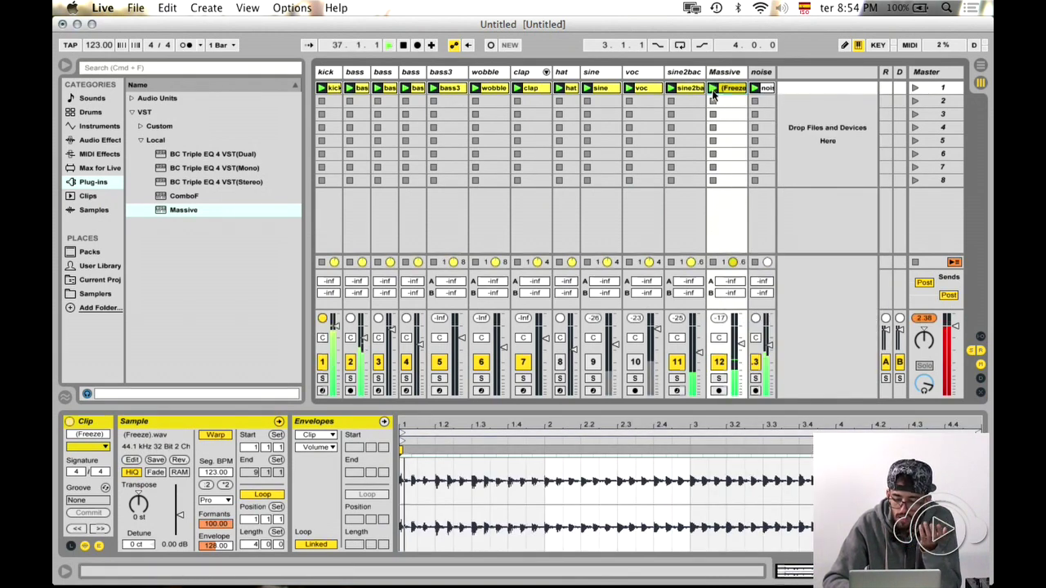
{"action": "left_click", "coordinate": [719, 379]}
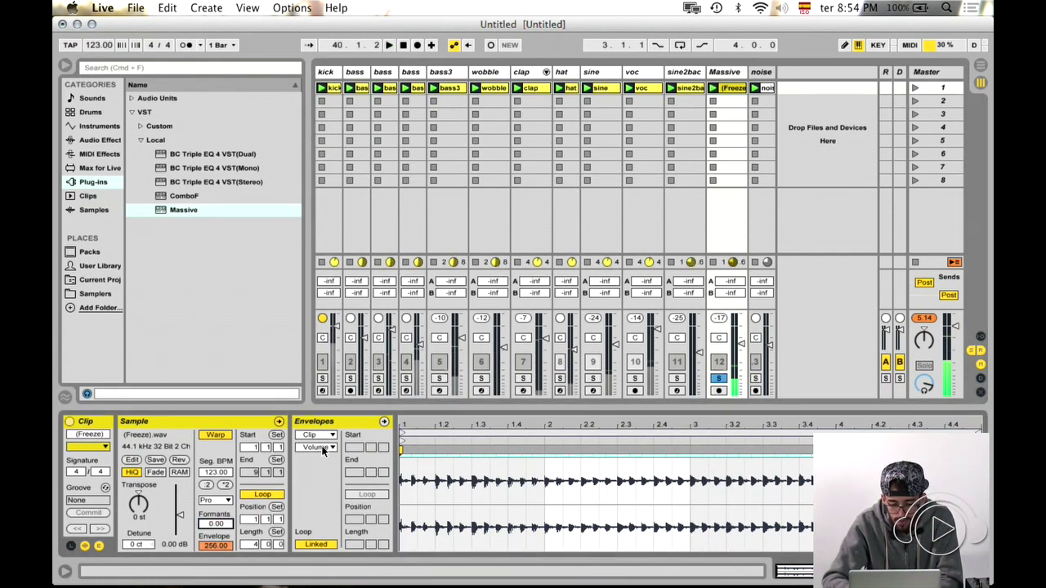
- Draw a clip transposition envelope that ramps upward from bar 2, then bring up the clip's volume envelope
{"action": "left_click", "coordinate": [319, 447]}
{"action": "left_click", "coordinate": [373, 474]}
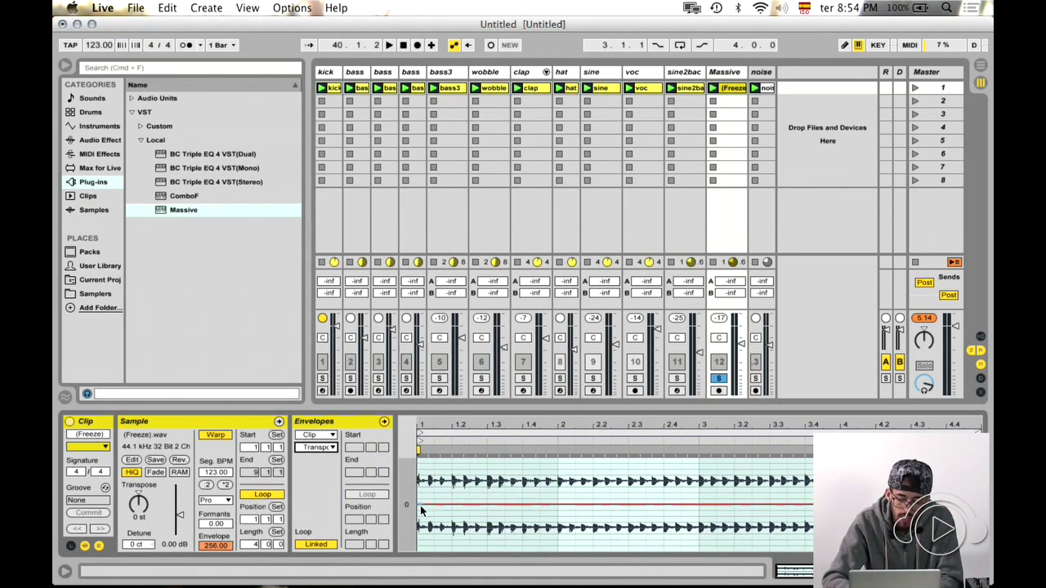
{"action": "left_click_drag", "start_coordinate": [443, 504], "coordinate": [444, 509]}
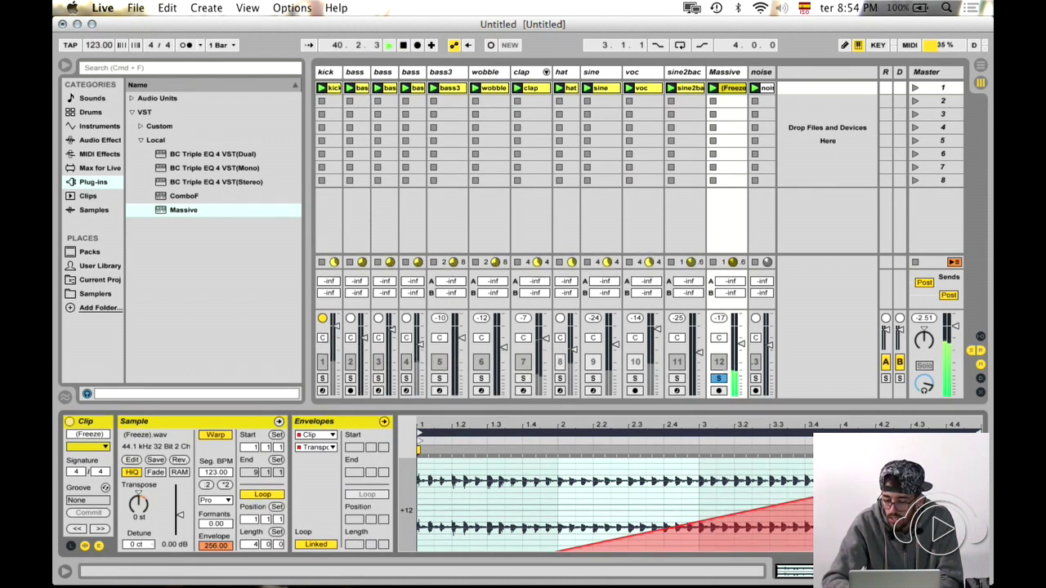
{"action": "key", "text": "space"}
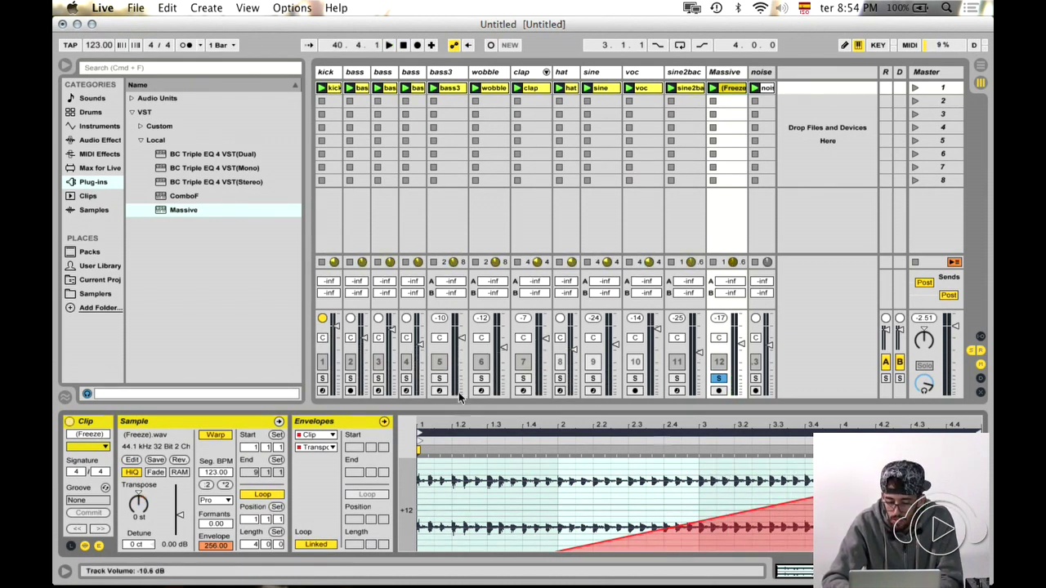
{"action": "left_click", "coordinate": [317, 447]}
{"action": "left_click", "coordinate": [325, 459]}
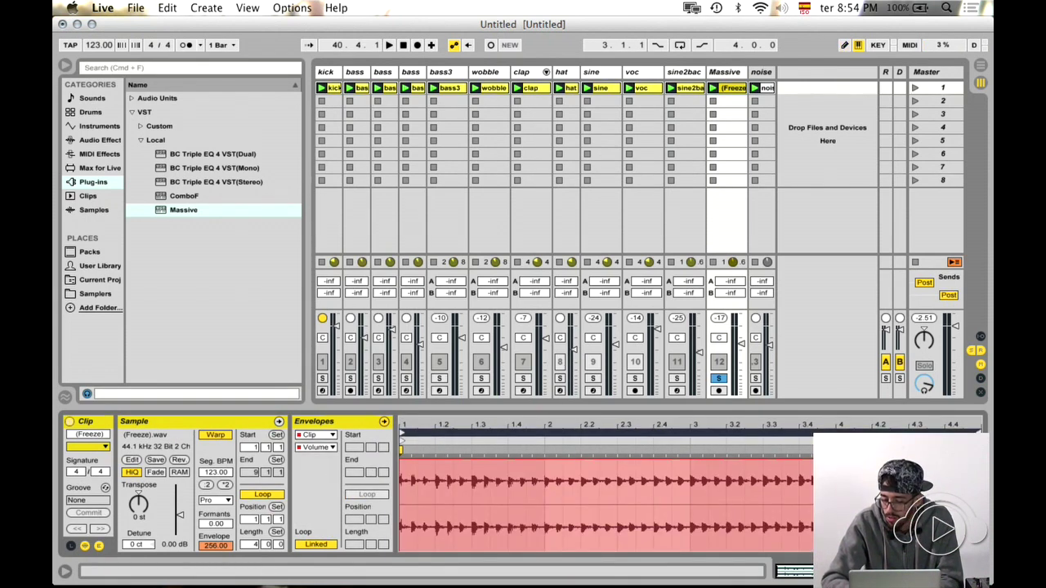
- Rename the Massive track and its audio clip to riser
{"action": "left_click", "coordinate": [717, 74]}
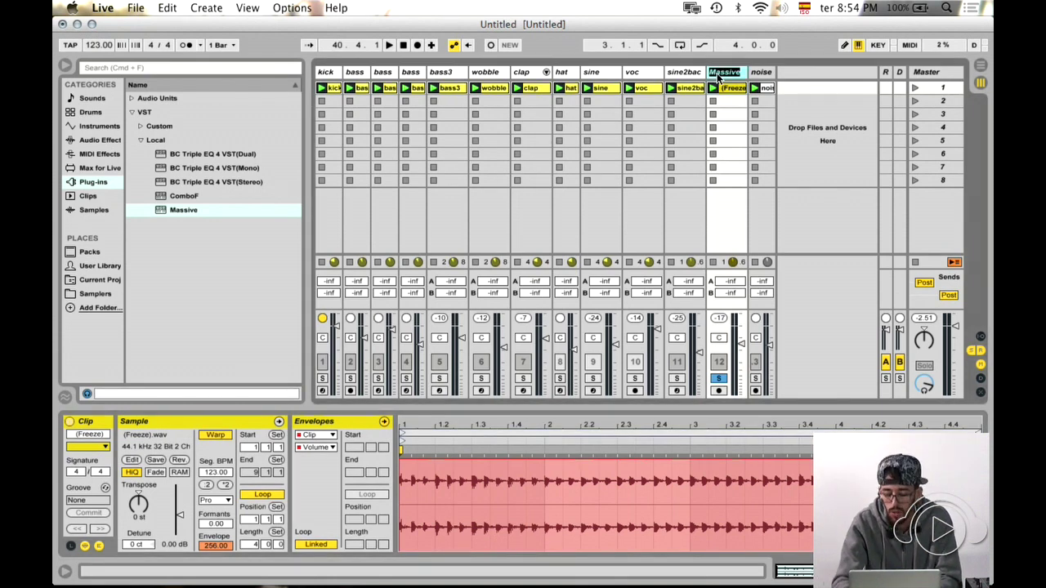
{"action": "type", "text": "ri"}
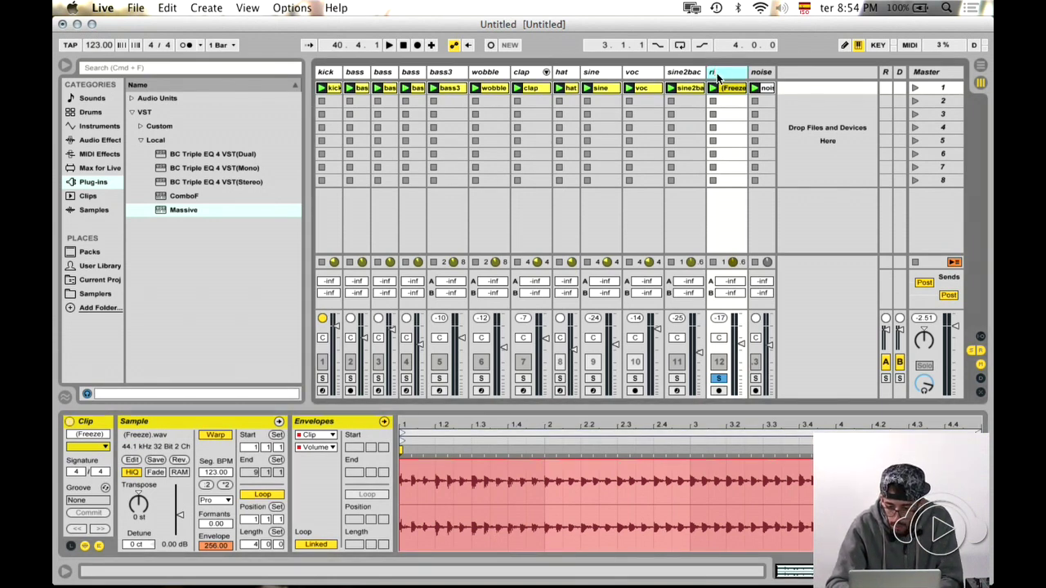
{"action": "type", "text": "ser"}
{"action": "key", "text": "Return"}
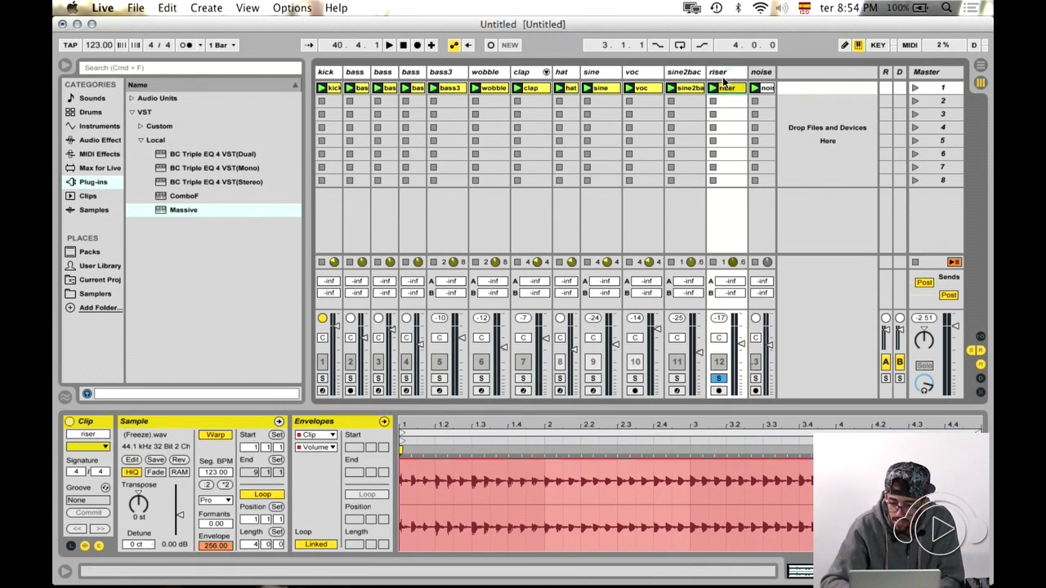
{"action": "left_click", "coordinate": [763, 73]}
{"action": "left_click", "coordinate": [719, 72], "text": "shift"}
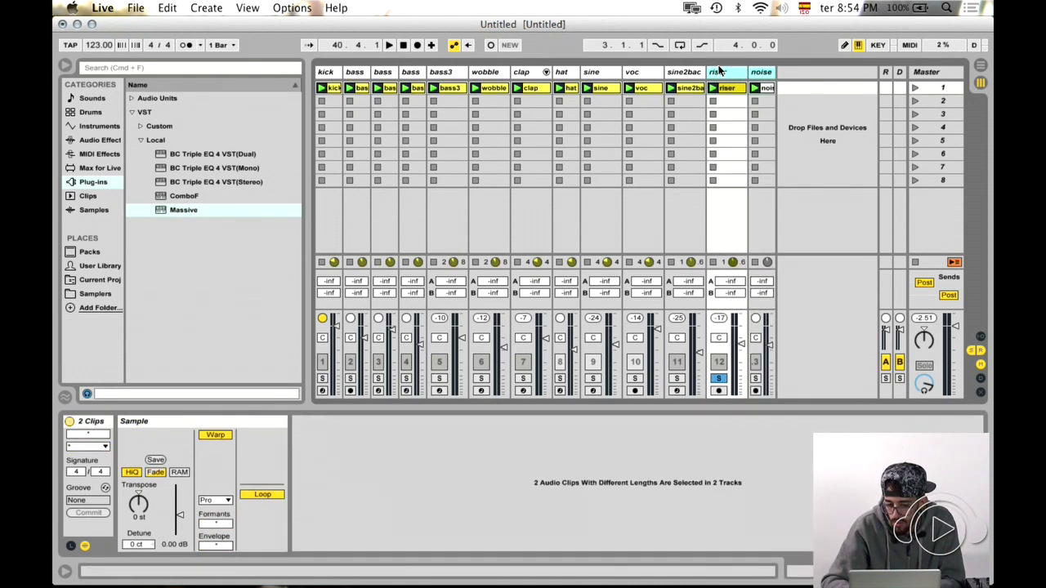
{"action": "left_click", "coordinate": [719, 72]}
{"action": "right_click", "coordinate": [719, 69]}
{"action": "left_click", "coordinate": [760, 63]}
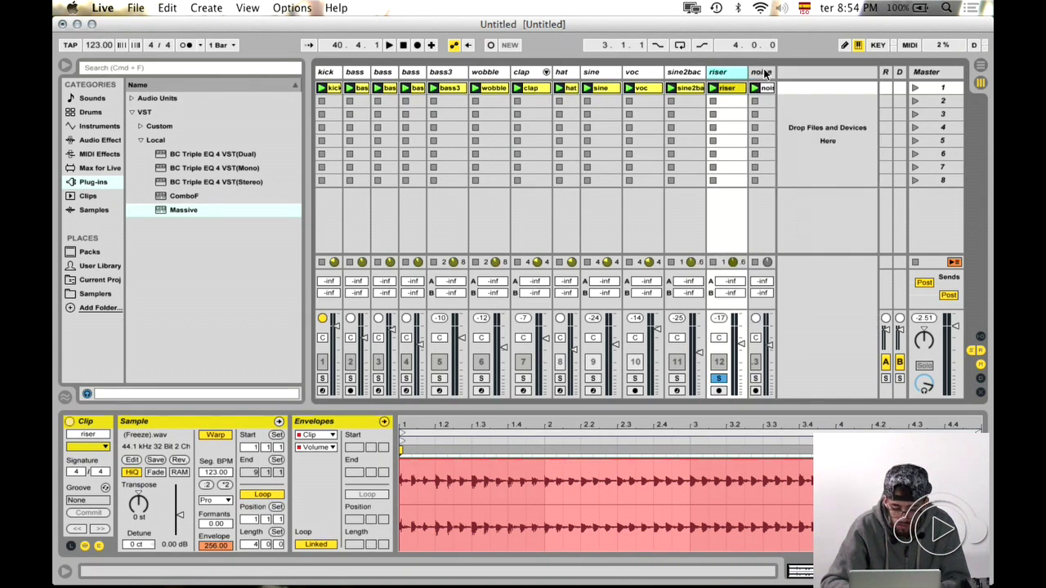
{"action": "left_click", "coordinate": [764, 73], "text": "shift"}
{"action": "right_click", "coordinate": [763, 73]}
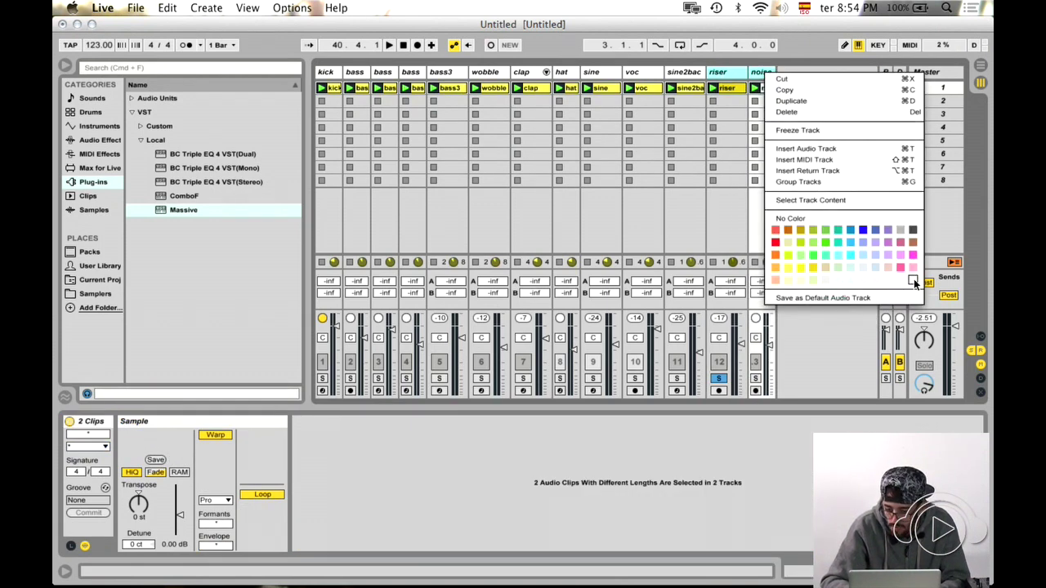
{"action": "left_click", "coordinate": [783, 137]}
- Colour the riser and noise clips the same yellow as the other clips and unsolo the riser track
{"action": "left_click", "coordinate": [727, 88]}
{"action": "left_click", "coordinate": [762, 87], "text": "shift"}
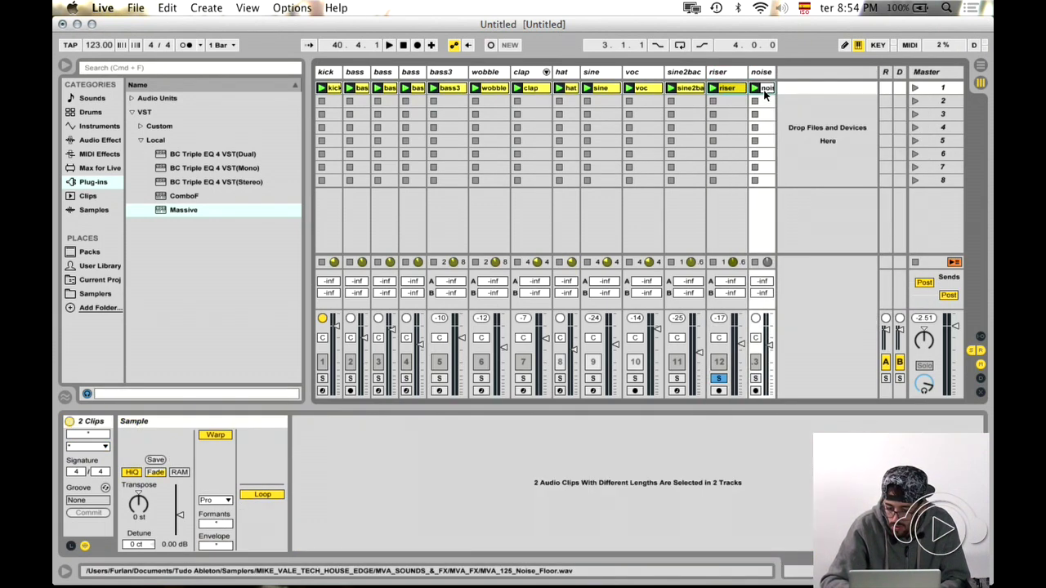
{"action": "right_click", "coordinate": [764, 88]}
{"action": "left_click", "coordinate": [787, 302]}
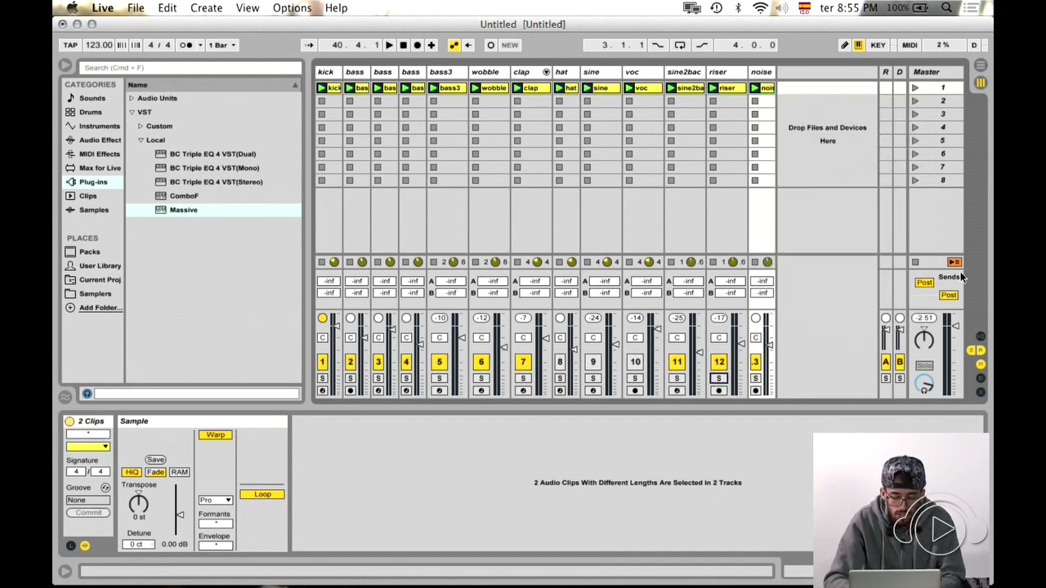
- Stop all clips and reactivate the hat, sine and voc tracks, with the browser hidden
{"action": "left_click", "coordinate": [64, 65]}
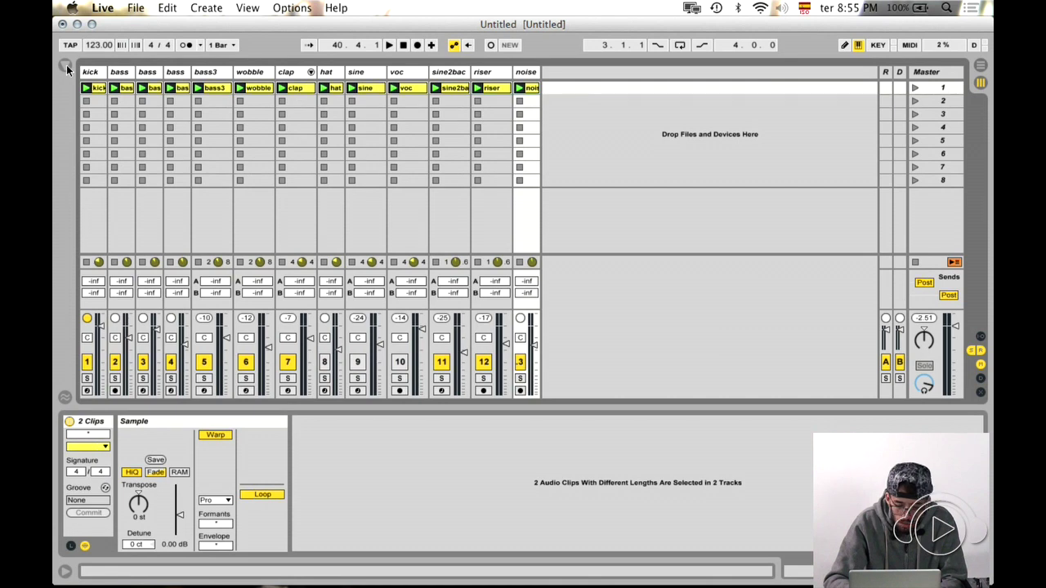
{"action": "key", "text": "Tab"}
{"action": "key", "text": "Tab"}
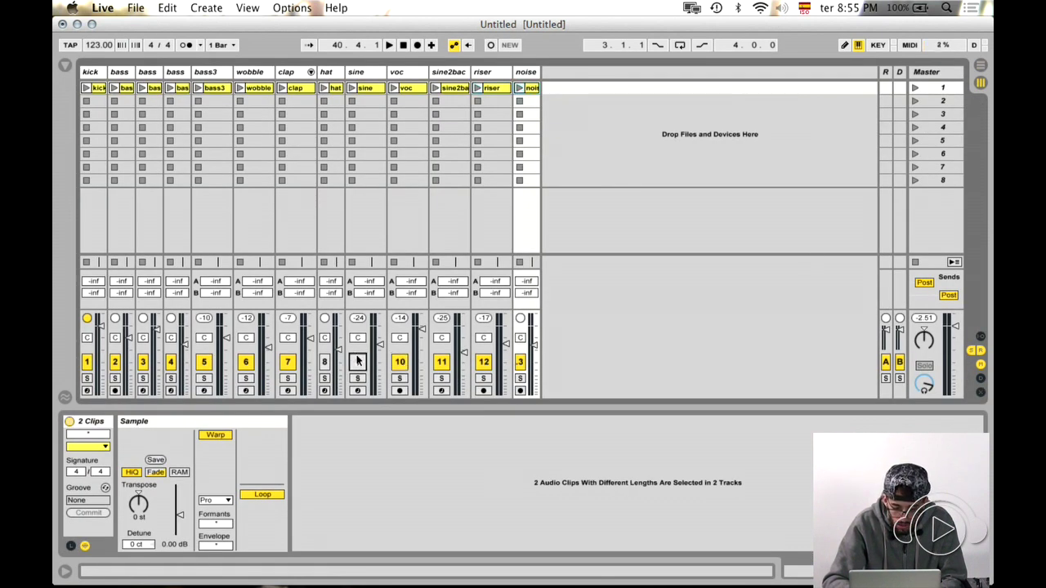
- Switch to the Arrangement View, fold all tracks and hide the in/out and return track sections
{"action": "key", "text": "Tab"}
{"action": "left_click", "coordinate": [791, 162]}
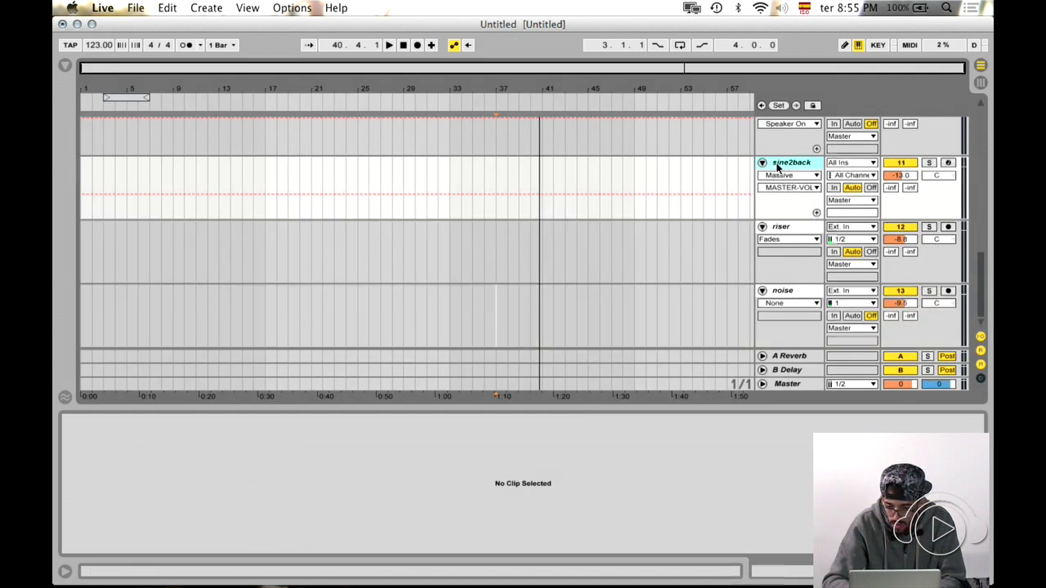
{"action": "key", "text": "super+a"}
{"action": "left_click", "coordinate": [762, 162]}
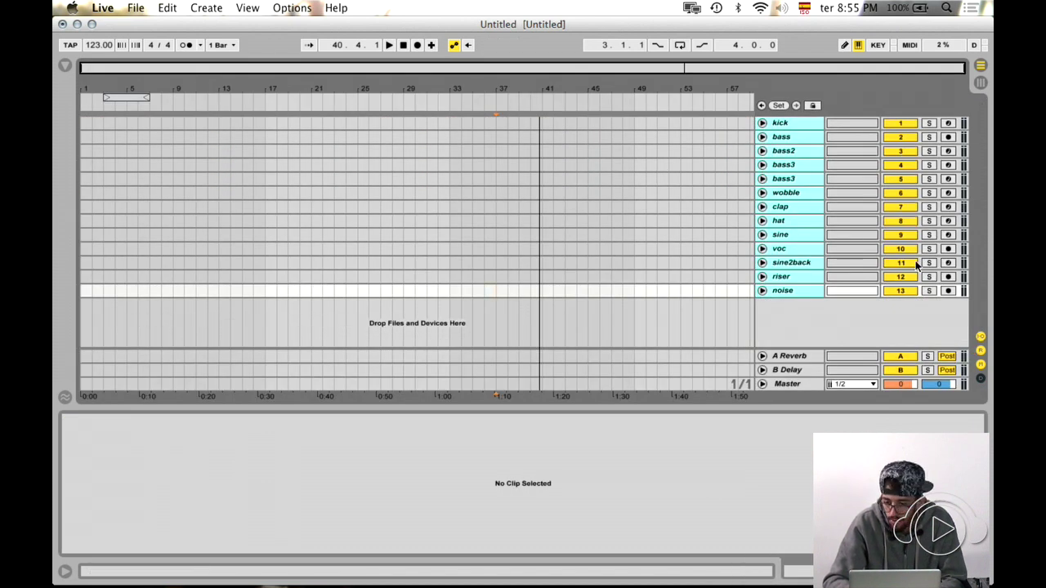
{"action": "left_click", "coordinate": [980, 336]}
{"action": "left_click", "coordinate": [980, 350]}
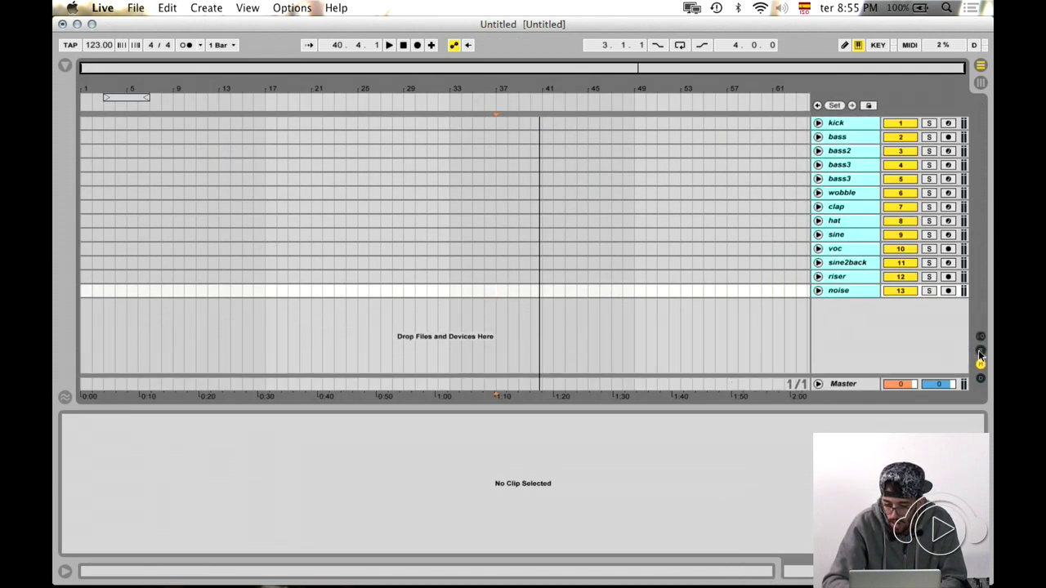
{"action": "left_click", "coordinate": [623, 178]}
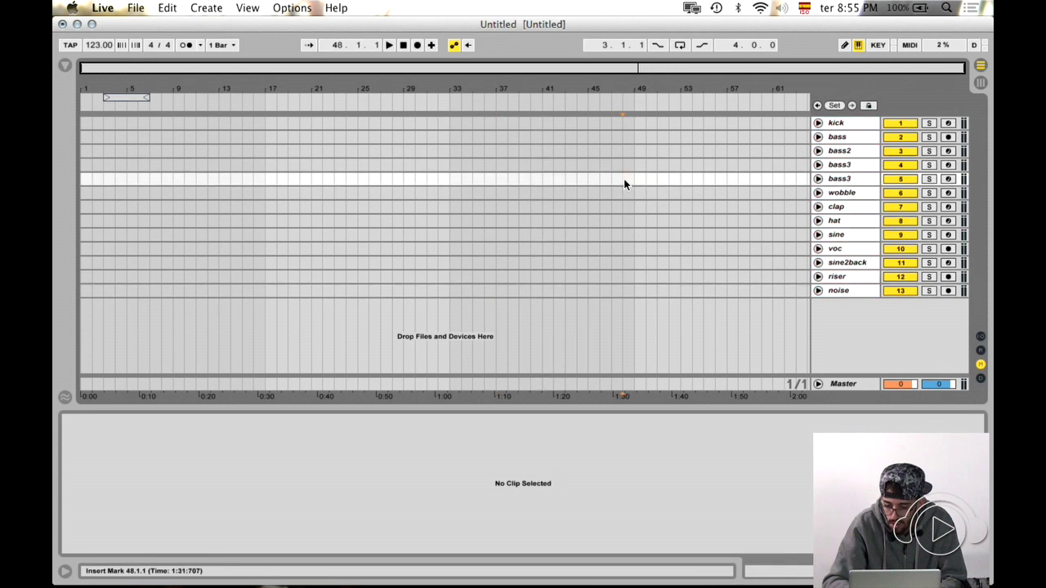
- Paste the hat clip at bar 1 of the hat track in the arrangement and extend it to bar 9
{"action": "left_click", "coordinate": [841, 219]}
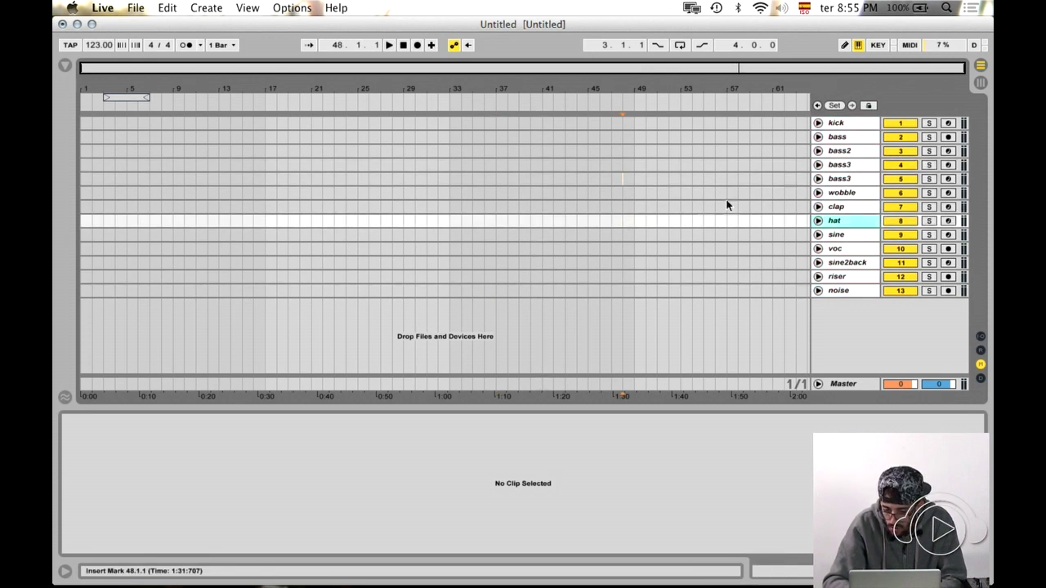
{"action": "left_click", "coordinate": [82, 221]}
{"action": "key", "text": "super+v"}
{"action": "left_click_drag", "start_coordinate": [92, 222], "coordinate": [174, 222]}
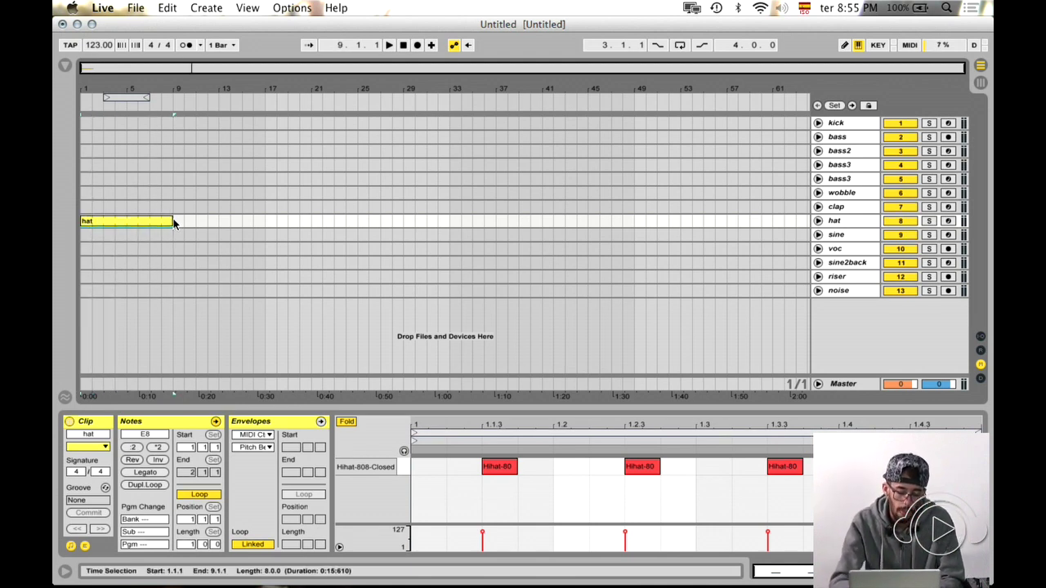
- Duplicate the eight-bar hat clip end to end along the hat track until it reaches bar 65
{"action": "key", "text": "super+d"}
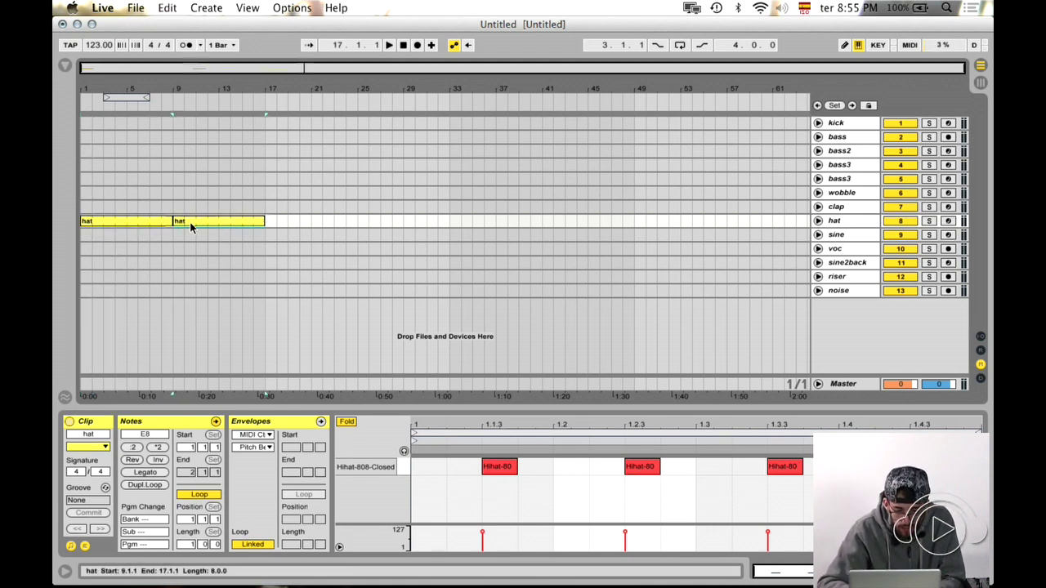
{"action": "key", "text": "super+d"}
{"action": "key", "text": "super+d"}
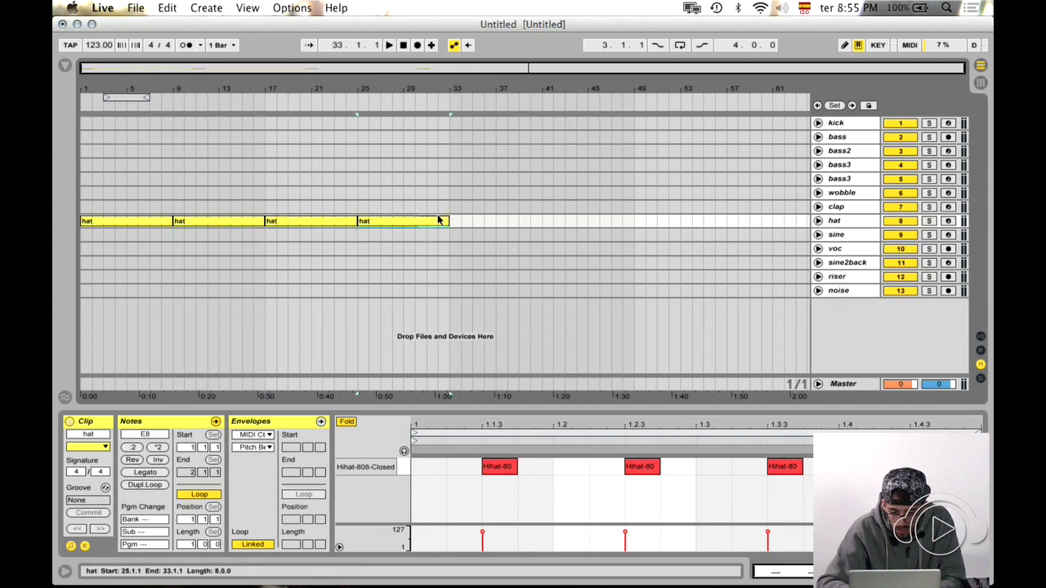
{"action": "left_click", "coordinate": [90, 222], "text": "shift"}
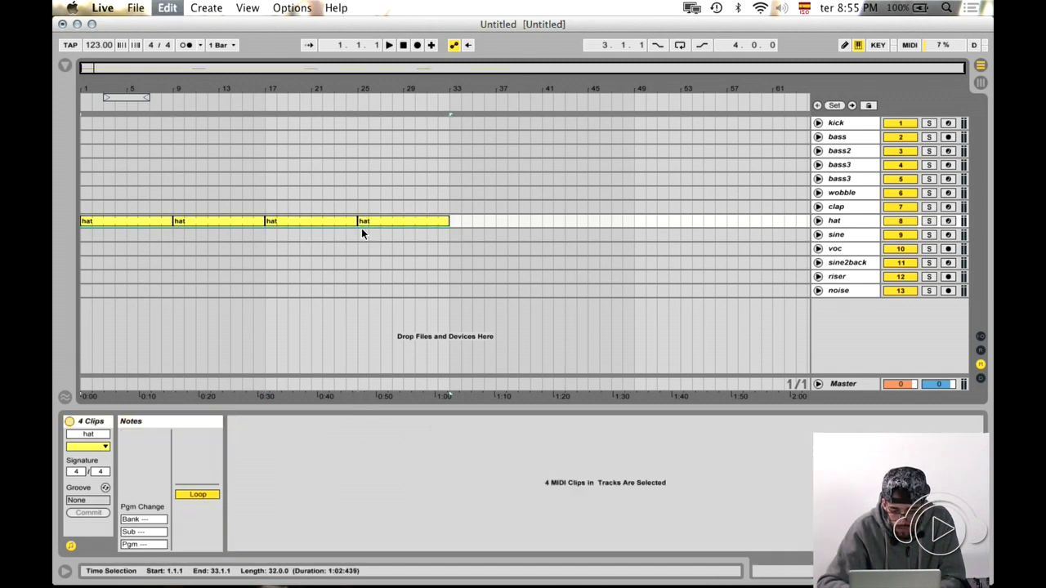
{"action": "key", "text": "super+d"}
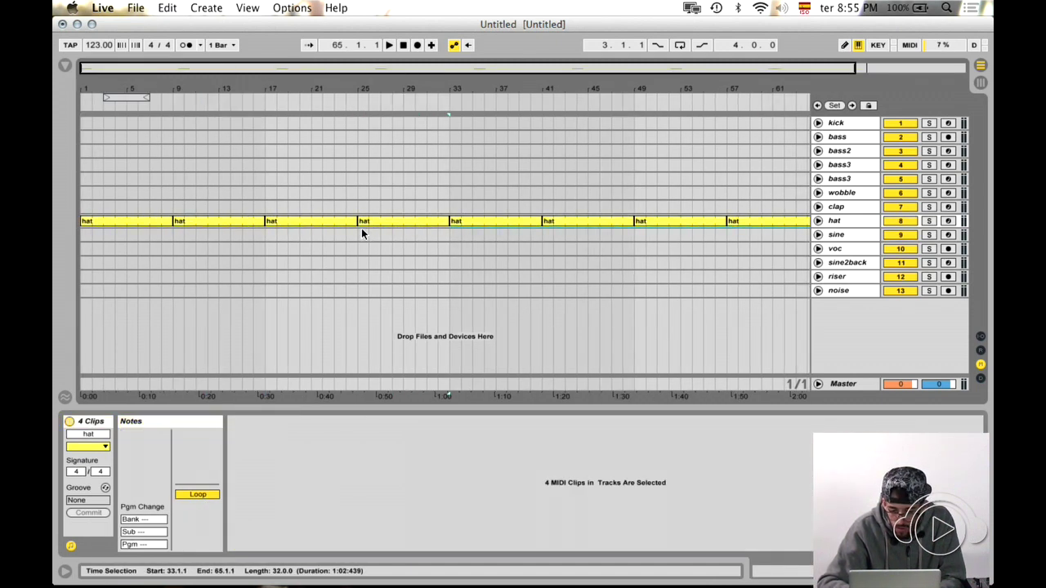
- Paste the clap clip at bar 1 of the clap track and extend it to bar 9
{"action": "left_click", "coordinate": [838, 206]}
{"action": "left_click", "coordinate": [82, 208]}
{"action": "key", "text": "super+v"}
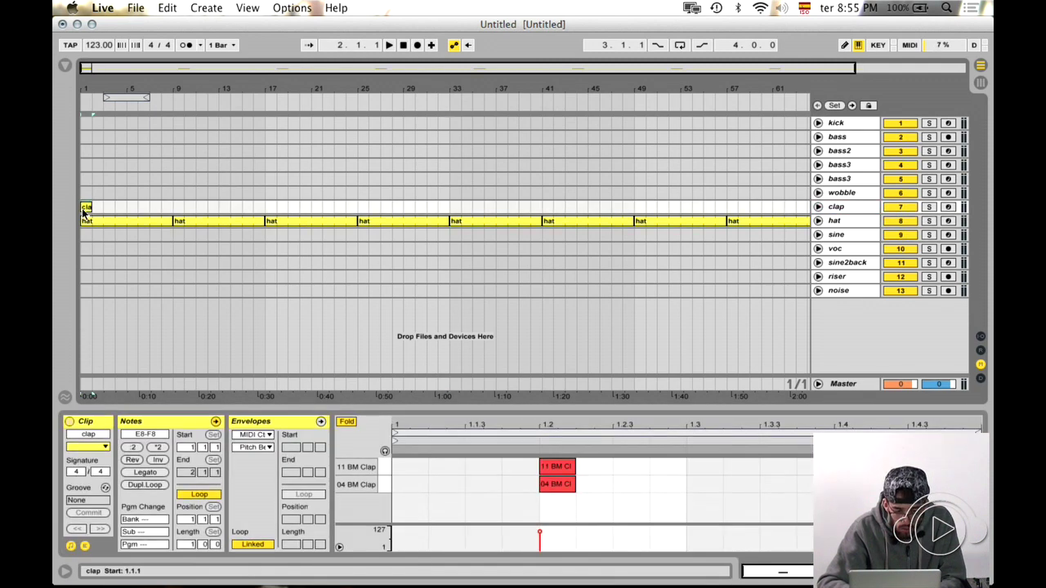
{"action": "left_click", "coordinate": [827, 206]}
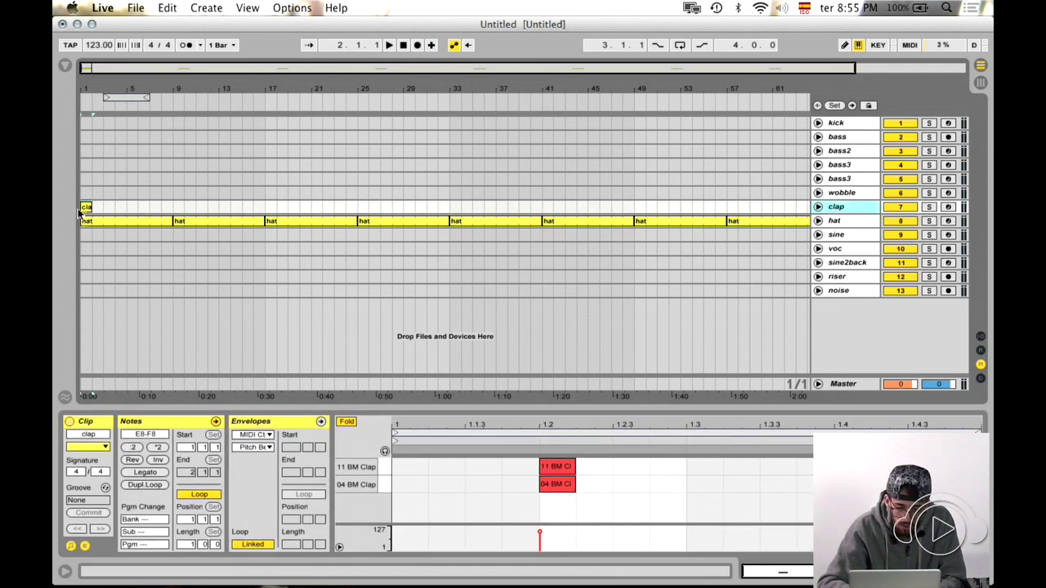
{"action": "left_click_drag", "start_coordinate": [91, 209], "coordinate": [173, 209]}
- Duplicate the eight-bar clap clip end to end along the clap track up to bar 49
{"action": "key", "text": "super+d"}
{"action": "key", "text": "super+d"}
{"action": "key", "text": "super+d"}
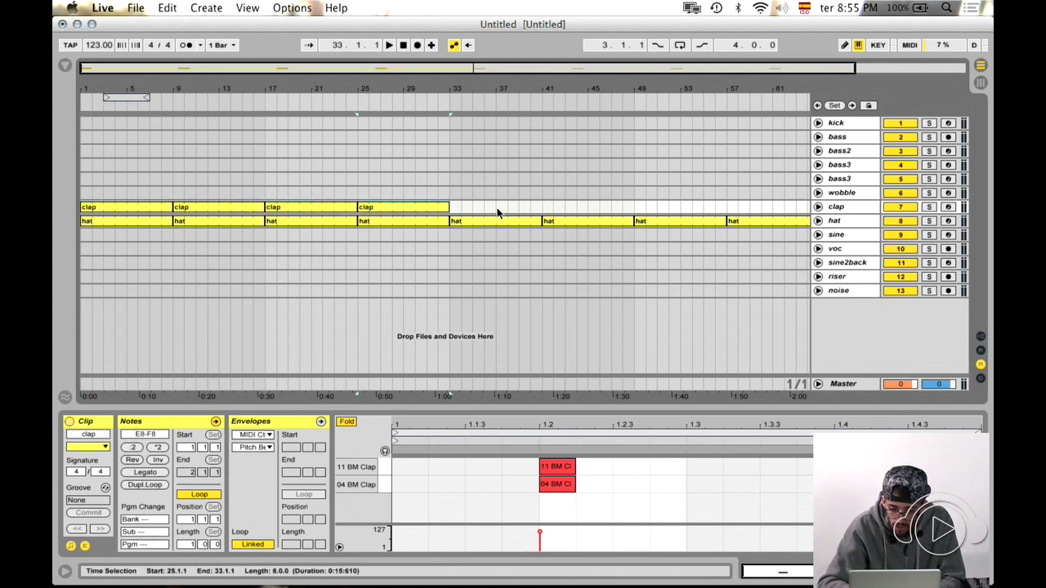
{"action": "key", "text": "super+d"}
{"action": "key", "text": "super+d"}
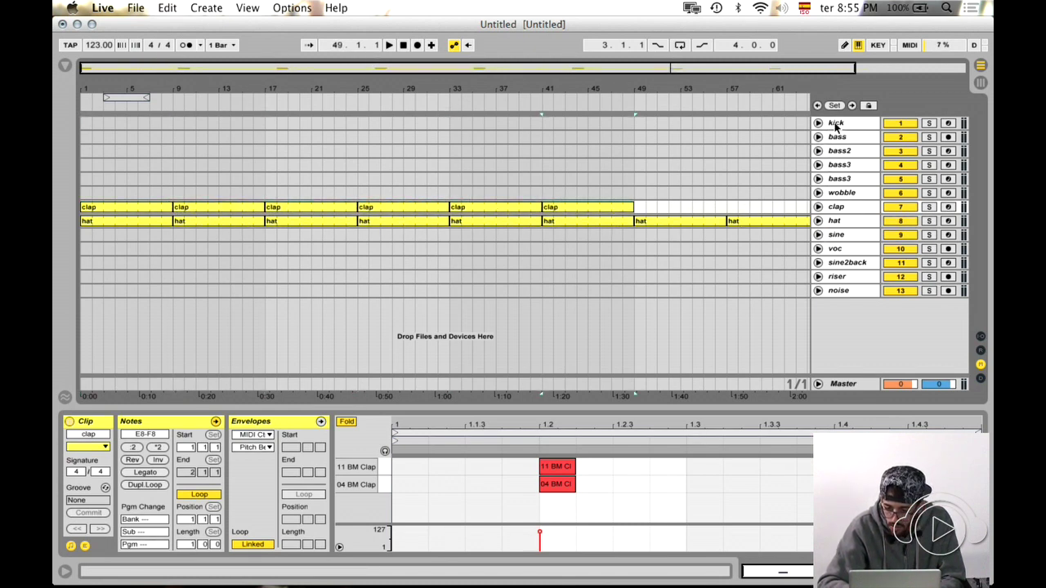
- Paste the kick clip at bar 1 of the kick track and extend it to bar 9
{"action": "left_click", "coordinate": [835, 125]}
{"action": "left_click", "coordinate": [82, 119]}
{"action": "left_click", "coordinate": [85, 123]}
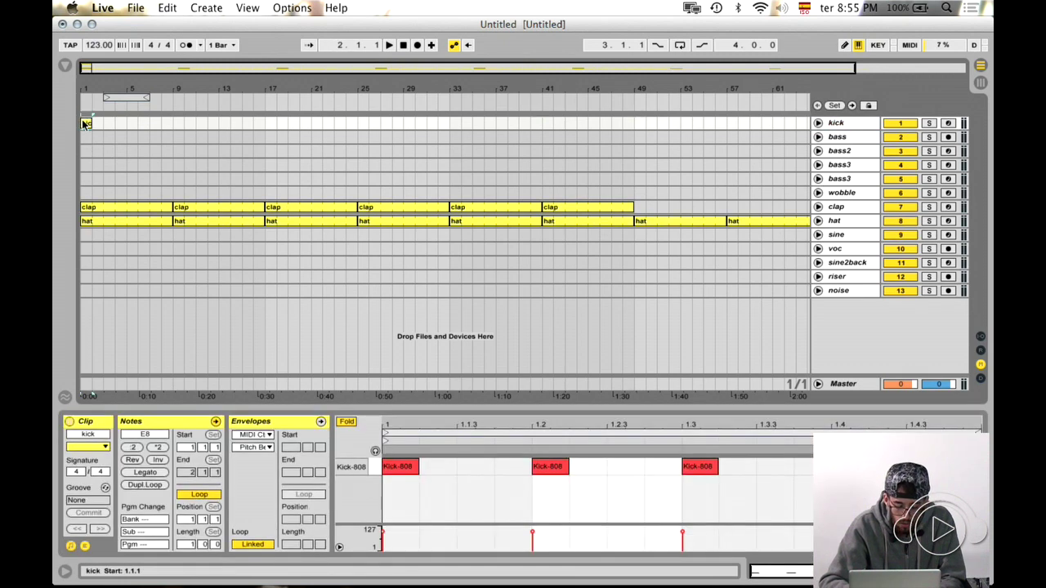
{"action": "left_click_drag", "start_coordinate": [91, 122], "coordinate": [136, 122]}
- Duplicate the kick clip at bar 9 and trim the copy to end at bar 16
{"action": "left_click", "coordinate": [94, 124]}
{"action": "key", "text": "super+d"}
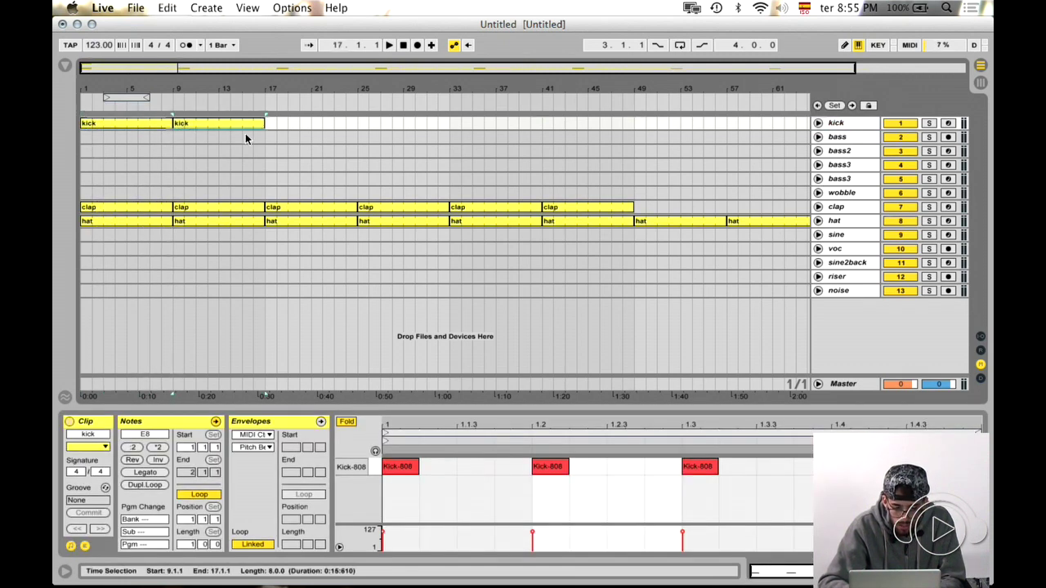
{"action": "left_click_drag", "start_coordinate": [264, 122], "coordinate": [253, 123]}
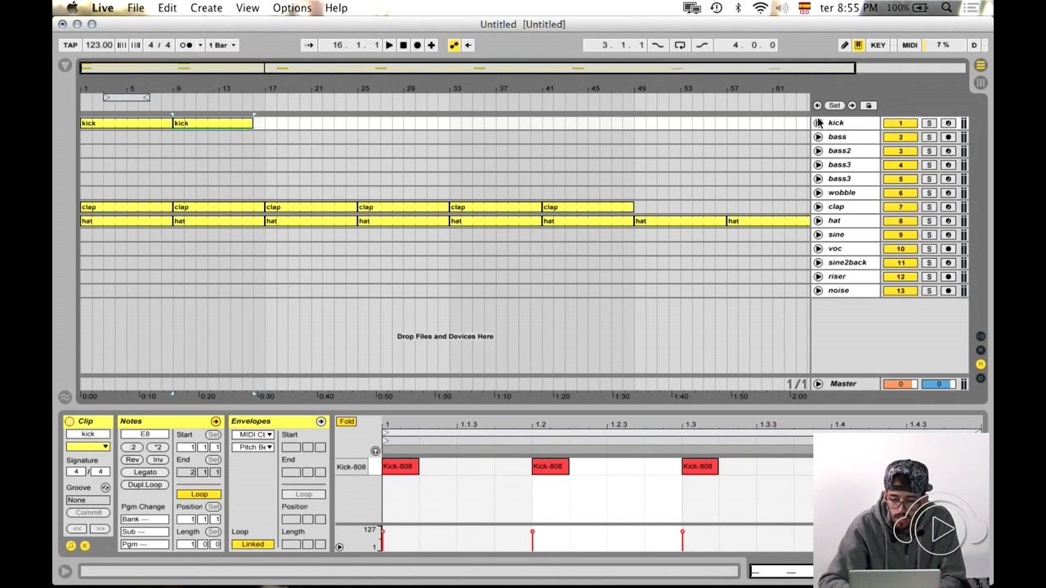
- Duplicate the kick section from bar 1 to 17, including the one-bar gap, three times up to bar 65
{"action": "left_click_drag", "start_coordinate": [82, 121], "coordinate": [281, 135]}
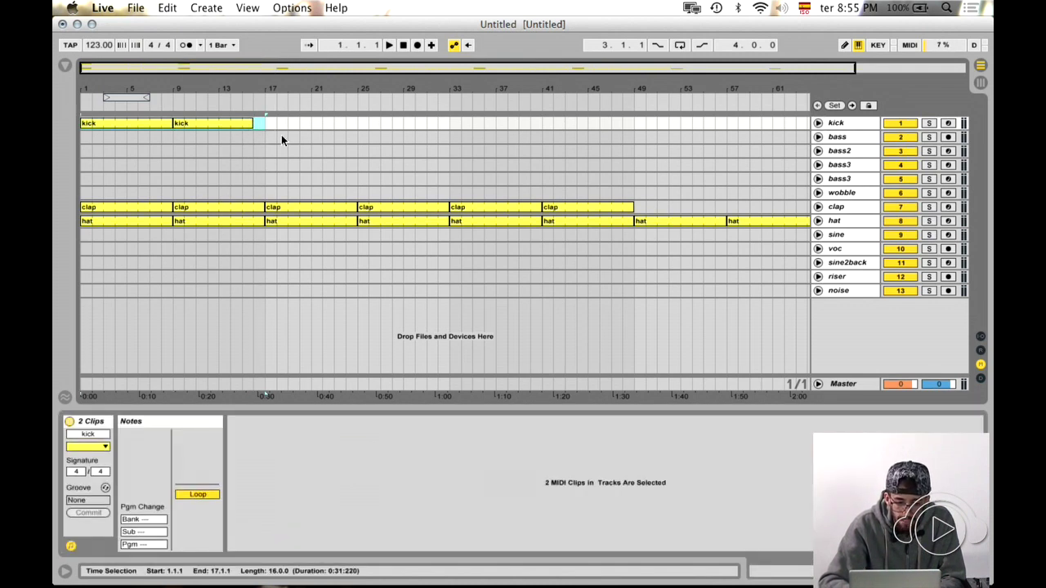
{"action": "key", "text": "super+d"}
{"action": "key", "text": "super+d"}
{"action": "key", "text": "super+d"}
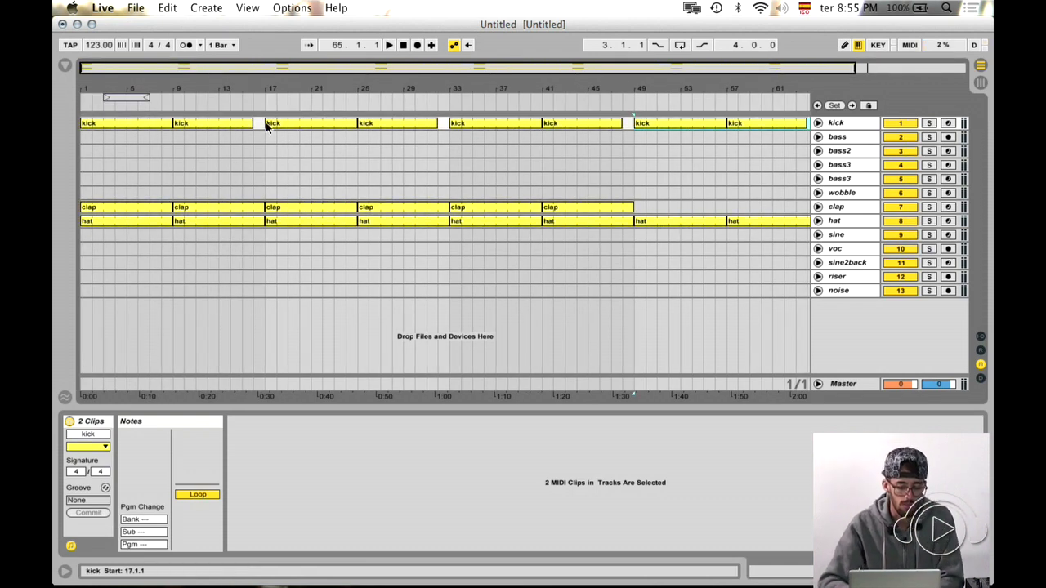
{"action": "left_click", "coordinate": [267, 124]}
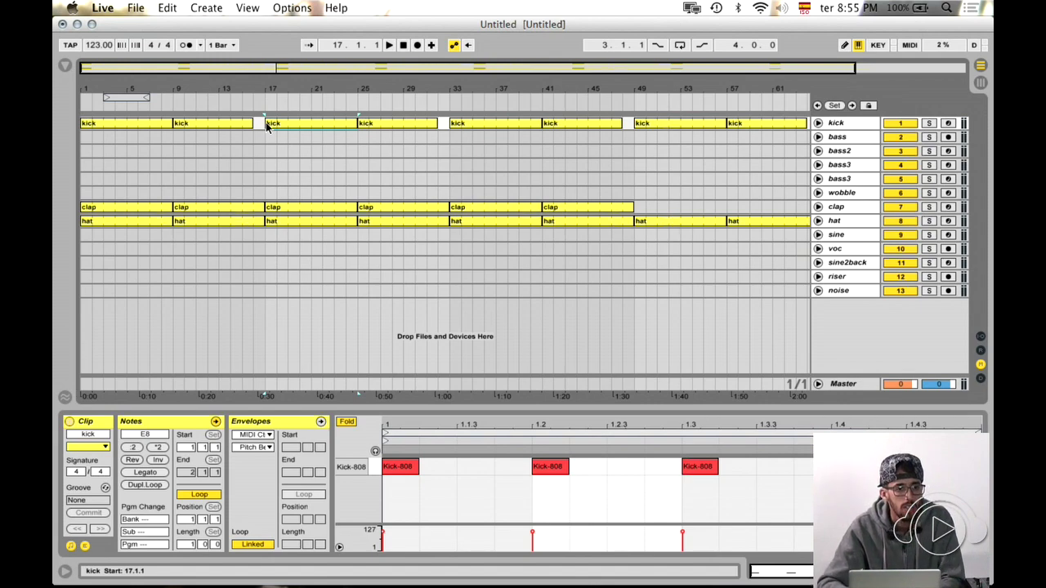
- Add a new MIDI track after the noise track in the Session View and load Operator on it
{"action": "key", "text": "Tab"}
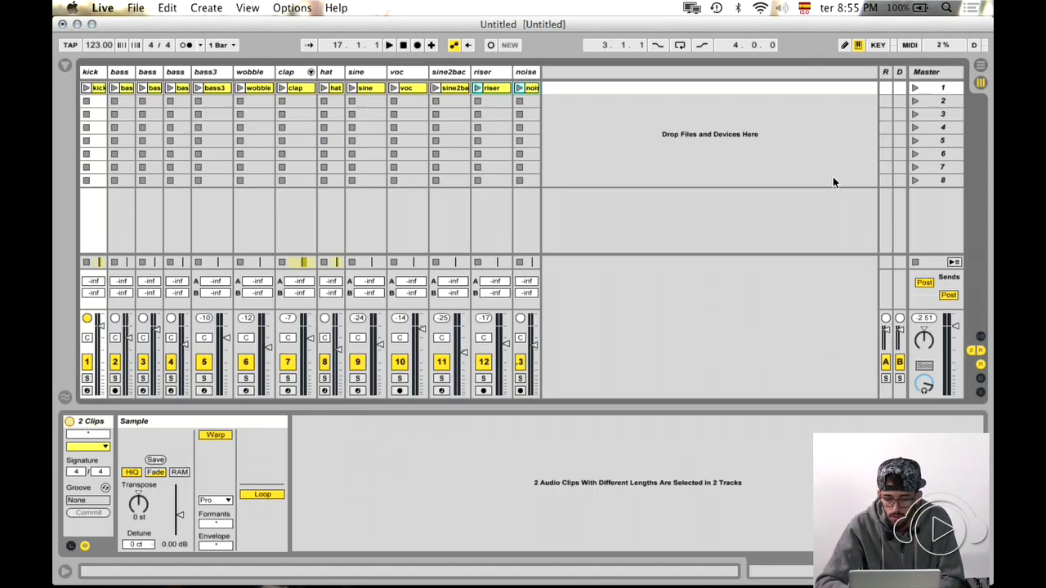
{"action": "left_click", "coordinate": [527, 73]}
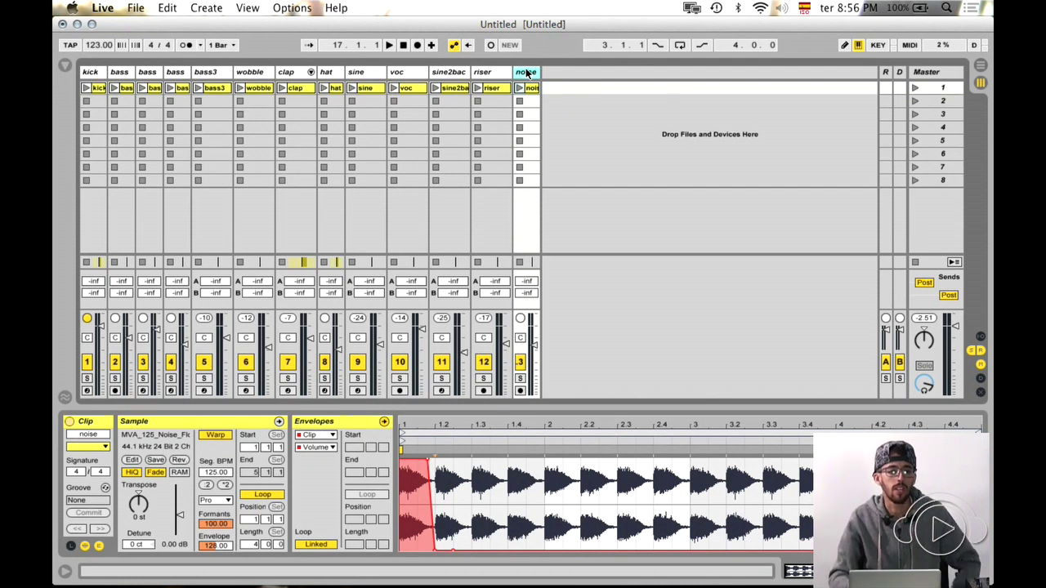
{"action": "key", "text": "super+t"}
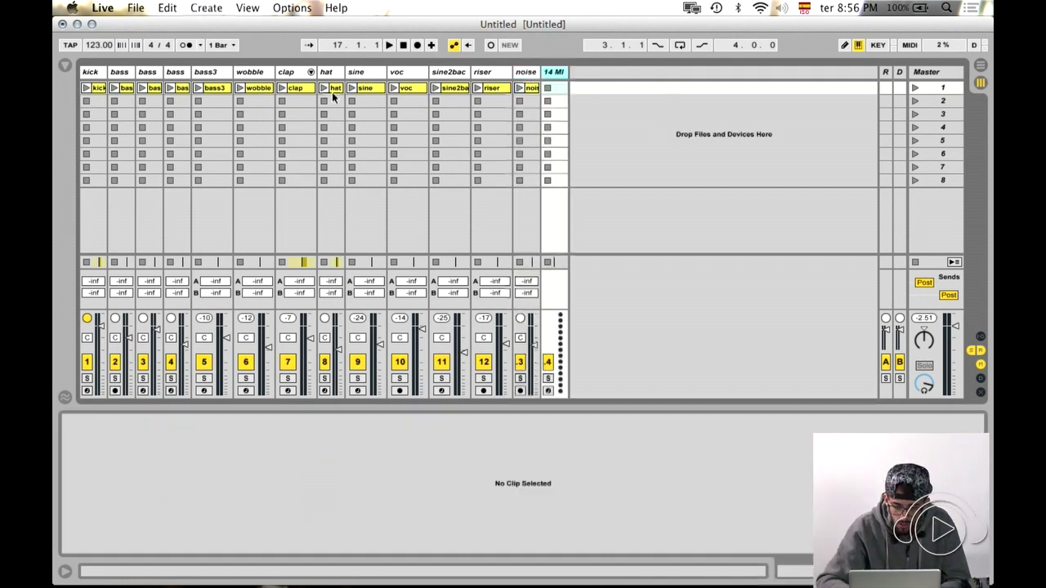
{"action": "left_click", "coordinate": [64, 65]}
{"action": "left_click", "coordinate": [94, 127]}
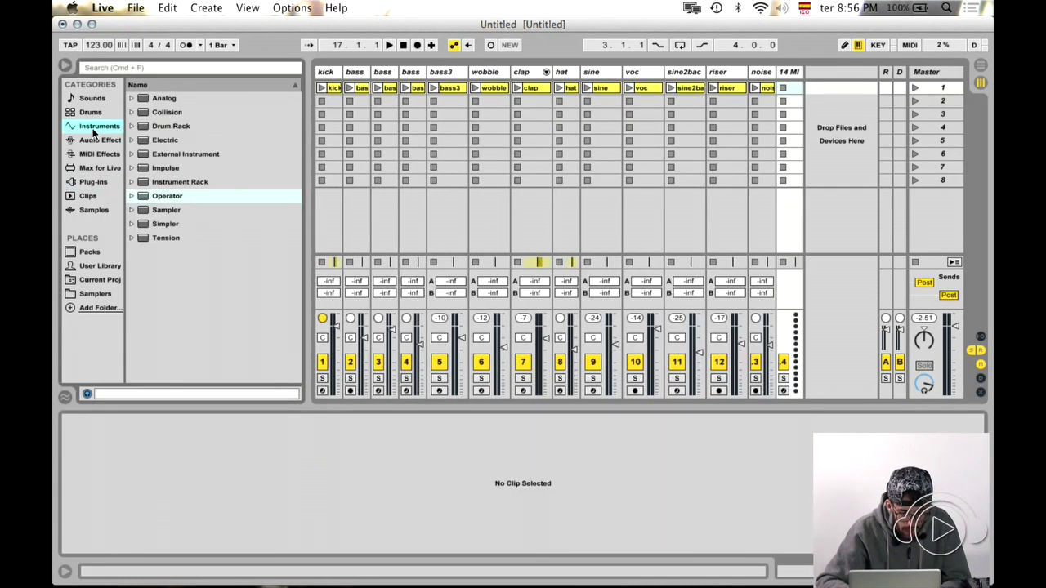
{"action": "double_click", "coordinate": [169, 196]}
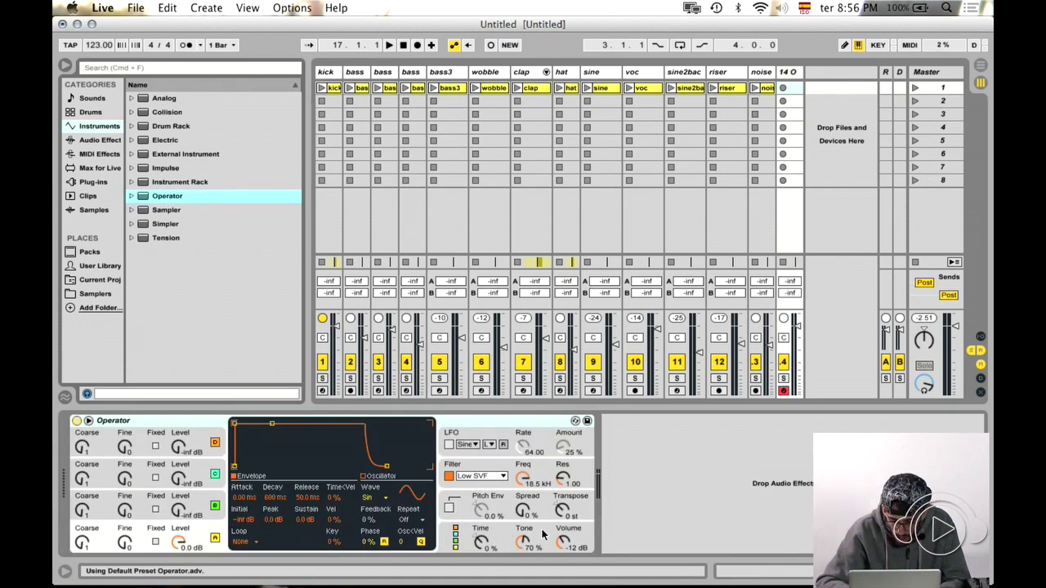
- Select Operator's Transpose parameter and create a clip in the track's first slot with a one-bar F3 note
{"action": "left_click", "coordinate": [563, 511]}
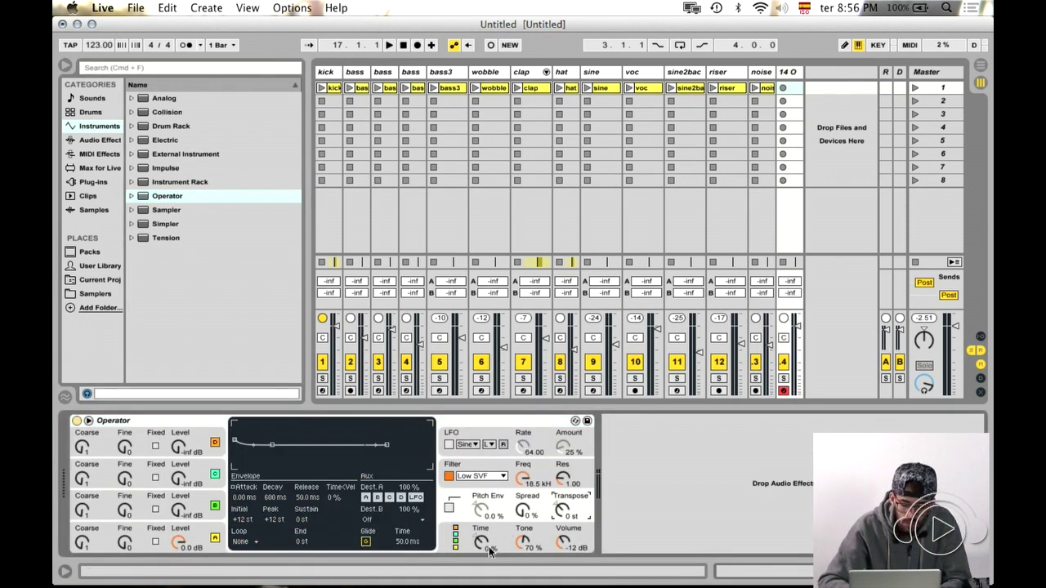
{"action": "left_click", "coordinate": [126, 480]}
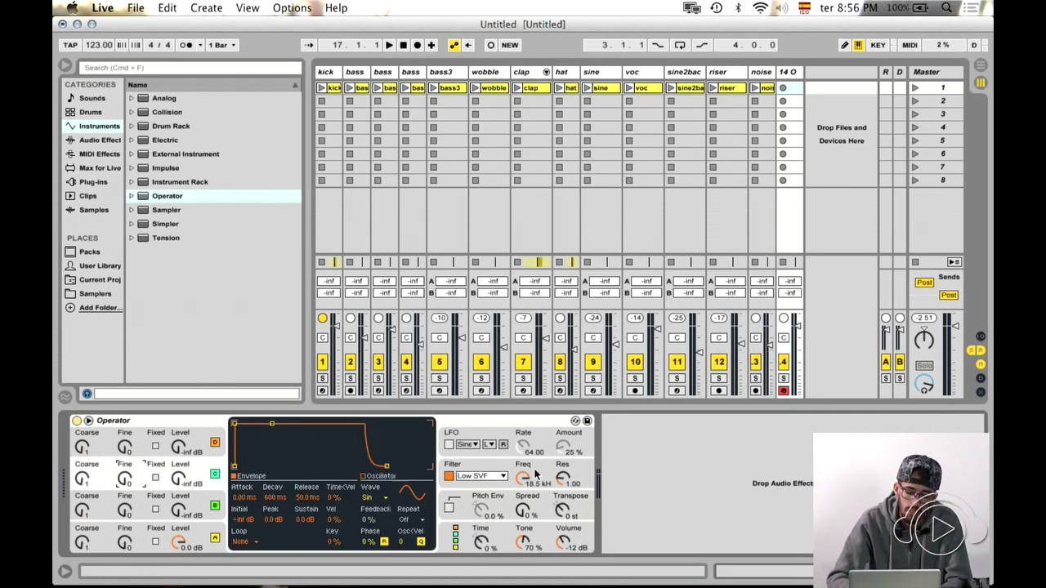
{"action": "left_click", "coordinate": [566, 515]}
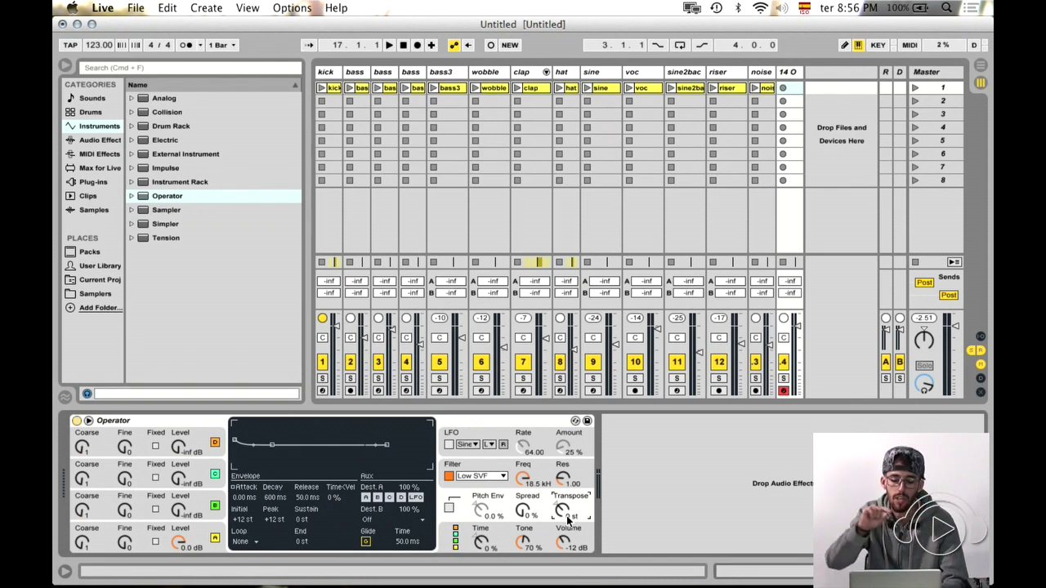
{"action": "double_click", "coordinate": [791, 89]}
{"action": "left_click", "coordinate": [384, 495]}
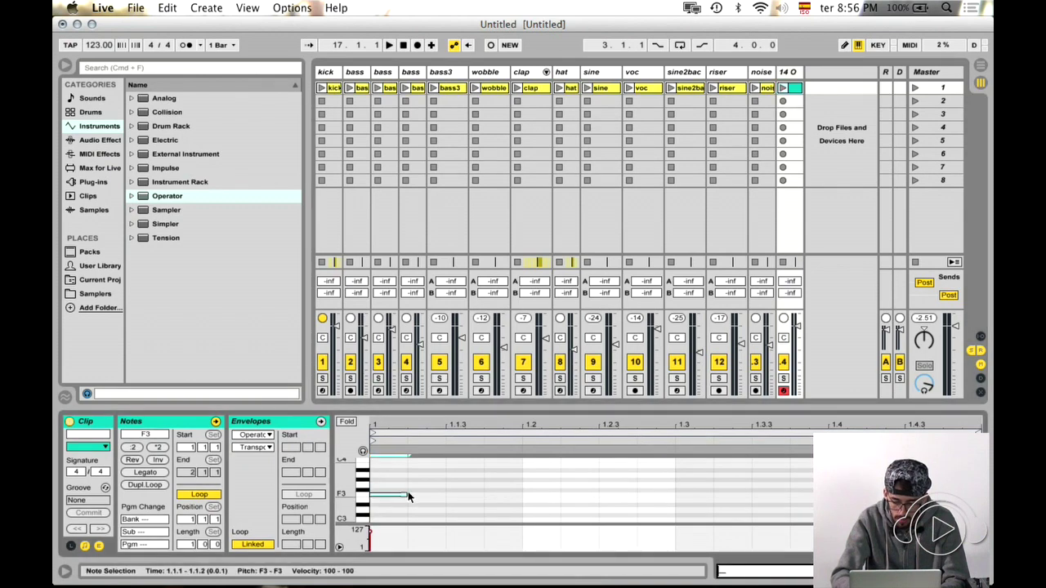
{"action": "left_click_drag", "start_coordinate": [409, 495], "coordinate": [814, 496]}
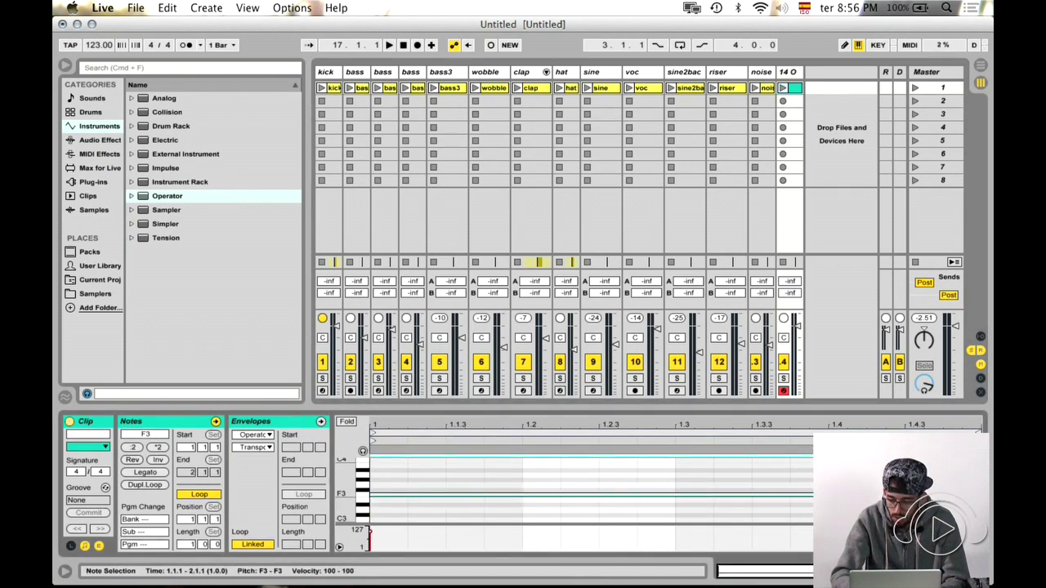
- Draw a rise around beat 1.3 in the clip's Operator Transpose envelope, and delete the Operator track
{"action": "left_click", "coordinate": [791, 72]}
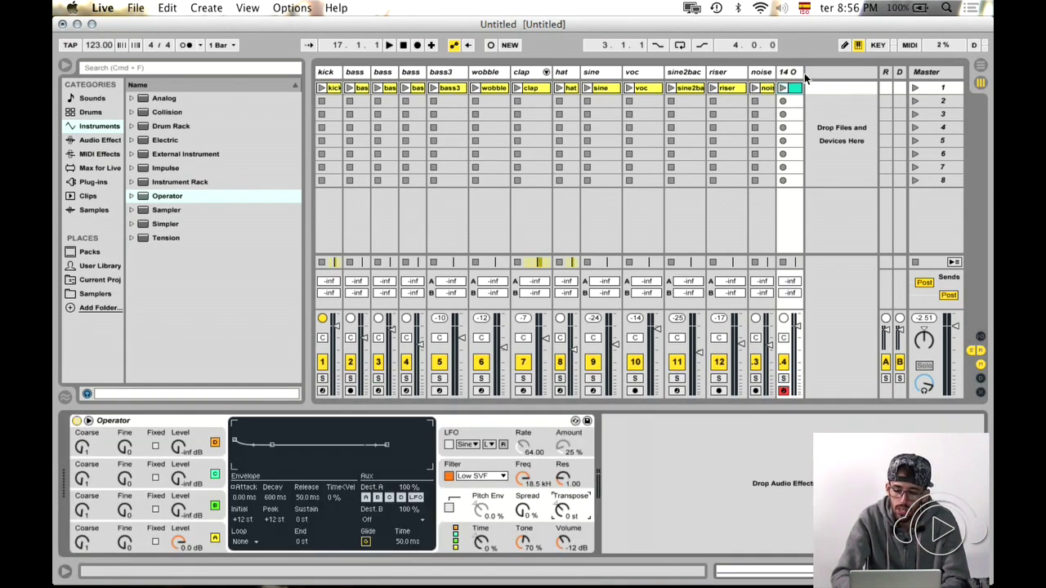
{"action": "left_click", "coordinate": [797, 88]}
{"action": "left_click", "coordinate": [255, 450]}
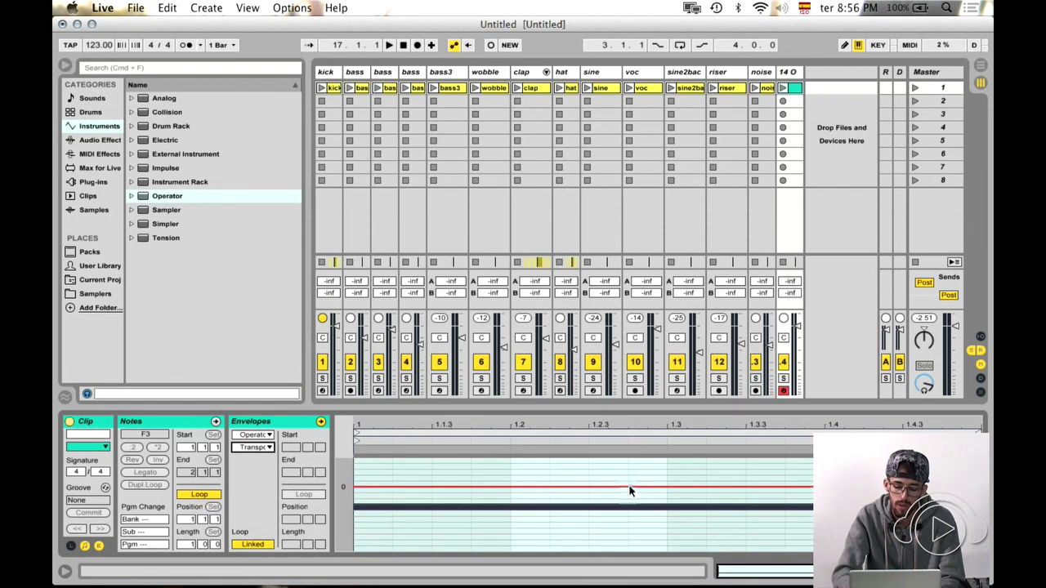
{"action": "left_click_drag", "start_coordinate": [673, 487], "coordinate": [673, 478]}
{"action": "left_click", "coordinate": [668, 487]}
{"action": "left_click", "coordinate": [705, 487]}
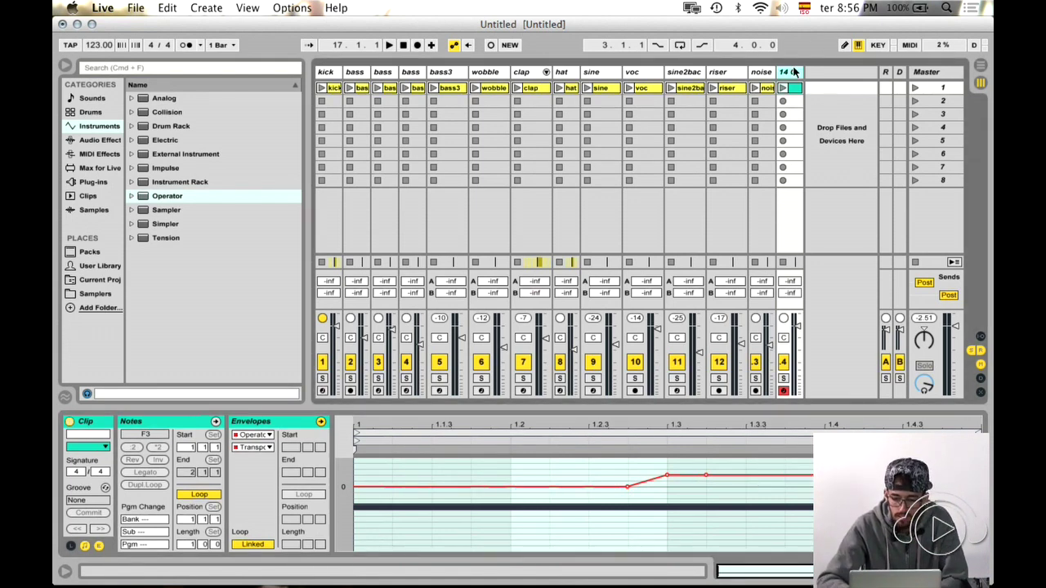
{"action": "key", "text": "Delete"}
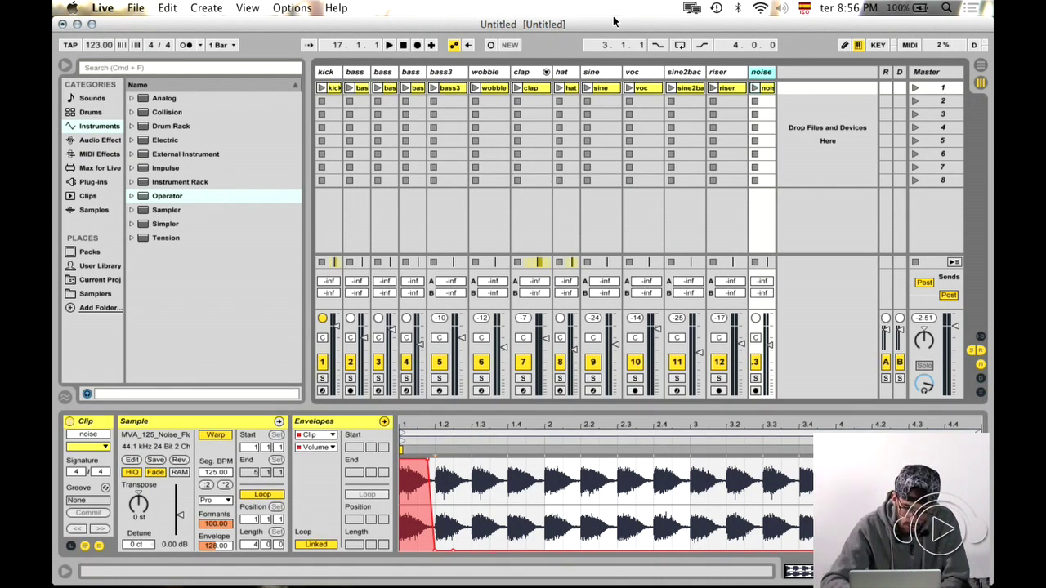
- Inspect the riser, sine2back, voc and sine clips one after another in the Session View
{"action": "left_click", "coordinate": [724, 89]}
{"action": "left_click", "coordinate": [691, 90]}
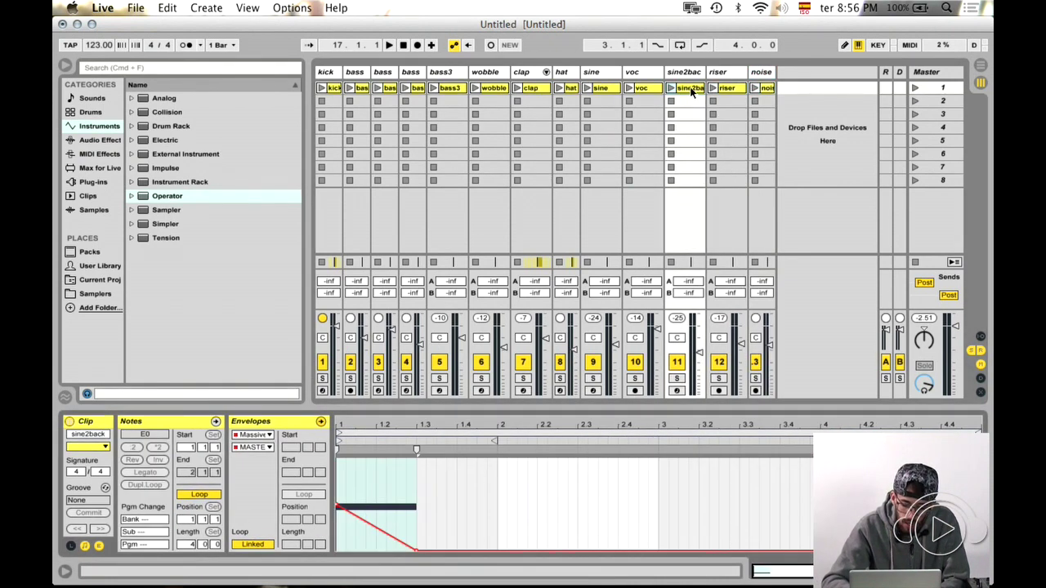
{"action": "left_click", "coordinate": [644, 89]}
{"action": "left_click", "coordinate": [603, 90]}
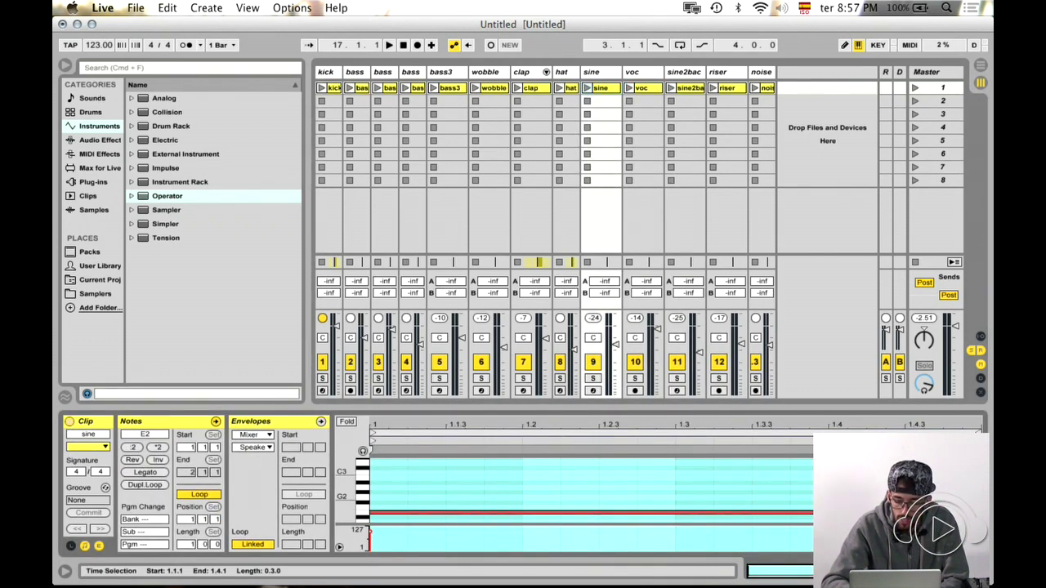
{"action": "key", "text": "Right"}
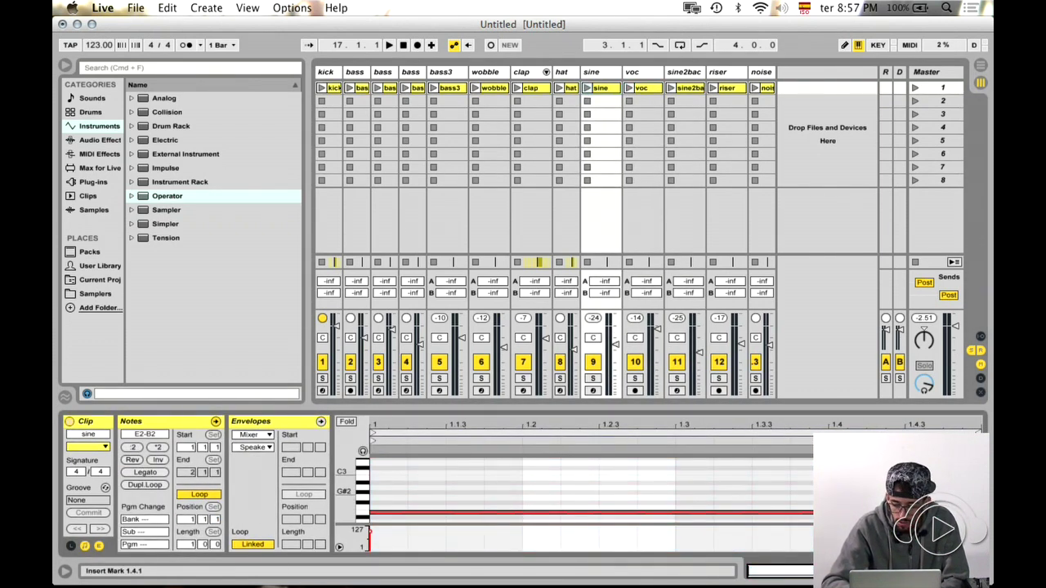
{"action": "scroll", "coordinate": [572, 482], "scroll_direction": "up", "scroll_amount": 1}
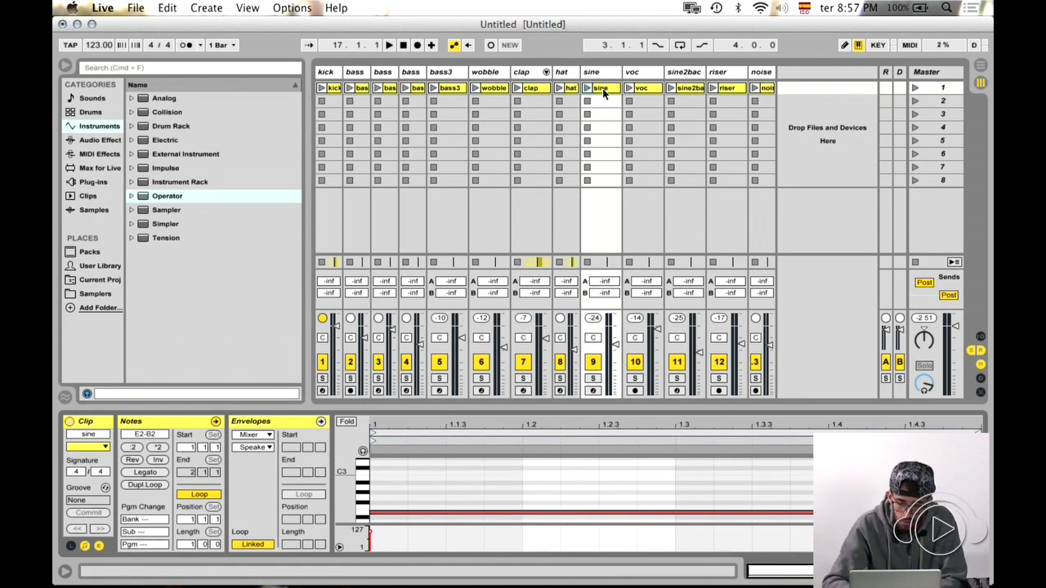
- Copy the four bass clips from the Session View and paste them at bar 33 of their Arrangement tracks
{"action": "key", "text": "Tab"}
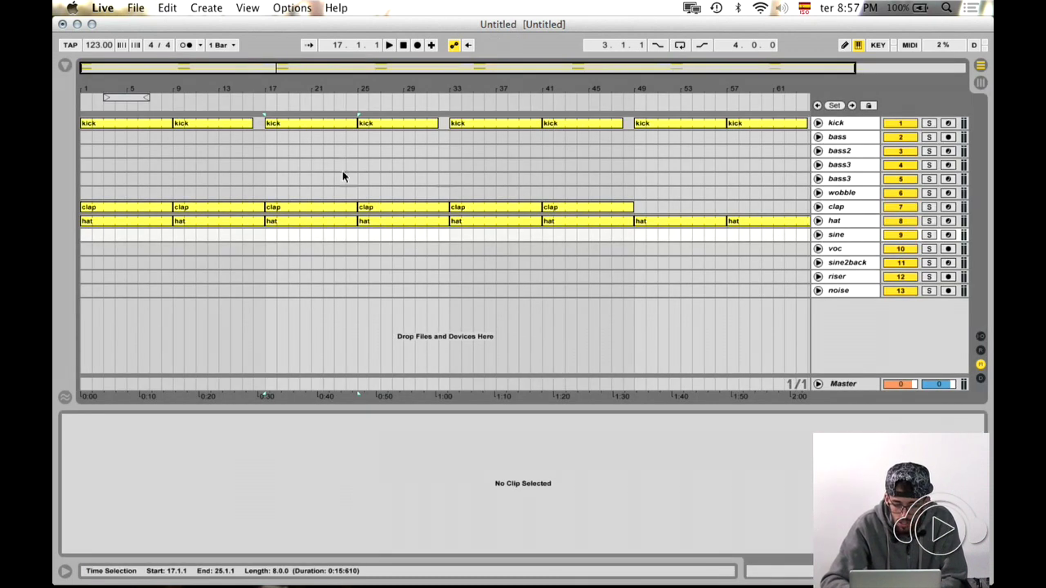
{"action": "left_click", "coordinate": [839, 138]}
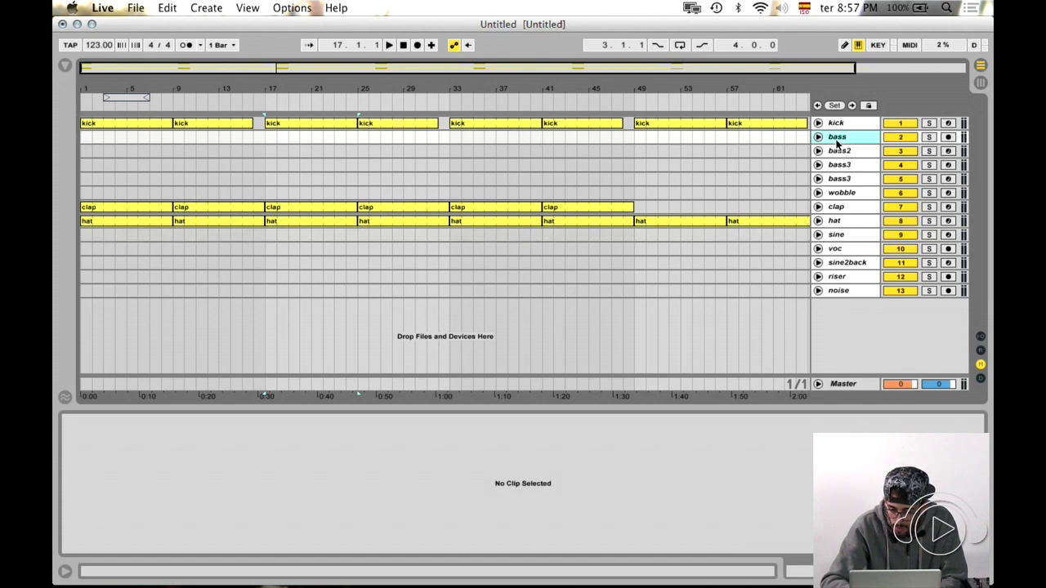
{"action": "left_click", "coordinate": [849, 179], "text": "shift"}
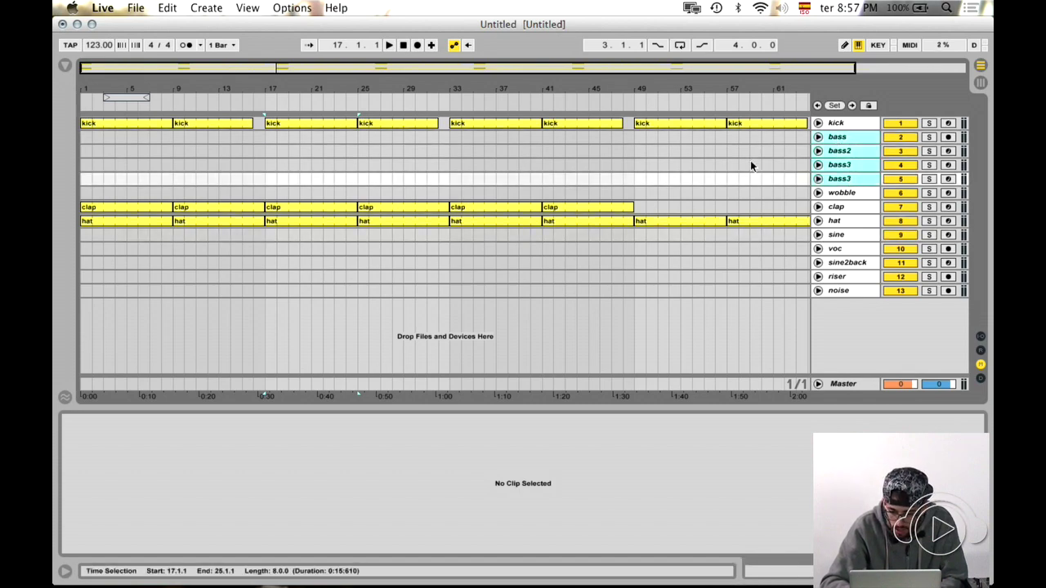
{"action": "key", "text": "Tab"}
{"action": "key", "text": "Tab"}
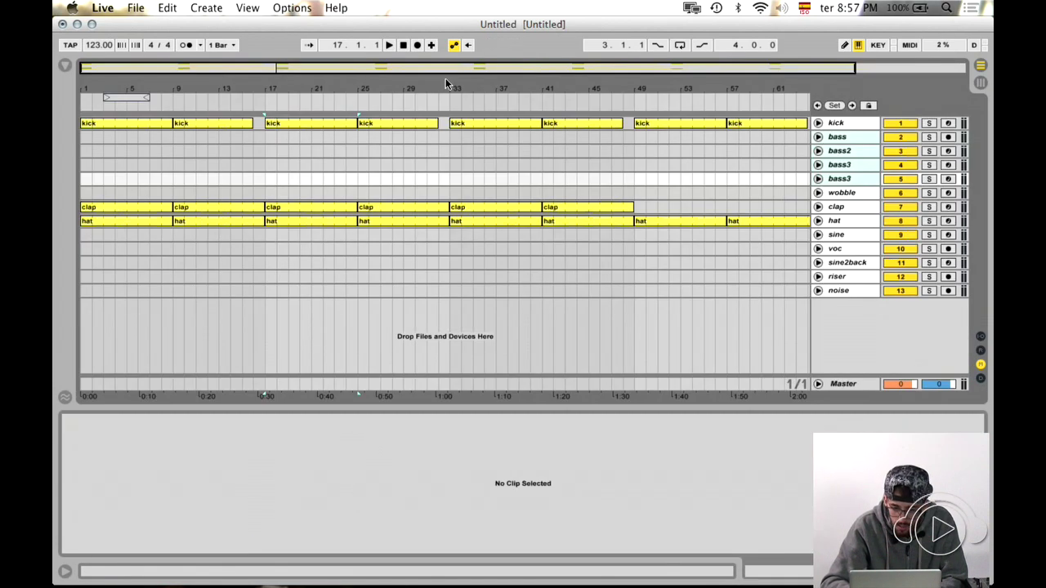
{"action": "left_click", "coordinate": [841, 140]}
{"action": "left_click", "coordinate": [843, 182], "text": "shift"}
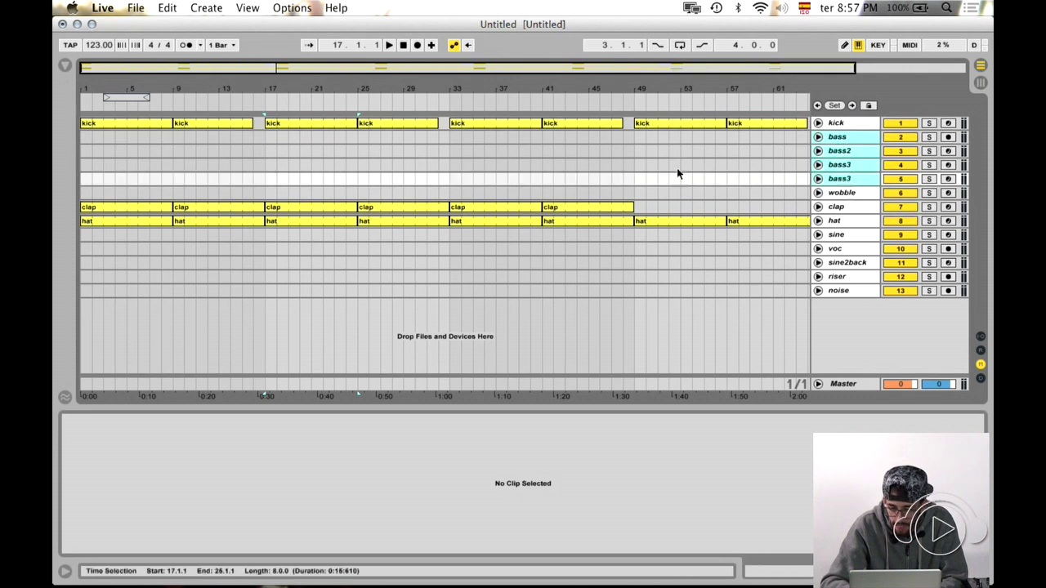
{"action": "left_click", "coordinate": [451, 135]}
{"action": "key", "text": "cmd+v"}
- Duplicate the four bass clips back to back until they fill the arrangement from bar 33 to bar 49
{"action": "key", "text": "space"}
{"action": "key", "text": "cmd+d"}
{"action": "key", "text": "cmd+d"}
{"action": "key", "text": "cmd+d"}
{"action": "key", "text": "cmd+d"}
{"action": "key", "text": "cmd+d"}
{"action": "key", "text": "cmd+d"}
{"action": "key", "text": "cmd+d"}
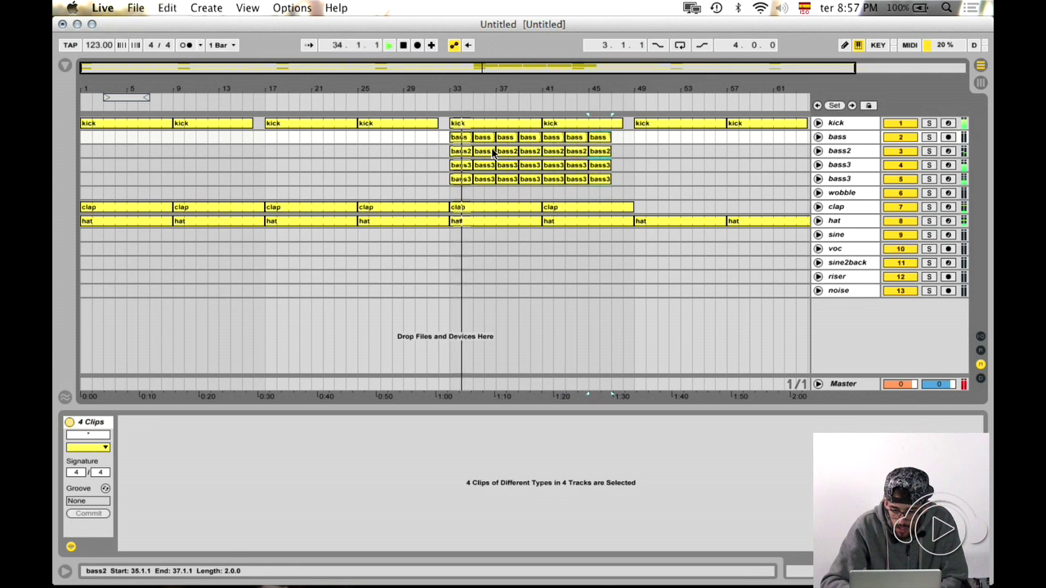
- Group the four bass tracks in the Arrangement View, fold the group and name it bass
{"action": "left_click", "coordinate": [833, 138]}
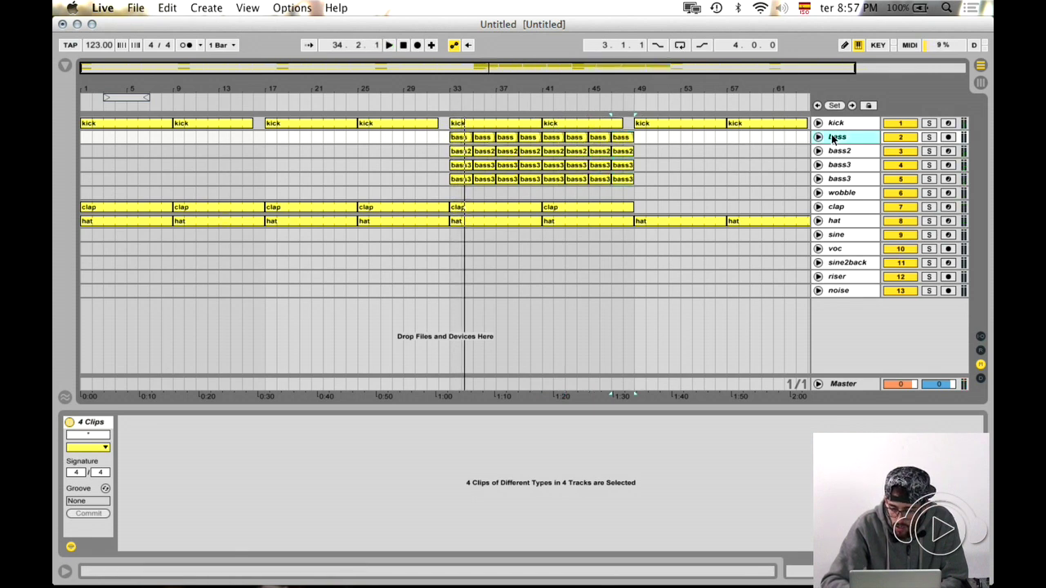
{"action": "left_click", "coordinate": [839, 180], "text": "shift"}
{"action": "right_click", "coordinate": [840, 181]}
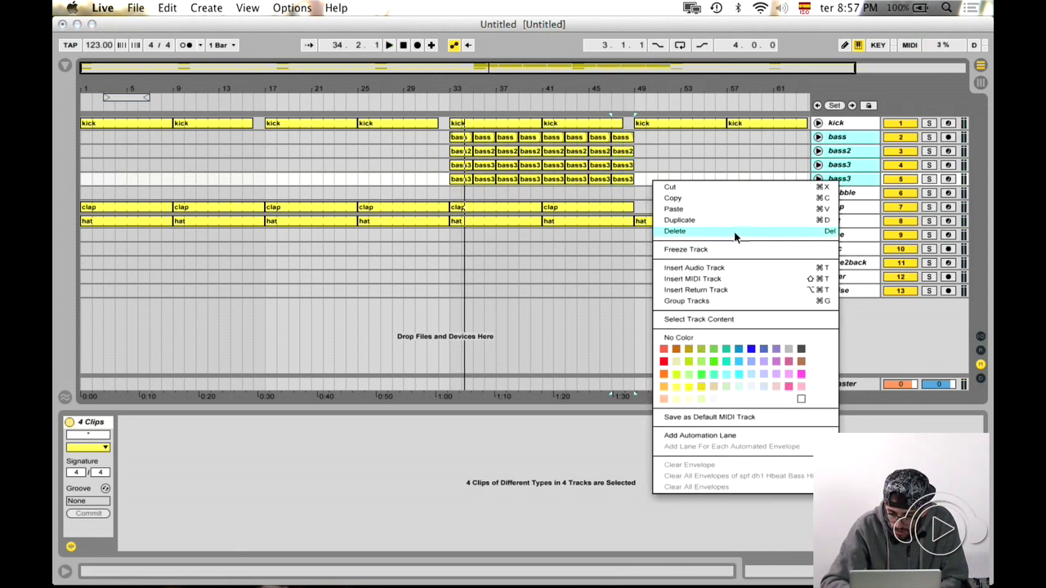
{"action": "left_click", "coordinate": [686, 301]}
{"action": "left_click", "coordinate": [817, 138]}
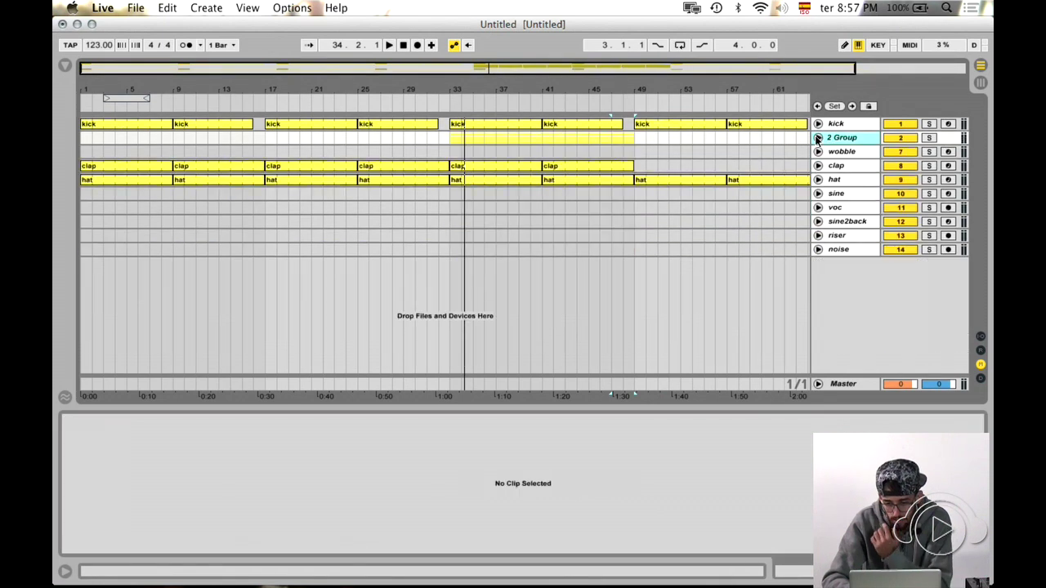
{"action": "left_click", "coordinate": [843, 139]}
{"action": "key", "text": "super+r"}
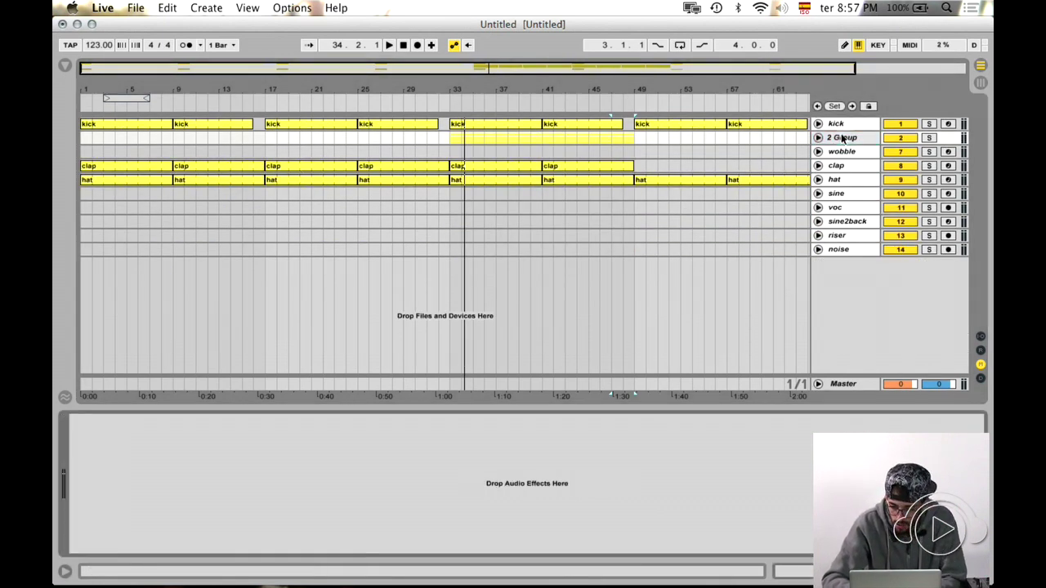
{"action": "type", "text": "bass"}
{"action": "key", "text": "Return"}
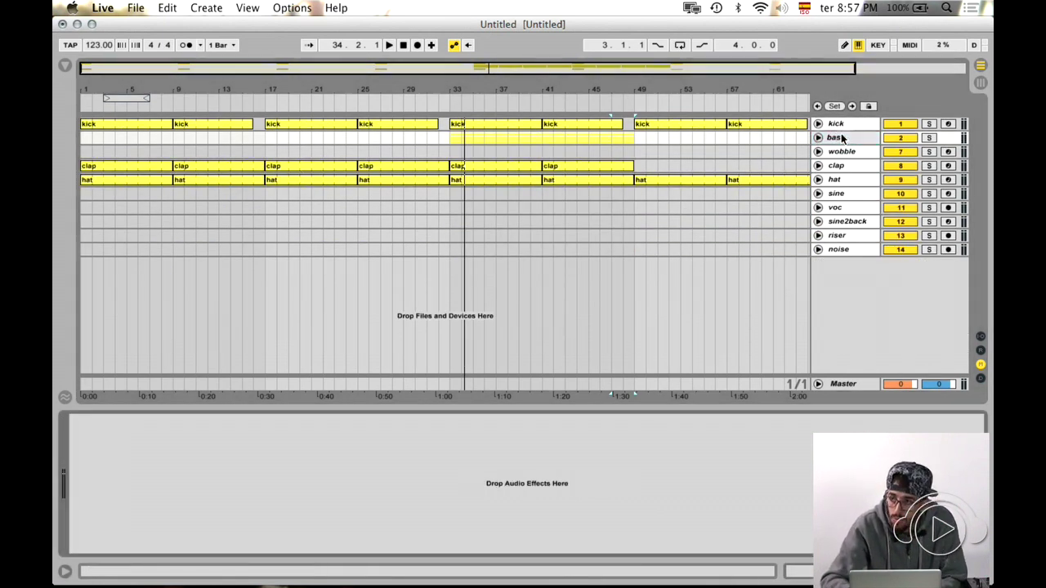
- Load the EQ Eight audio effect on the bass group track
{"action": "left_click", "coordinate": [66, 67]}
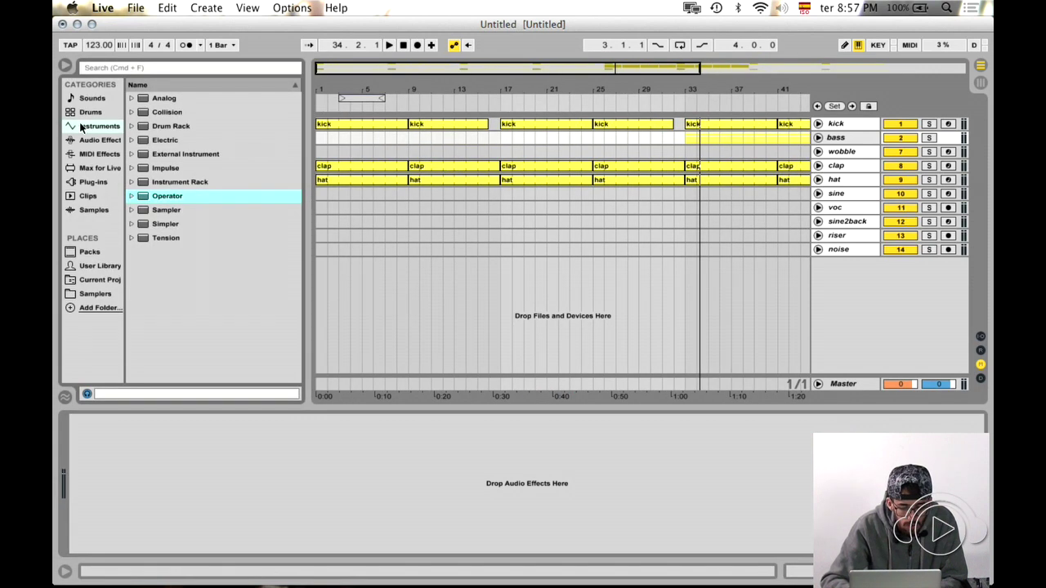
{"action": "left_click", "coordinate": [99, 141]}
{"action": "left_click", "coordinate": [164, 238]}
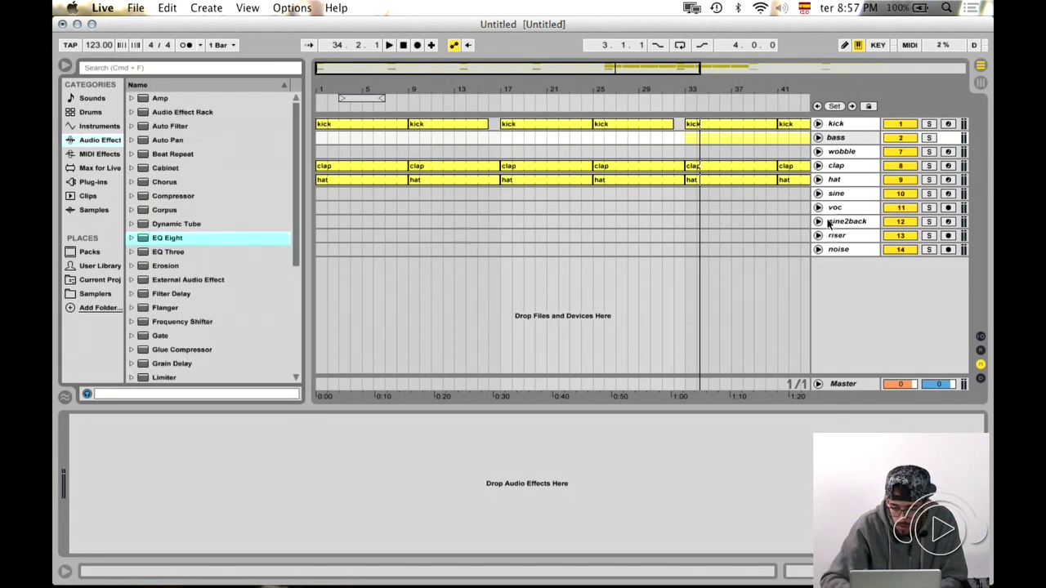
{"action": "left_click_drag", "start_coordinate": [840, 141], "coordinate": [839, 138]}
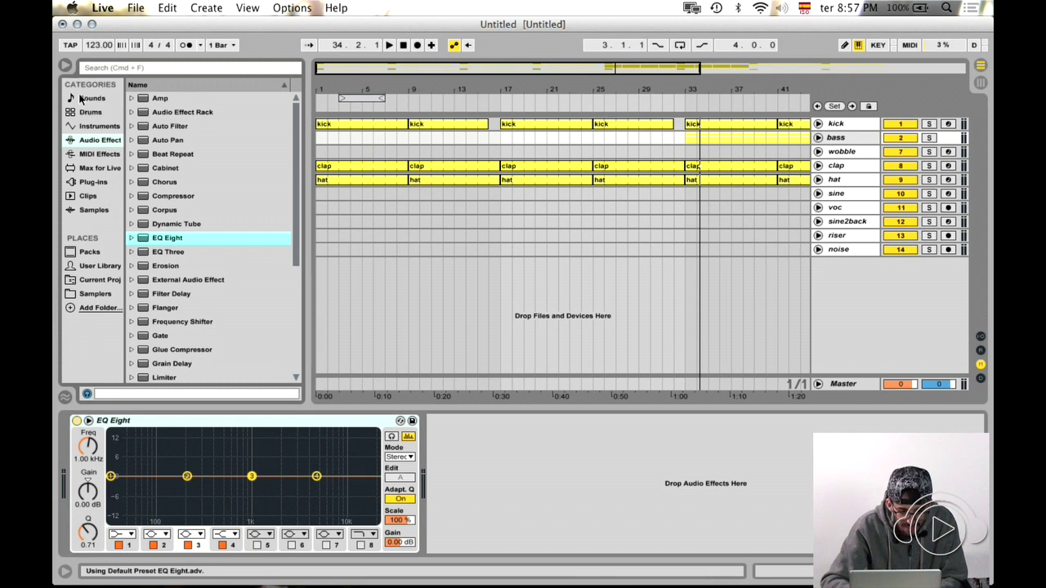
{"action": "left_click", "coordinate": [65, 67]}
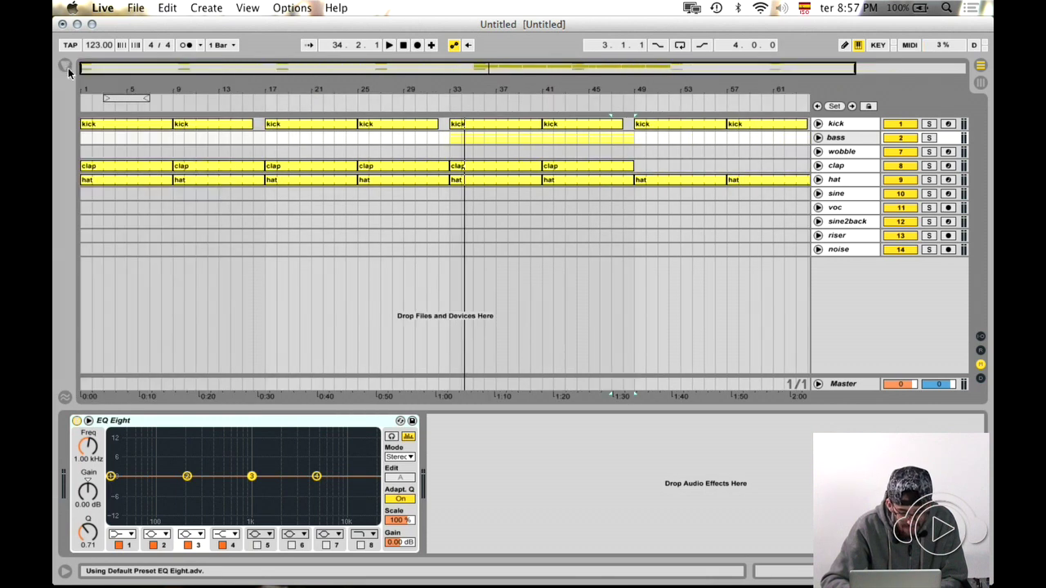
- Turn EQ Eight's band 1 on the bass group into a low-cut filter at about 48 Hz
{"action": "left_click", "coordinate": [115, 536]}
{"action": "left_click", "coordinate": [121, 452]}
{"action": "left_click_drag", "start_coordinate": [112, 488], "coordinate": [129, 490]}
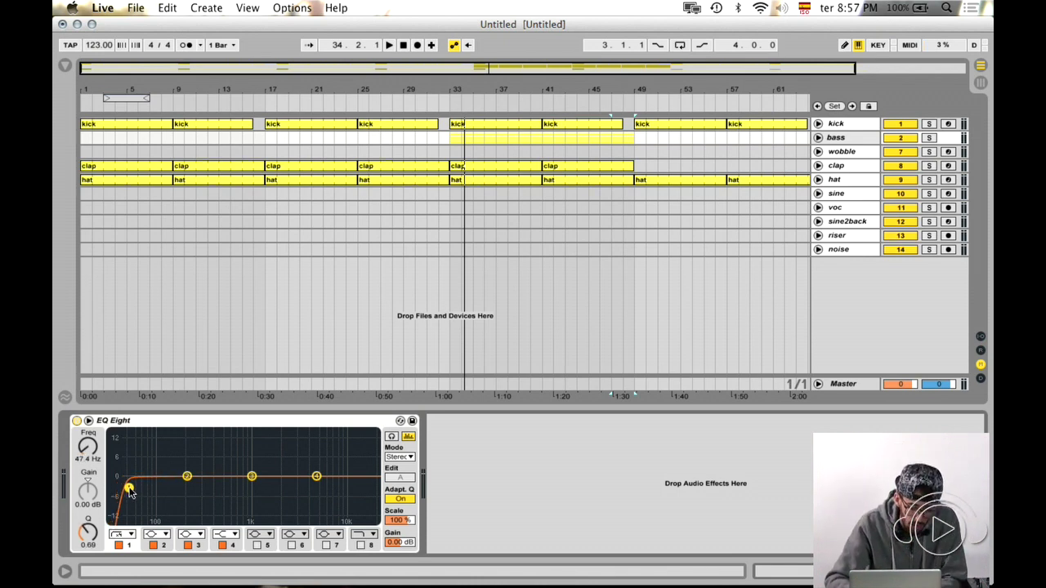
{"action": "left_click_drag", "start_coordinate": [129, 491], "coordinate": [130, 490]}
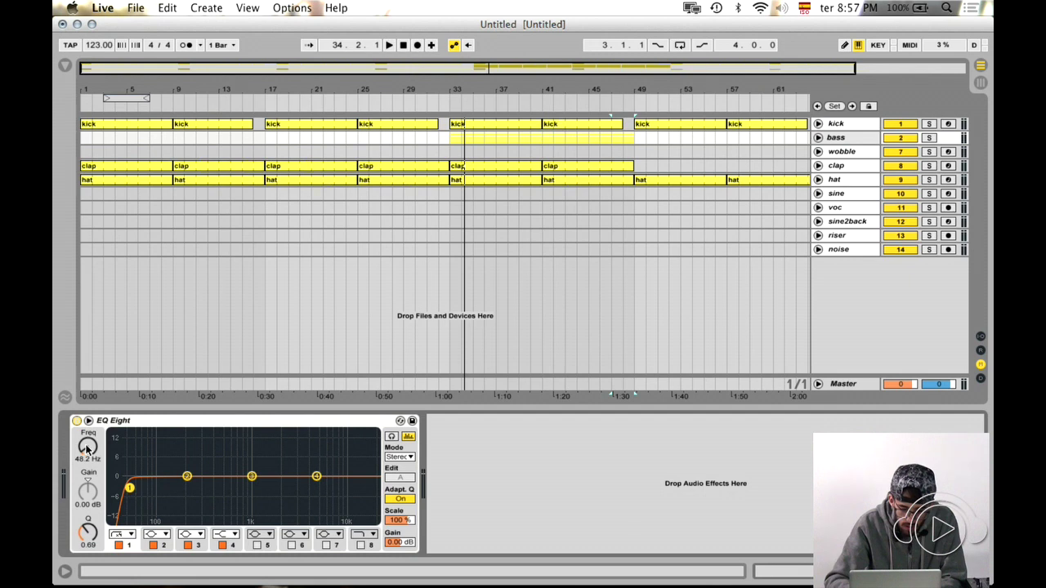
- Automate the kick's Low Cut to rise from about 126 Hz at bar 33 to 249 Hz at bar 48, then drop to 40 Hz
{"action": "left_click", "coordinate": [818, 123]}
{"action": "left_click", "coordinate": [846, 128]}
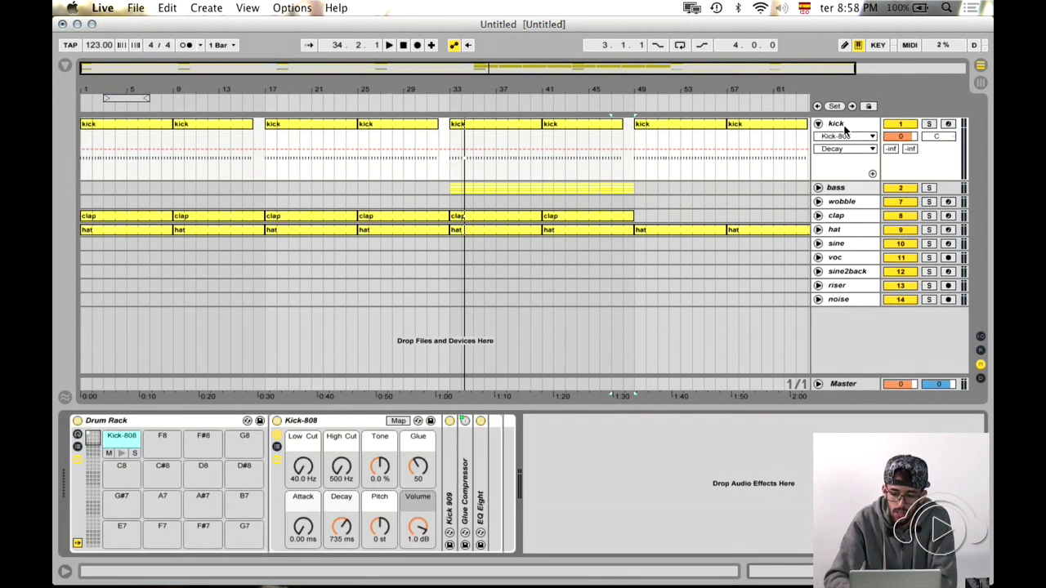
{"action": "left_click", "coordinate": [450, 139]}
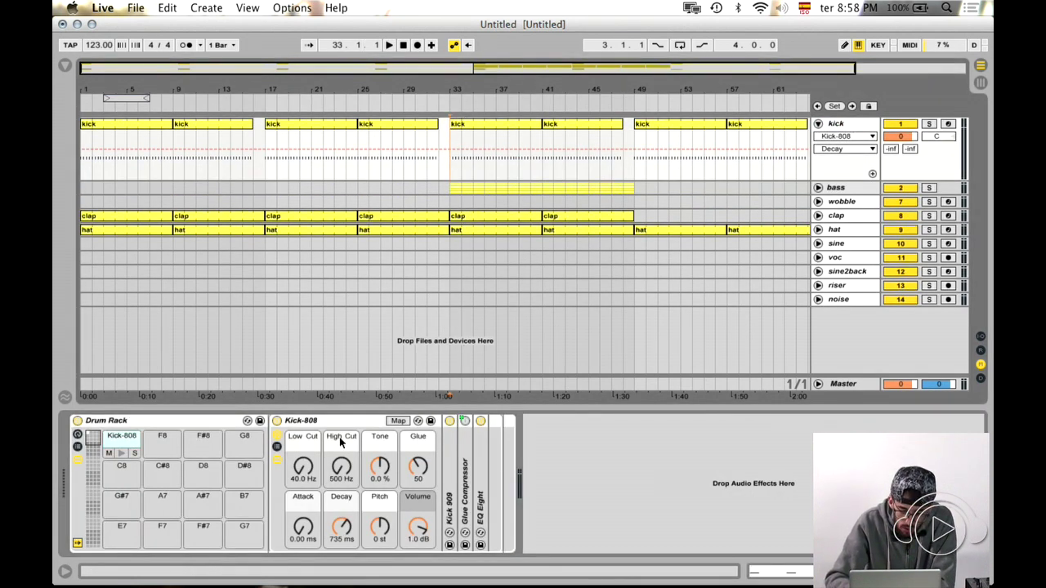
{"action": "left_click", "coordinate": [302, 467]}
{"action": "left_click_drag", "start_coordinate": [455, 161], "coordinate": [462, 160]}
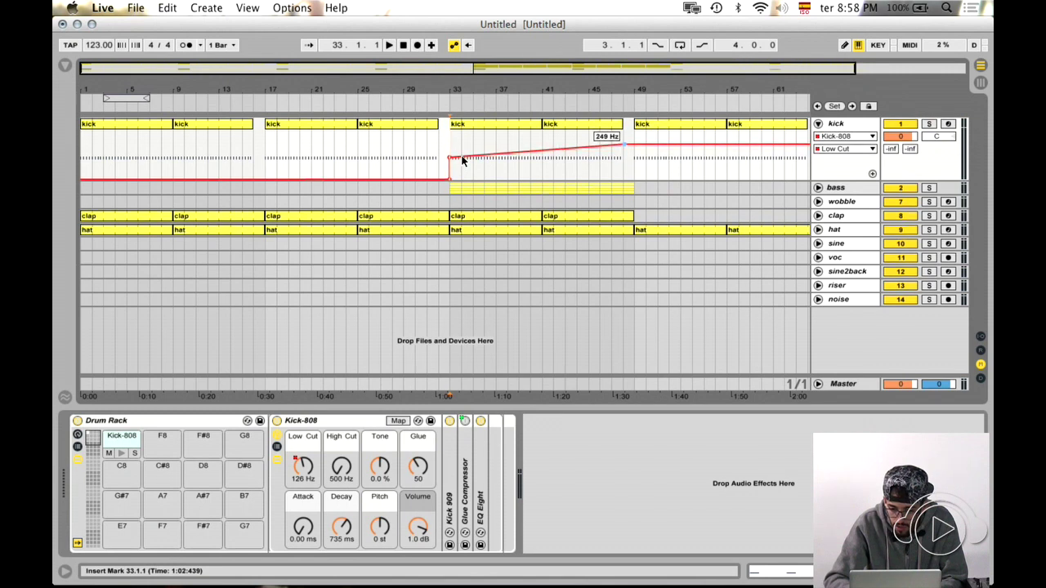
{"action": "left_click", "coordinate": [647, 145]}
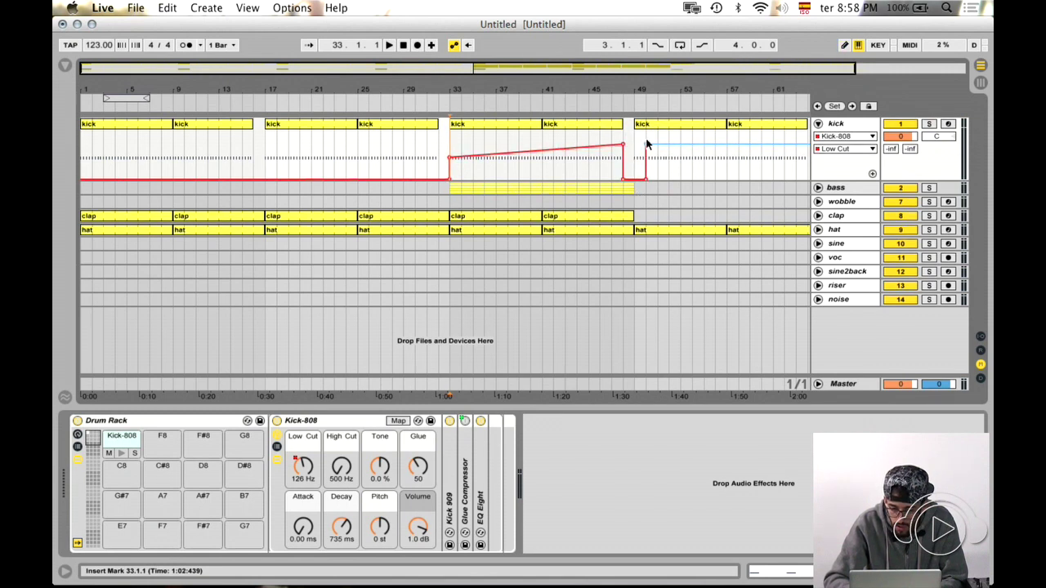
{"action": "left_click_drag", "start_coordinate": [624, 179], "coordinate": [628, 179]}
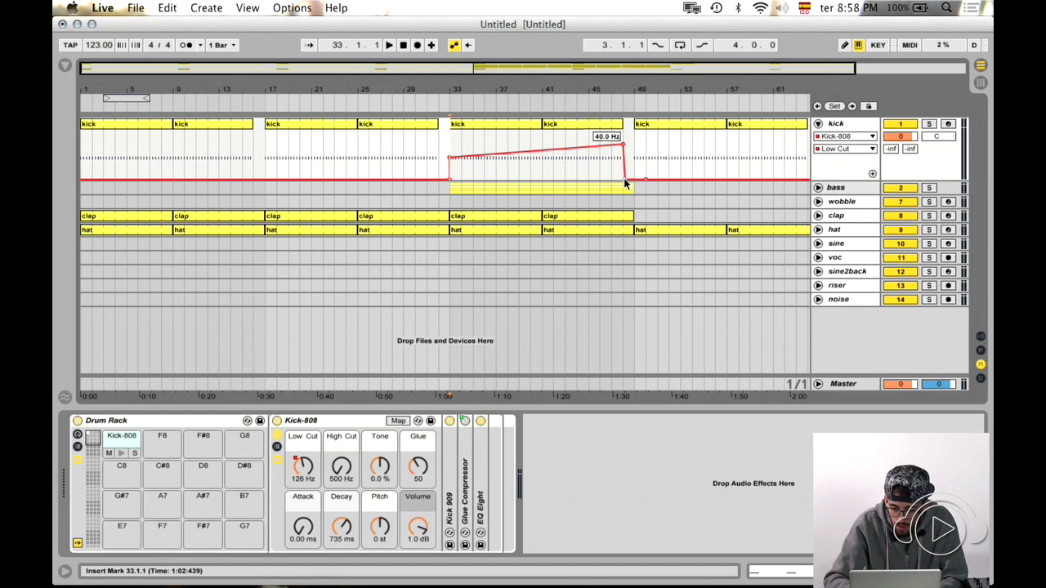
{"action": "left_click", "coordinate": [262, 161]}
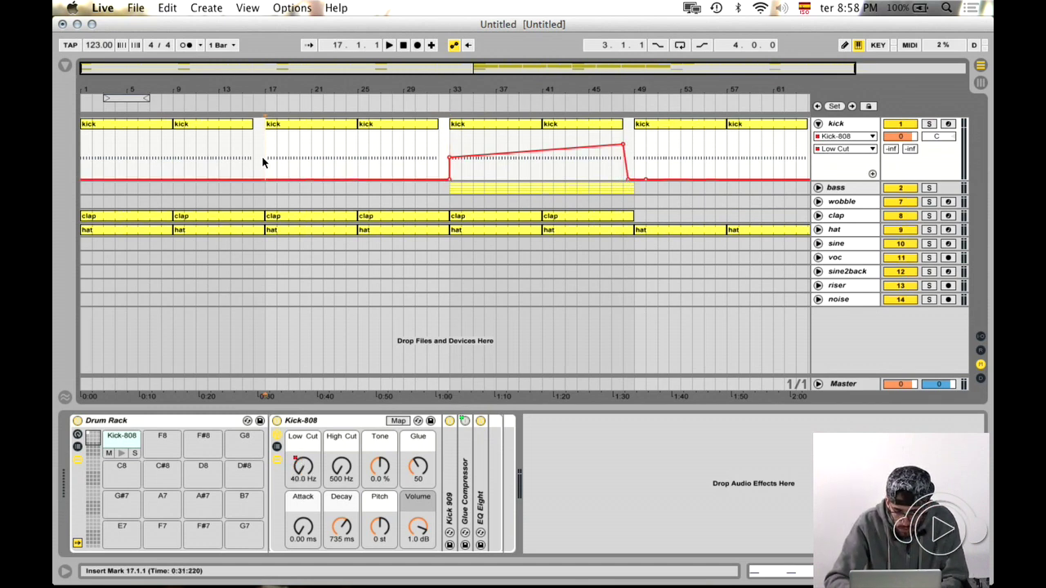
- Automate the bass group's EQ Eight band 1 frequency at about 226 Hz until around bar 47, falling to about 48 Hz at bar 49
{"action": "left_click", "coordinate": [836, 188]}
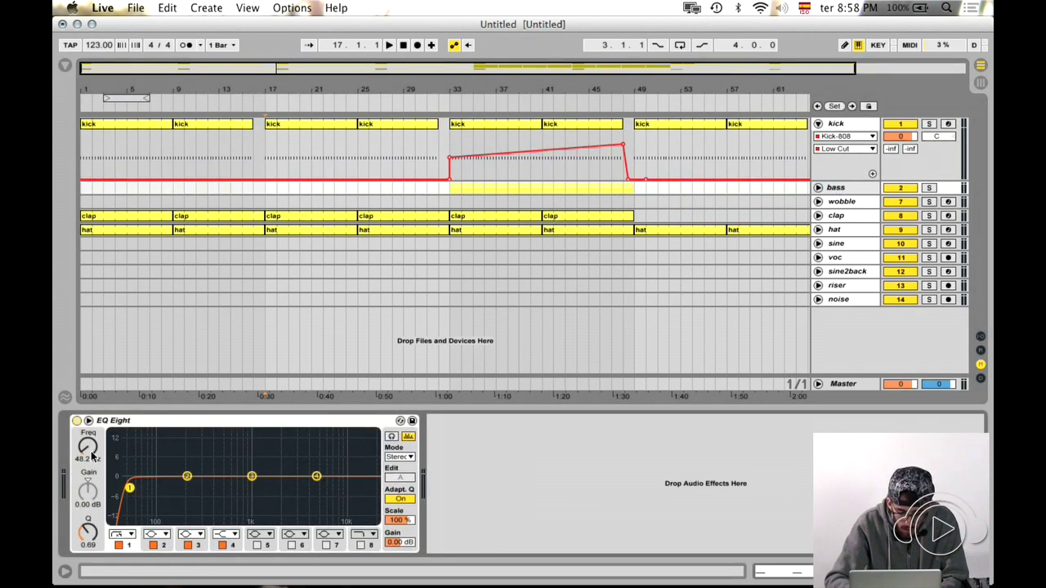
{"action": "left_click", "coordinate": [818, 188]}
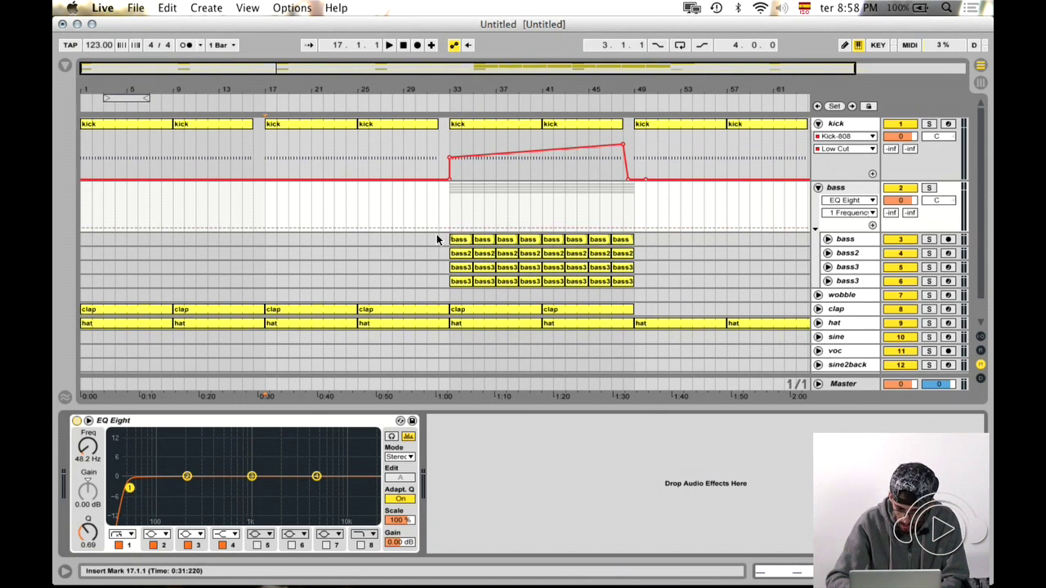
{"action": "key", "text": "super+b"}
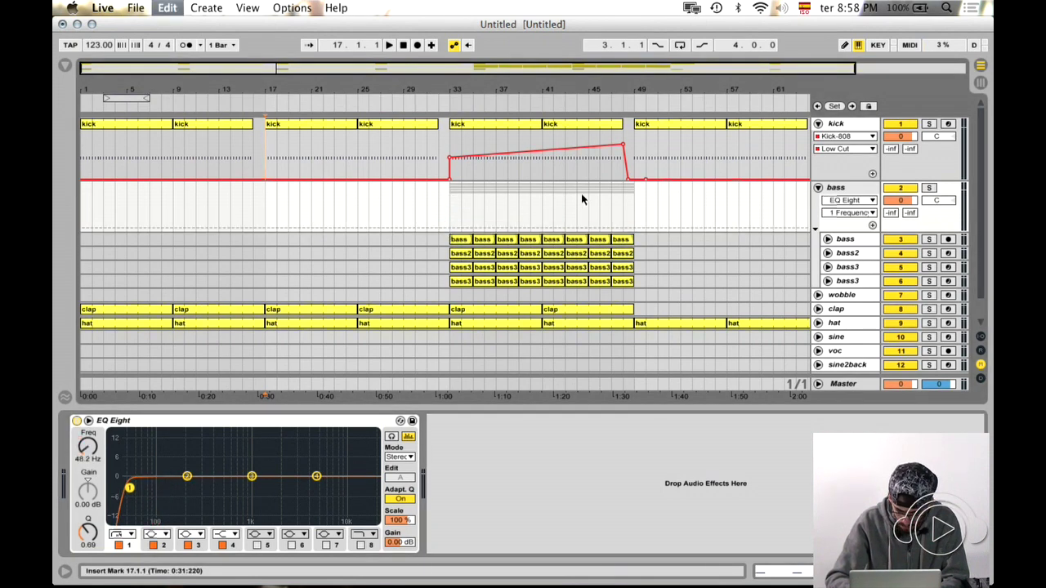
{"action": "key", "text": "super+b"}
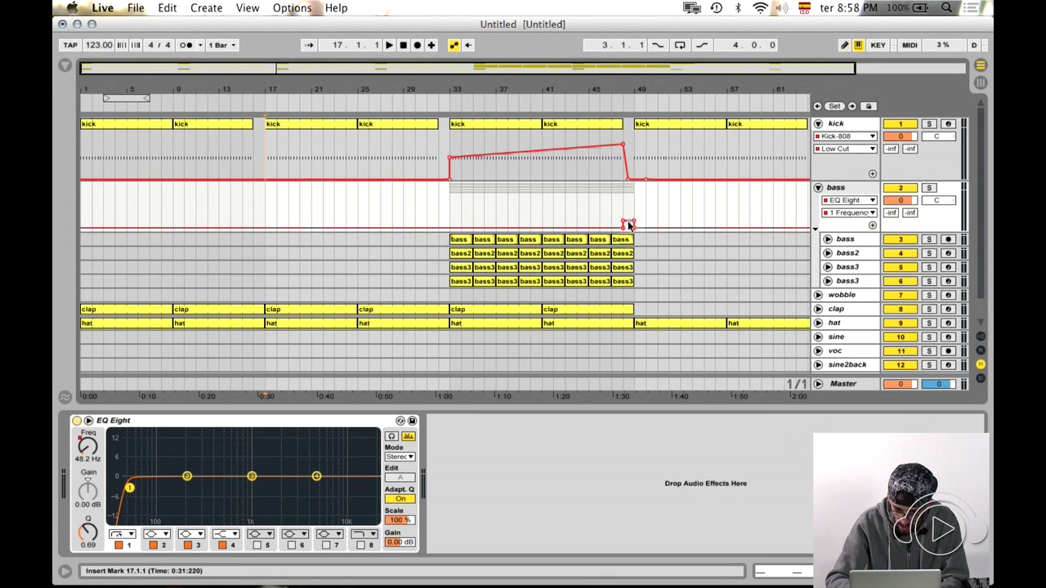
{"action": "left_click_drag", "start_coordinate": [621, 227], "coordinate": [634, 218]}
{"action": "mouse_move", "coordinate": [624, 222]}
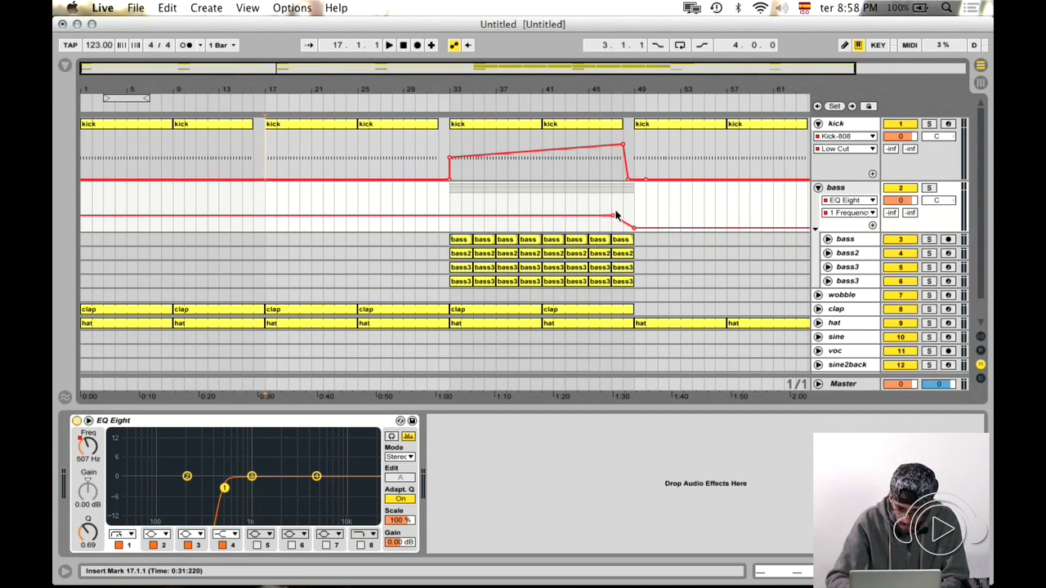
{"action": "left_click_drag", "start_coordinate": [613, 217], "coordinate": [613, 221]}
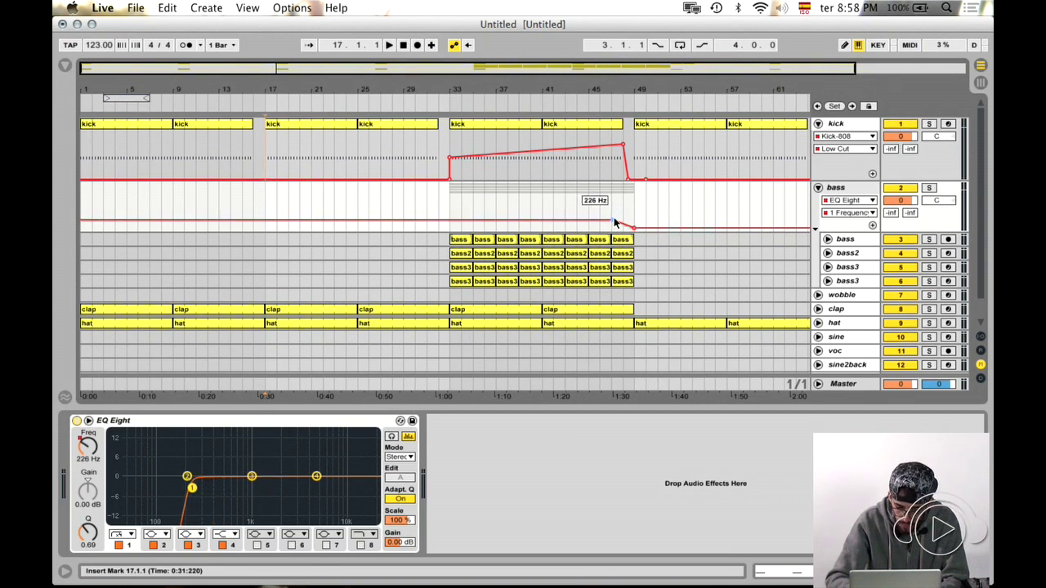
- Play the arrangement from bar 31 to check the filtered bass section, and fold the kick and bass group tracks
{"action": "left_click", "coordinate": [423, 198]}
{"action": "key", "text": "space"}
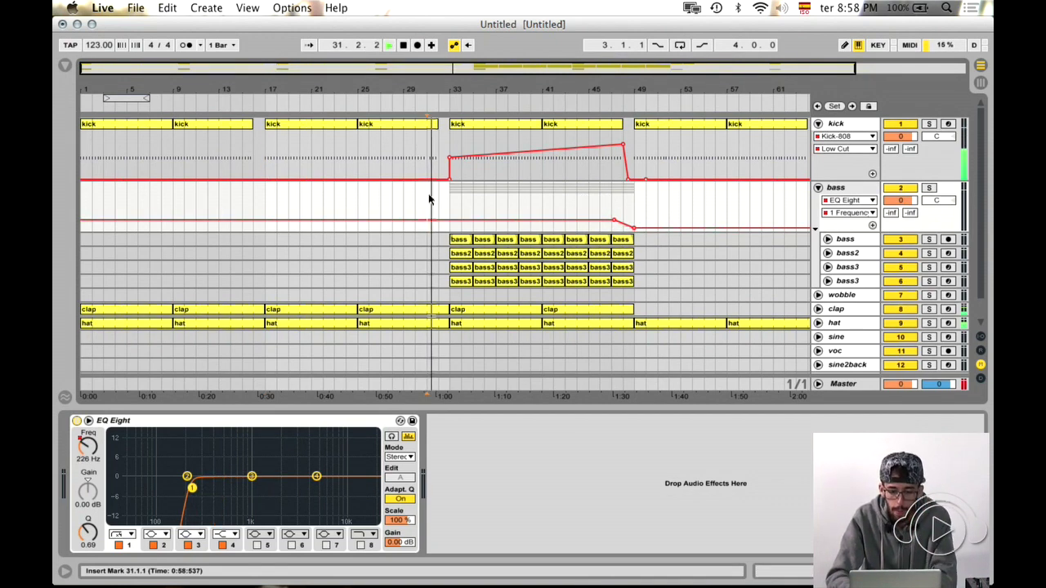
{"action": "left_click", "coordinate": [817, 123]}
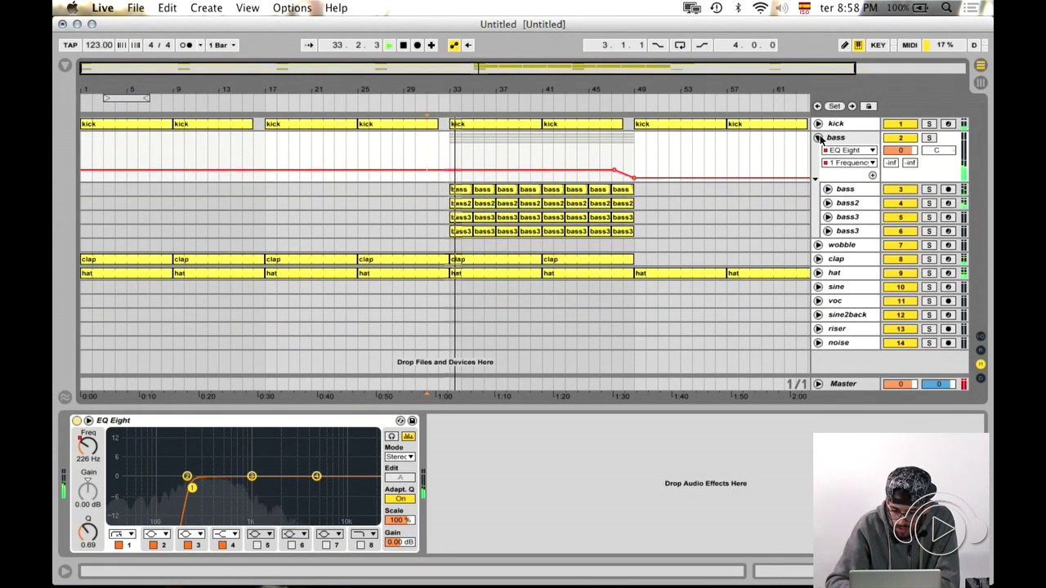
{"action": "left_click", "coordinate": [819, 137]}
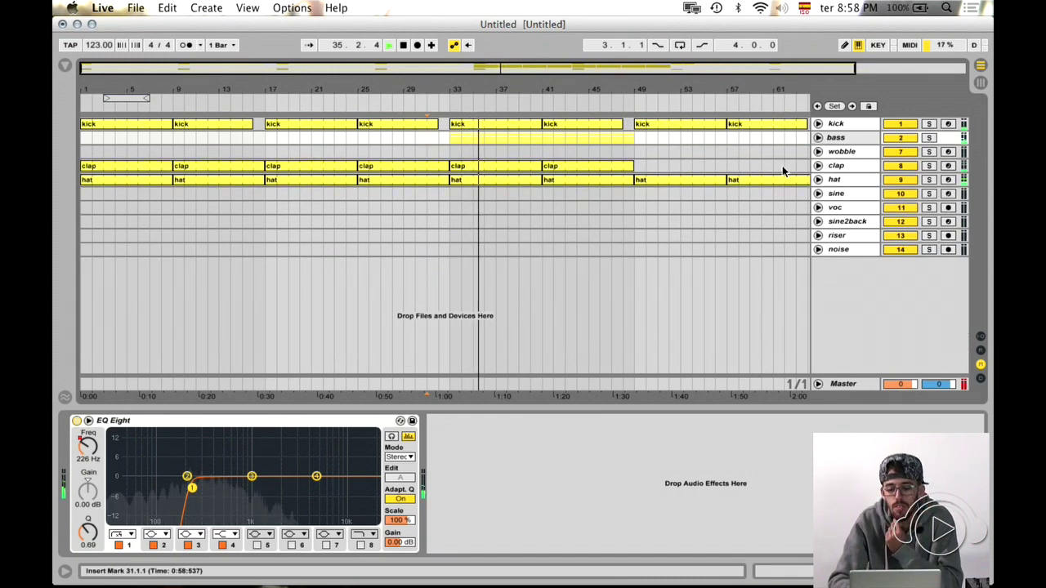
{"action": "left_click", "coordinate": [819, 137]}
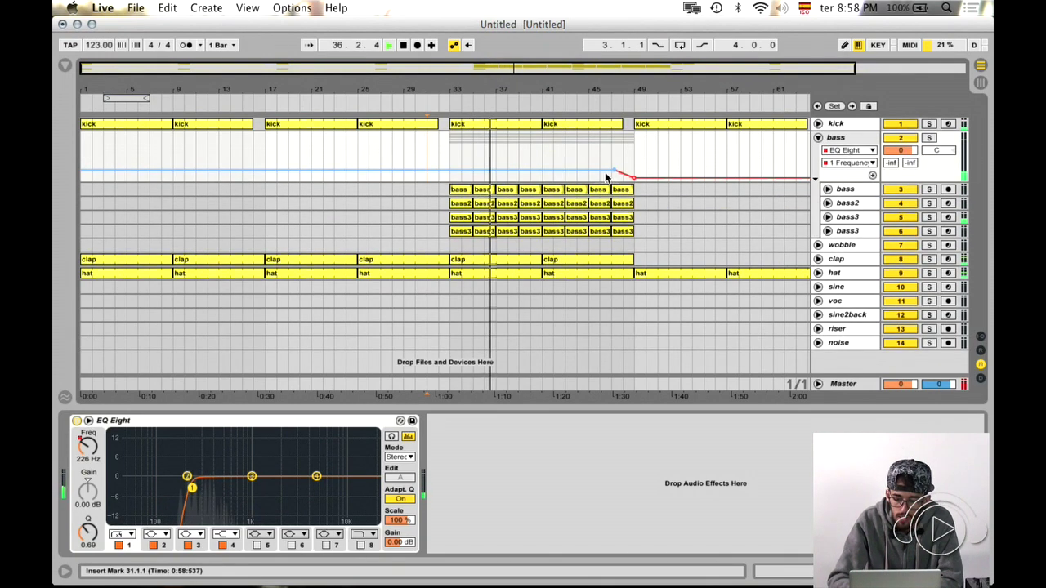
{"action": "left_click_drag", "start_coordinate": [614, 170], "coordinate": [611, 174]}
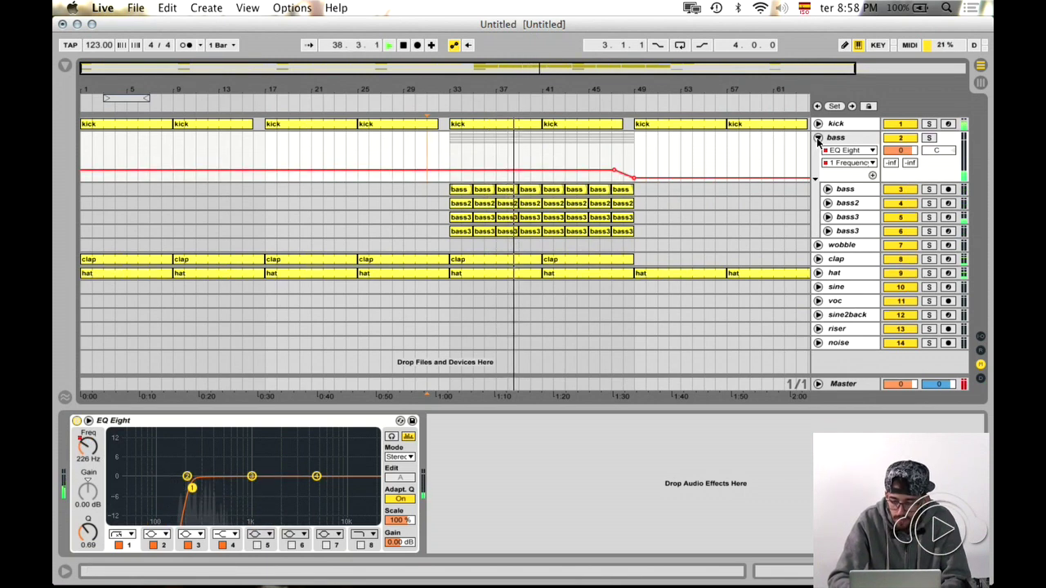
{"action": "left_click", "coordinate": [817, 137]}
- Place a two-bar wobble clip at bar 49 on the wobble track
{"action": "left_click", "coordinate": [835, 151]}
{"action": "left_click", "coordinate": [633, 152]}
{"action": "key", "text": "super+shift+m"}
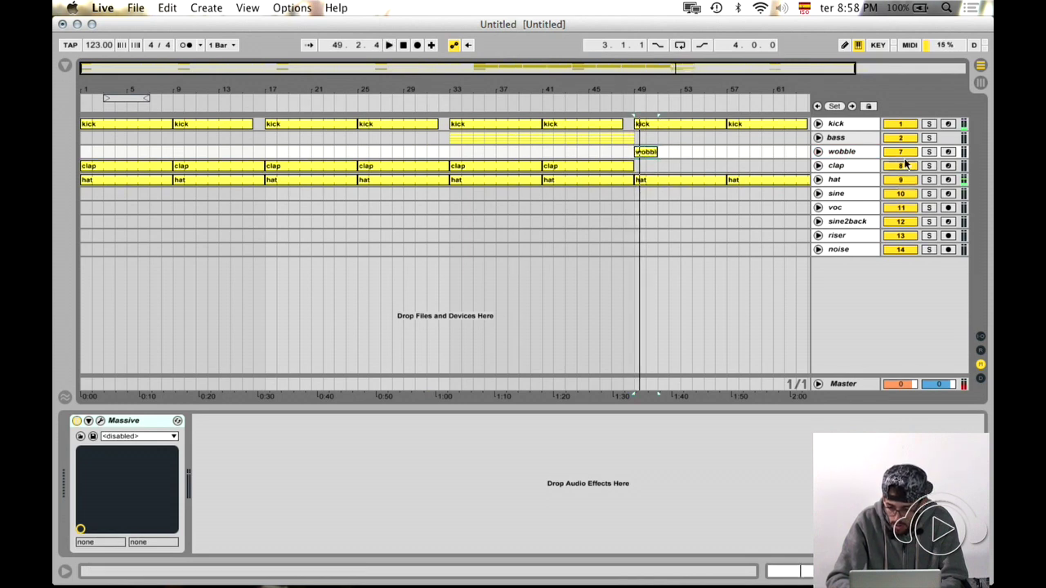
- Stop playback and duplicate the eight-bar clap clip twice so the clap track continues from bar 49 to bar 65
{"action": "double_click", "coordinate": [651, 153]}
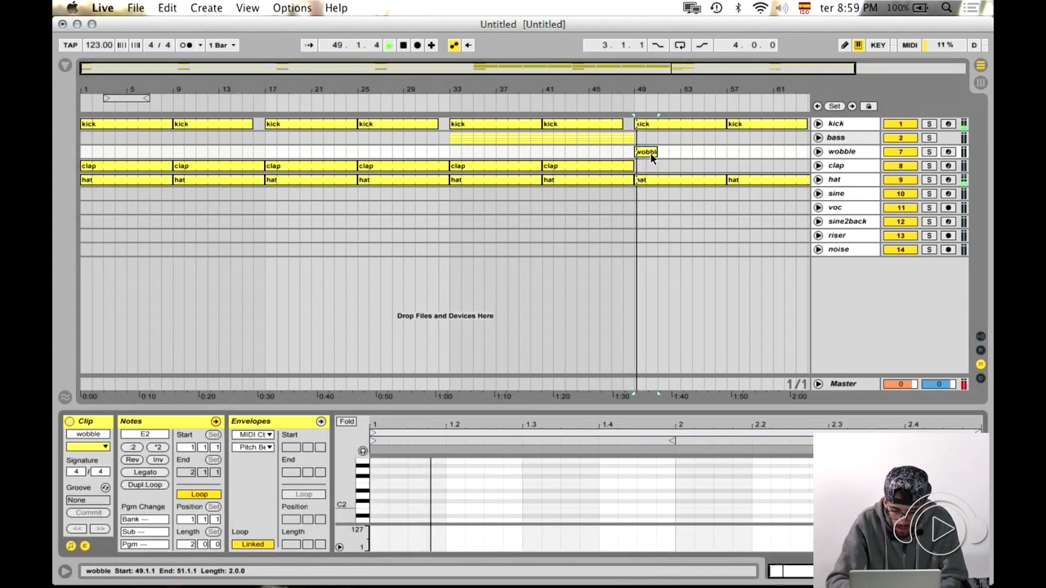
{"action": "key", "text": "space"}
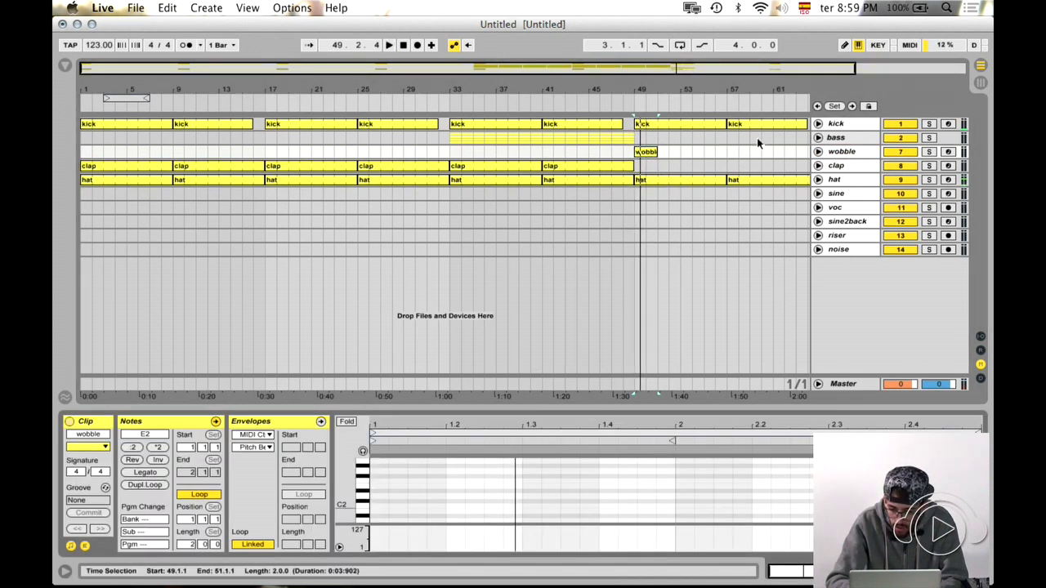
{"action": "left_click", "coordinate": [838, 164]}
{"action": "left_click", "coordinate": [630, 165]}
{"action": "key", "text": "super+d"}
{"action": "key", "text": "super+d"}
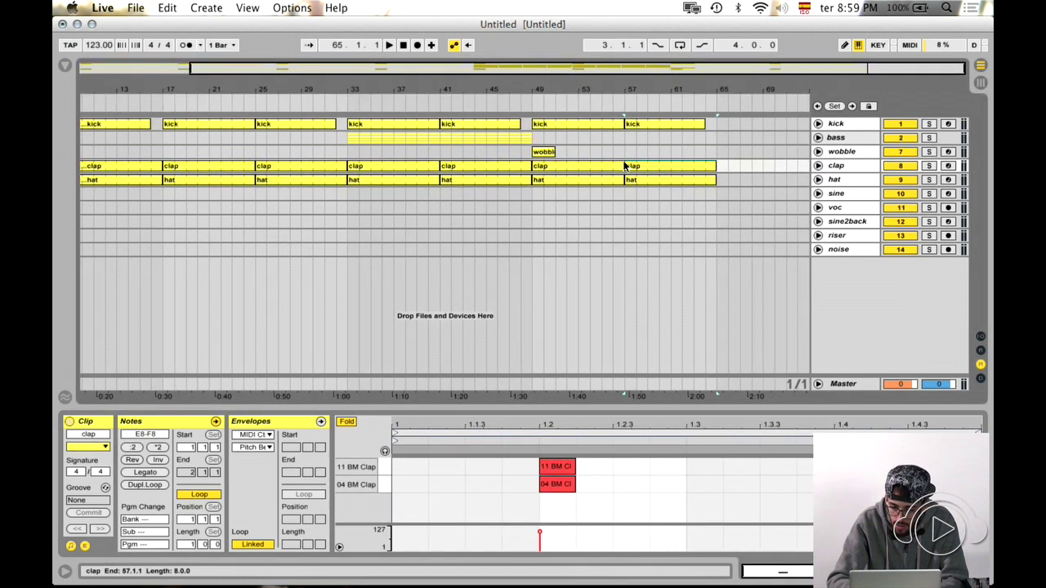
- Delete the two hat clips at bars 49 and 57
{"action": "left_click", "coordinate": [573, 179]}
{"action": "key", "text": "Delete"}
{"action": "left_click", "coordinate": [668, 180]}
{"action": "key", "text": "Delete"}
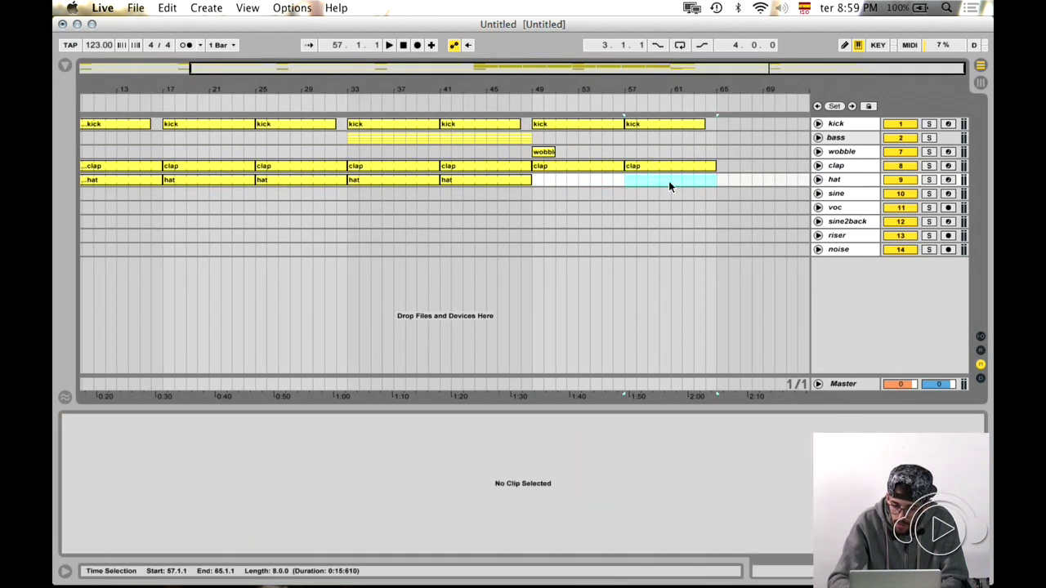
- Duplicate the bass group's two-bar clips repeatedly to fill bars 49 to 65, and fold the bass group track
{"action": "scroll", "coordinate": [668, 180], "scroll_direction": "left", "scroll_amount": 3}
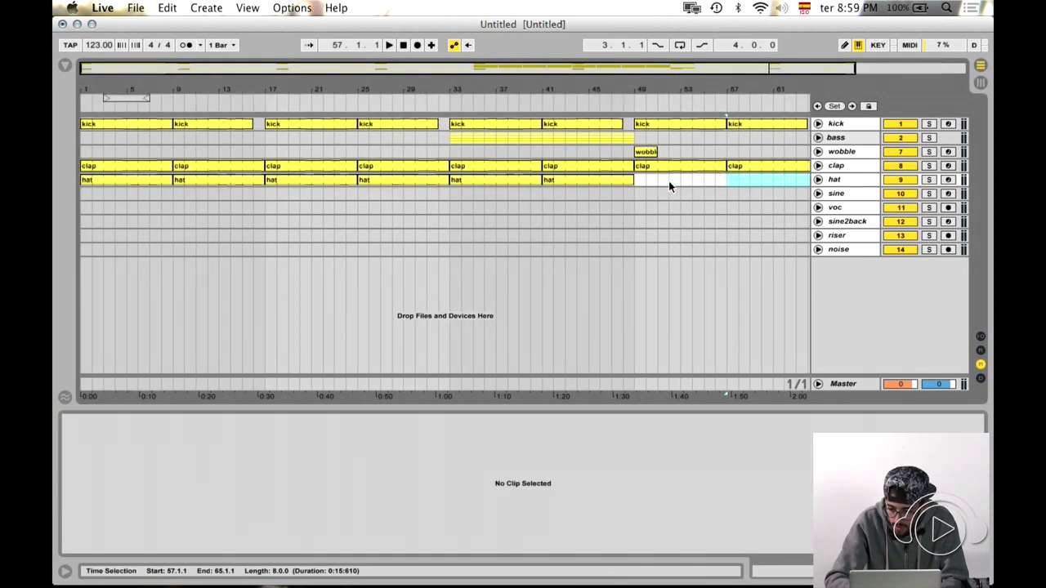
{"action": "left_click", "coordinate": [818, 137]}
{"action": "left_click_drag", "start_coordinate": [636, 139], "coordinate": [640, 141]}
{"action": "key", "text": "super+d"}
{"action": "key", "text": "super+d"}
{"action": "key", "text": "super+d"}
{"action": "left_click", "coordinate": [818, 137]}
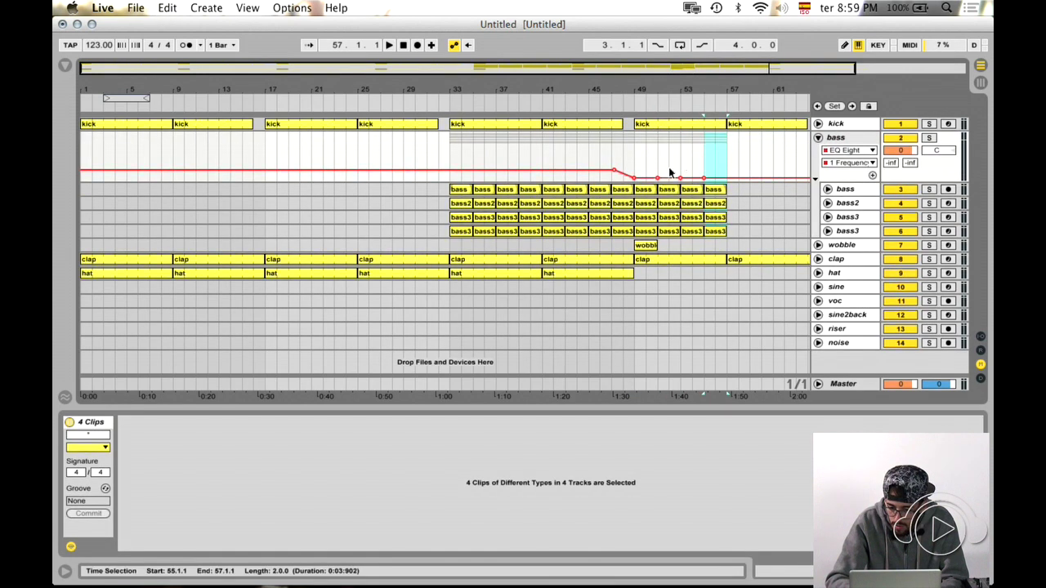
{"action": "key", "text": "super+d"}
{"action": "key", "text": "super+d"}
{"action": "key", "text": "super+d"}
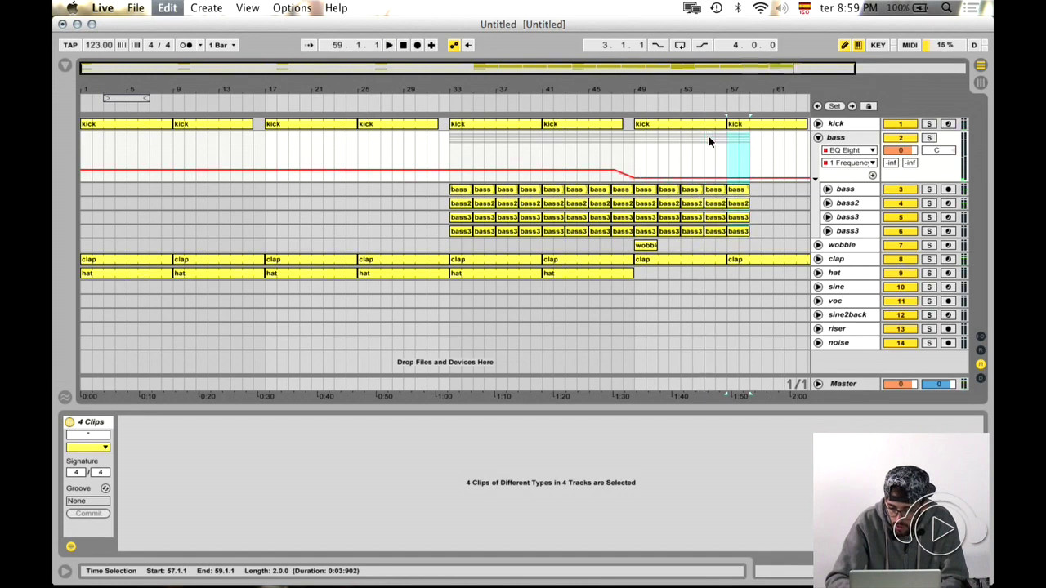
{"action": "key", "text": "super+d"}
{"action": "key", "text": "Left"}
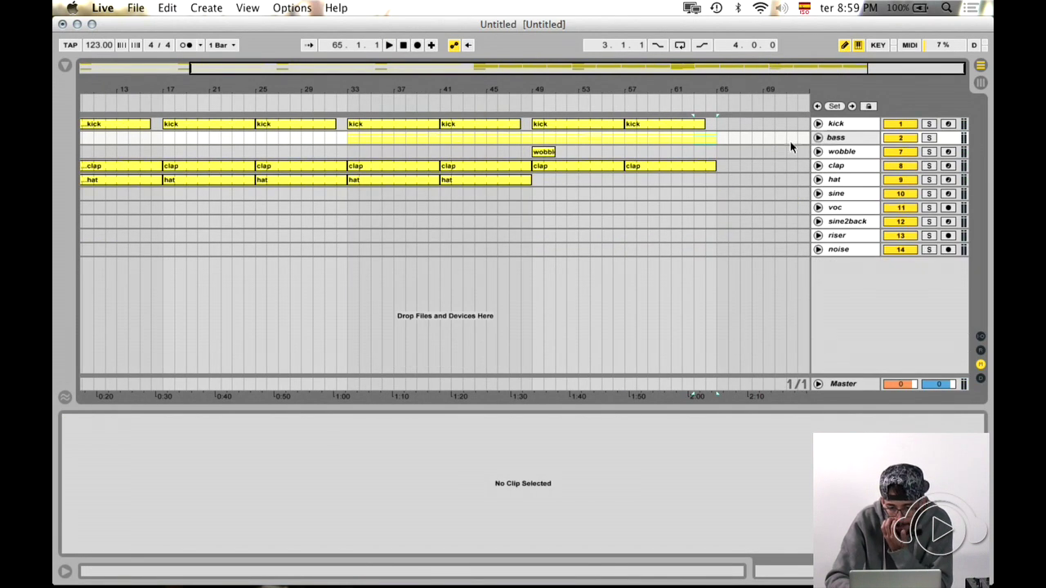
- Place two consecutive eight-bar vocal clips on the voc track, covering bars 33 to 49
{"action": "scroll", "coordinate": [719, 196], "scroll_direction": "left", "scroll_amount": 5}
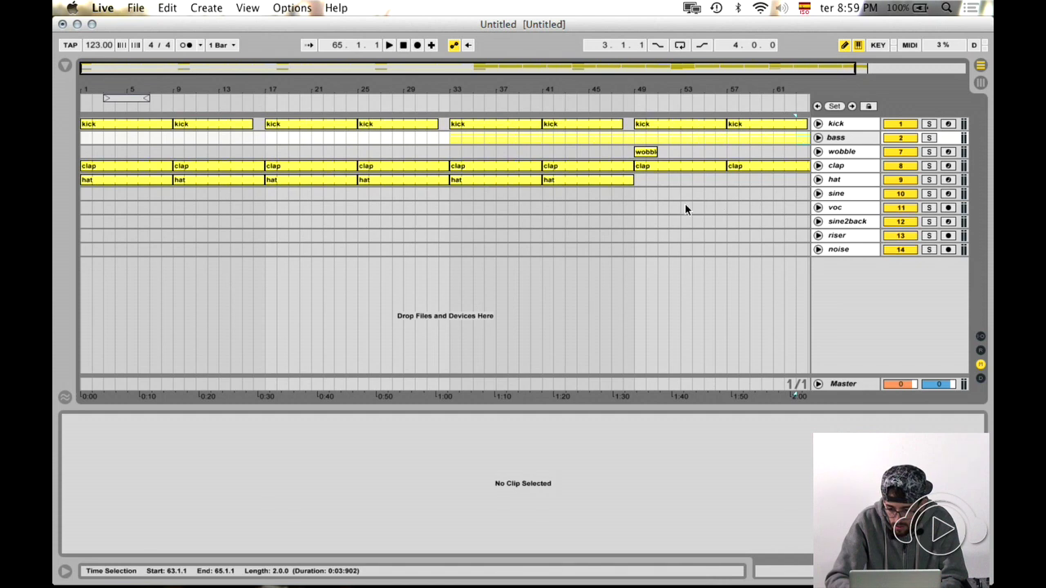
{"action": "left_click", "coordinate": [700, 206]}
{"action": "left_click", "coordinate": [451, 208]}
{"action": "key", "text": "super+v"}
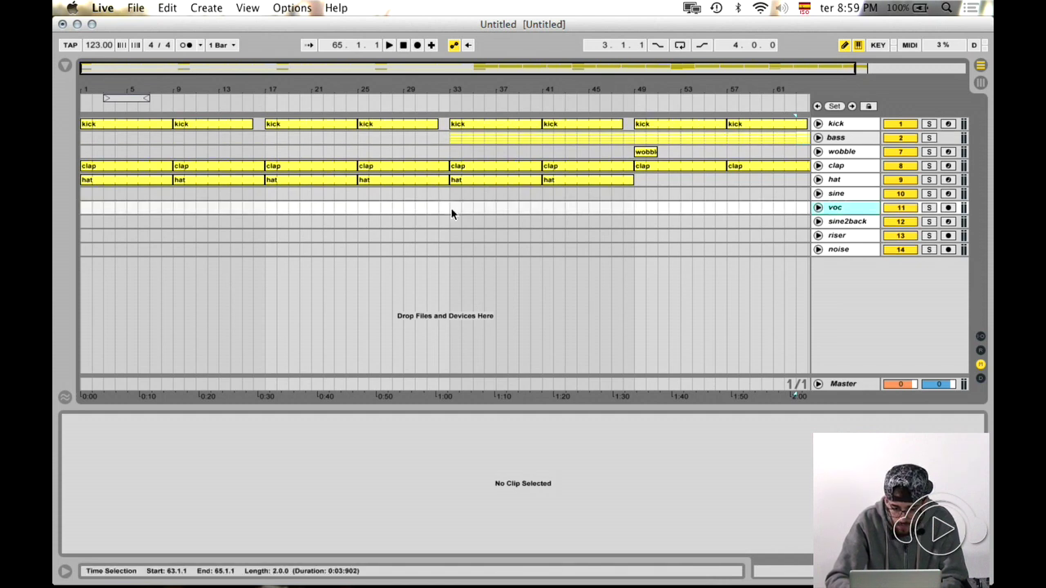
{"action": "left_click_drag", "start_coordinate": [460, 209], "coordinate": [542, 211]}
{"action": "key", "text": "super+d"}
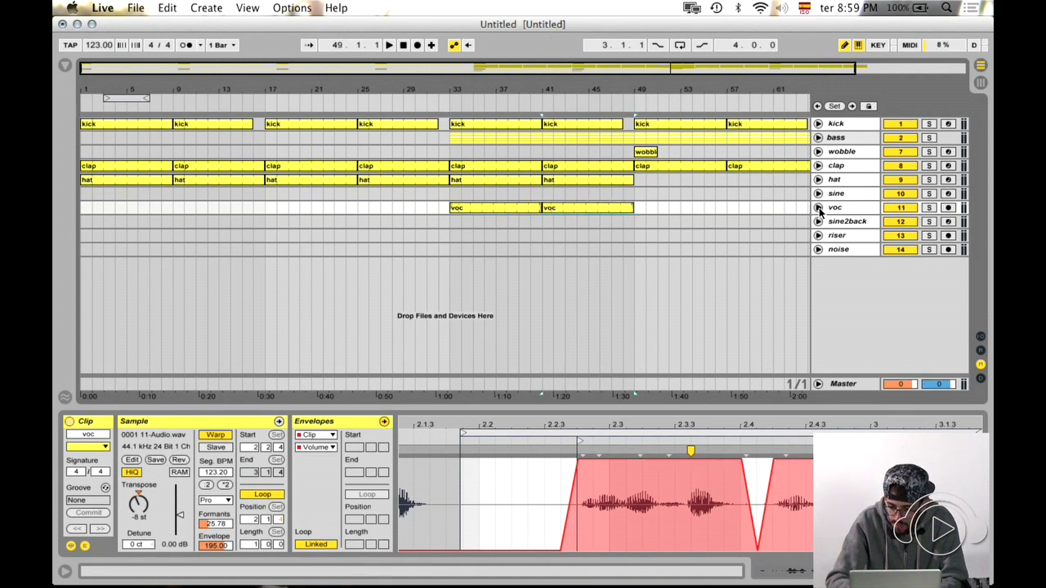
- Automate the voc track's volume to rise from near silence at bar 33 to -1.6 dB at bar 49, and fold the track
{"action": "left_click", "coordinate": [818, 209]}
{"action": "left_click", "coordinate": [842, 235]}
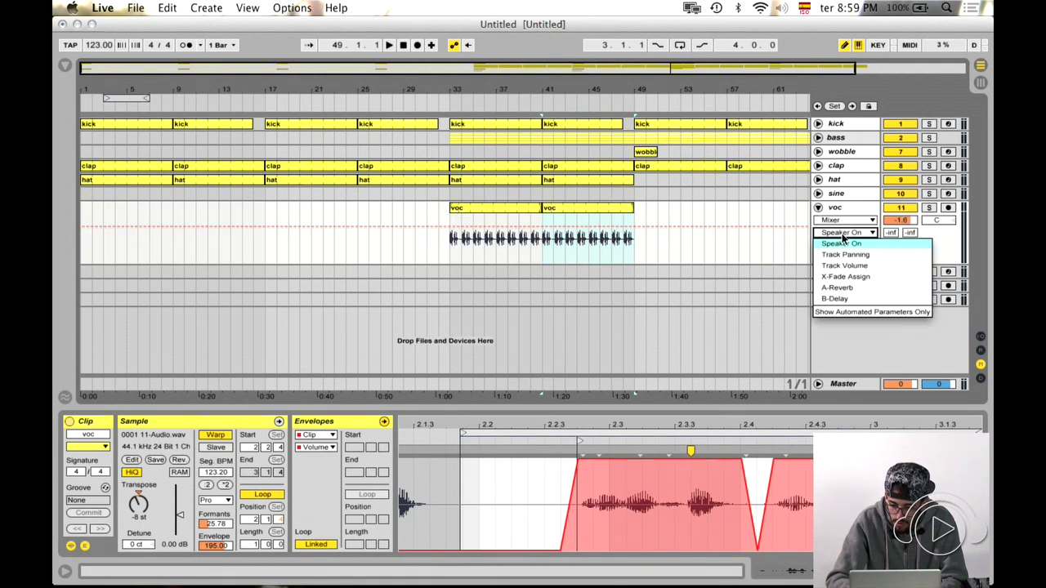
{"action": "left_click", "coordinate": [851, 269]}
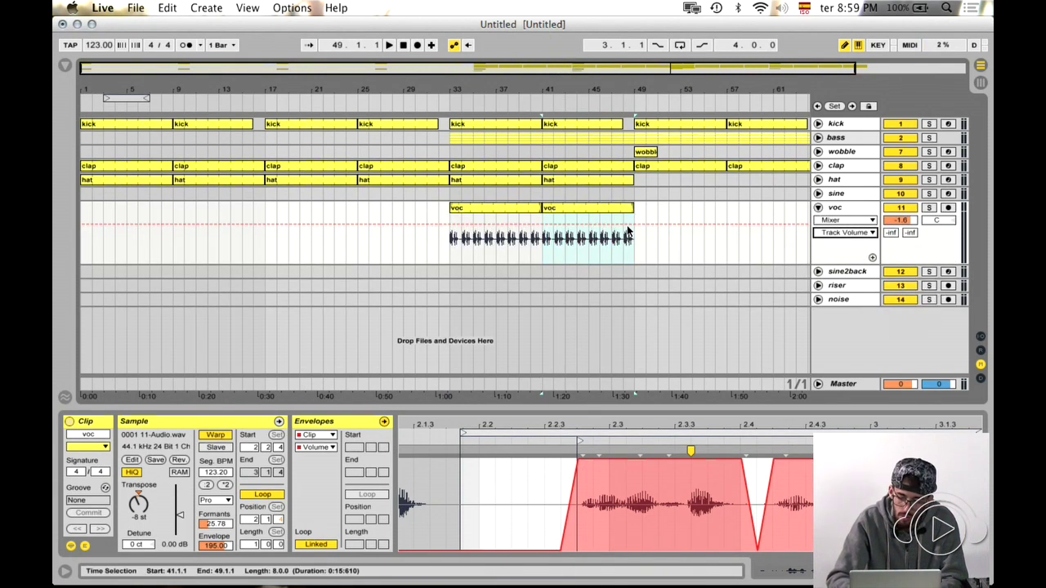
{"action": "left_click", "coordinate": [632, 223]}
{"action": "left_click_drag", "start_coordinate": [447, 224], "coordinate": [450, 262]}
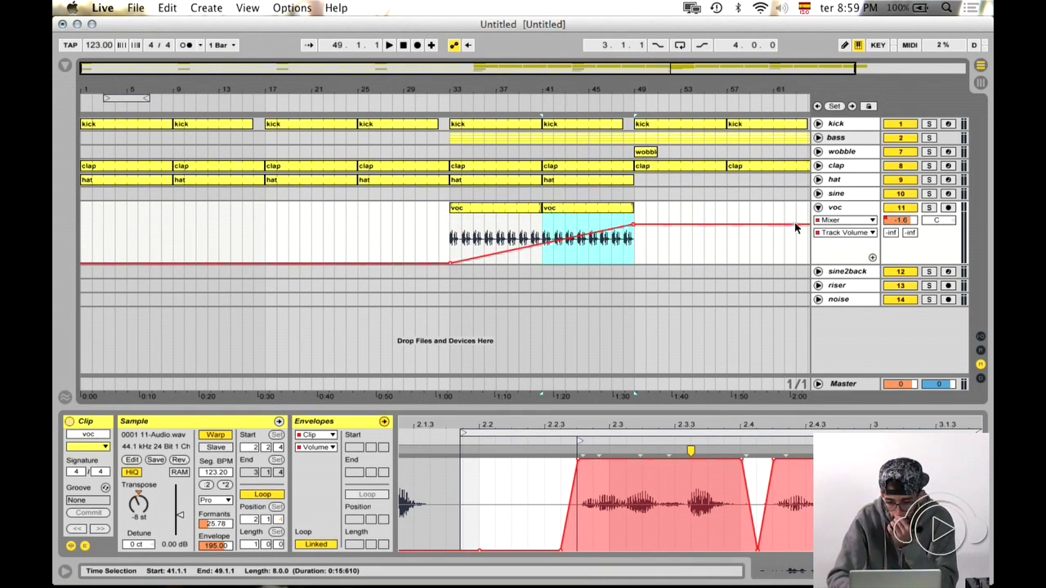
{"action": "left_click", "coordinate": [818, 207]}
- Place a four-bar riser clip at bar 29 on the riser track and unfold the track
{"action": "left_click", "coordinate": [837, 235]}
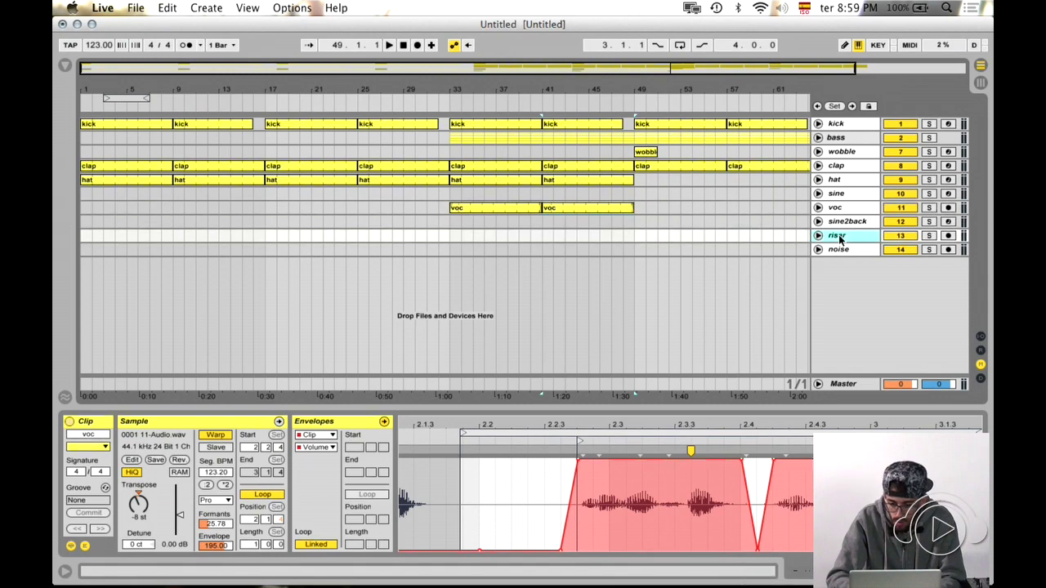
{"action": "left_click_drag", "start_coordinate": [358, 238], "coordinate": [403, 241]}
{"action": "key", "text": "super+v"}
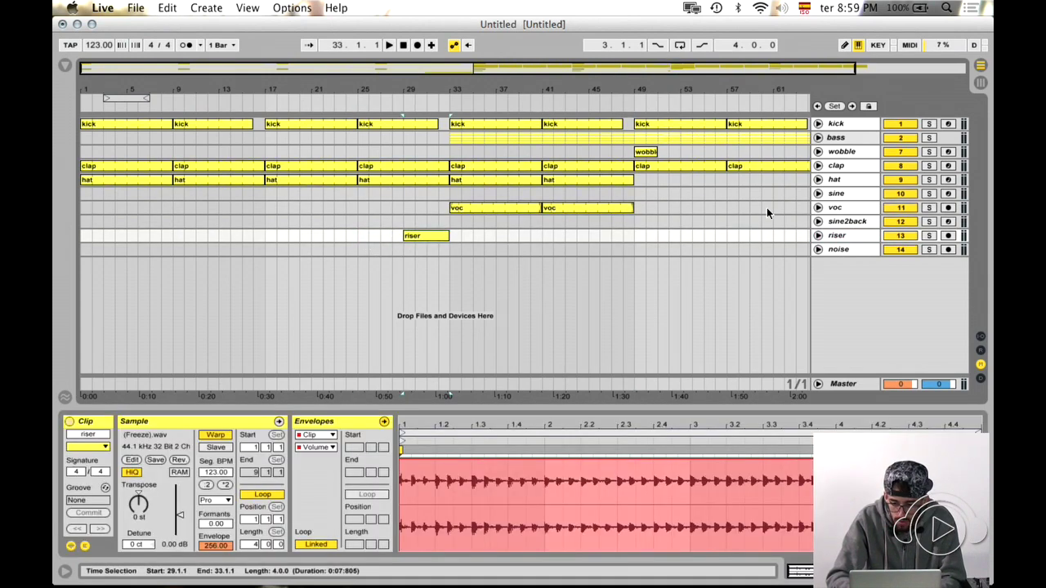
{"action": "left_click", "coordinate": [818, 235]}
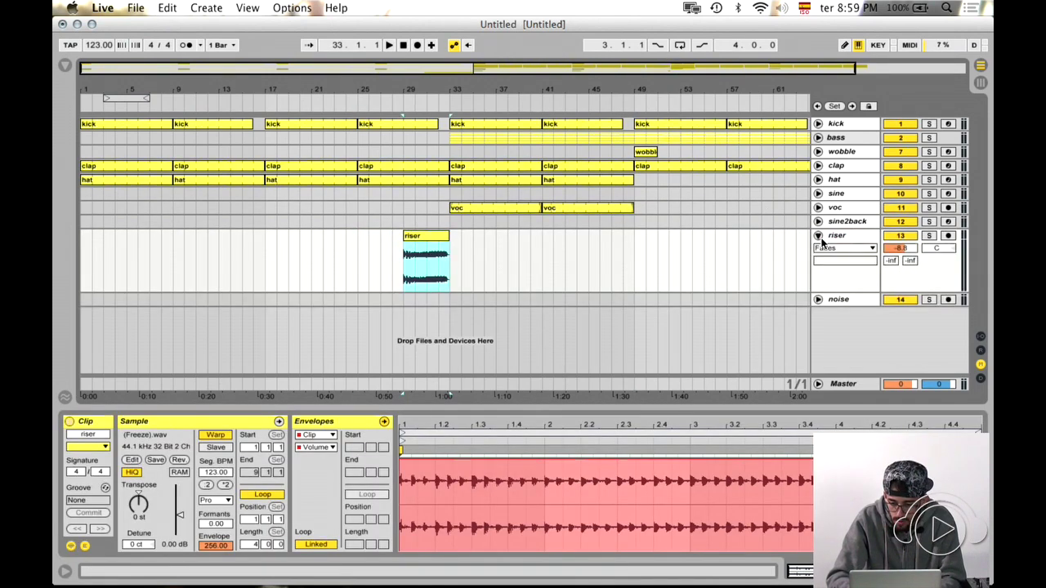
- Show the return tracks and set the A Reverb's decay time to 5.41 s and its diffuse level to 2.4 dB
{"action": "left_click", "coordinate": [981, 350]}
{"action": "left_click", "coordinate": [849, 357]}
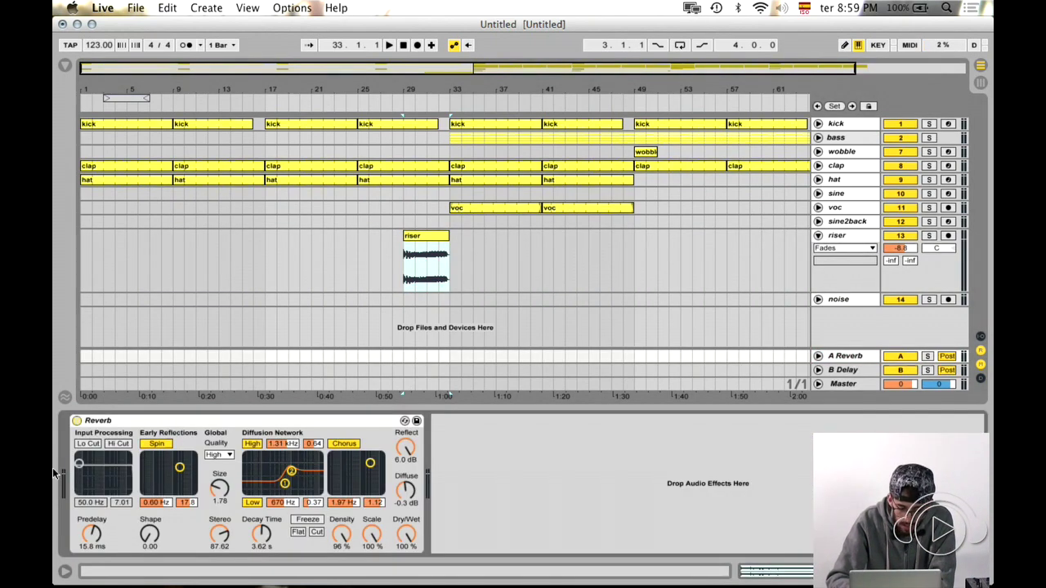
{"action": "left_click", "coordinate": [844, 357]}
{"action": "left_click", "coordinate": [846, 372]}
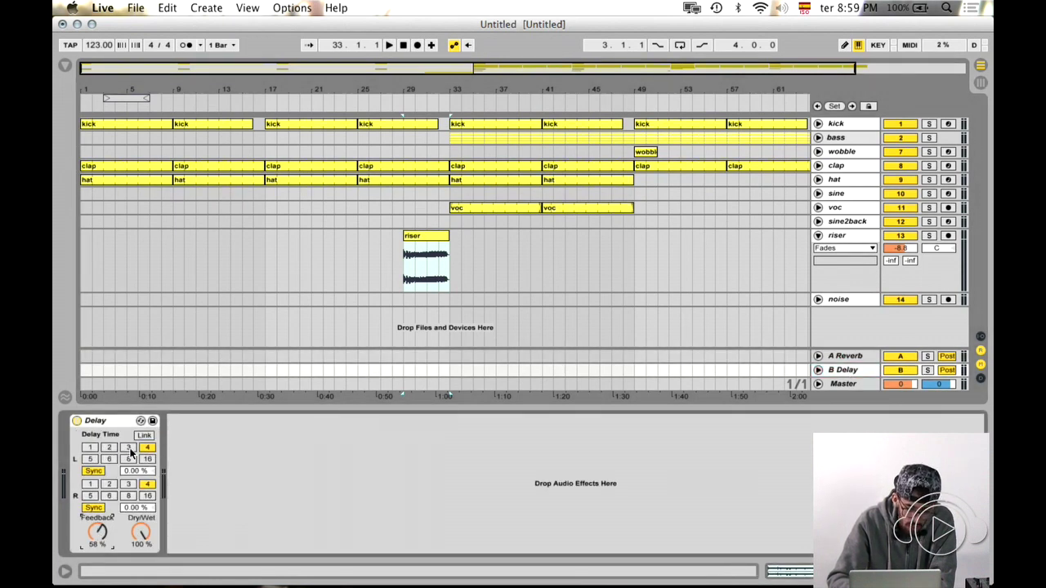
{"action": "left_click", "coordinate": [844, 356]}
{"action": "left_click", "coordinate": [227, 456]}
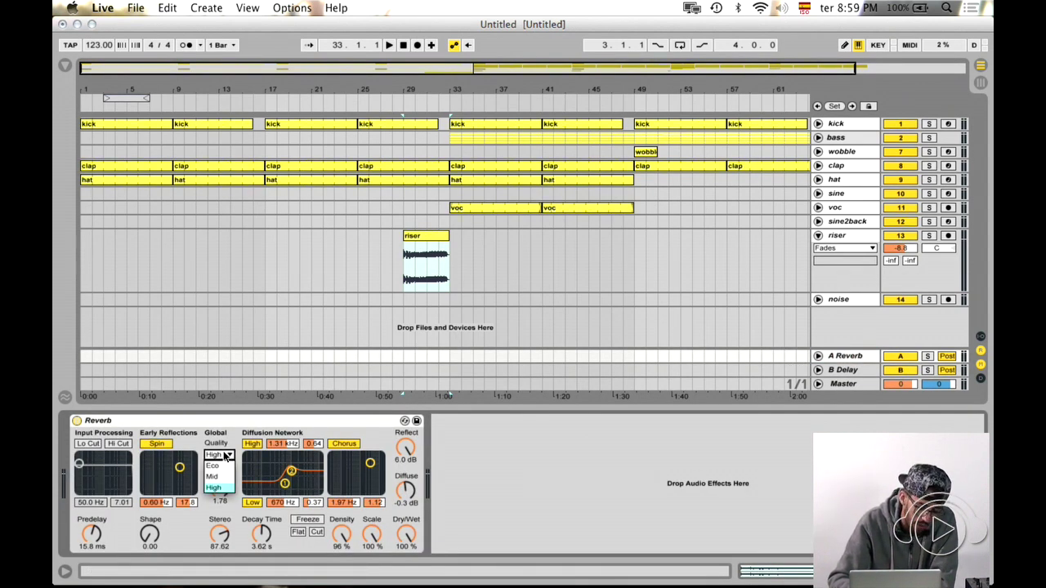
{"action": "left_click", "coordinate": [227, 456]}
{"action": "left_click", "coordinate": [260, 547]}
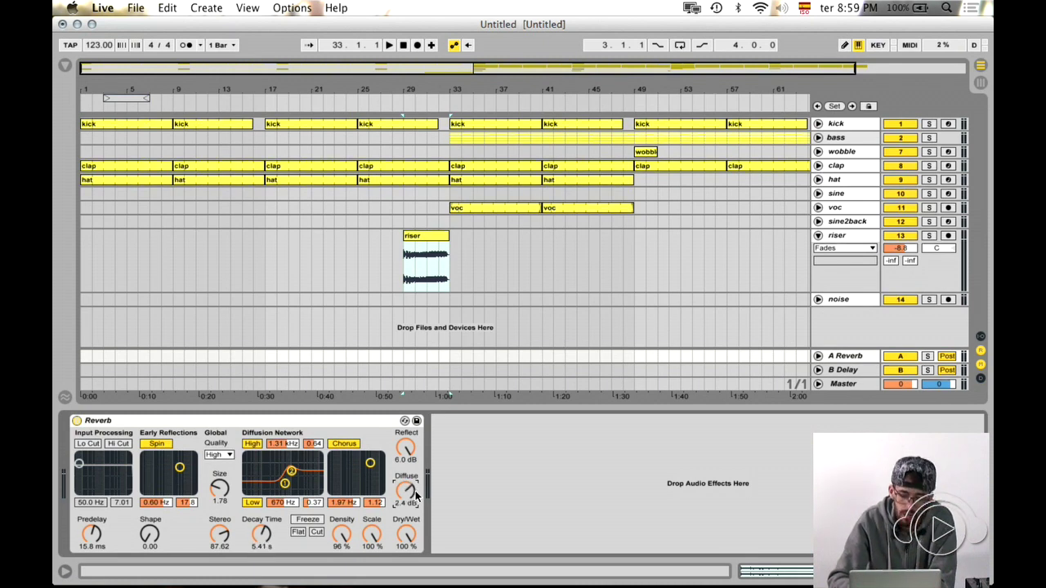
- Automate the riser's A-Reverb send to rise from zero at bar 29 to a peak at bar 33, falling back to zero around bar 35
{"action": "left_click", "coordinate": [844, 248]}
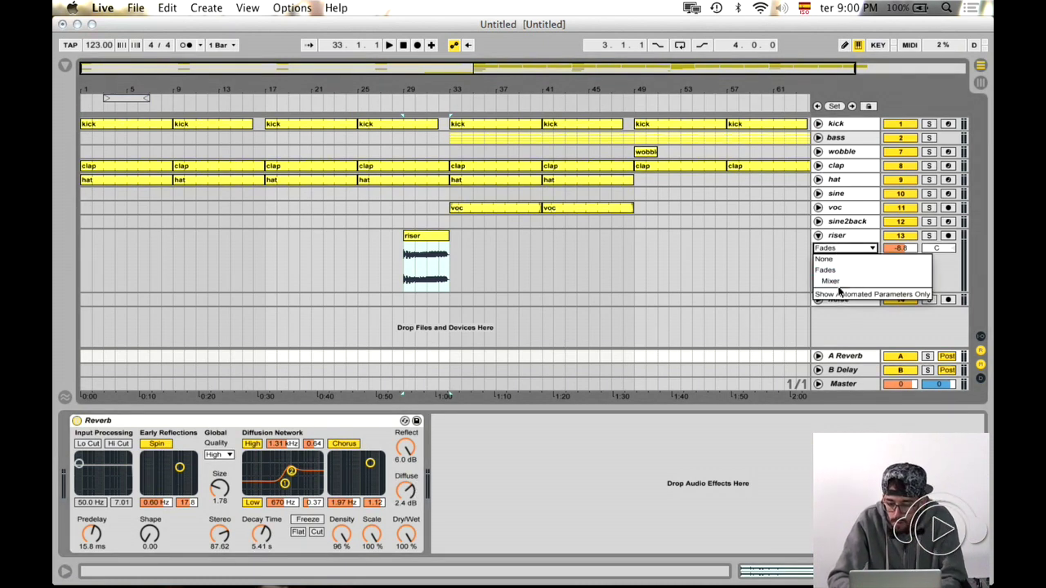
{"action": "left_click", "coordinate": [832, 280]}
{"action": "left_click", "coordinate": [842, 260]}
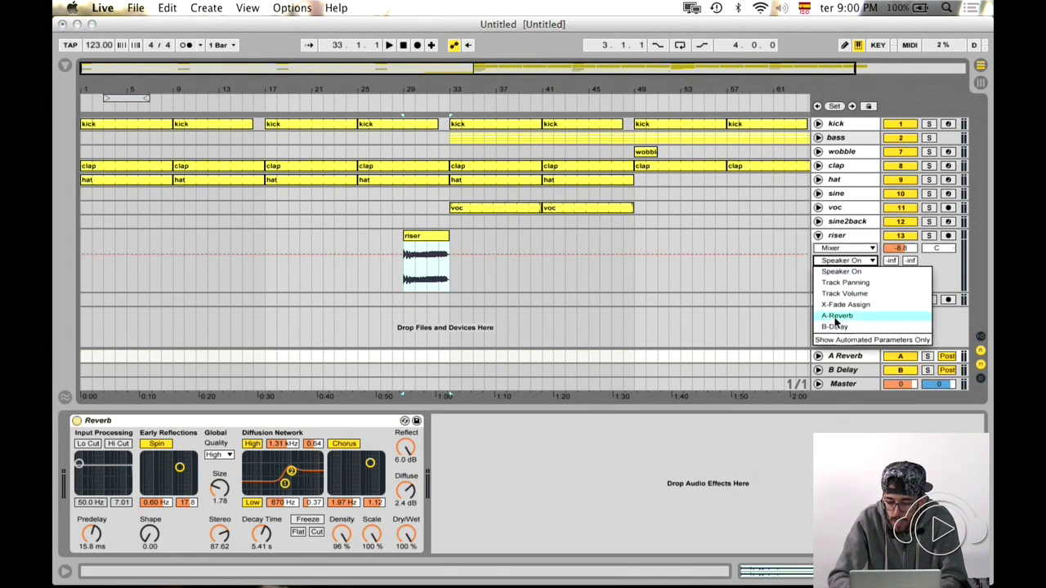
{"action": "left_click", "coordinate": [836, 315]}
{"action": "left_click", "coordinate": [402, 287]}
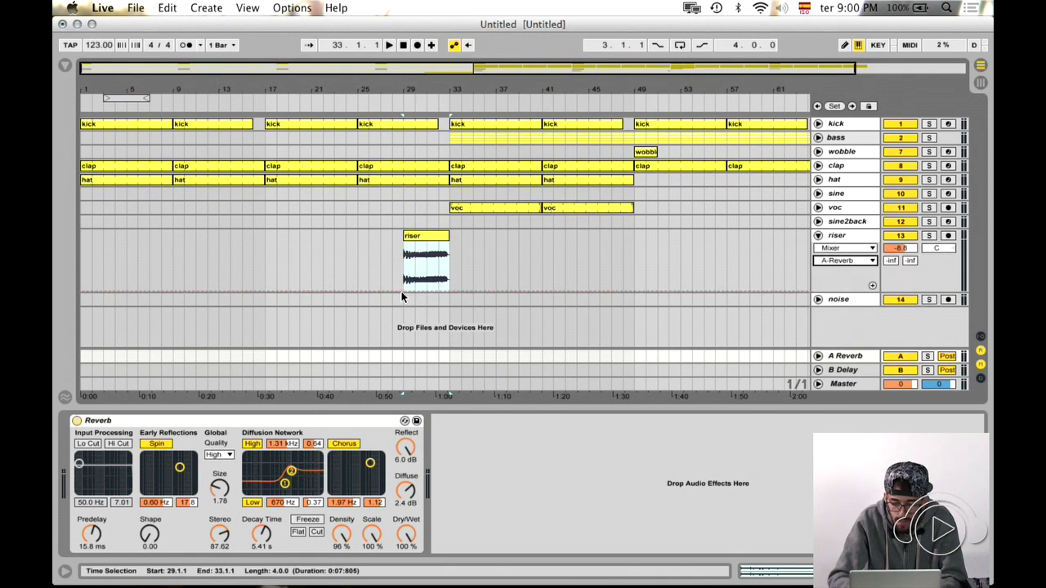
{"action": "left_click", "coordinate": [402, 296]}
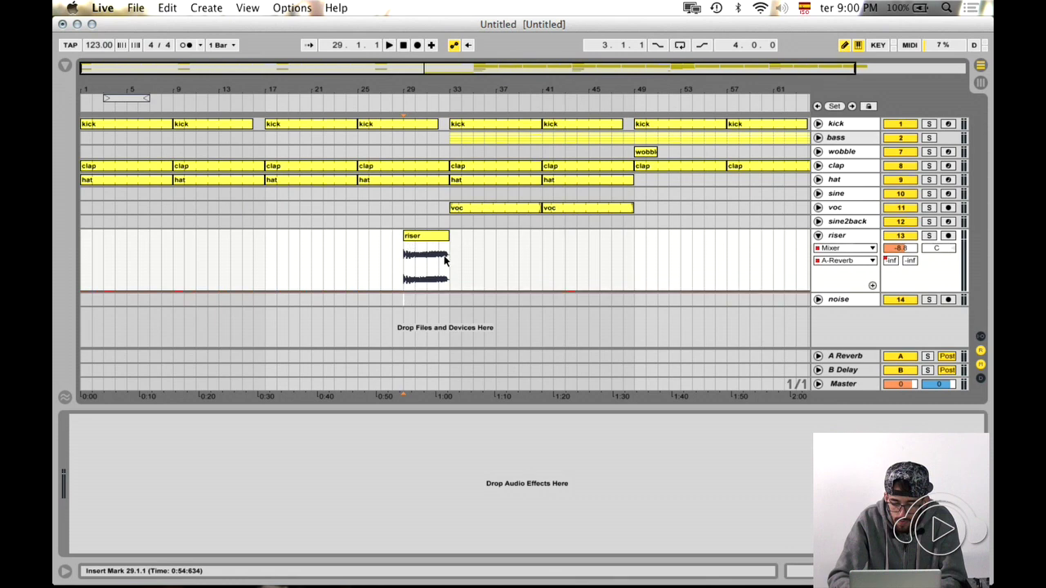
{"action": "left_click", "coordinate": [439, 291]}
{"action": "left_click", "coordinate": [449, 292]}
{"action": "left_click_drag", "start_coordinate": [450, 255], "coordinate": [474, 291]}
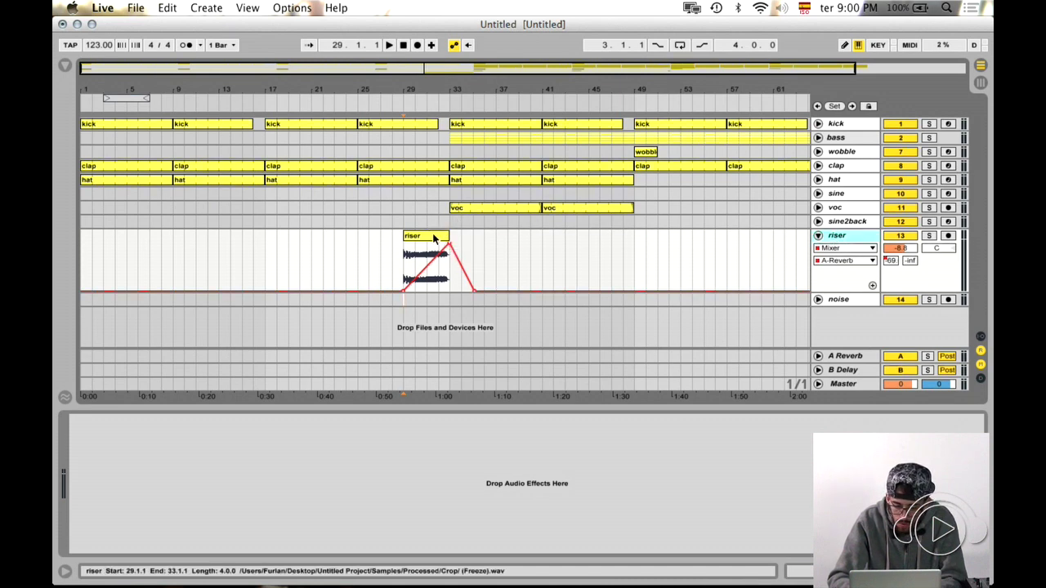
- Shape the riser clip's volume envelope to climb from about 10% at its start to full level at its bar 3, and audition it
{"action": "double_click", "coordinate": [425, 236]}
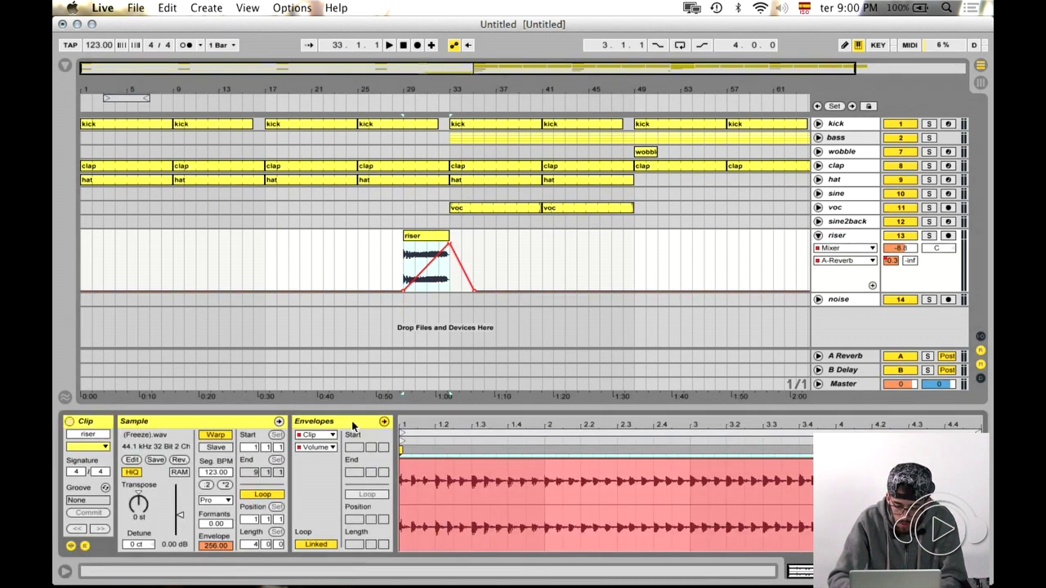
{"action": "left_click", "coordinate": [690, 459]}
{"action": "left_click_drag", "start_coordinate": [430, 459], "coordinate": [432, 546]}
{"action": "key", "text": "space"}
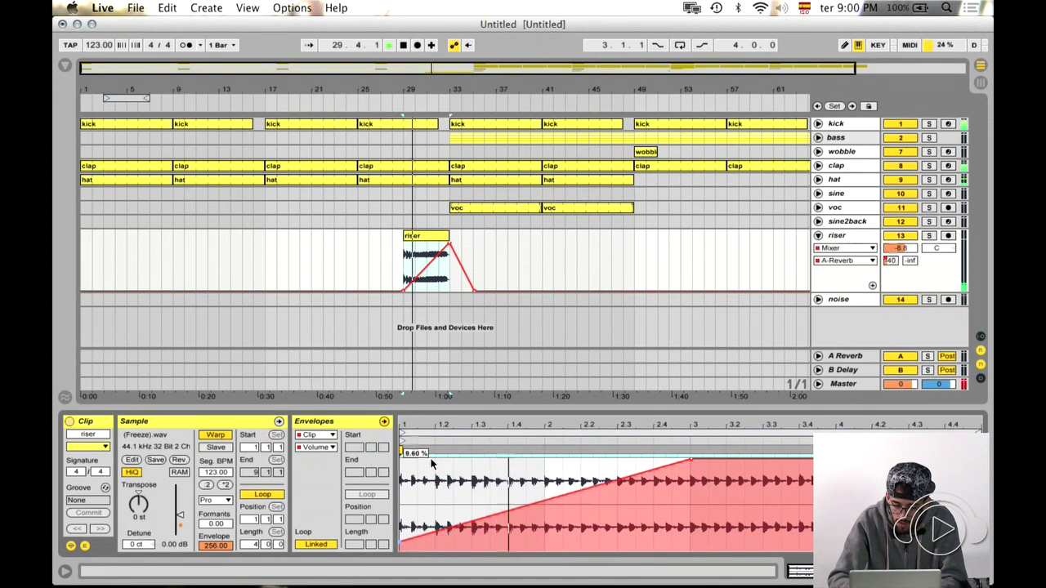
{"action": "key", "text": "space"}
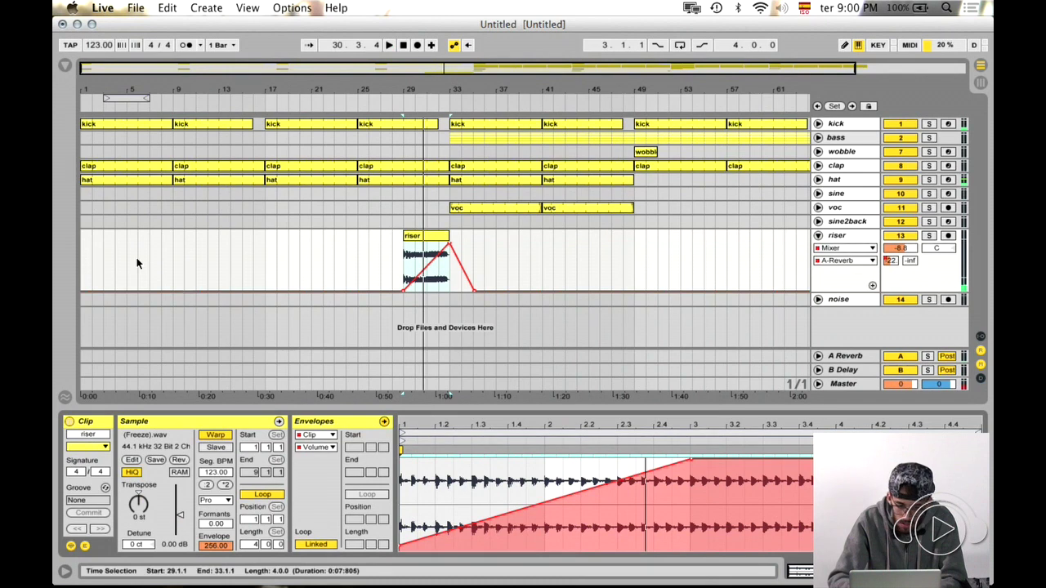
- Play the arrangement from bar 1 and fold the riser track
{"action": "left_click", "coordinate": [82, 252]}
{"action": "key", "text": "space"}
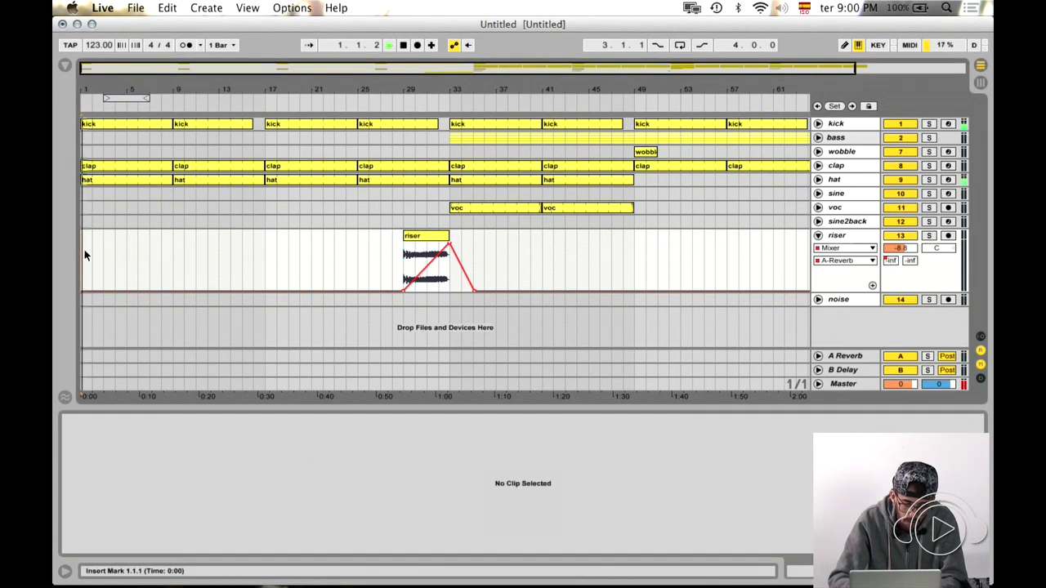
{"action": "left_click", "coordinate": [817, 236]}
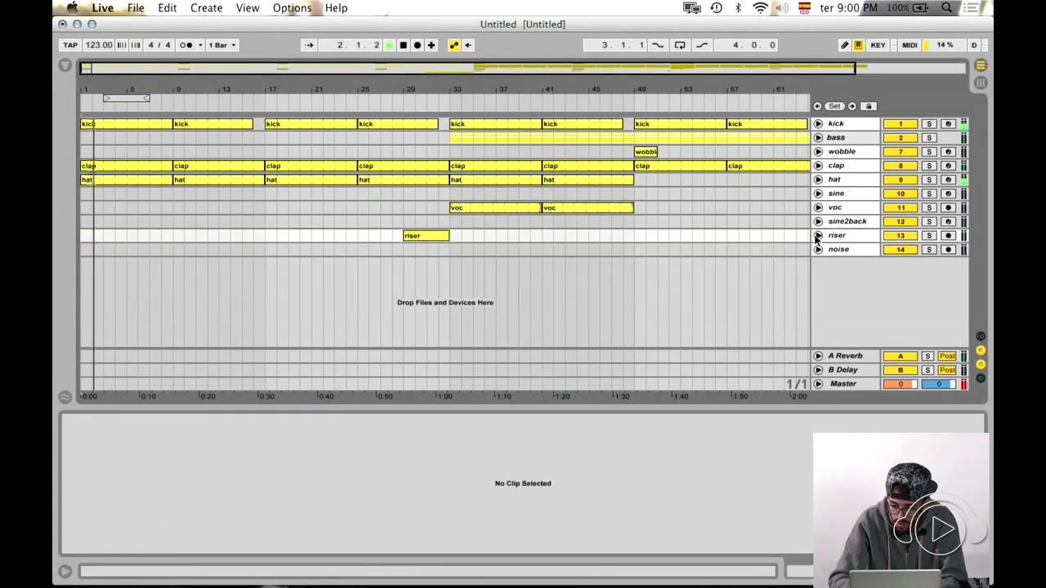
- Place four-bar noise clips at bars 1 and 17 on the noise track, replaying the arrangement from bar 1
{"action": "left_click", "coordinate": [839, 249]}
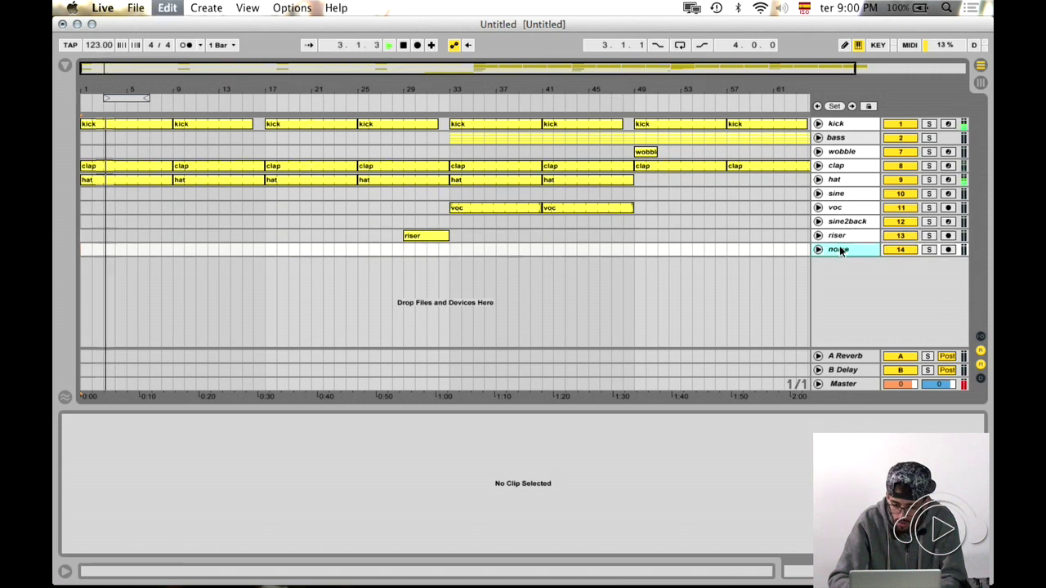
{"action": "left_click", "coordinate": [83, 251]}
{"action": "key", "text": "super+v"}
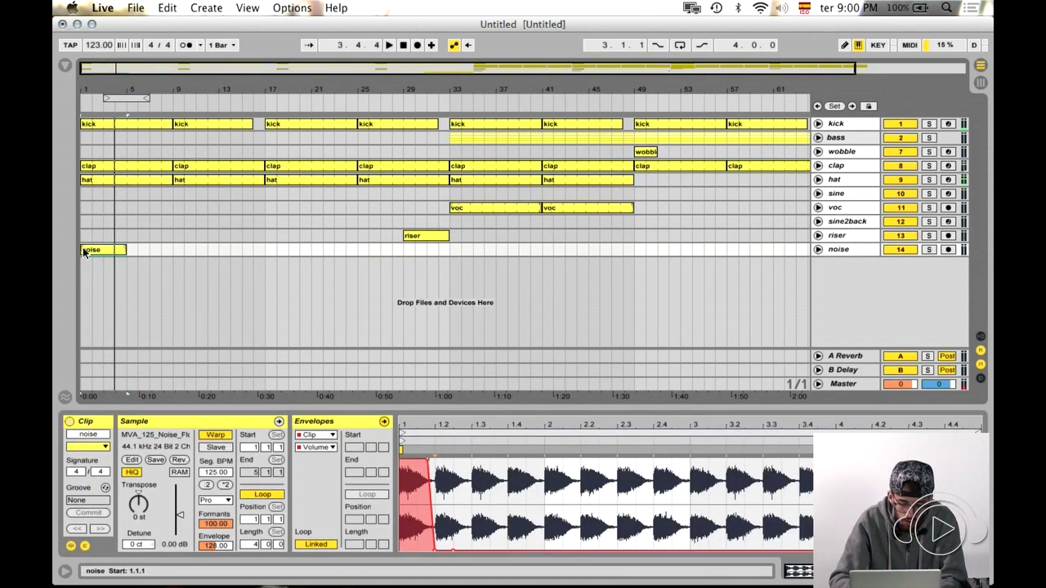
{"action": "key", "text": "space"}
{"action": "left_click", "coordinate": [84, 253]}
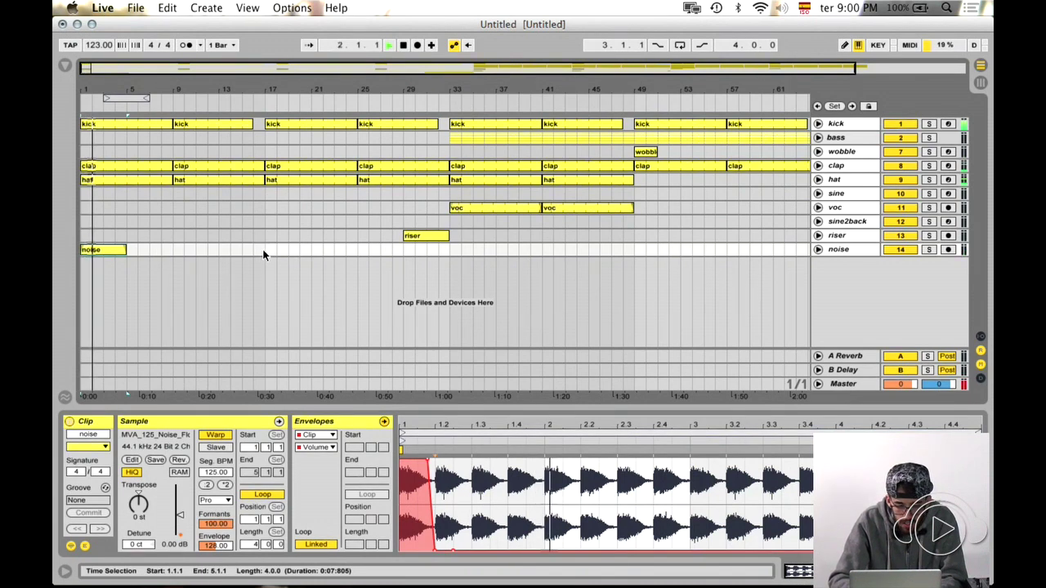
{"action": "left_click", "coordinate": [263, 250]}
{"action": "key", "text": "super+v"}
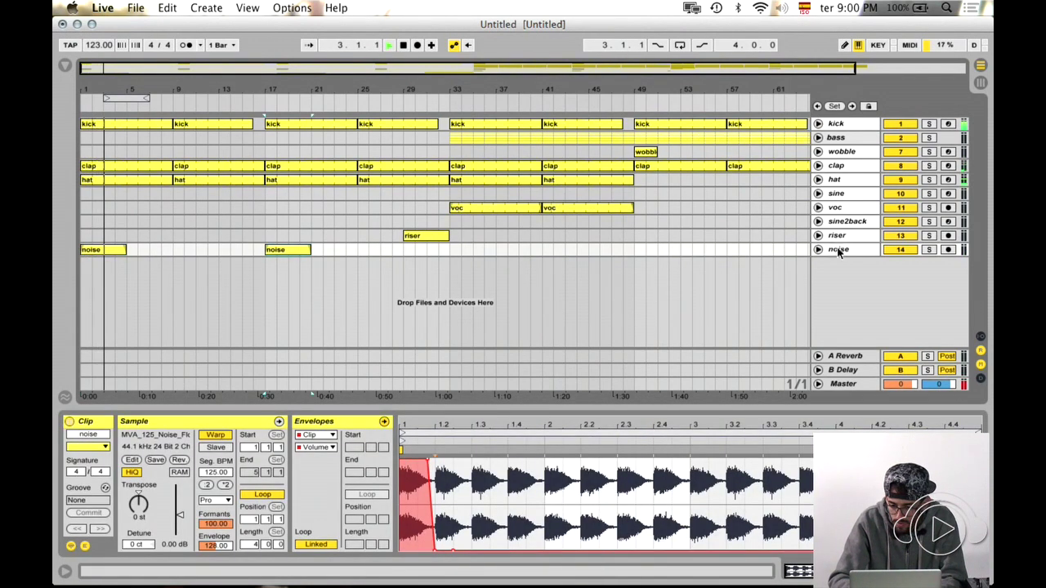
{"action": "left_click", "coordinate": [841, 208]}
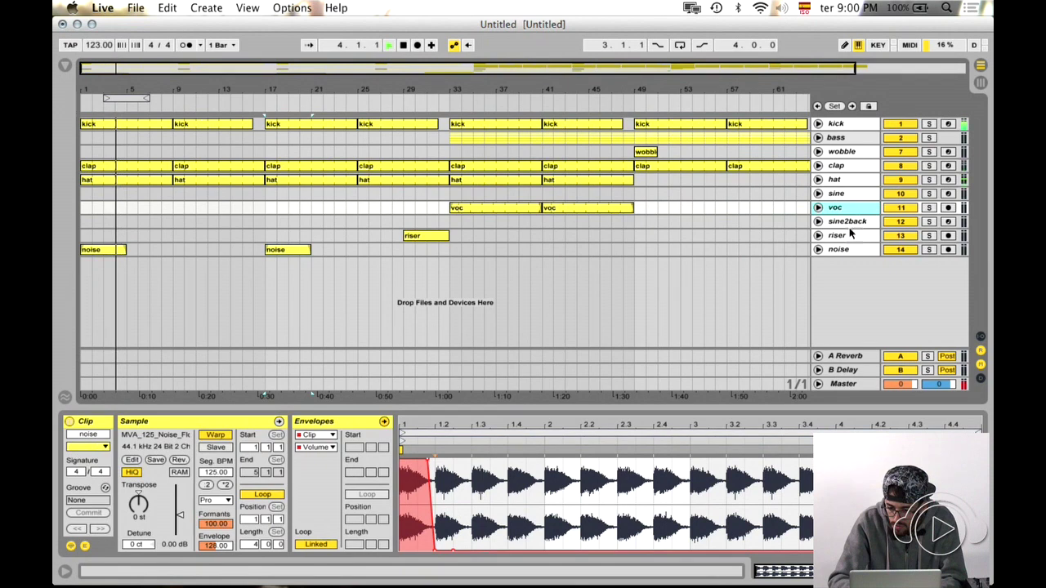
{"action": "left_click", "coordinate": [839, 249]}
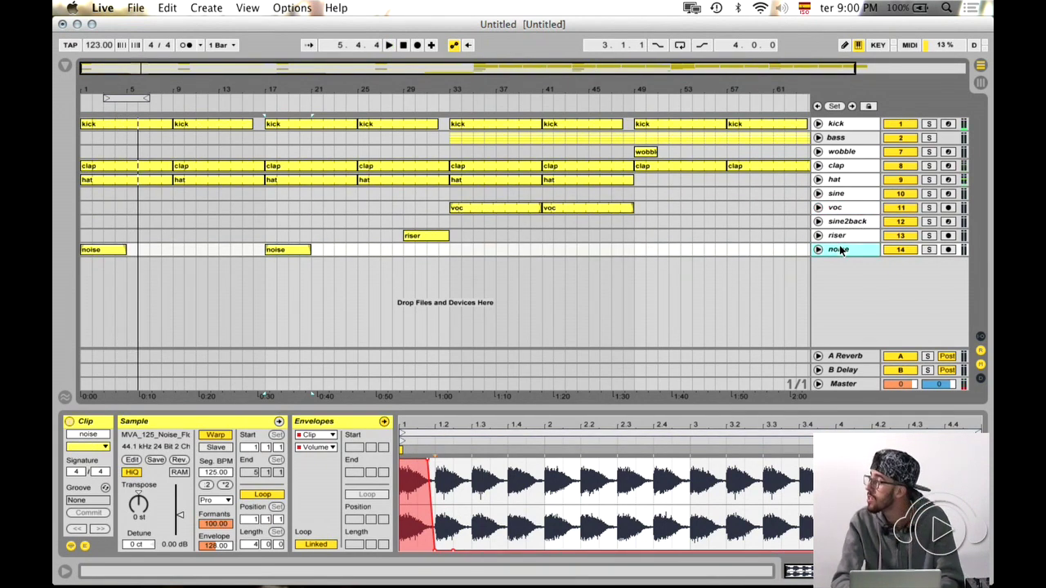
{"action": "key", "text": "super+shift+t"}
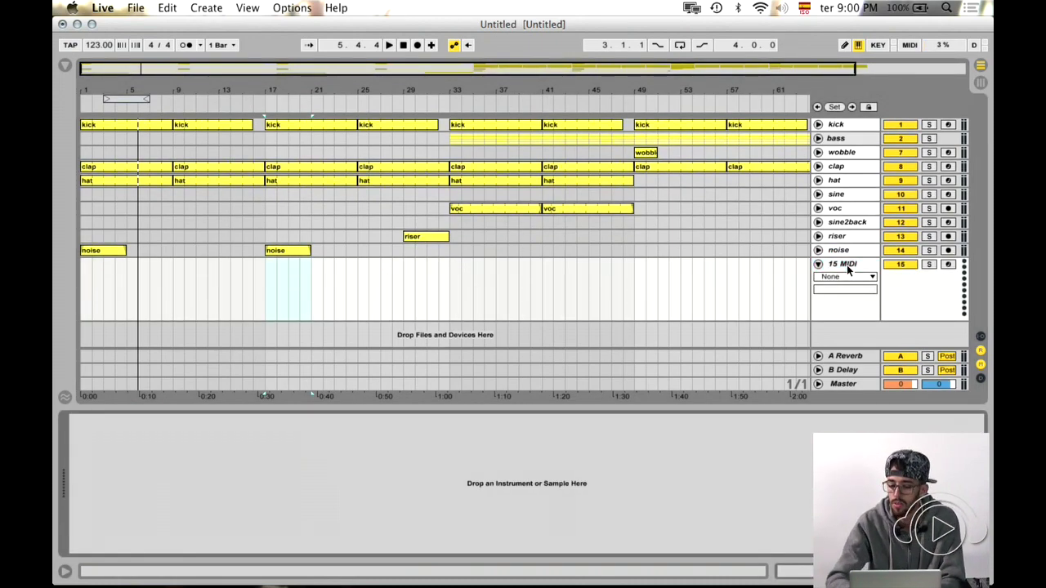
{"action": "key", "text": "super+z"}
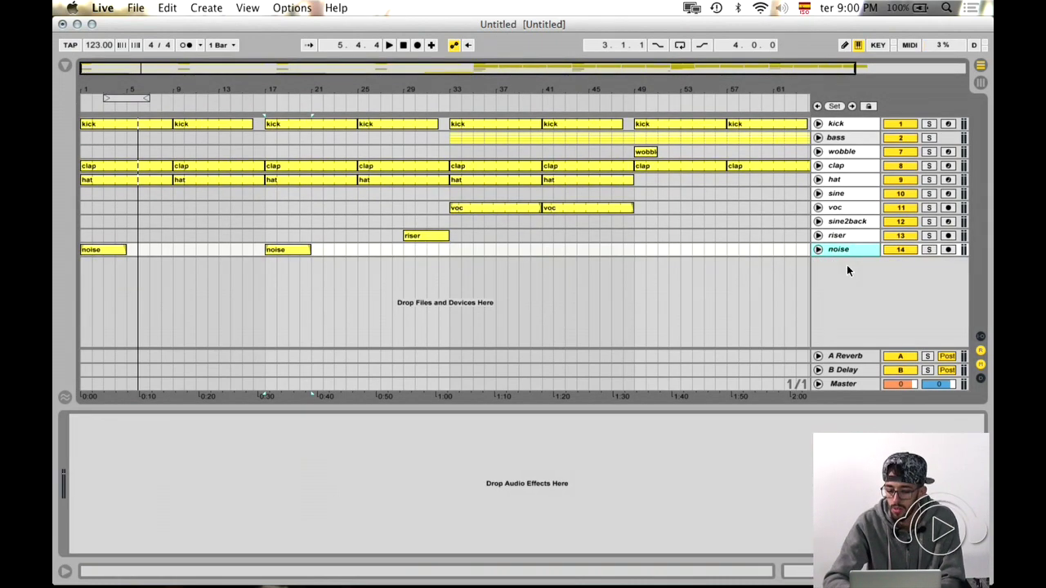
{"action": "left_click", "coordinate": [451, 246]}
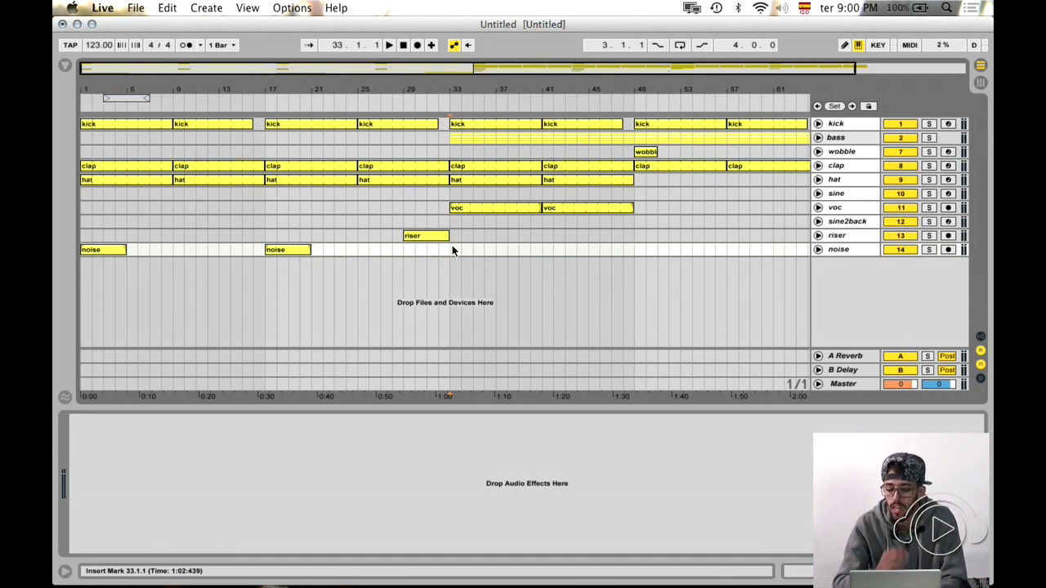
{"action": "left_click", "coordinate": [452, 196]}
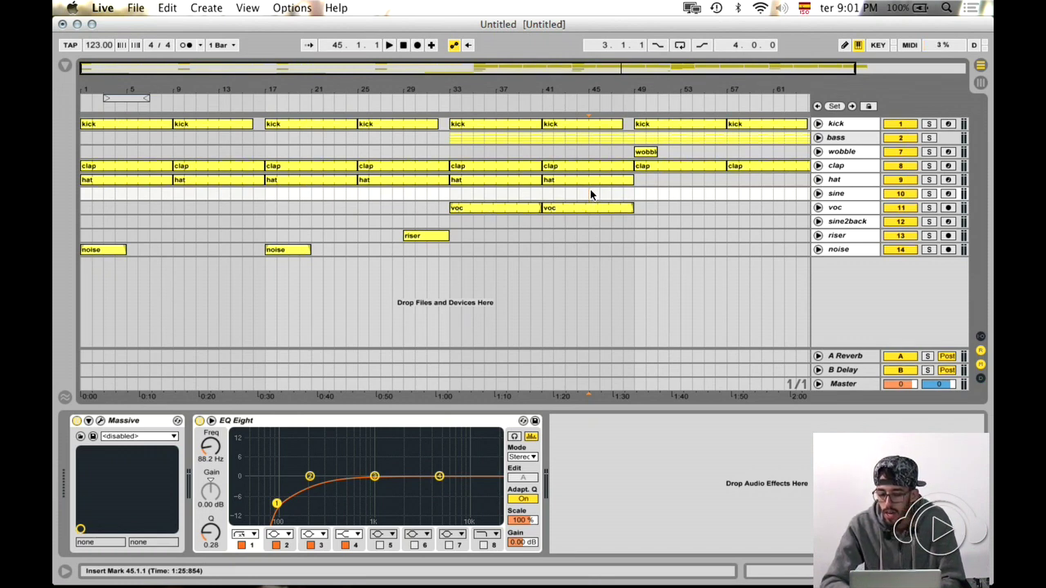
{"action": "left_click", "coordinate": [844, 384]}
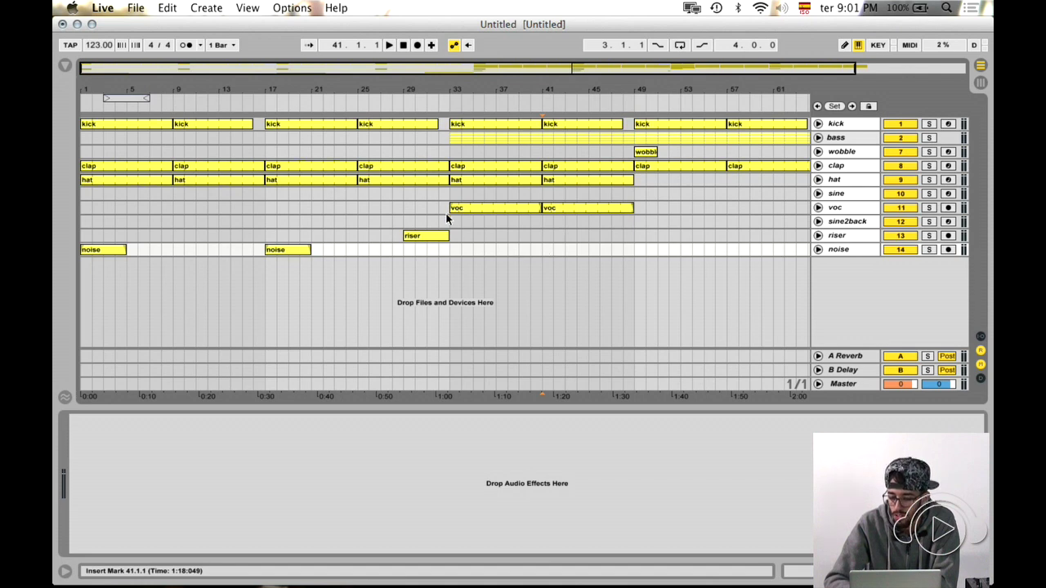
{"action": "left_click", "coordinate": [411, 212]}
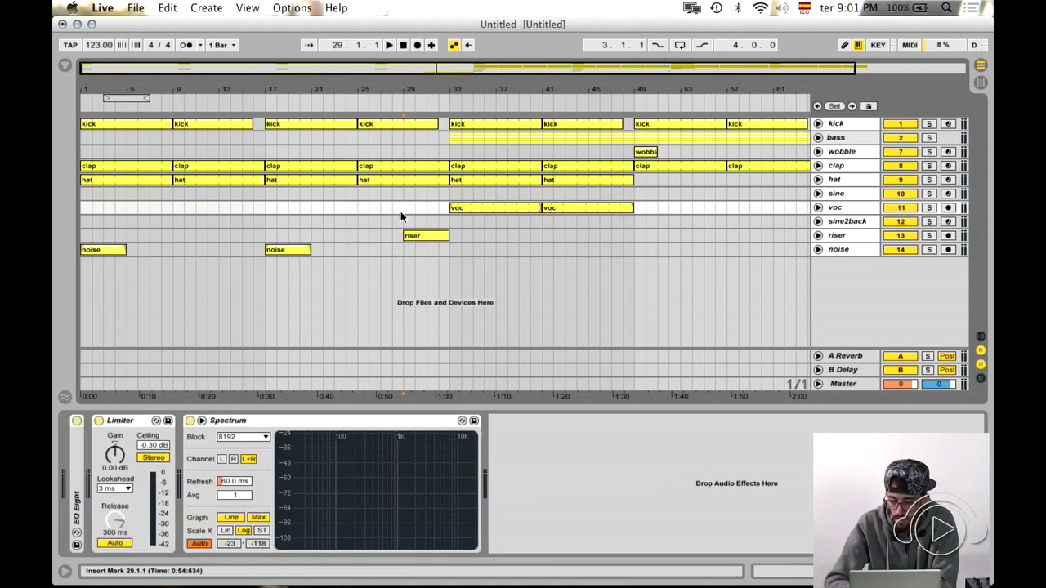
- Copy the four-bar noise clip from bar 17 to bar 33 on the noise track
{"action": "left_click", "coordinate": [300, 249]}
{"action": "key", "text": "super+c"}
{"action": "left_click", "coordinate": [450, 250]}
{"action": "key", "text": "super+v"}
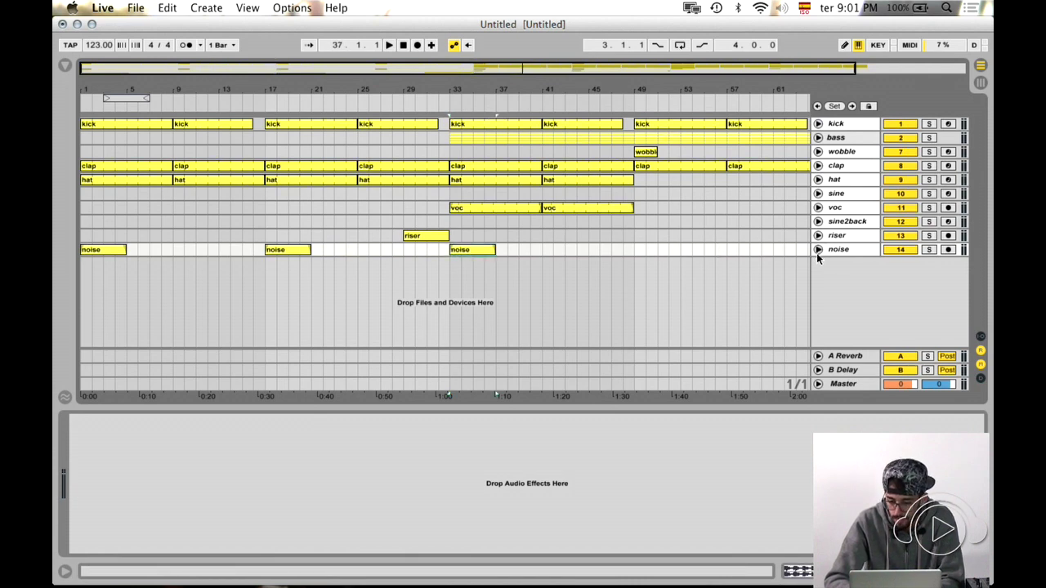
- Automate the noise track's A-Reverb send to rise from about bar 32 to 0 dB at bar 33, dropping to -inf around bar 34
{"action": "left_click", "coordinate": [818, 249]}
{"action": "left_click", "coordinate": [841, 261]}
{"action": "left_click", "coordinate": [837, 292]}
{"action": "left_click", "coordinate": [838, 278]}
{"action": "left_click", "coordinate": [851, 305]}
{"action": "left_click", "coordinate": [454, 249]}
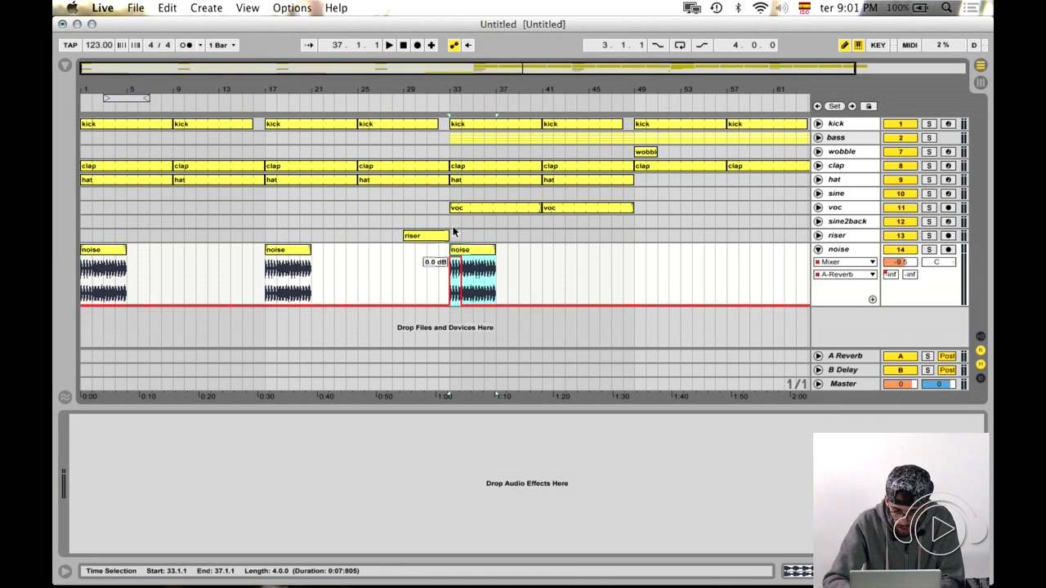
{"action": "left_click_drag", "start_coordinate": [449, 304], "coordinate": [459, 304]}
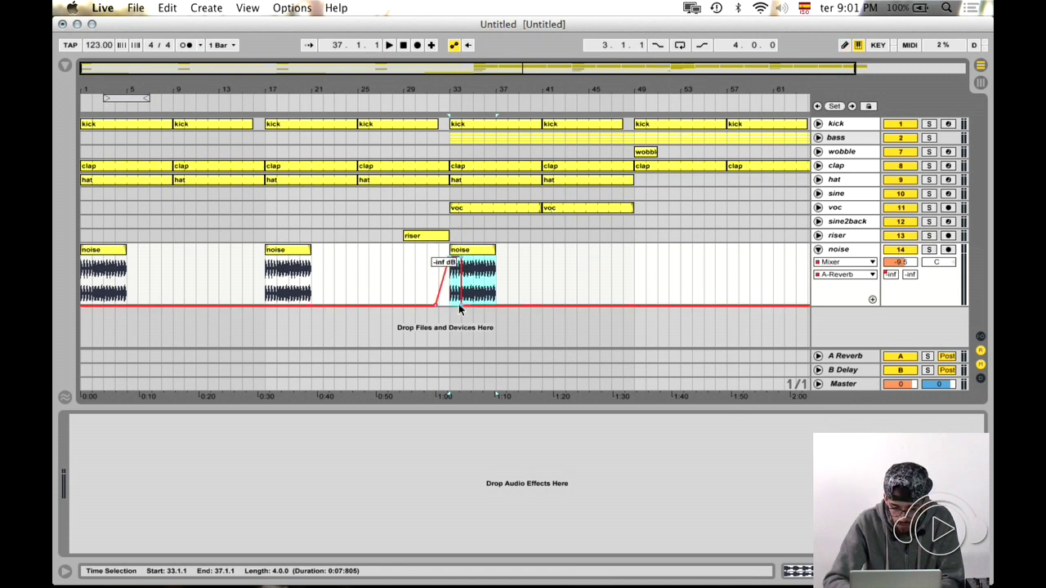
- Play the arrangement from about bar 26 and fold the noise track
{"action": "left_click", "coordinate": [422, 260]}
{"action": "left_click", "coordinate": [364, 258]}
{"action": "key", "text": "space"}
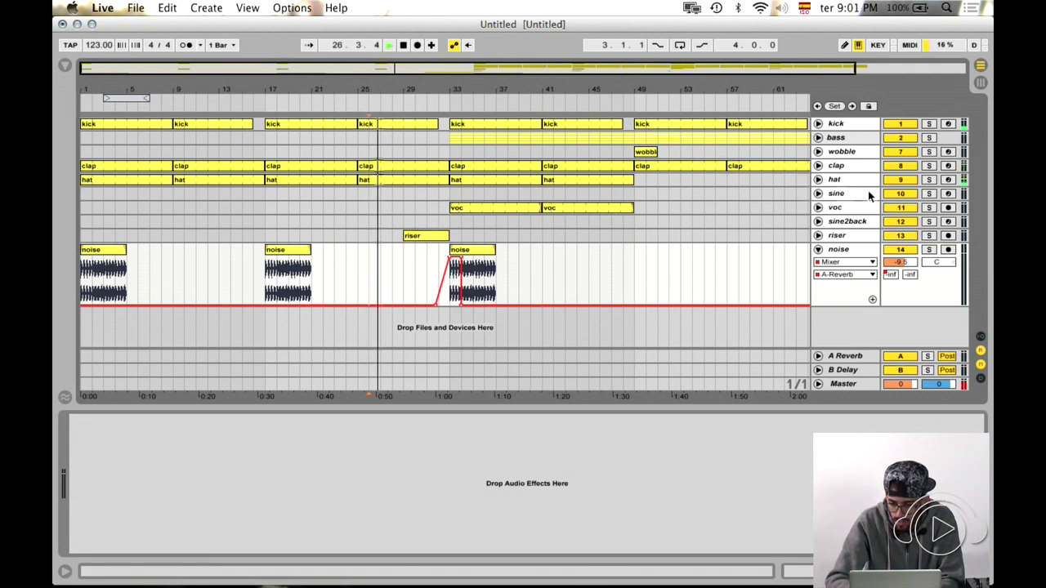
{"action": "left_click", "coordinate": [818, 249]}
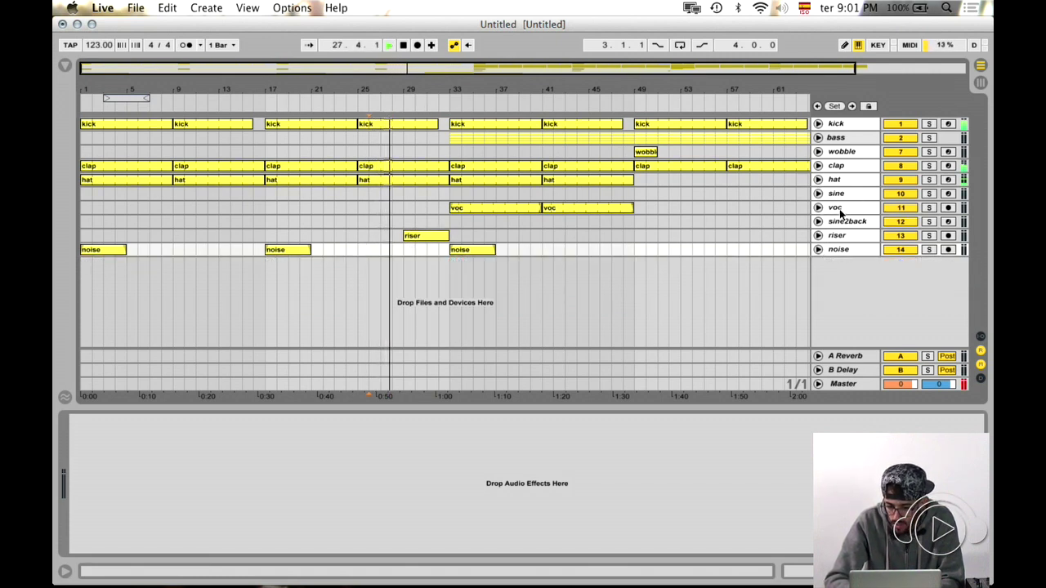
- Copy the eight-bar voc clip from bar 33 to bar 25 and unfold the voc track to show its volume automation
{"action": "left_click", "coordinate": [827, 210]}
{"action": "left_click", "coordinate": [488, 208]}
{"action": "key", "text": "super+c"}
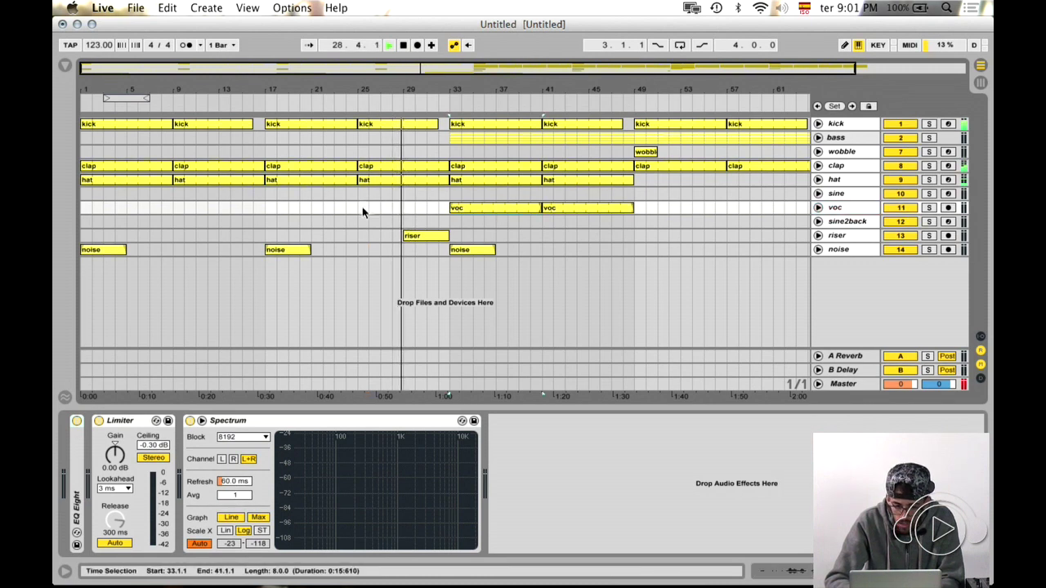
{"action": "left_click", "coordinate": [362, 207]}
{"action": "key", "text": "super+v"}
{"action": "left_click", "coordinate": [816, 209]}
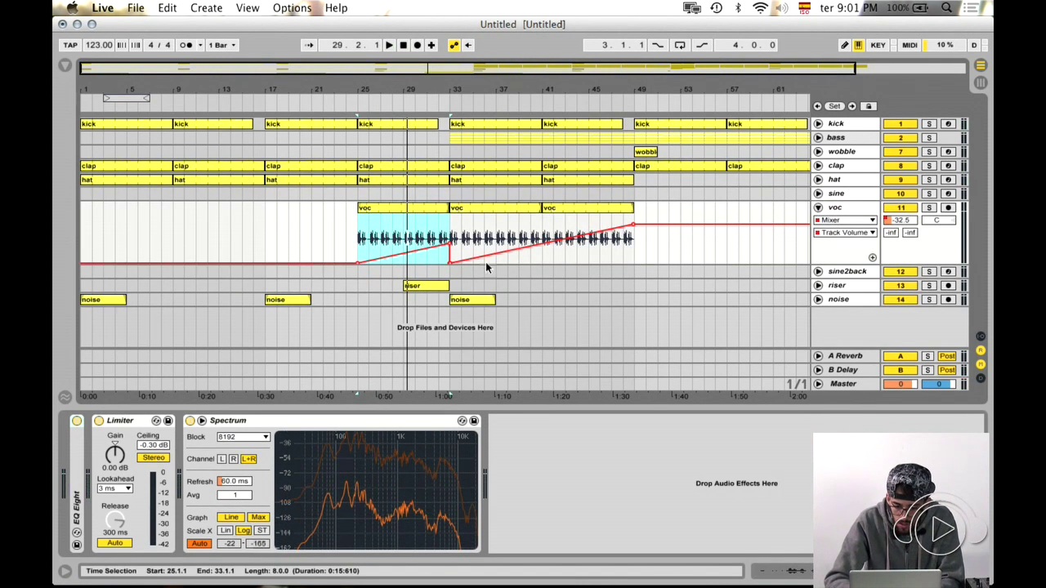
- Remove the bar 33 breakpoints from the voc track's volume automation, leaving one rise from bar 25 to 49, and audition it
{"action": "left_click", "coordinate": [450, 264]}
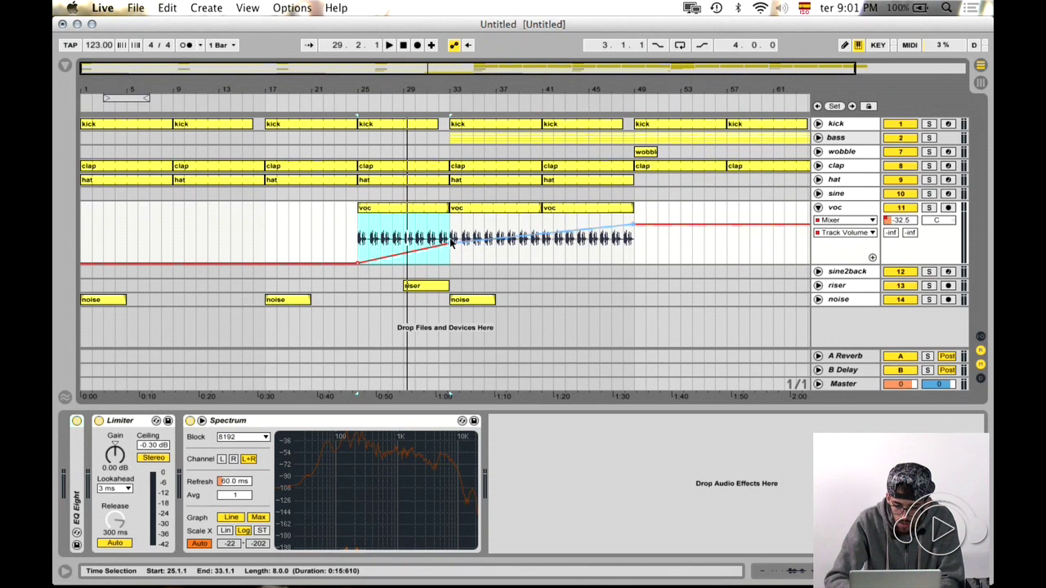
{"action": "left_click", "coordinate": [354, 234]}
{"action": "key", "text": "space"}
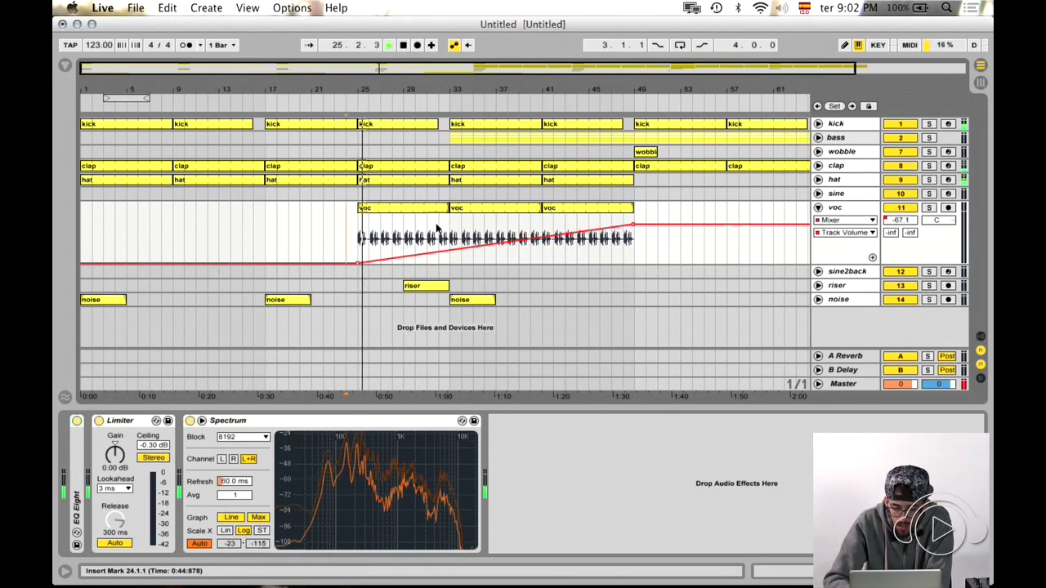
{"action": "left_click", "coordinate": [396, 224]}
{"action": "left_click", "coordinate": [396, 224]}
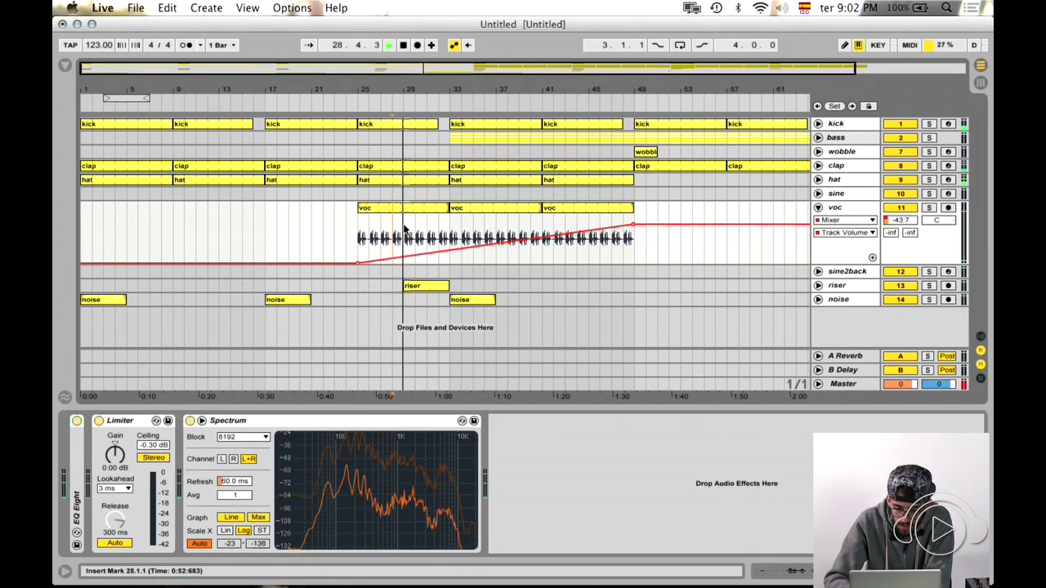
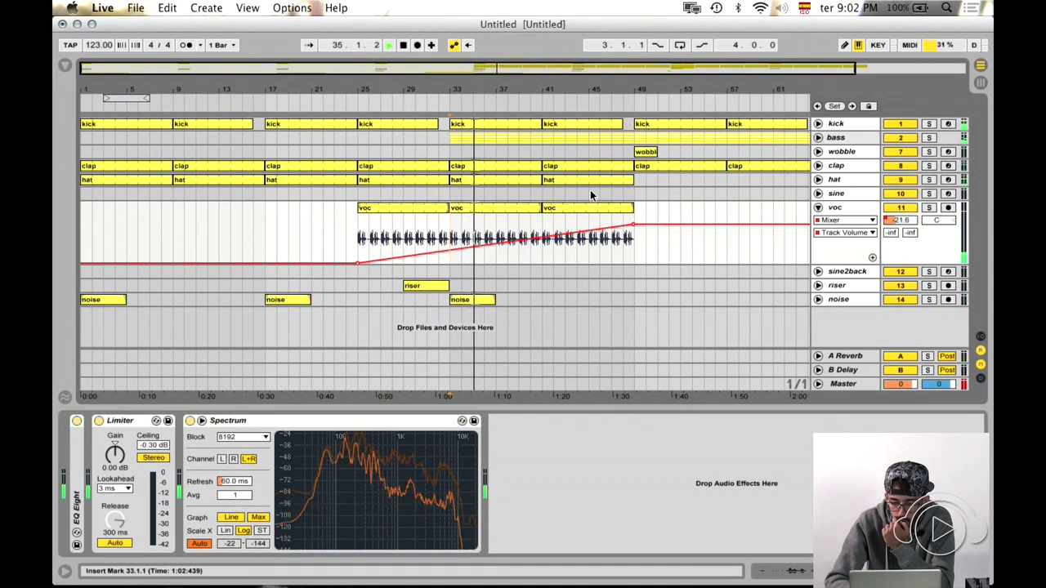
- Separate the last bar of the voc part, from bar 48 to 49, into its own clip and select it
{"action": "left_click", "coordinate": [818, 207]}
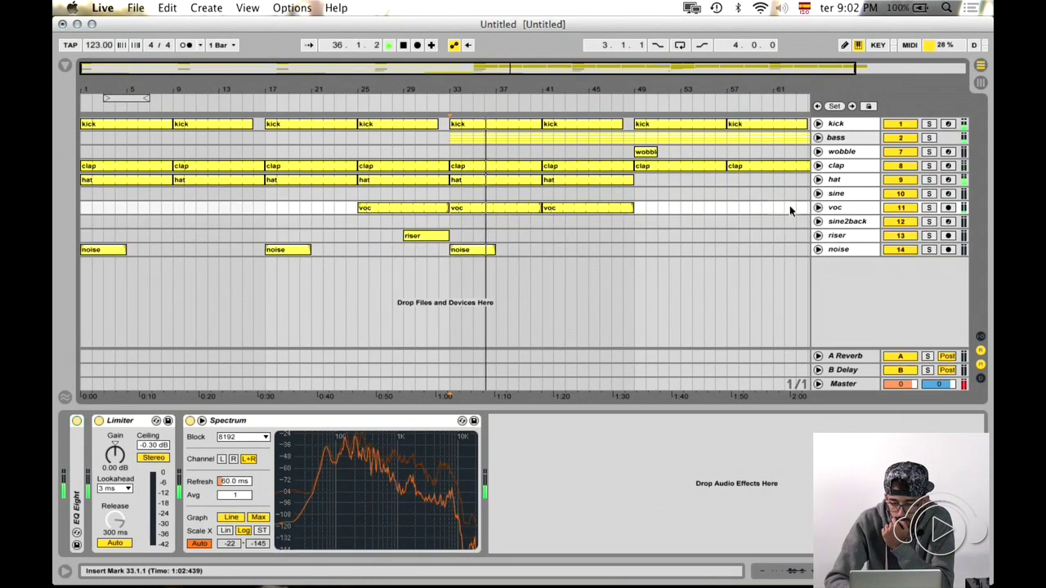
{"action": "left_click", "coordinate": [818, 207]}
{"action": "left_click_drag", "start_coordinate": [806, 67], "coordinate": [789, 68]}
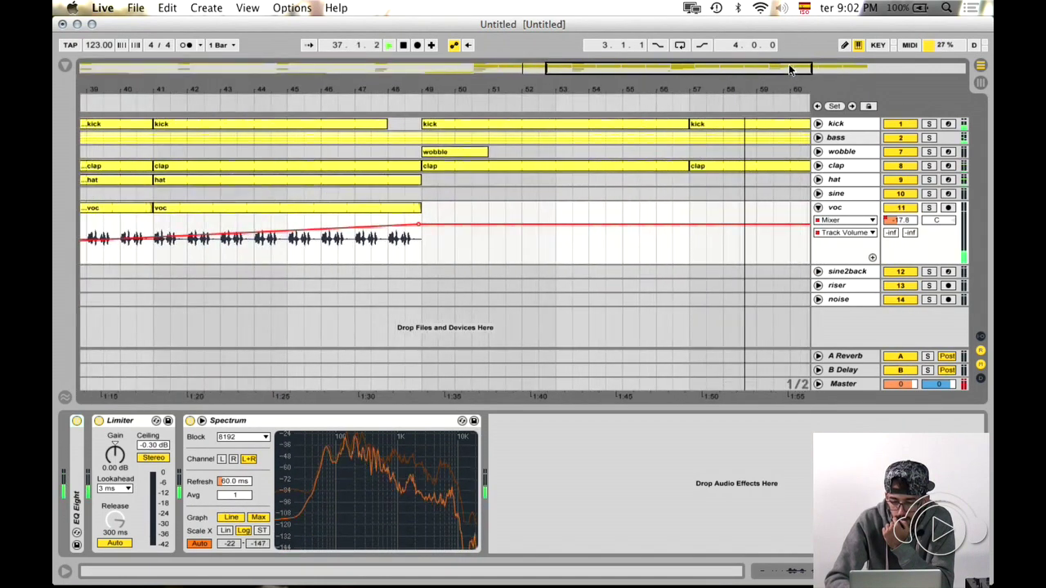
{"action": "left_click_drag", "start_coordinate": [384, 240], "coordinate": [368, 247]}
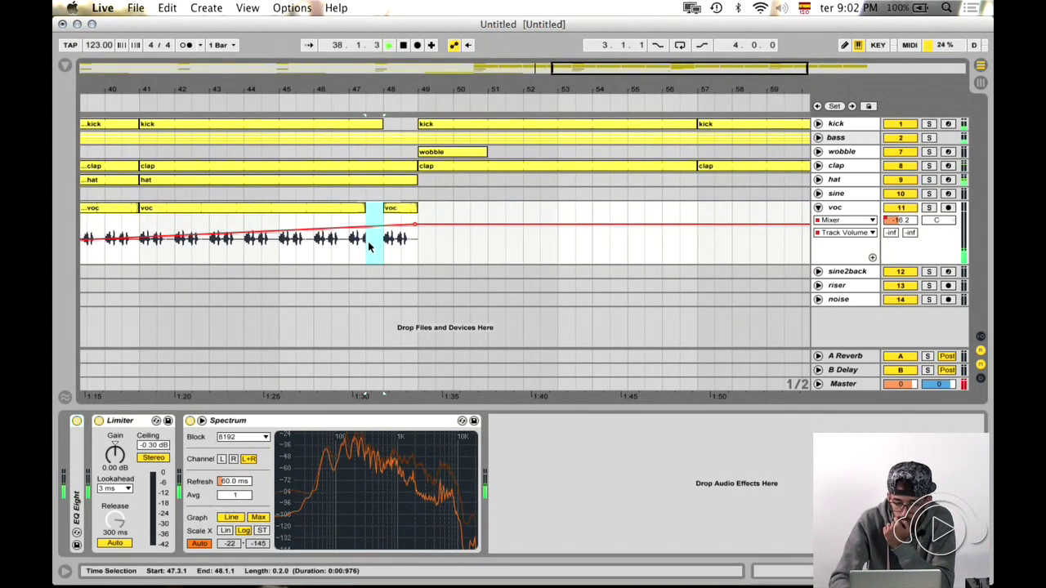
{"action": "left_click", "coordinate": [368, 209]}
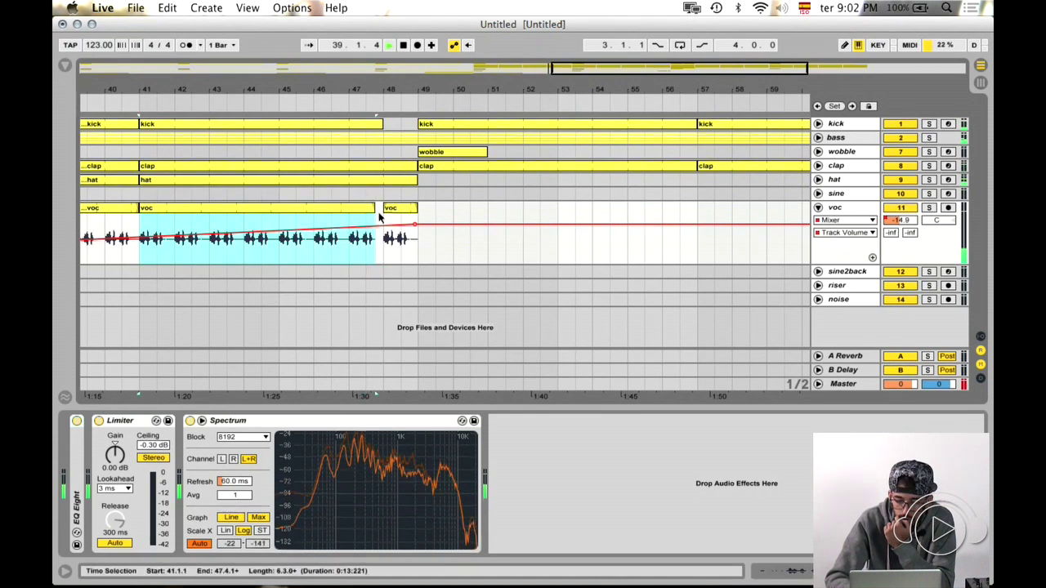
{"action": "left_click", "coordinate": [392, 210]}
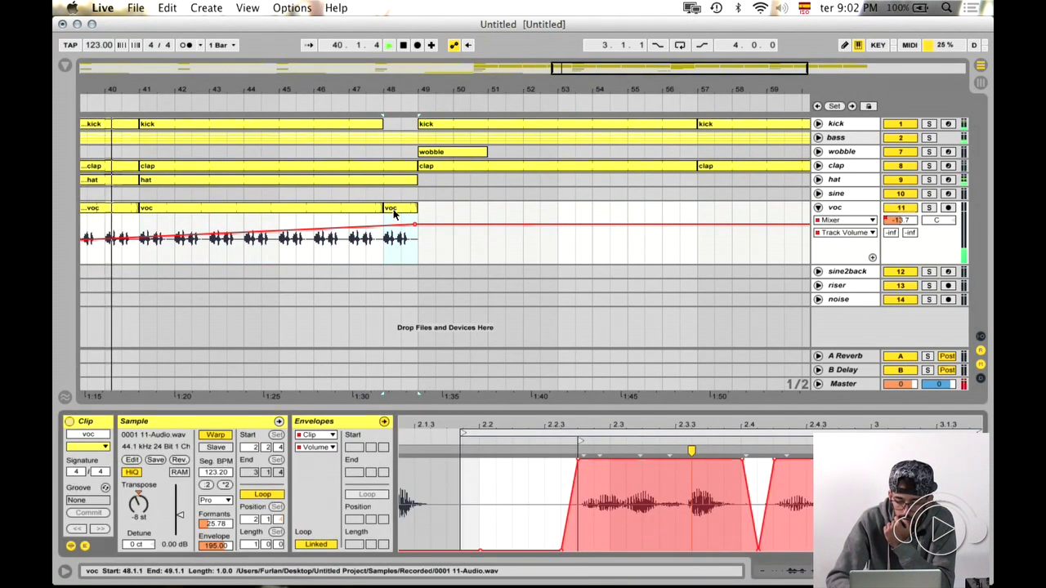
{"action": "key", "text": "space"}
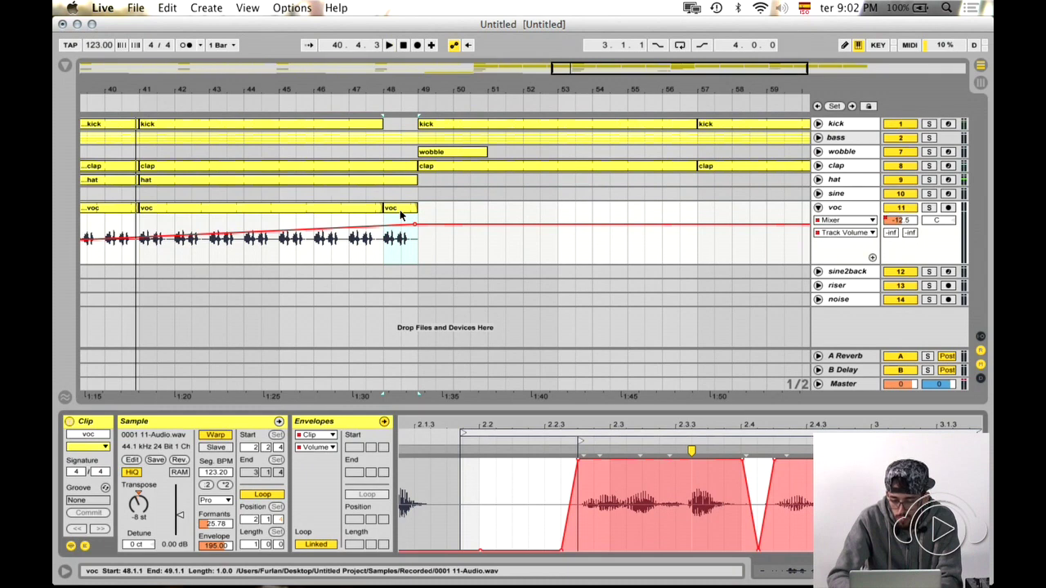
- Shape a falling Transposition Modulation envelope on the one-bar voc clip at bar 48 and audition it from 45.3.1
{"action": "left_click", "coordinate": [315, 447]}
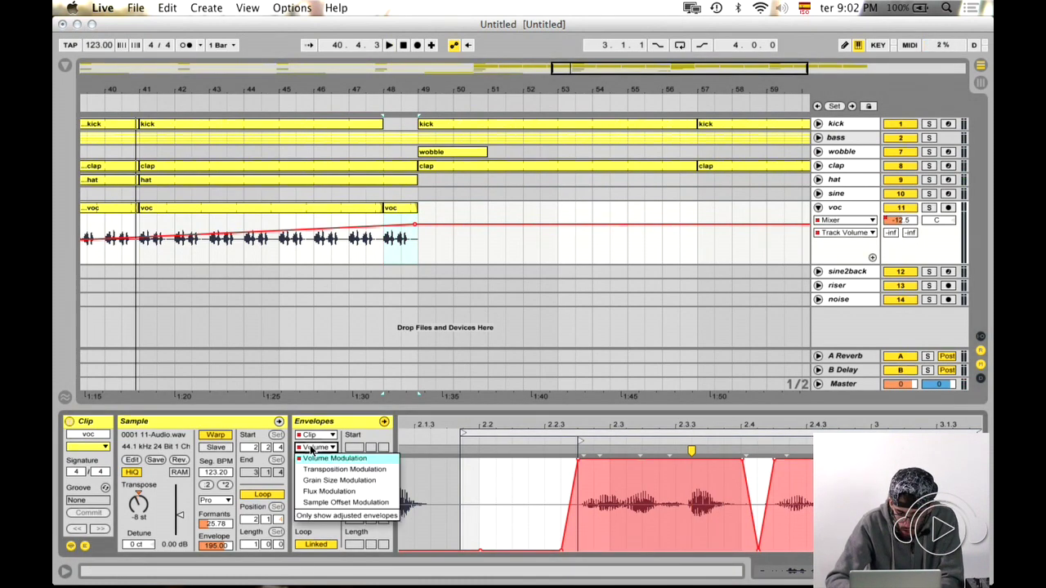
{"action": "left_click", "coordinate": [320, 466]}
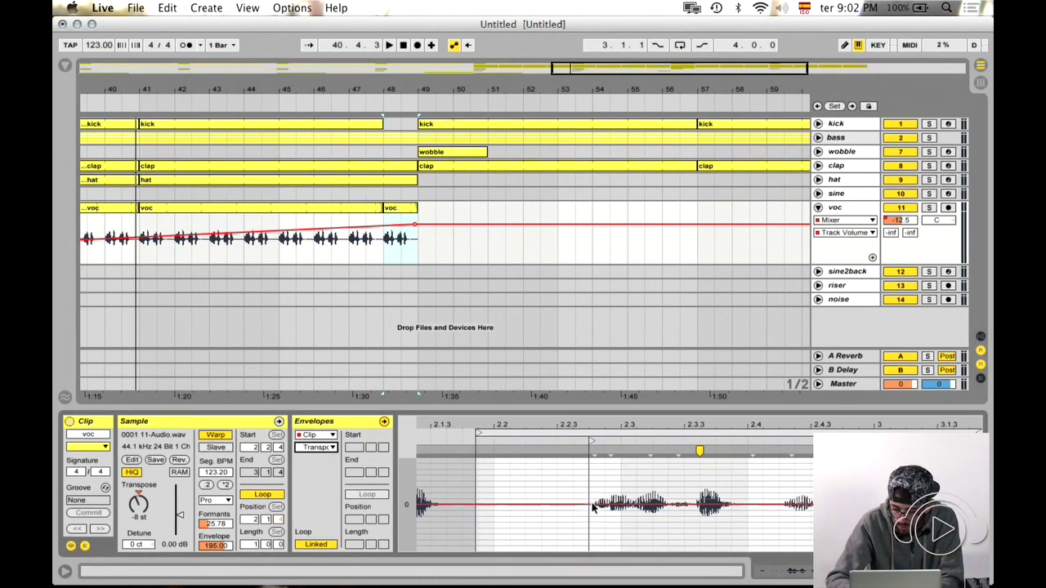
{"action": "left_click", "coordinate": [314, 447]}
{"action": "left_click", "coordinate": [327, 465]}
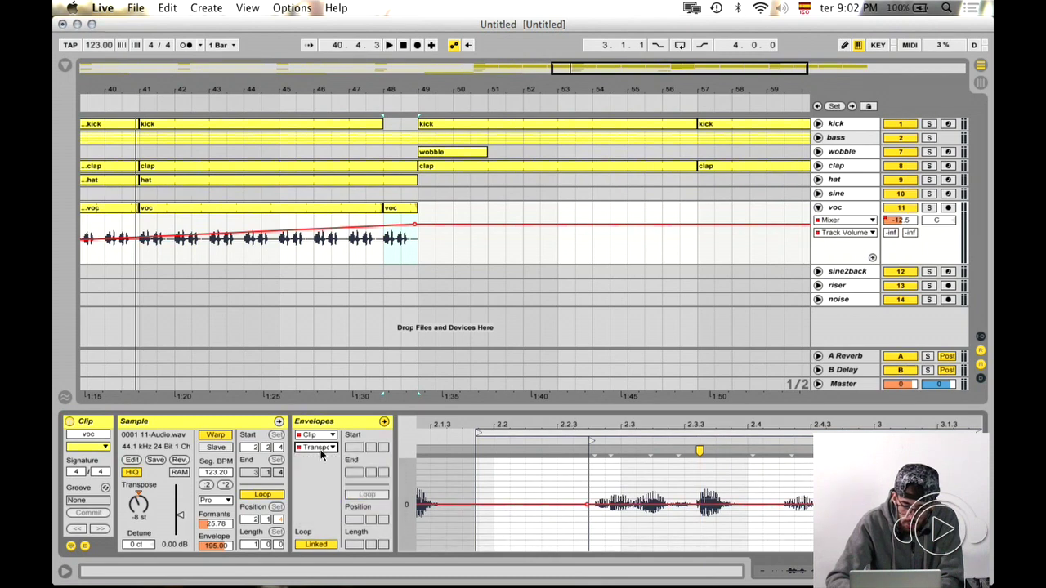
{"action": "left_click_drag", "start_coordinate": [531, 505], "coordinate": [531, 488]}
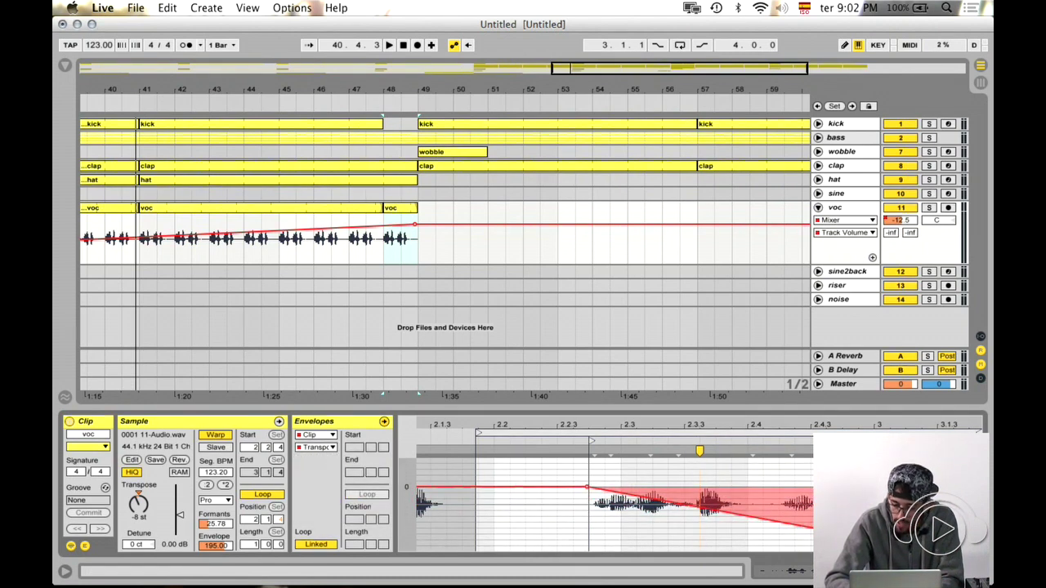
{"action": "left_click", "coordinate": [291, 246]}
{"action": "key", "text": "space"}
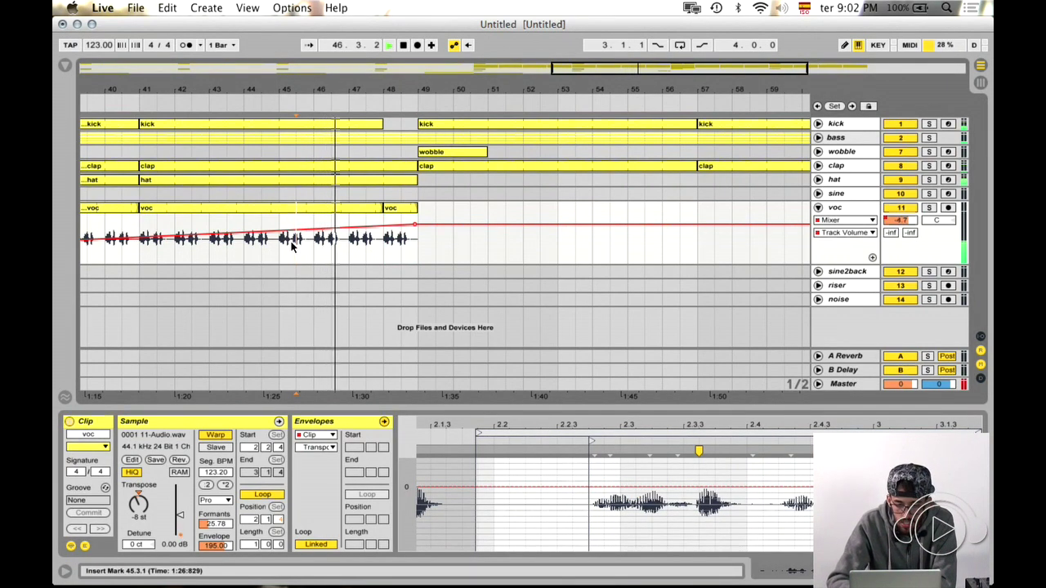
- Shorten the hat clip to end at bar 48 and delete the clap part from 48.1.1 to 48.3.1
{"action": "left_click_drag", "start_coordinate": [412, 179], "coordinate": [382, 181]}
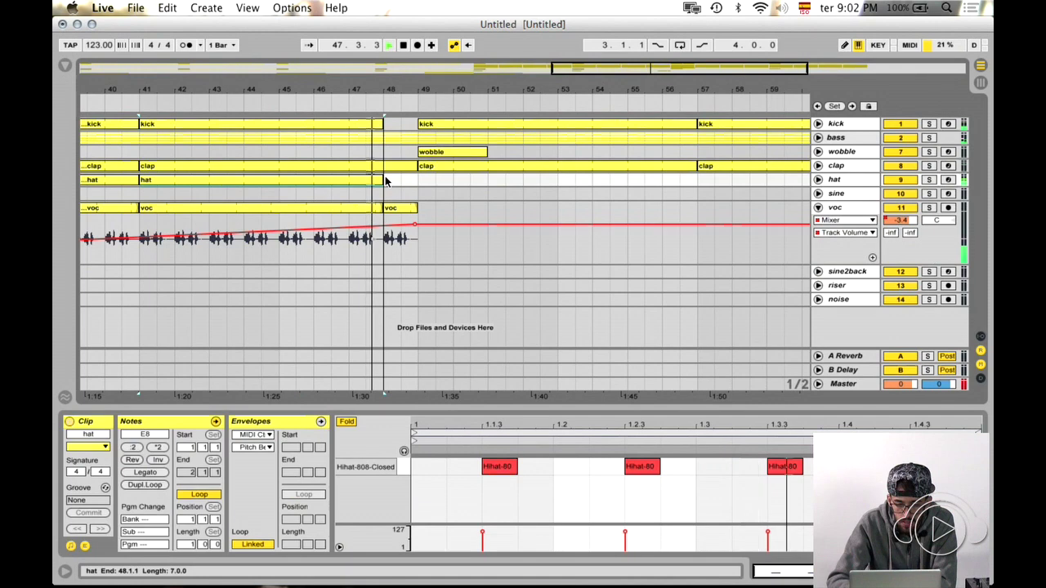
{"action": "left_click", "coordinate": [818, 165]}
{"action": "left_click_drag", "start_coordinate": [401, 205], "coordinate": [383, 205]}
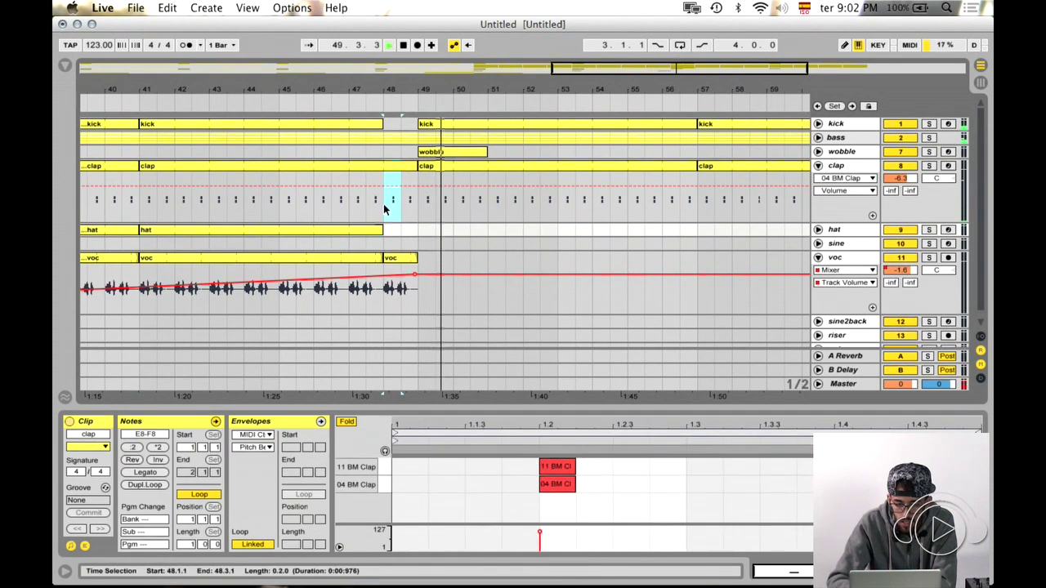
{"action": "key", "text": "Delete"}
{"action": "left_click", "coordinate": [353, 202]}
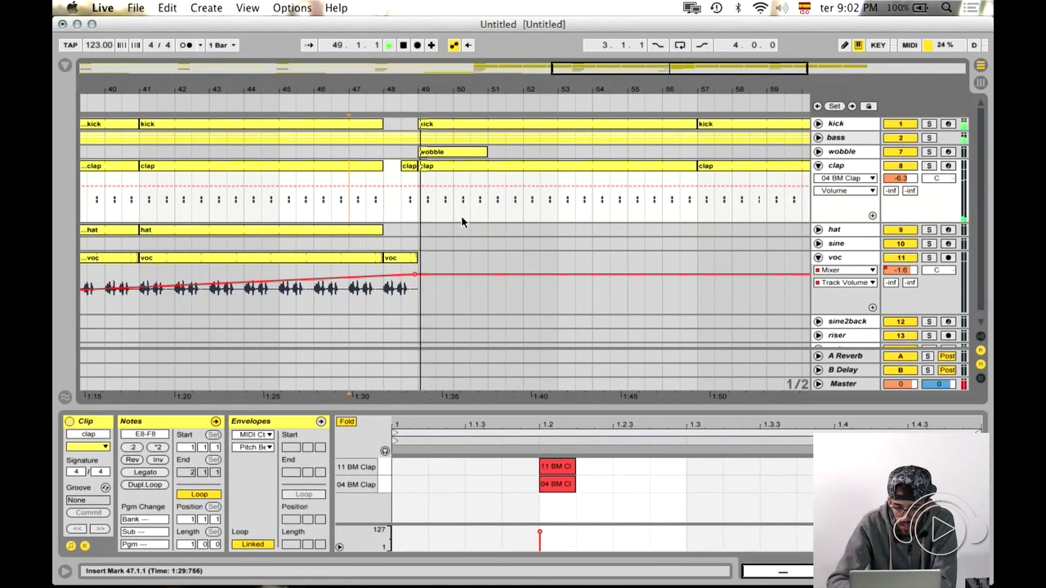
{"action": "left_click", "coordinate": [818, 166]}
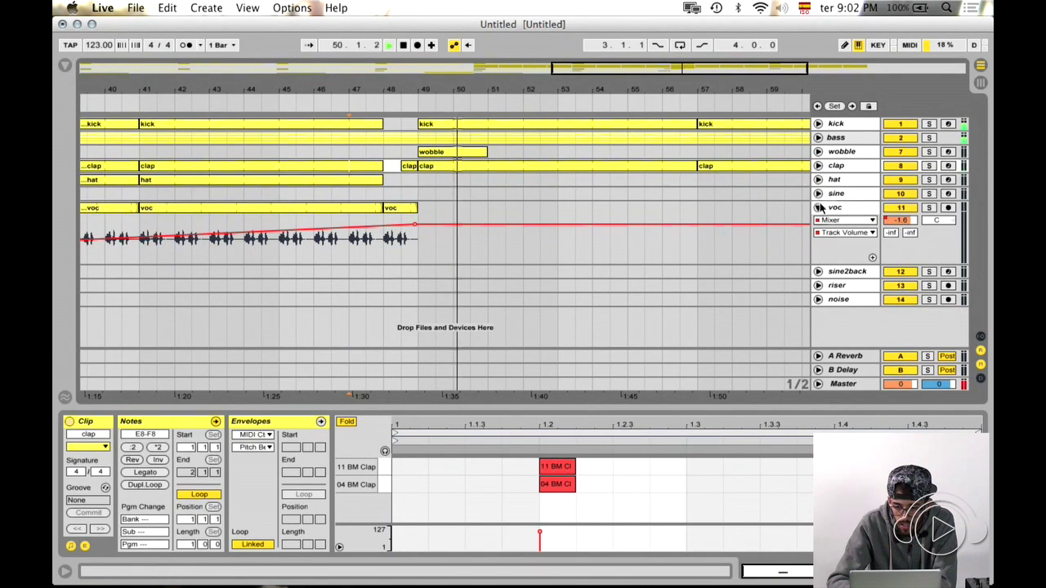
{"action": "left_click", "coordinate": [818, 257]}
- Duplicate the kick, bass, wobble and clap section of bars 49–65 into bars 65–81
{"action": "key", "text": "minus"}
{"action": "key", "text": "minus"}
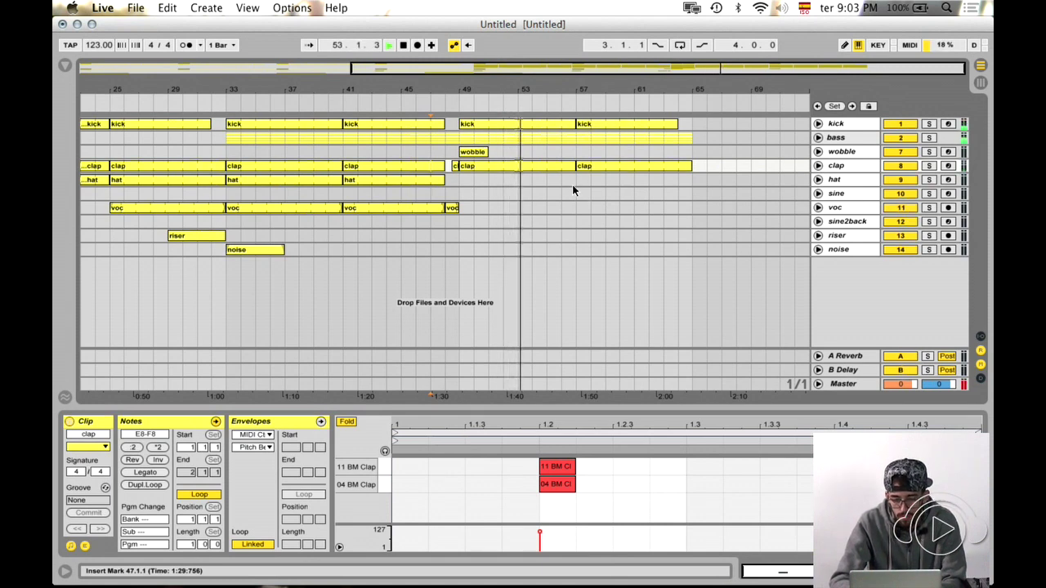
{"action": "key", "text": "space"}
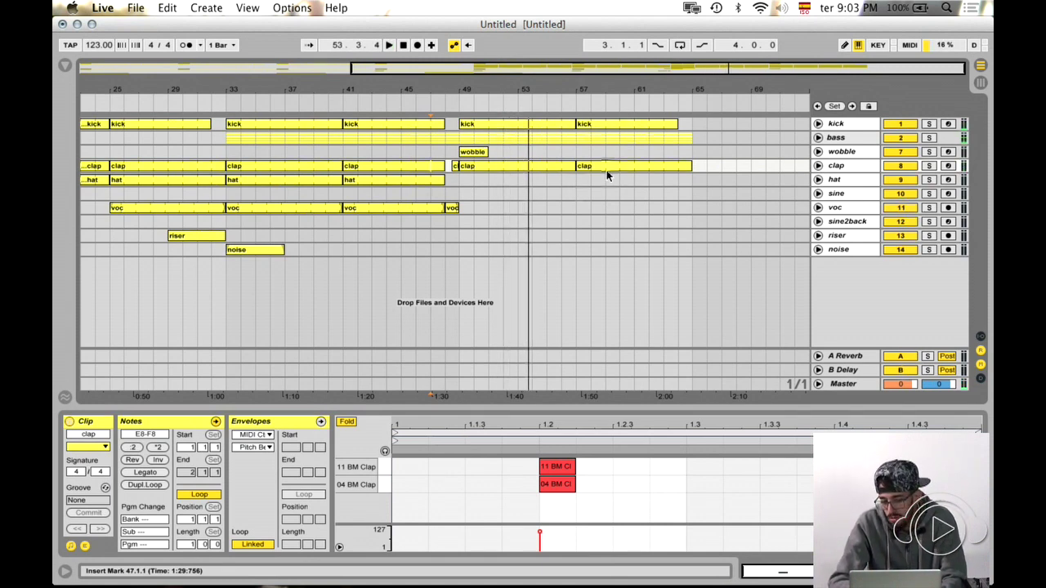
{"action": "left_click", "coordinate": [690, 123]}
{"action": "left_click_drag", "start_coordinate": [690, 124], "coordinate": [458, 209]}
{"action": "key", "text": "super+e"}
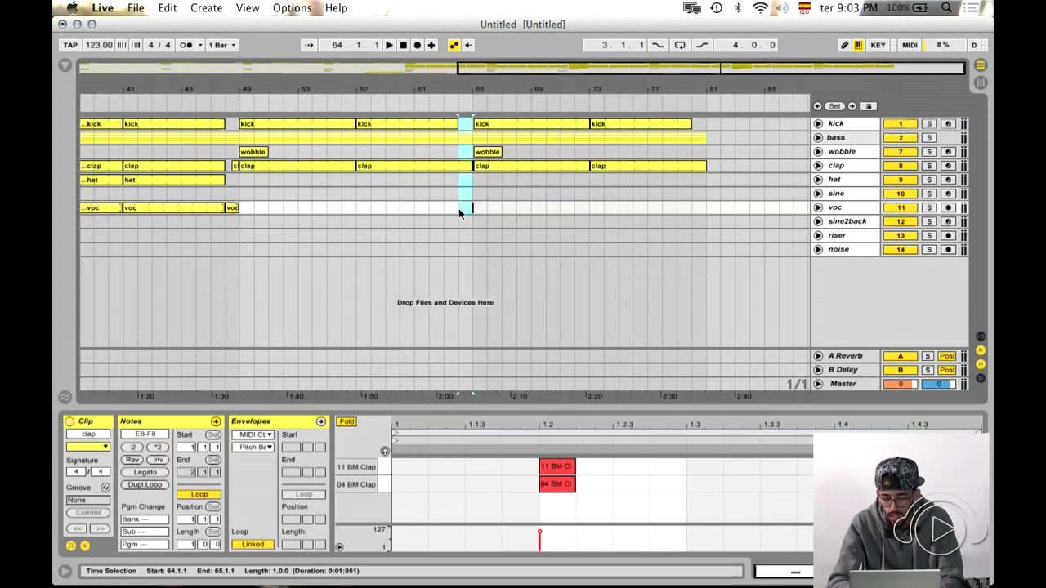
{"action": "left_click_drag", "start_coordinate": [472, 121], "coordinate": [239, 219]}
{"action": "key", "text": "super+d"}
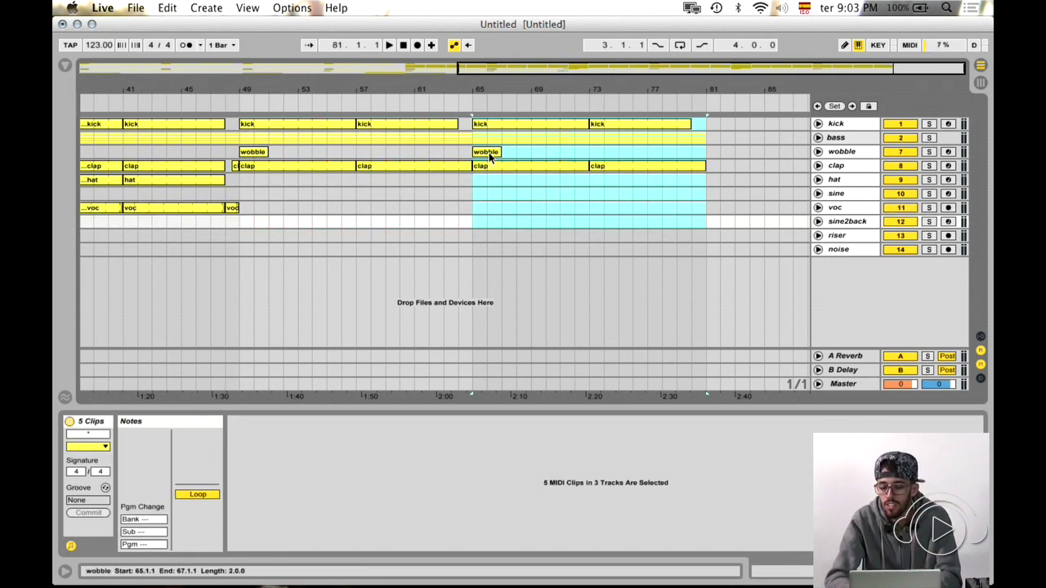
- Paste a hat clip at bar 65, extend it to eight bars, and duplicate it to fill up to bar 81
{"action": "left_click", "coordinate": [765, 178]}
{"action": "left_click", "coordinate": [818, 179]}
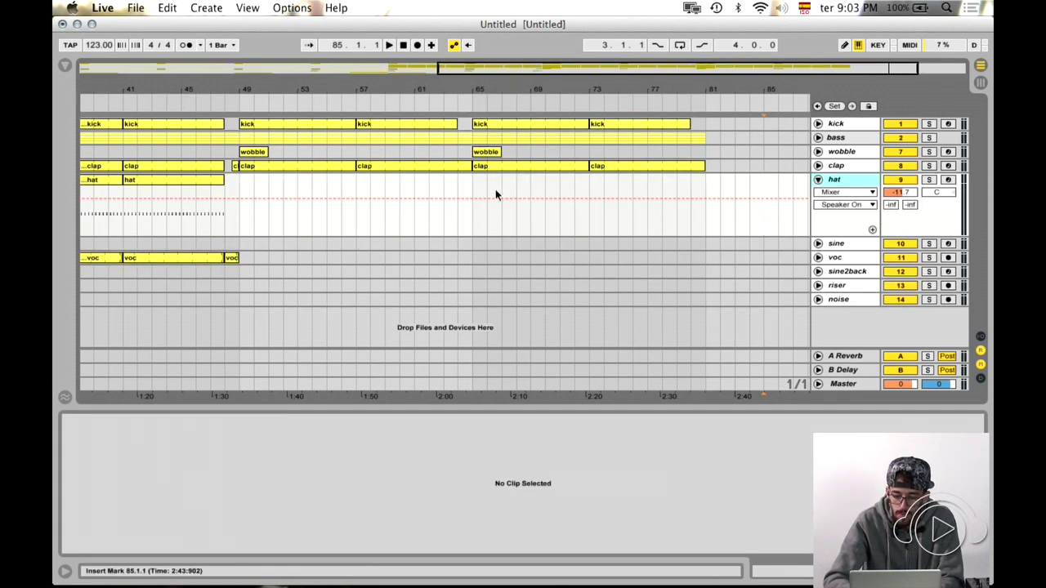
{"action": "key", "text": "super+v"}
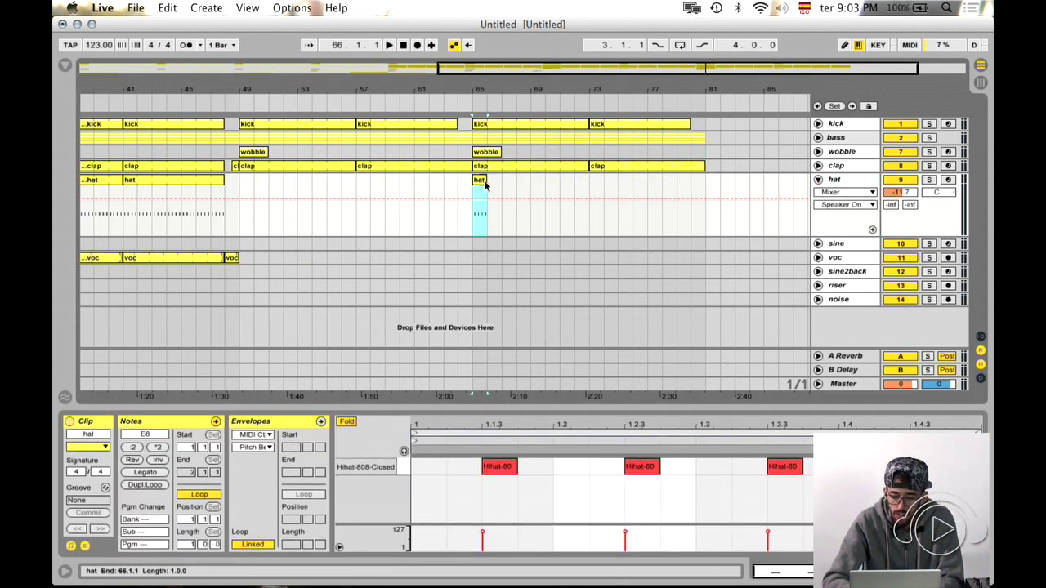
{"action": "left_click_drag", "start_coordinate": [490, 184], "coordinate": [601, 190]}
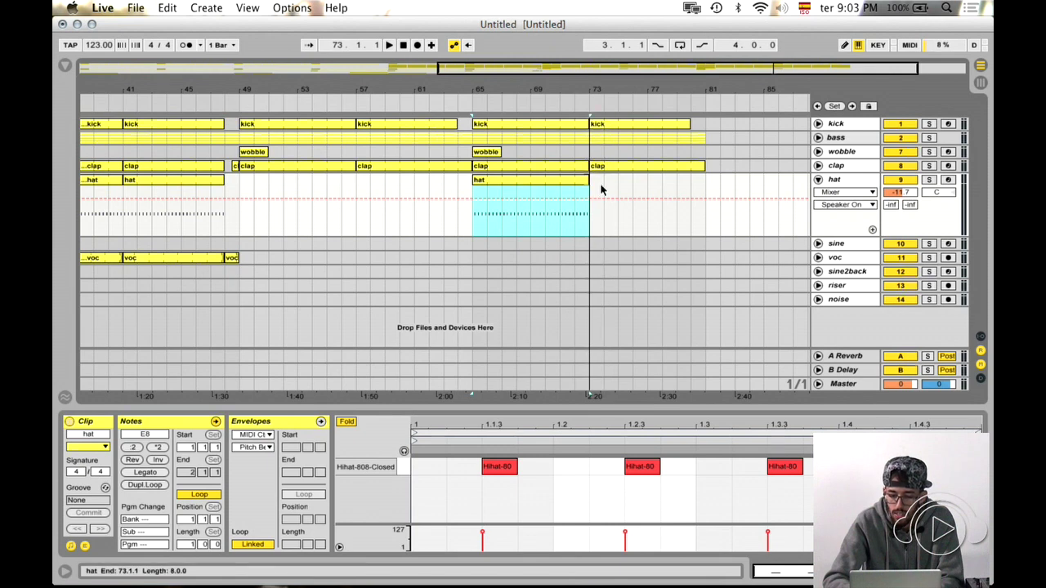
{"action": "key", "text": "super+d"}
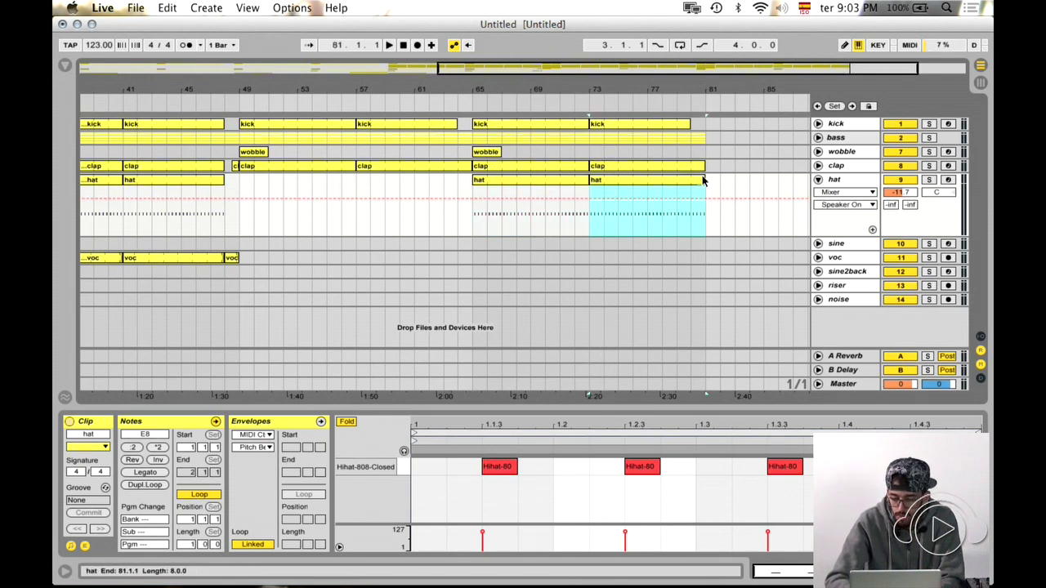
{"action": "left_click", "coordinate": [819, 181]}
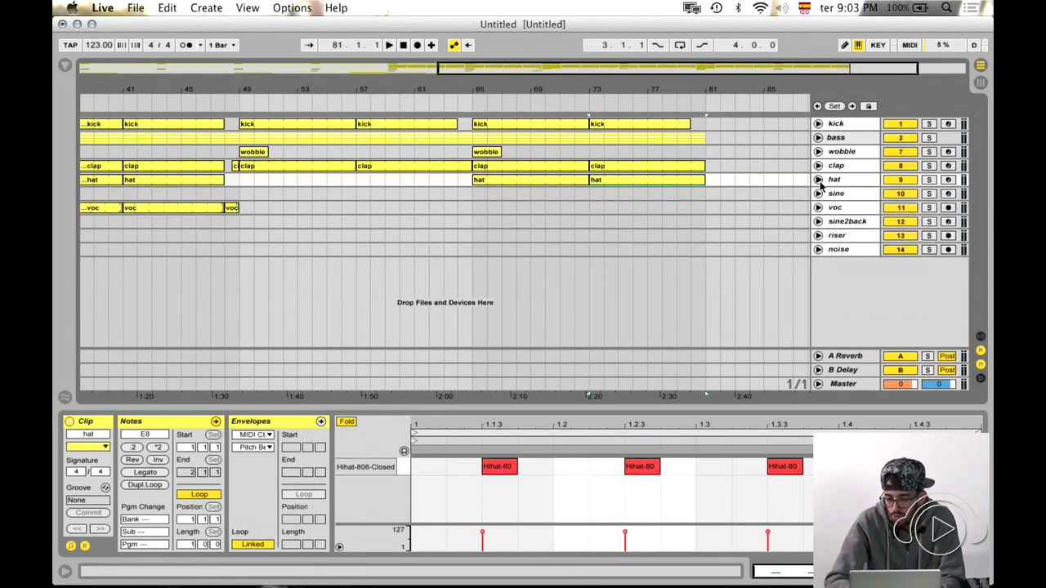
- Listen to the arrangement from bar 47 and again from bar 49 to check the drop
{"action": "left_click", "coordinate": [470, 194]}
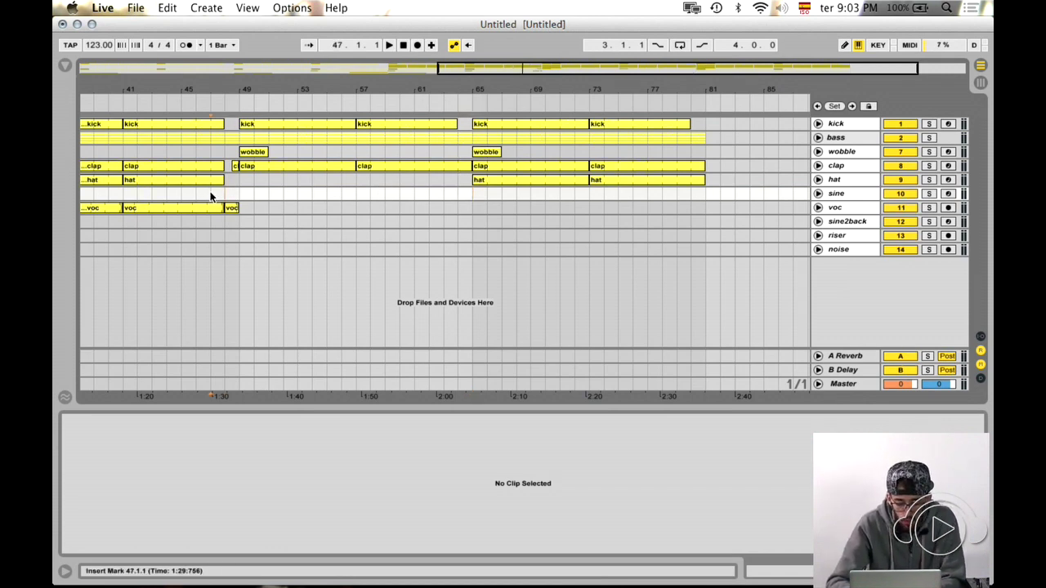
{"action": "key", "text": "space"}
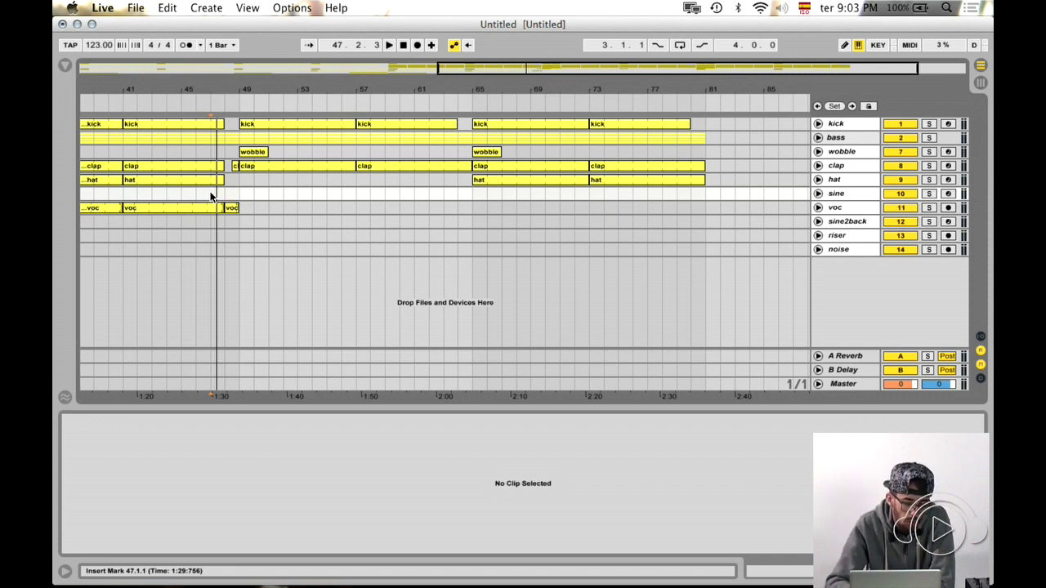
{"action": "key", "text": "space"}
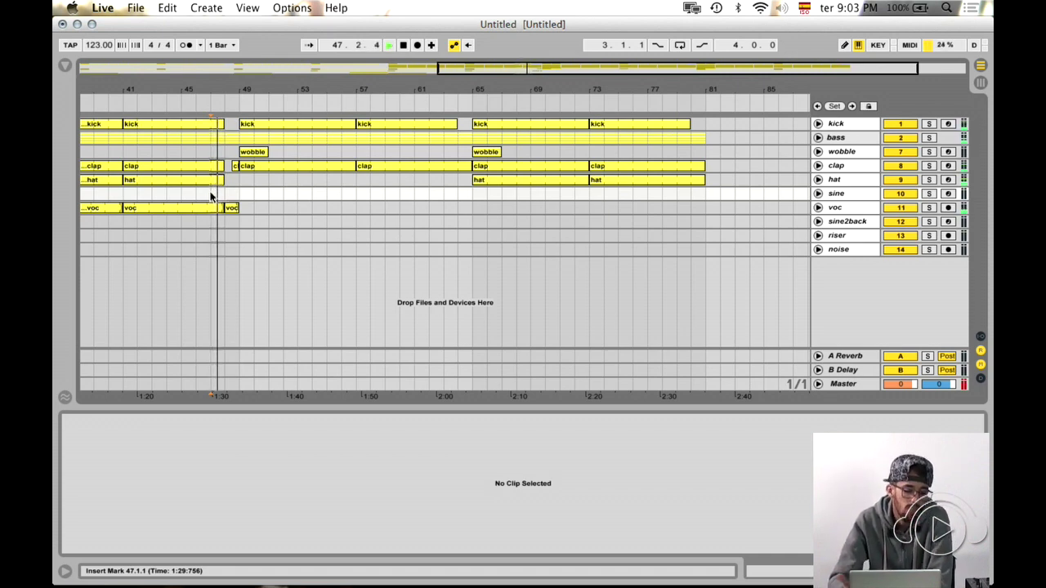
{"action": "left_click", "coordinate": [238, 193]}
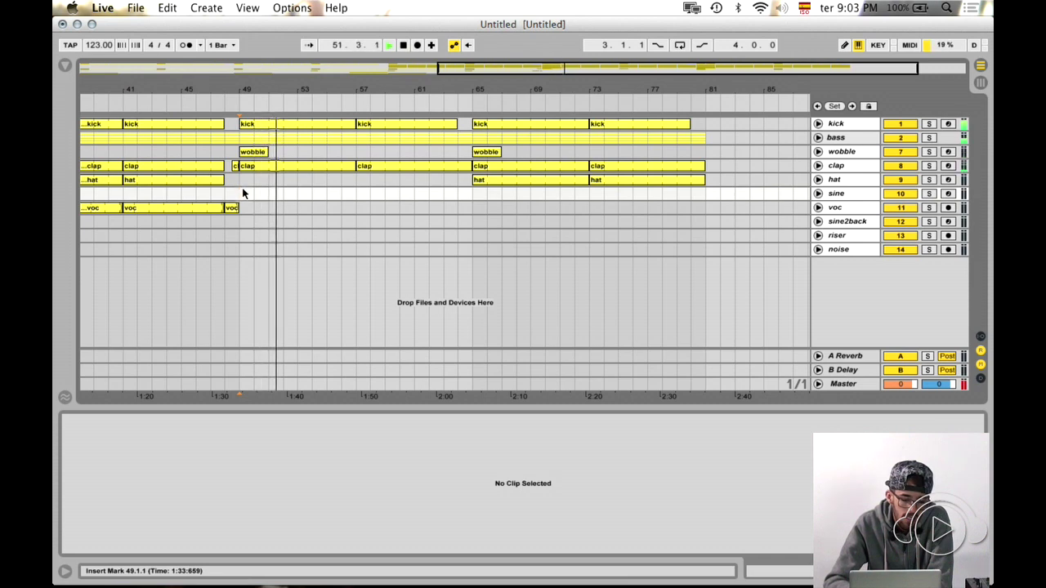
- Paste the four-bar noise clip at bar 65 on the noise track and audition the transition from bar 64
{"action": "left_click", "coordinate": [841, 250]}
{"action": "left_click", "coordinate": [478, 249]}
{"action": "key", "text": "super+v"}
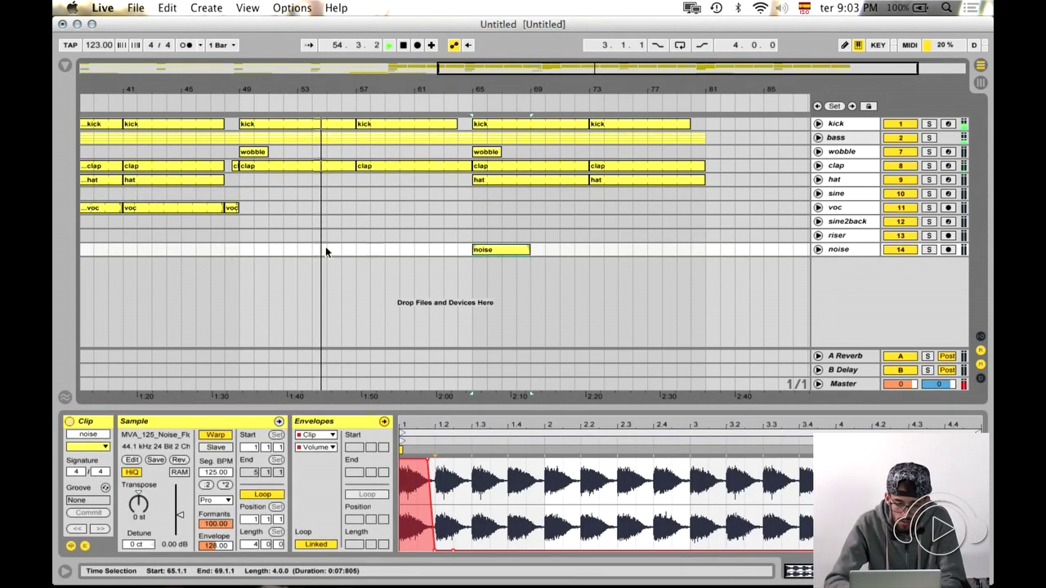
{"action": "left_click", "coordinate": [238, 253]}
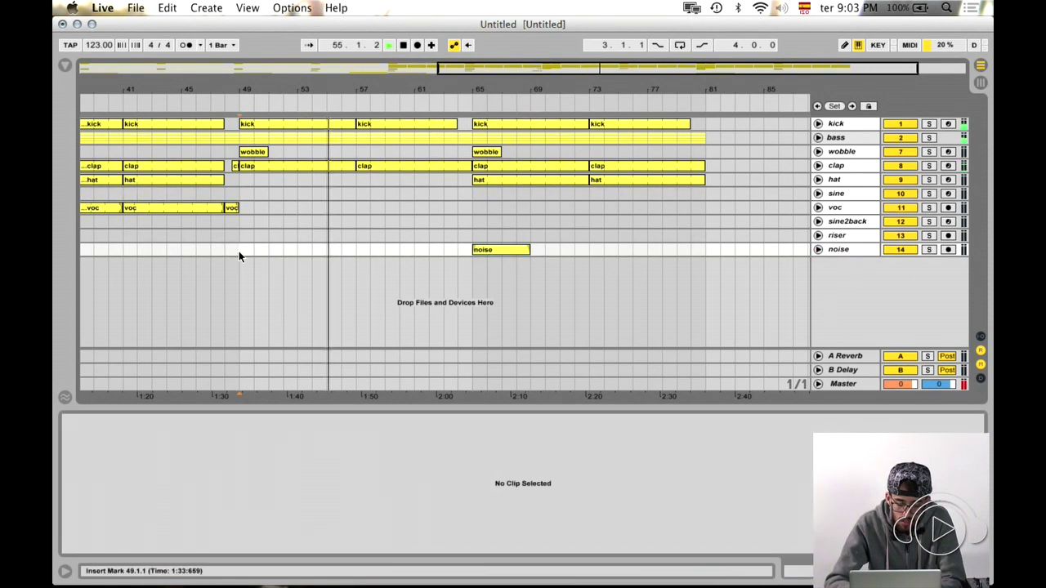
{"action": "left_click", "coordinate": [458, 208]}
{"action": "key", "text": "space"}
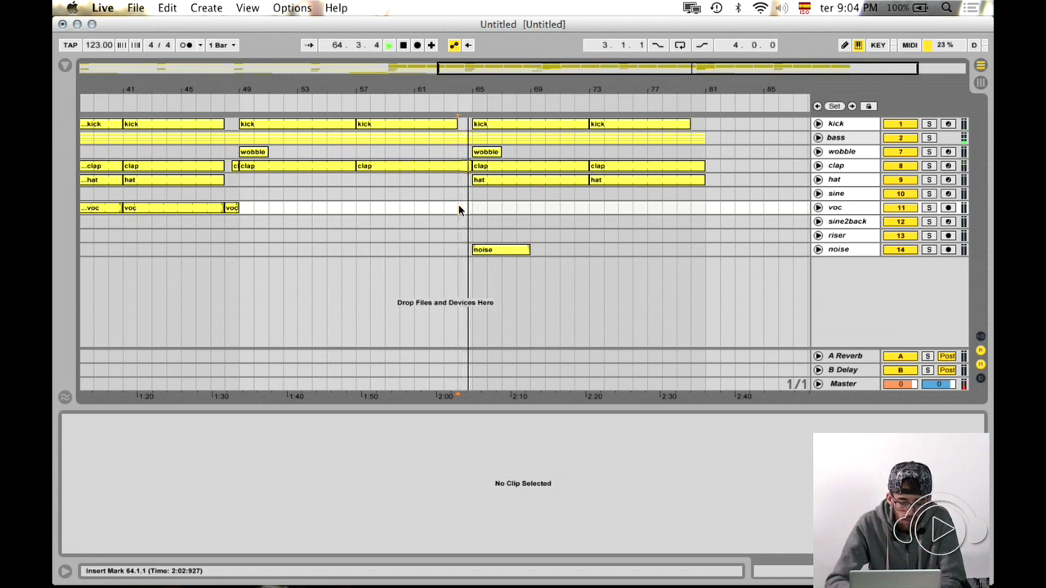
- Duplicate all tracks' content in bars 65–81 into bars 81–97
{"action": "left_click_drag", "start_coordinate": [703, 123], "coordinate": [474, 255]}
{"action": "key", "text": "super+d"}
- Insert a new MIDI track directly after sine2back and switch to the Session View
{"action": "left_click", "coordinate": [436, 218]}
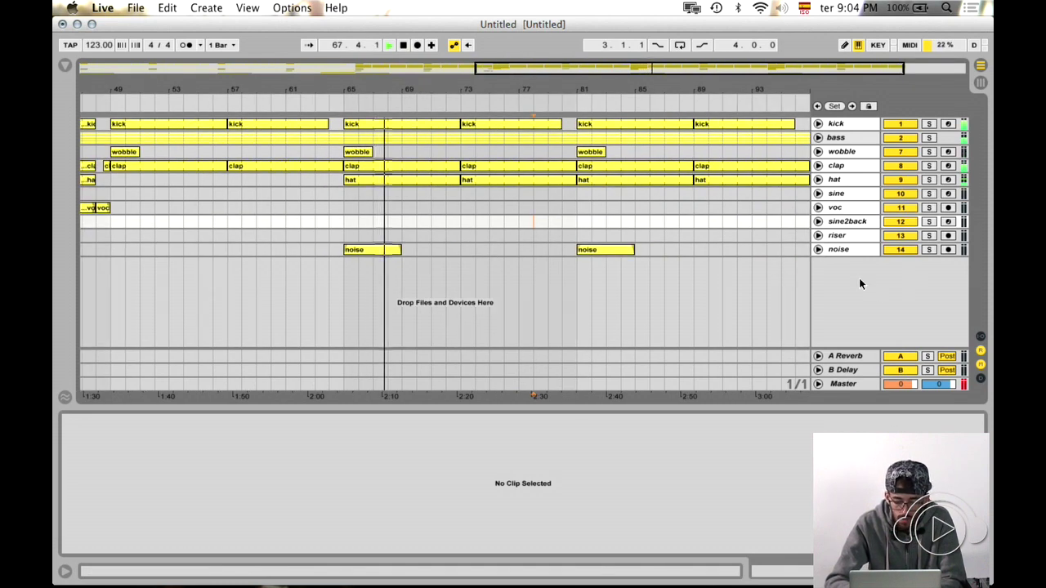
{"action": "key", "text": "super+t"}
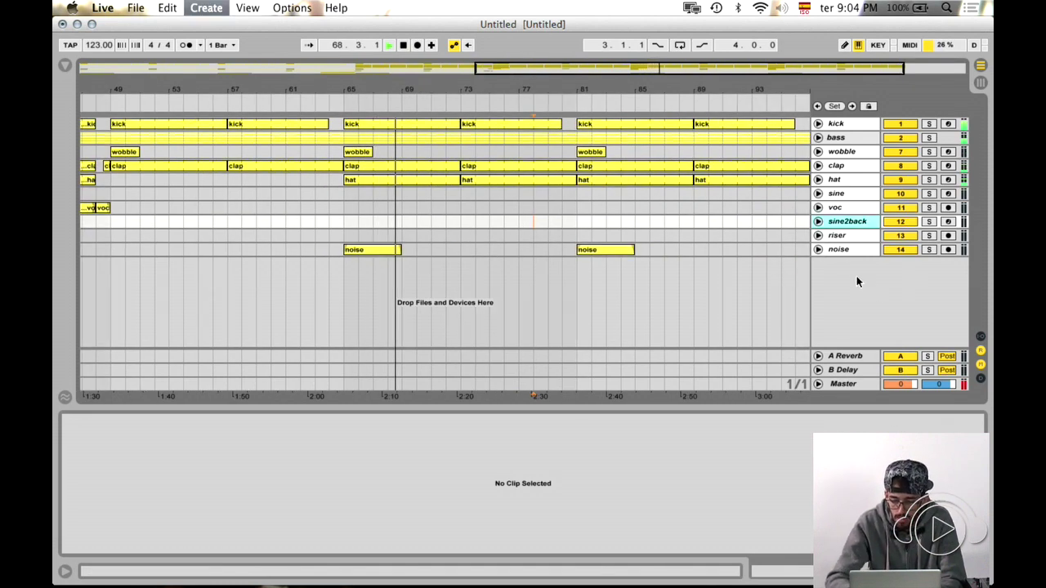
{"action": "key", "text": "Tab"}
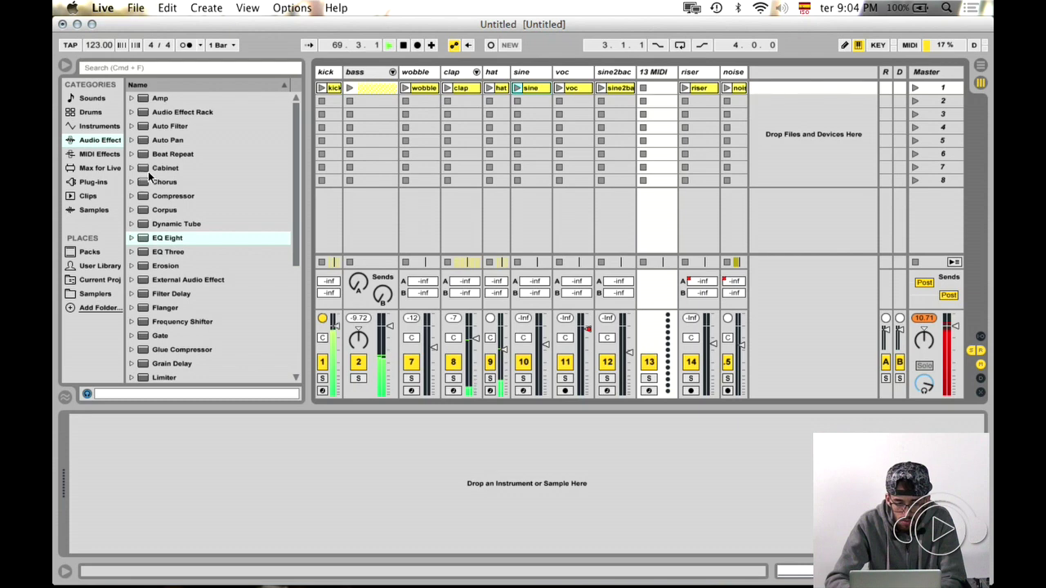
- Browse the Drums library's Drum Hits and expand the Snare folder to view its samples and presets
{"action": "left_click", "coordinate": [91, 113]}
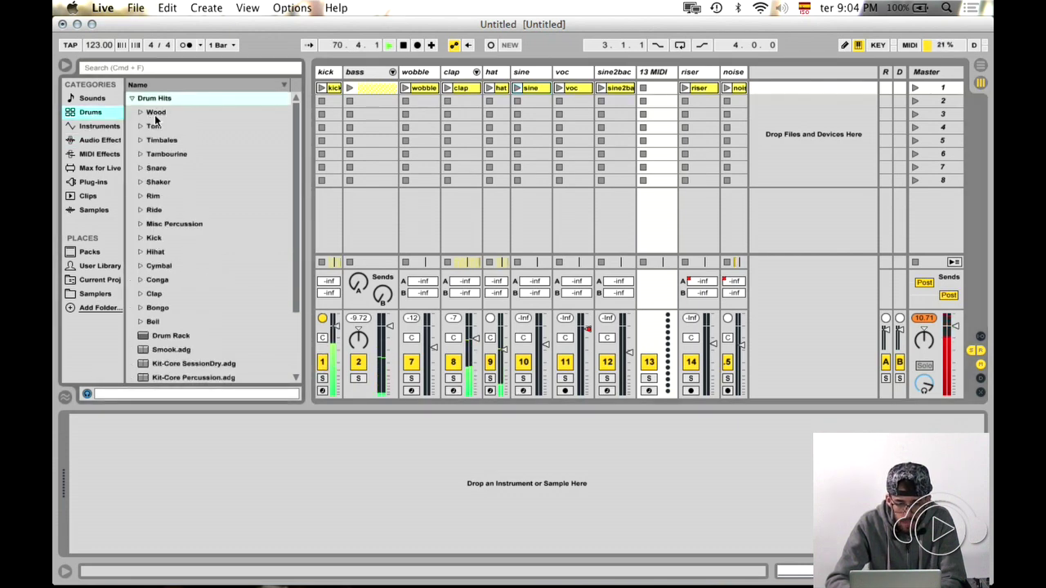
{"action": "scroll", "coordinate": [145, 152], "scroll_direction": "down", "scroll_amount": 2}
{"action": "left_click", "coordinate": [201, 138]}
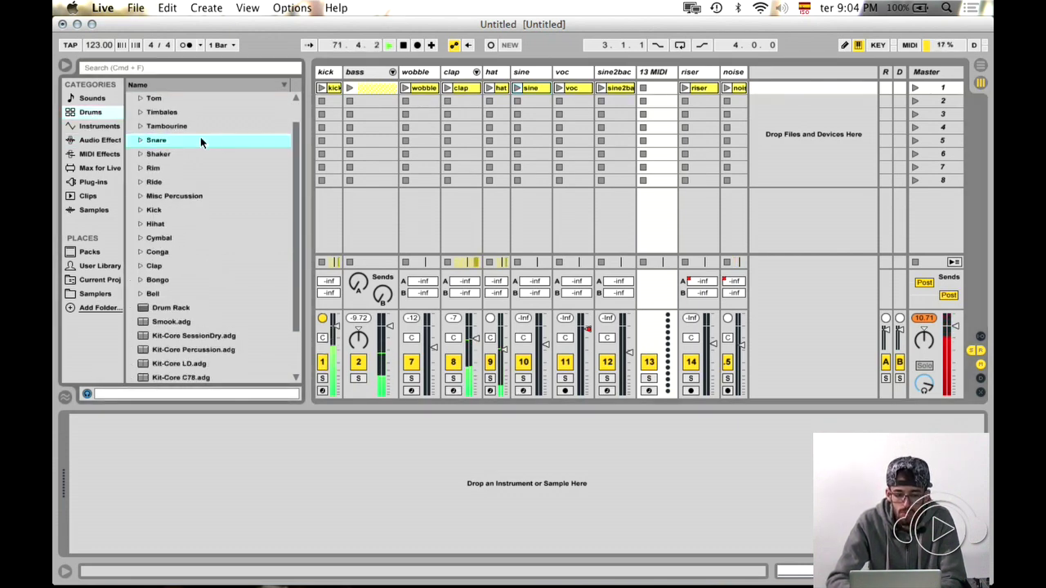
{"action": "scroll", "coordinate": [201, 138], "scroll_direction": "down", "scroll_amount": 4}
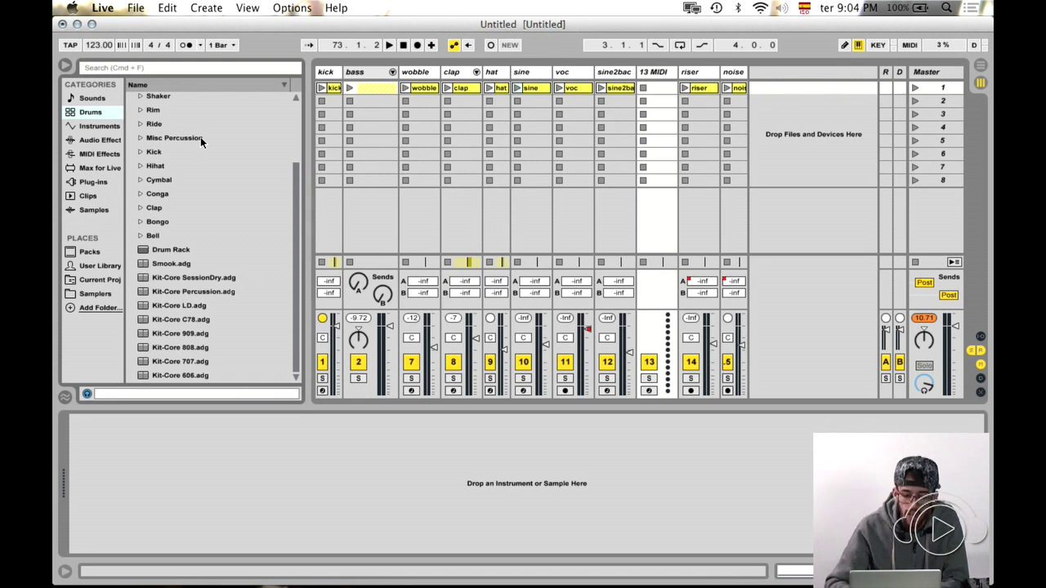
{"action": "scroll", "coordinate": [201, 136], "scroll_direction": "up", "scroll_amount": 3}
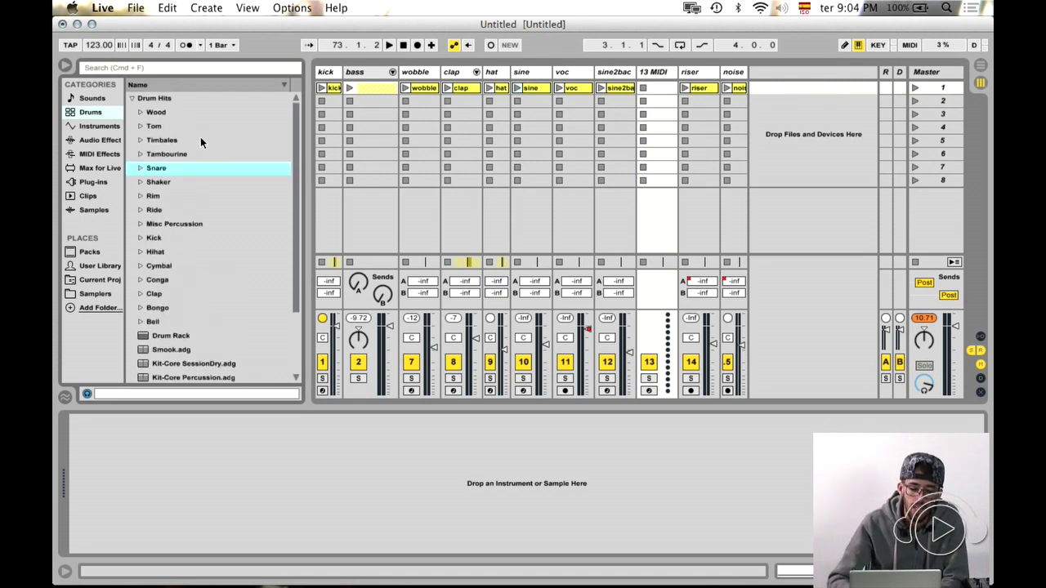
{"action": "left_click", "coordinate": [162, 167]}
{"action": "left_click", "coordinate": [140, 167]}
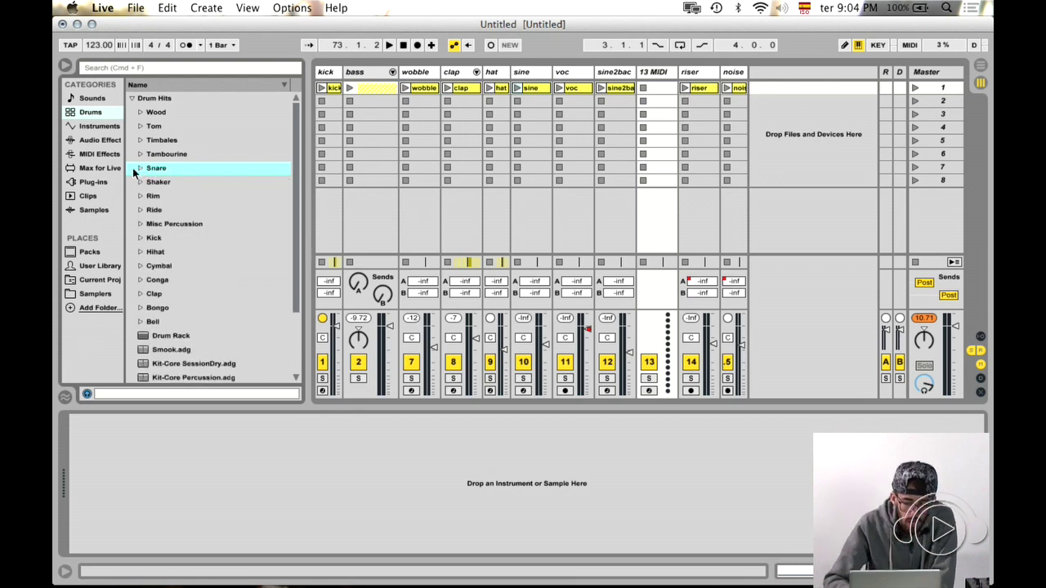
{"action": "left_click", "coordinate": [140, 169]}
{"action": "scroll", "coordinate": [219, 186], "scroll_direction": "down", "scroll_amount": 5}
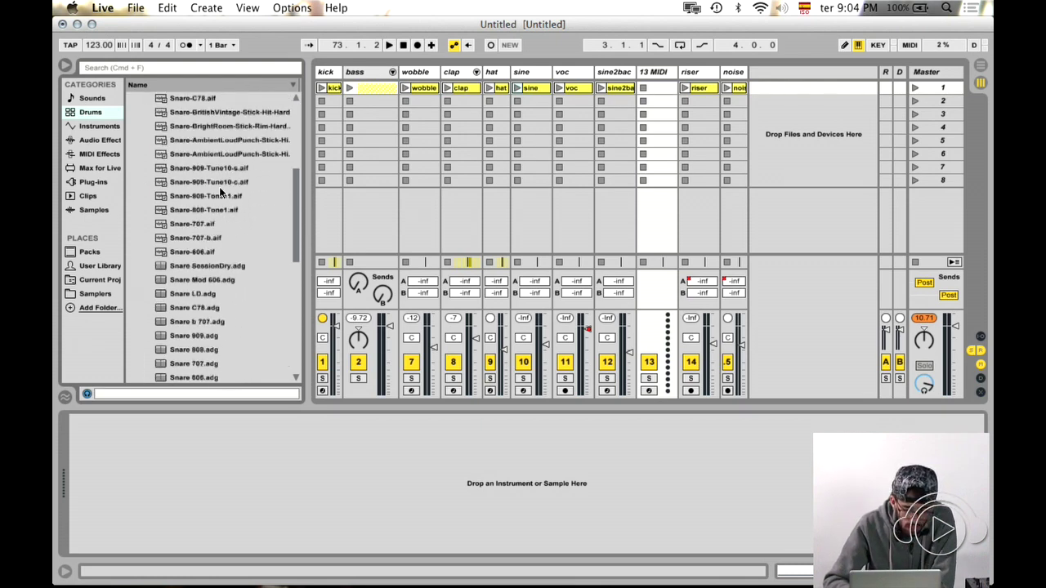
- Audition the snare samples and presets in the Snare folder, from the 808, 707 and 606 sounds to Snare SessionDry
{"action": "left_click", "coordinate": [199, 227]}
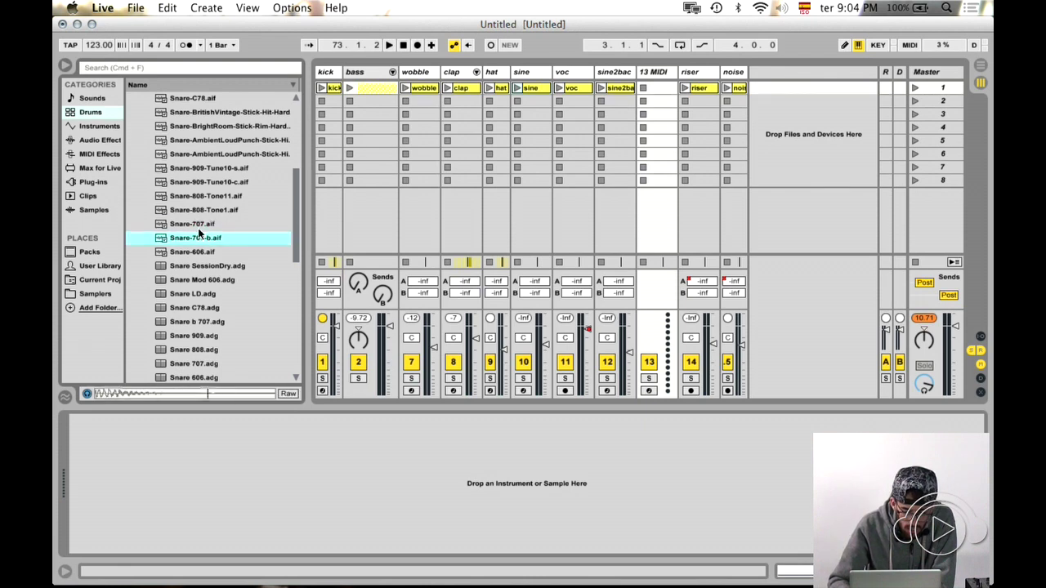
{"action": "key", "text": "Up"}
{"action": "key", "text": "Up"}
{"action": "key", "text": "Up"}
{"action": "key", "text": "Down"}
{"action": "key", "text": "Down"}
{"action": "key", "text": "Down"}
{"action": "key", "text": "Down"}
{"action": "key", "text": "Down"}
{"action": "key", "text": "Down"}
{"action": "key", "text": "Down"}
{"action": "key", "text": "Down"}
{"action": "key", "text": "Down"}
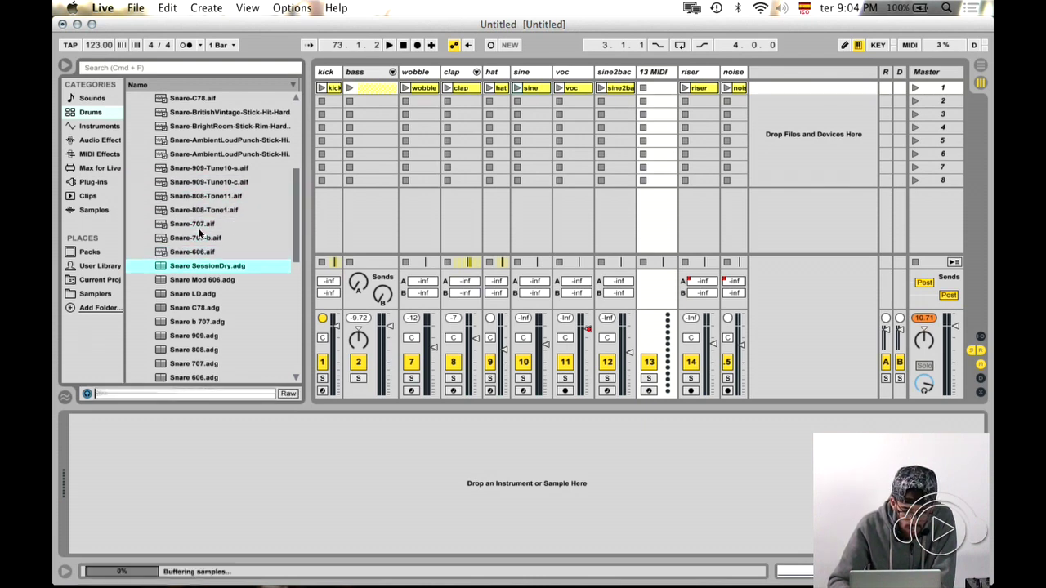
{"action": "key", "text": "Down"}
{"action": "key", "text": "Down"}
{"action": "key", "text": "Down"}
{"action": "key", "text": "Down"}
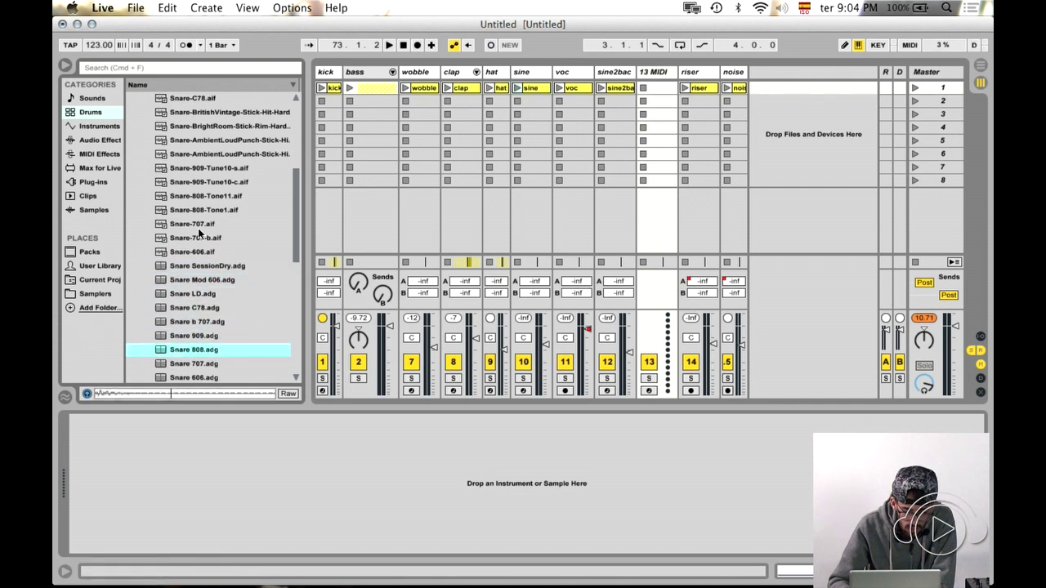
{"action": "key", "text": "Up"}
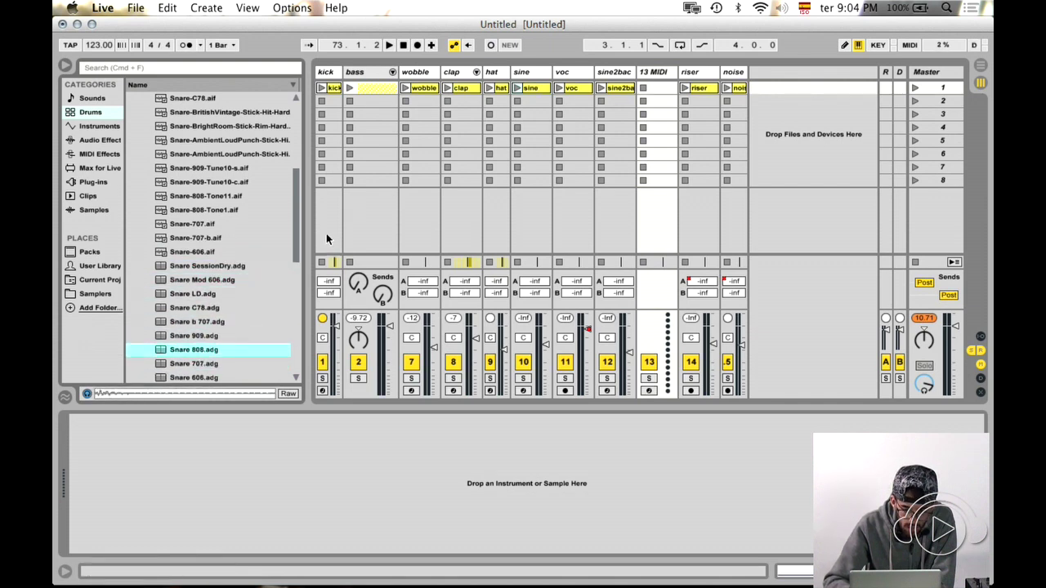
{"action": "key", "text": "Down"}
{"action": "key", "text": "Down"}
{"action": "key", "text": "Down"}
{"action": "key", "text": "Down"}
{"action": "key", "text": "Down"}
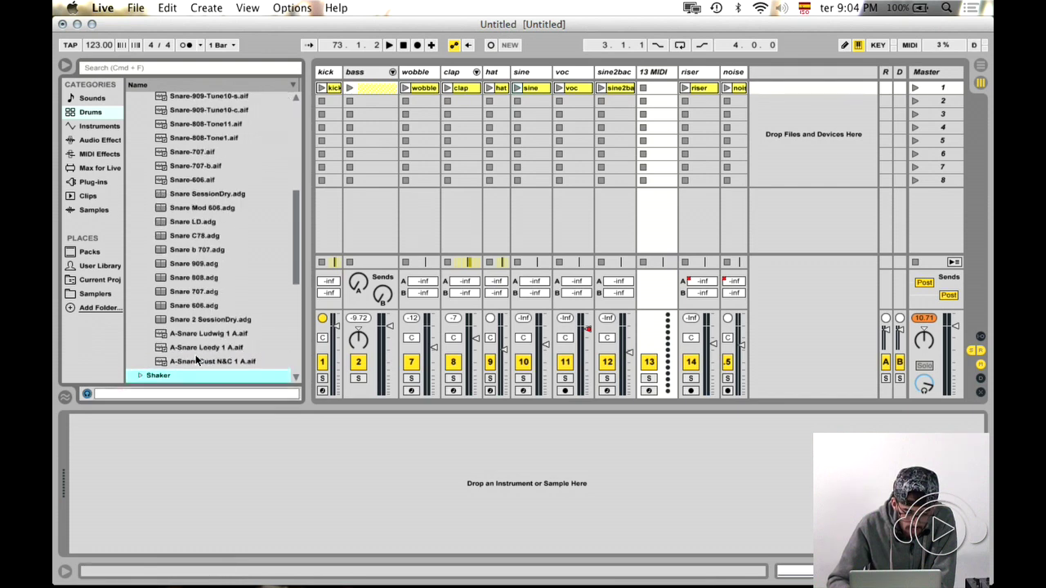
{"action": "left_click", "coordinate": [196, 193]}
{"action": "key", "text": "Up"}
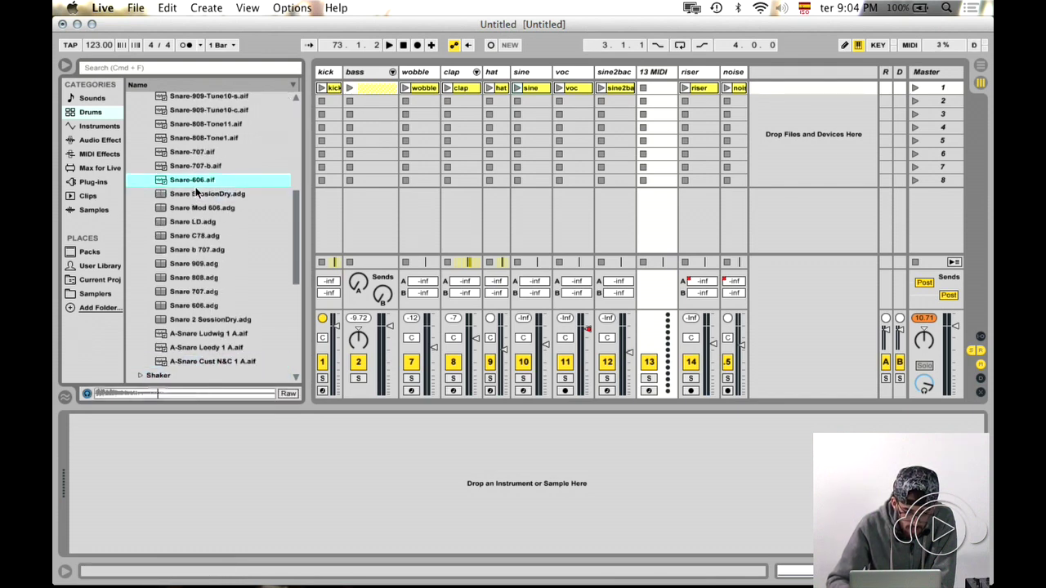
{"action": "key", "text": "Down"}
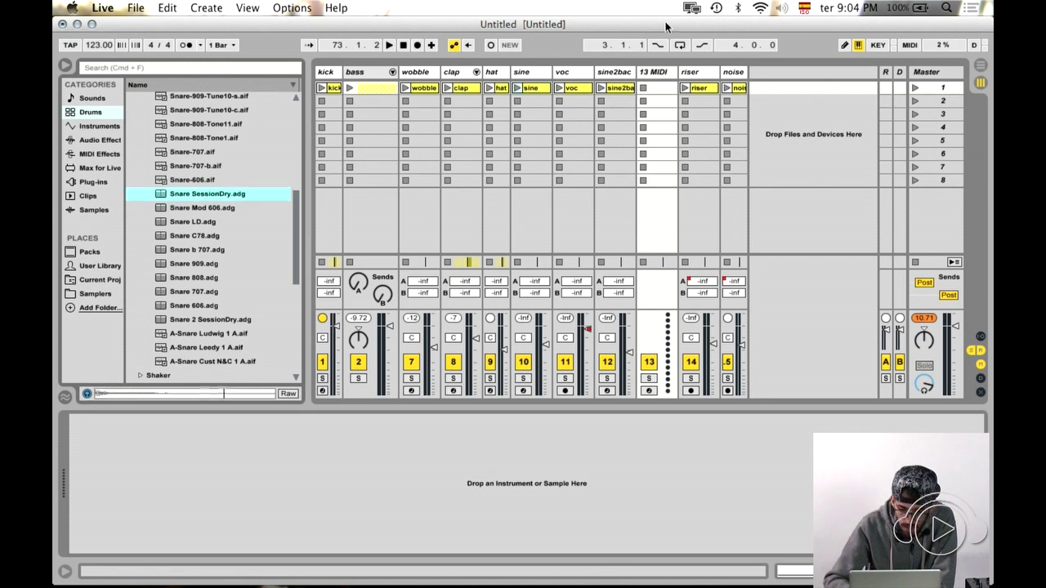
- Try the Snare SessionDry preset on the new MIDI track
{"action": "left_click", "coordinate": [197, 193]}
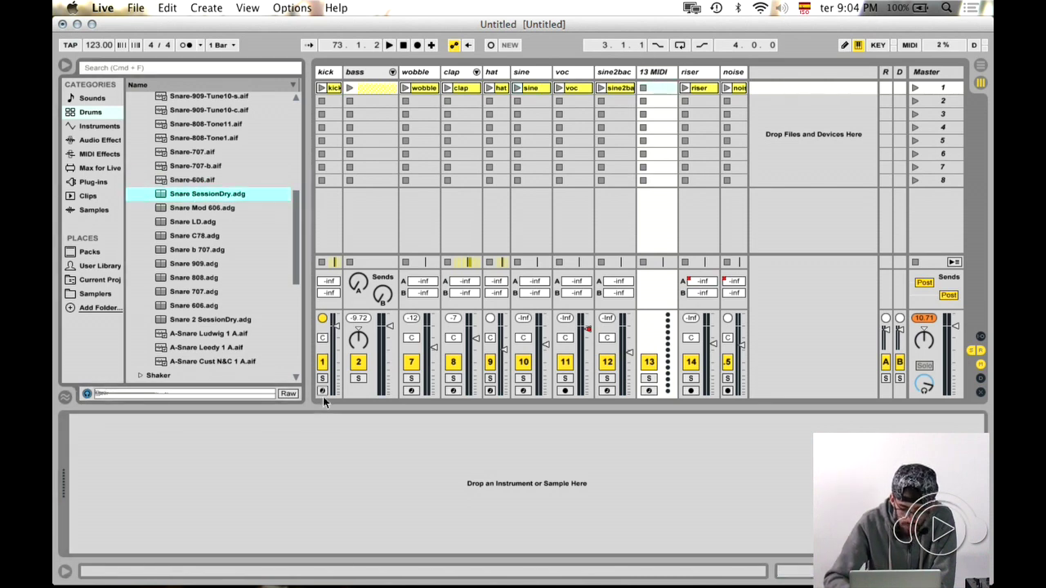
{"action": "key", "text": "Return"}
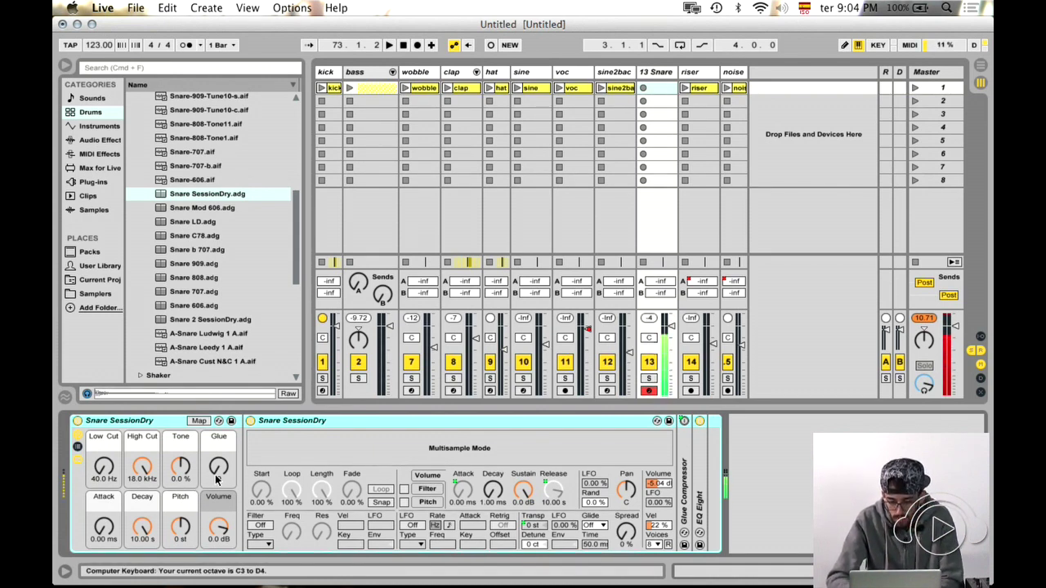
- Lower the new track's volume to about -10.6 dB and load Snare-808-Tone1.aif as its instrument
{"action": "left_click", "coordinate": [669, 345]}
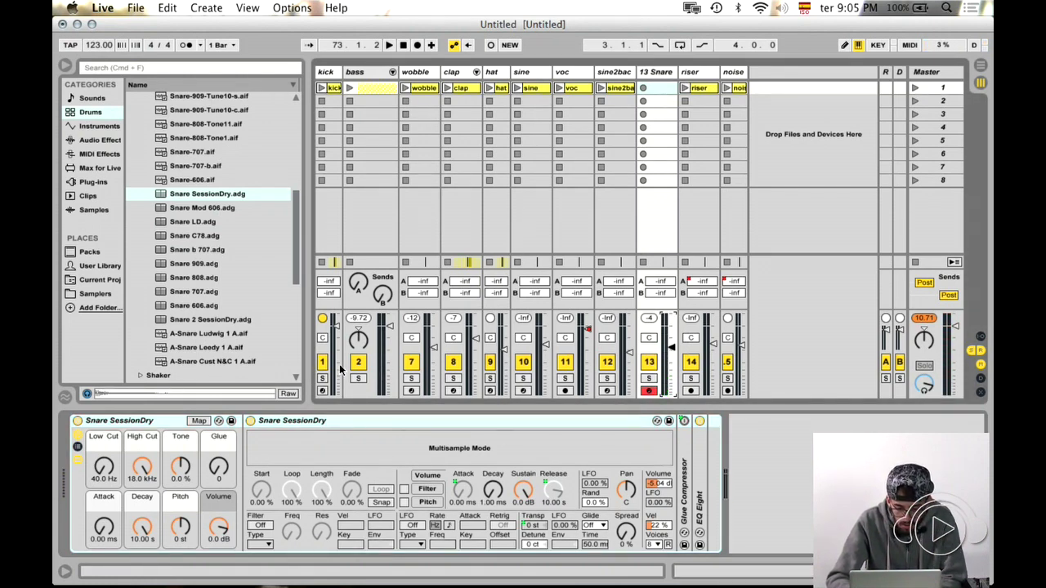
{"action": "scroll", "coordinate": [204, 215], "scroll_direction": "up", "scroll_amount": 2}
{"action": "left_click", "coordinate": [194, 213]}
{"action": "left_click", "coordinate": [204, 224]}
{"action": "left_click", "coordinate": [198, 211]}
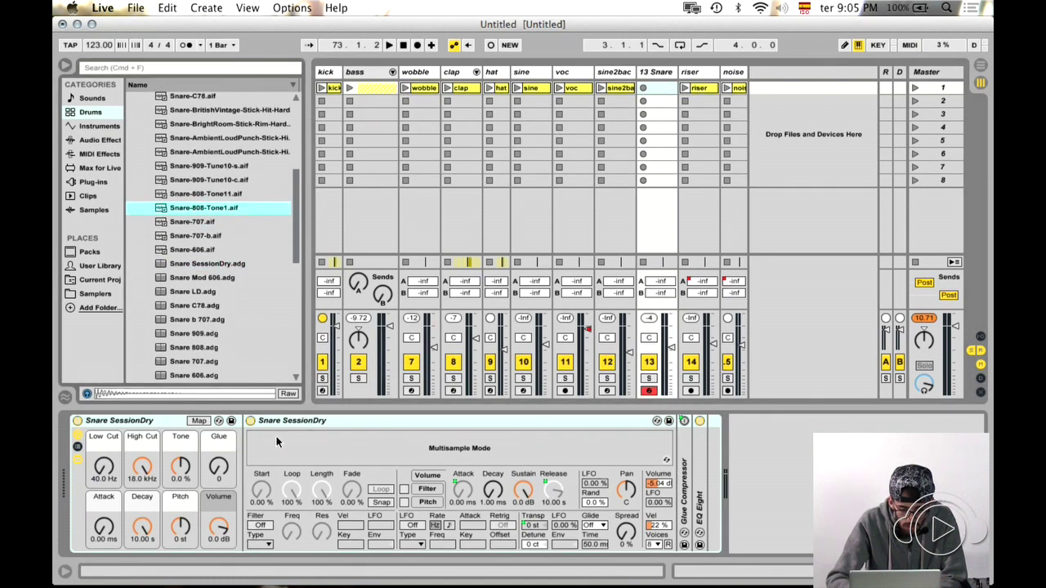
{"action": "key", "text": "Return"}
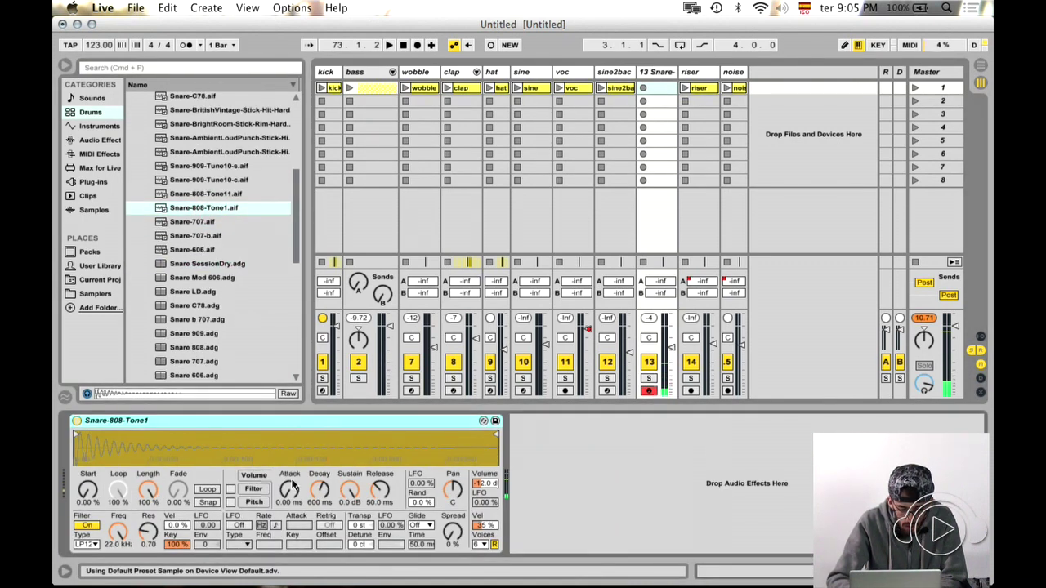
- Turn on looping for the Snare-808-Tone1 sample and select its Length parameter, leaving it at 100 %
{"action": "left_click", "coordinate": [212, 492]}
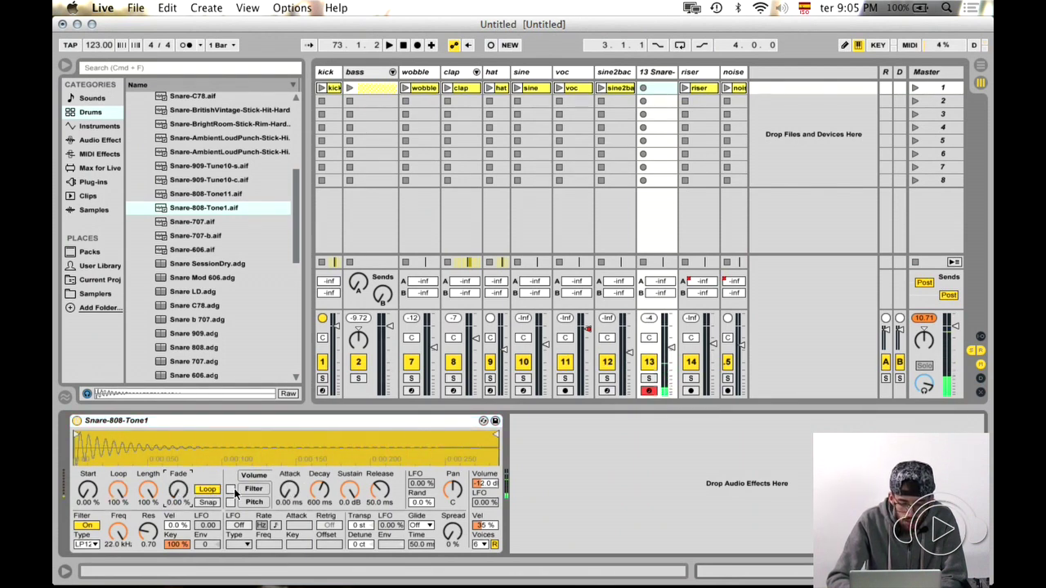
{"action": "left_click", "coordinate": [666, 72]}
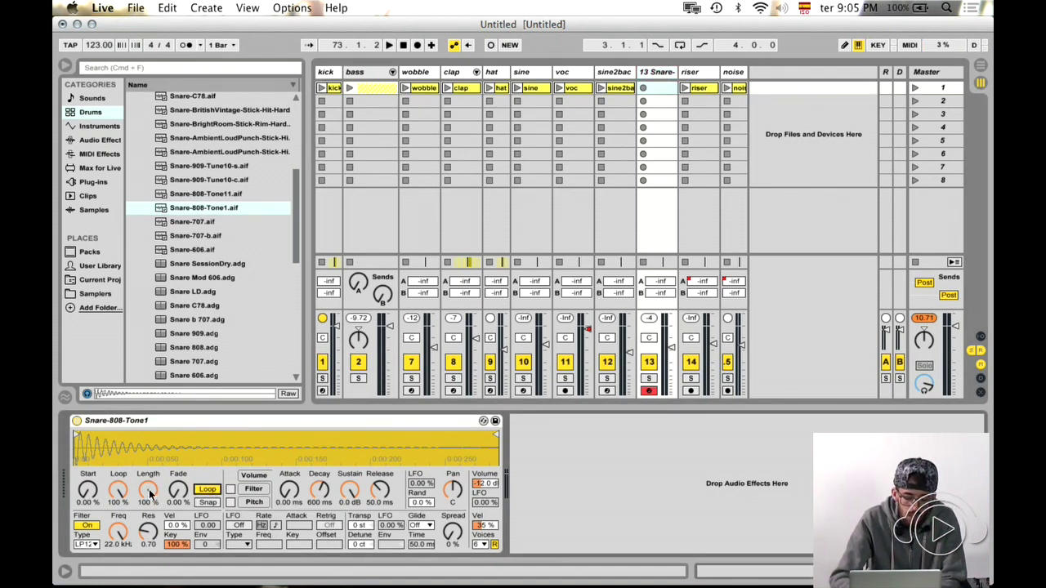
{"action": "left_click_drag", "start_coordinate": [150, 494], "coordinate": [150, 495]}
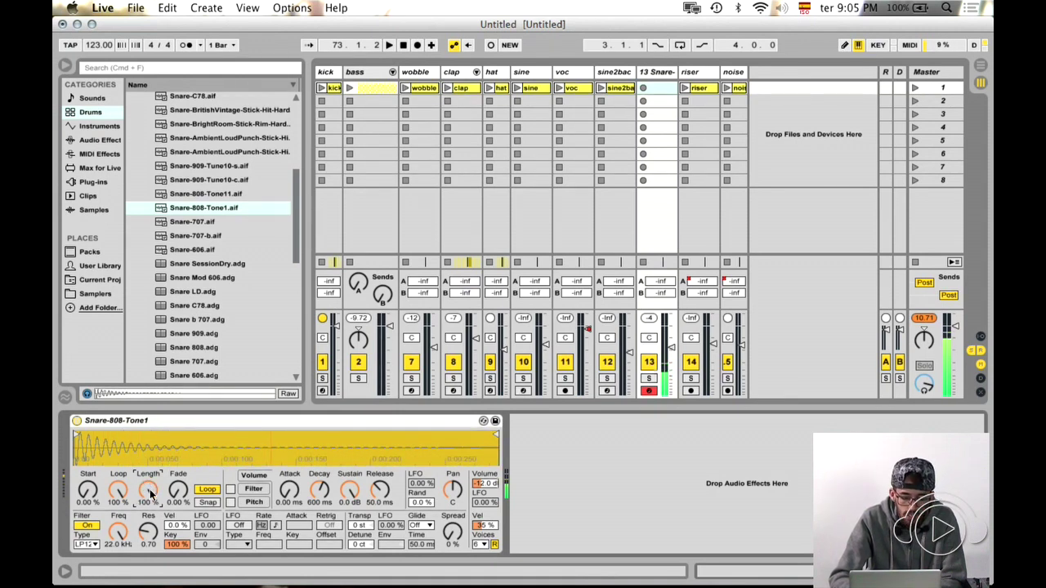
- Create a four-bar clip in the snare track's first slot with a one-bar E3 note at its start
{"action": "double_click", "coordinate": [666, 89]}
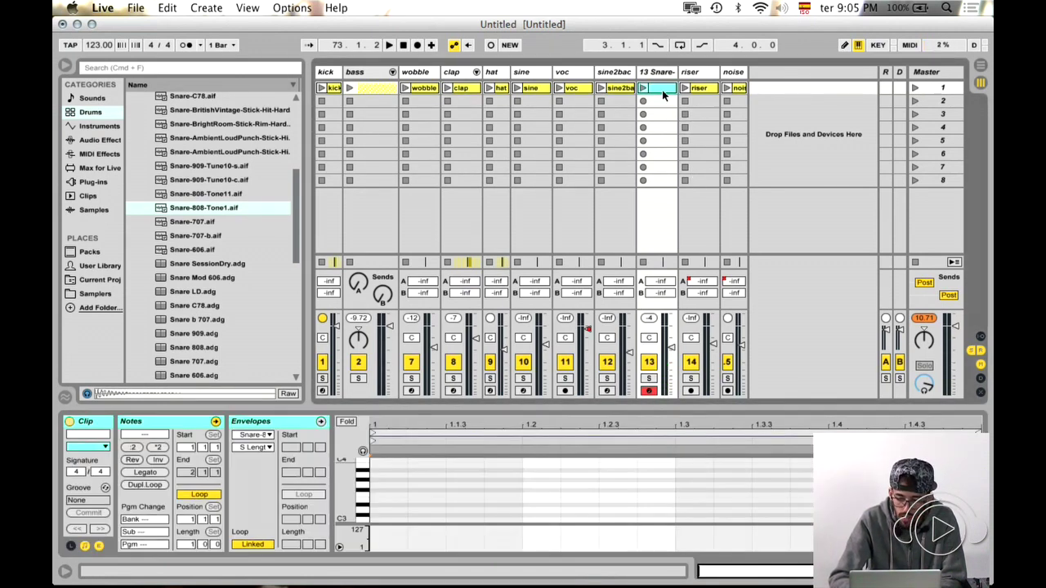
{"action": "double_click", "coordinate": [376, 498]}
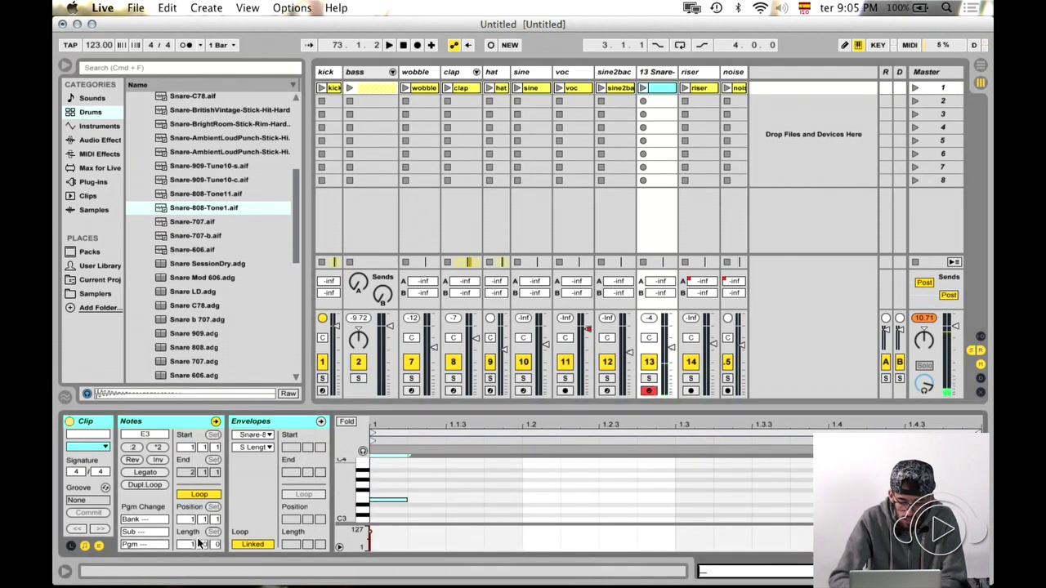
{"action": "left_click_drag", "start_coordinate": [380, 497], "coordinate": [515, 488]}
{"action": "left_click", "coordinate": [657, 74]}
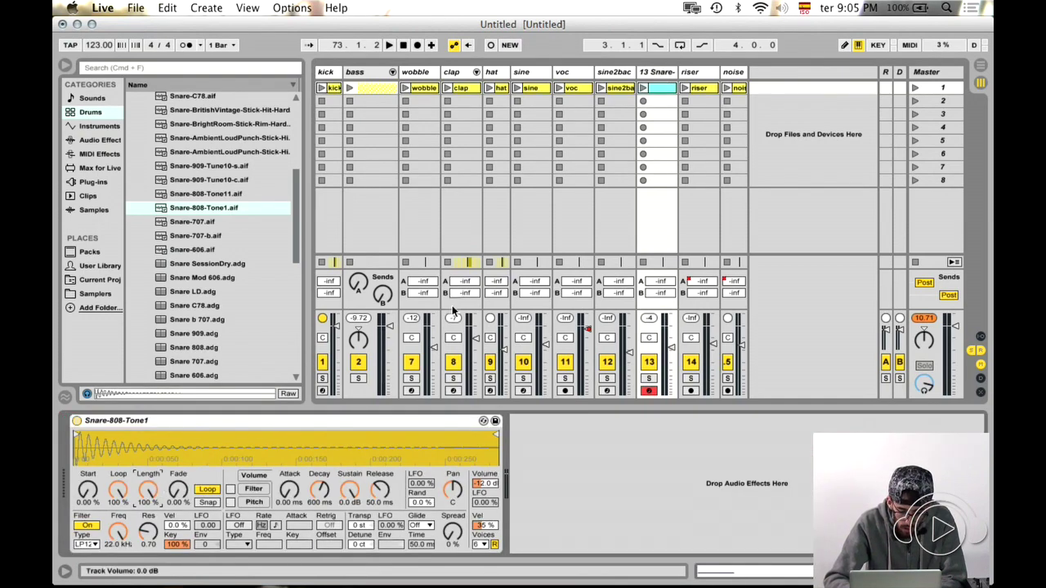
{"action": "left_click", "coordinate": [663, 88]}
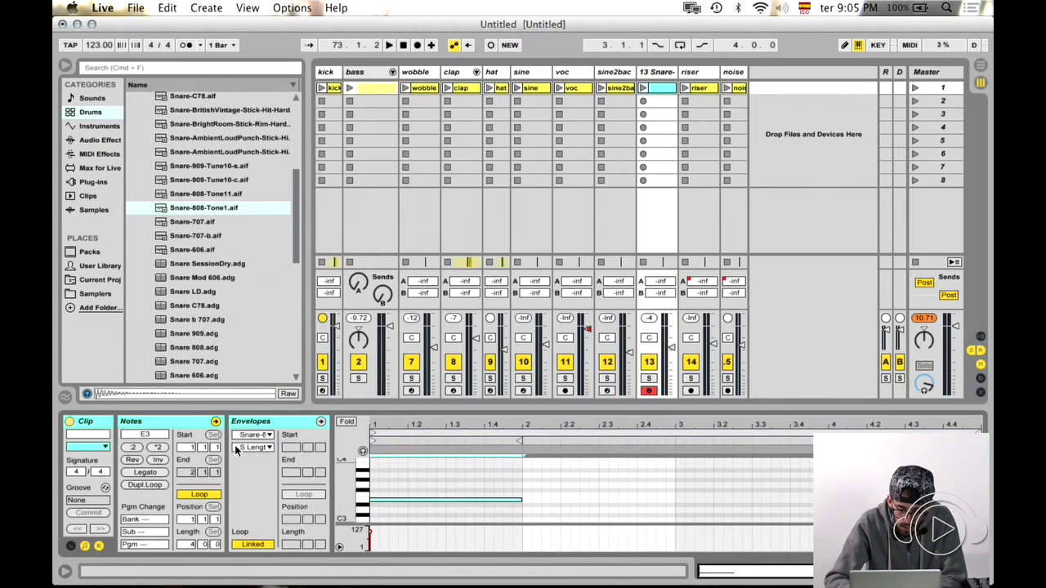
- Draw an S Length envelope in the clip rising from minimum at bar 1 to maximum at bar 2, and audition it
{"action": "left_click", "coordinate": [237, 448]}
{"action": "left_click_drag", "start_coordinate": [340, 459], "coordinate": [341, 537]}
{"action": "left_click", "coordinate": [643, 88]}
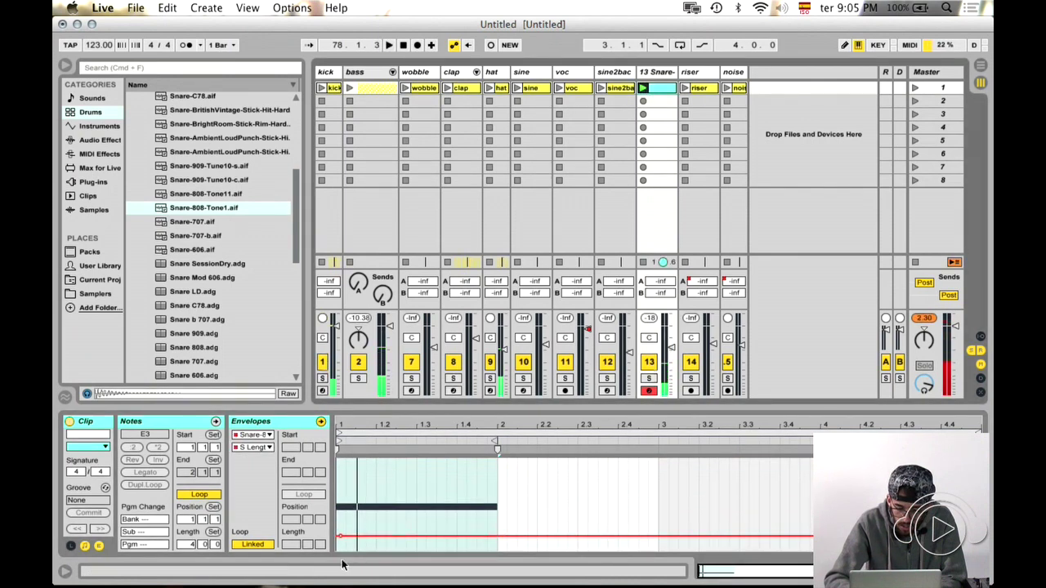
{"action": "left_click_drag", "start_coordinate": [338, 532], "coordinate": [384, 543]}
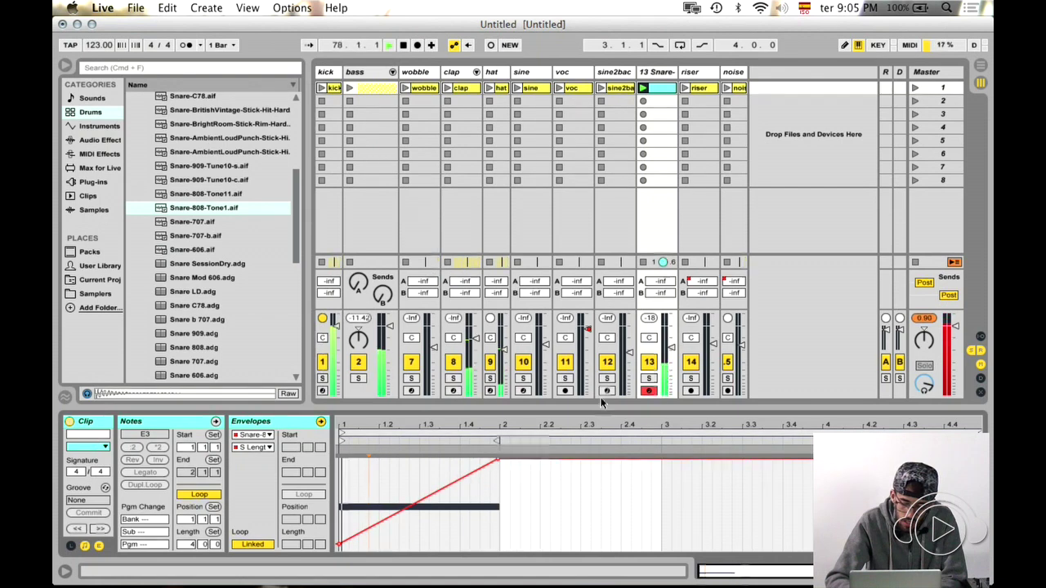
- Rename the snare sample's track and its clip "snare" and colour the clip yellow
{"action": "left_click", "coordinate": [653, 73]}
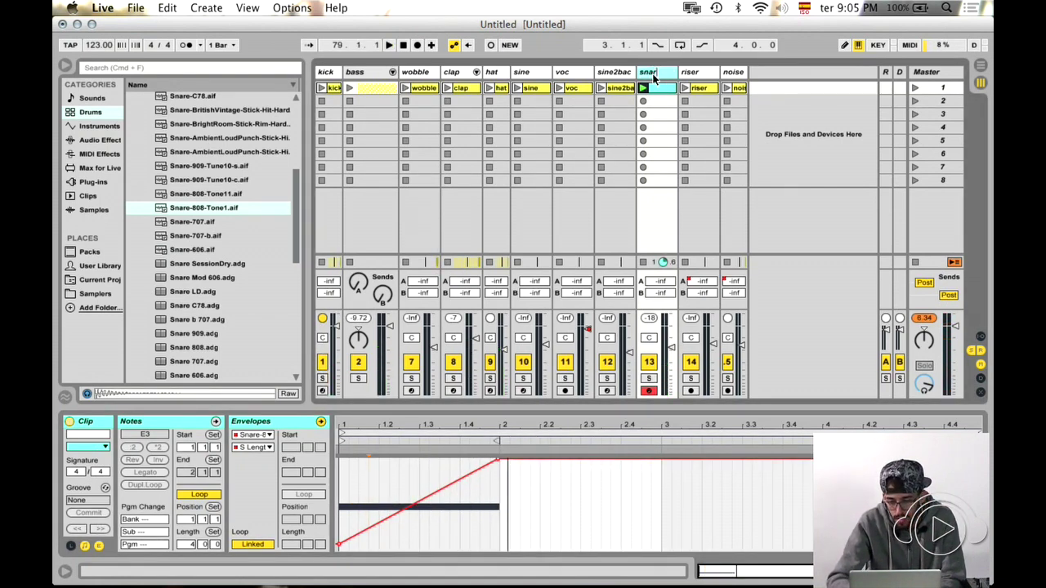
{"action": "key", "text": "Return"}
{"action": "right_click", "coordinate": [661, 90]}
{"action": "left_click", "coordinate": [686, 326]}
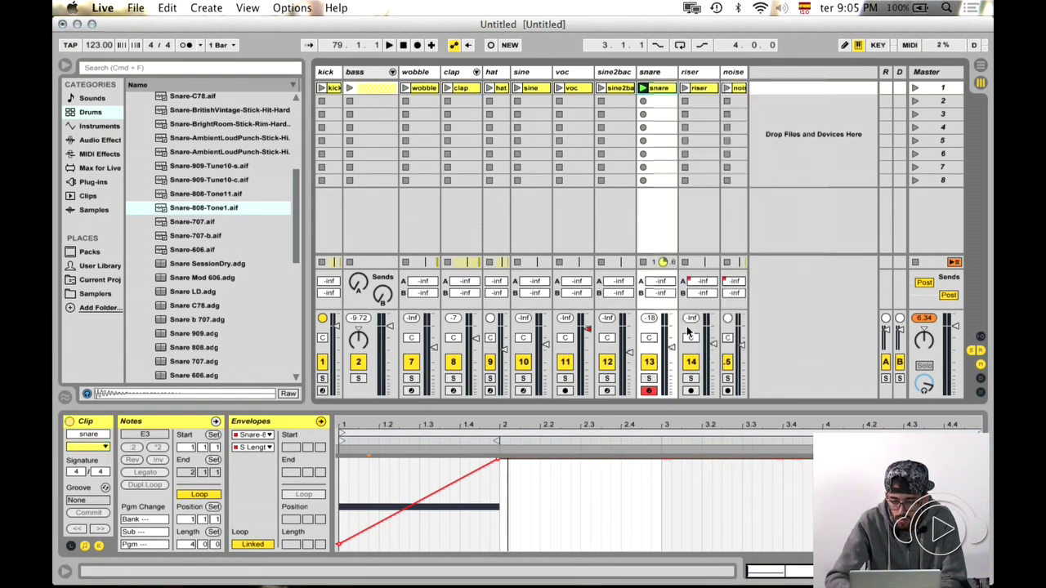
{"action": "right_click", "coordinate": [652, 76]}
{"action": "left_click", "coordinate": [795, 311]}
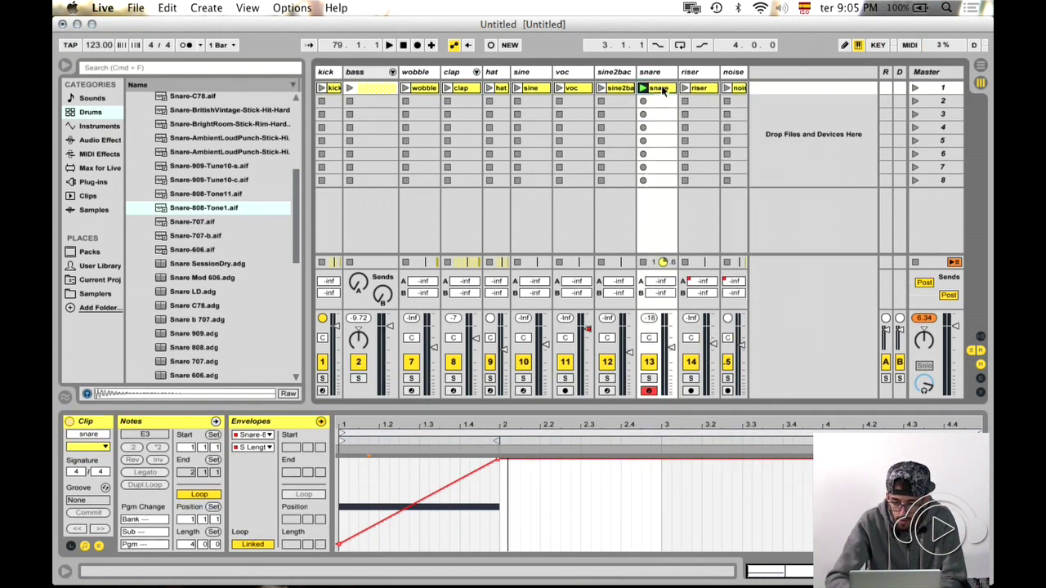
- Paste the four-bar snare clip at bar 81 on the snare track in the arrangement and play it from there
{"action": "key", "text": "Tab"}
{"action": "left_click", "coordinate": [800, 106]}
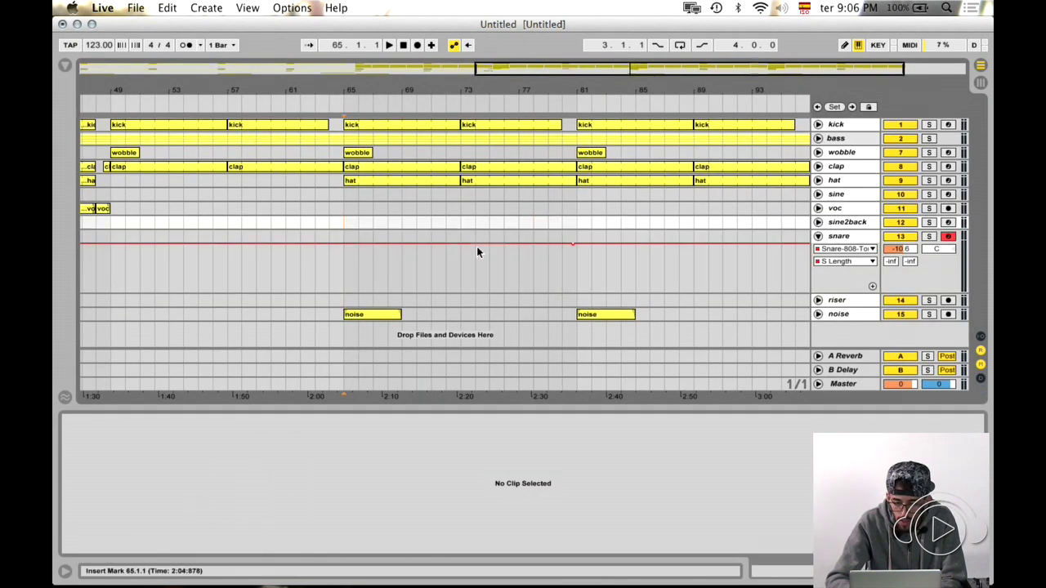
{"action": "left_click", "coordinate": [460, 240]}
{"action": "double_click", "coordinate": [578, 240]}
{"action": "key", "text": "space"}
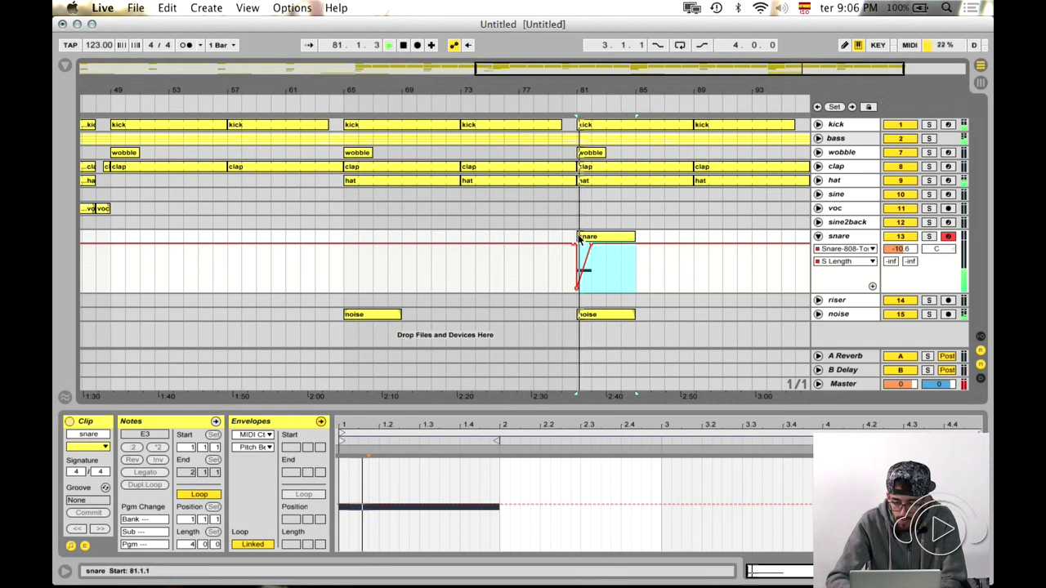
- Paste the voc clip at bar 81 on the voc track, extend it to bar 89 and duplicate it up to bar 97
{"action": "left_click", "coordinate": [818, 237]}
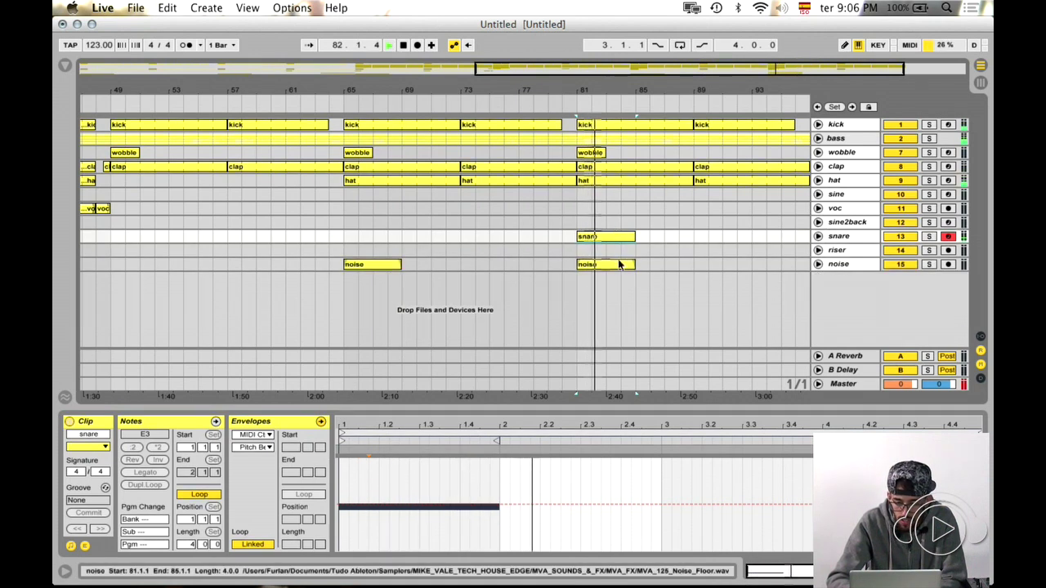
{"action": "scroll", "coordinate": [714, 222], "scroll_direction": "right", "scroll_amount": 2}
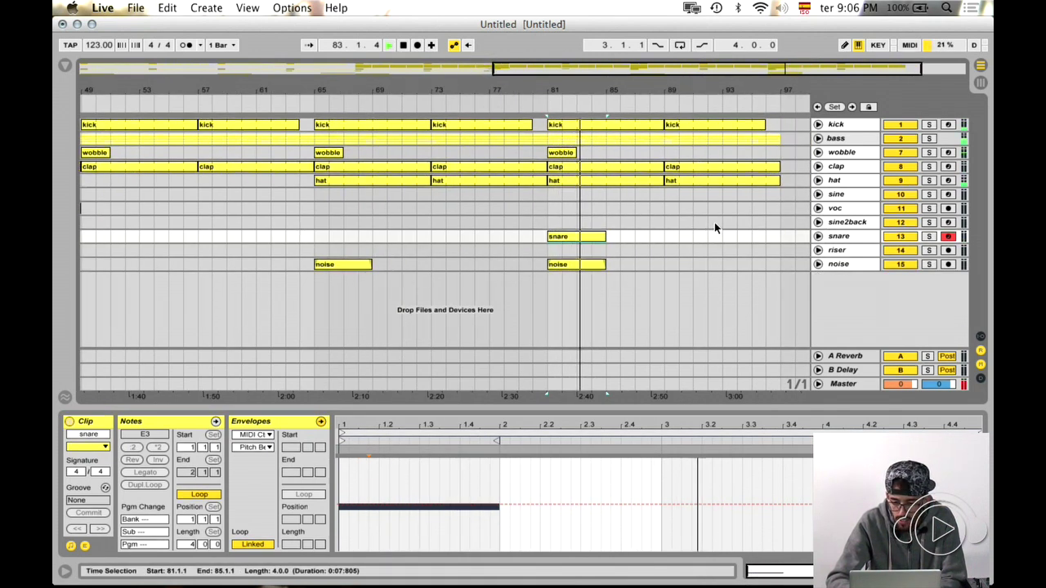
{"action": "left_click", "coordinate": [839, 210]}
{"action": "key", "text": "super+v"}
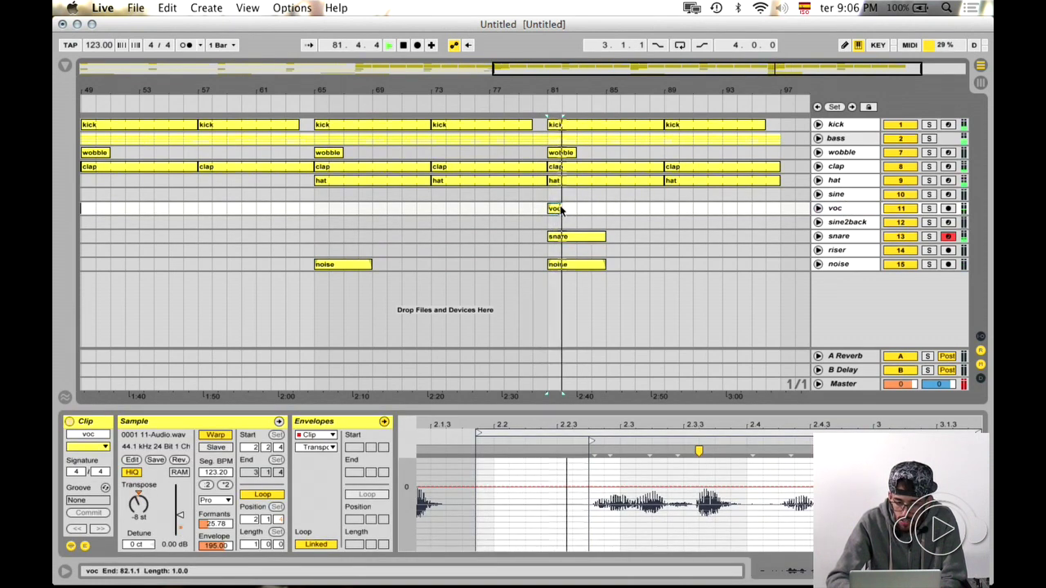
{"action": "left_click_drag", "start_coordinate": [562, 211], "coordinate": [667, 210]}
{"action": "key", "text": "super+d"}
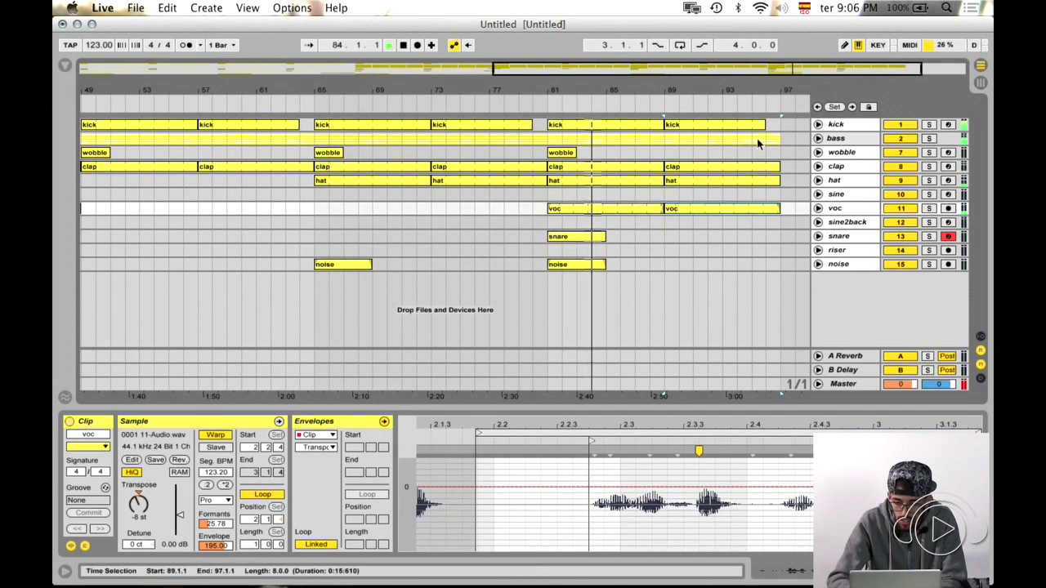
- Paste the riser clip on the riser track from bar 93 to bar 97
{"action": "scroll", "coordinate": [677, 195], "scroll_direction": "right", "scroll_amount": 3}
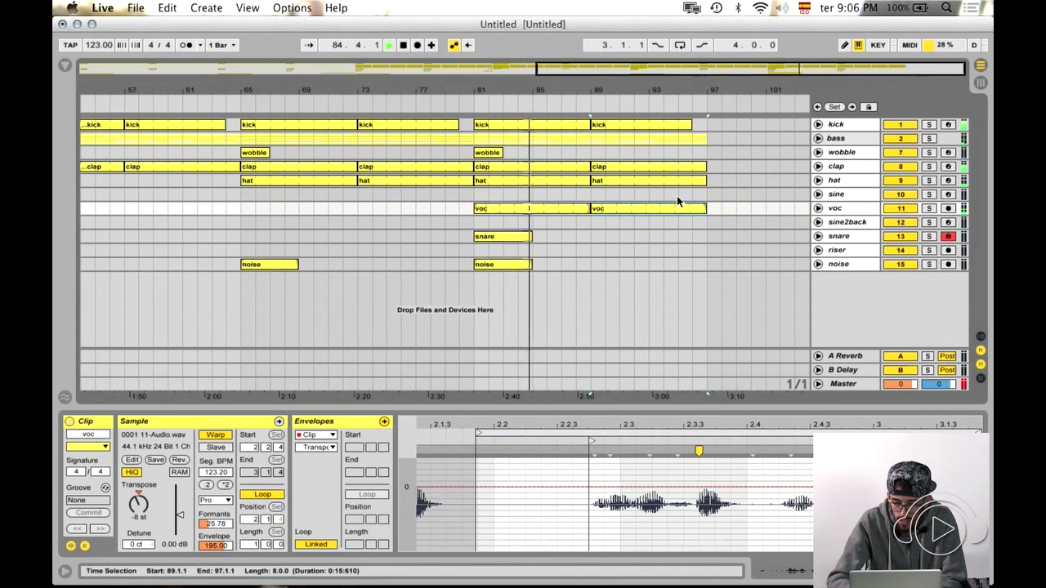
{"action": "left_click", "coordinate": [839, 251]}
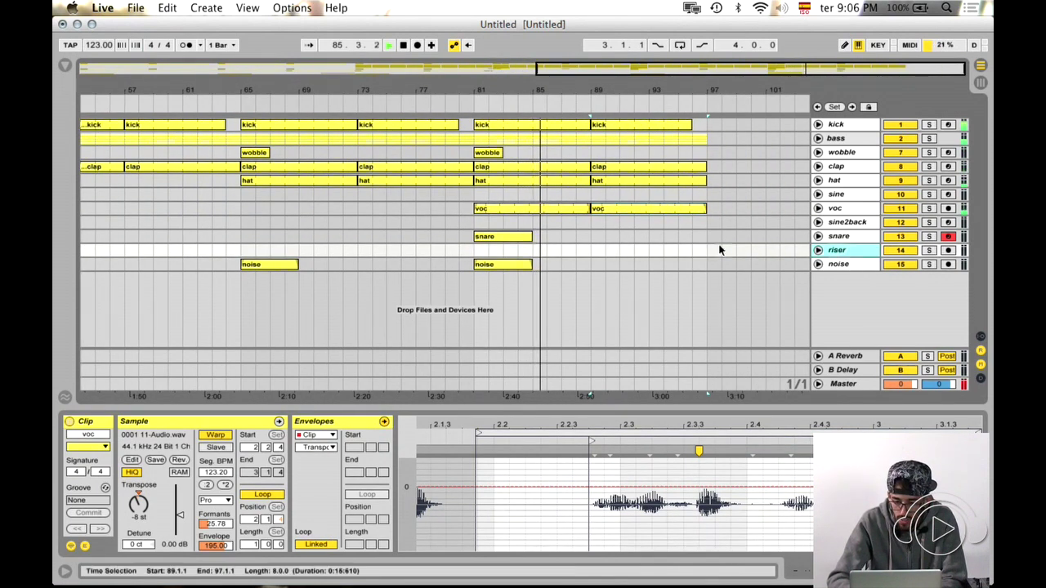
{"action": "left_click", "coordinate": [653, 250]}
{"action": "key", "text": "super+v"}
- Duplicate the kick, bass, wobble and clap section of bars 81 to 97 at bar 97, and copy the snare clip there
{"action": "left_click_drag", "start_coordinate": [704, 132], "coordinate": [478, 174]}
{"action": "key", "text": "super+d"}
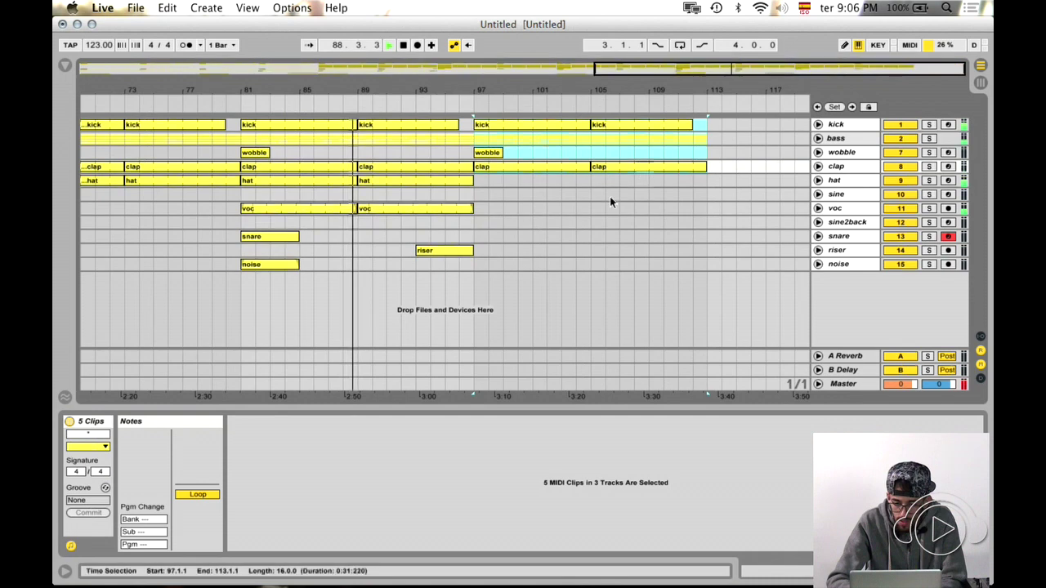
{"action": "left_click", "coordinate": [283, 238]}
{"action": "key", "text": "super+c"}
{"action": "left_click", "coordinate": [479, 236]}
{"action": "key", "text": "super+v"}
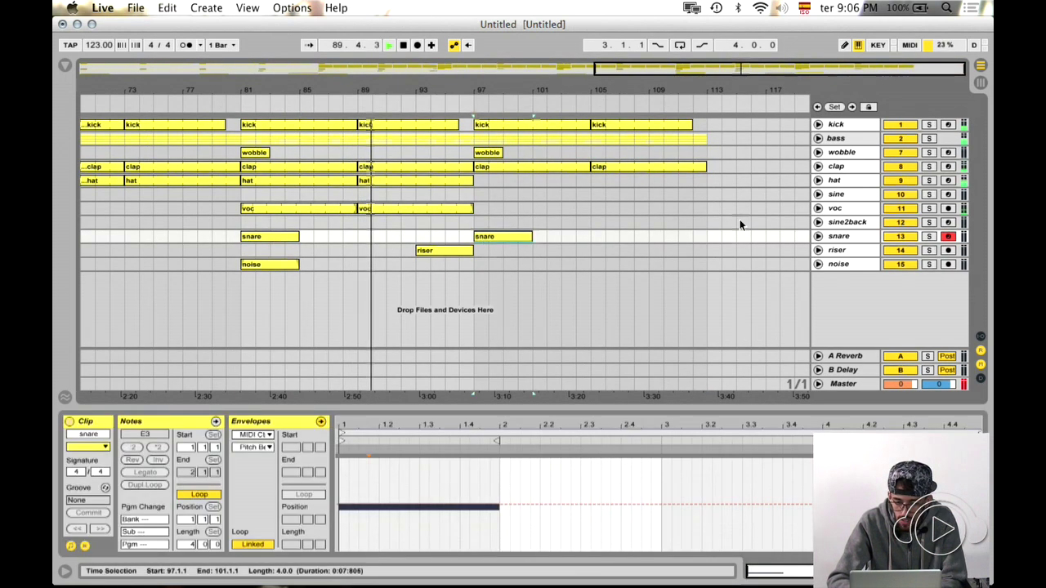
- Place the sine clip at bar 97, extend it to bar 105 and duplicate it up to bar 113
{"action": "left_click", "coordinate": [837, 196]}
{"action": "left_click", "coordinate": [479, 196]}
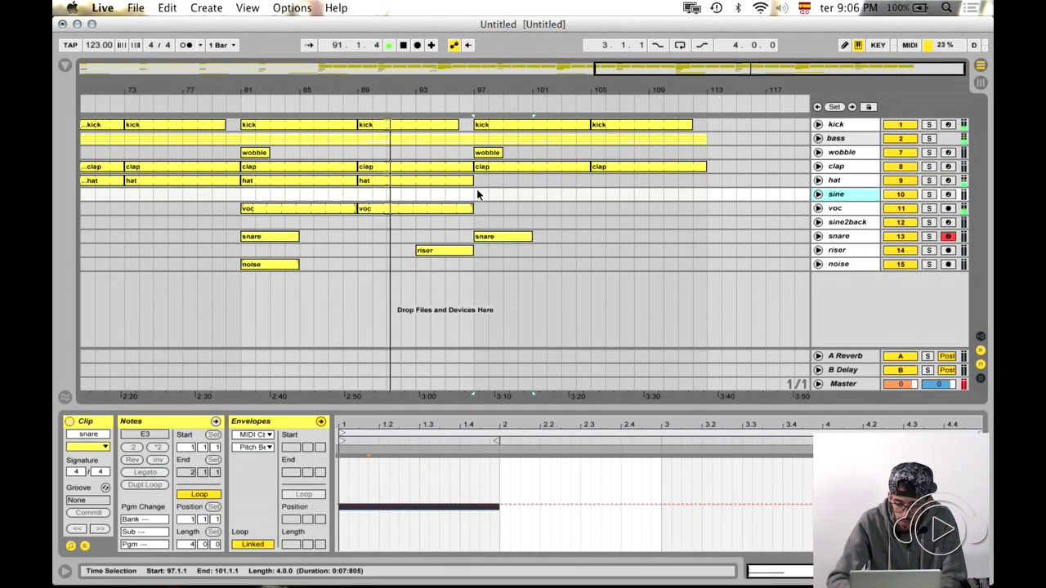
{"action": "key", "text": "super+shift+m"}
{"action": "left_click_drag", "start_coordinate": [486, 196], "coordinate": [591, 197]}
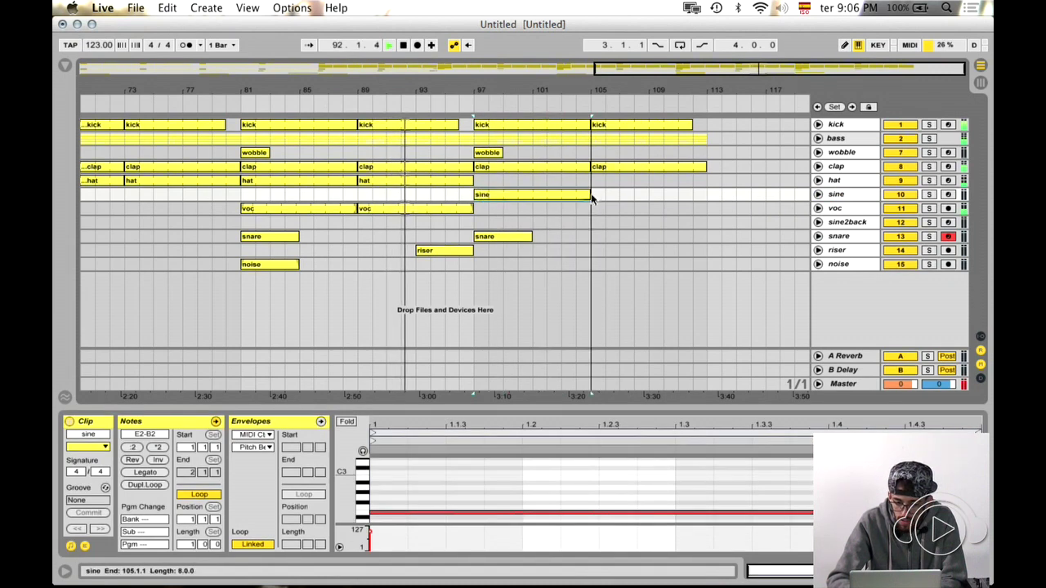
{"action": "key", "text": "super+d"}
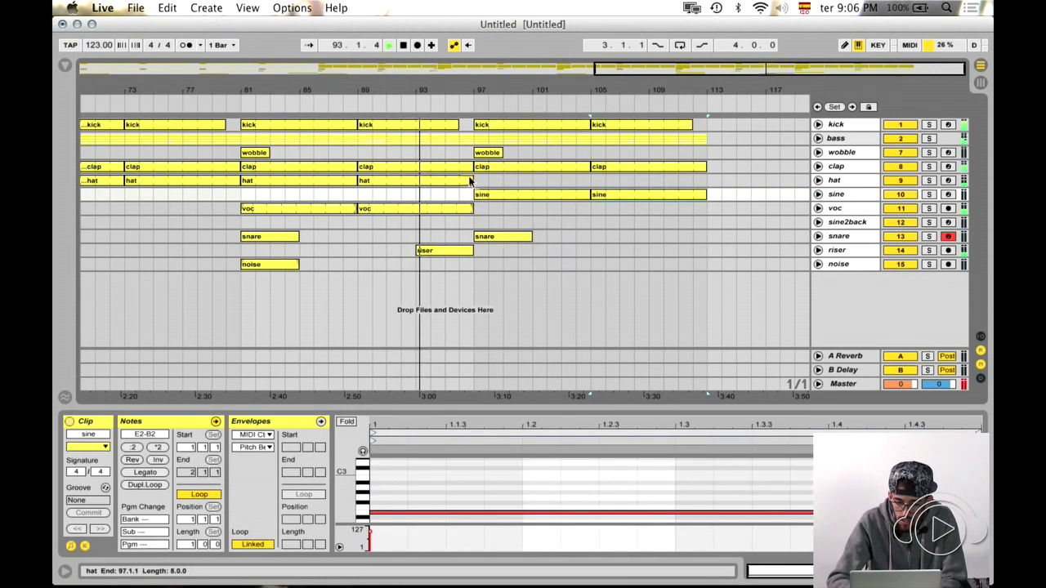
- Clear bar 96 on the hat, clap and bass tracks so their parts end with the kick
{"action": "left_click_drag", "start_coordinate": [471, 180], "coordinate": [460, 181]}
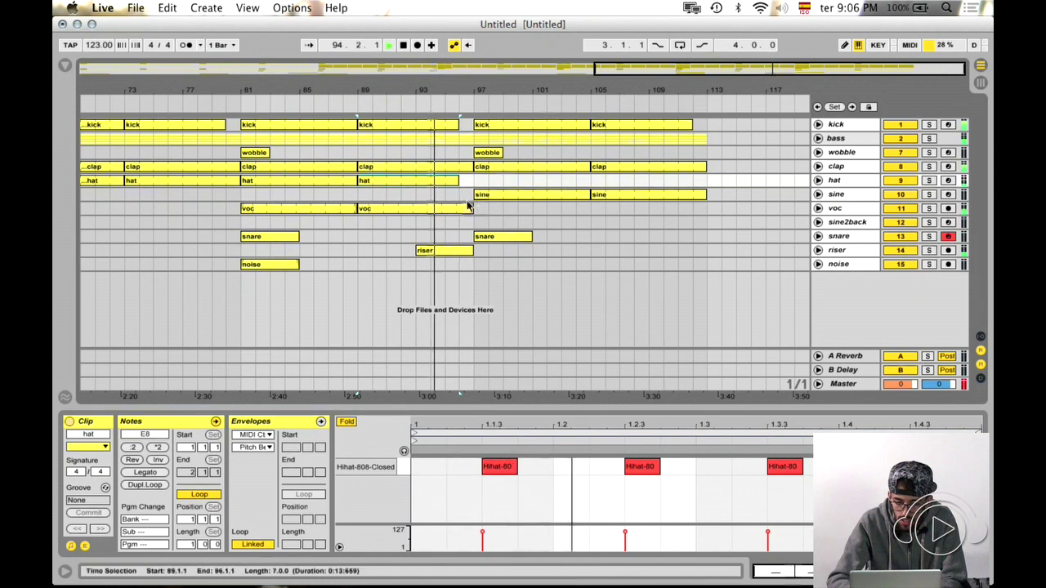
{"action": "left_click", "coordinate": [466, 169]}
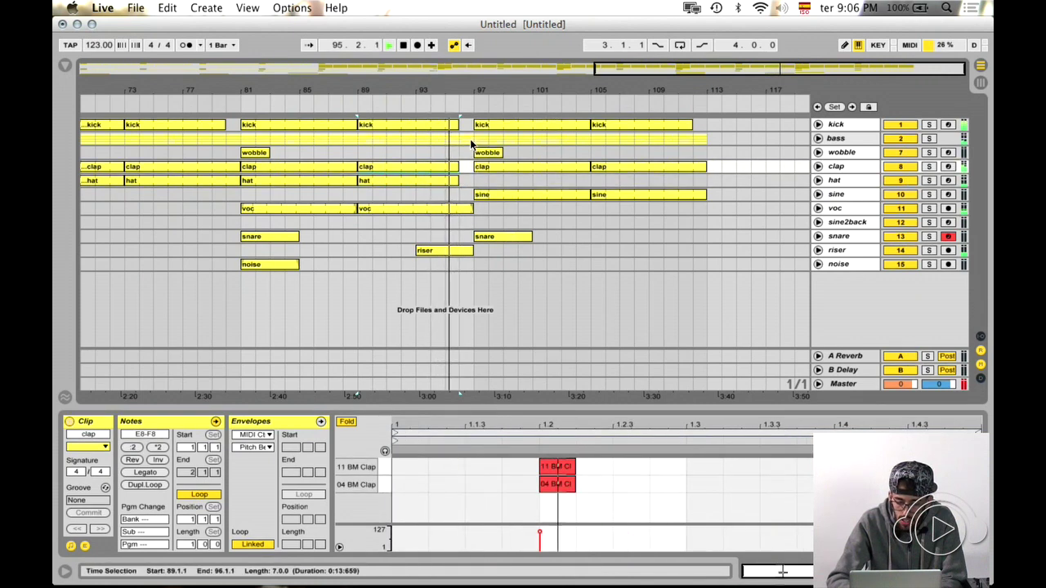
{"action": "left_click", "coordinate": [458, 140]}
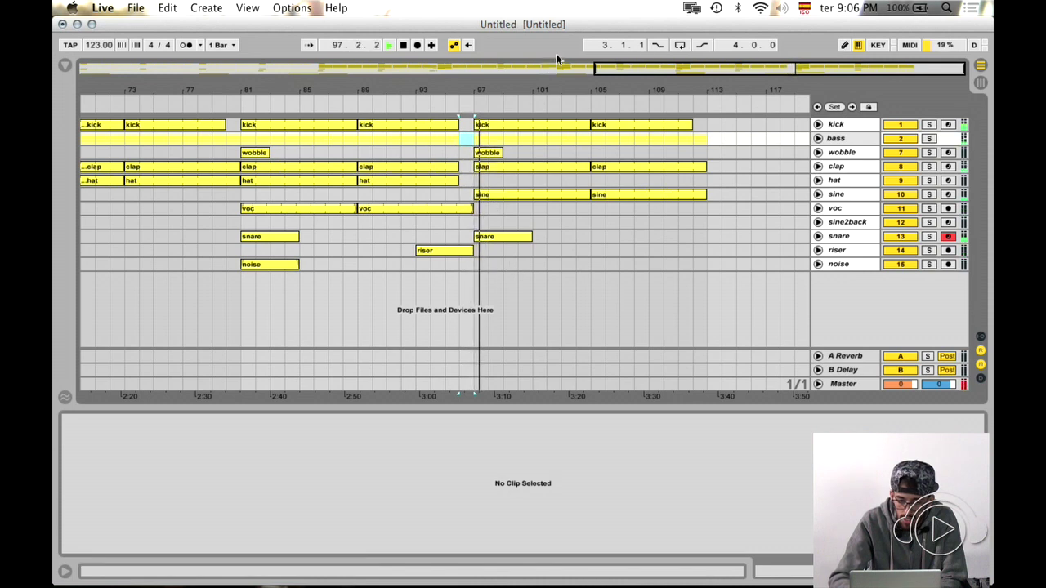
- Add a one-beat clap clip just before bar 97 and audition the transition from bar 95.3
{"action": "left_click_drag", "start_coordinate": [786, 69], "coordinate": [786, 89]}
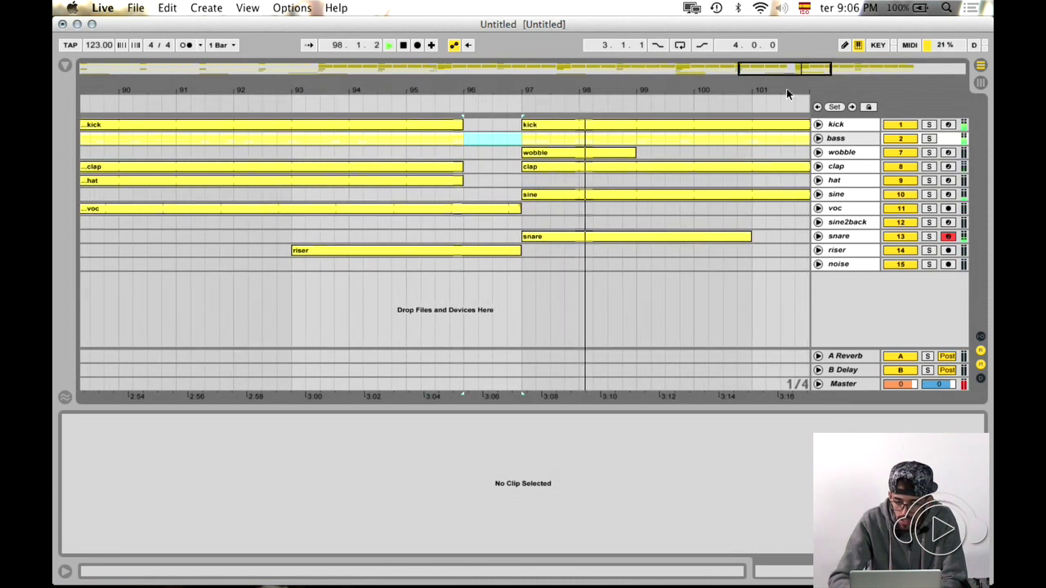
{"action": "left_click", "coordinate": [817, 166]}
{"action": "left_click", "coordinate": [537, 202]}
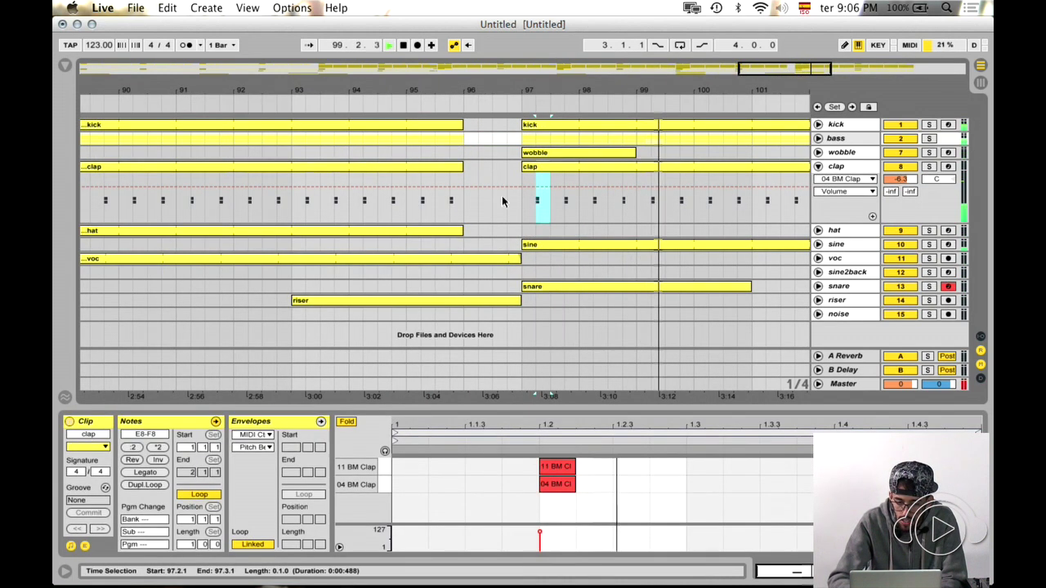
{"action": "left_click", "coordinate": [510, 202]}
{"action": "left_click", "coordinate": [441, 202]}
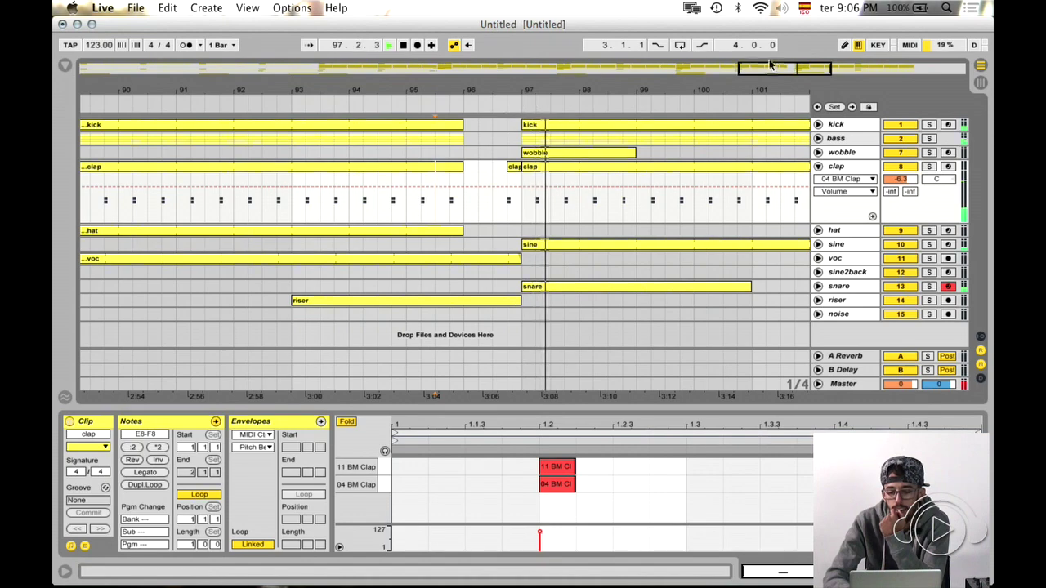
{"action": "left_click_drag", "start_coordinate": [790, 71], "coordinate": [793, 78]}
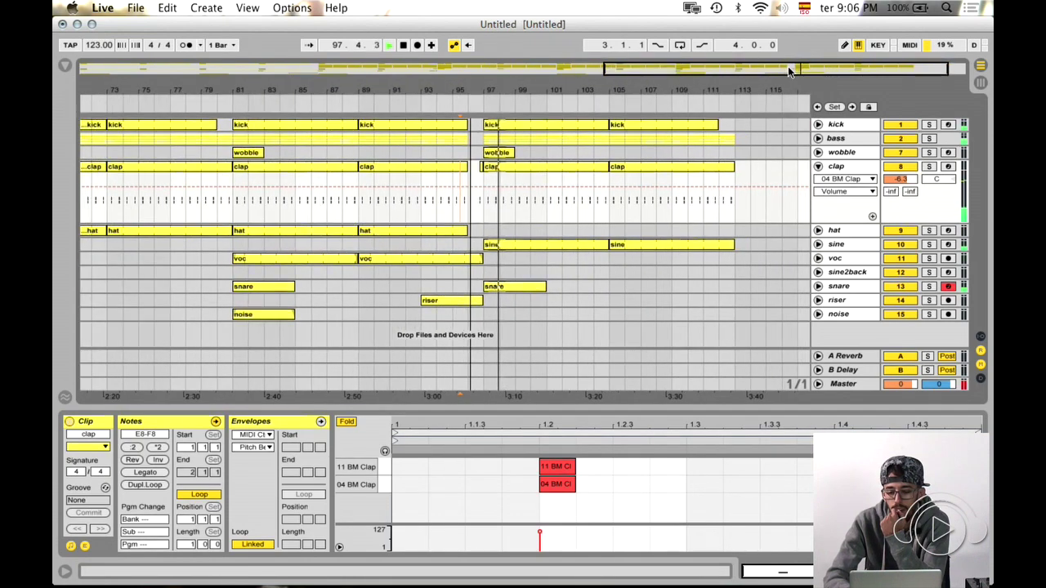
{"action": "left_click", "coordinate": [818, 167]}
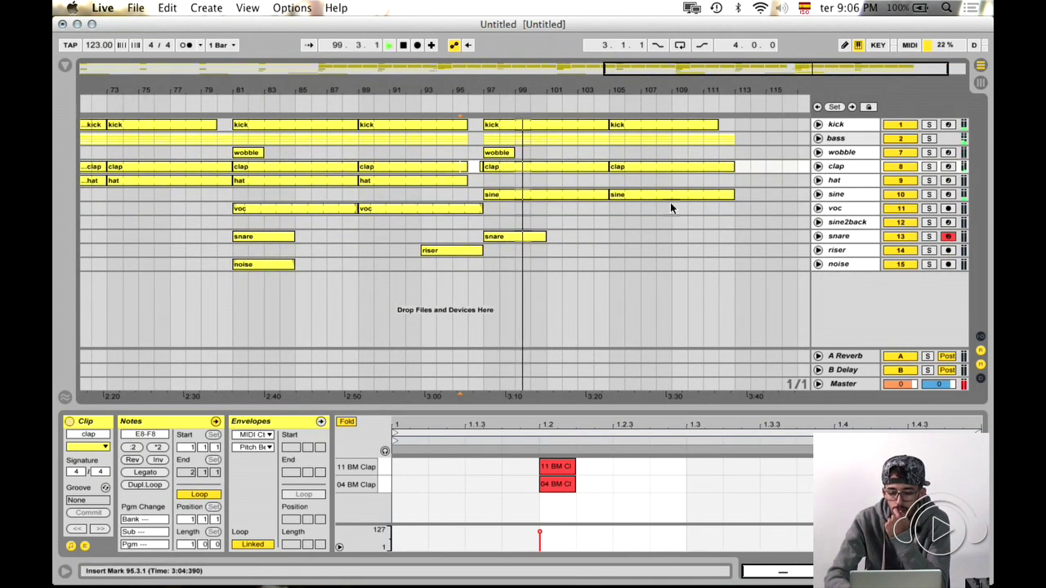
- Duplicate bars 97 to 113 of all tracks from bass to riser so they repeat from bar 113 to 129
{"action": "left_click", "coordinate": [733, 126]}
{"action": "left_click_drag", "start_coordinate": [733, 138], "coordinate": [484, 250]}
{"action": "key", "text": "super+c"}
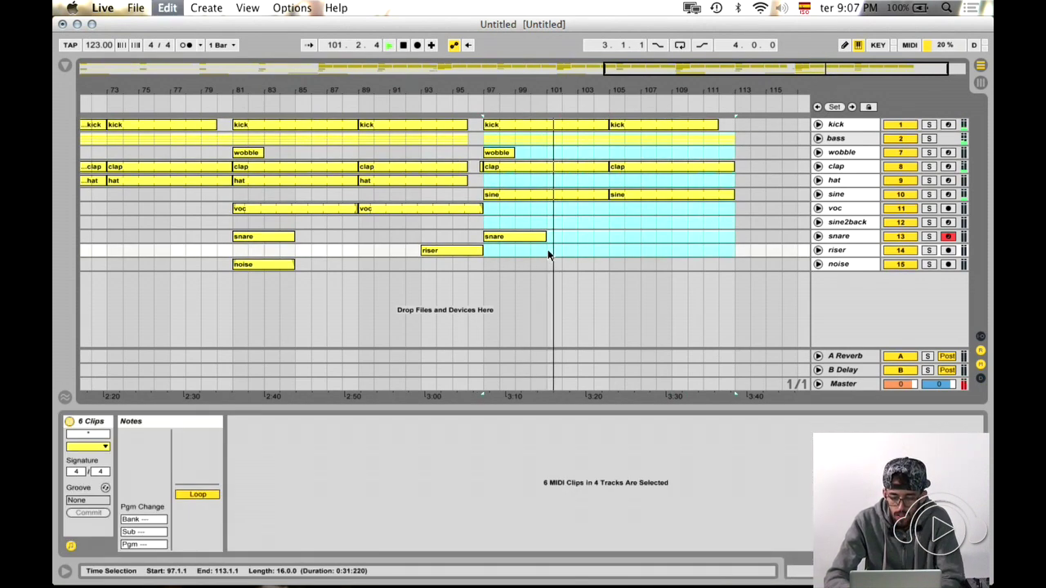
{"action": "key", "text": "super+d"}
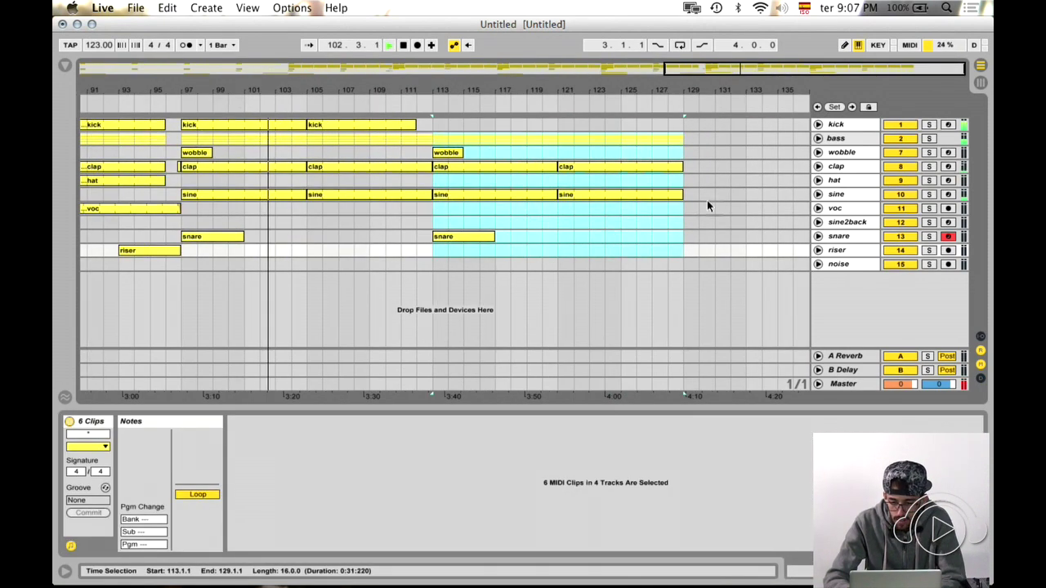
- Make the bass group's EQ Eight band 1 frequency automation rise from bar 113 to 2.23 kHz at bar 129
{"action": "left_click", "coordinate": [679, 143]}
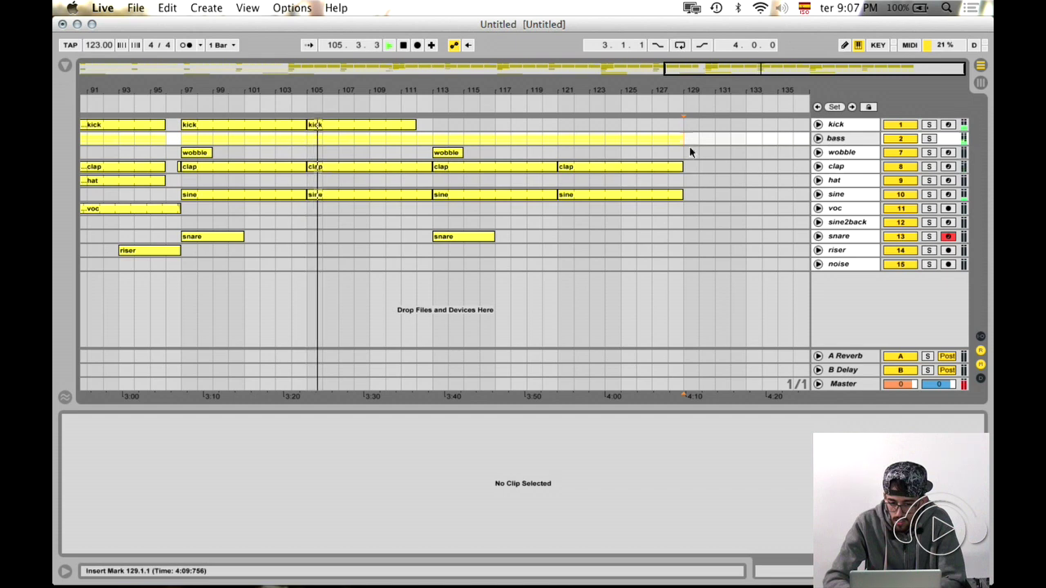
{"action": "left_click", "coordinate": [833, 142]}
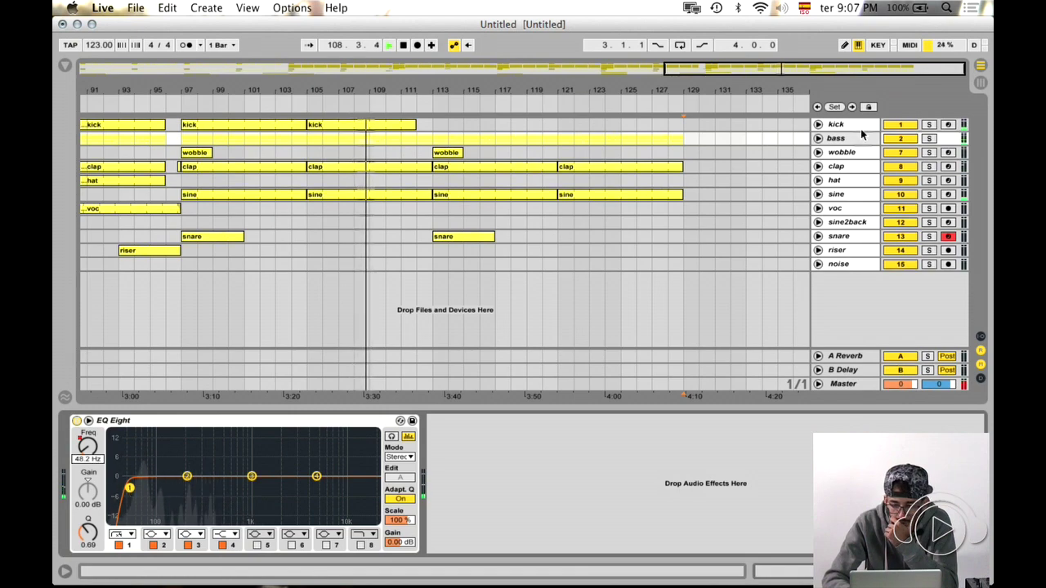
{"action": "left_click", "coordinate": [818, 138]}
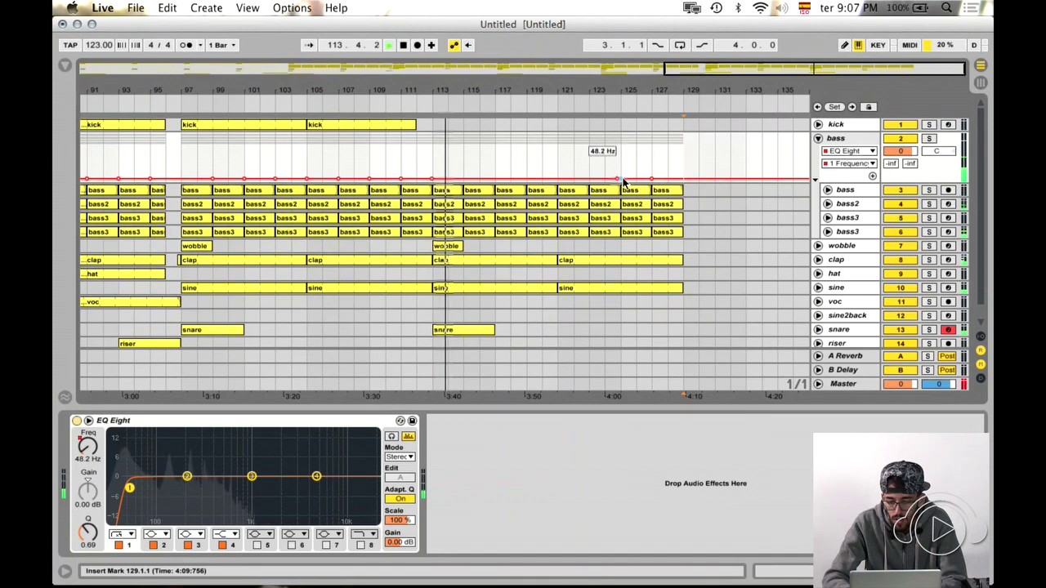
{"action": "left_click_drag", "start_coordinate": [621, 181], "coordinate": [654, 184]}
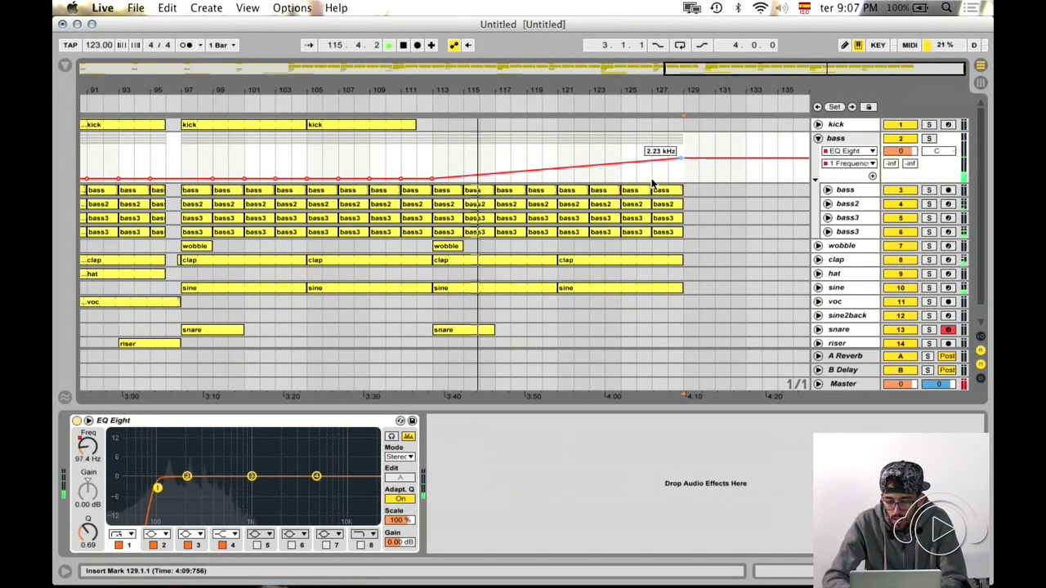
{"action": "left_click", "coordinate": [818, 138]}
- Automate Massive's FILTER1-CUT on the sine track to rise gradually from bar 113 to bar 129, and play it back
{"action": "left_click", "coordinate": [835, 194]}
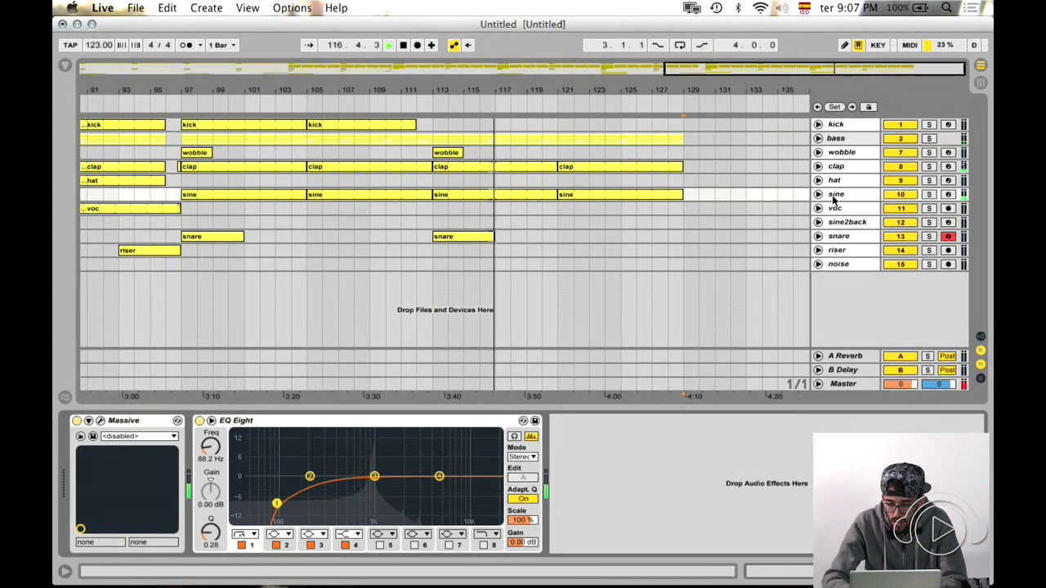
{"action": "left_click", "coordinate": [100, 421]}
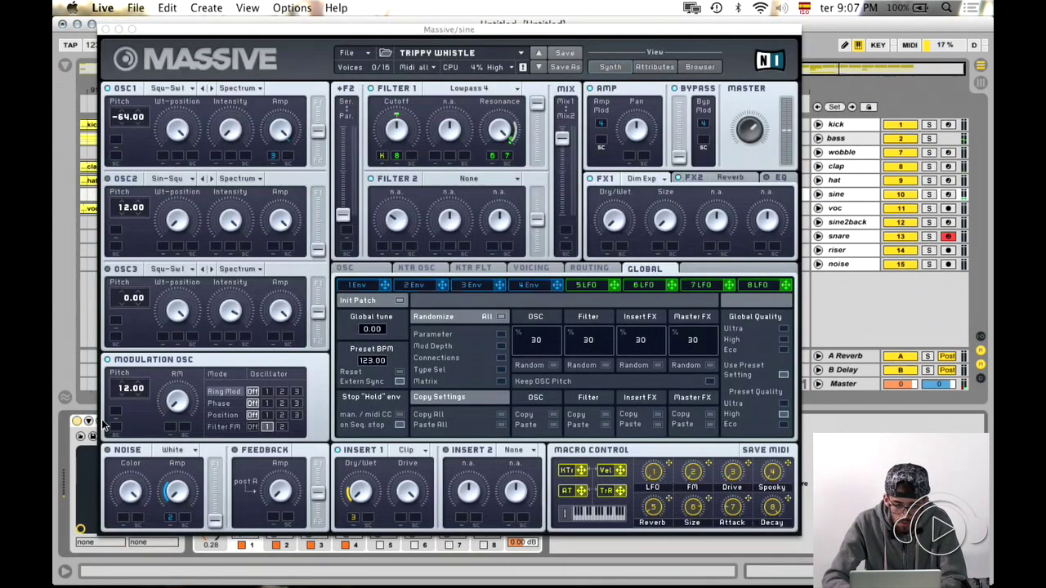
{"action": "left_click", "coordinate": [105, 30]}
{"action": "left_click", "coordinate": [818, 195]}
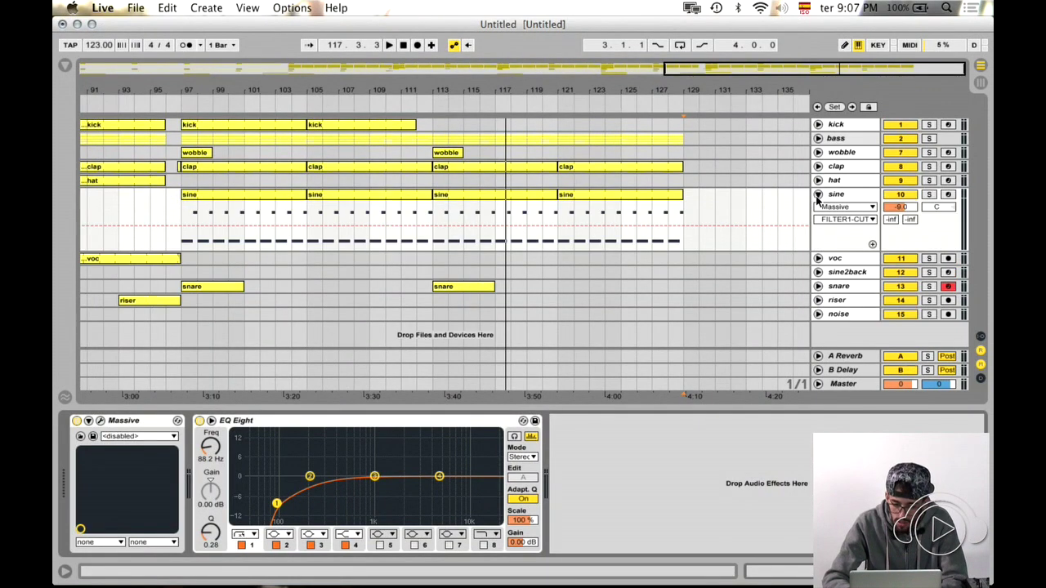
{"action": "left_click", "coordinate": [832, 211]}
{"action": "left_click", "coordinate": [457, 234]}
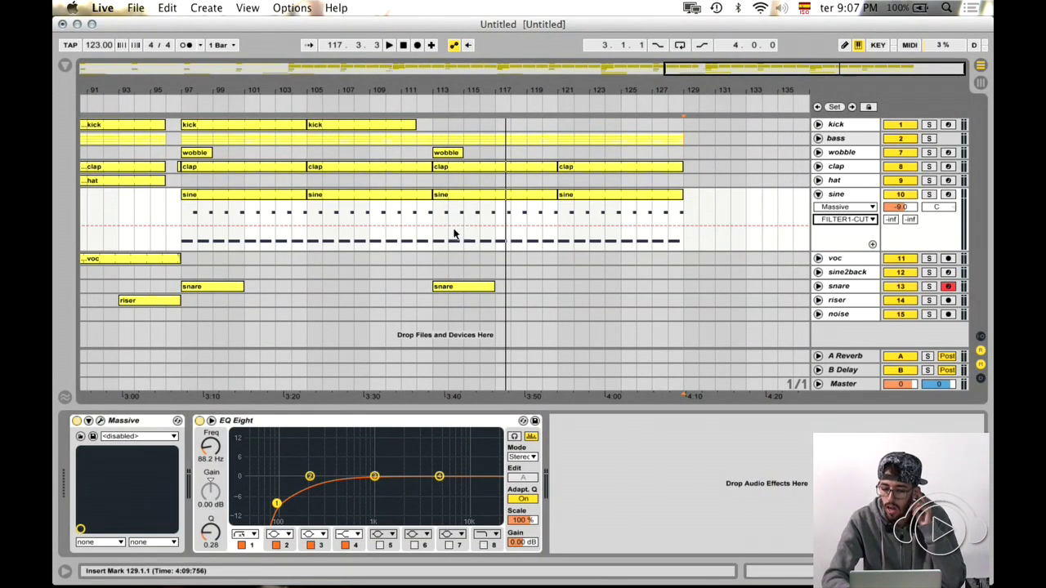
{"action": "left_click", "coordinate": [434, 227]}
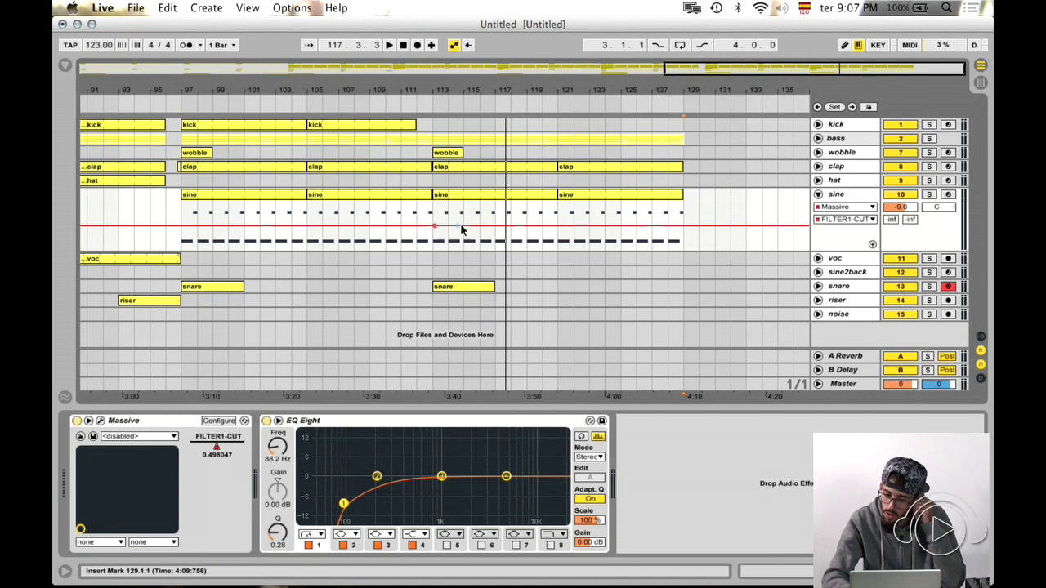
{"action": "left_click_drag", "start_coordinate": [461, 221], "coordinate": [684, 206]}
{"action": "key", "text": "space"}
{"action": "mouse_move", "coordinate": [682, 214]}
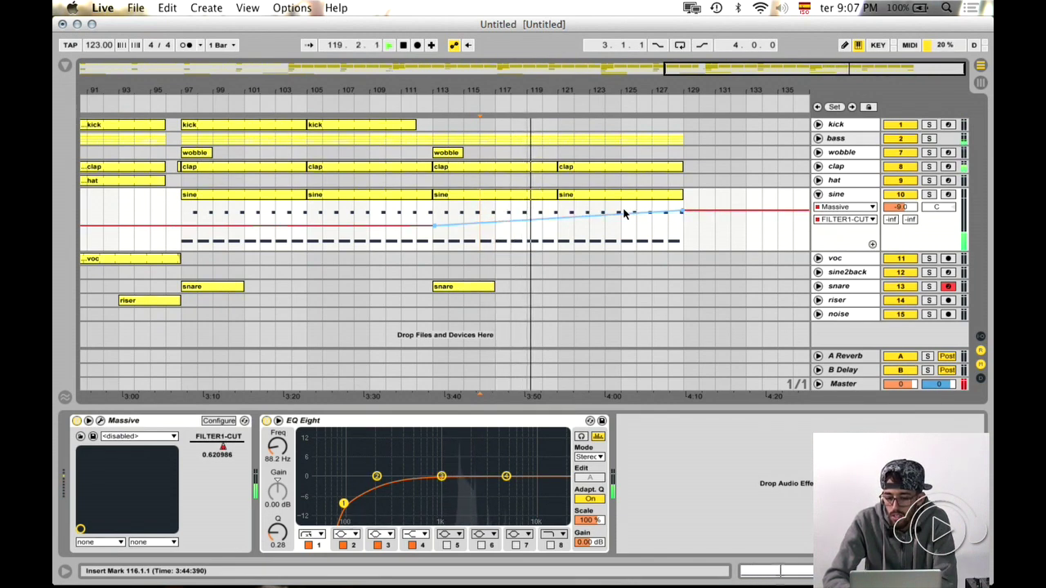
- Audition the end of the sine's cutoff automation, set its peak to 0.73 at bar 128 and drop it to 0.00 at bar 129
{"action": "left_click", "coordinate": [645, 233]}
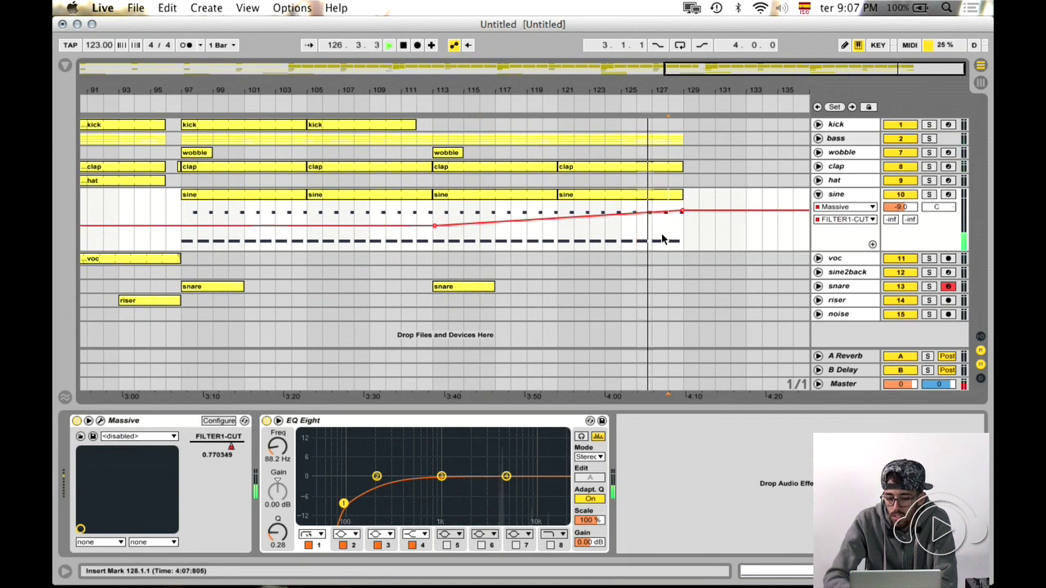
{"action": "left_click", "coordinate": [682, 212]}
{"action": "left_click_drag", "start_coordinate": [683, 214], "coordinate": [685, 214]}
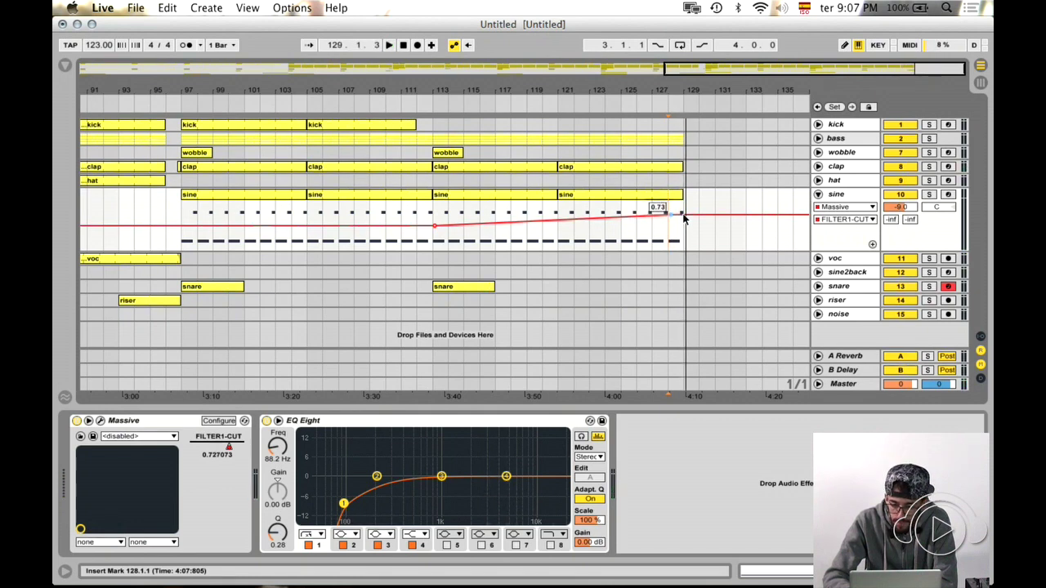
{"action": "left_click_drag", "start_coordinate": [685, 215], "coordinate": [685, 249]}
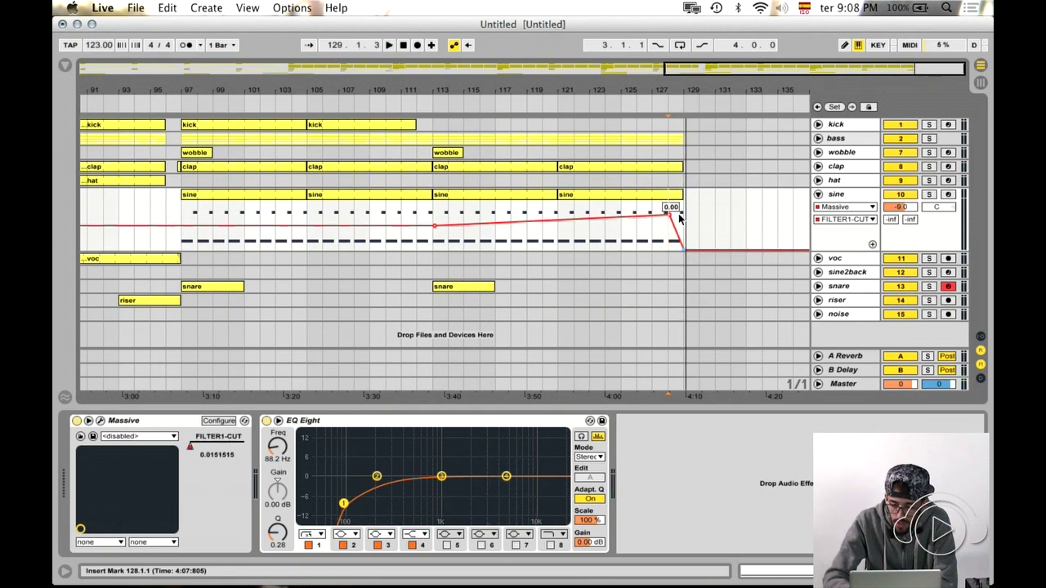
- Automate the sine track's A-Reverb send to rise from bar 113 to 0.0 dB near bar 128
{"action": "left_click", "coordinate": [846, 207]}
{"action": "left_click", "coordinate": [842, 234]}
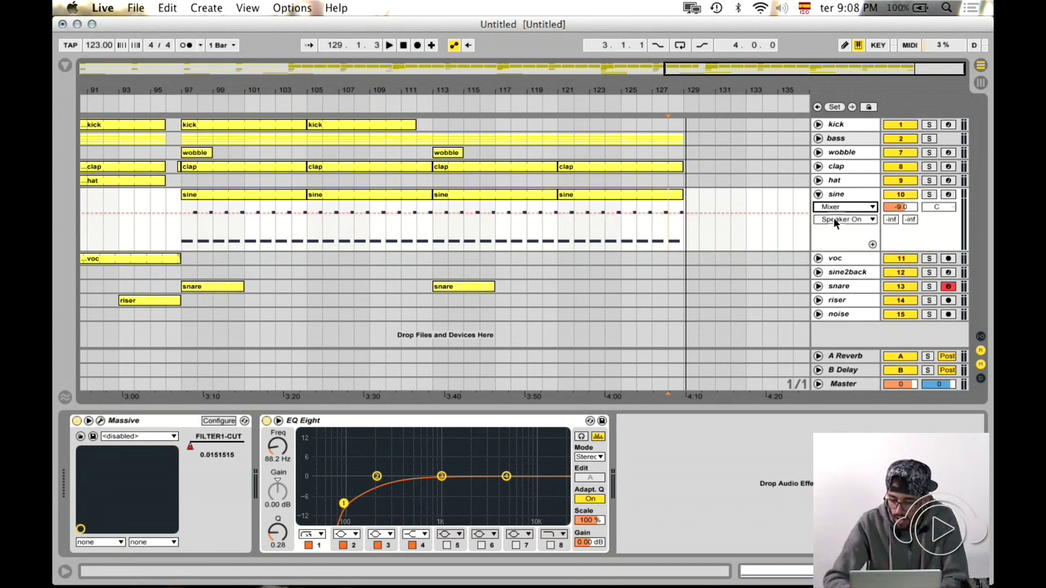
{"action": "left_click", "coordinate": [834, 221]}
{"action": "left_click", "coordinate": [846, 278]}
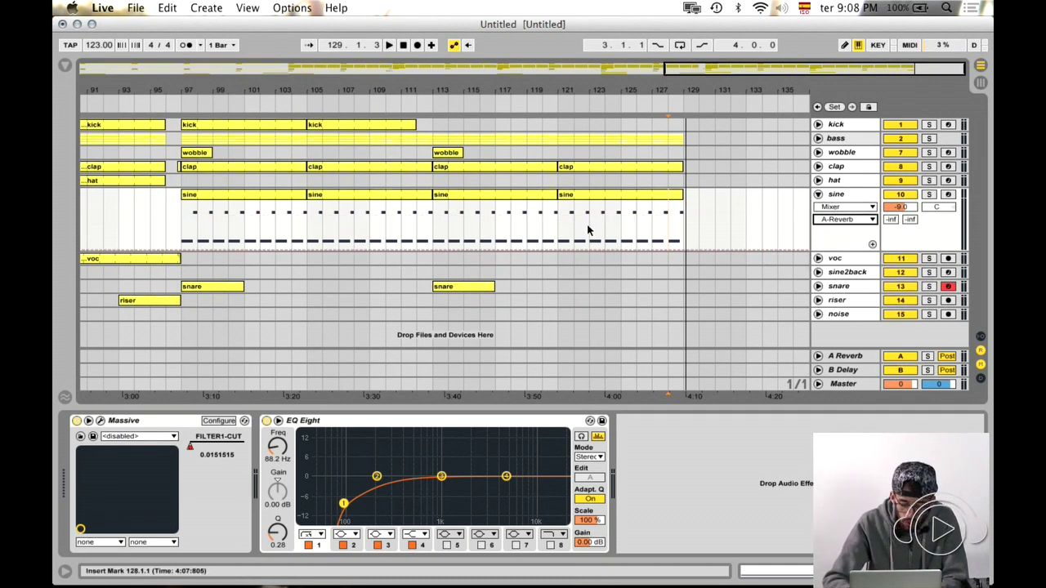
{"action": "left_click", "coordinate": [433, 249]}
{"action": "left_click", "coordinate": [445, 211]}
{"action": "left_click_drag", "start_coordinate": [446, 211], "coordinate": [627, 211]}
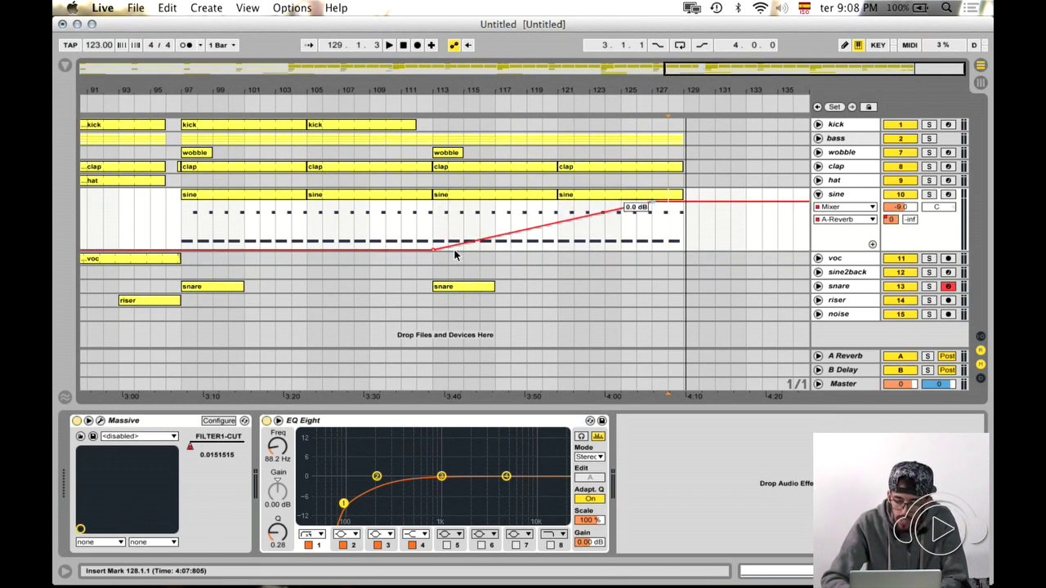
{"action": "left_click", "coordinate": [819, 194]}
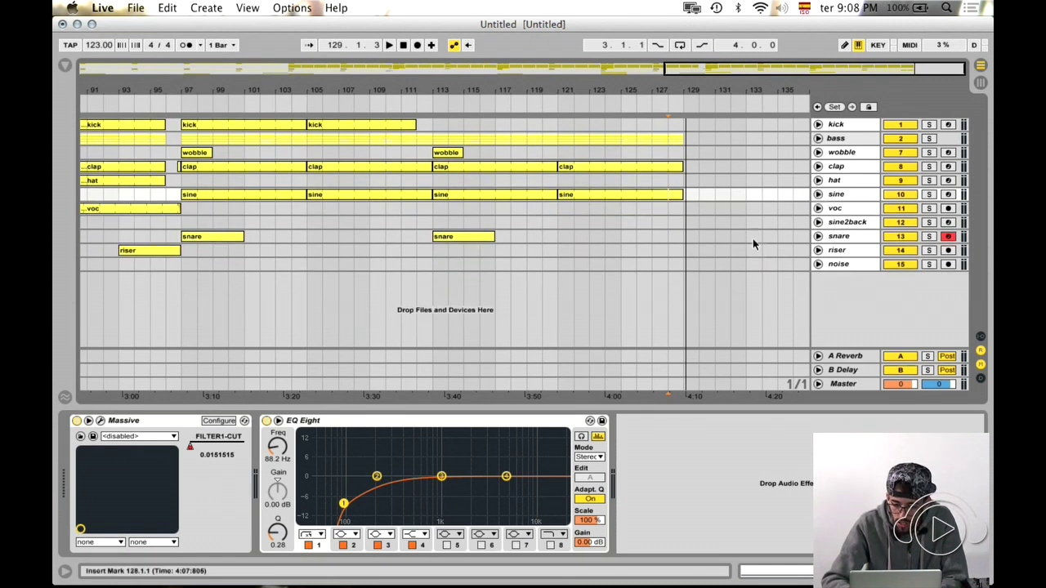
- Delete the snare clip at bar 113 and place a four-bar noise clip on the noise track at the same bar
{"action": "left_click", "coordinate": [449, 240]}
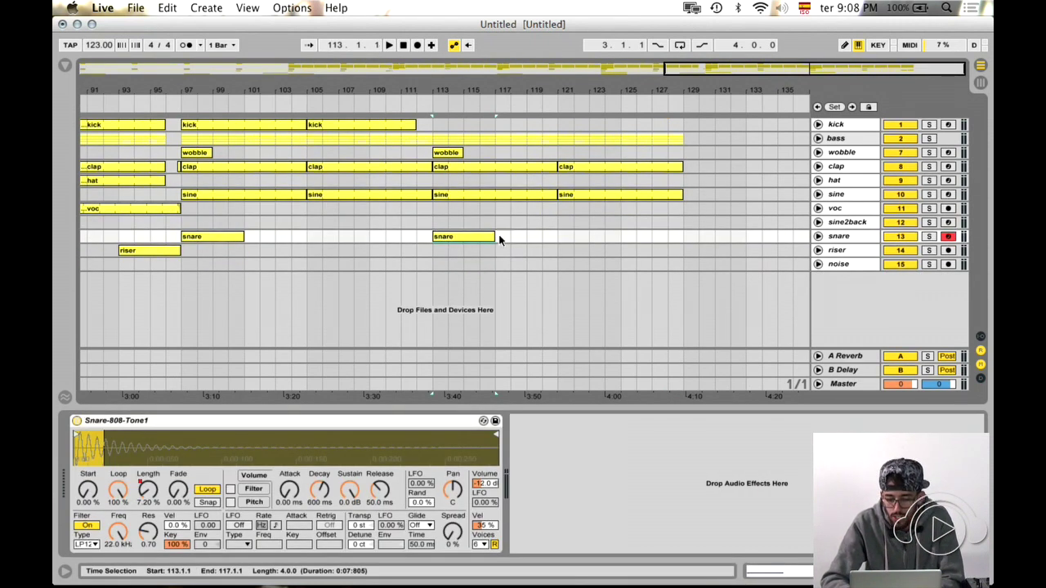
{"action": "key", "text": "Delete"}
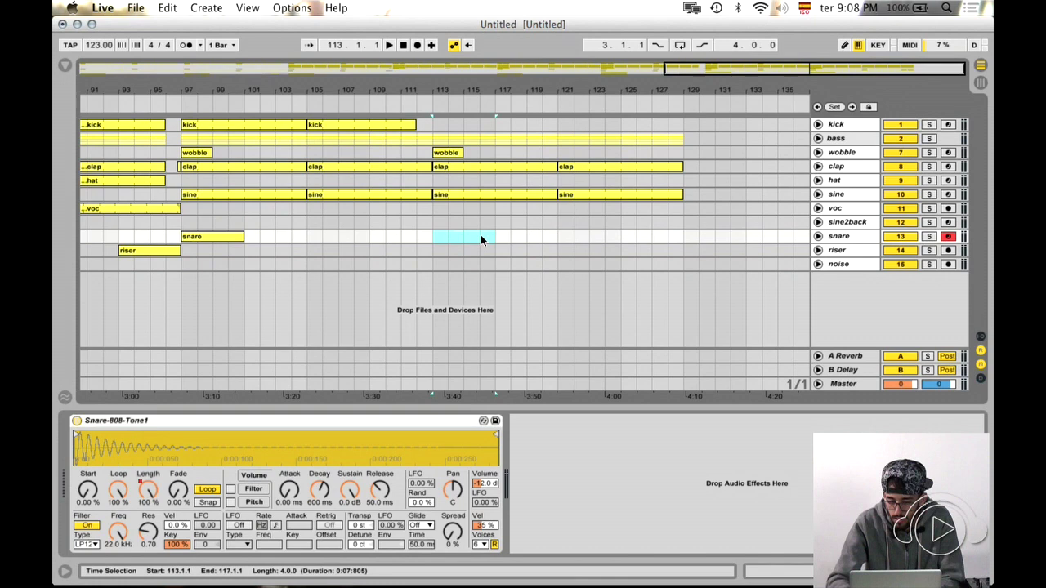
{"action": "left_click", "coordinate": [837, 264]}
{"action": "left_click", "coordinate": [429, 263]}
{"action": "key", "text": "super+shift+m"}
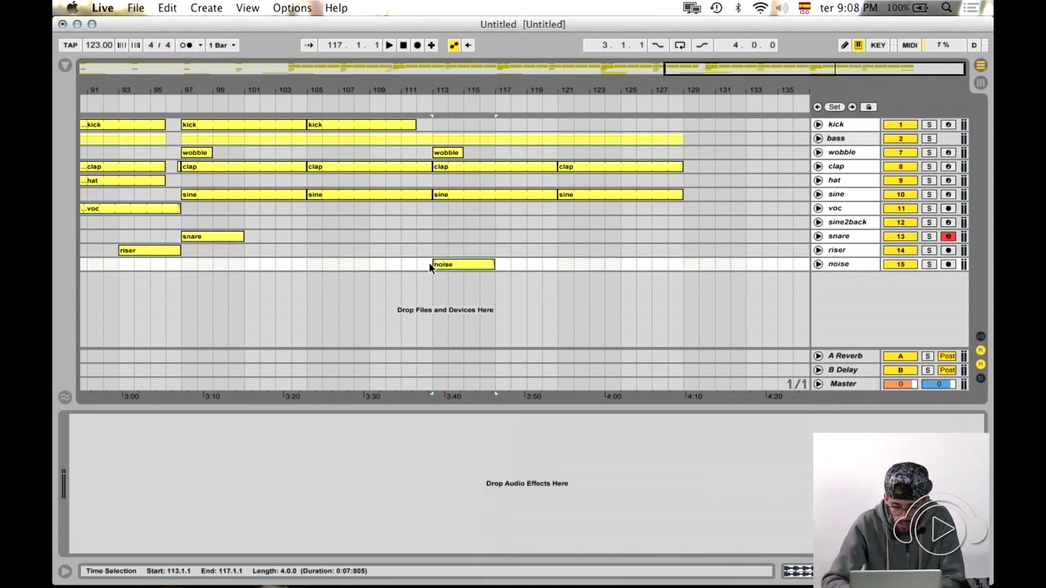
{"action": "left_click", "coordinate": [818, 264]}
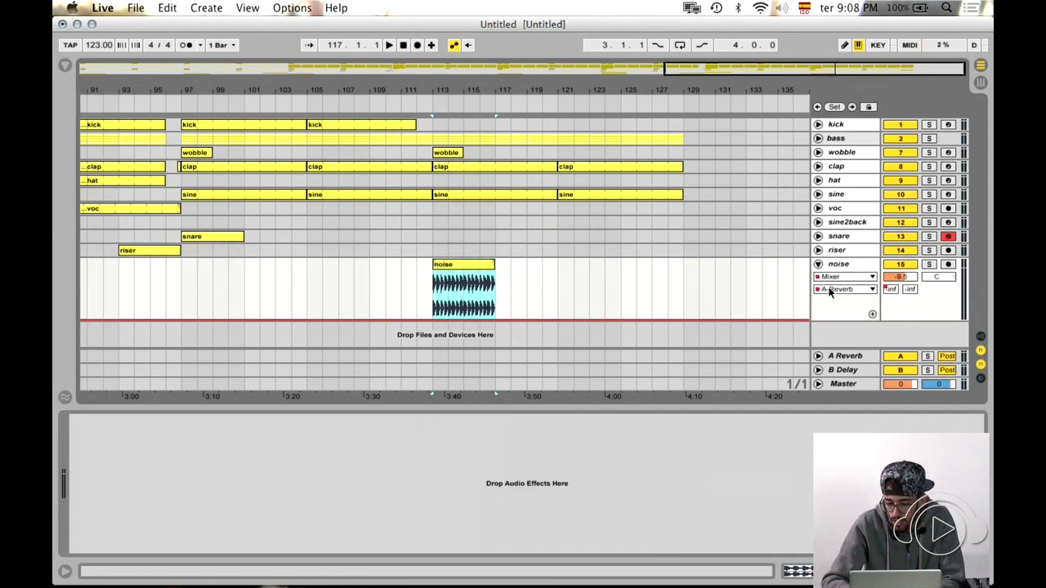
{"action": "left_click", "coordinate": [433, 221]}
{"action": "left_click", "coordinate": [818, 264]}
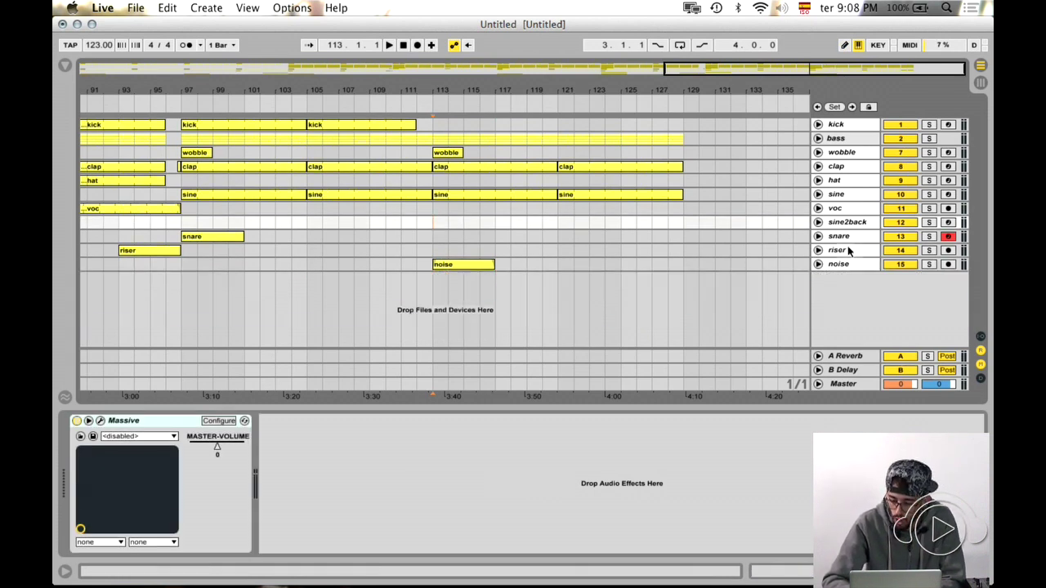
- Paste the eight-bar voc clip at bar 113 and duplicate it so the vocals run to bar 129
{"action": "left_click", "coordinate": [836, 237]}
{"action": "left_click", "coordinate": [841, 222]}
{"action": "left_click", "coordinate": [840, 209]}
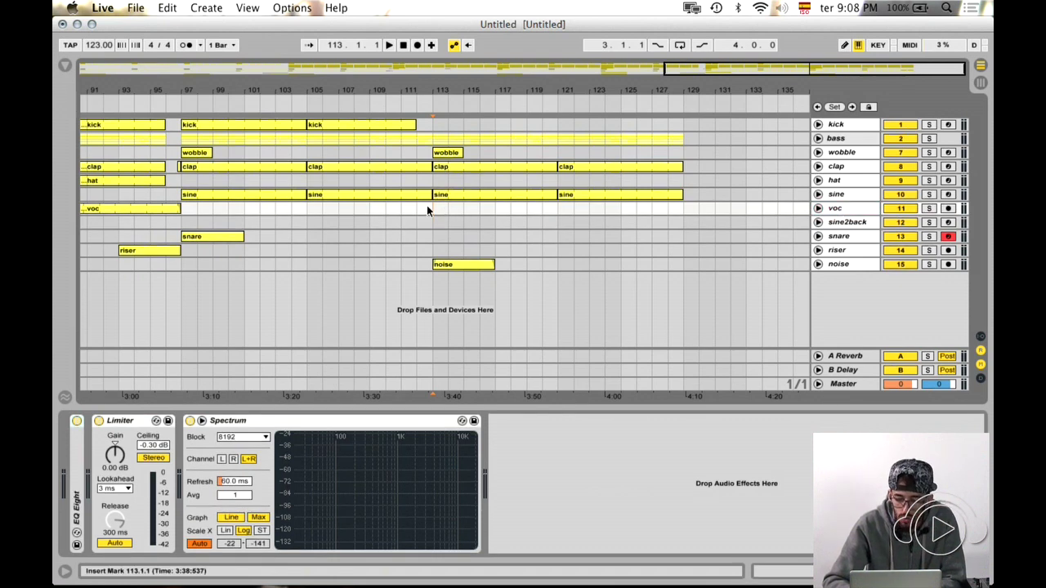
{"action": "key", "text": "super+v"}
{"action": "left_click_drag", "start_coordinate": [448, 205], "coordinate": [569, 210]}
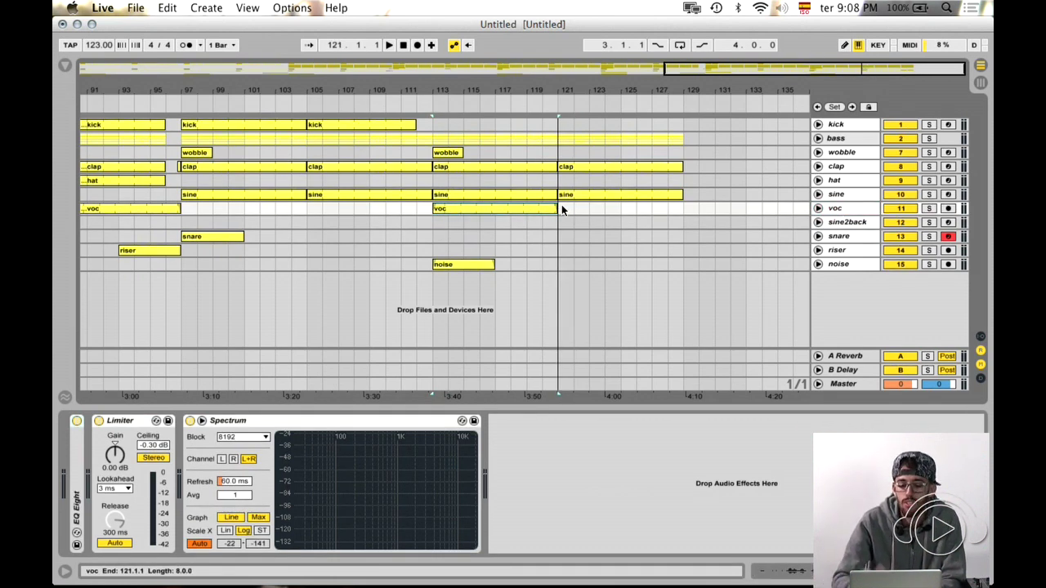
{"action": "key", "text": "super+d"}
{"action": "left_click", "coordinate": [819, 208]}
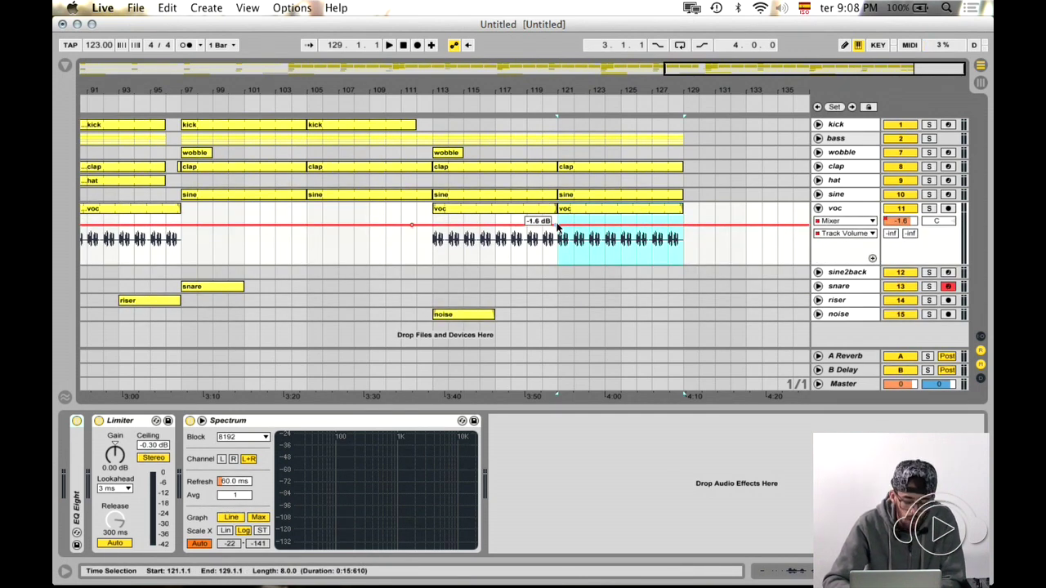
{"action": "left_click", "coordinate": [434, 215]}
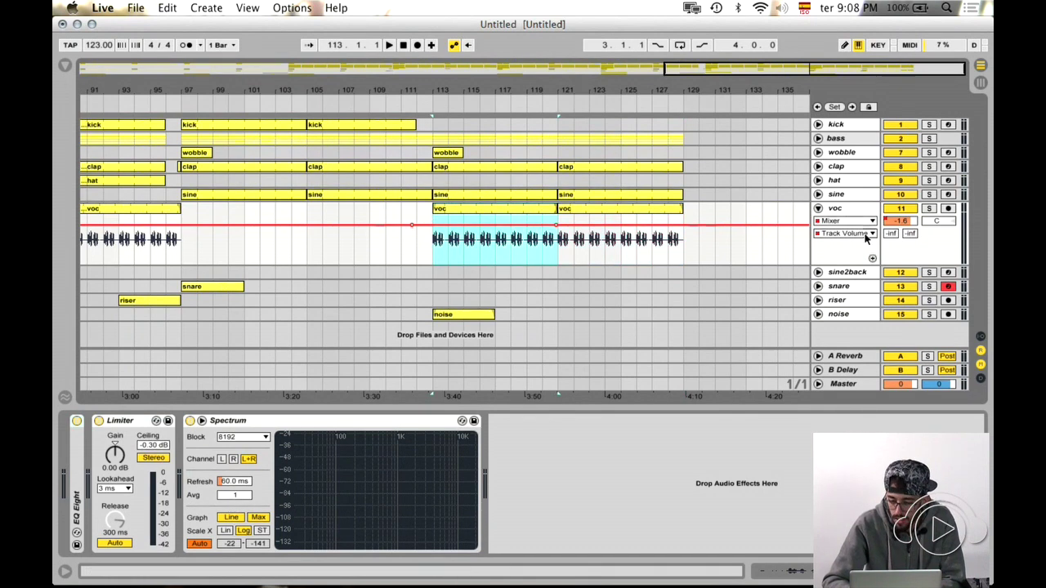
{"action": "left_click", "coordinate": [818, 209]}
- Add two eight-bar hat clips on the hat track, starting at bars 113 and 121
{"action": "left_click", "coordinate": [846, 181]}
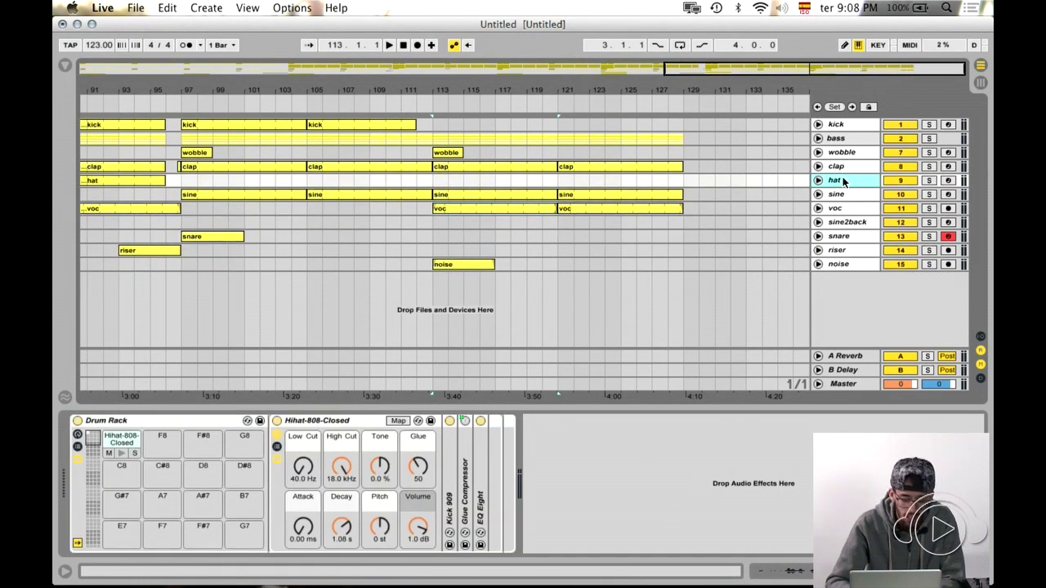
{"action": "key", "text": "super+v"}
{"action": "left_click_drag", "start_coordinate": [455, 181], "coordinate": [539, 180]}
{"action": "left_click", "coordinate": [558, 186]}
{"action": "key", "text": "super+v"}
- Automate the hat's Track Volume to dip to -69.1 dB at bar 113 and rise back to its normal level by bar 121
{"action": "key", "text": "u"}
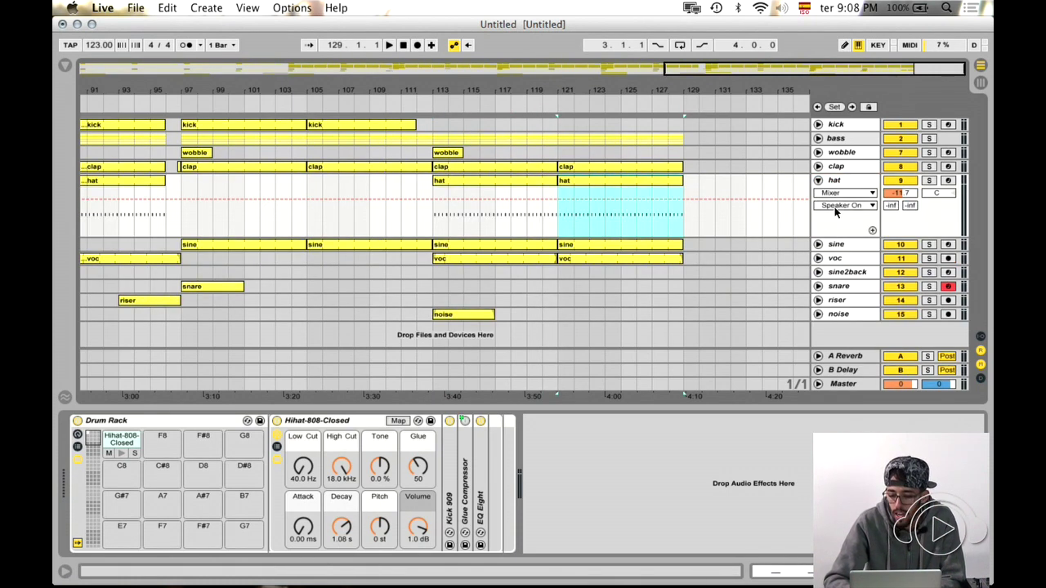
{"action": "left_click", "coordinate": [834, 207]}
{"action": "left_click", "coordinate": [841, 242]}
{"action": "left_click", "coordinate": [410, 212]}
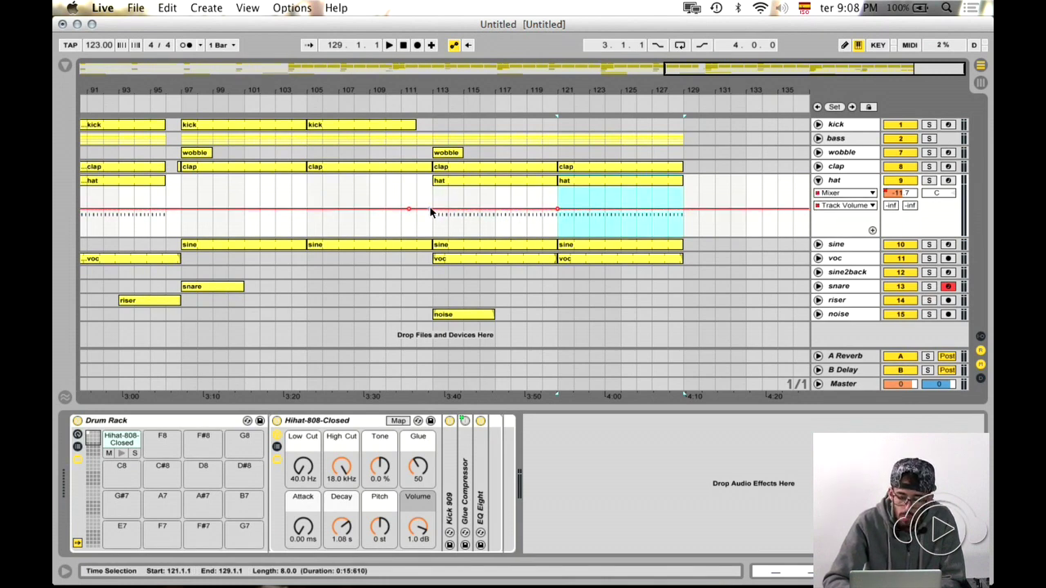
{"action": "left_click", "coordinate": [434, 214]}
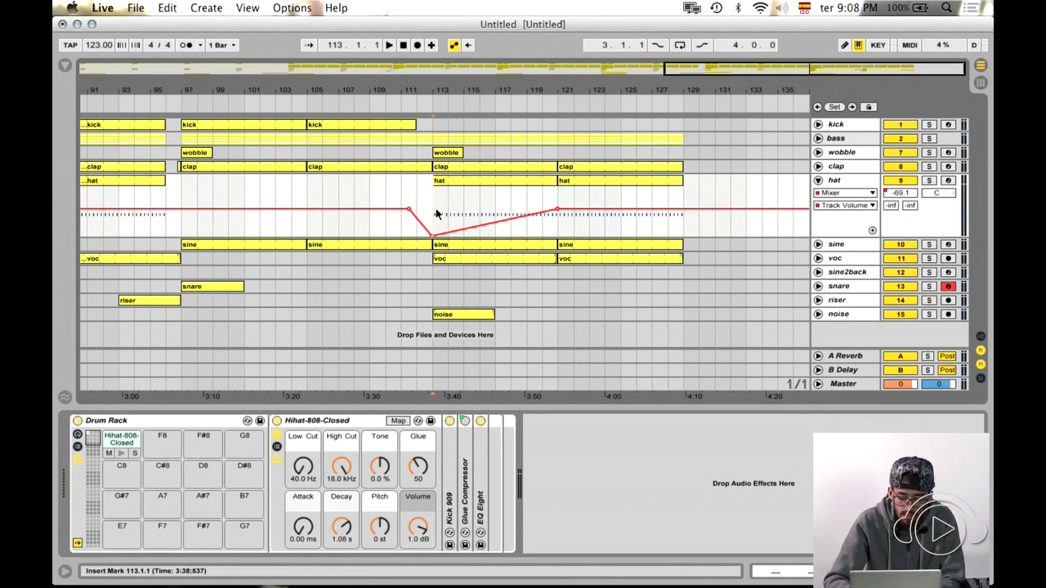
{"action": "left_click", "coordinate": [818, 180]}
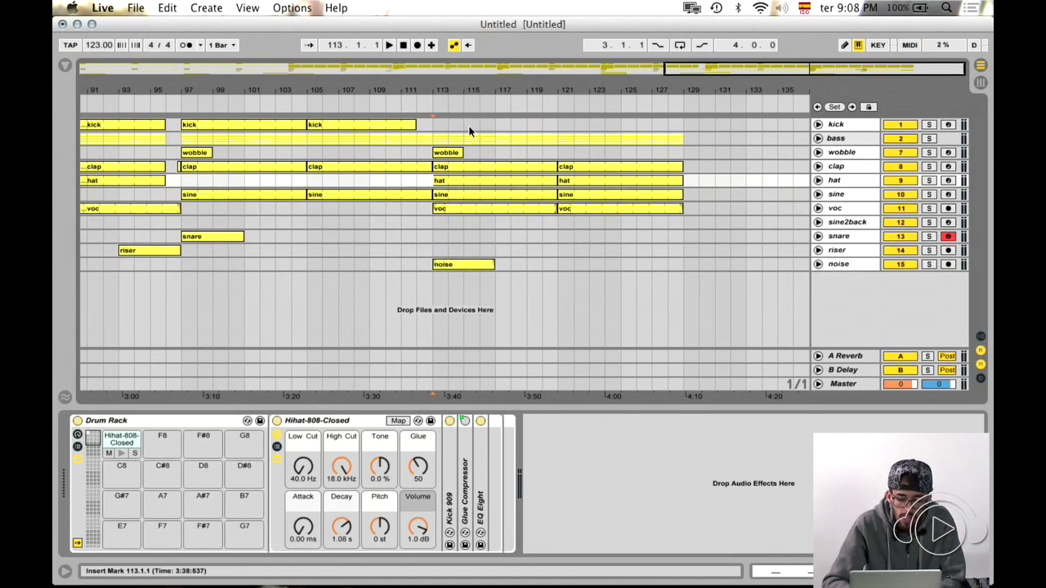
- Copy bars 97 to 113 of all tracks from kick to riser and paste them at bar 129
{"action": "left_click", "coordinate": [432, 126]}
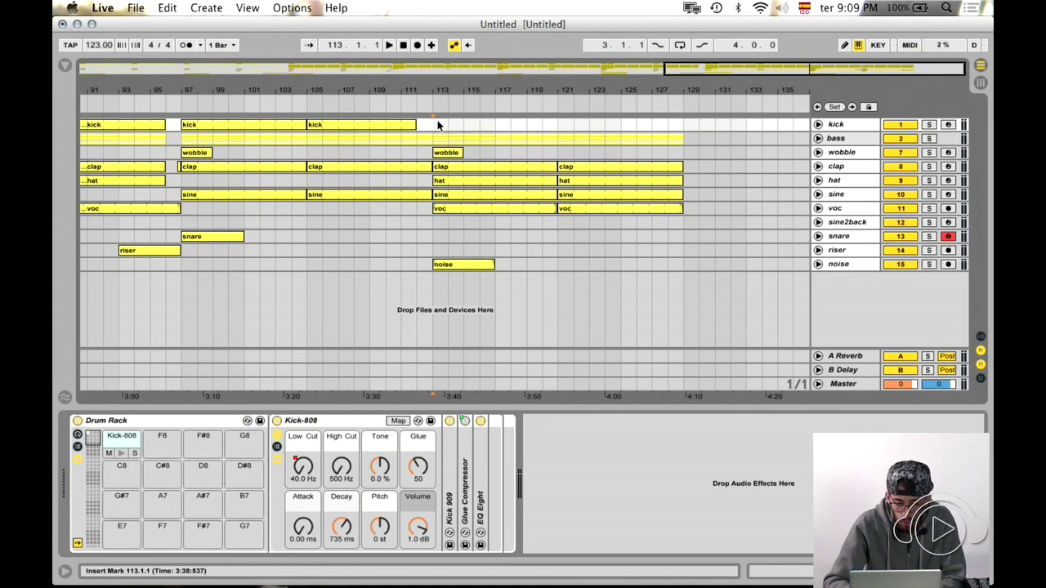
{"action": "left_click", "coordinate": [694, 71]}
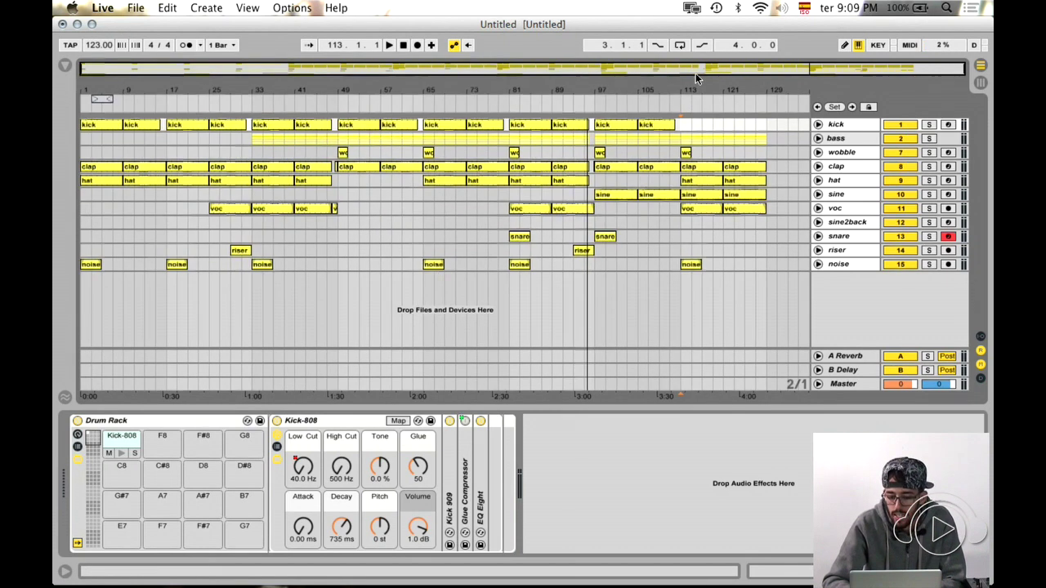
{"action": "left_click", "coordinate": [674, 222]}
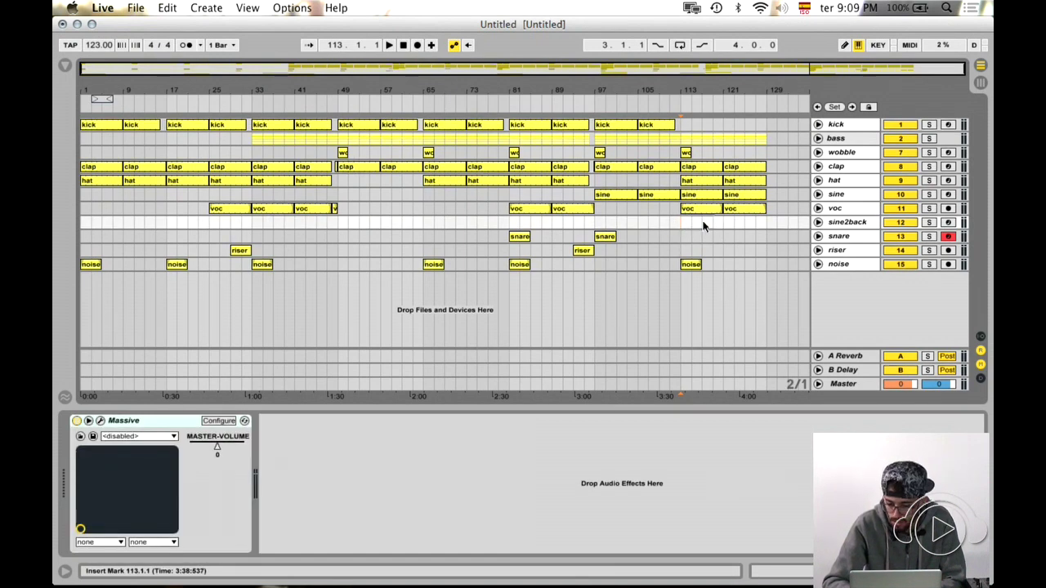
{"action": "left_click_drag", "start_coordinate": [679, 147], "coordinate": [595, 253]}
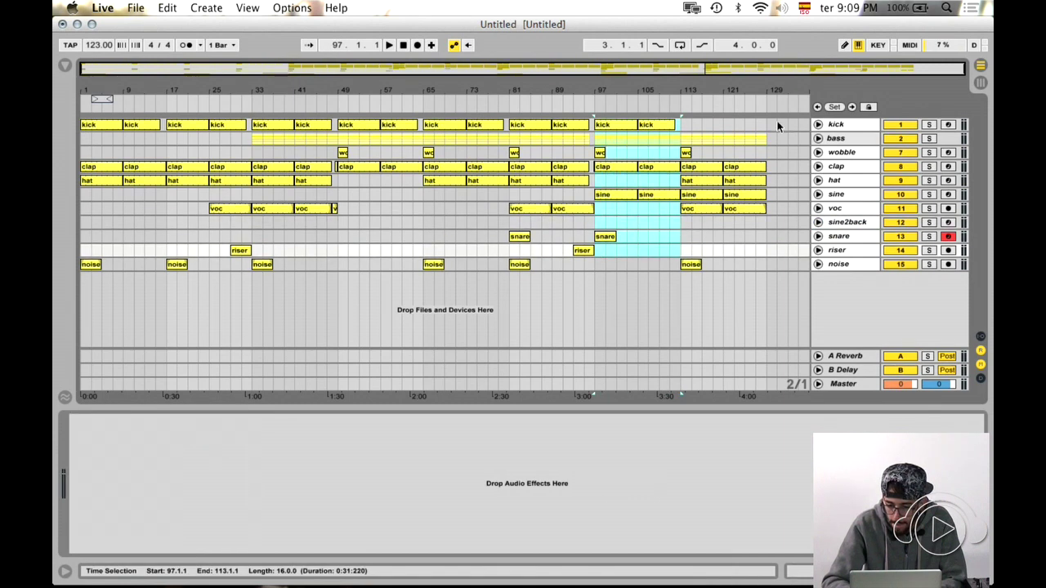
{"action": "left_click", "coordinate": [778, 127]}
{"action": "key", "text": "ctrl+v"}
- Remove the snare clip at bar 129 and place a four-bar sine2back clip there
{"action": "left_click", "coordinate": [777, 239]}
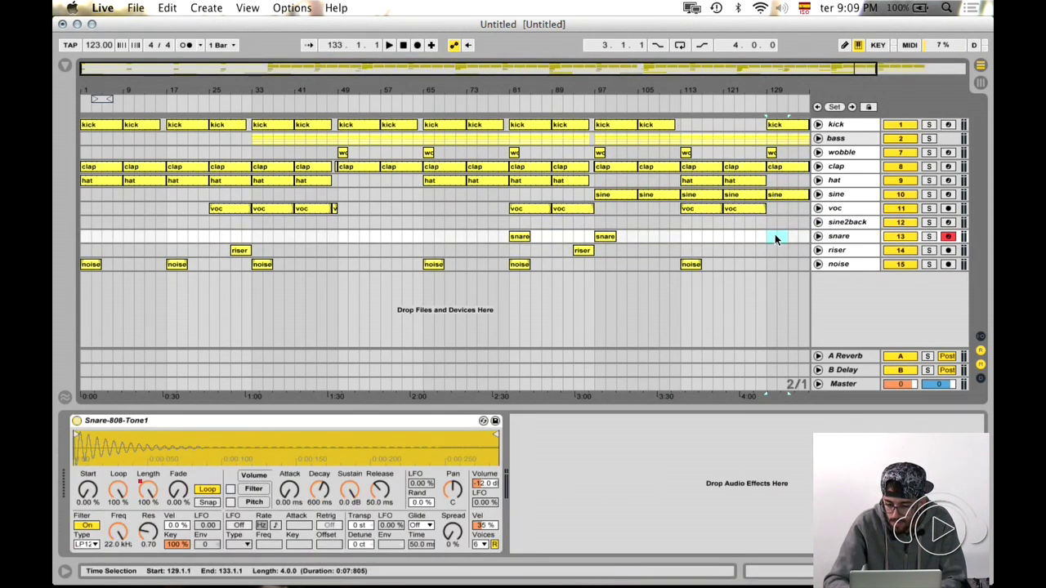
{"action": "left_click", "coordinate": [769, 220]}
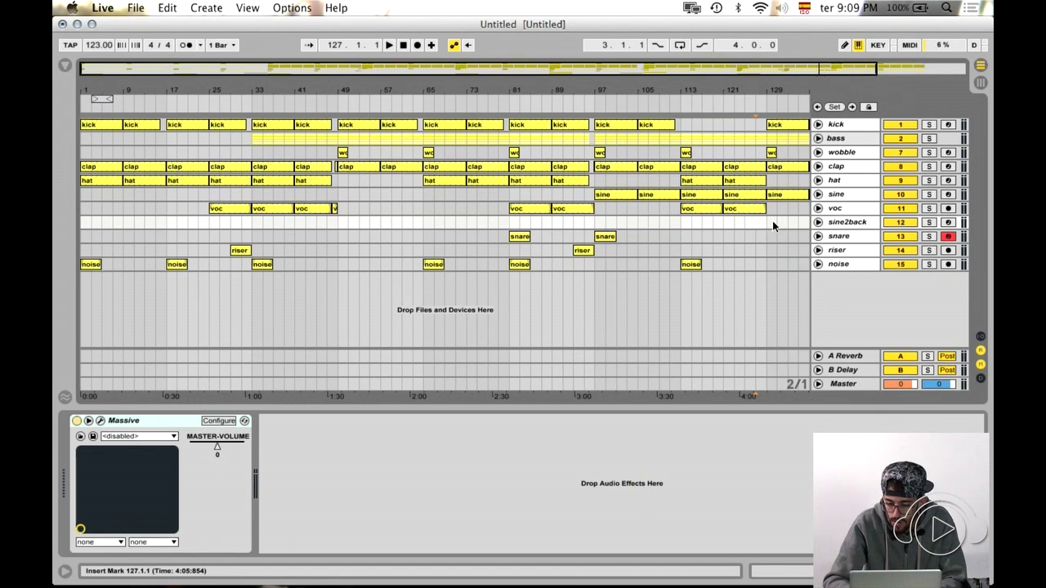
{"action": "key", "text": "ctrl+v"}
- Copy the voc section from bars 41 to 49, including its separate ending clip, over bars 121 to 129
{"action": "left_click_drag", "start_coordinate": [869, 72], "coordinate": [500, 166]}
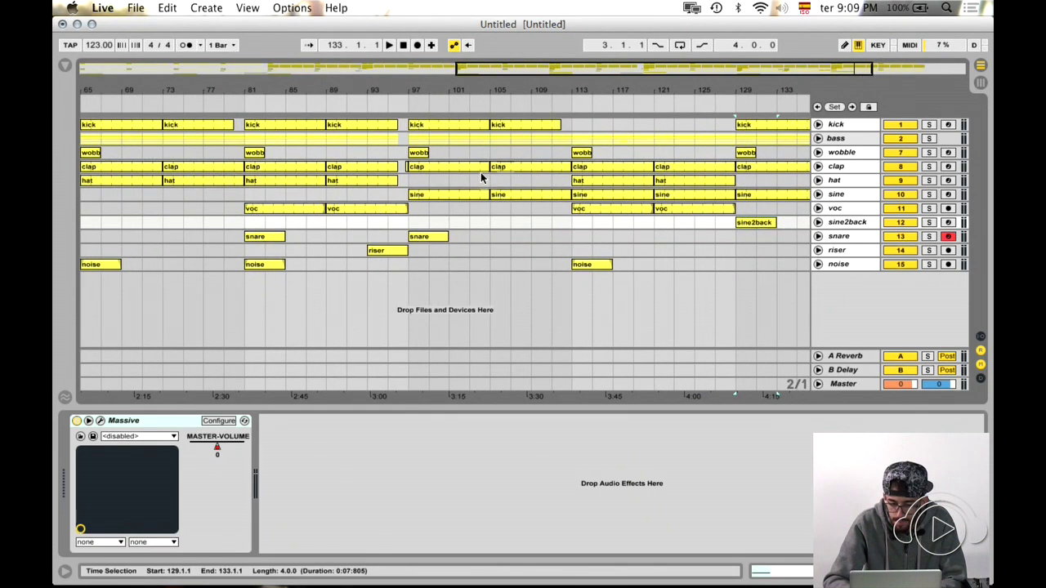
{"action": "scroll", "coordinate": [408, 208], "scroll_direction": "left", "scroll_amount": 10}
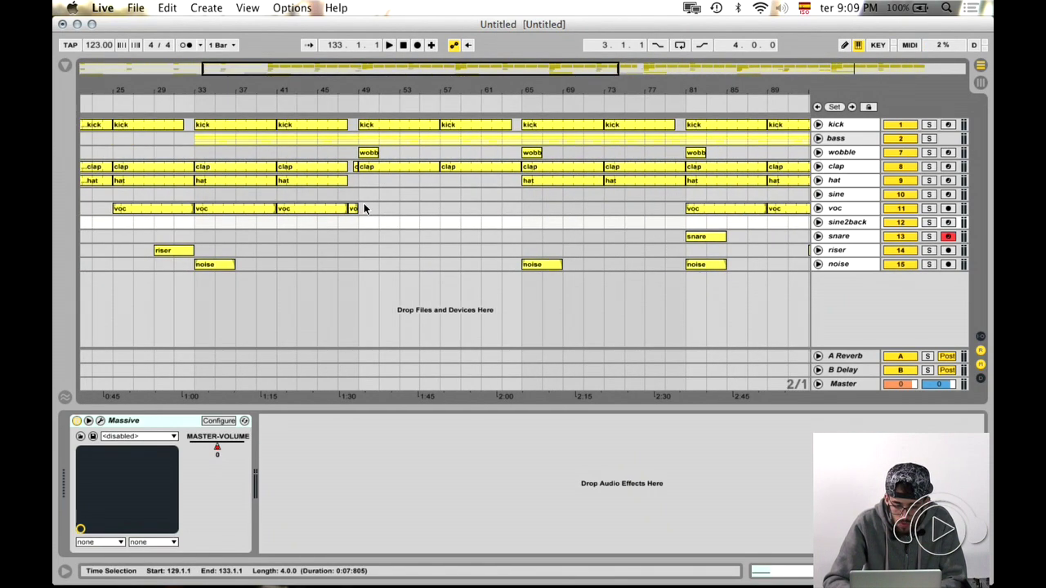
{"action": "left_click_drag", "start_coordinate": [360, 217], "coordinate": [282, 213]}
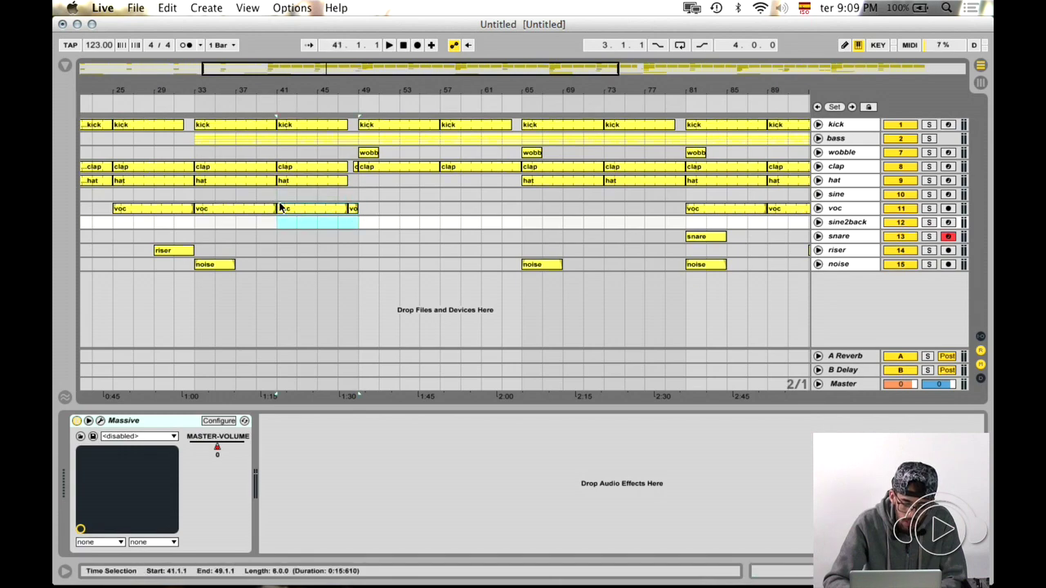
{"action": "scroll", "coordinate": [401, 215], "scroll_direction": "right", "scroll_amount": 12}
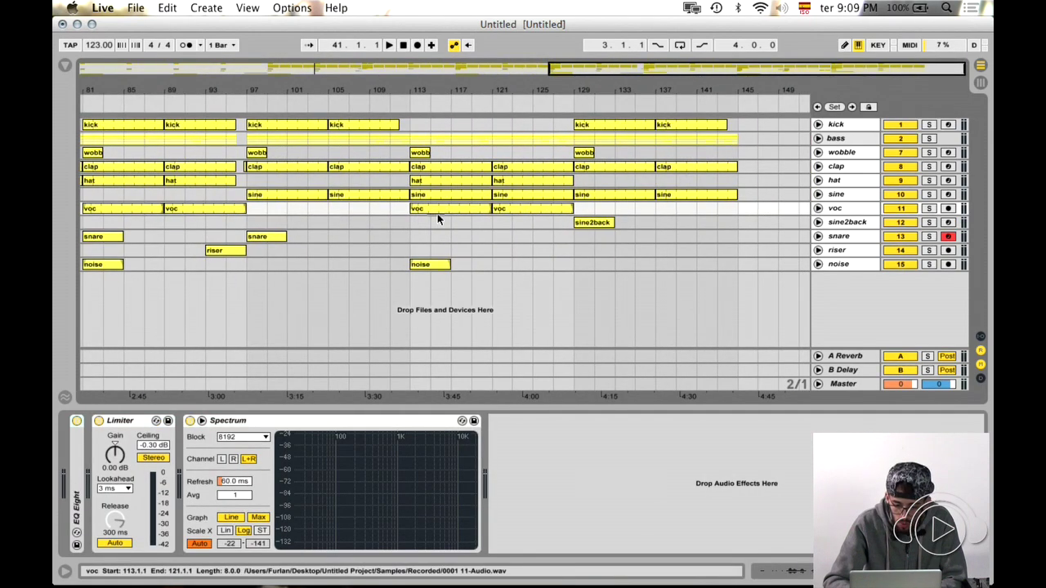
{"action": "left_click", "coordinate": [495, 210]}
{"action": "left_click_drag", "start_coordinate": [836, 65], "coordinate": [832, 102]}
{"action": "left_click", "coordinate": [818, 180]}
{"action": "scroll", "coordinate": [487, 264], "scroll_direction": "left", "scroll_amount": 5}
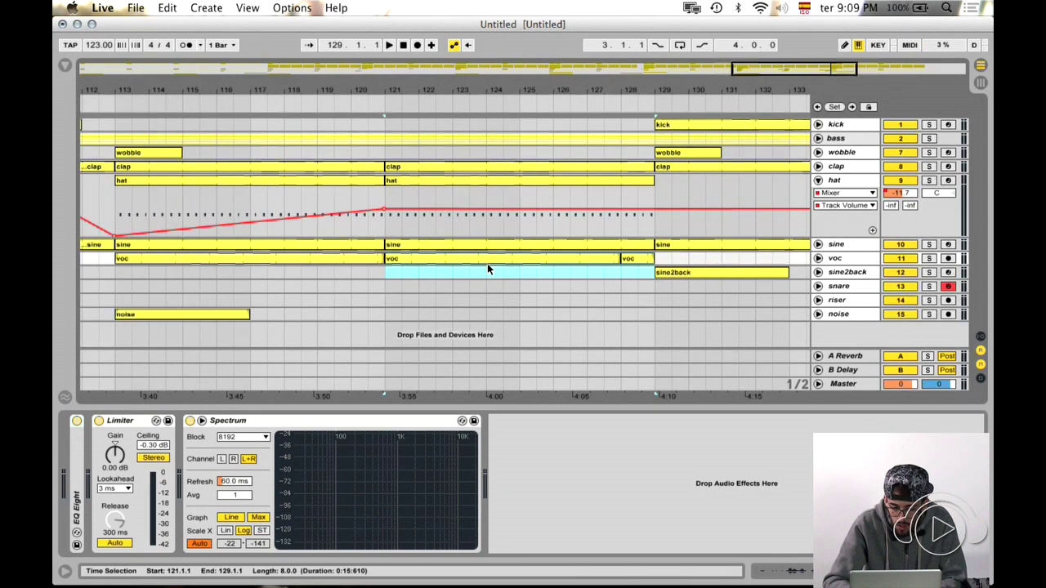
- Place the four-bar riser clip from bar 125 to bar 129 and play back the end of bar 128
{"action": "left_click", "coordinate": [837, 300]}
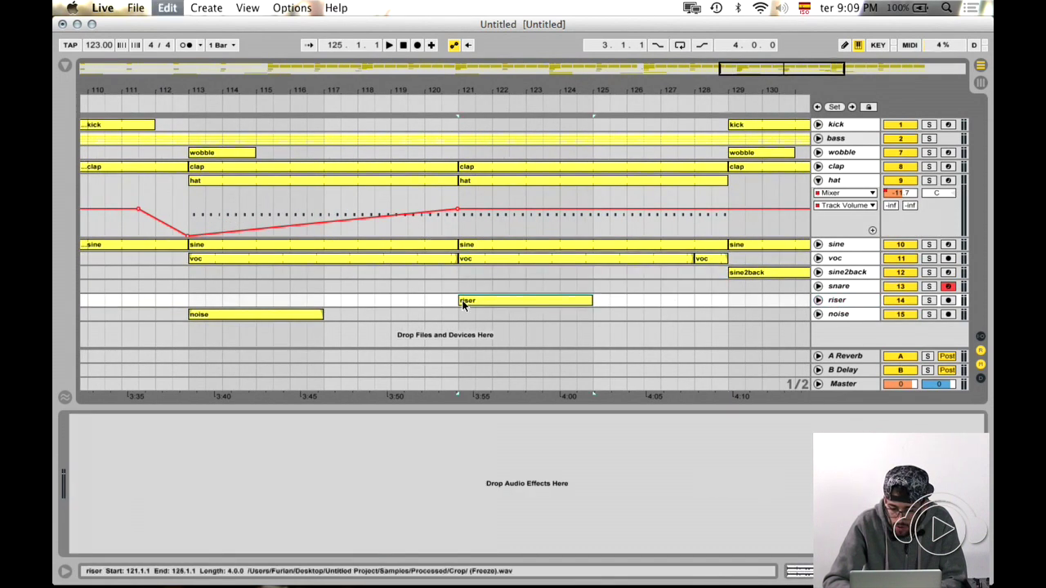
{"action": "left_click", "coordinate": [596, 305]}
{"action": "key", "text": "super+v"}
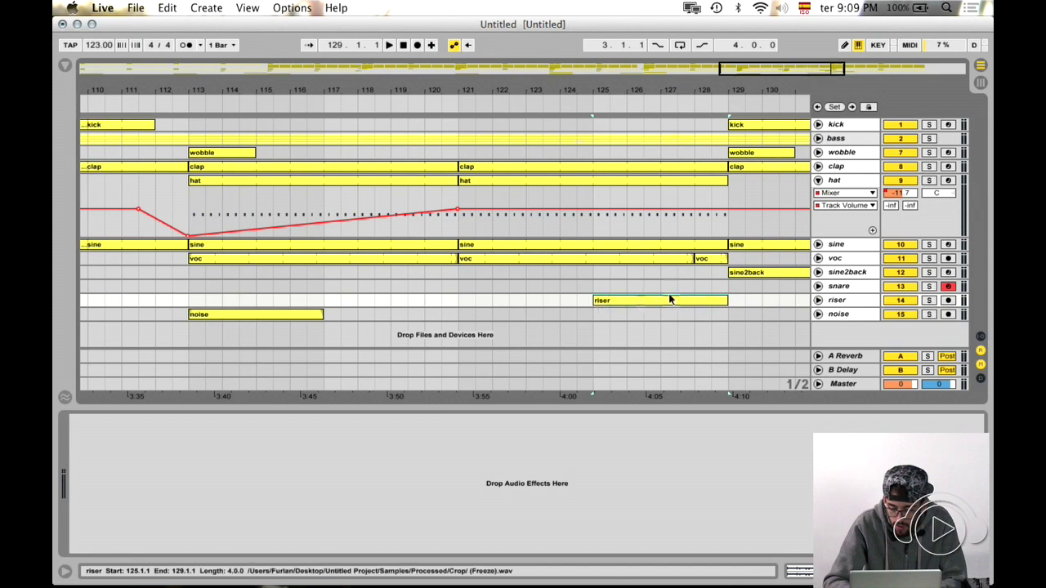
{"action": "left_click", "coordinate": [713, 278]}
{"action": "key", "text": "space"}
{"action": "key", "text": "space"}
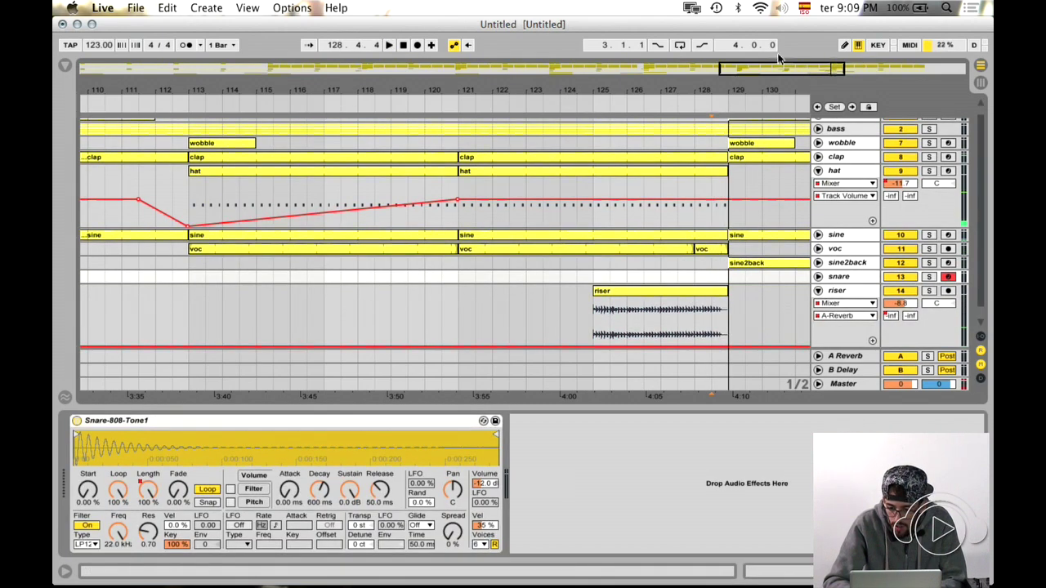
- Clear the last beat before bar 129, from 128.4.1 to 129.1.1, on the hat, sine, voc and bass tracks
{"action": "left_click_drag", "start_coordinate": [821, 73], "coordinate": [821, 161]}
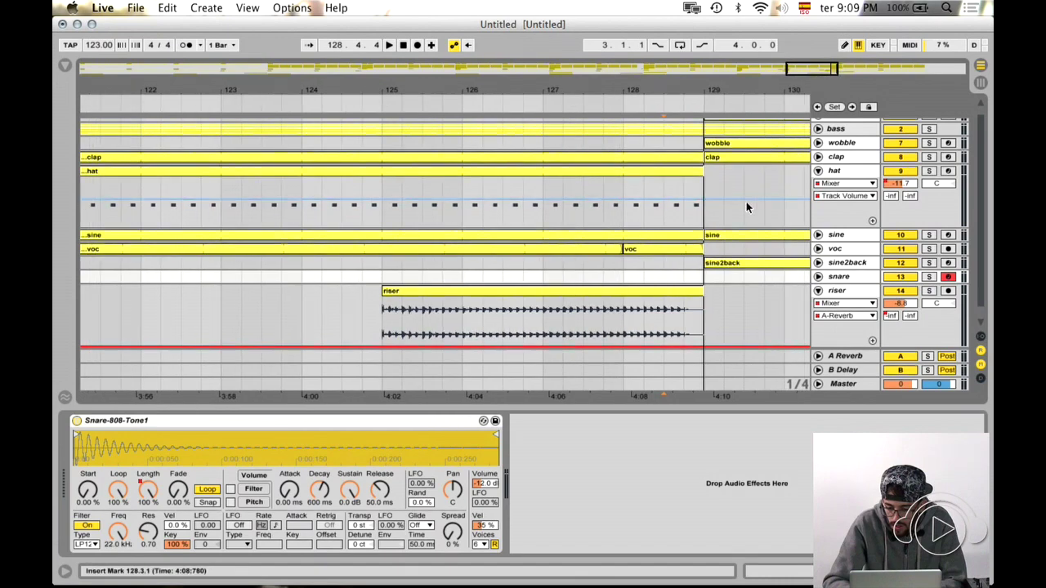
{"action": "left_click", "coordinate": [819, 157]}
{"action": "left_click_drag", "start_coordinate": [701, 220], "coordinate": [683, 221]}
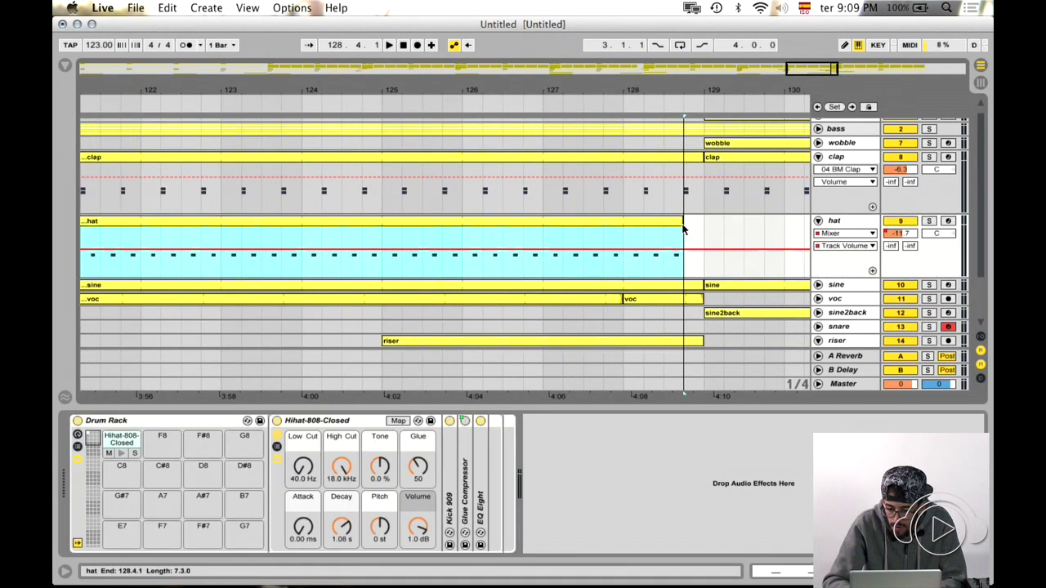
{"action": "scroll", "coordinate": [702, 243], "scroll_direction": "down", "scroll_amount": 3}
{"action": "left_click_drag", "start_coordinate": [702, 272], "coordinate": [690, 191]}
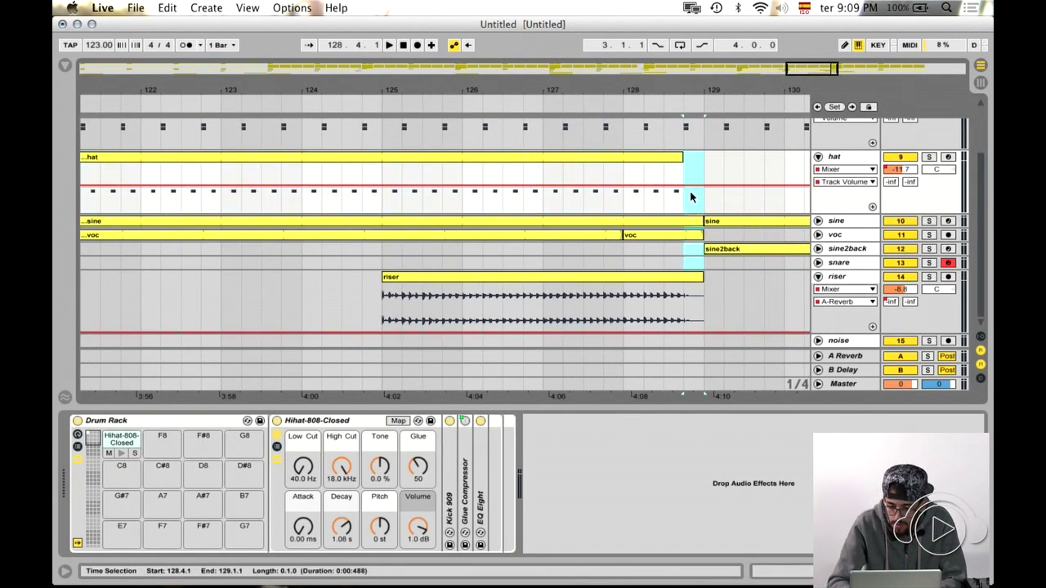
{"action": "scroll", "coordinate": [690, 191], "scroll_direction": "up", "scroll_amount": 3}
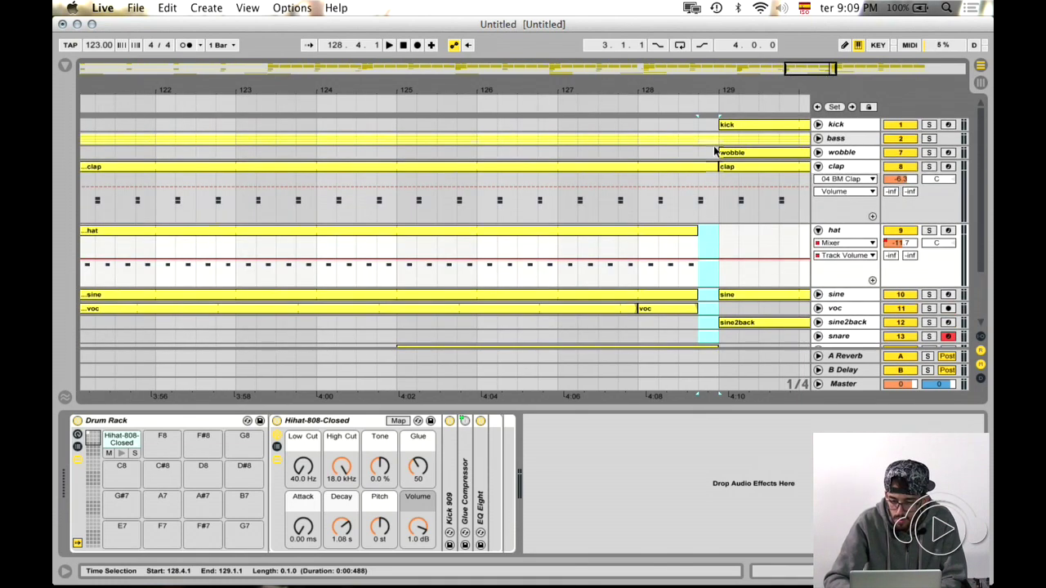
{"action": "left_click_drag", "start_coordinate": [720, 127], "coordinate": [703, 163]}
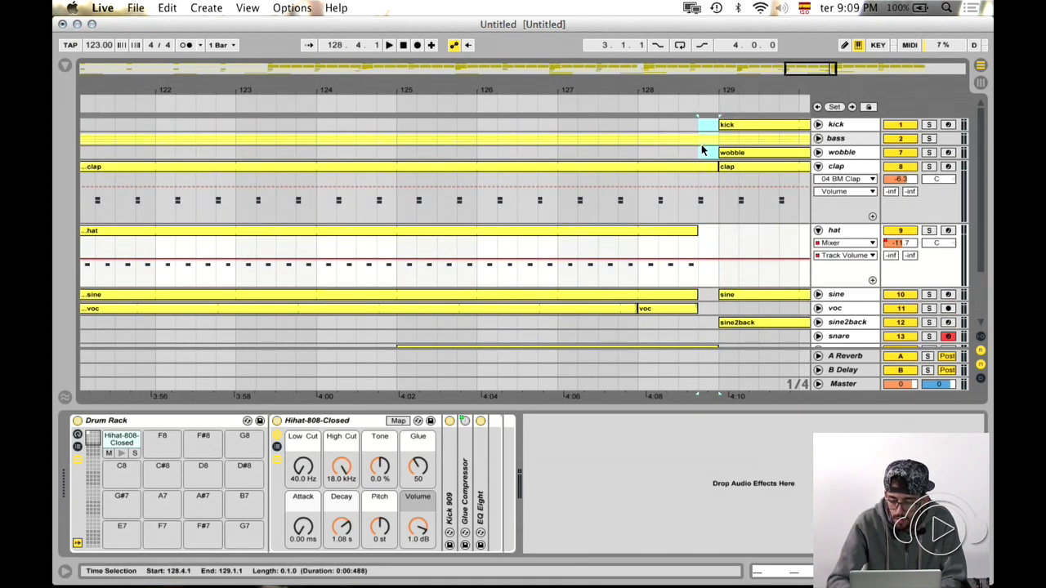
{"action": "left_click", "coordinate": [701, 144]}
- Play back the arrangement from bar 109 into the breakdown
{"action": "left_click_drag", "start_coordinate": [814, 69], "coordinate": [503, 172]}
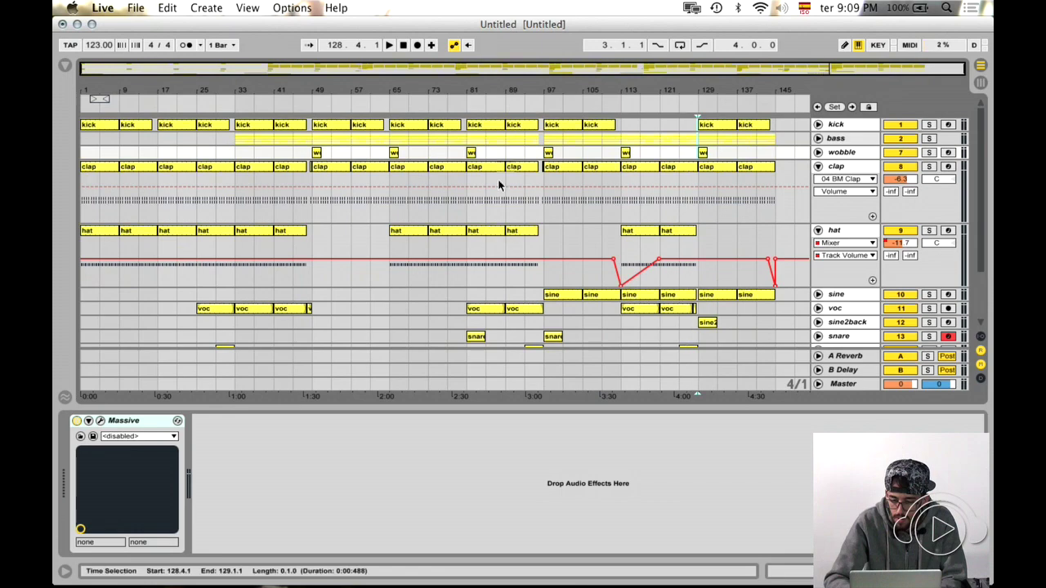
{"action": "left_click", "coordinate": [613, 202]}
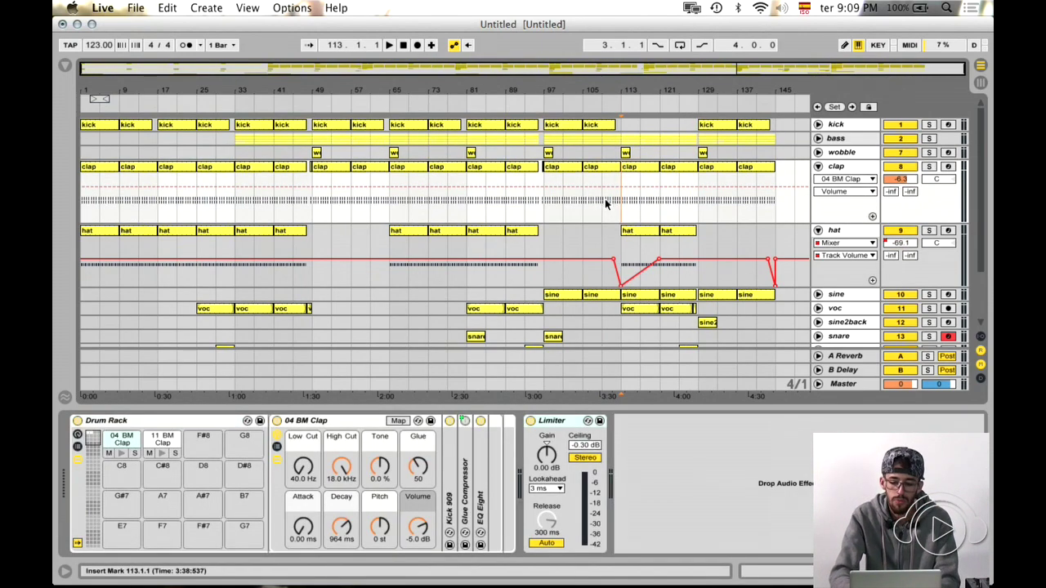
{"action": "key", "text": "space"}
{"action": "left_click_drag", "start_coordinate": [777, 67], "coordinate": [825, 75]}
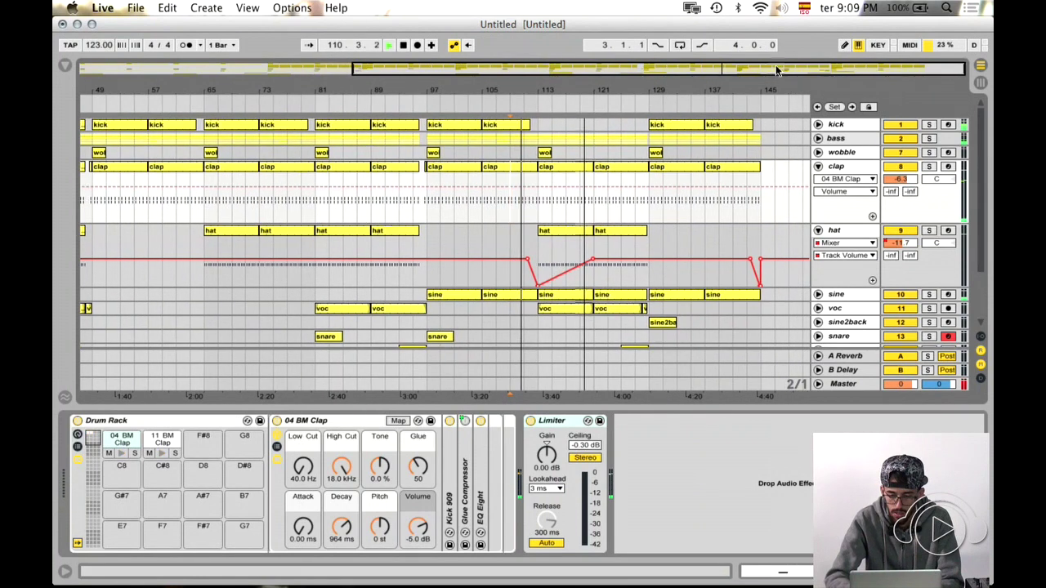
- Hide the return tracks and the device view, and fold the clap, hat and riser tracks
{"action": "left_click", "coordinate": [980, 351]}
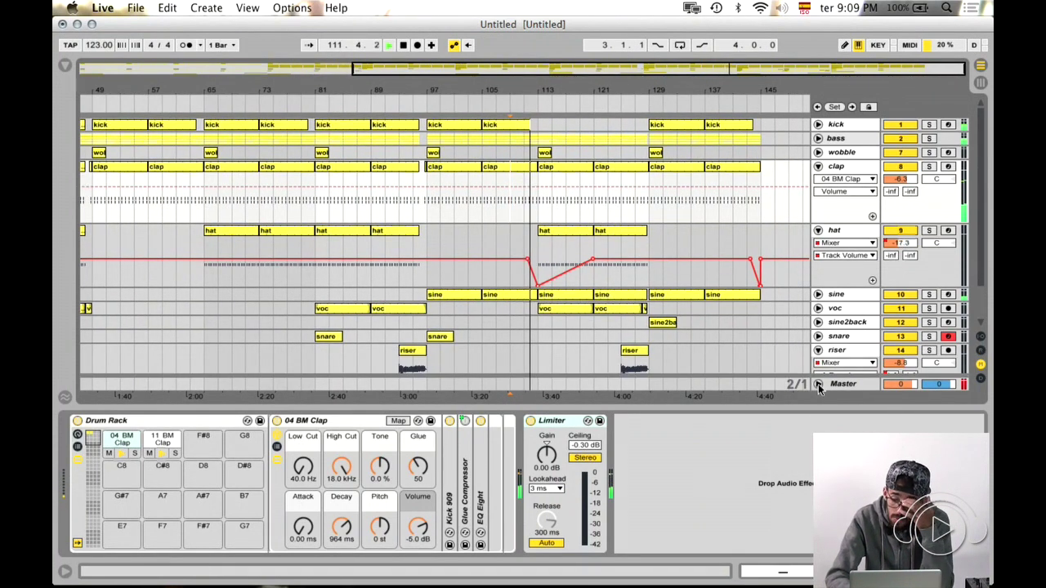
{"action": "key", "text": "super+alt+l"}
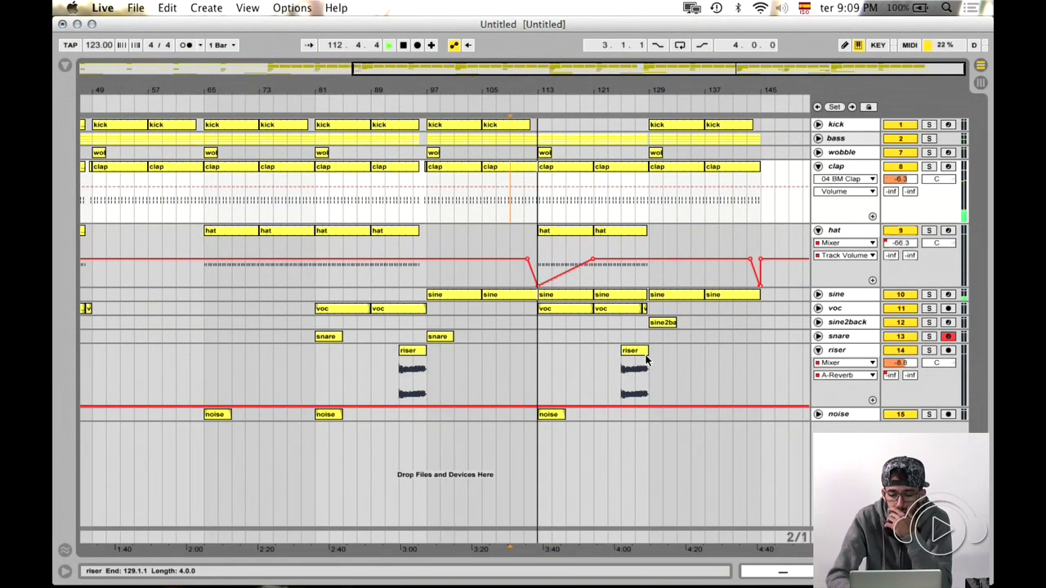
{"action": "left_click", "coordinate": [817, 167]}
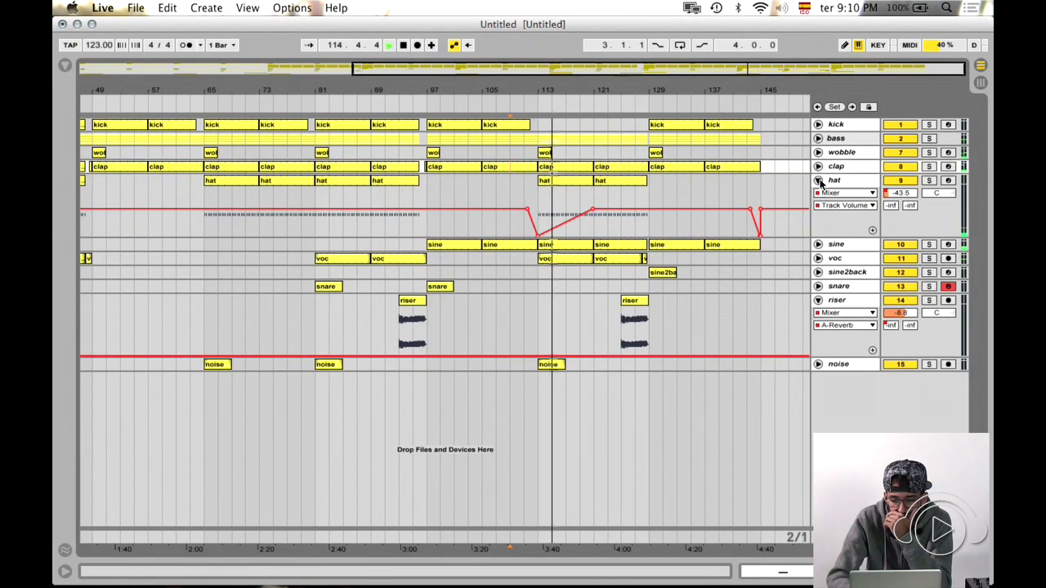
{"action": "left_click", "coordinate": [817, 179]}
{"action": "left_click", "coordinate": [818, 250]}
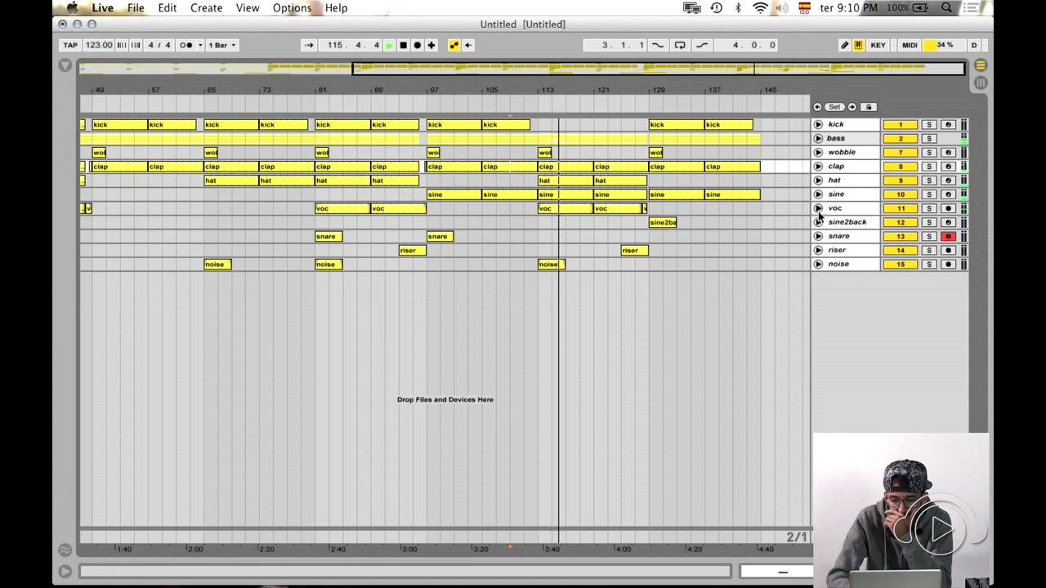
- Automate the voc track's A-Reverb send to rise steadily from bar 113 to bar 129 and drop to minimum there
{"action": "left_click", "coordinate": [818, 209]}
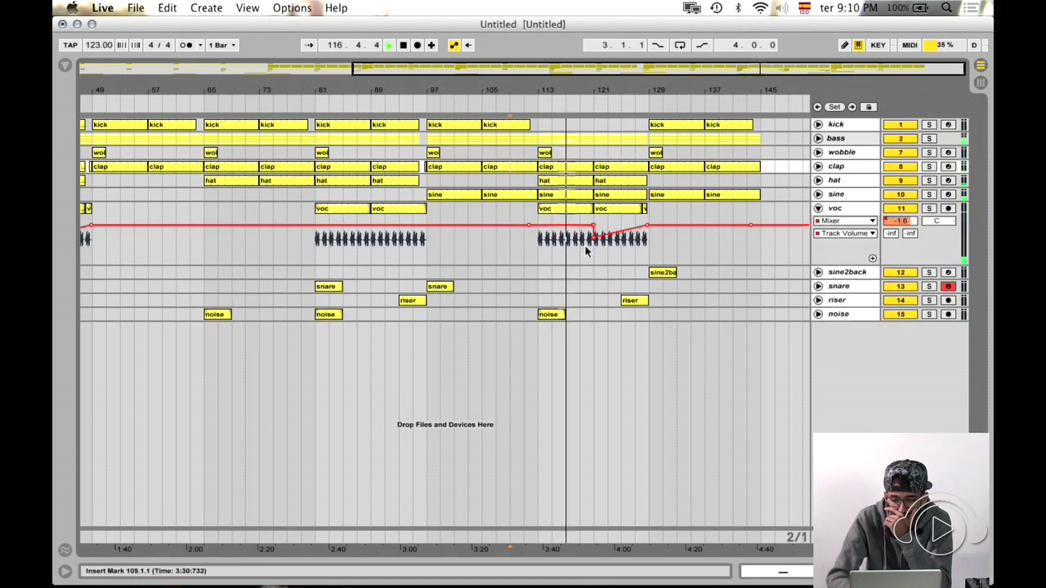
{"action": "left_click", "coordinate": [845, 233]}
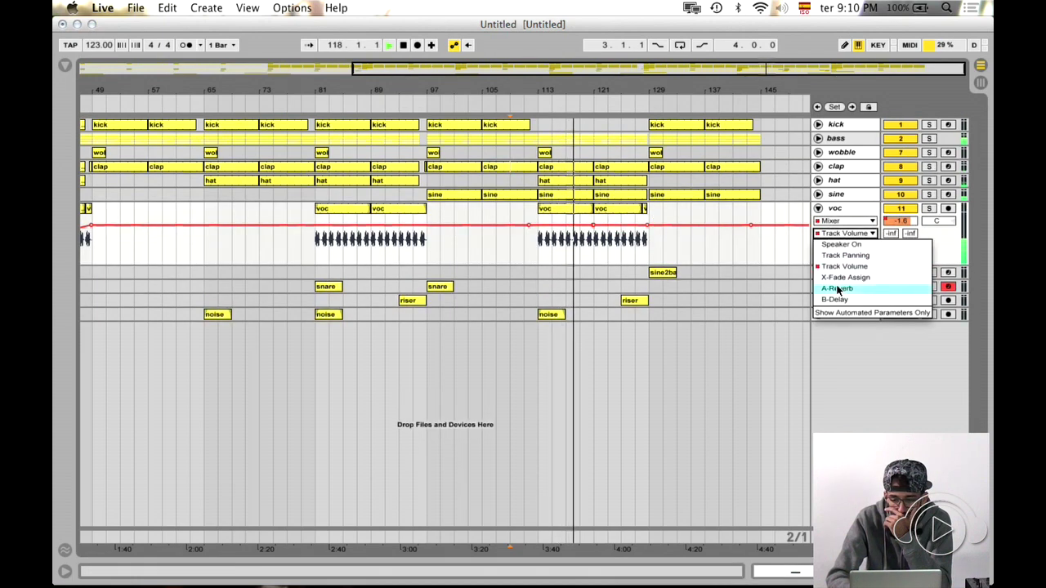
{"action": "left_click", "coordinate": [850, 288]}
{"action": "mouse_move", "coordinate": [621, 264]}
{"action": "left_mouse_down"}
{"action": "mouse_move", "coordinate": [642, 201]}
{"action": "mouse_move", "coordinate": [600, 191]}
{"action": "mouse_move", "coordinate": [594, 215]}
{"action": "left_mouse_up"}
{"action": "left_click", "coordinate": [594, 215]}
{"action": "left_click", "coordinate": [595, 263]}
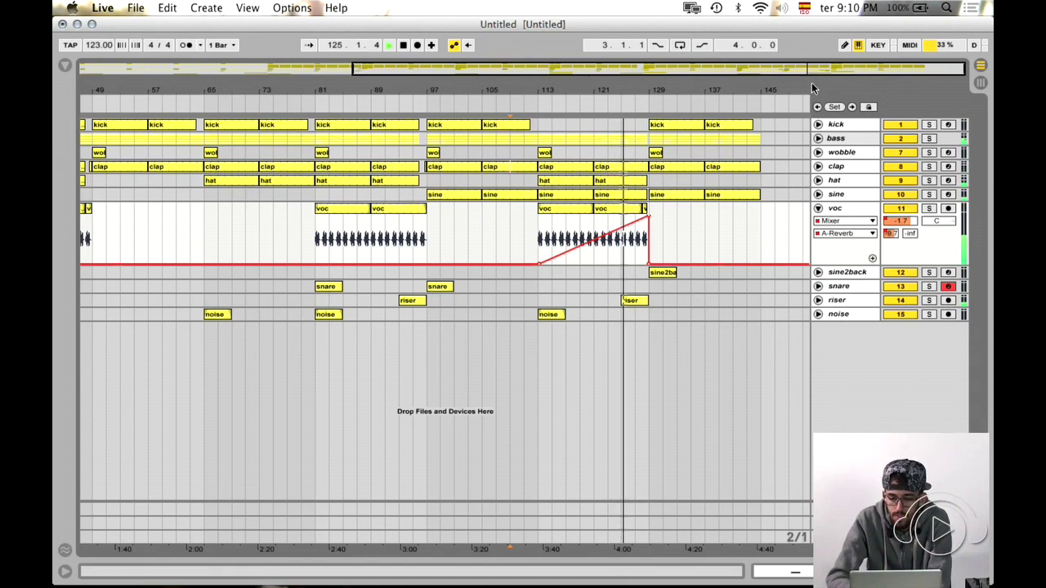
- Unfold the sine track and duplicate the four-bar sine2back clip at bar 129 three times to fill up to bar 145
{"action": "left_click_drag", "start_coordinate": [811, 82], "coordinate": [835, 166]}
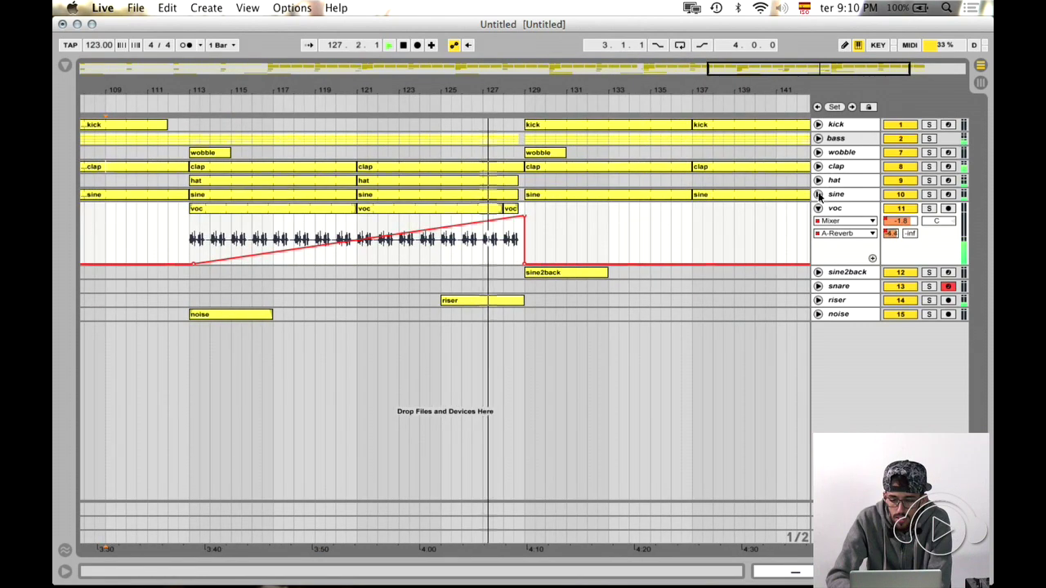
{"action": "left_click", "coordinate": [818, 195]}
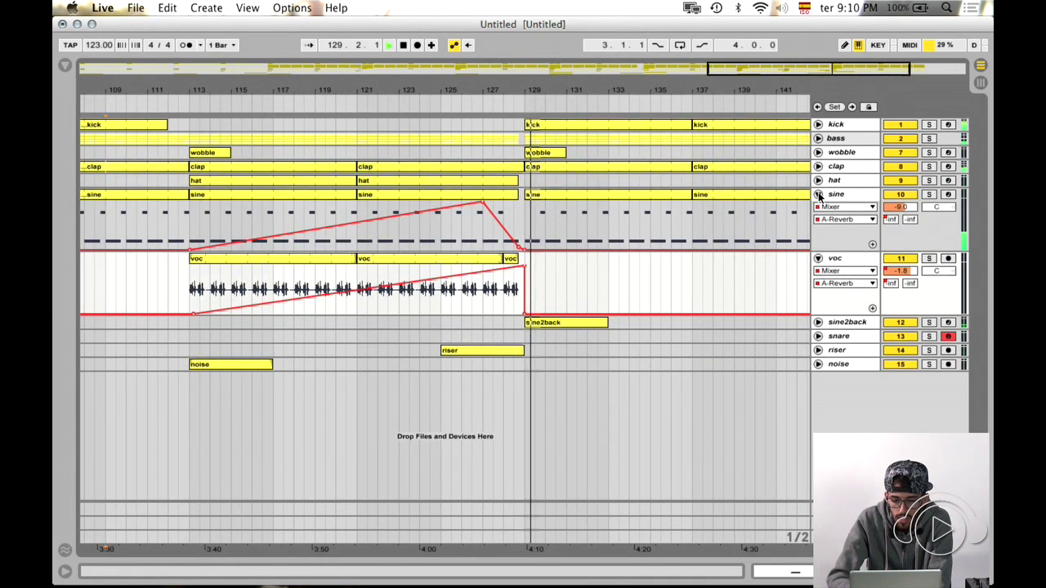
{"action": "left_click", "coordinate": [558, 322]}
{"action": "key", "text": "super+c"}
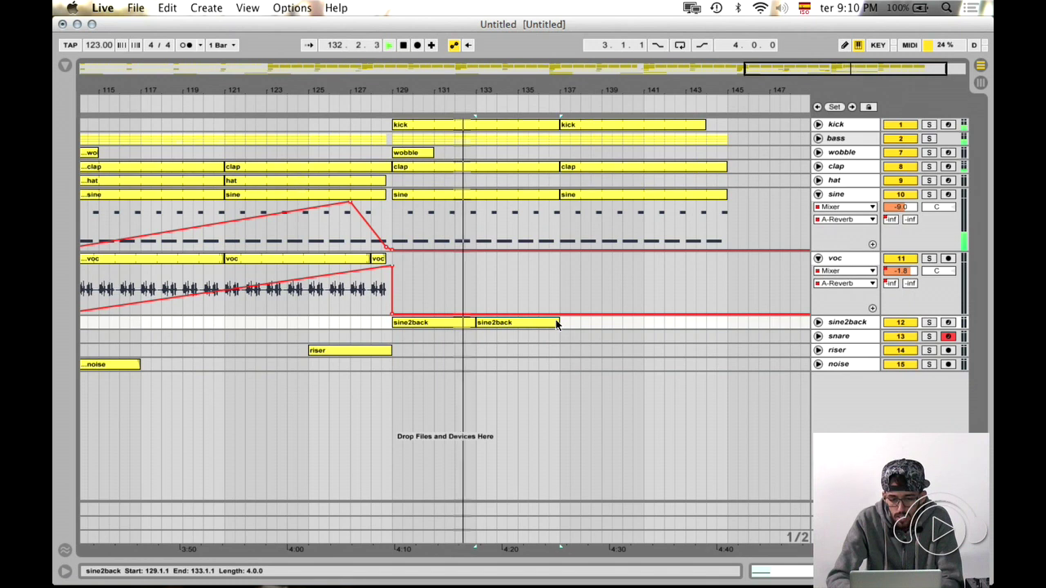
{"action": "key", "text": "super+d"}
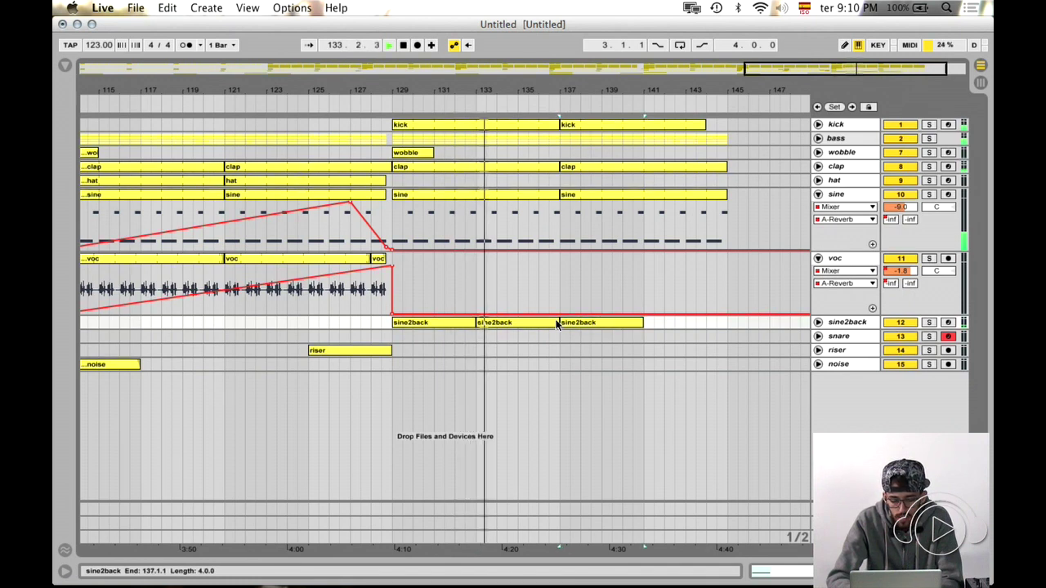
{"action": "key", "text": "super+d"}
- Move the voc A-Reverb peak slightly ahead of bar 129, and duplicate bars 129 to 145 of all tracks to bar 145
{"action": "left_click_drag", "start_coordinate": [726, 122], "coordinate": [393, 333]}
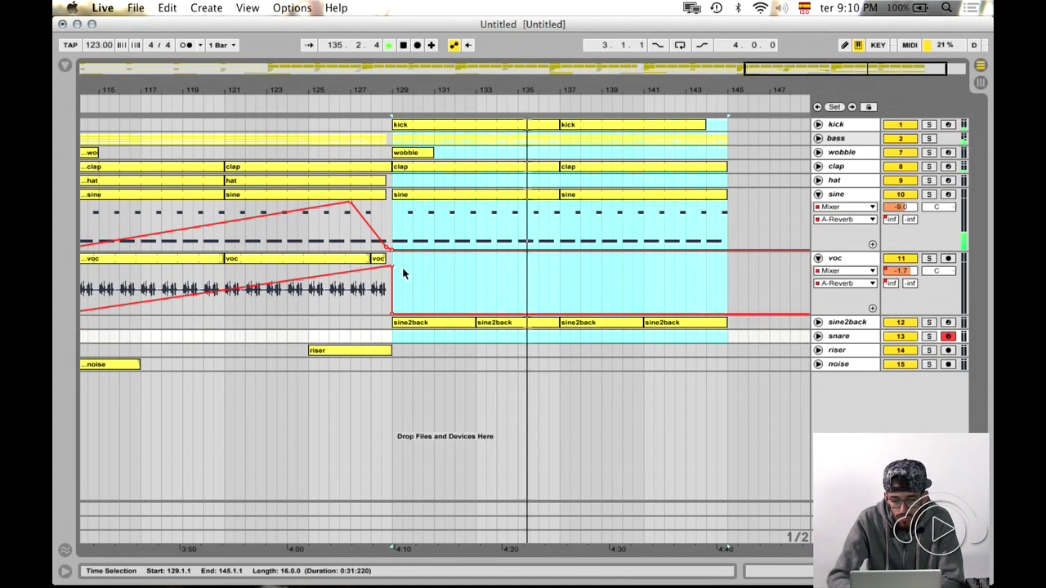
{"action": "left_click", "coordinate": [392, 270]}
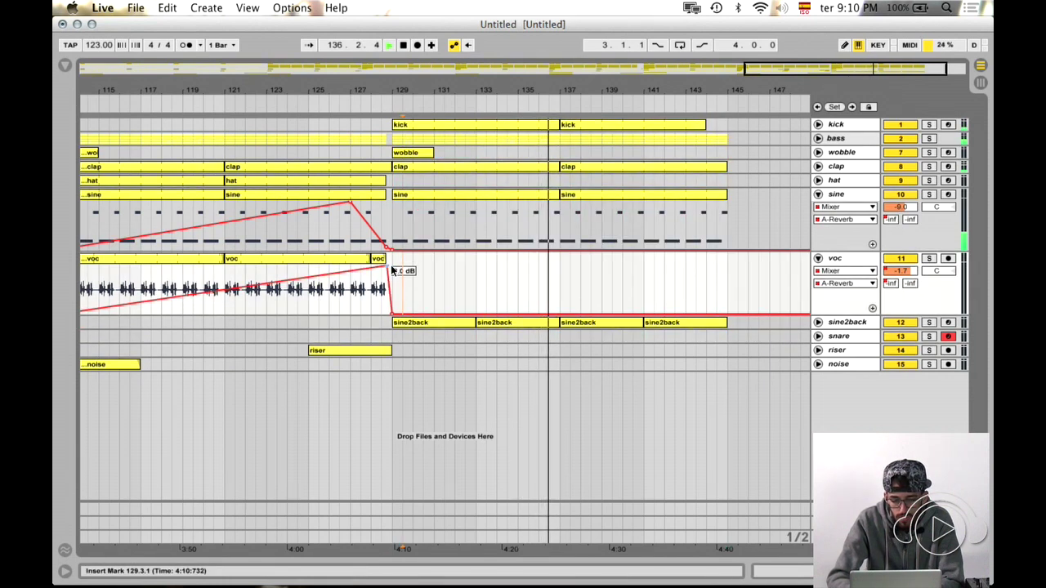
{"action": "left_click_drag", "start_coordinate": [725, 127], "coordinate": [391, 364]}
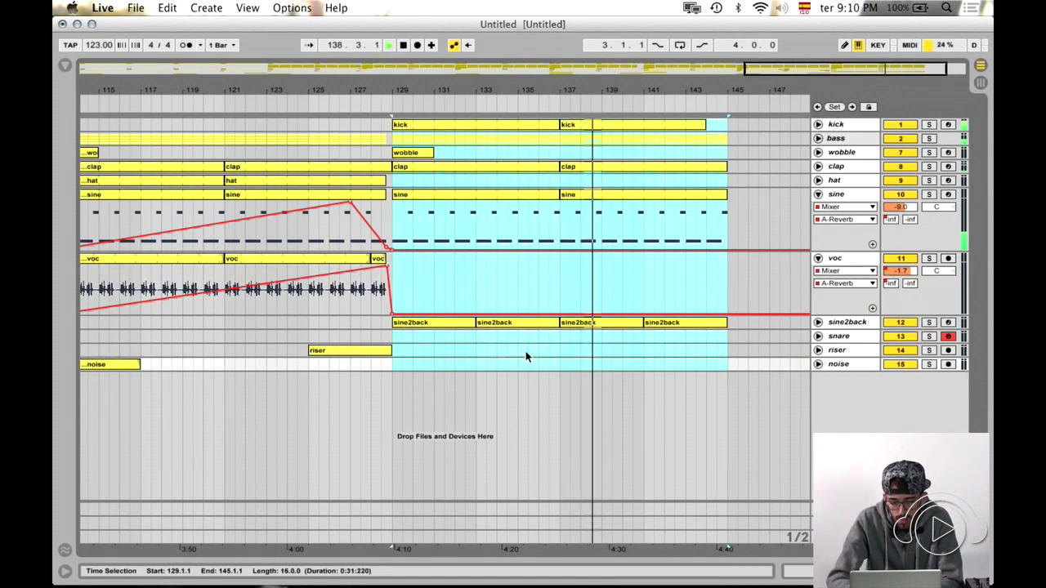
{"action": "key", "text": "super+d"}
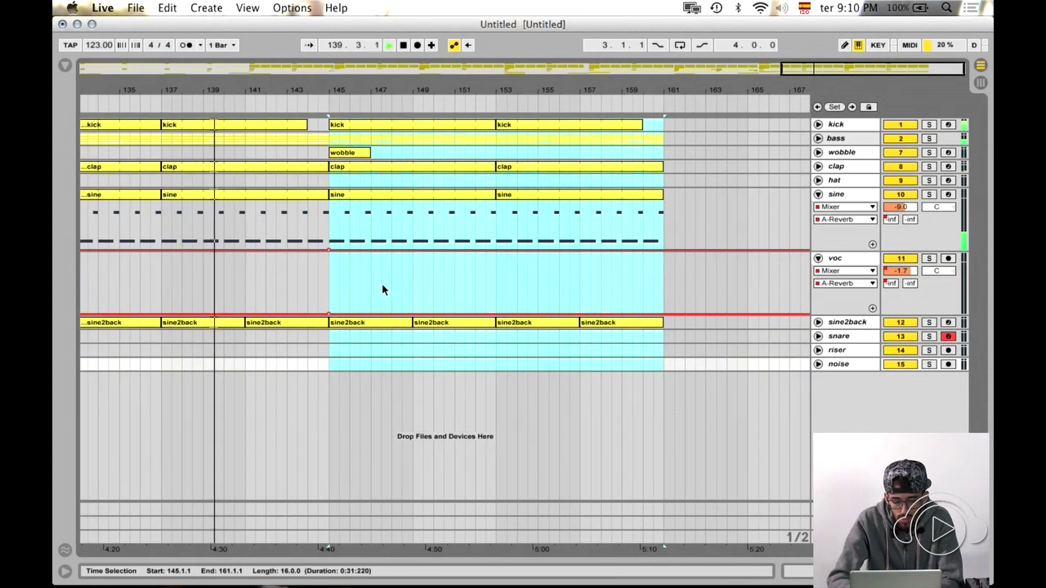
- Fold the sine and voc tracks
{"action": "left_click", "coordinate": [331, 236]}
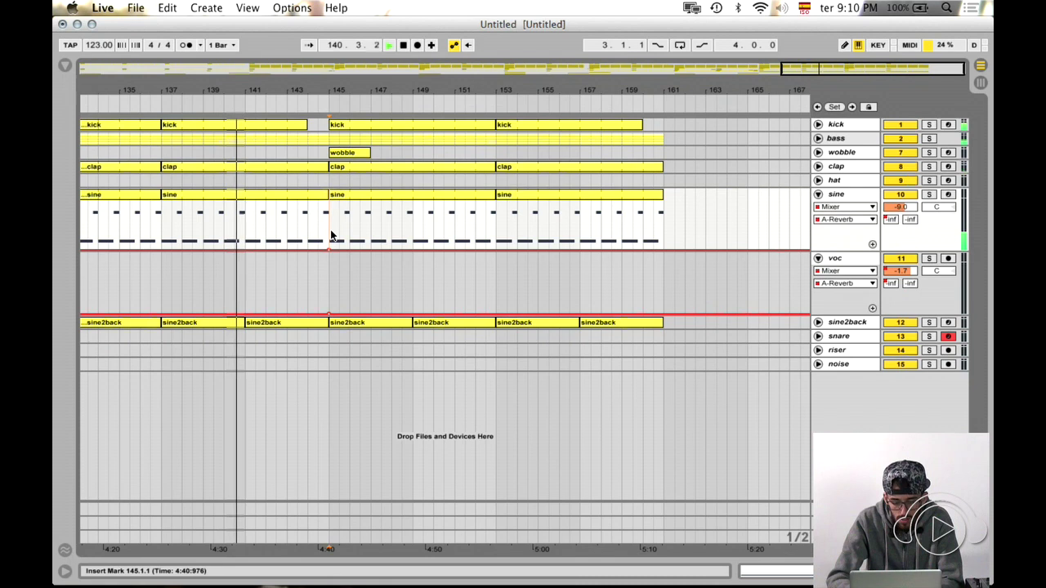
{"action": "left_click", "coordinate": [819, 194]}
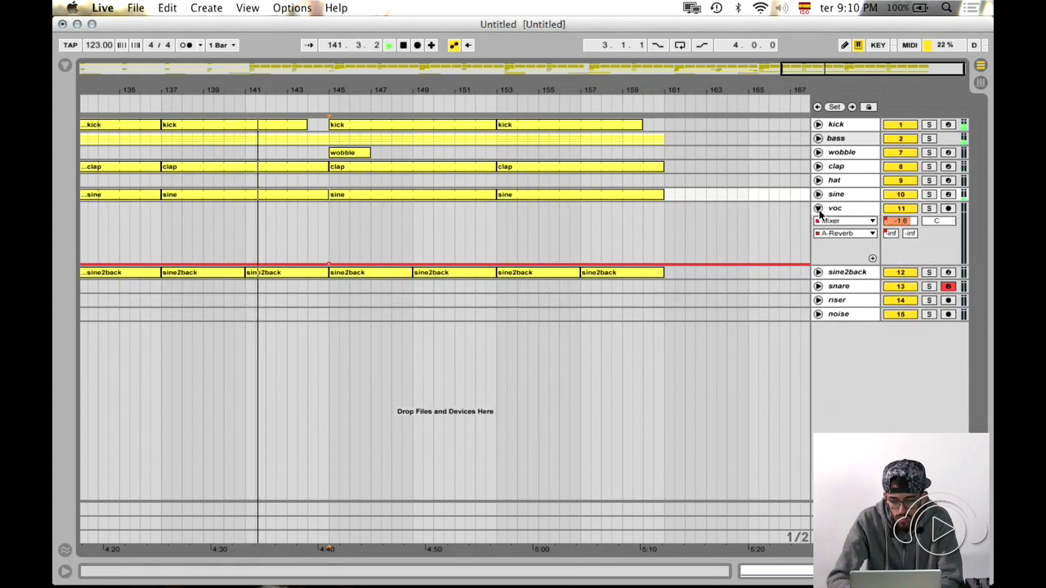
{"action": "left_click", "coordinate": [817, 207]}
- Fill the hat track from bar 145 to bar 161 with two consecutive hat clips
{"action": "scroll", "coordinate": [436, 201], "scroll_direction": "left", "scroll_amount": 5}
{"action": "left_click", "coordinate": [436, 202]}
{"action": "left_click", "coordinate": [430, 210]}
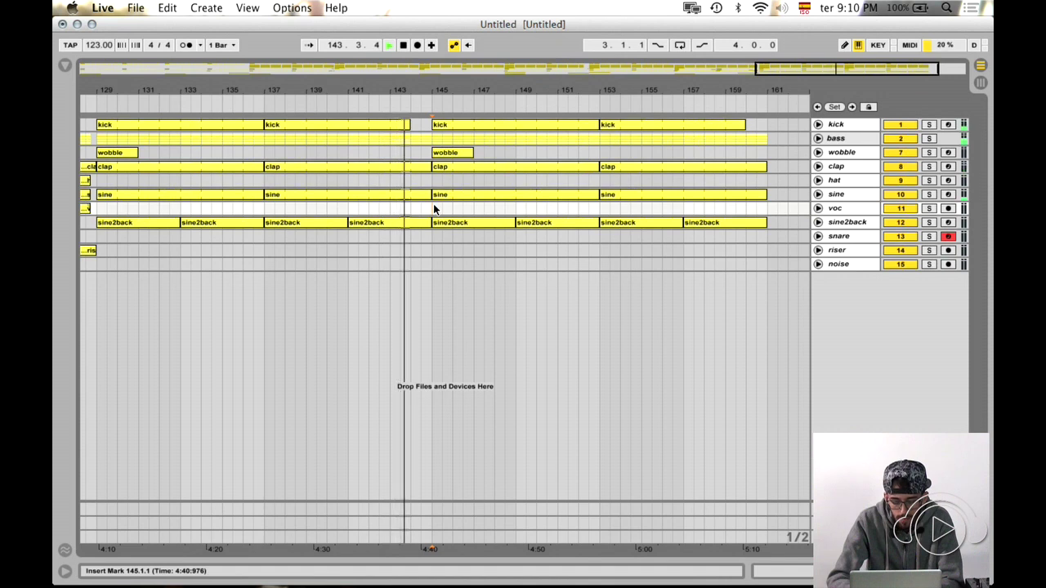
{"action": "left_click", "coordinate": [680, 183]}
{"action": "left_click_drag", "start_coordinate": [433, 182], "coordinate": [595, 182]}
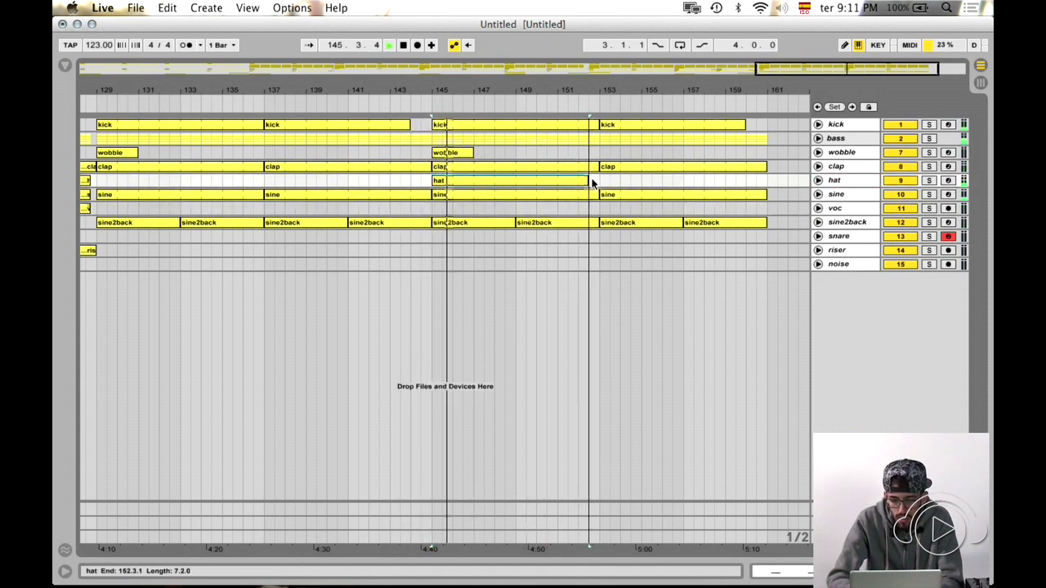
{"action": "key", "text": "ctrl+d"}
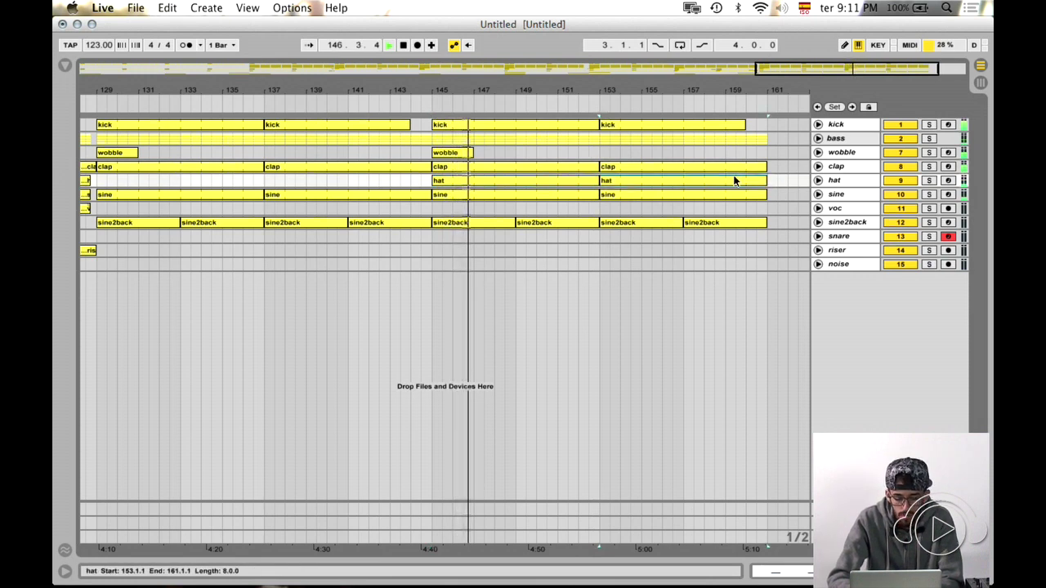
- Stop playback and review the whole arrangement's layout, checking the sections that start at bars 65, 97 and 129
{"action": "double_click", "coordinate": [814, 72]}
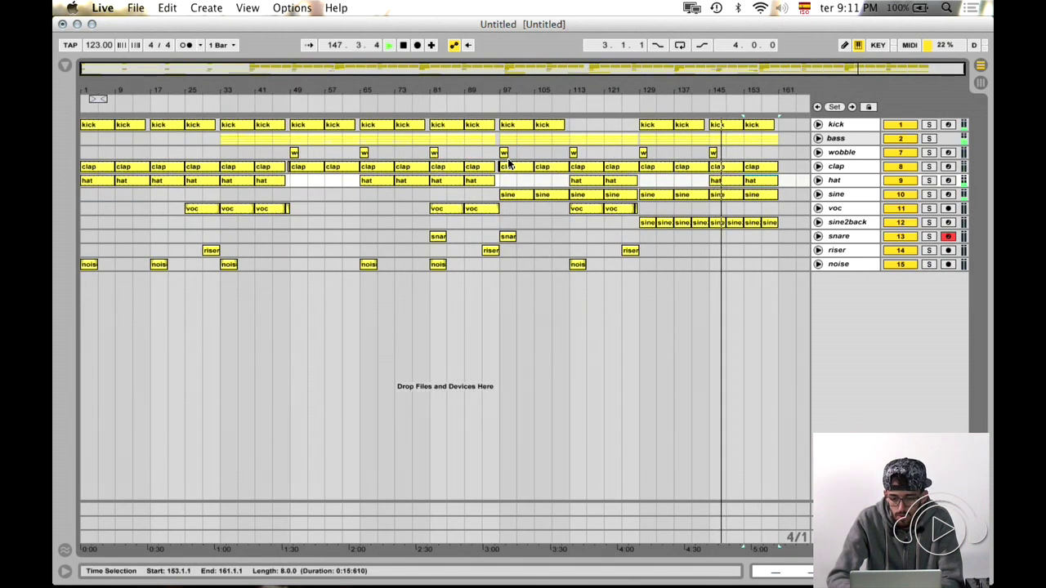
{"action": "left_click", "coordinate": [642, 153]}
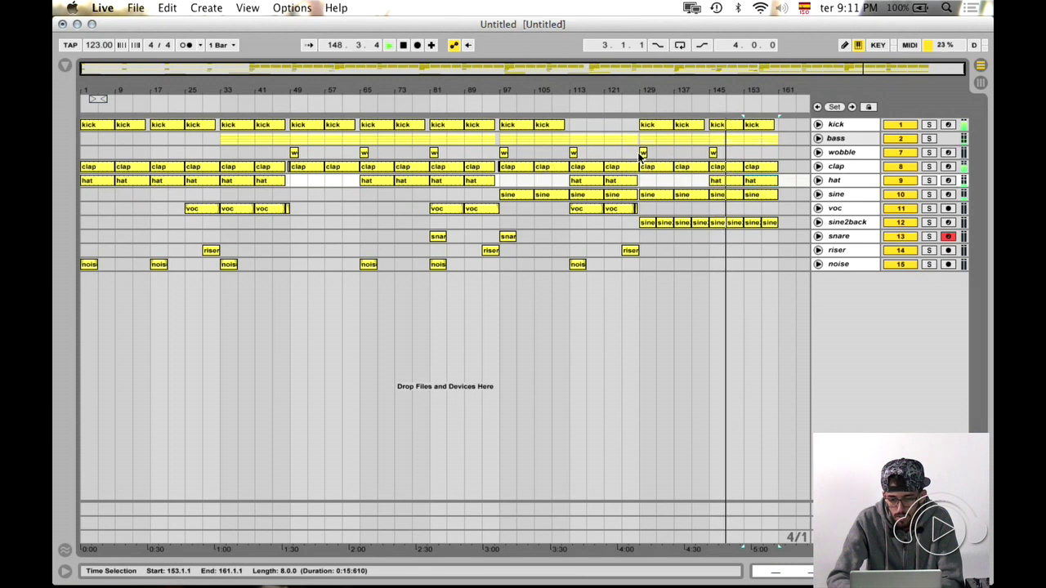
{"action": "left_click", "coordinate": [643, 156]}
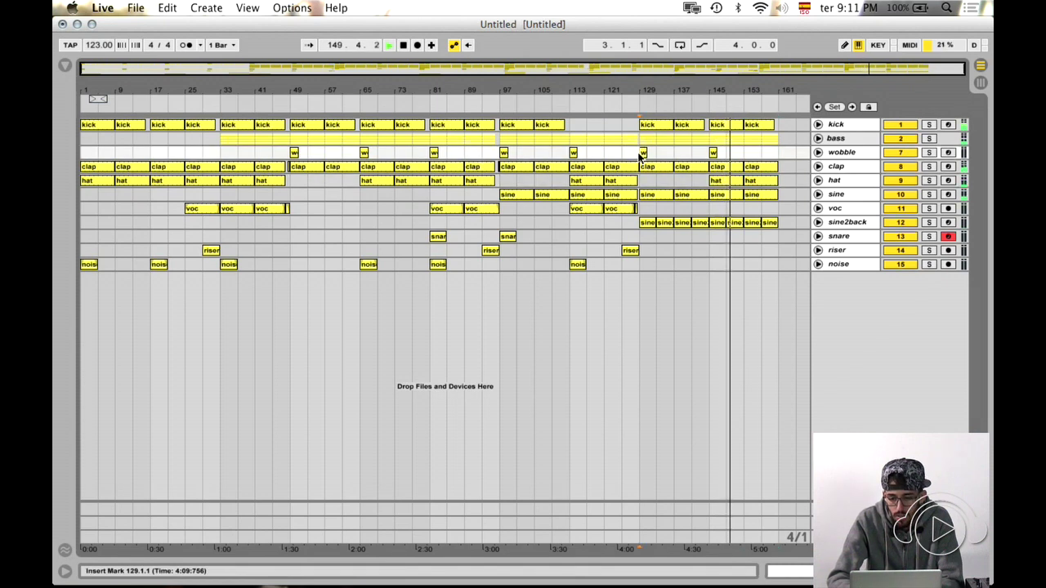
{"action": "key", "text": "space"}
{"action": "left_click_drag", "start_coordinate": [887, 69], "coordinate": [801, 122]}
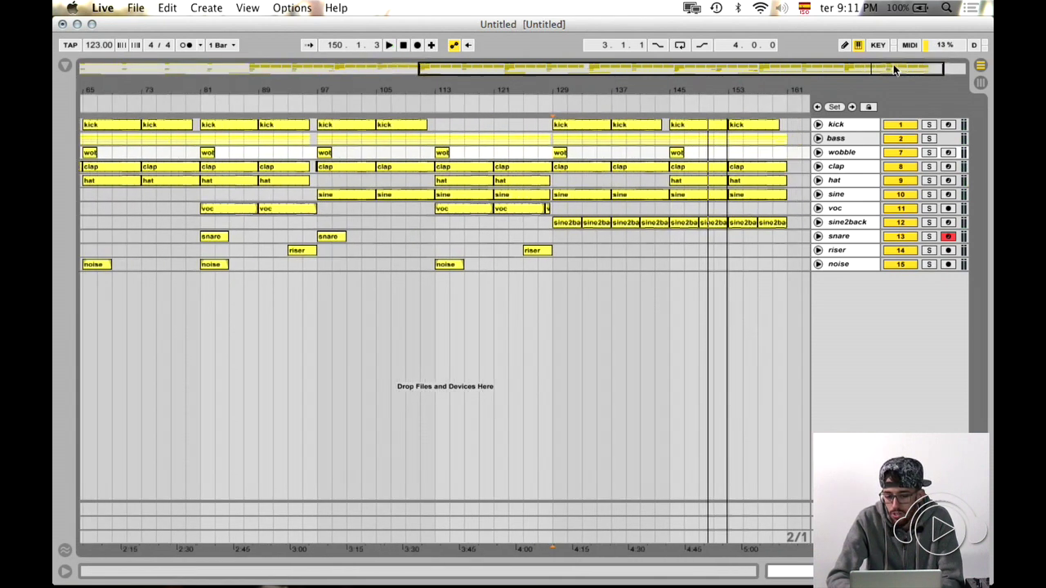
{"action": "scroll", "coordinate": [314, 200], "scroll_direction": "left", "scroll_amount": 10}
{"action": "left_click", "coordinate": [304, 201]}
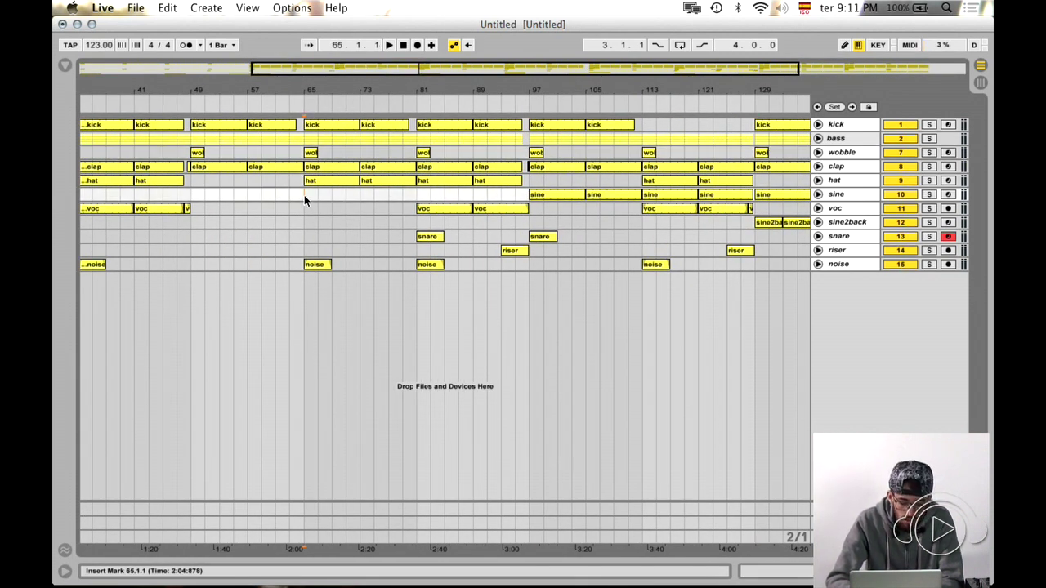
{"action": "scroll", "coordinate": [304, 200], "scroll_direction": "right", "scroll_amount": 5}
{"action": "left_click", "coordinate": [386, 197]}
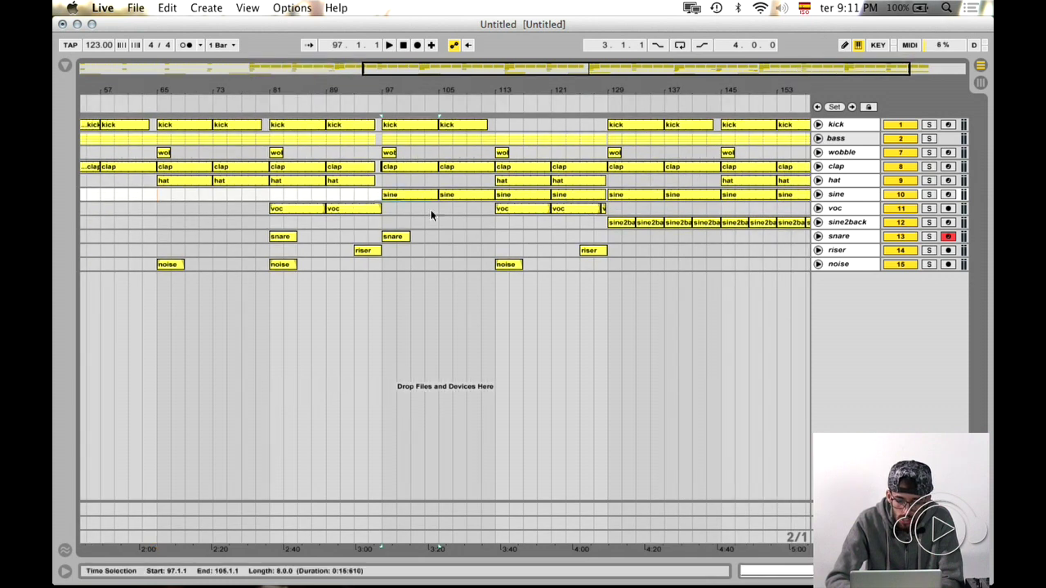
{"action": "scroll", "coordinate": [528, 223], "scroll_direction": "right", "scroll_amount": 3}
{"action": "left_click", "coordinate": [528, 224]}
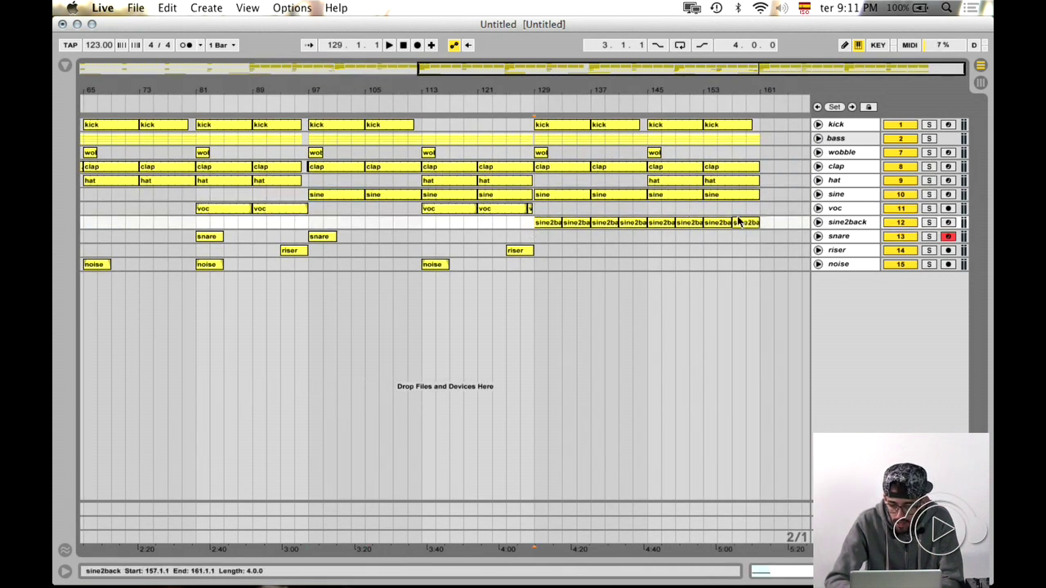
- Play back the transition into bar 129, starting from bar 127
{"action": "left_click", "coordinate": [516, 236]}
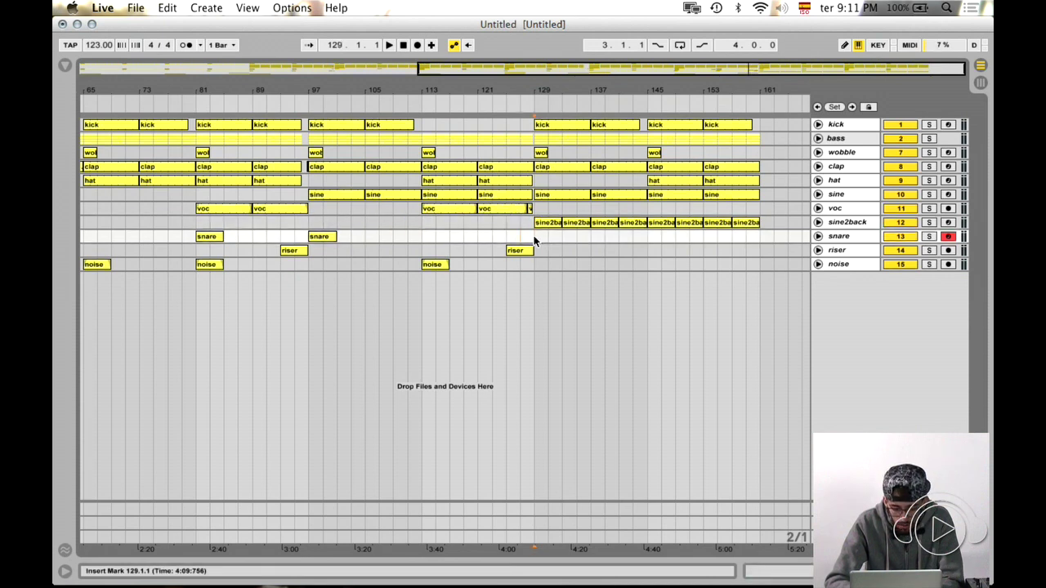
{"action": "left_click_drag", "start_coordinate": [890, 67], "coordinate": [847, 153]}
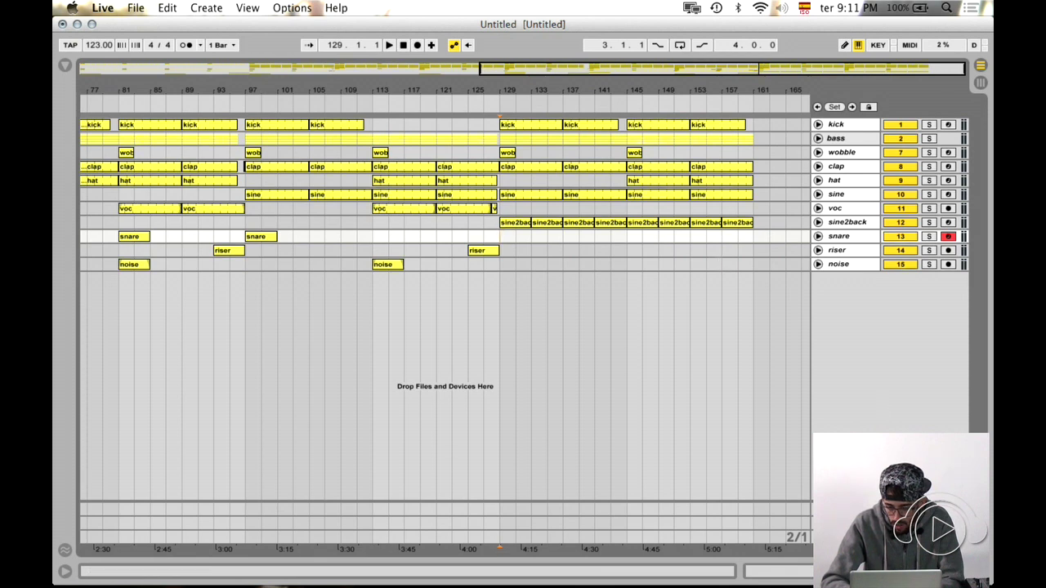
{"action": "left_click", "coordinate": [813, 507]}
{"action": "left_click", "coordinate": [487, 238]}
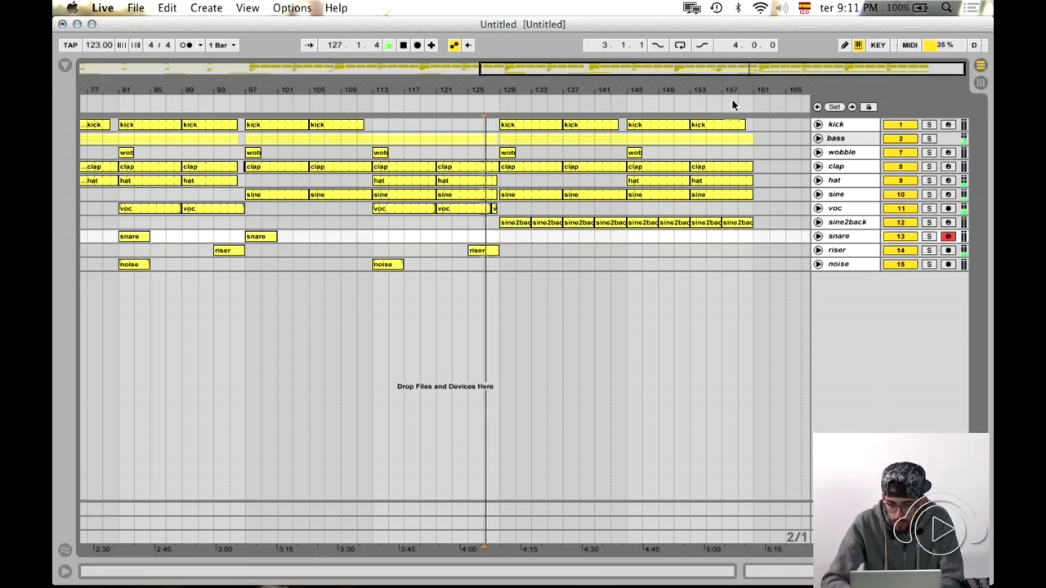
{"action": "key", "text": "plus"}
{"action": "key", "text": "plus"}
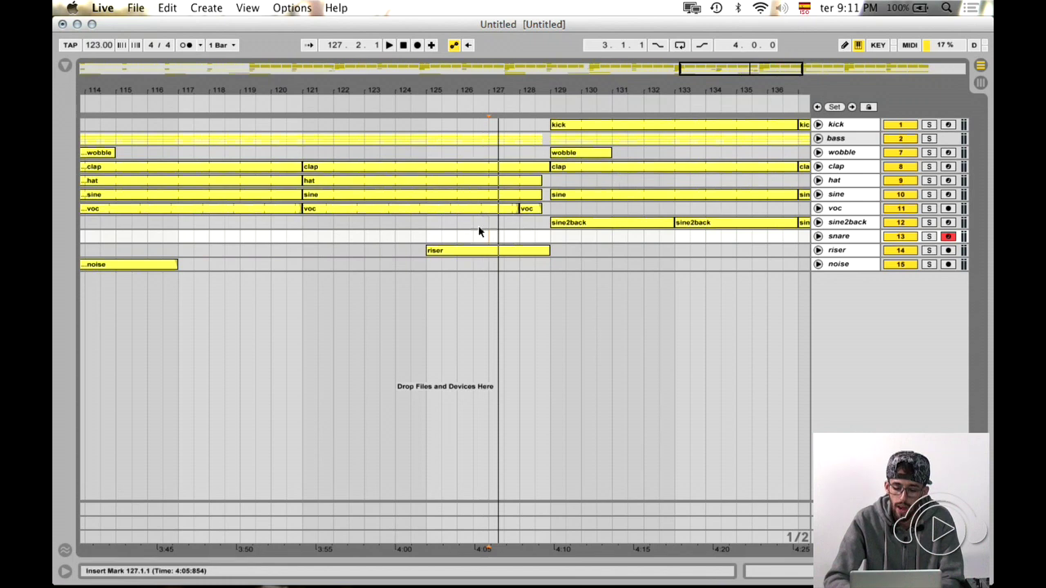
- Unfold the clap track around bar 129 and show the A Reverb return's Dry/Wet automation
{"action": "left_click", "coordinate": [554, 225]}
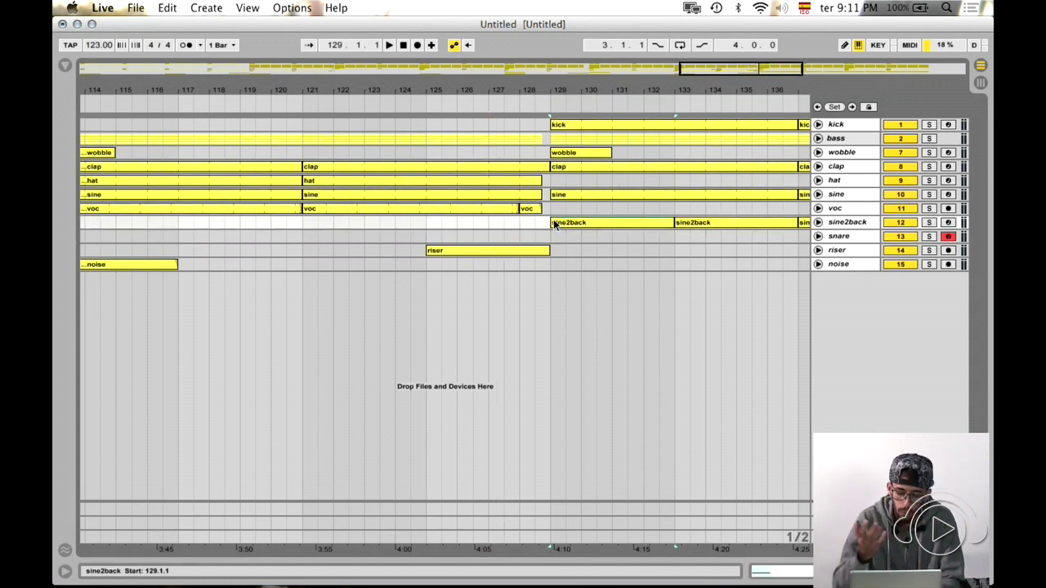
{"action": "key", "text": "Up"}
{"action": "key", "text": "Up"}
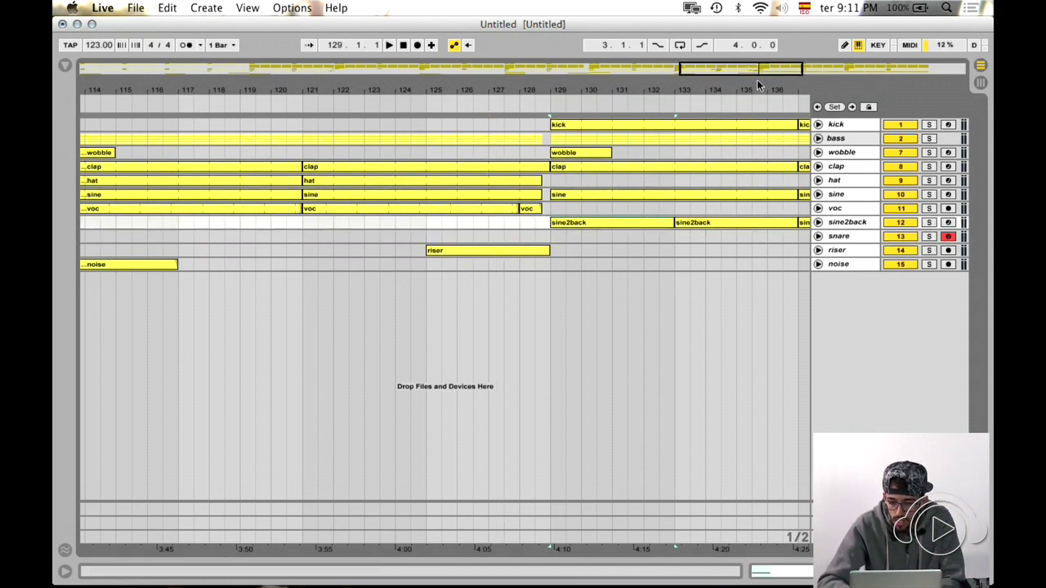
{"action": "key", "text": "plus"}
{"action": "key", "text": "plus"}
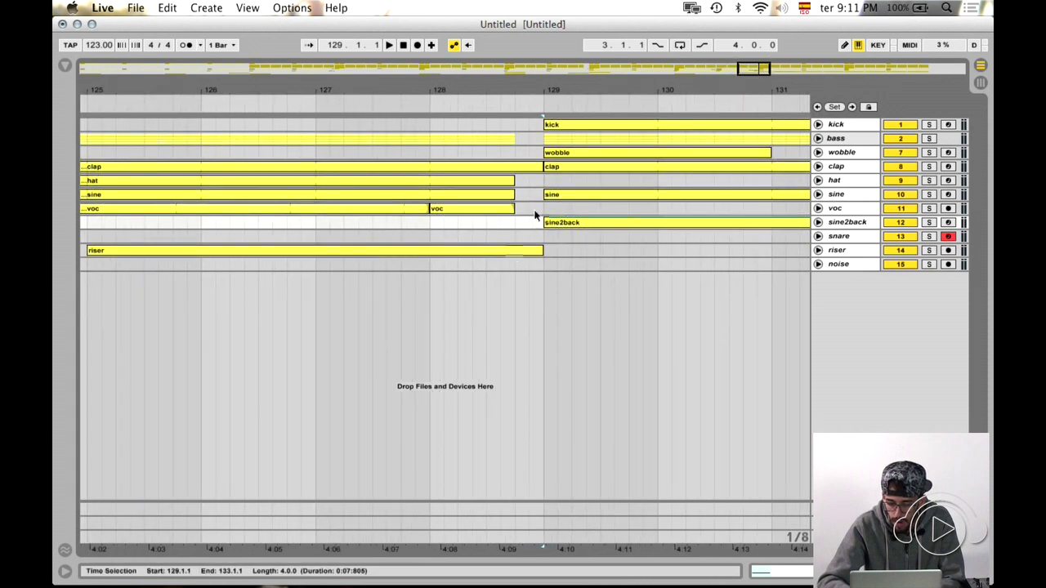
{"action": "left_click", "coordinate": [673, 154]}
{"action": "left_click", "coordinate": [818, 167]}
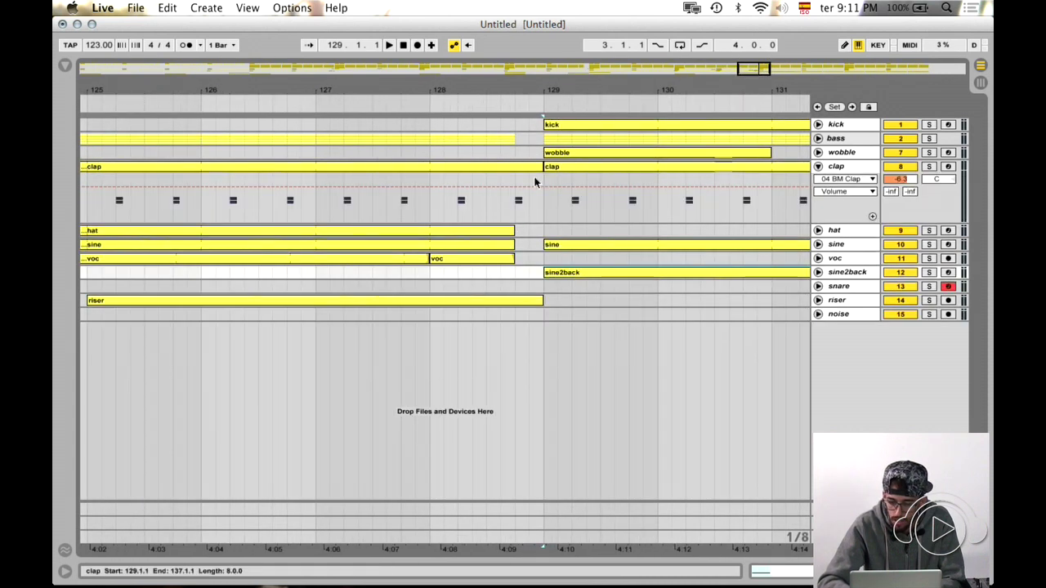
{"action": "left_click_drag", "start_coordinate": [798, 500], "coordinate": [798, 449]}
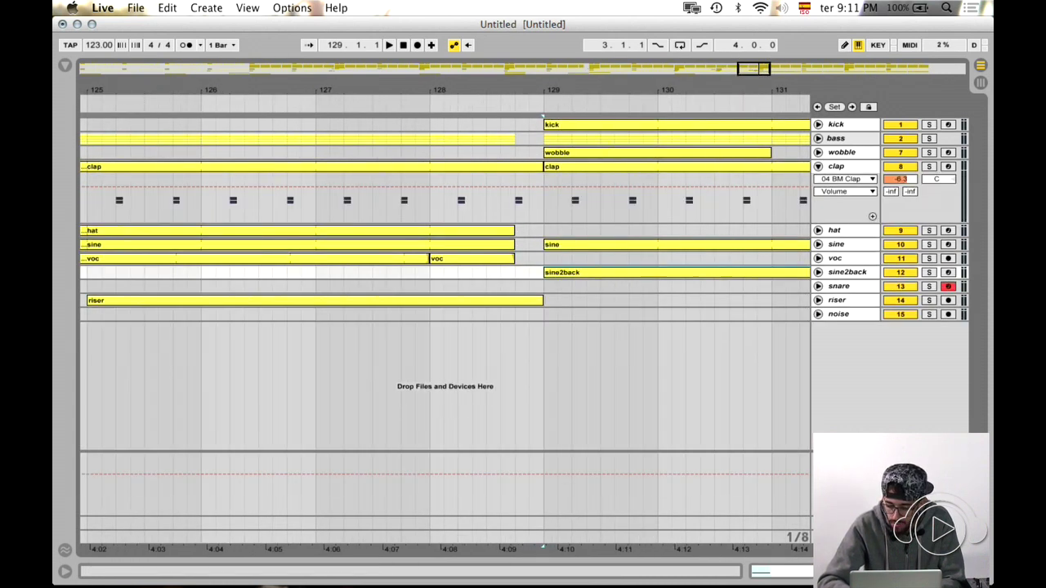
{"action": "left_click", "coordinate": [462, 470]}
{"action": "left_click", "coordinate": [408, 536]}
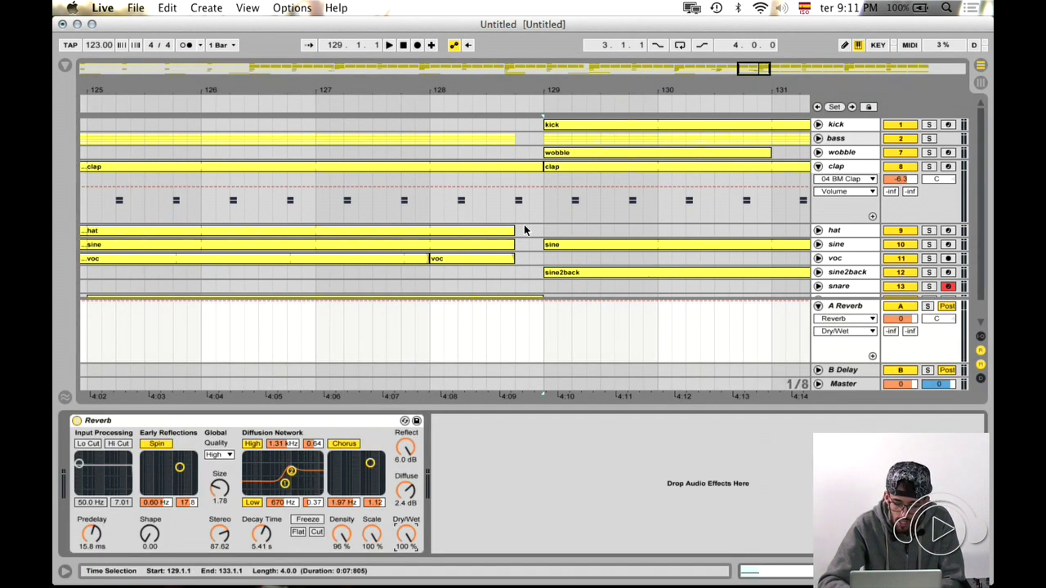
- Drop the A Reverb return's Dry/Wet to 0% from the last beat of bar 128, restore 100% just before bar 131, and fold the return
{"action": "scroll", "coordinate": [523, 224], "scroll_direction": "down", "scroll_amount": 1}
{"action": "key", "text": "b"}
{"action": "mouse_move", "coordinate": [525, 321]}
{"action": "left_mouse_down"}
{"action": "mouse_move", "coordinate": [527, 397]}
{"action": "mouse_move", "coordinate": [691, 409]}
{"action": "left_mouse_up"}
{"action": "scroll", "coordinate": [744, 307], "scroll_direction": "right", "scroll_amount": 5}
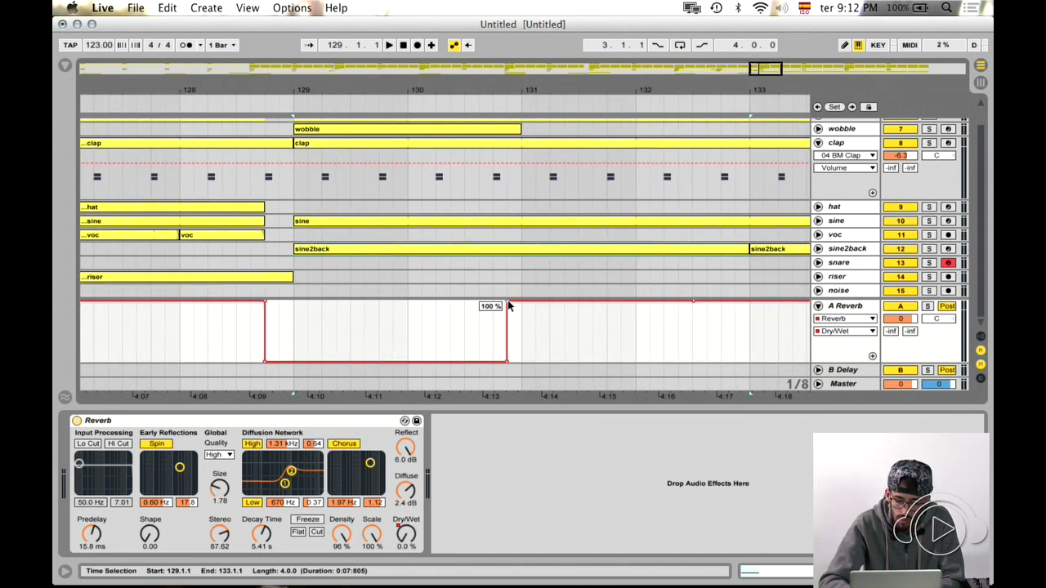
{"action": "left_click", "coordinate": [508, 301]}
{"action": "left_click", "coordinate": [819, 305]}
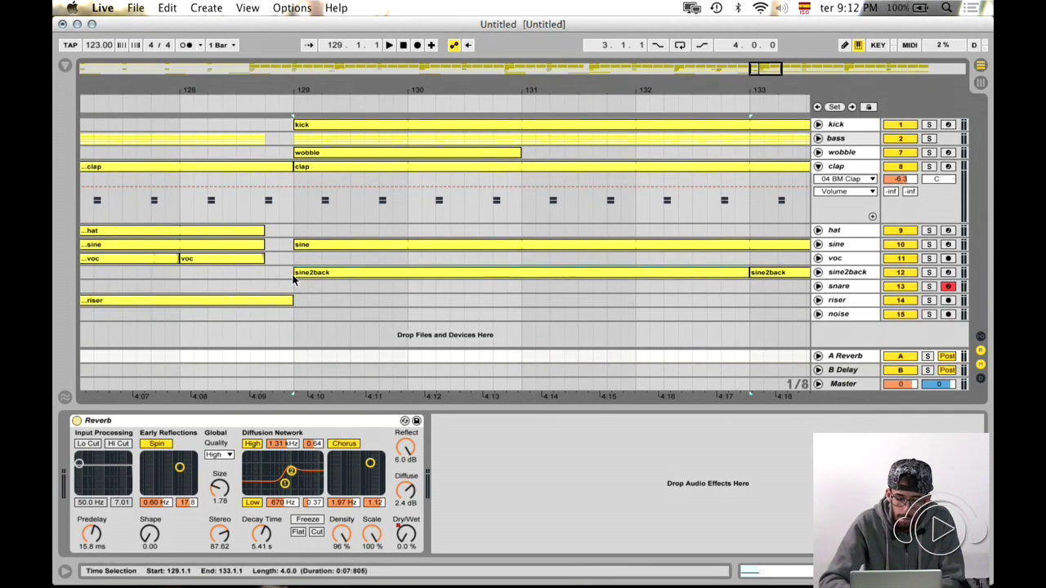
- Hide the return tracks and play the transition into bar 129 from bars 128 and 127
{"action": "left_click", "coordinate": [183, 326]}
{"action": "left_click", "coordinate": [177, 326]}
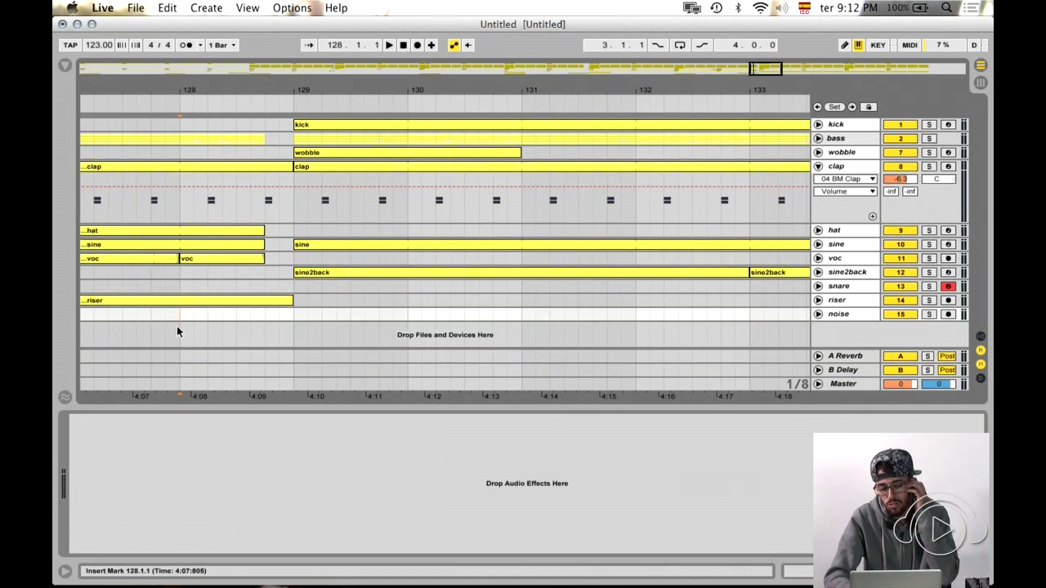
{"action": "left_click", "coordinate": [269, 202]}
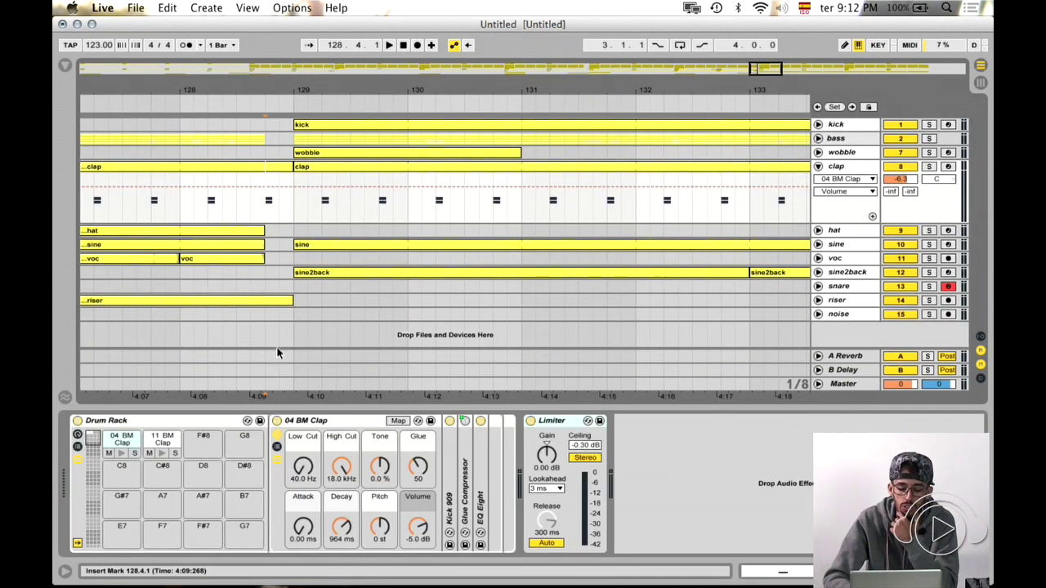
{"action": "left_click", "coordinate": [980, 352]}
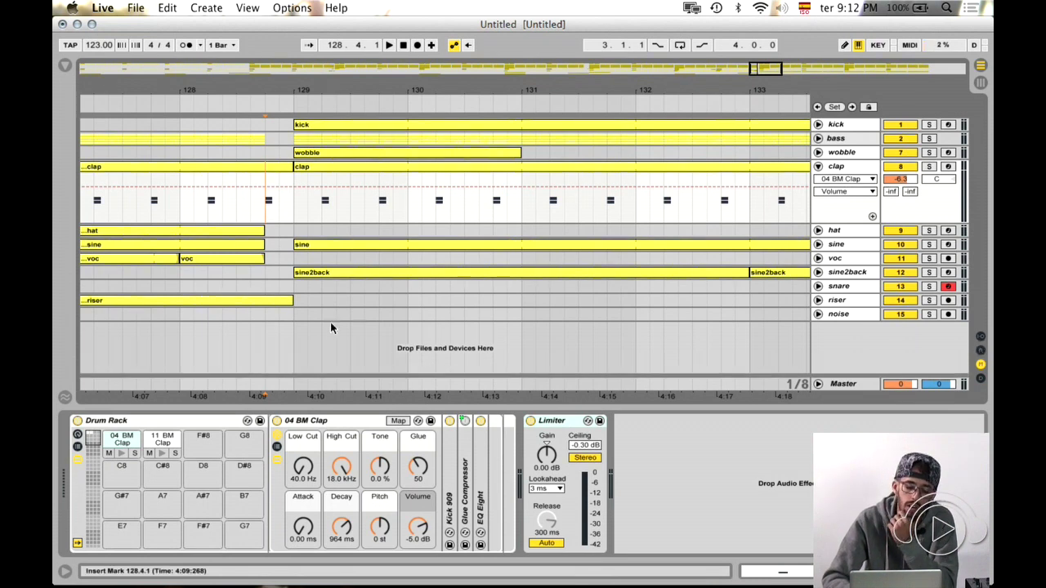
{"action": "left_click", "coordinate": [183, 327]}
{"action": "key", "text": "space"}
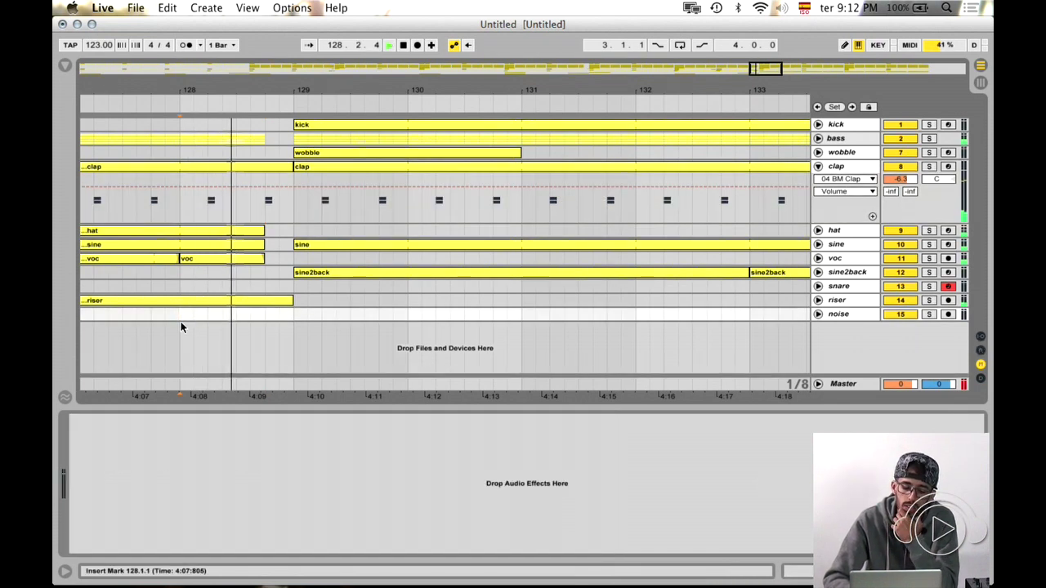
{"action": "scroll", "coordinate": [129, 321], "scroll_direction": "left", "scroll_amount": 3}
{"action": "left_click", "coordinate": [166, 319]}
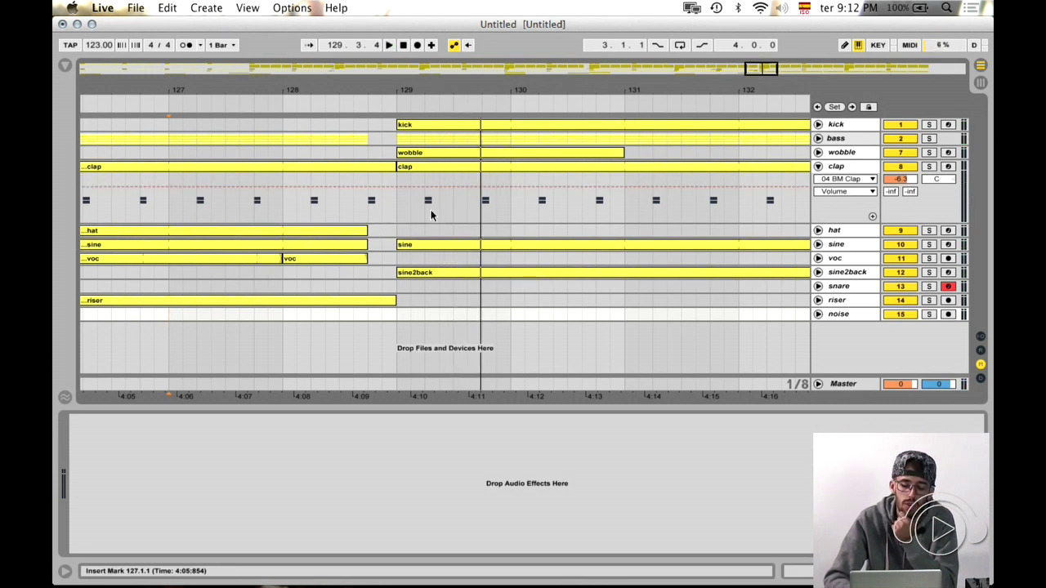
{"action": "left_click", "coordinate": [170, 273]}
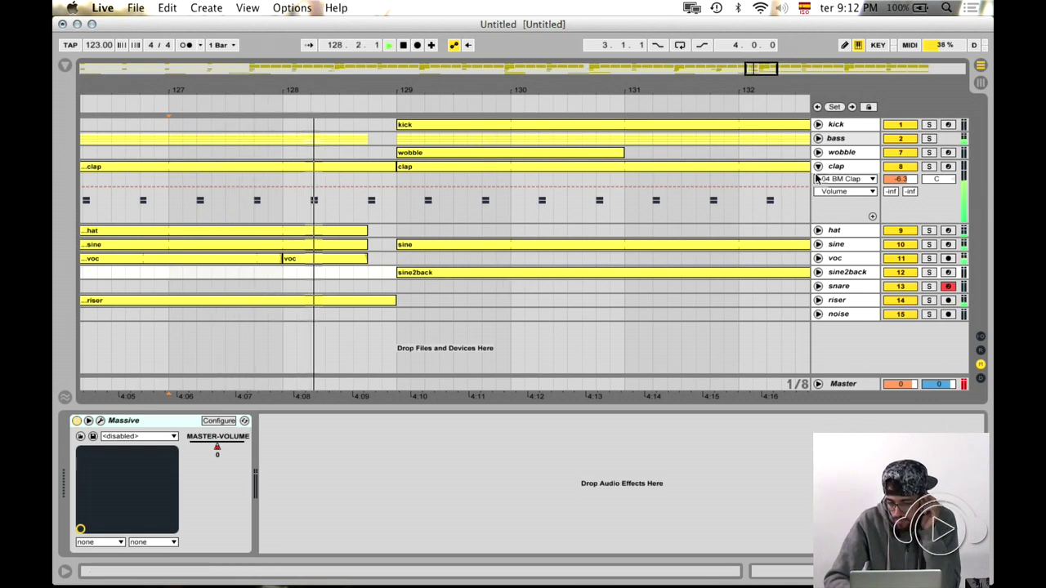
- Fold the clap track, copy bars 65 to 81 of the kick through snare tracks to bar 161, and play from bar 157
{"action": "key", "text": "alt+super+u"}
{"action": "left_click_drag", "start_coordinate": [764, 77], "coordinate": [764, 71]}
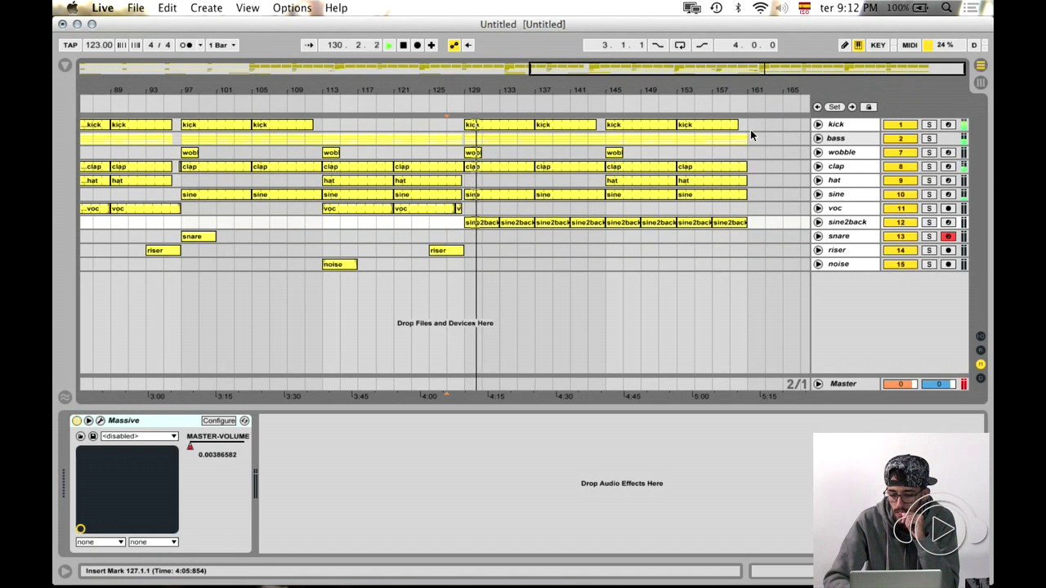
{"action": "left_click_drag", "start_coordinate": [820, 68], "coordinate": [689, 119]}
{"action": "left_click_drag", "start_coordinate": [812, 68], "coordinate": [812, 72]}
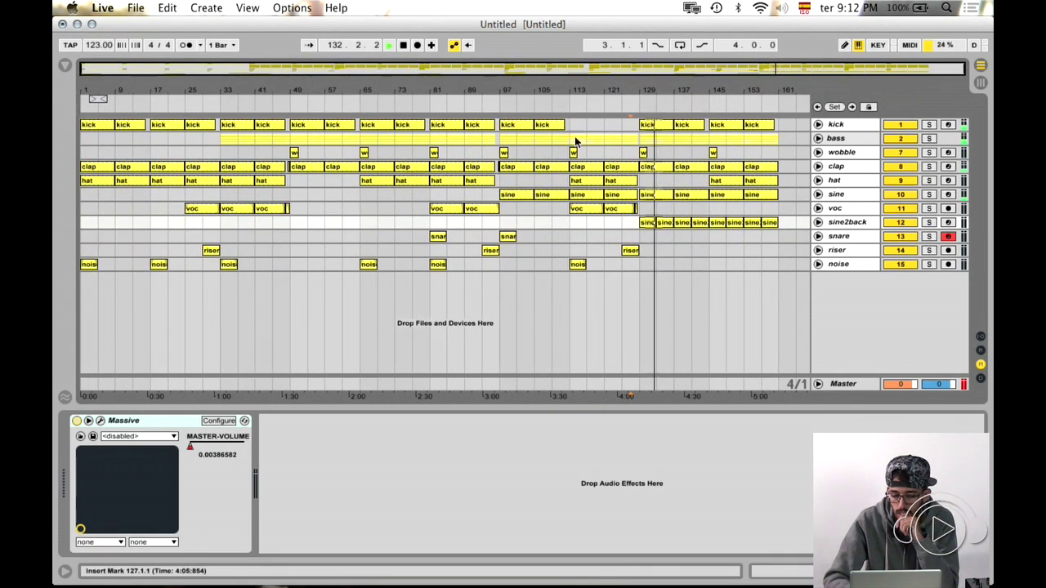
{"action": "left_click", "coordinate": [375, 123]}
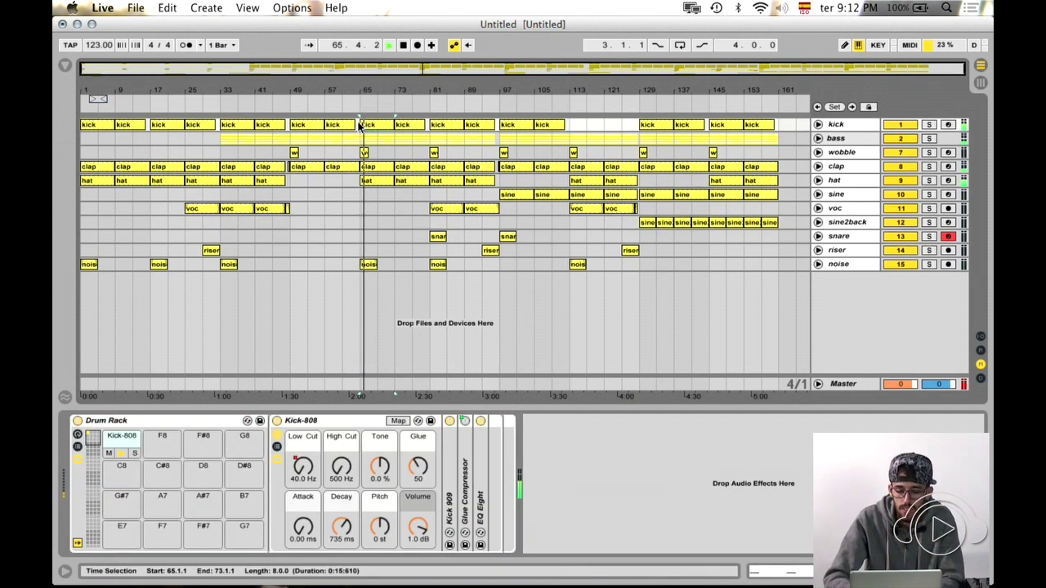
{"action": "left_click_drag", "start_coordinate": [392, 136], "coordinate": [441, 237]}
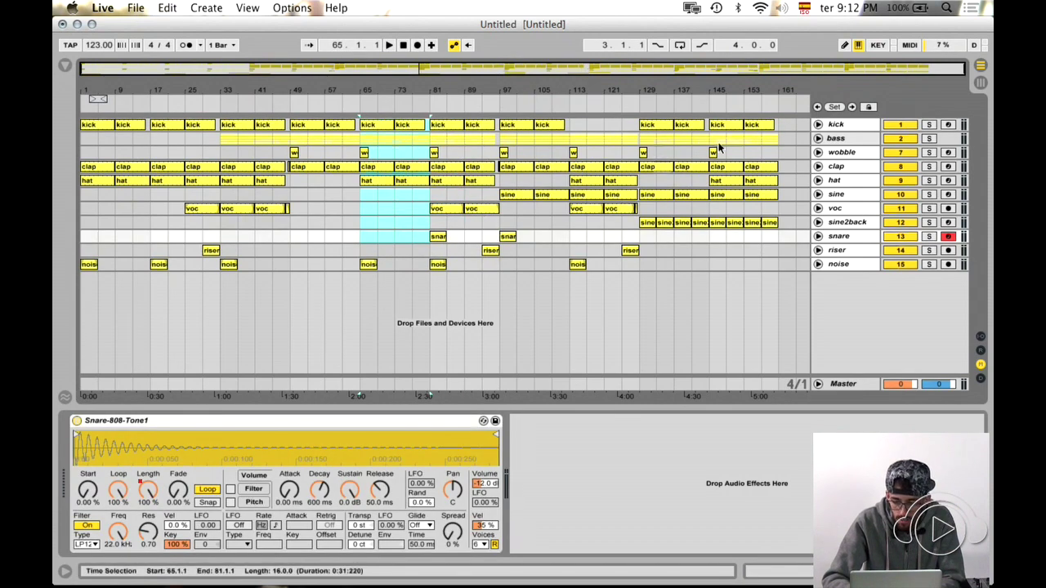
{"action": "left_click", "coordinate": [778, 123]}
{"action": "key", "text": "super+v"}
{"action": "key", "text": "space"}
{"action": "left_click", "coordinate": [692, 148]}
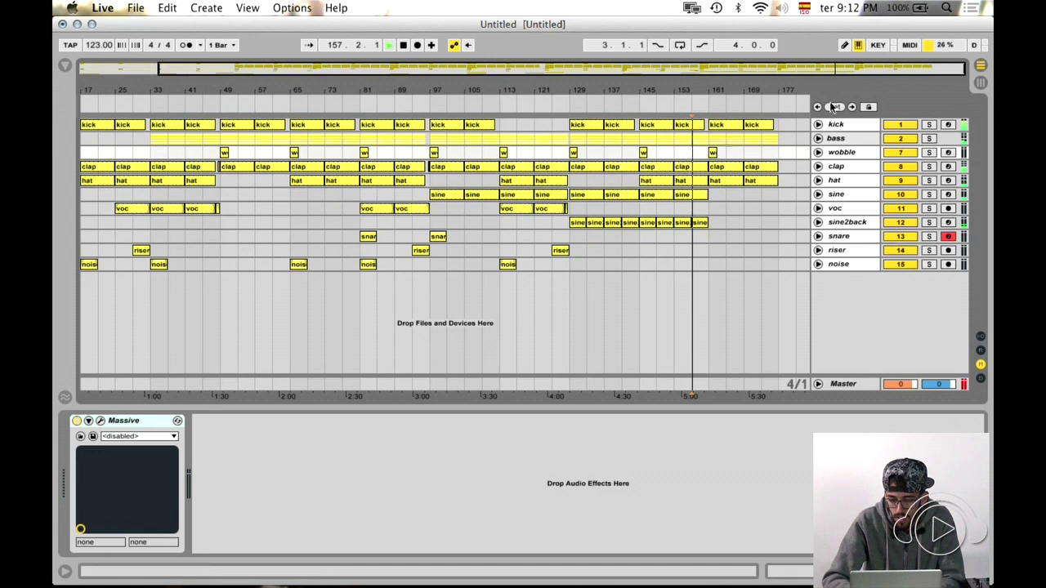
{"action": "left_click_drag", "start_coordinate": [861, 66], "coordinate": [869, 90]}
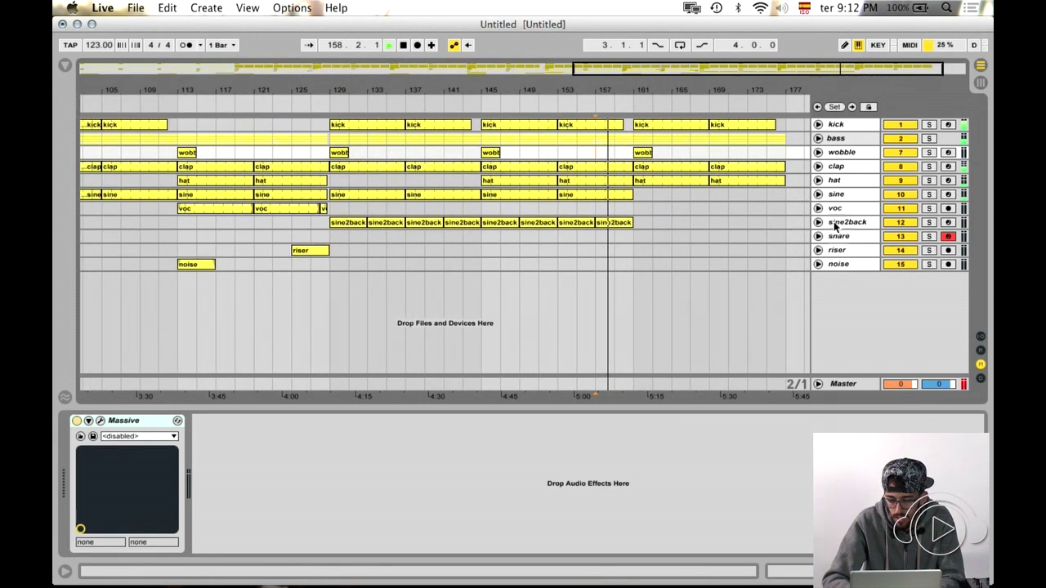
{"action": "left_click", "coordinate": [818, 223]}
{"action": "left_click", "coordinate": [835, 234]}
{"action": "left_click", "coordinate": [837, 236]}
{"action": "left_click", "coordinate": [837, 236]}
{"action": "left_click", "coordinate": [836, 236]}
{"action": "left_click", "coordinate": [818, 222]}
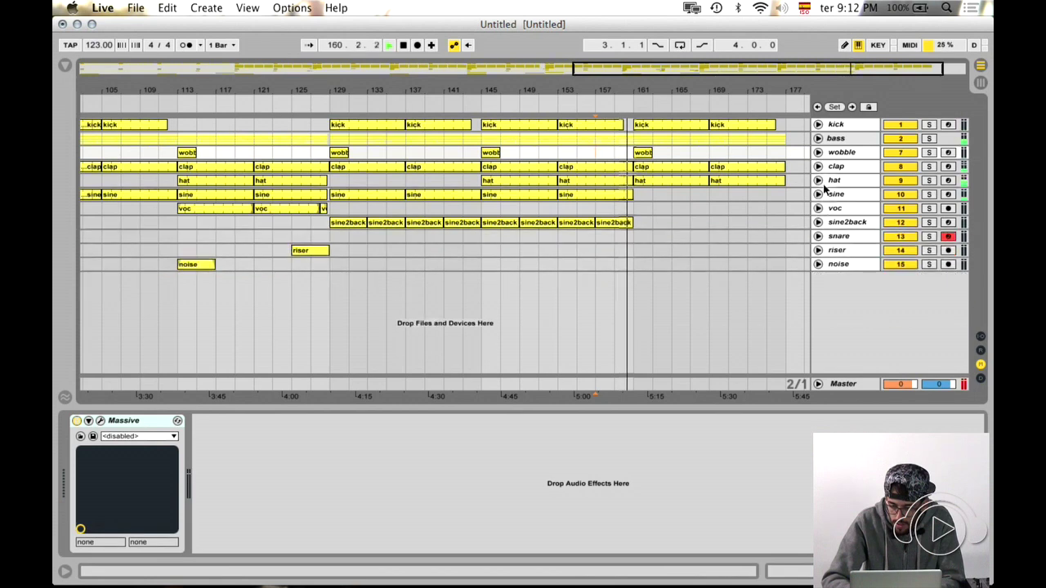
- Fade the sine track's Track Volume automation from bar 145 down to silence at bar 161, and play the end of the fade
{"action": "left_click", "coordinate": [818, 195]}
{"action": "left_click", "coordinate": [837, 222]}
{"action": "left_click", "coordinate": [837, 222]}
{"action": "left_click", "coordinate": [837, 223]}
{"action": "left_click", "coordinate": [843, 253]}
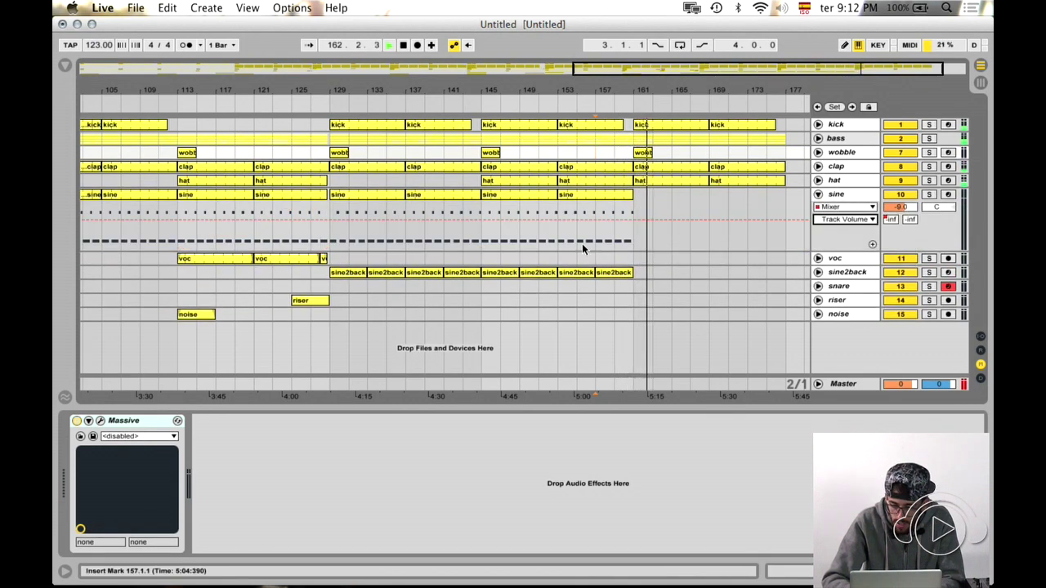
{"action": "left_click", "coordinate": [482, 220]}
{"action": "left_click_drag", "start_coordinate": [495, 221], "coordinate": [598, 235]}
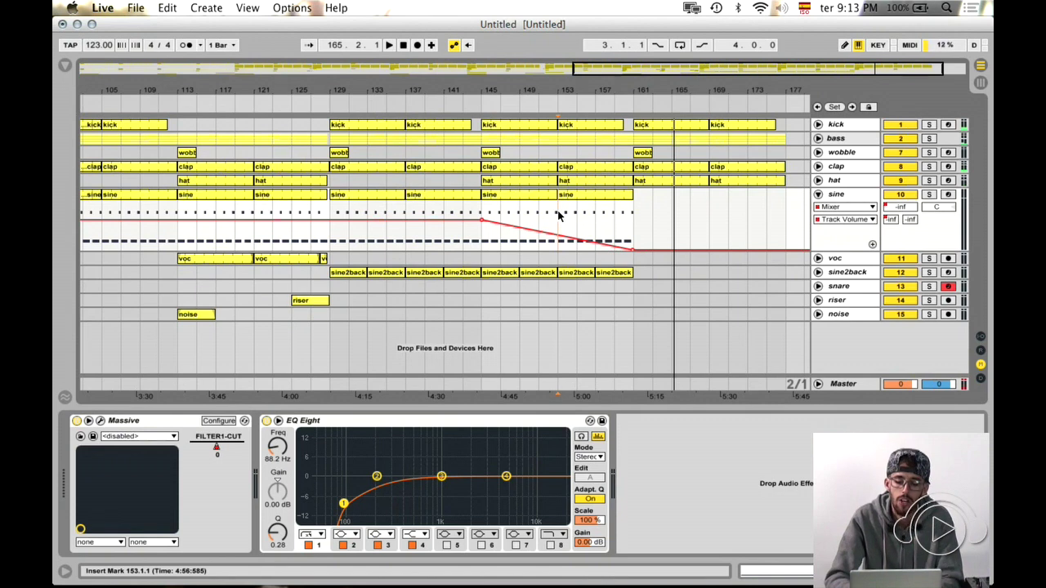
{"action": "key", "text": "space"}
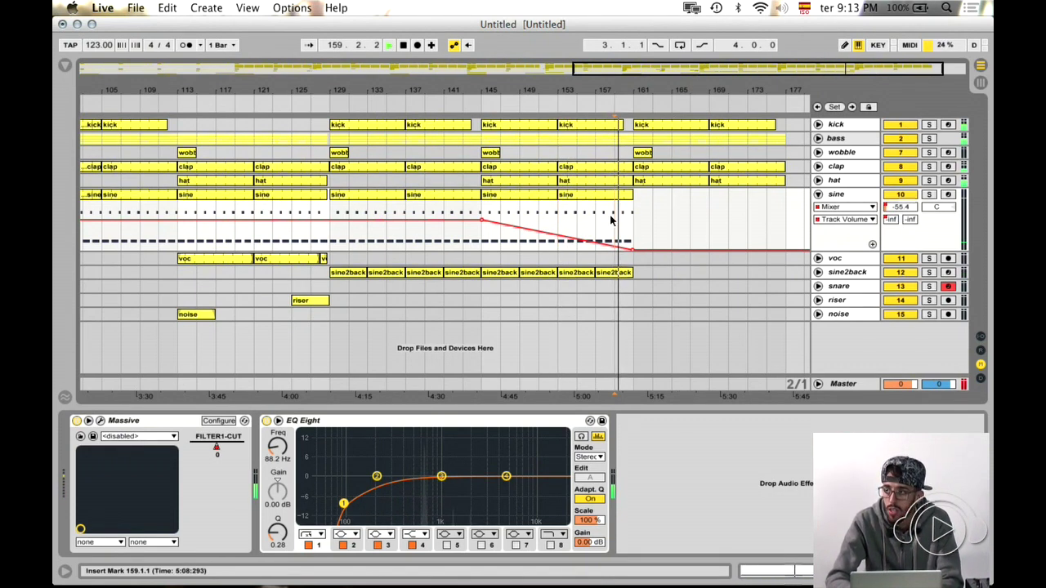
- Copy the noise clip from bar 113 to bar 161 and check its A-Reverb send automation
{"action": "left_click", "coordinate": [196, 314]}
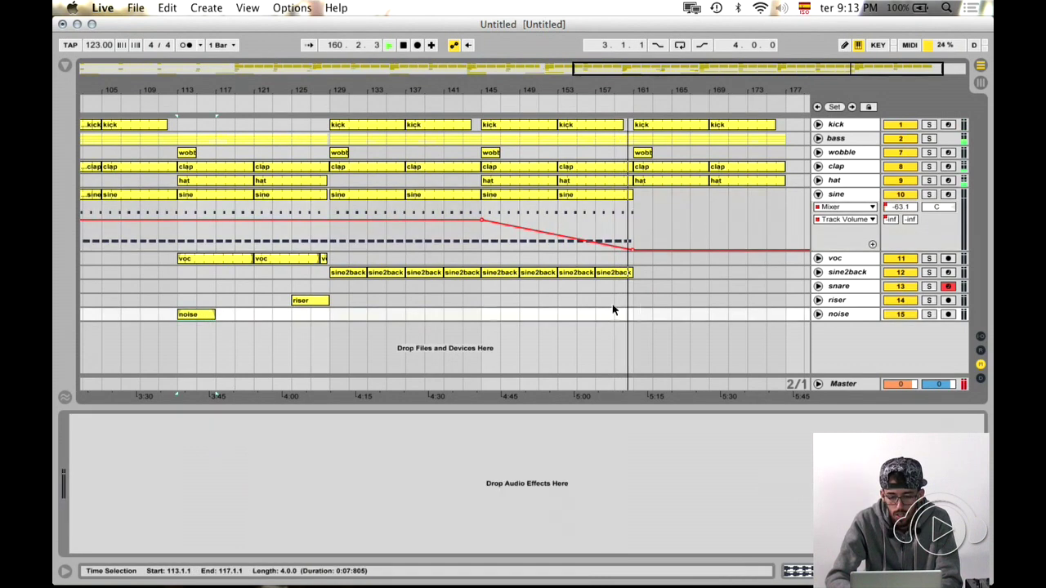
{"action": "left_click", "coordinate": [633, 315]}
{"action": "key", "text": "super+v"}
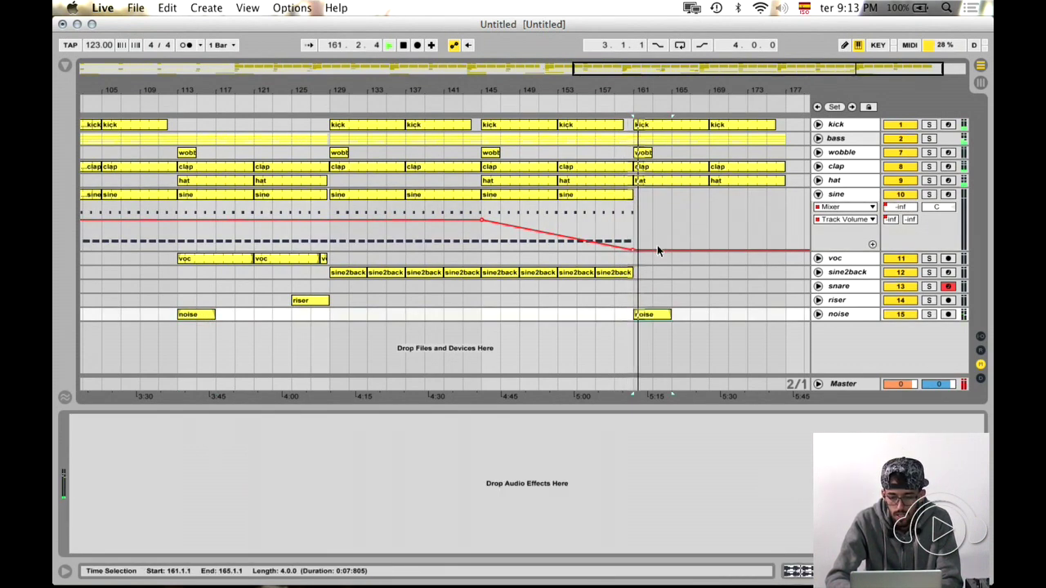
{"action": "left_click", "coordinate": [818, 315]}
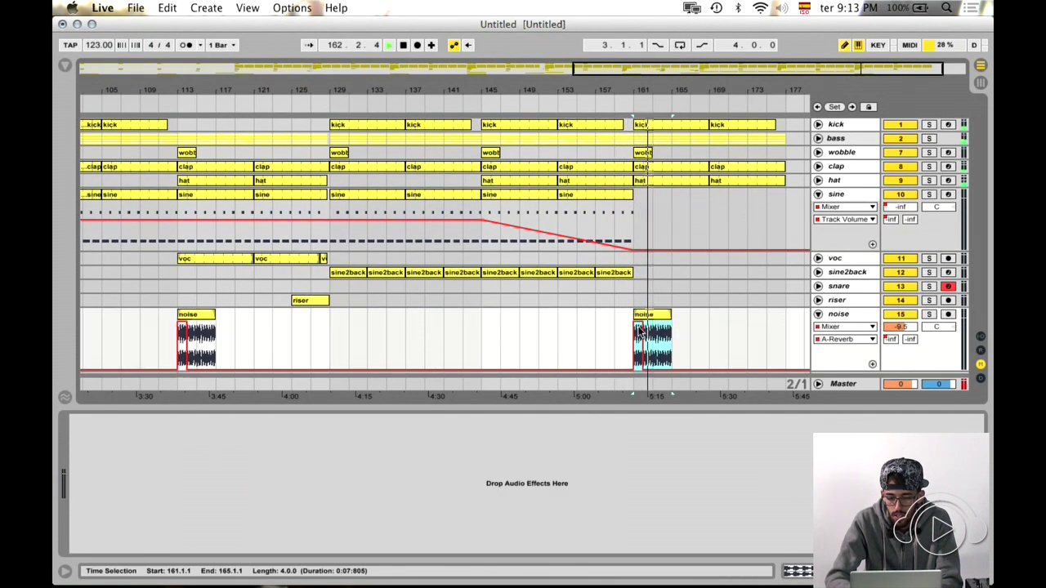
{"action": "left_click", "coordinate": [817, 314]}
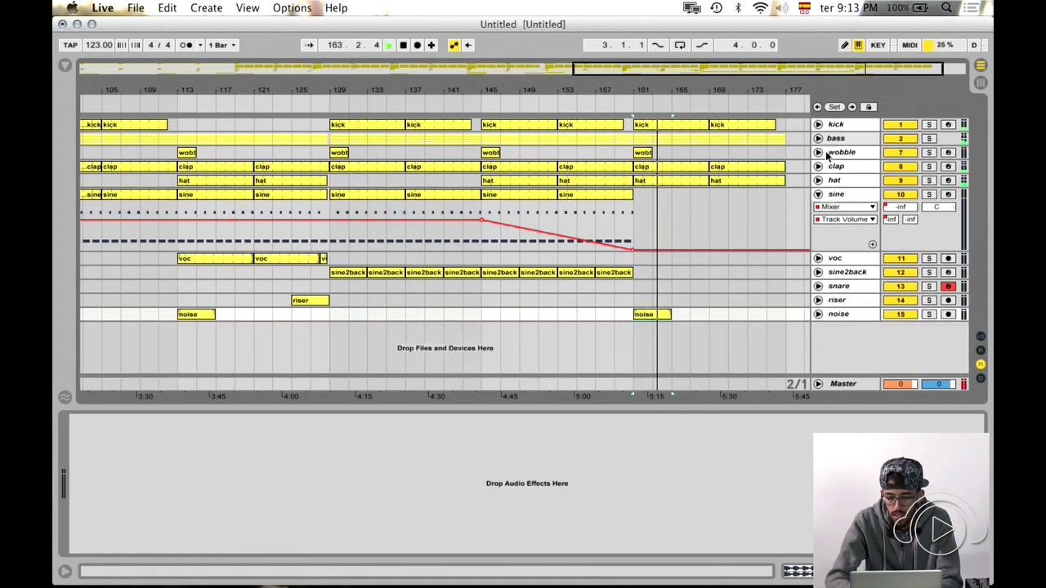
- Level the bass group's EQ Eight 1 Frequency automation from bar 161 to 165 and ramp it down to bar 171
{"action": "left_click", "coordinate": [818, 138]}
{"action": "mouse_move", "coordinate": [641, 170]}
{"action": "left_mouse_down"}
{"action": "mouse_move", "coordinate": [705, 168]}
{"action": "mouse_move", "coordinate": [654, 174]}
{"action": "left_mouse_up"}
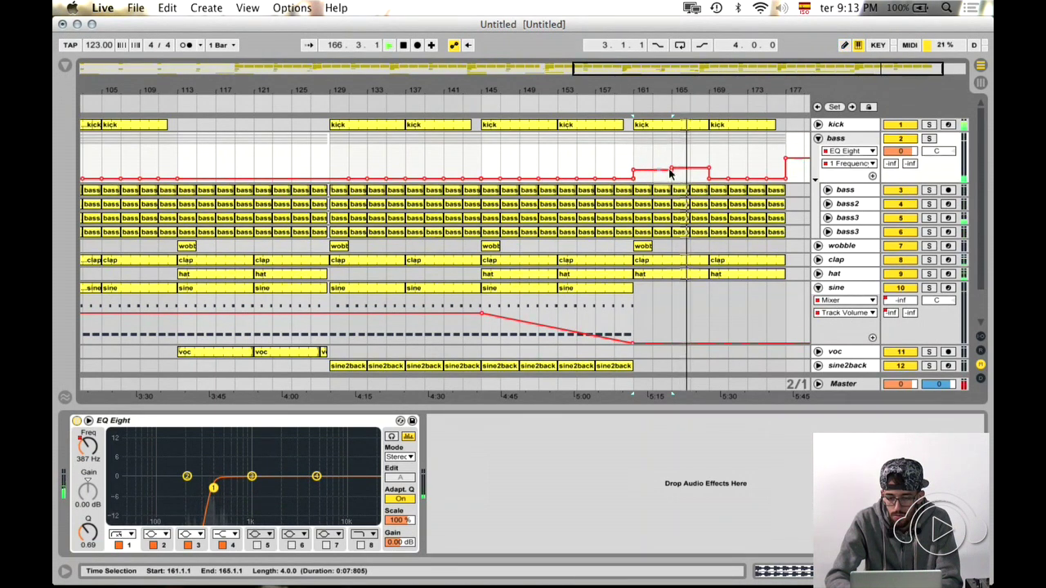
{"action": "left_click", "coordinate": [707, 170]}
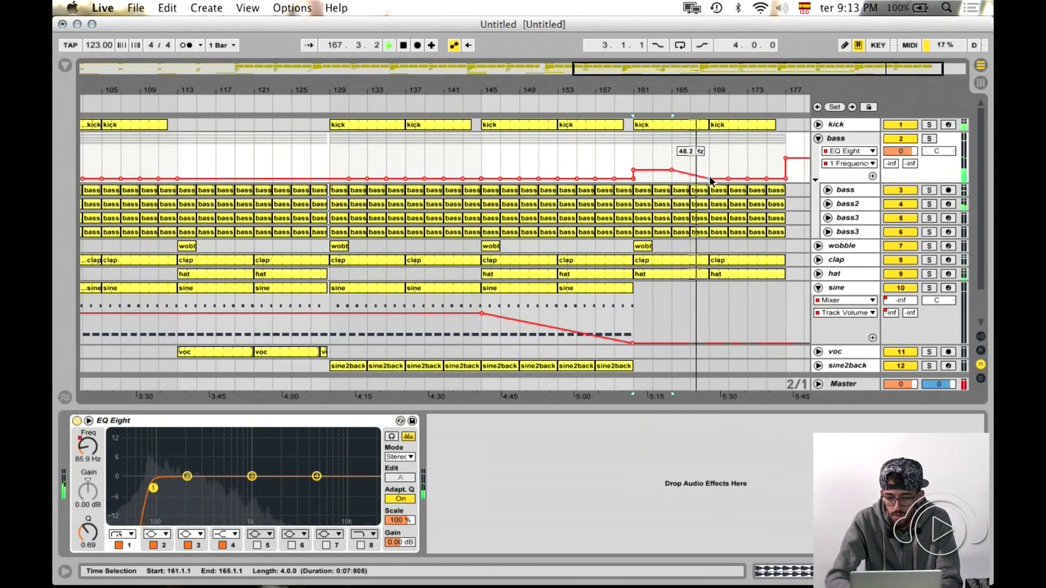
{"action": "key", "text": "space"}
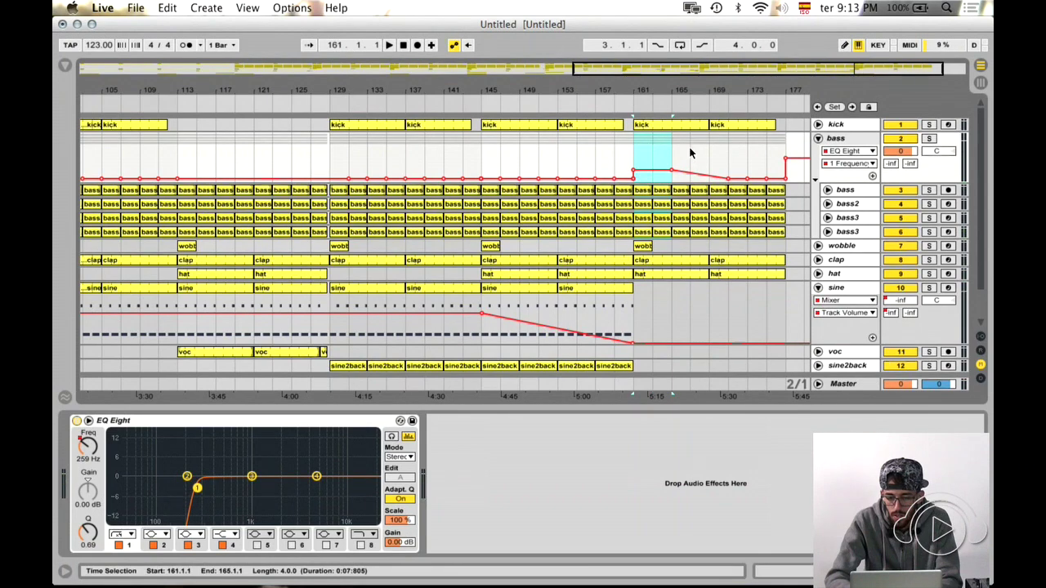
- Duplicate the bass group's bars 161 to 165 four times up to bar 181 and remove the Frequency automation jump at bar 181
{"action": "key", "text": "super+d"}
{"action": "key", "text": "super+d"}
{"action": "key", "text": "super+d"}
{"action": "key", "text": "super+d"}
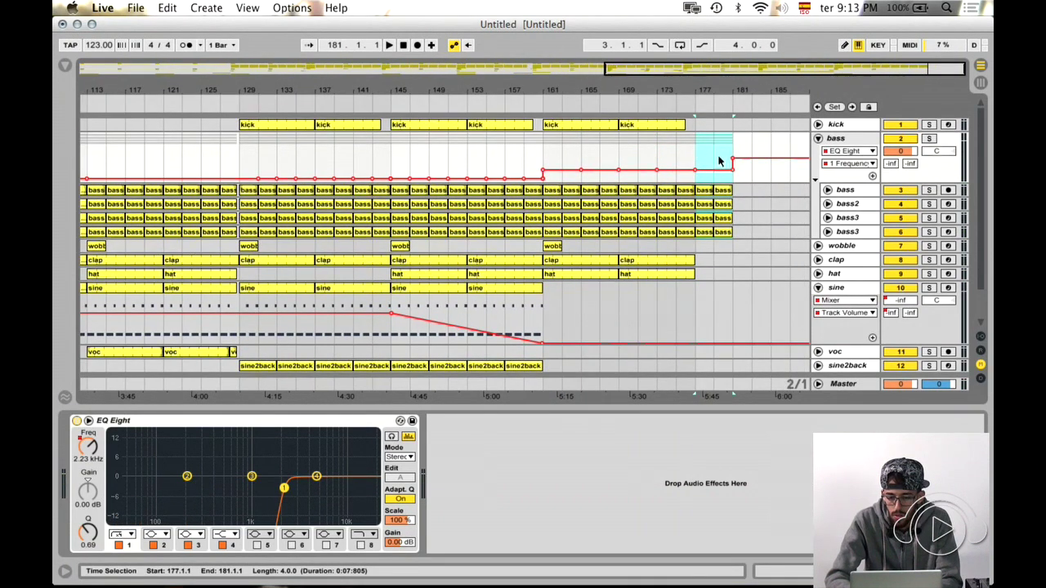
{"action": "left_click", "coordinate": [732, 158]}
{"action": "left_click", "coordinate": [580, 155]}
{"action": "key", "text": "space"}
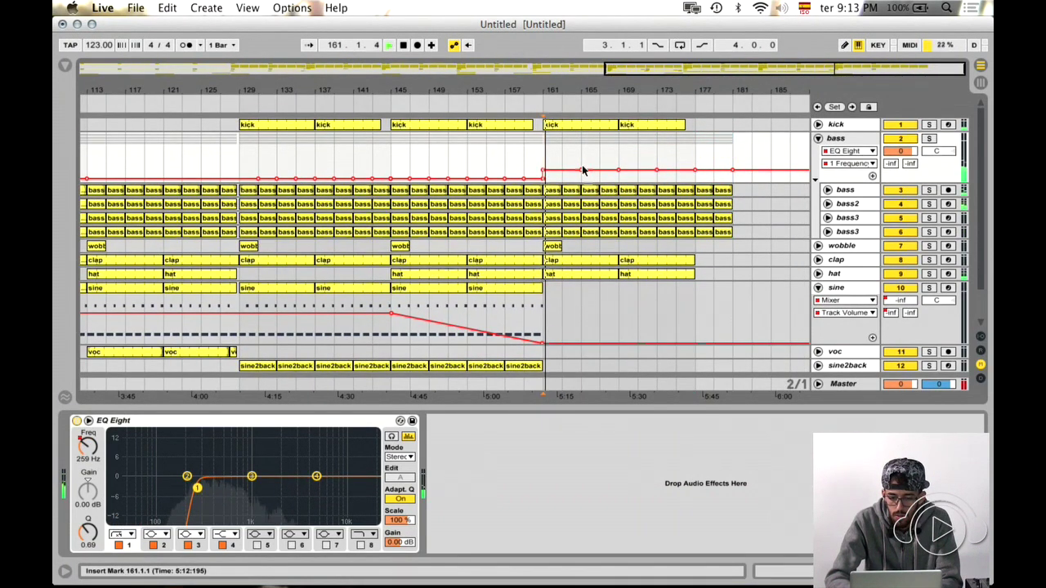
- Ramp the bass group's EQ Eight 1 Frequency automation up from bar 157 to 161, play it, and fold the sine and bass tracks
{"action": "mouse_move", "coordinate": [543, 181]}
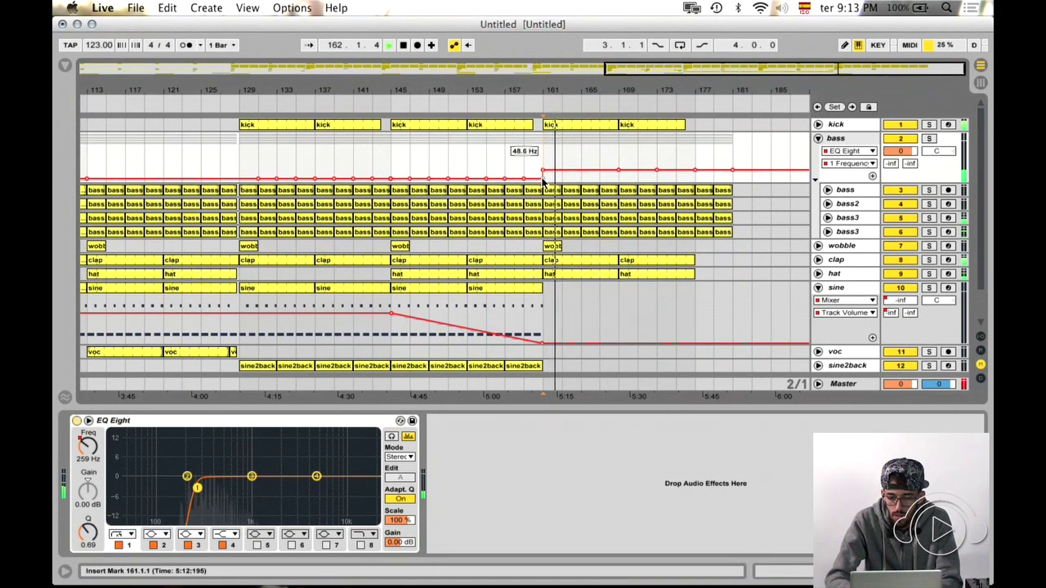
{"action": "left_click", "coordinate": [505, 160]}
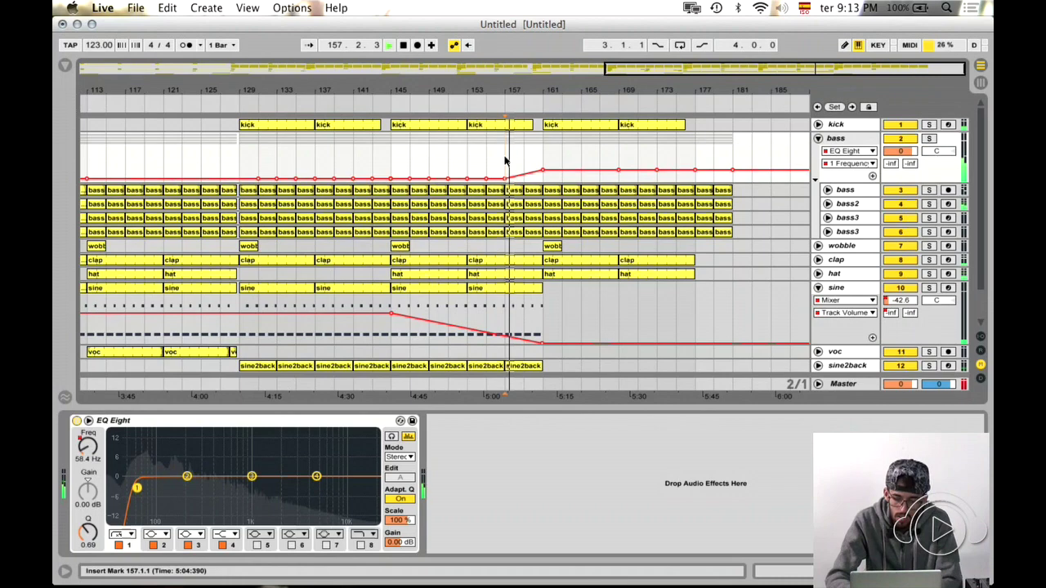
{"action": "left_click", "coordinate": [818, 287]}
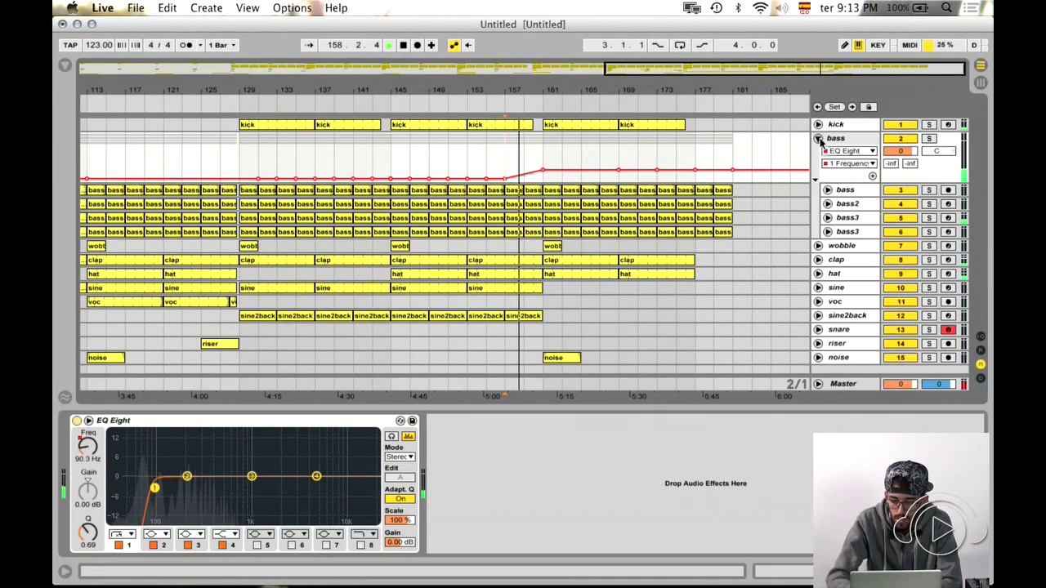
{"action": "left_click", "coordinate": [818, 139]}
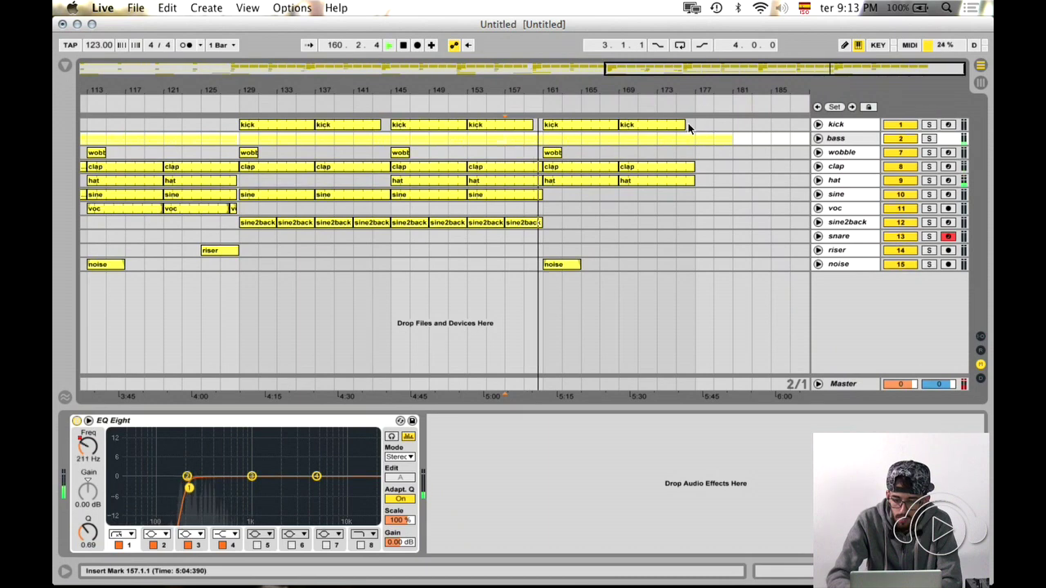
- Duplicate bars 161 to 177 of the kick through noise tracks to bar 177, and delete the bass from bars 177 to 193
{"action": "left_click_drag", "start_coordinate": [689, 125], "coordinate": [548, 281]}
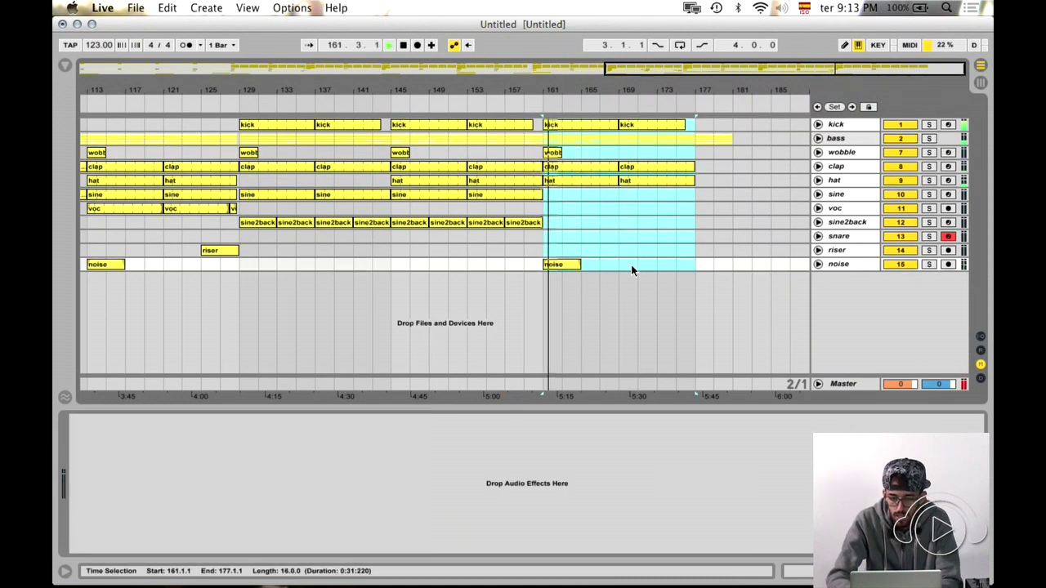
{"action": "key", "text": "super+d"}
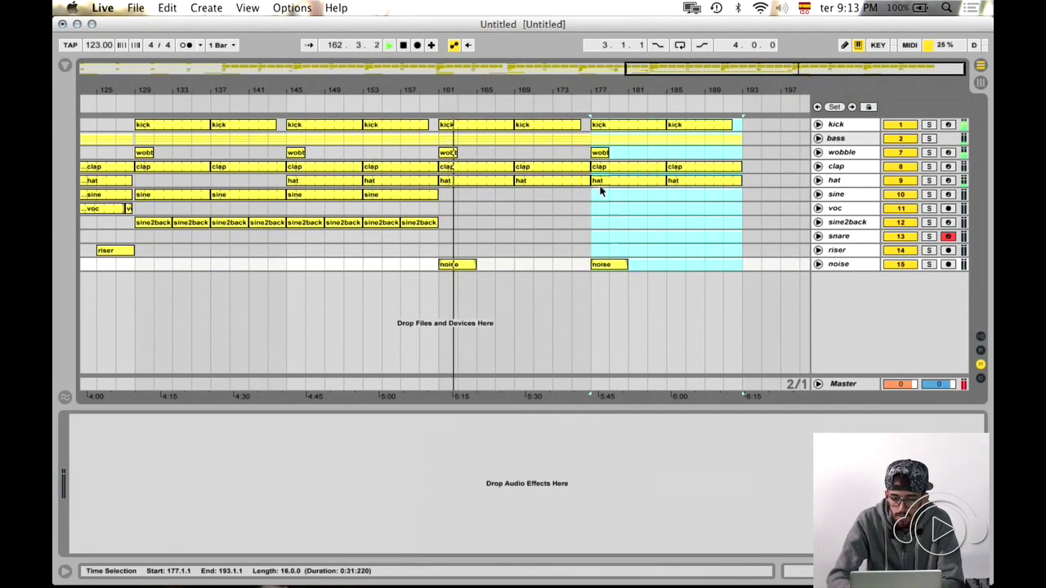
{"action": "left_click_drag", "start_coordinate": [743, 138], "coordinate": [596, 145]}
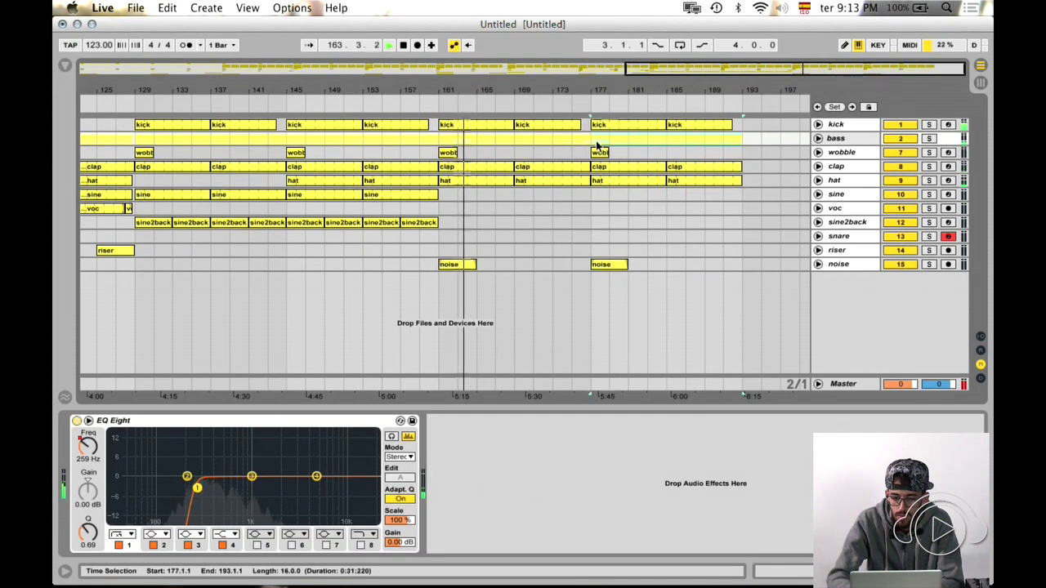
- Copy the noise clip from bar 177 to bar 193
{"action": "left_click", "coordinate": [605, 263]}
{"action": "key", "text": "super+c"}
{"action": "left_click", "coordinate": [738, 264]}
{"action": "key", "text": "super+v"}
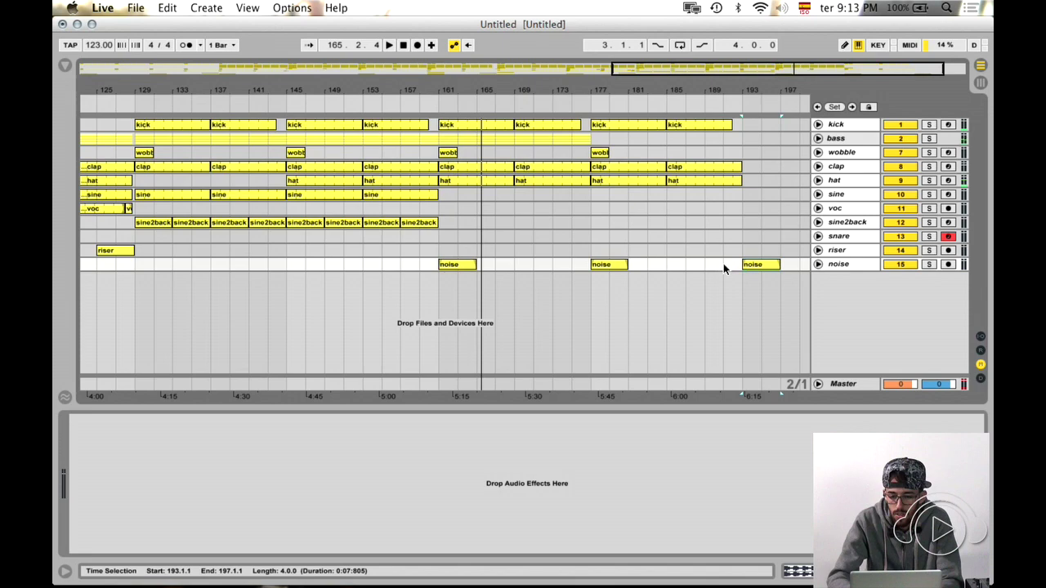
- Play the transitions from bars 175 and 191, and check the bass group's EQ Eight Frequency automation between them
{"action": "left_click", "coordinate": [576, 236]}
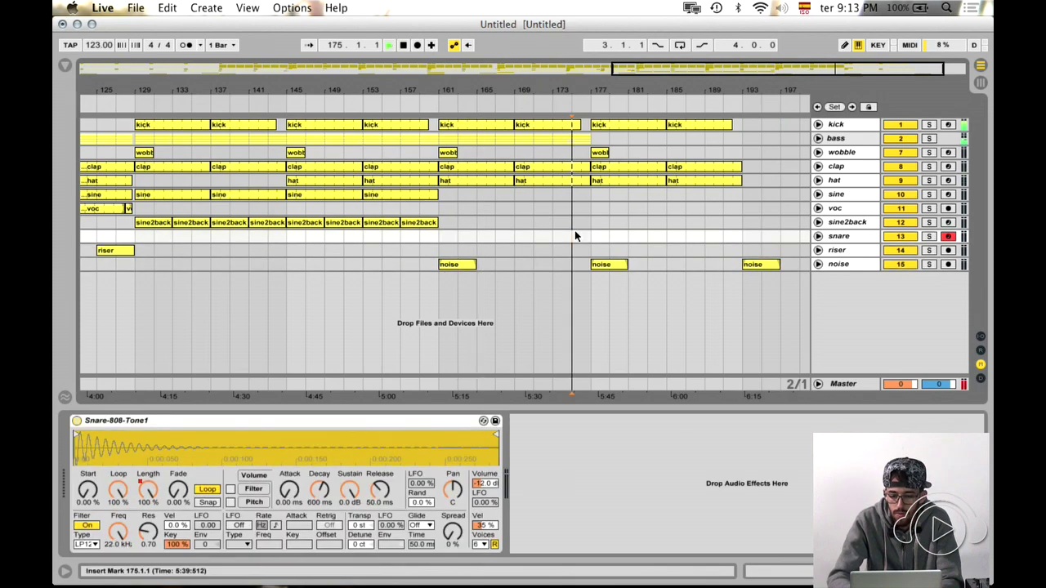
{"action": "left_click", "coordinate": [817, 138]}
{"action": "left_click_drag", "start_coordinate": [813, 79], "coordinate": [849, 82]}
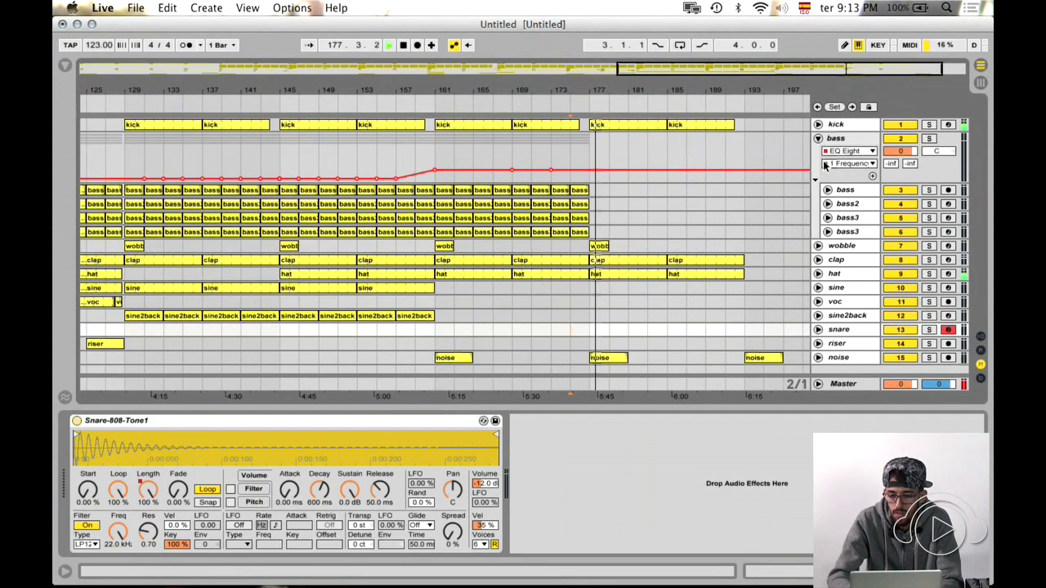
{"action": "left_click", "coordinate": [798, 149]}
{"action": "left_click", "coordinate": [818, 138]}
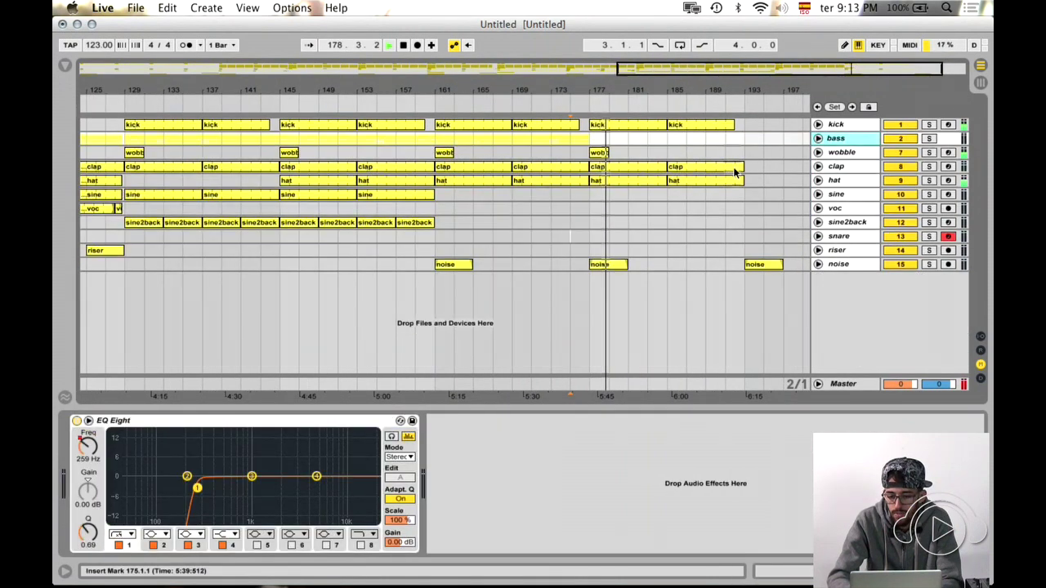
{"action": "left_click", "coordinate": [724, 223]}
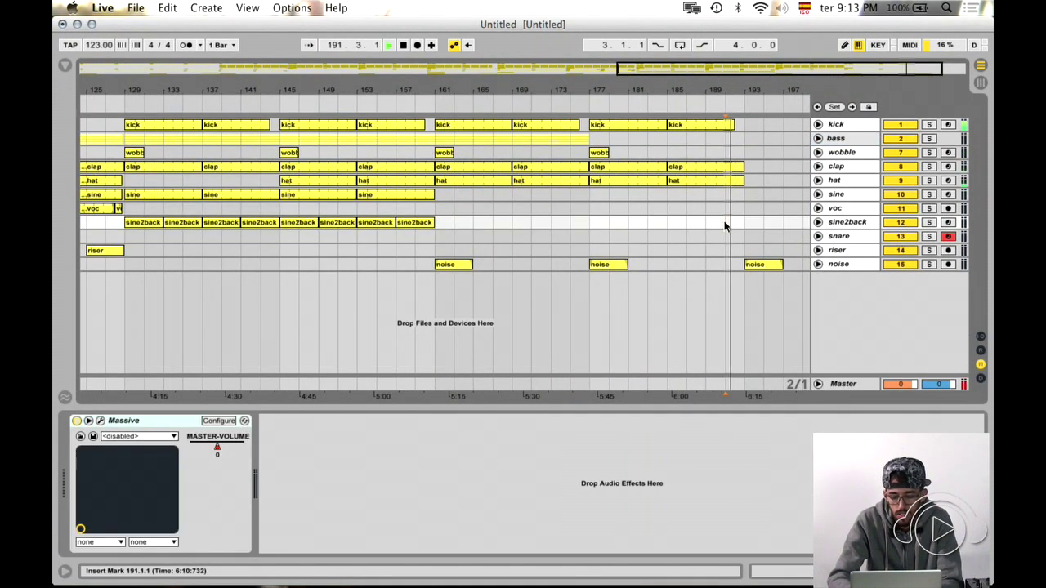
{"action": "left_click_drag", "start_coordinate": [903, 73], "coordinate": [777, 201]}
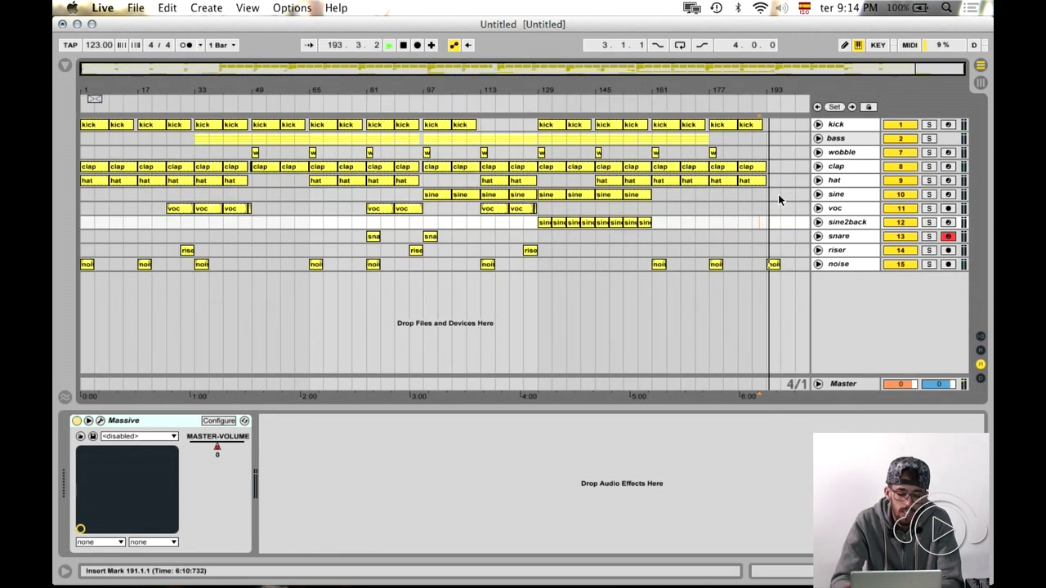
{"action": "key", "text": "space"}
- Shorten the last noise clip at bar 193 to end at 194.3, and fold the noise track
{"action": "key", "text": "super+a"}
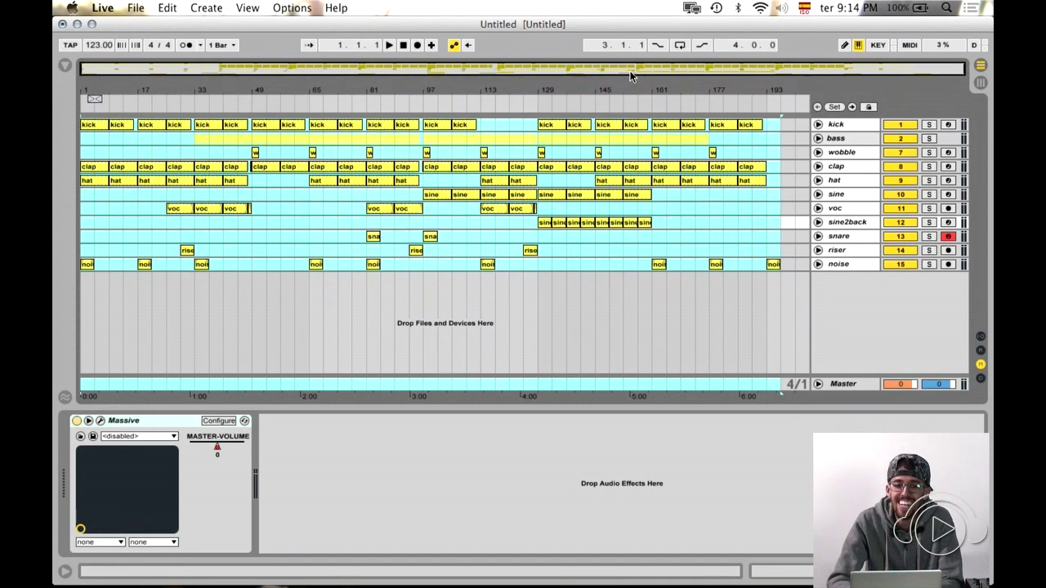
{"action": "left_click_drag", "start_coordinate": [901, 76], "coordinate": [799, 260]}
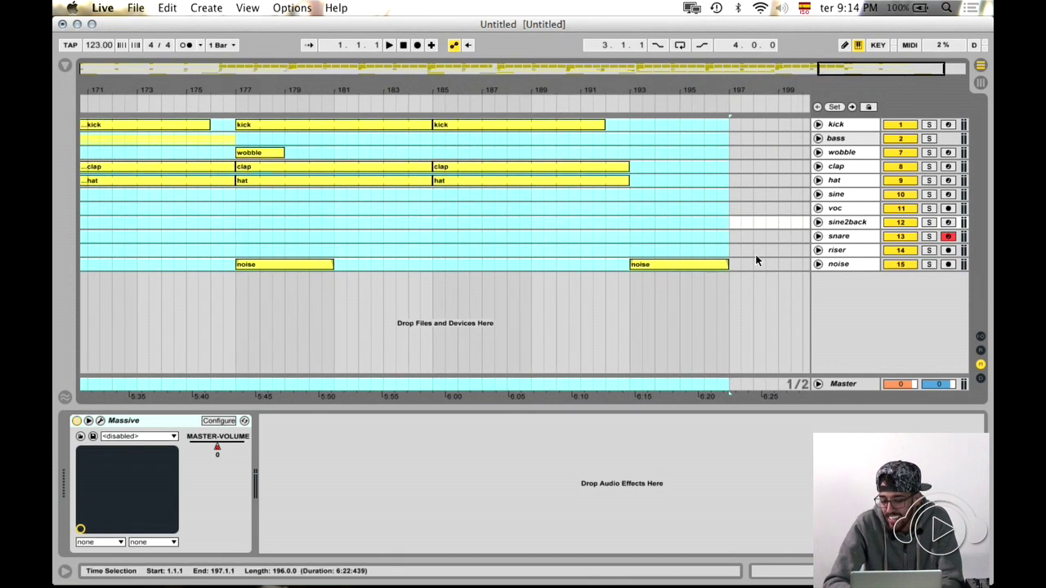
{"action": "left_click", "coordinate": [730, 266]}
{"action": "left_click", "coordinate": [817, 264]}
{"action": "left_click_drag", "start_coordinate": [724, 270], "coordinate": [667, 268]}
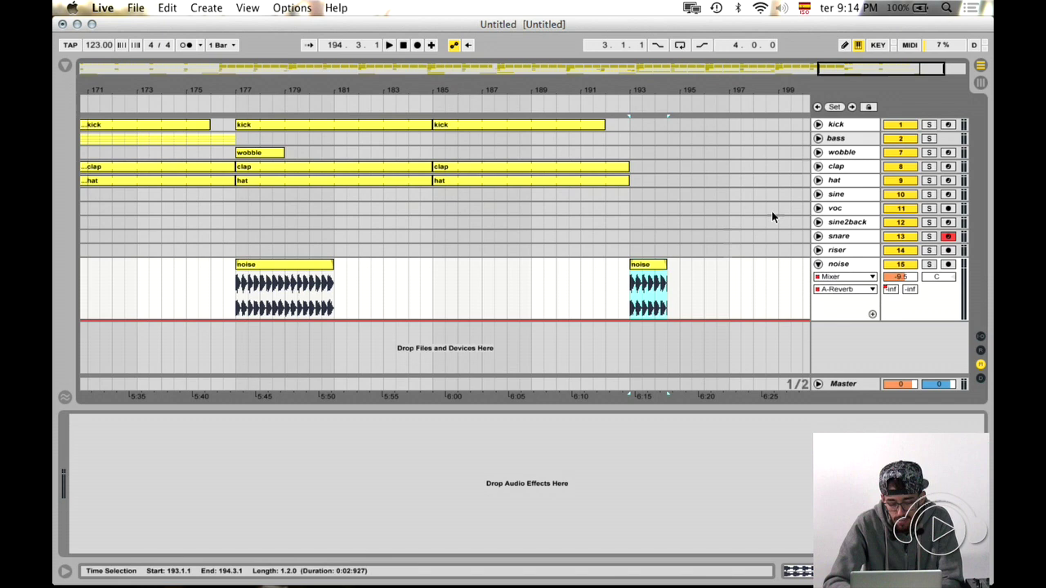
{"action": "left_click_drag", "start_coordinate": [863, 70], "coordinate": [444, 256]}
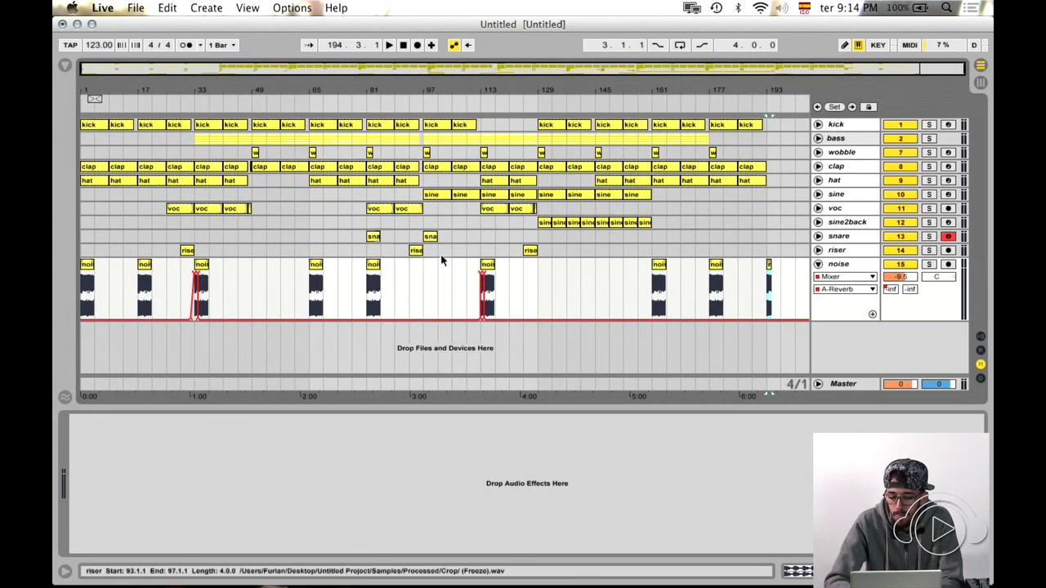
{"action": "left_click", "coordinate": [674, 241]}
{"action": "left_click", "coordinate": [818, 264]}
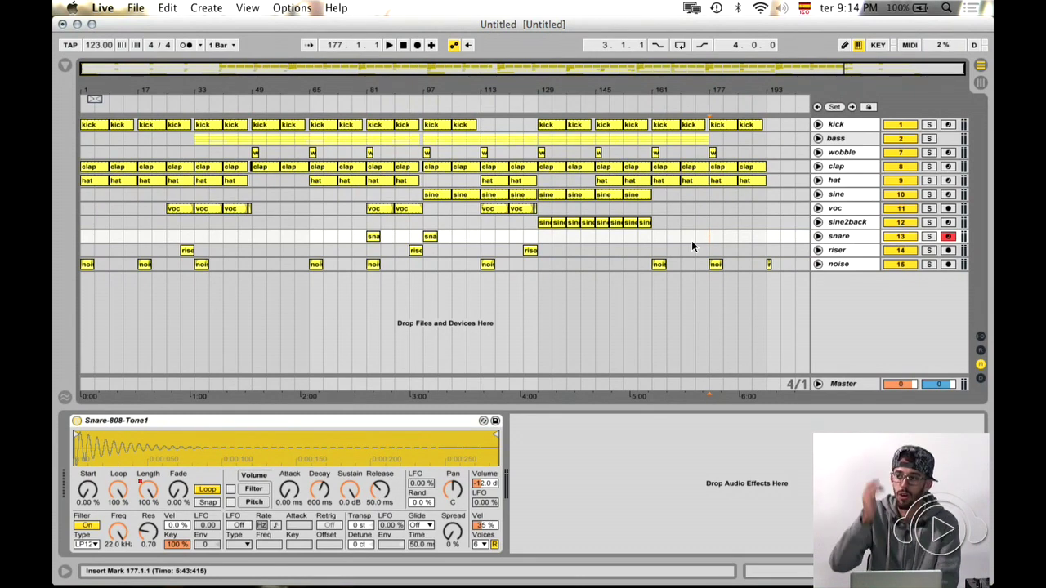
{"action": "left_click", "coordinate": [657, 244]}
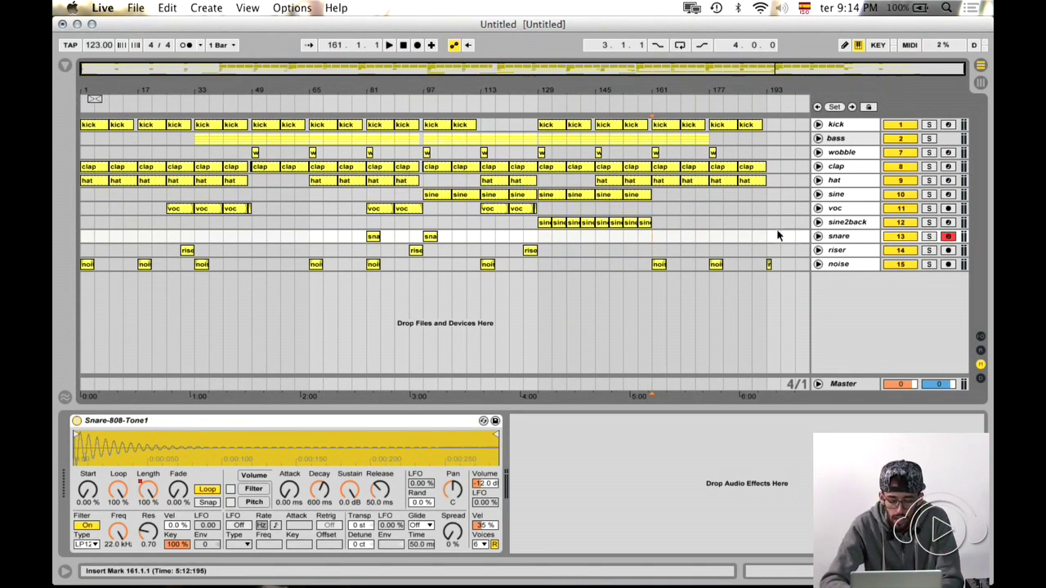
{"action": "left_click", "coordinate": [845, 223]}
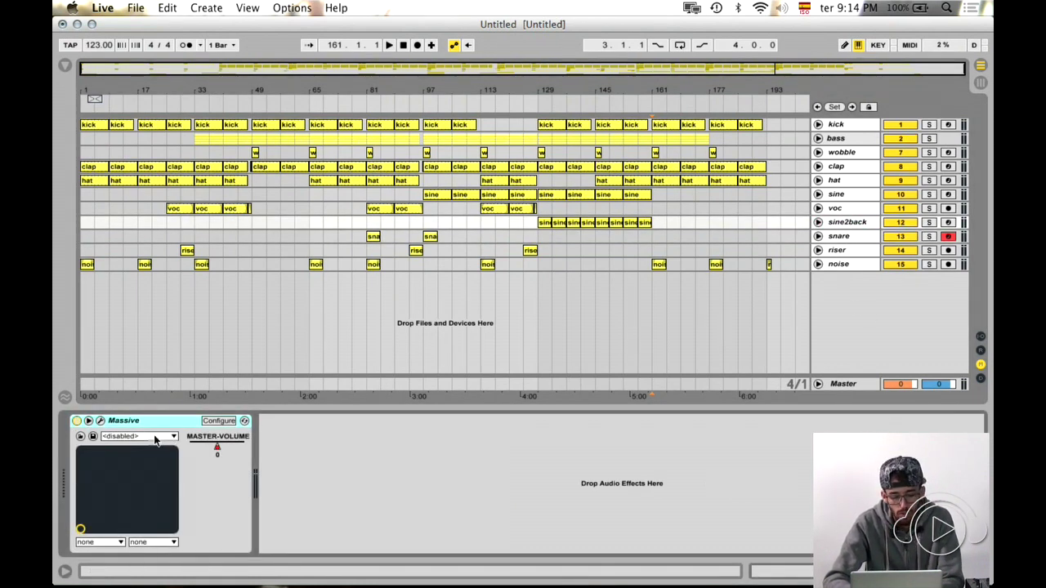
{"action": "left_click", "coordinate": [839, 266]}
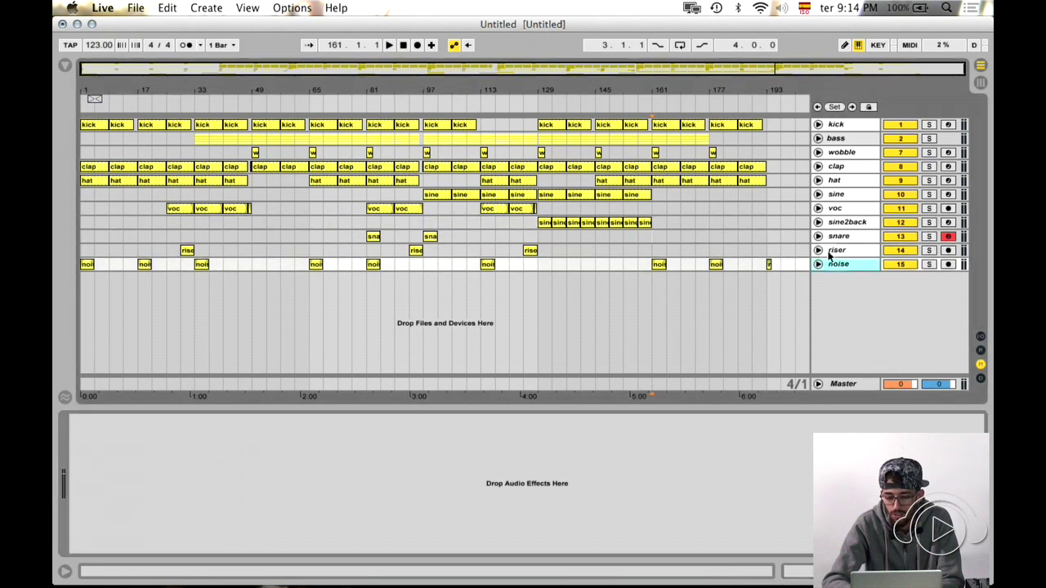
{"action": "left_click", "coordinate": [849, 224]}
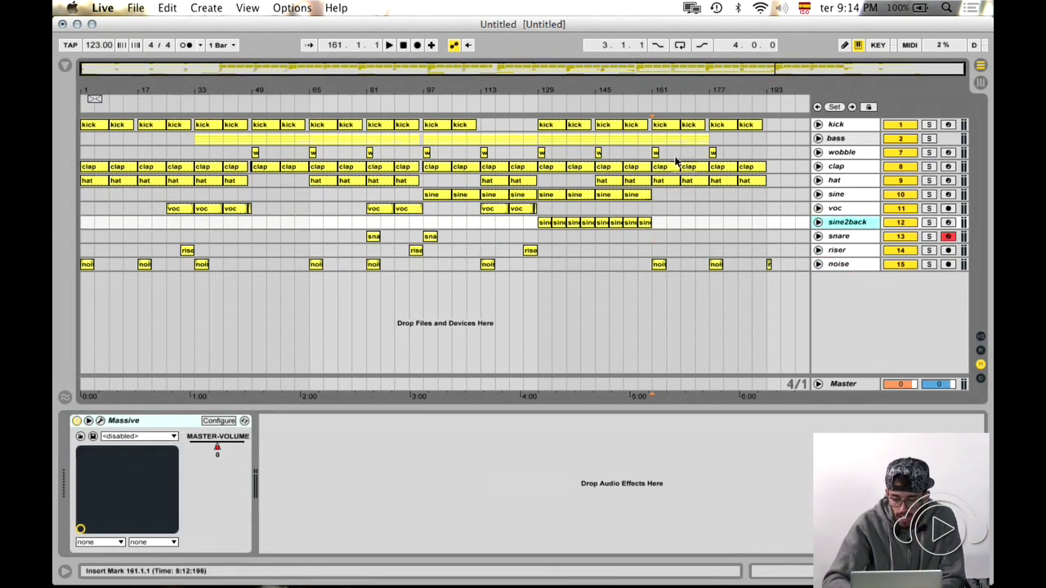
{"action": "left_click", "coordinate": [524, 72]}
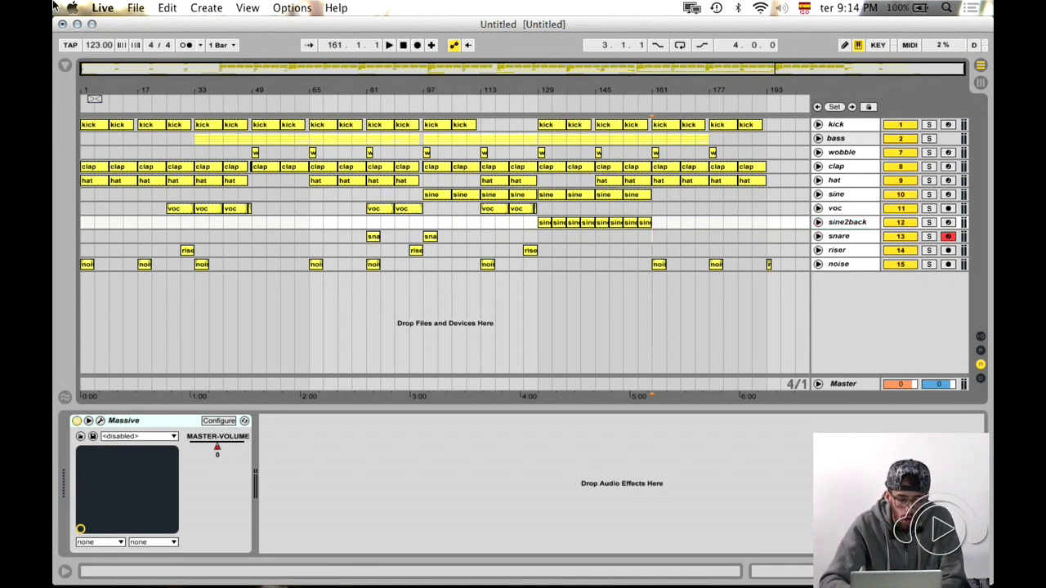
{"action": "left_click", "coordinate": [112, 8]}
{"action": "left_click", "coordinate": [114, 27]}
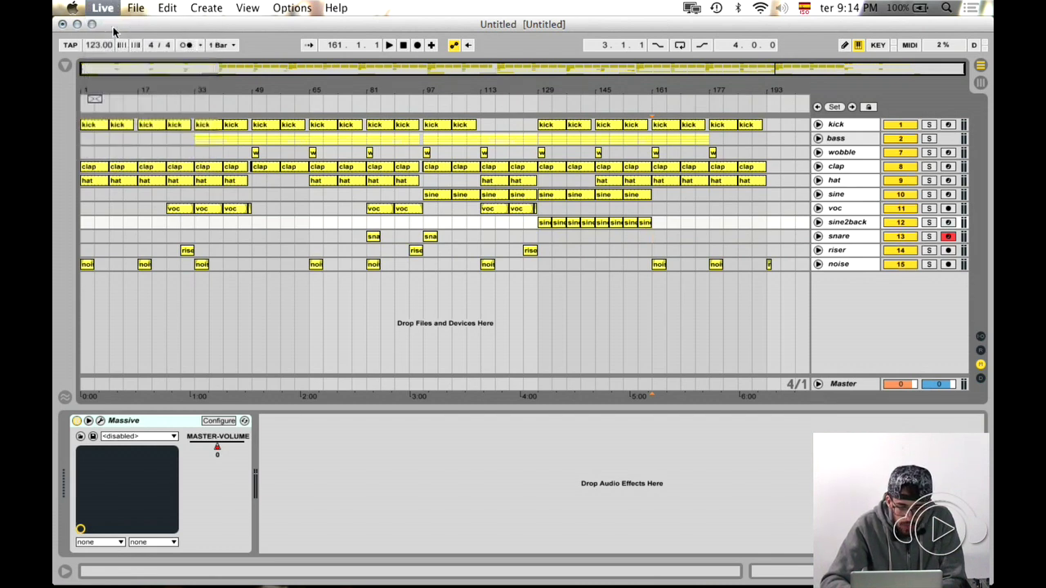
{"action": "left_click", "coordinate": [419, 162]}
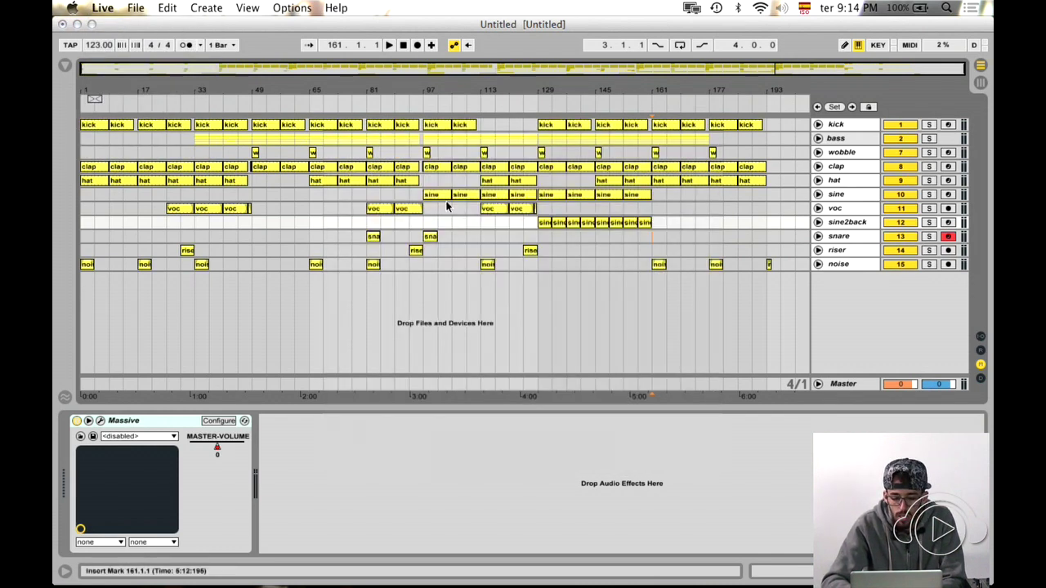
{"action": "left_click", "coordinate": [140, 8]}
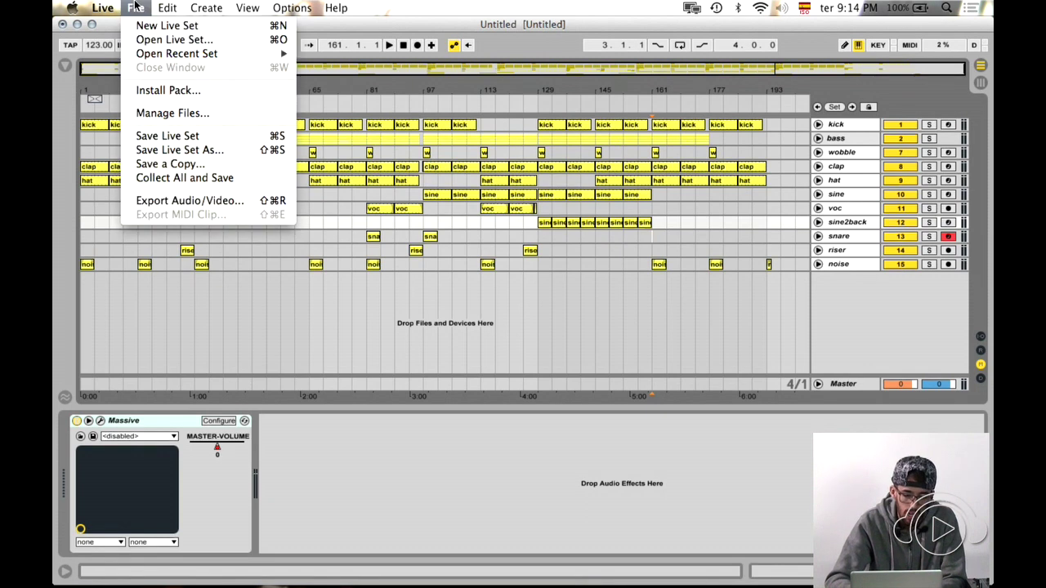
{"action": "left_click", "coordinate": [175, 150]}
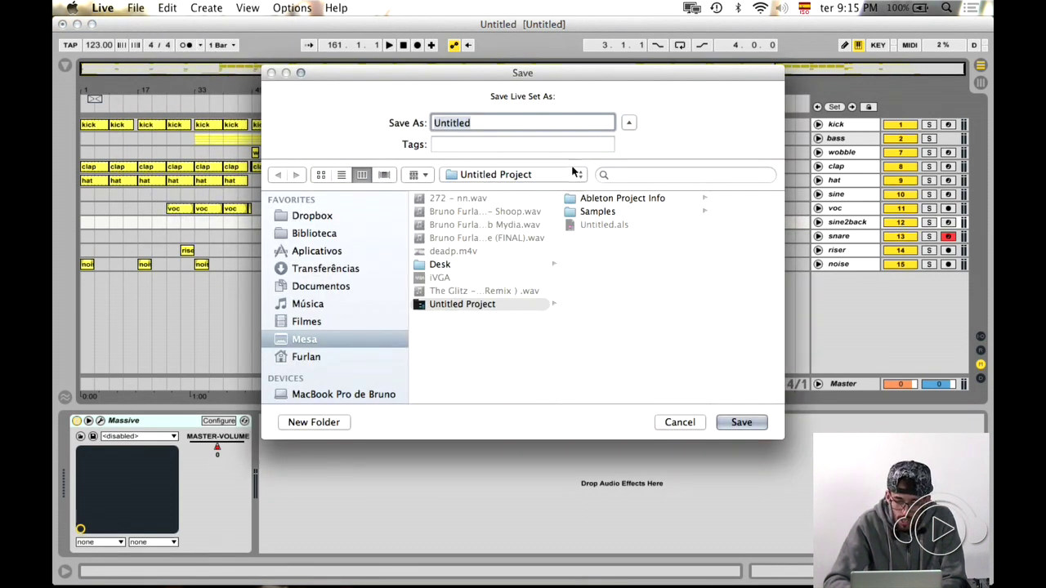
{"action": "left_click", "coordinate": [668, 423]}
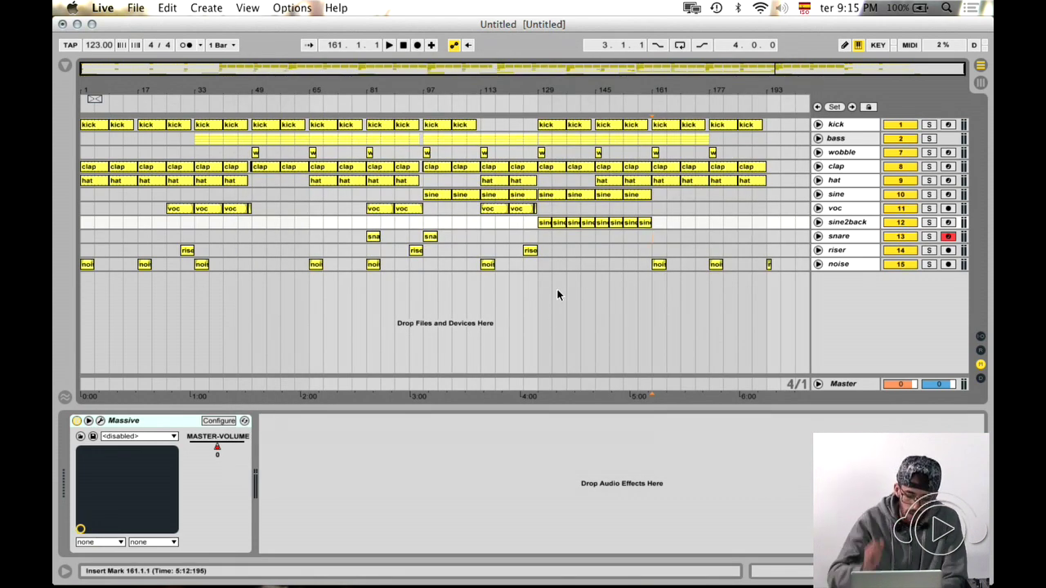
{"action": "left_click", "coordinate": [537, 267]}
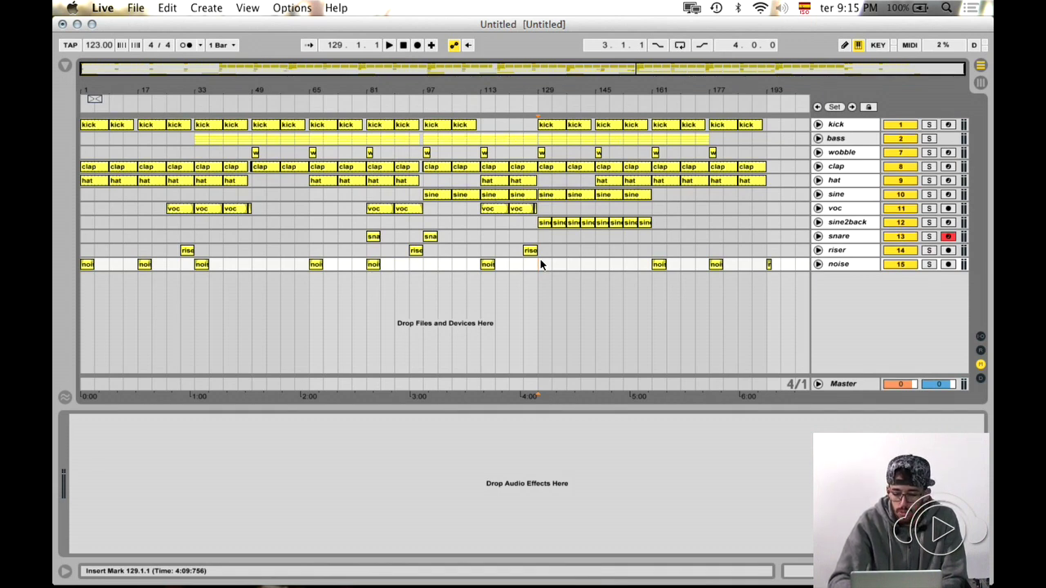
{"action": "key", "text": "F11"}
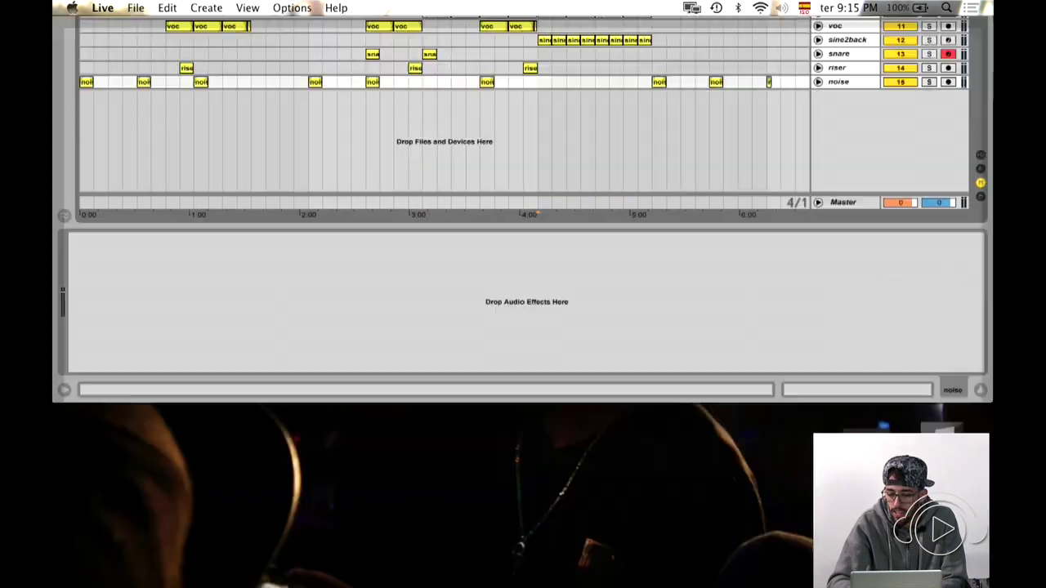
{"action": "key", "text": "F11"}
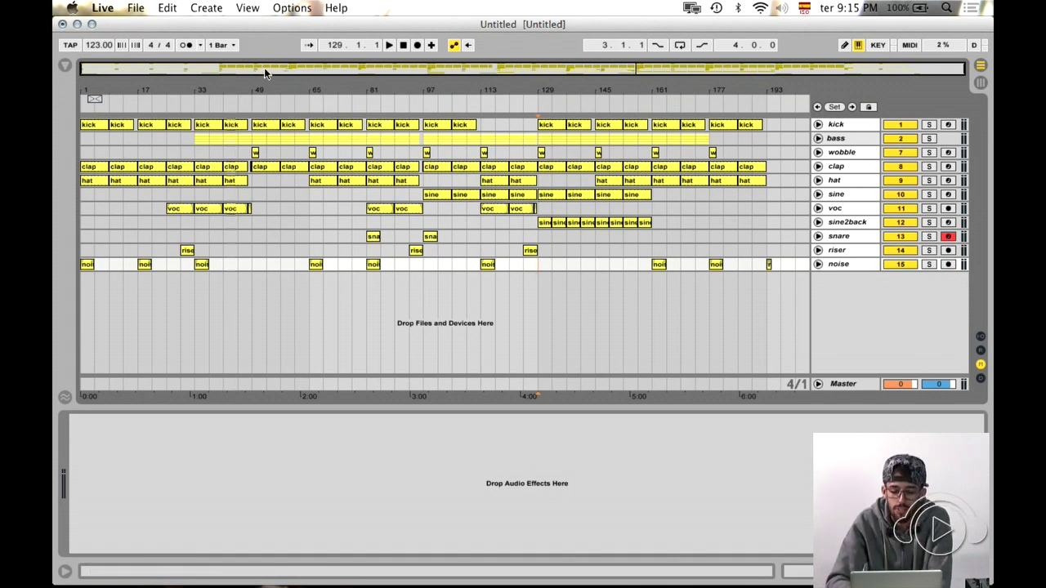
{"action": "left_click_drag", "start_coordinate": [634, 70], "coordinate": [642, 69]}
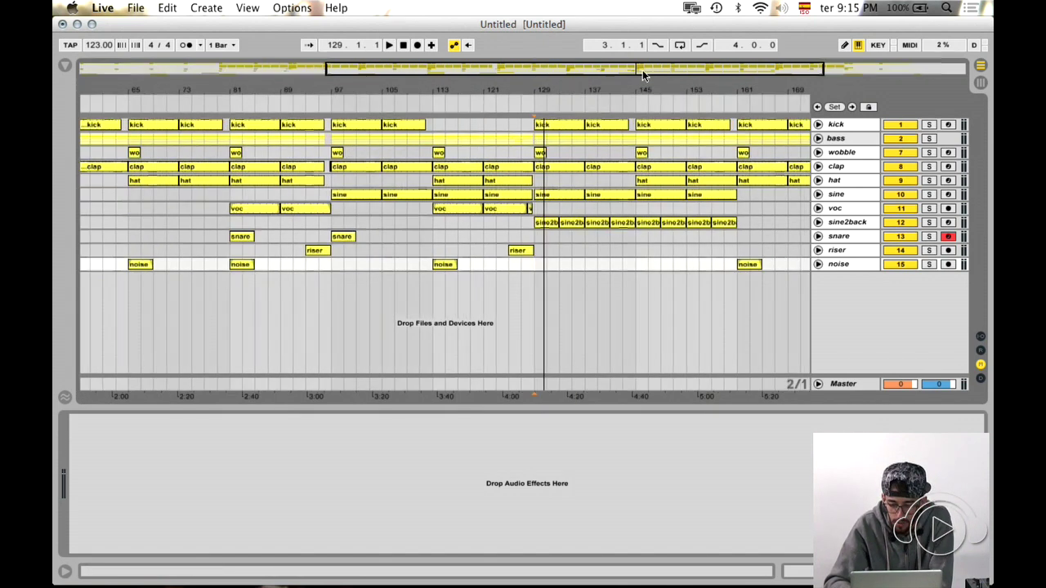
{"action": "left_click", "coordinate": [532, 236]}
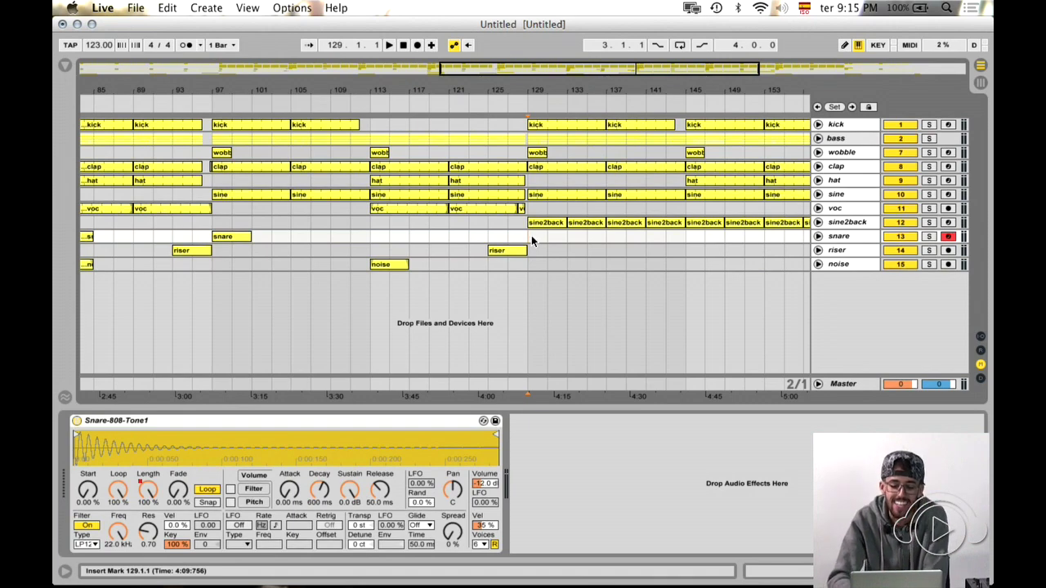
- Select the entire arrangement up to the end of the last noise clip and save the Live Set
{"action": "left_click_drag", "start_coordinate": [485, 72], "coordinate": [448, 236]}
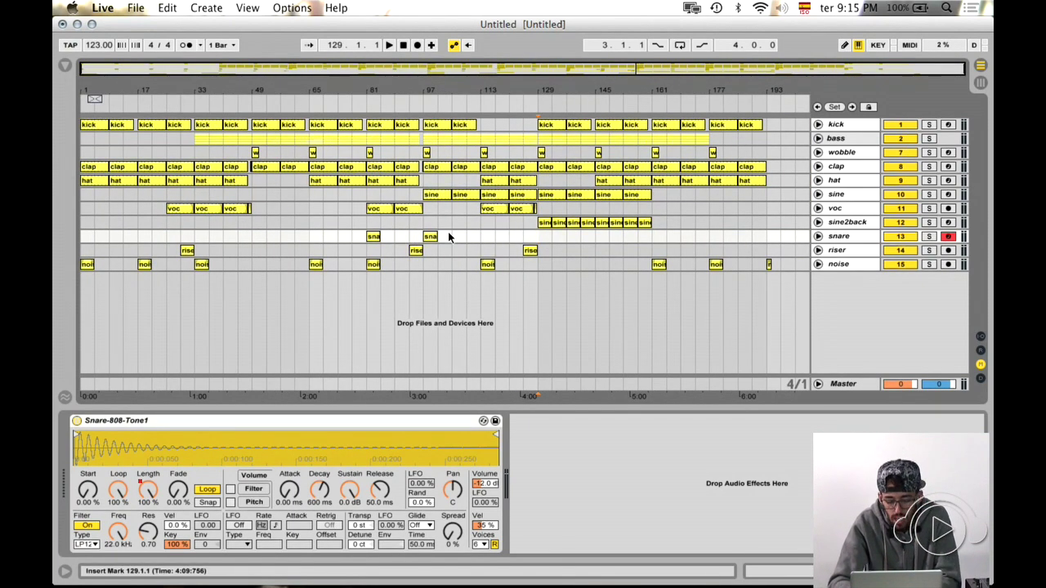
{"action": "left_click", "coordinate": [89, 207]}
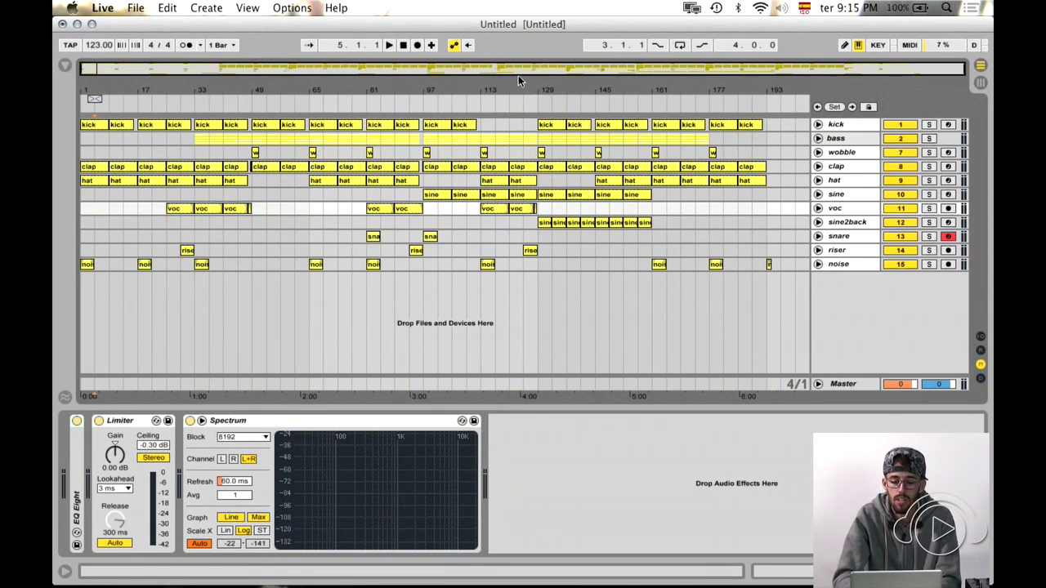
{"action": "left_click_drag", "start_coordinate": [518, 75], "coordinate": [506, 72]}
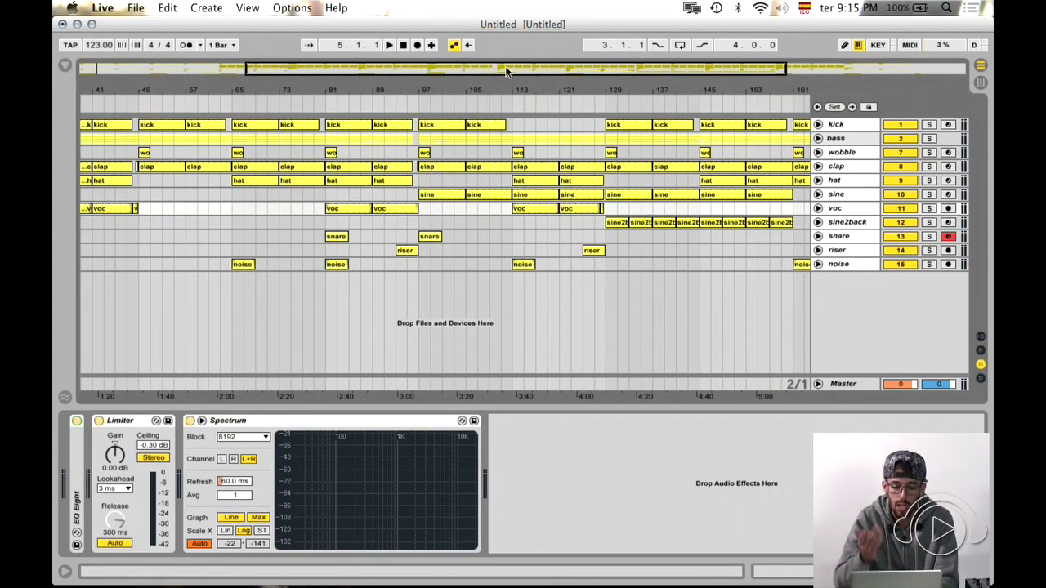
{"action": "left_click_drag", "start_coordinate": [885, 68], "coordinate": [846, 121]}
{"action": "key", "text": "super+a"}
{"action": "left_click_drag", "start_coordinate": [932, 72], "coordinate": [882, 90]}
{"action": "key", "text": "super+s"}
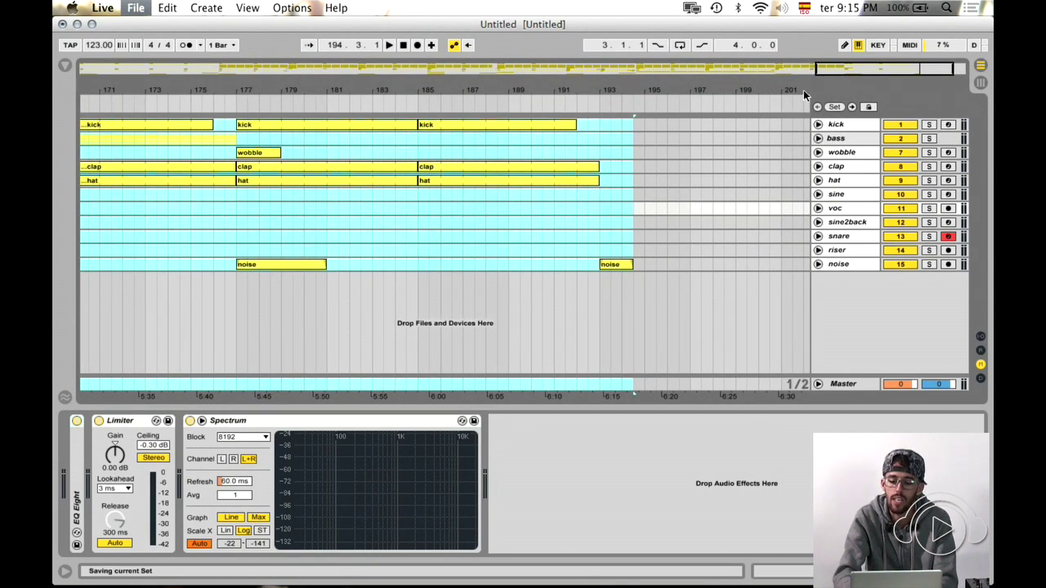
- Export the selected arrangement as an audio file named Untitled to the Mesa folder
{"action": "left_click", "coordinate": [135, 7]}
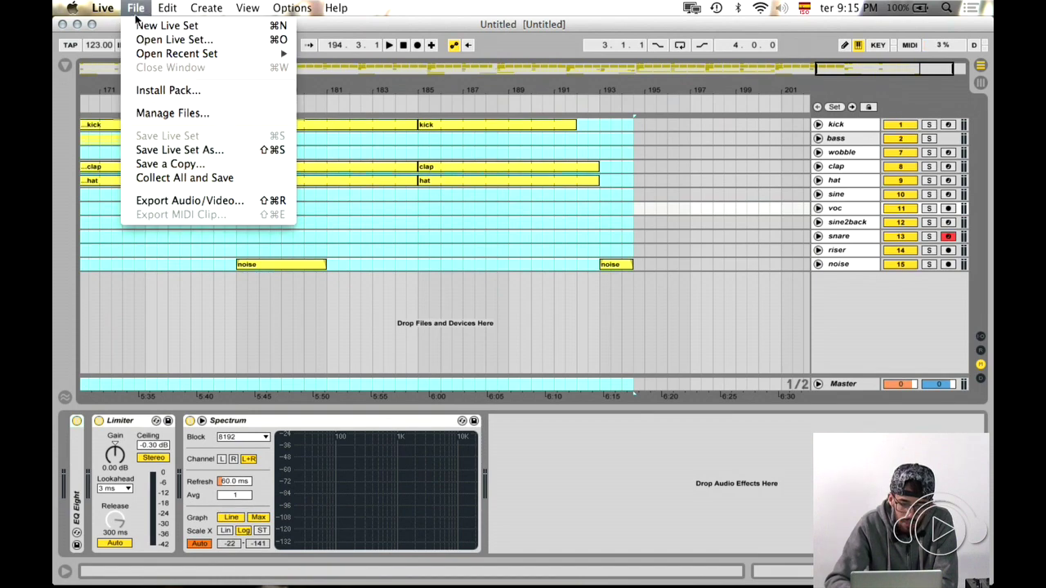
{"action": "left_click", "coordinate": [185, 198]}
{"action": "left_click", "coordinate": [513, 471]}
{"action": "key", "text": "Return"}
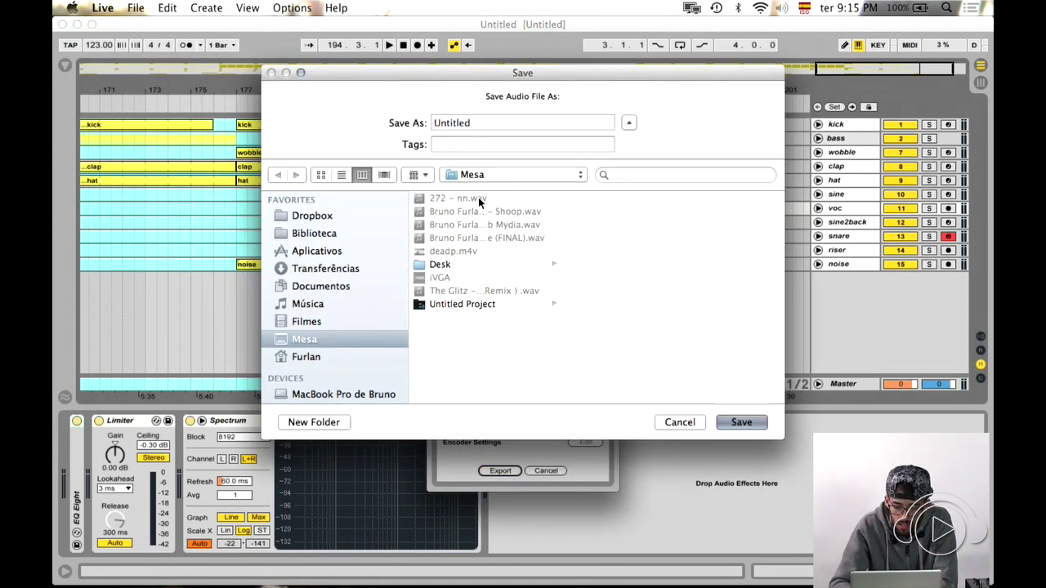
{"action": "left_click_drag", "start_coordinate": [515, 228], "coordinate": [587, 115]}
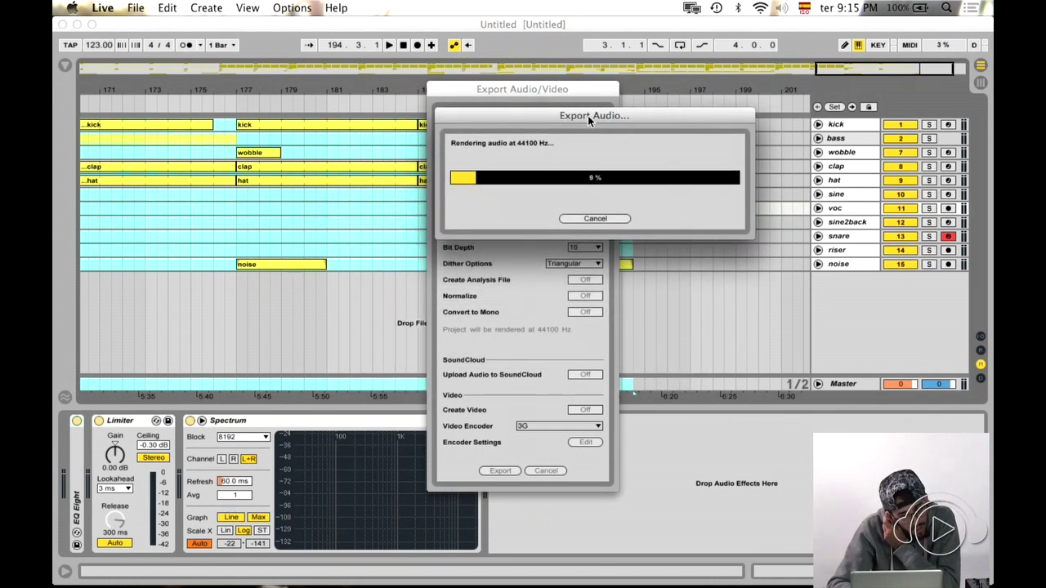
{"action": "left_click_drag", "start_coordinate": [588, 115], "coordinate": [587, 113]}
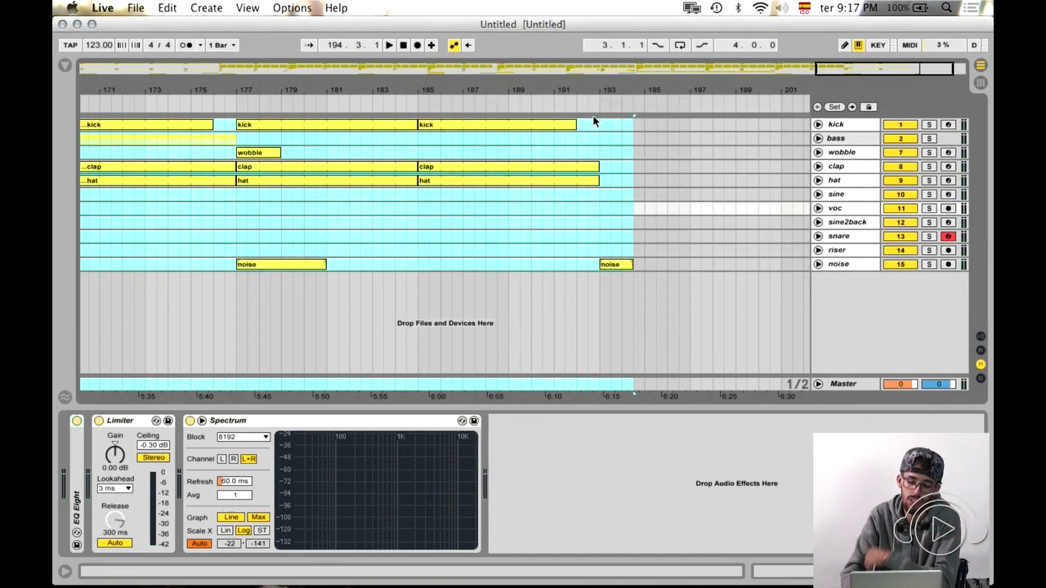
- Minimize the Live Set window and move Untitled.wav and the Untitled Project folder lower on the desktop
{"action": "left_click_drag", "start_coordinate": [822, 67], "coordinate": [822, 62]}
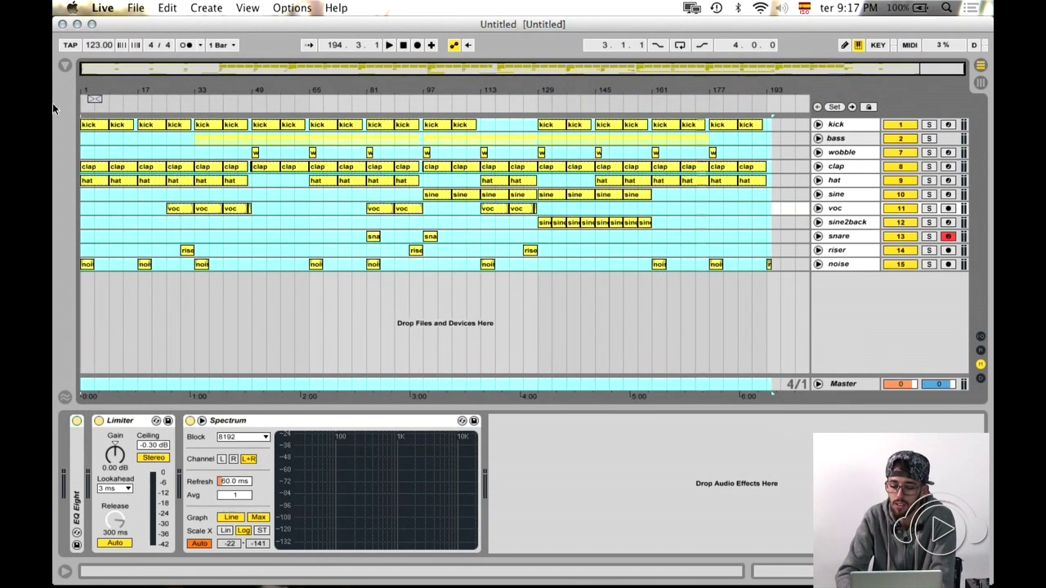
{"action": "left_click", "coordinate": [77, 24]}
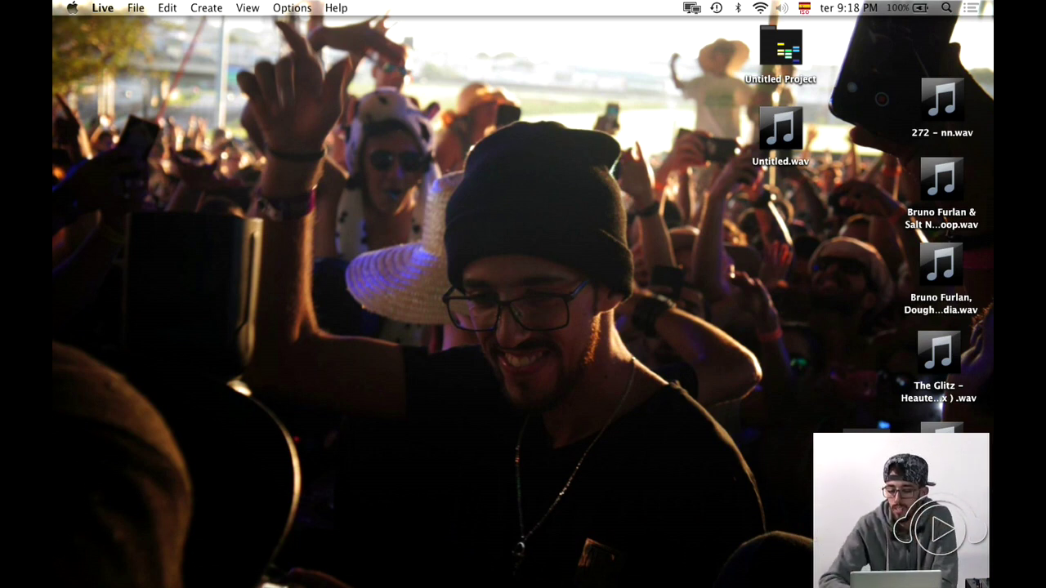
{"action": "left_click_drag", "start_coordinate": [790, 166], "coordinate": [774, 384]}
{"action": "left_click", "coordinate": [785, 59], "text": "super"}
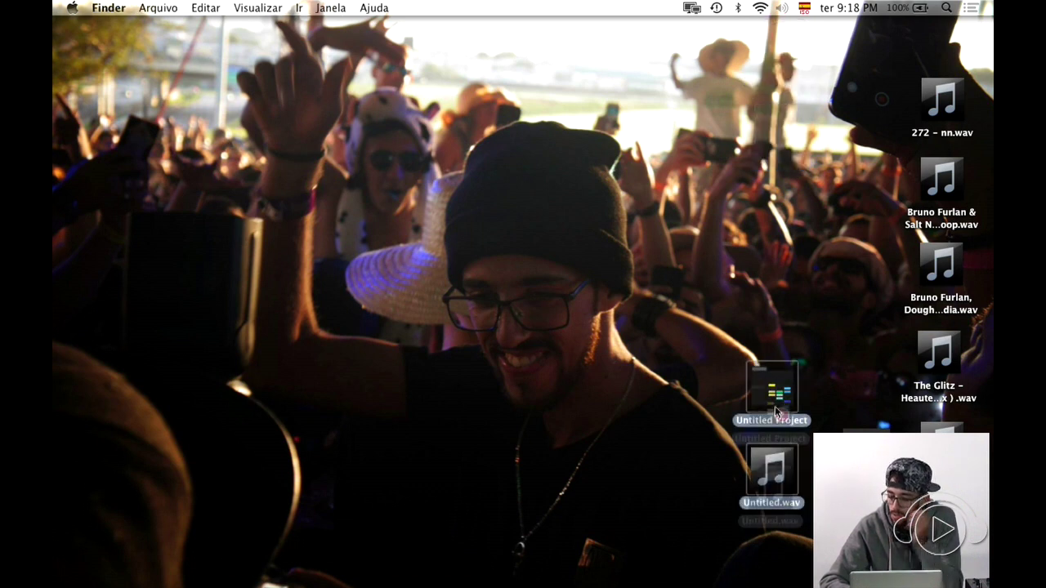
{"action": "left_click", "coordinate": [719, 396]}
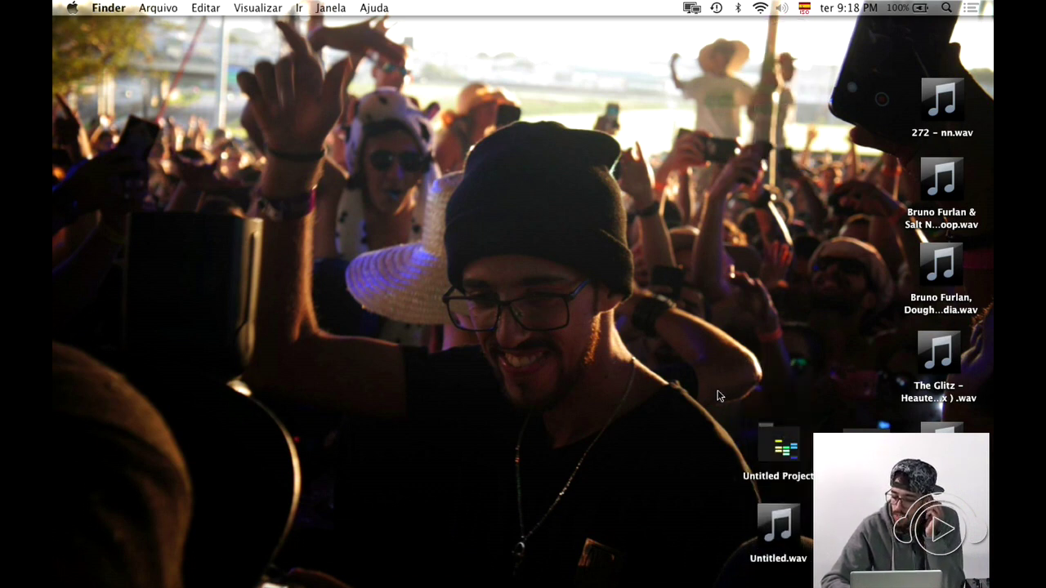
{"action": "left_click", "coordinate": [786, 451]}
{"action": "left_click", "coordinate": [738, 428]}
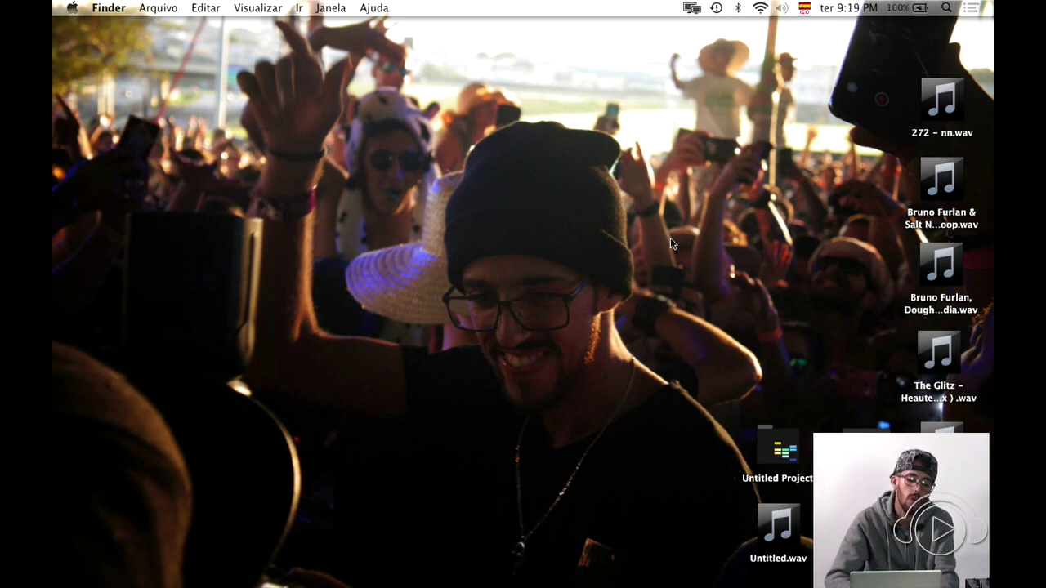
{"action": "mouse_move", "coordinate": [666, 103]}
{"action": "left_mouse_down"}
{"action": "mouse_move", "coordinate": [474, 273]}
{"action": "mouse_move", "coordinate": [427, 350]}
{"action": "mouse_move", "coordinate": [647, 108]}
{"action": "left_mouse_up"}
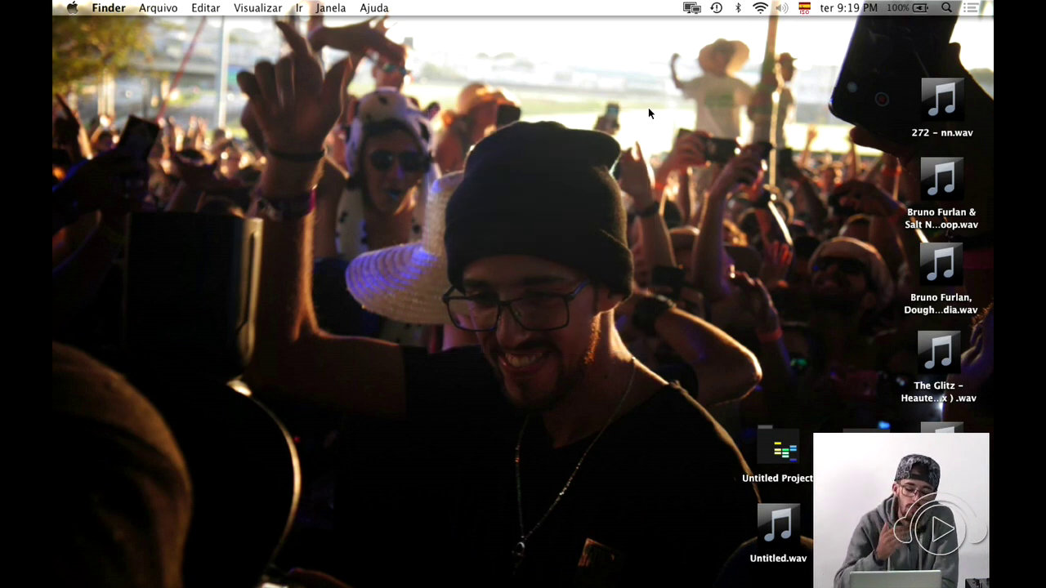
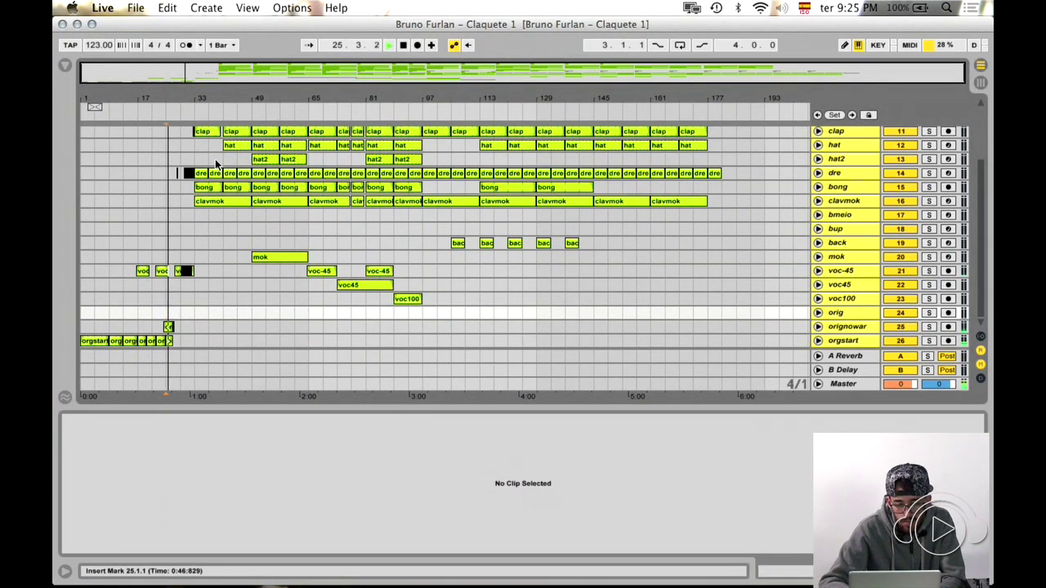
- Look over the tracks of the Claquete 1 set and examine the section entry around bar 33 during playback
{"action": "scroll", "coordinate": [215, 159], "scroll_direction": "up", "scroll_amount": 3}
{"action": "left_click_drag", "start_coordinate": [192, 73], "coordinate": [196, 82]}
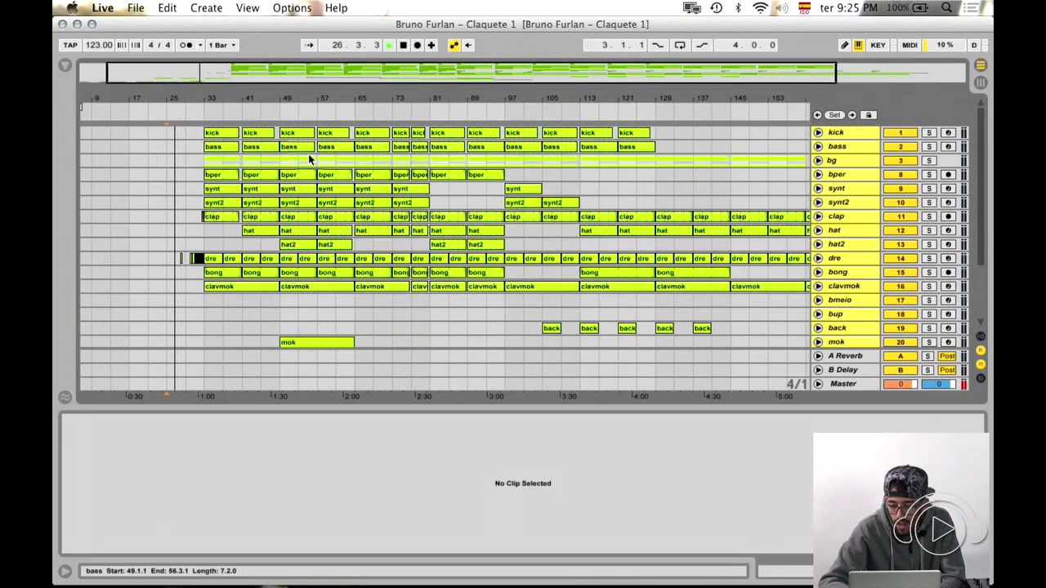
{"action": "scroll", "coordinate": [309, 160], "scroll_direction": "down", "scroll_amount": 3}
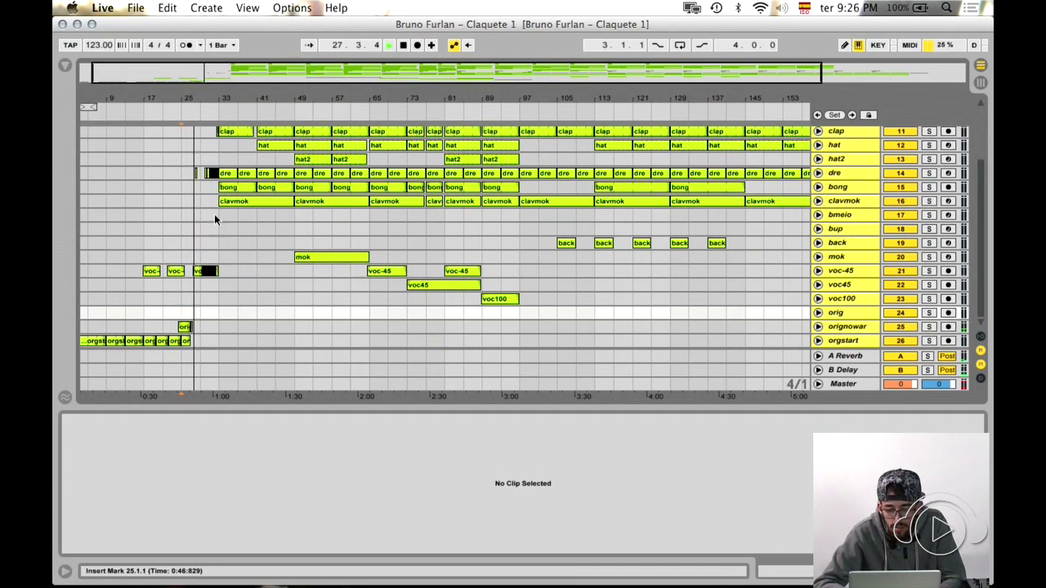
{"action": "scroll", "coordinate": [214, 214], "scroll_direction": "up", "scroll_amount": 3}
{"action": "left_click", "coordinate": [204, 193]}
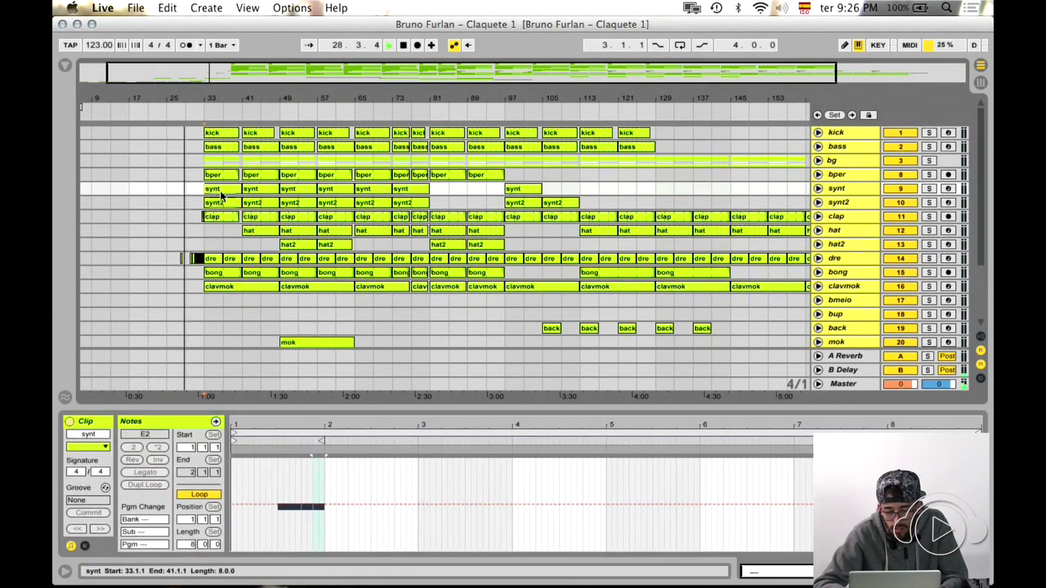
{"action": "left_click_drag", "start_coordinate": [201, 61], "coordinate": [334, 260]}
{"action": "scroll", "coordinate": [334, 261], "scroll_direction": "right", "scroll_amount": 2}
{"action": "left_click", "coordinate": [286, 244]}
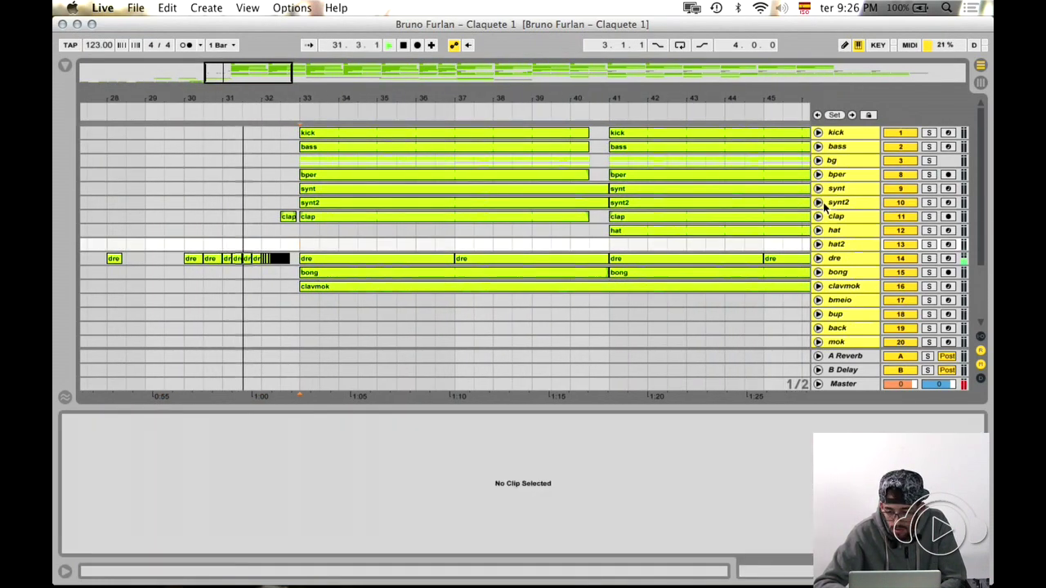
- Unfold the bg group and inspect its bass2, bass3 and b4 clips at bar 33, plus the bass track's MIDI clip
{"action": "left_click", "coordinate": [829, 160]}
{"action": "left_click", "coordinate": [819, 160]}
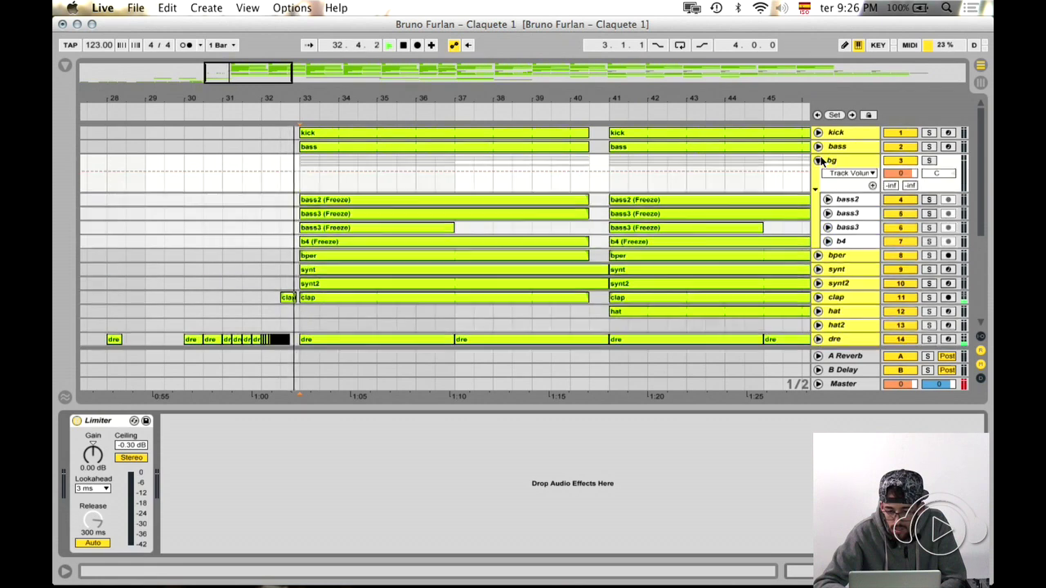
{"action": "left_click", "coordinate": [846, 199]}
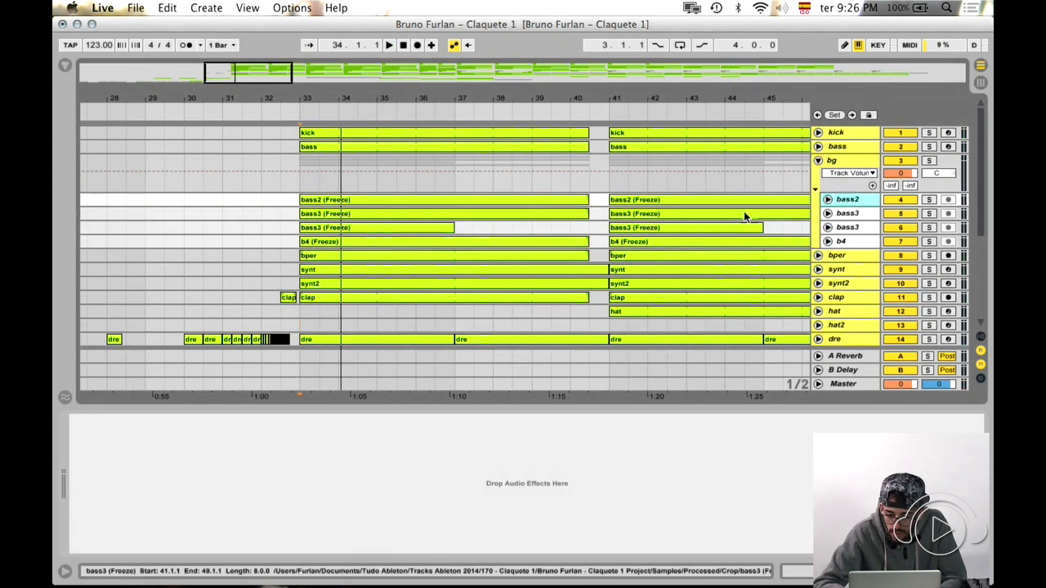
{"action": "left_click", "coordinate": [335, 203]}
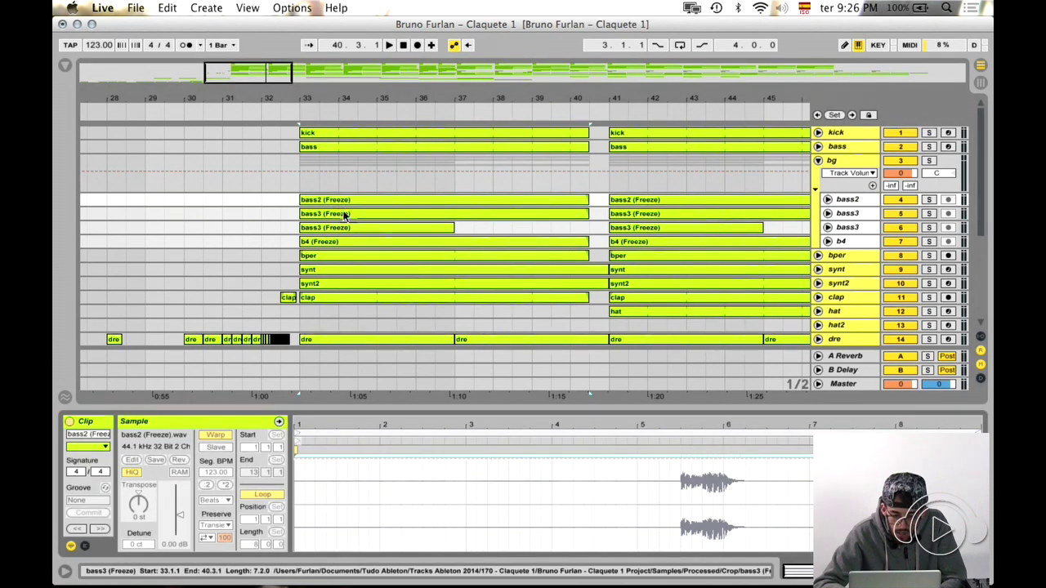
{"action": "left_click", "coordinate": [347, 215]}
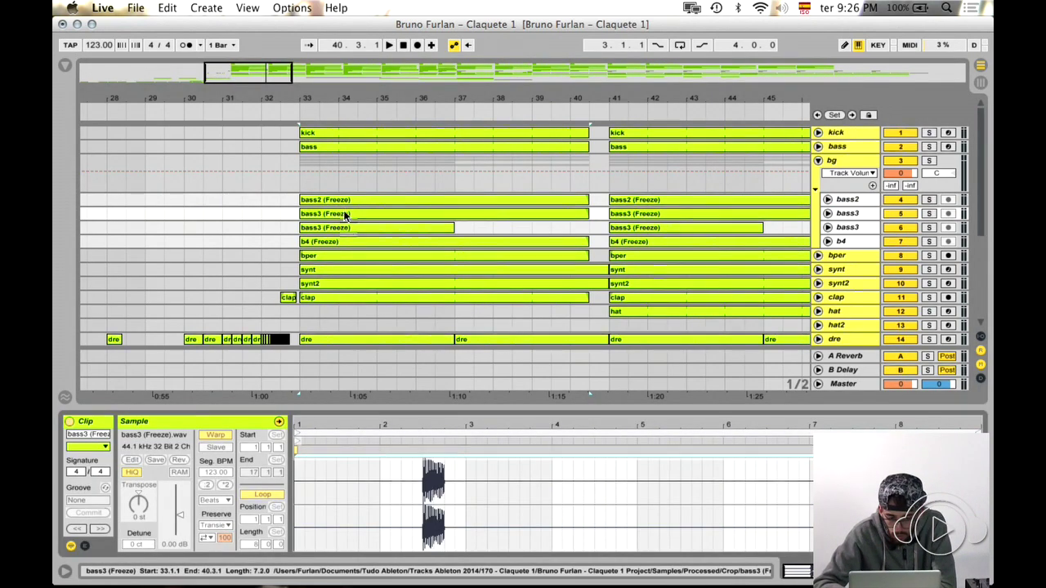
{"action": "left_click", "coordinate": [348, 228]}
{"action": "left_click", "coordinate": [351, 239]}
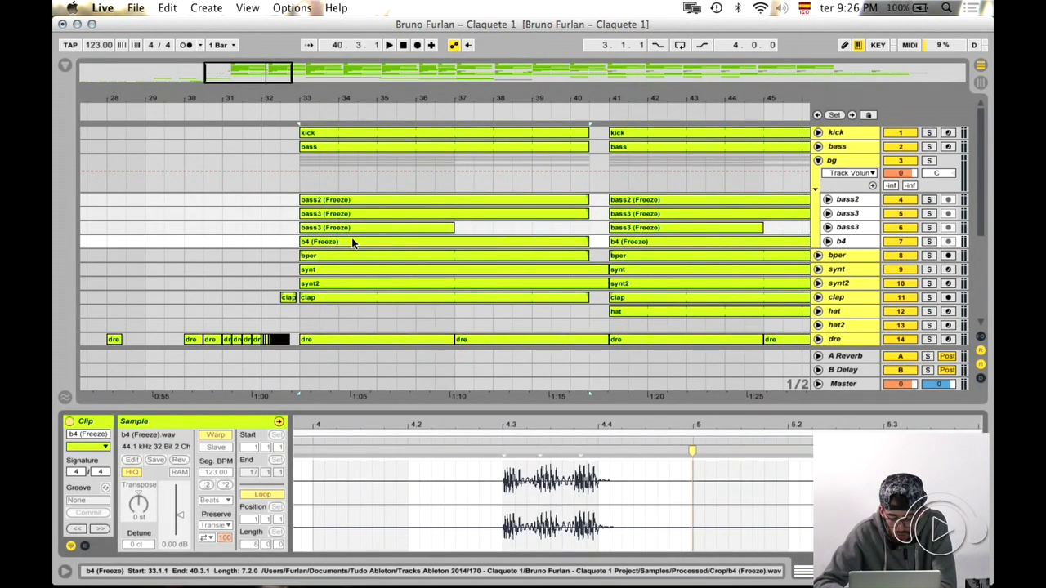
{"action": "left_click", "coordinate": [315, 150]}
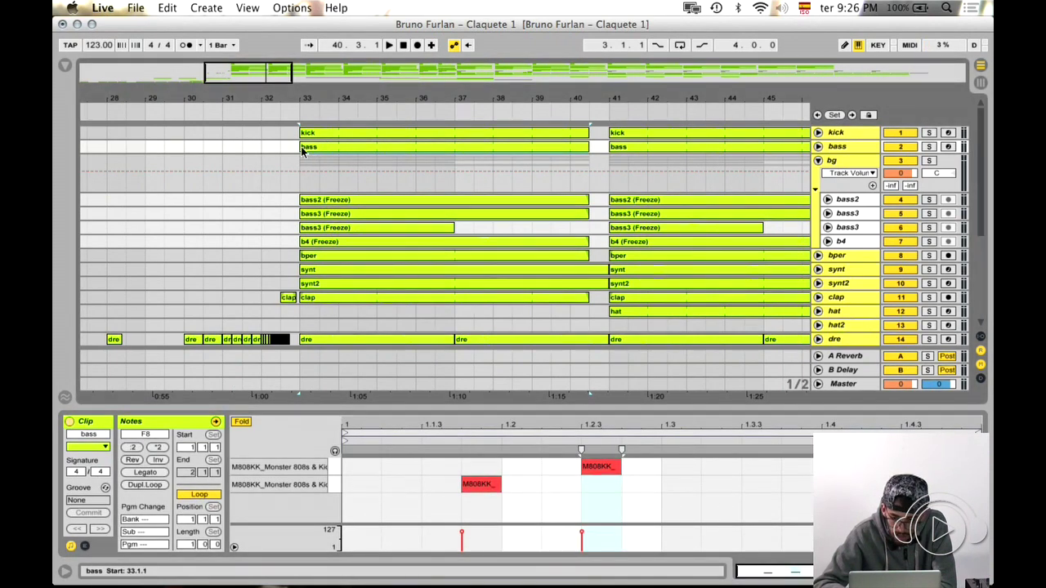
- Audition the bass track solo from bar 33, compare it with the four soloed bg layers, and clear all solos
{"action": "left_click", "coordinate": [928, 147]}
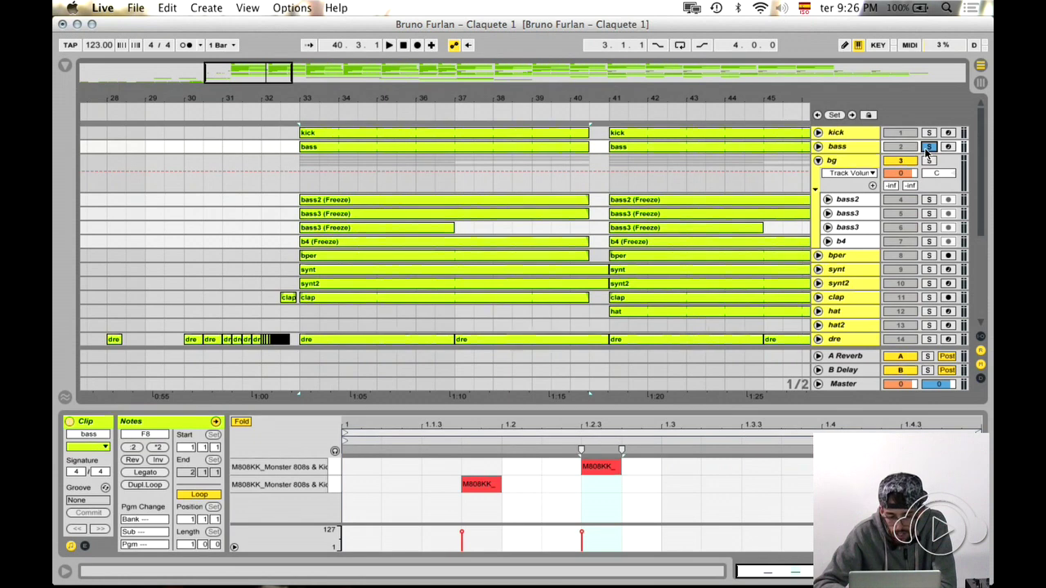
{"action": "key", "text": "space"}
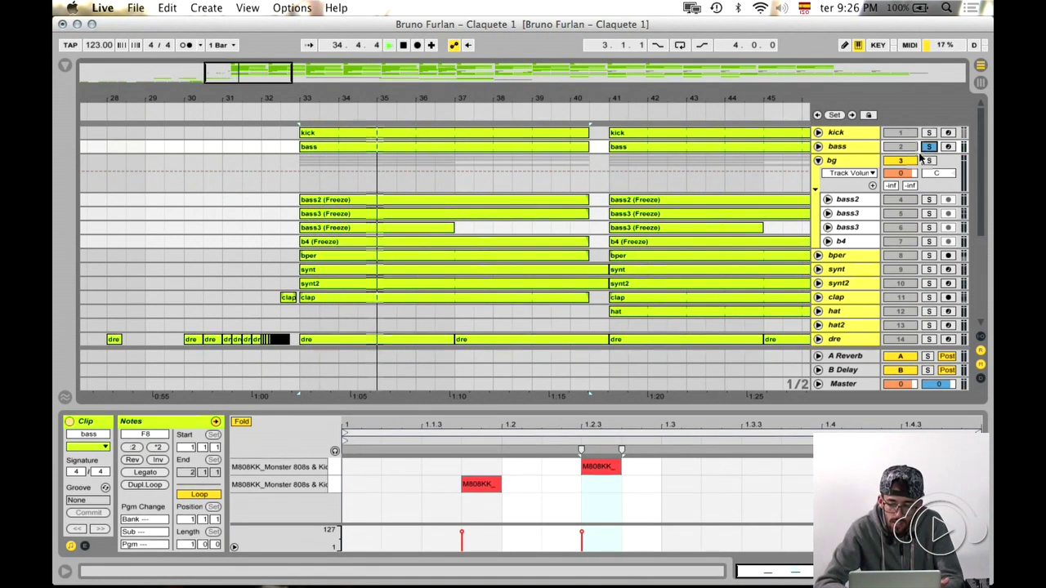
{"action": "left_click", "coordinate": [929, 200]}
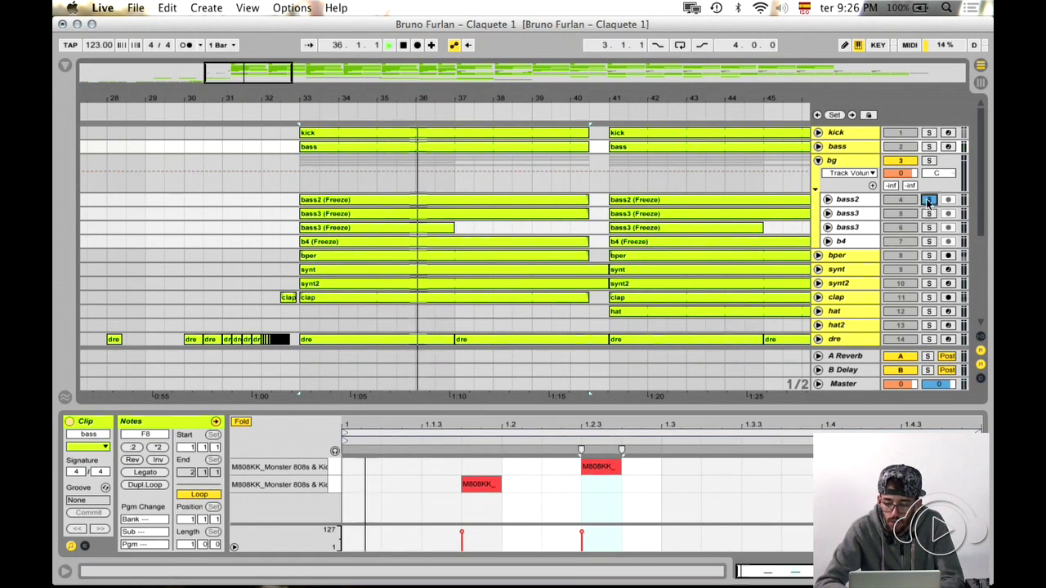
{"action": "left_click", "coordinate": [928, 213], "text": "super"}
{"action": "left_click", "coordinate": [928, 227], "text": "super"}
{"action": "left_click", "coordinate": [928, 241], "text": "super"}
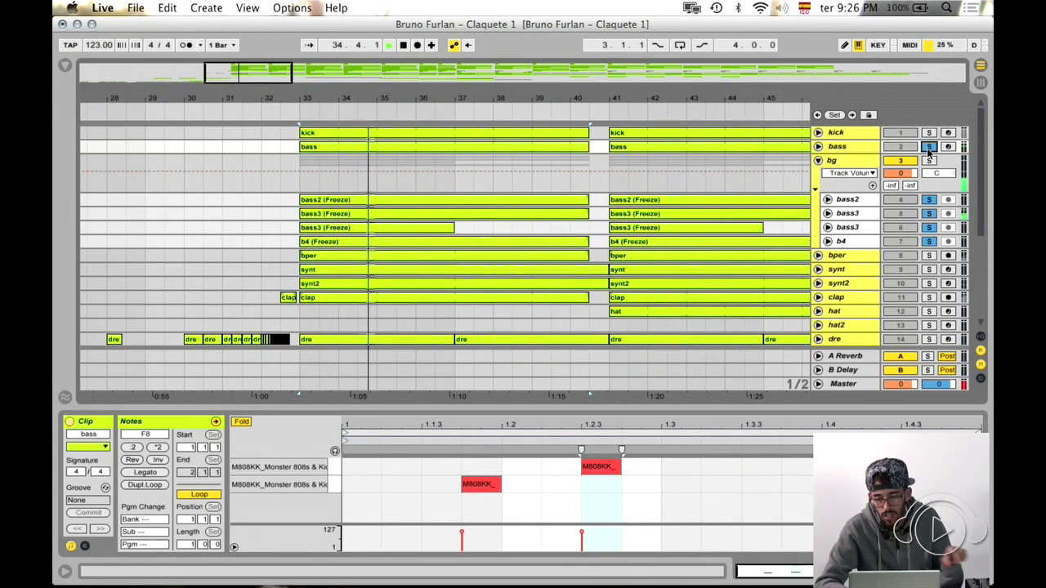
{"action": "left_click", "coordinate": [928, 147]}
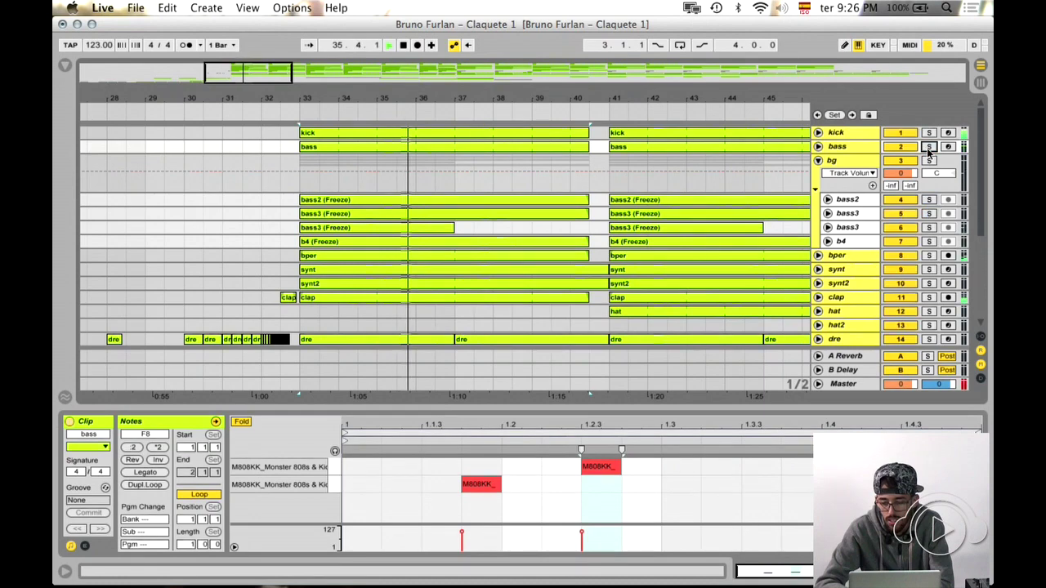
{"action": "left_click", "coordinate": [585, 163]}
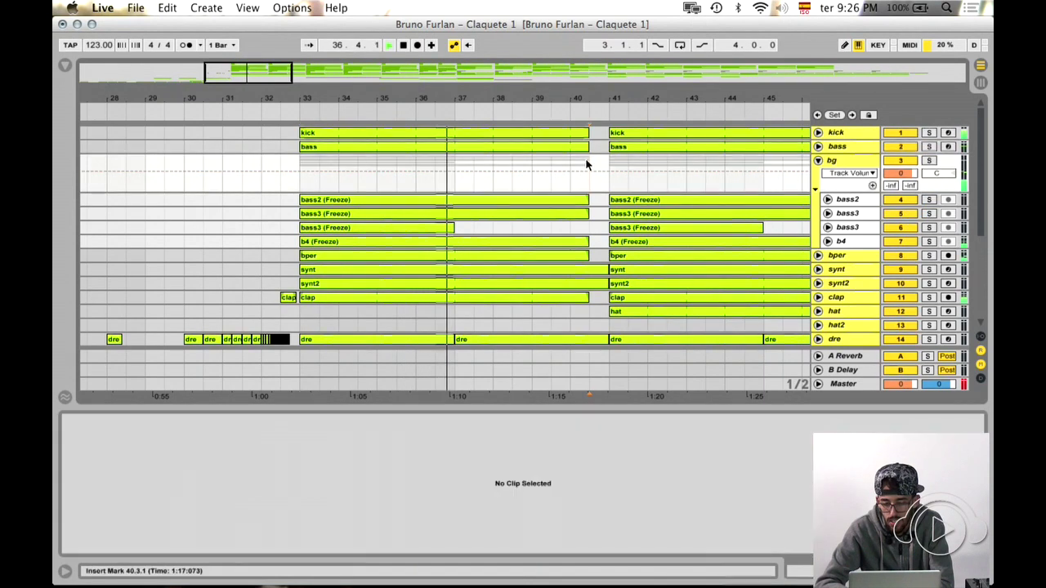
- Inspect the dre clip at bar 33 and browse the Samplers place for the Dr.Dre_Kit folder
{"action": "scroll", "coordinate": [586, 163], "scroll_direction": "down", "scroll_amount": 4}
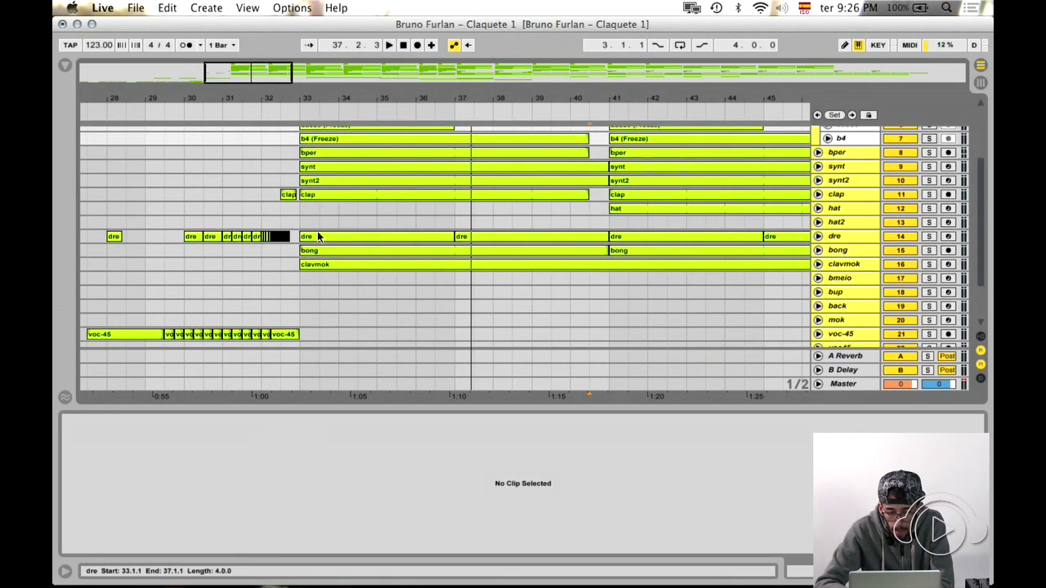
{"action": "left_click", "coordinate": [318, 236]}
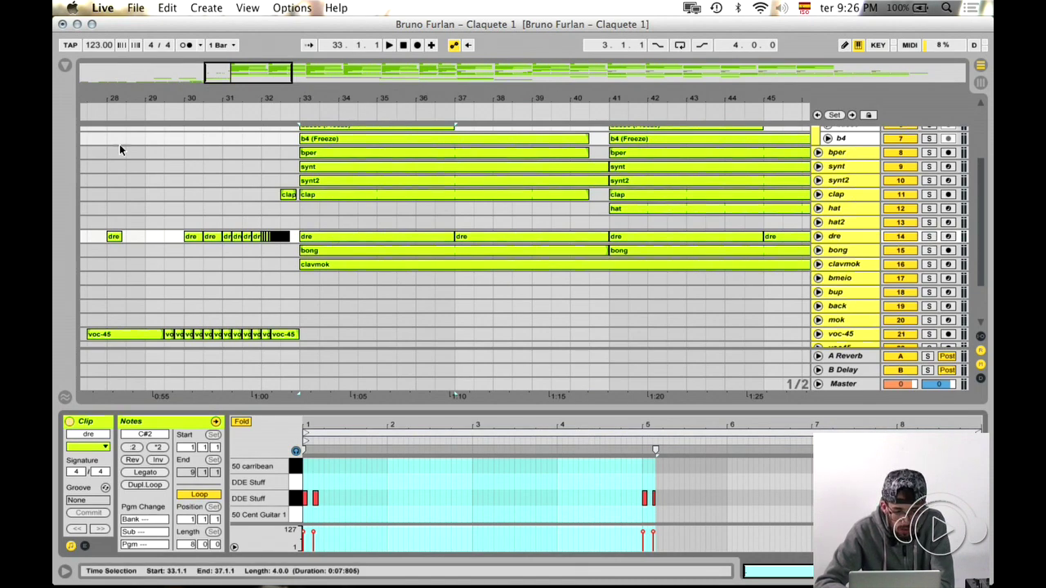
{"action": "key", "text": "super+alt+b"}
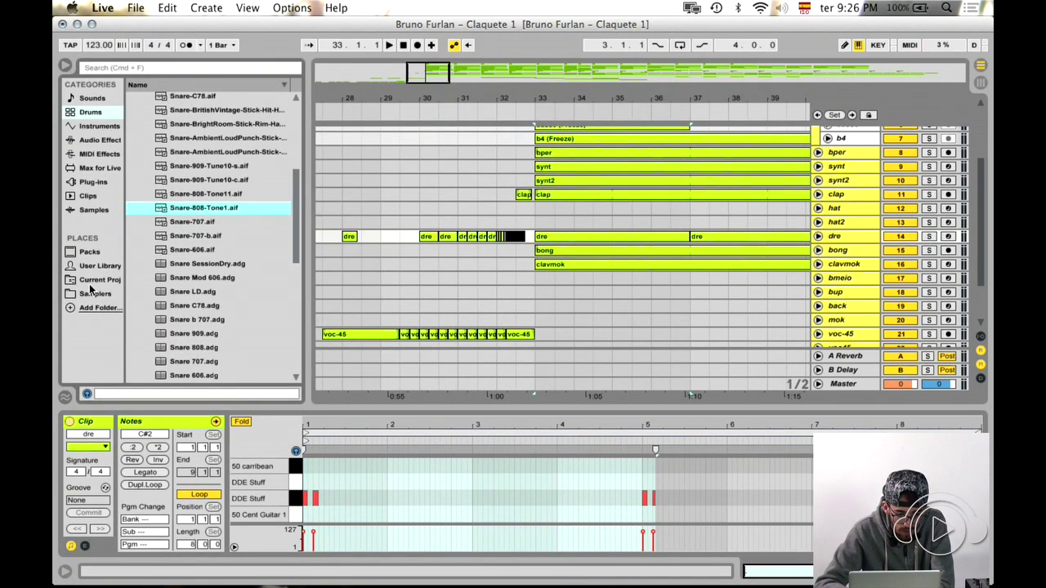
{"action": "left_click", "coordinate": [91, 292]}
{"action": "scroll", "coordinate": [161, 161], "scroll_direction": "up", "scroll_amount": 2}
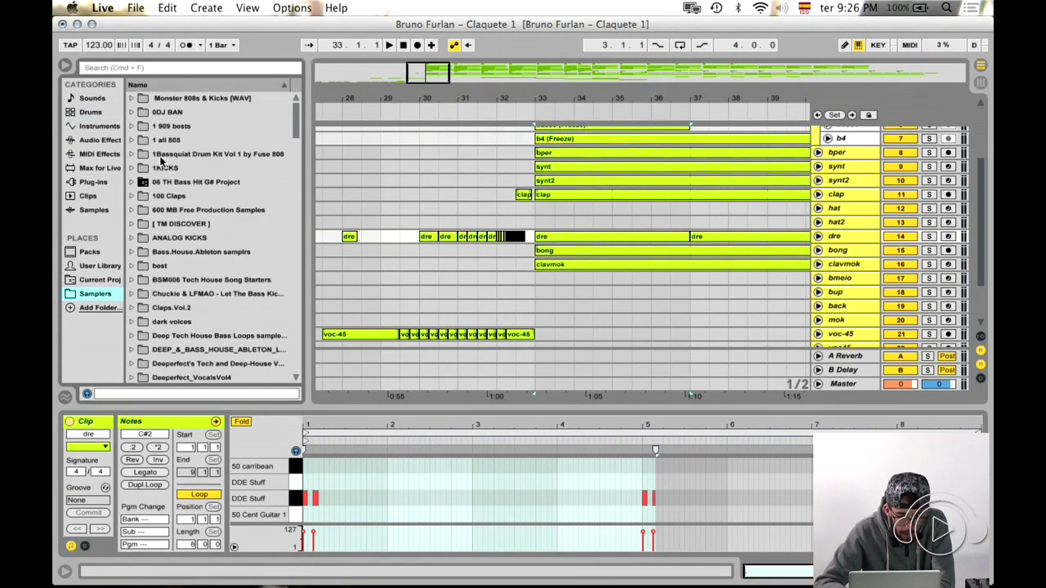
{"action": "scroll", "coordinate": [175, 142], "scroll_direction": "down", "scroll_amount": 2}
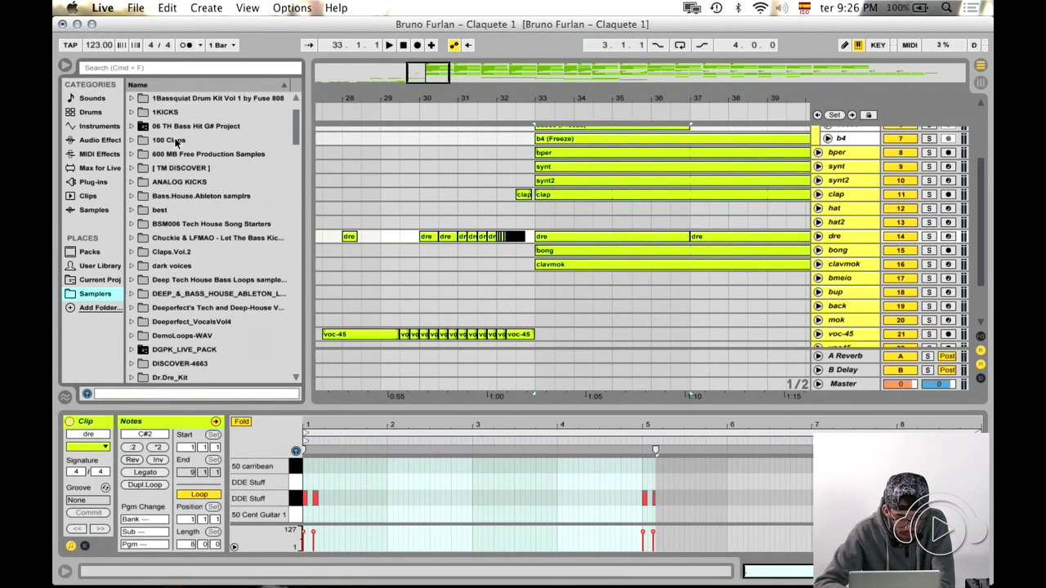
{"action": "scroll", "coordinate": [171, 209], "scroll_direction": "down", "scroll_amount": 6}
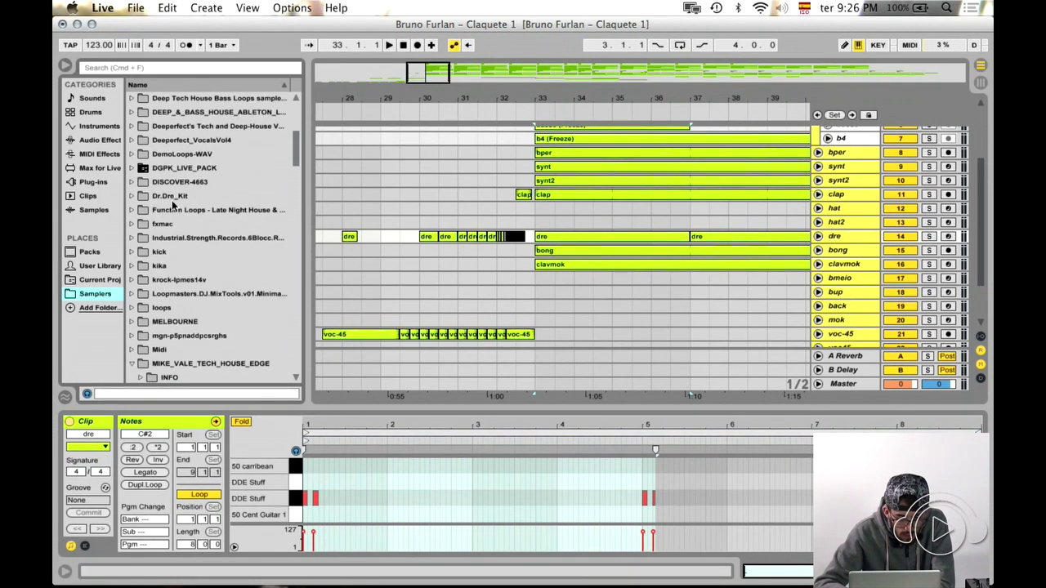
- Unfold Dr.Dre_Kit and its Dr.Dre Kit subfolder, and preview the first samples down to 50 carribean.wav
{"action": "left_click", "coordinate": [172, 200]}
{"action": "key", "text": "Down"}
{"action": "key", "text": "Down"}
{"action": "key", "text": "Down"}
{"action": "key", "text": "Right"}
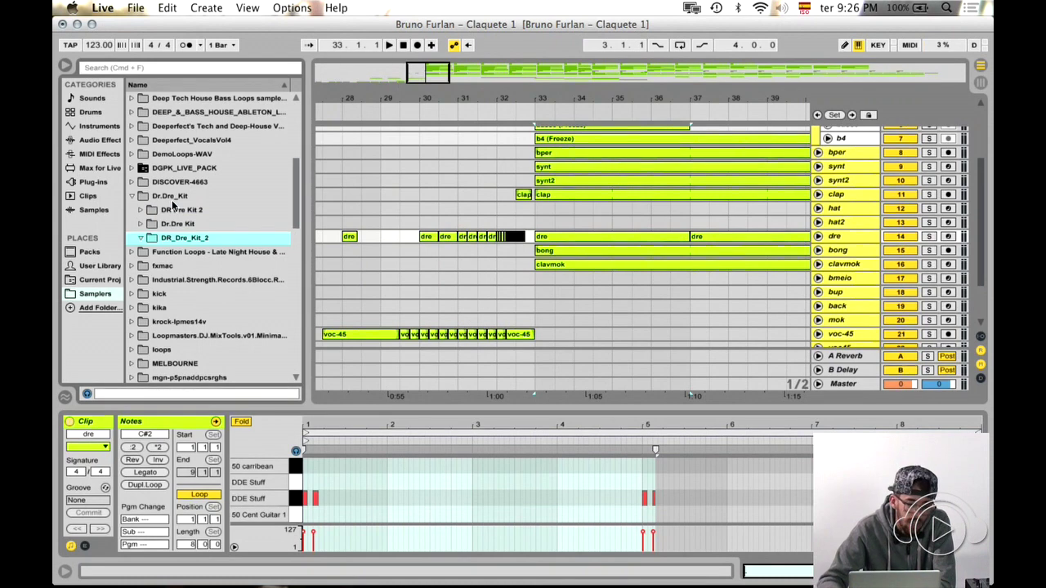
{"action": "key", "text": "Up"}
{"action": "key", "text": "Right"}
{"action": "key", "text": "Down"}
{"action": "key", "text": "Down"}
{"action": "key", "text": "Down"}
{"action": "key", "text": "Down"}
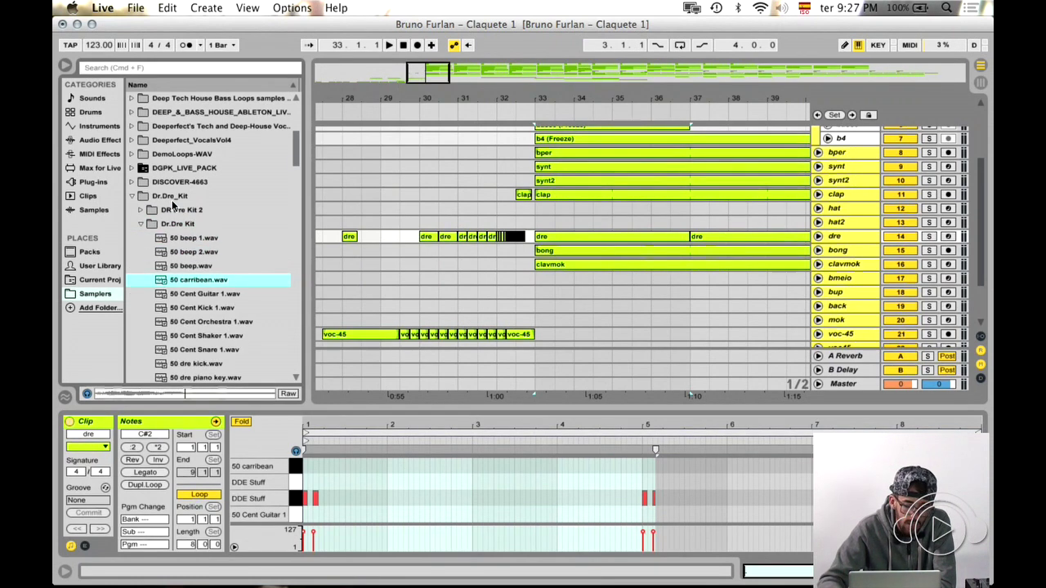
- Preview the samples further down the Dr.Dre Kit folder, including DDE Synth 2.wav and DDE Stuff.wav
{"action": "scroll", "coordinate": [171, 200], "scroll_direction": "down", "scroll_amount": 8}
{"action": "left_click", "coordinate": [195, 252]}
{"action": "key", "text": "Down"}
{"action": "key", "text": "Down"}
{"action": "key", "text": "Down"}
{"action": "key", "text": "Down"}
{"action": "key", "text": "Down"}
{"action": "key", "text": "Down"}
{"action": "key", "text": "Down"}
{"action": "key", "text": "Down"}
{"action": "key", "text": "Down"}
{"action": "key", "text": "Down"}
{"action": "key", "text": "Down"}
{"action": "key", "text": "Down"}
{"action": "key", "text": "Down"}
{"action": "key", "text": "Down"}
{"action": "key", "text": "Down"}
{"action": "key", "text": "Down"}
{"action": "key", "text": "Down"}
{"action": "key", "text": "Down"}
{"action": "key", "text": "Down"}
{"action": "key", "text": "Down"}
{"action": "key", "text": "Down"}
{"action": "key", "text": "Down"}
{"action": "key", "text": "Down"}
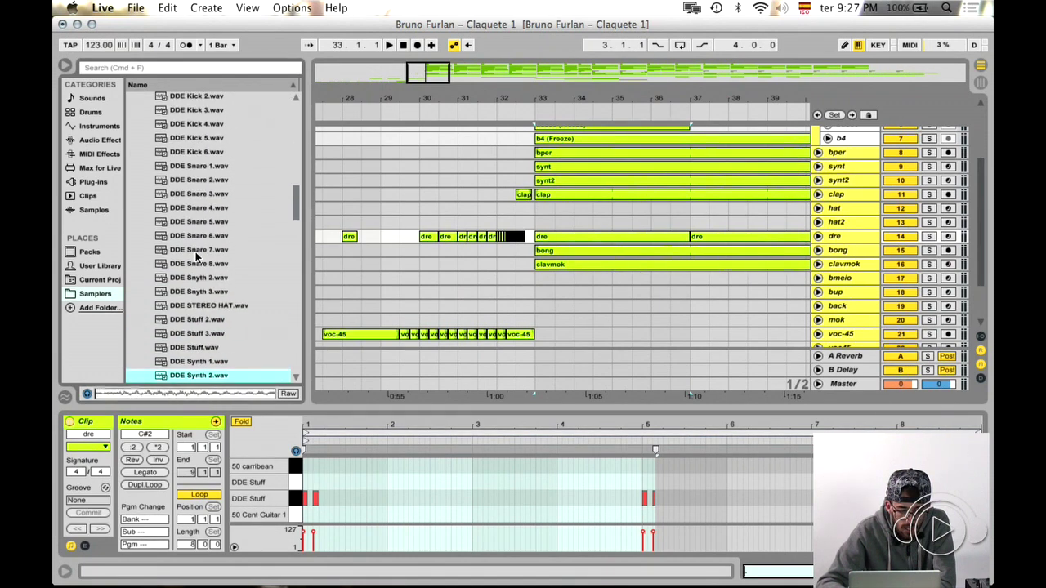
{"action": "key", "text": "Up"}
{"action": "key", "text": "Up"}
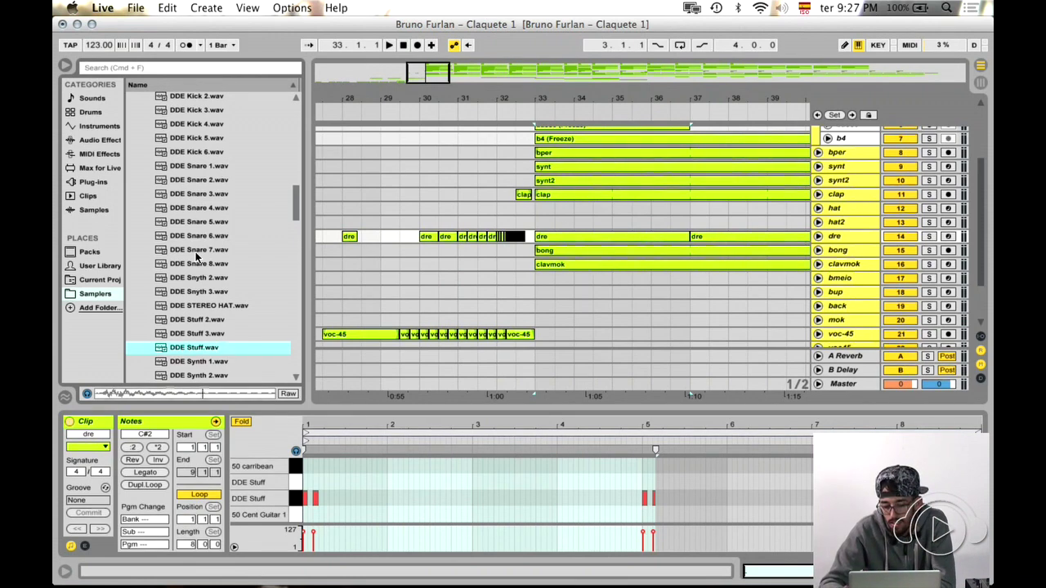
- Play the arrangement from bar 33 and compare how the sections starting at bars 41 and 49 build up
{"action": "left_click", "coordinate": [537, 245]}
{"action": "key", "text": "space"}
{"action": "scroll", "coordinate": [618, 251], "scroll_direction": "up", "scroll_amount": 5}
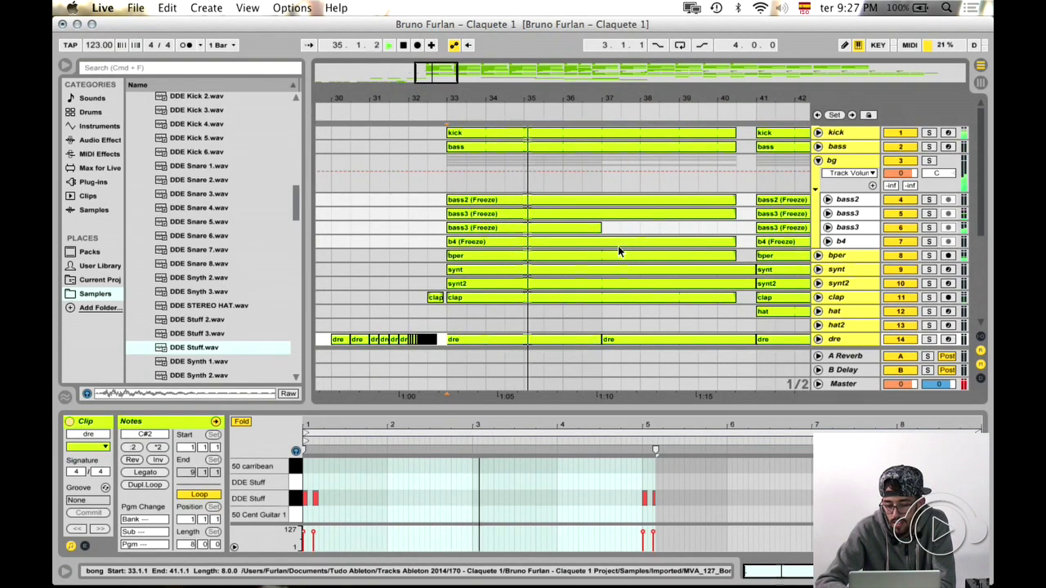
{"action": "left_click", "coordinate": [663, 231]}
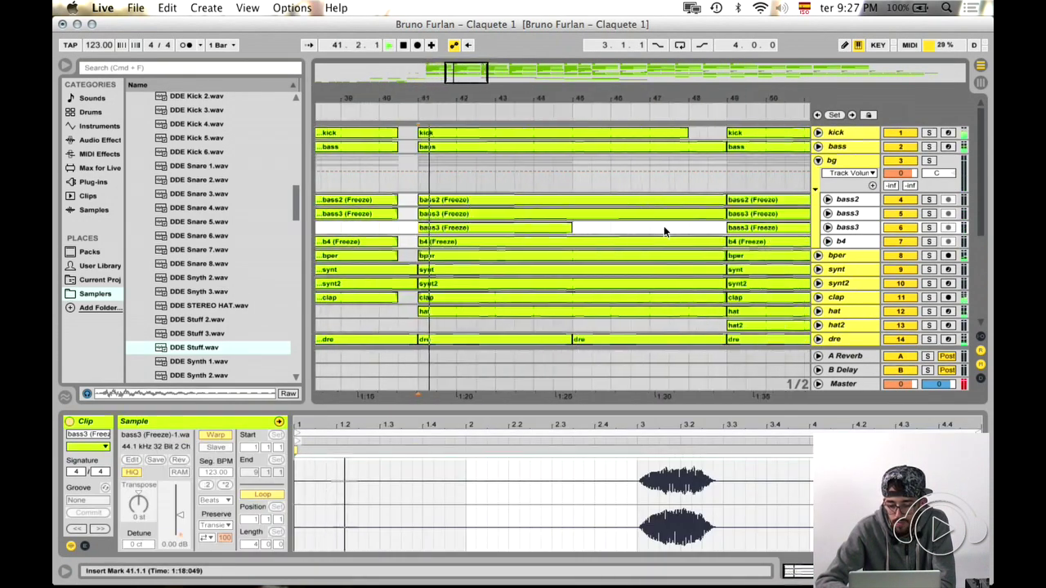
{"action": "left_click", "coordinate": [664, 227]}
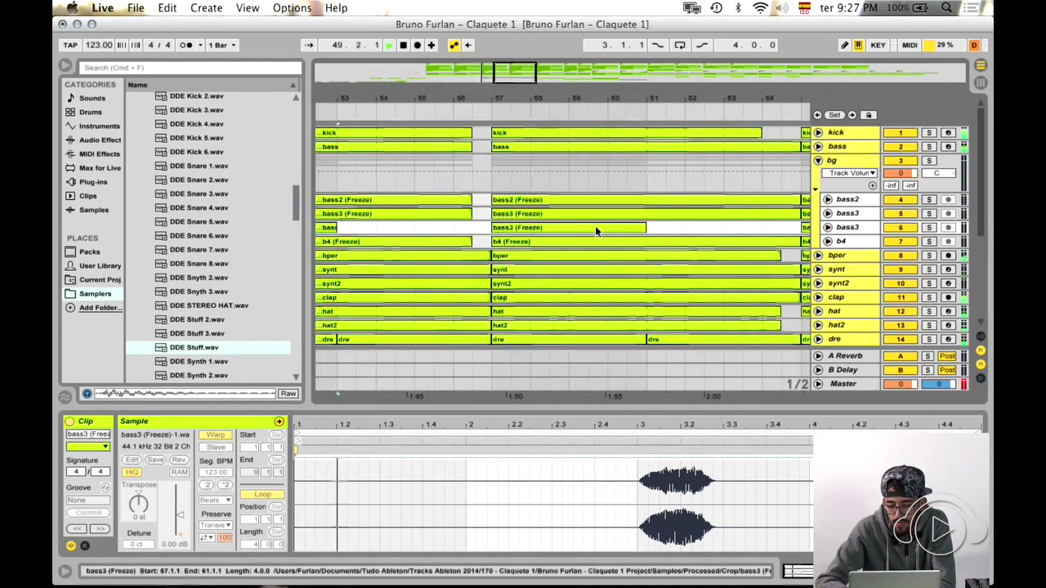
- Audition the mok track solo from bar 49 while examining its Smook rack and automated Auto Pan, and clear the solo
{"action": "scroll", "coordinate": [463, 243], "scroll_direction": "down", "scroll_amount": 5}
{"action": "left_click", "coordinate": [411, 270]}
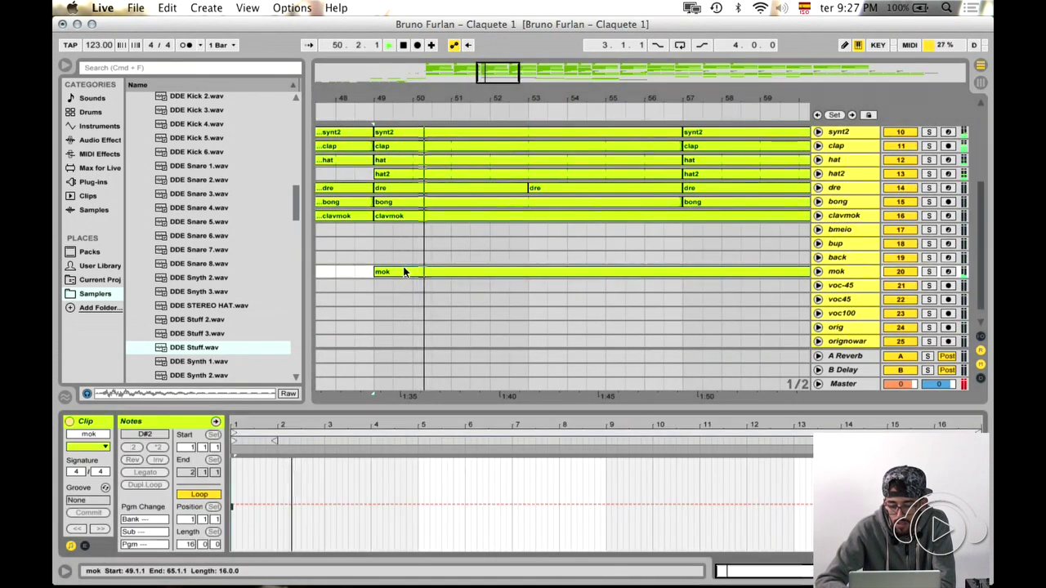
{"action": "left_click", "coordinate": [835, 273]}
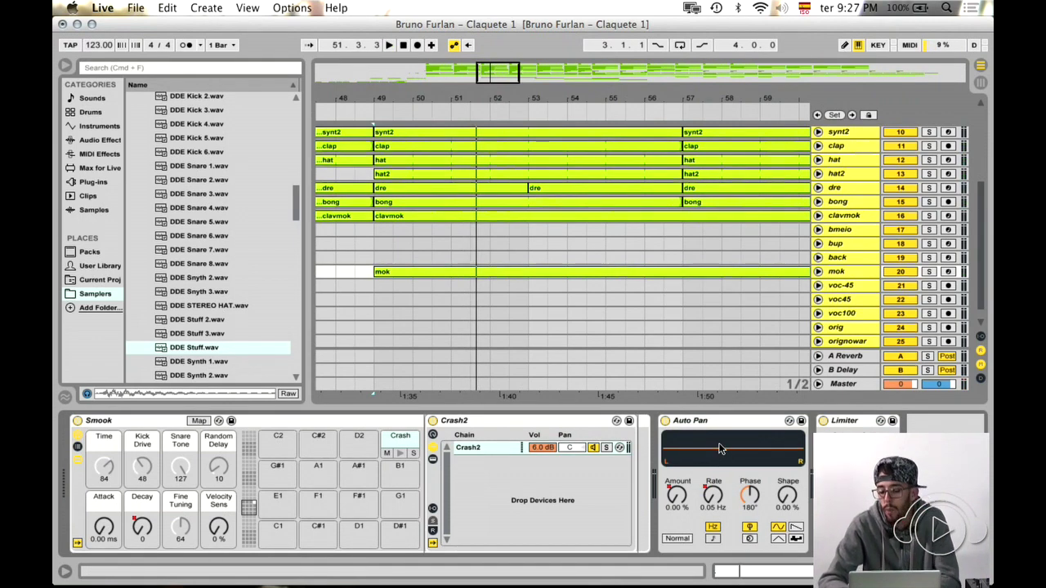
{"action": "left_click", "coordinate": [928, 271]}
{"action": "key", "text": "space"}
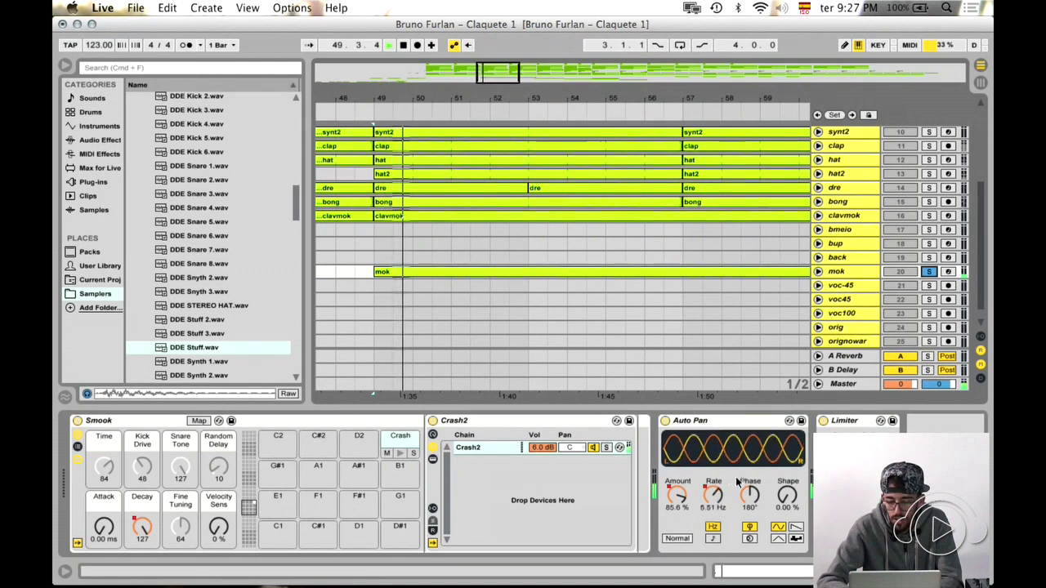
{"action": "left_click_drag", "start_coordinate": [735, 445], "coordinate": [677, 419]}
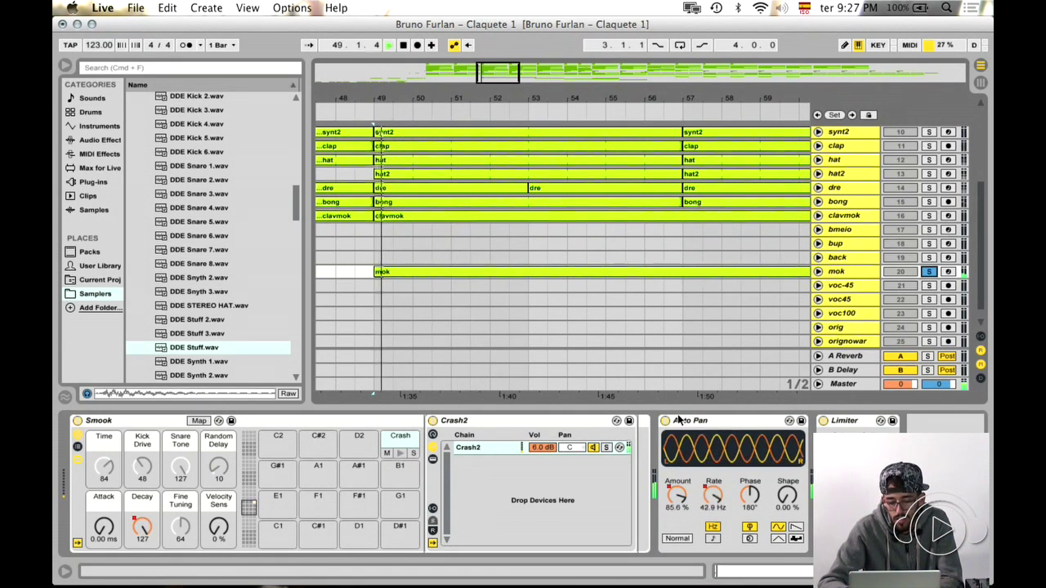
{"action": "left_click", "coordinate": [930, 272]}
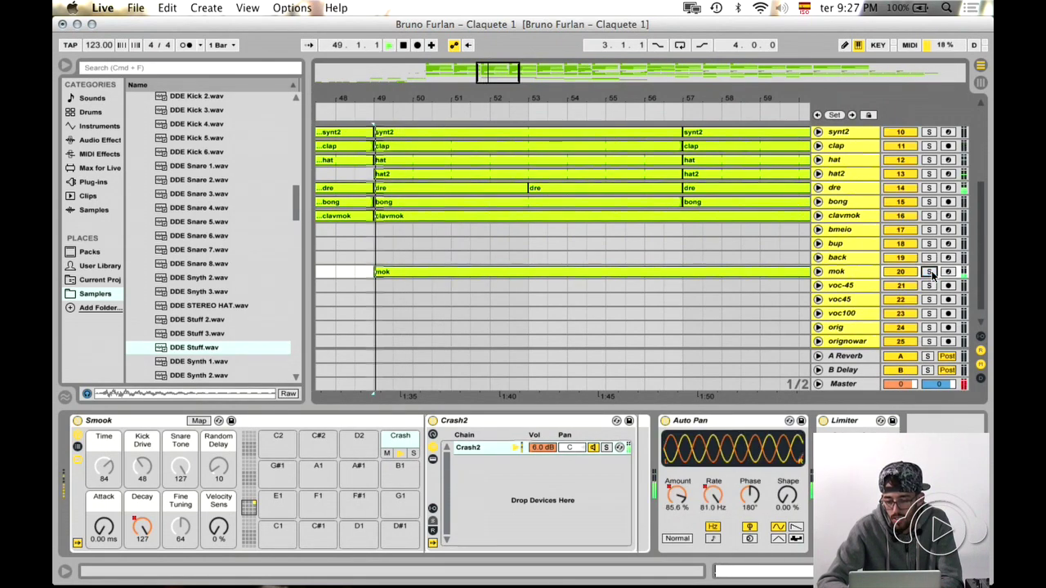
- Hide the browser, look over a wider stretch of the arrangement and fold the bg group
{"action": "left_click_drag", "start_coordinate": [508, 72], "coordinate": [508, 72]}
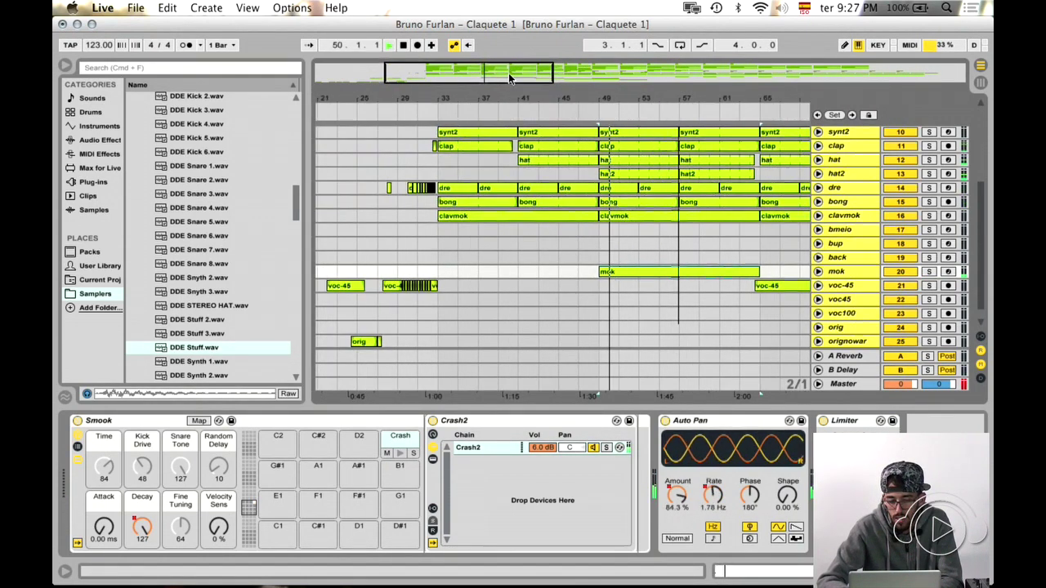
{"action": "key", "text": "super+alt+b"}
{"action": "scroll", "coordinate": [435, 229], "scroll_direction": "up", "scroll_amount": 3}
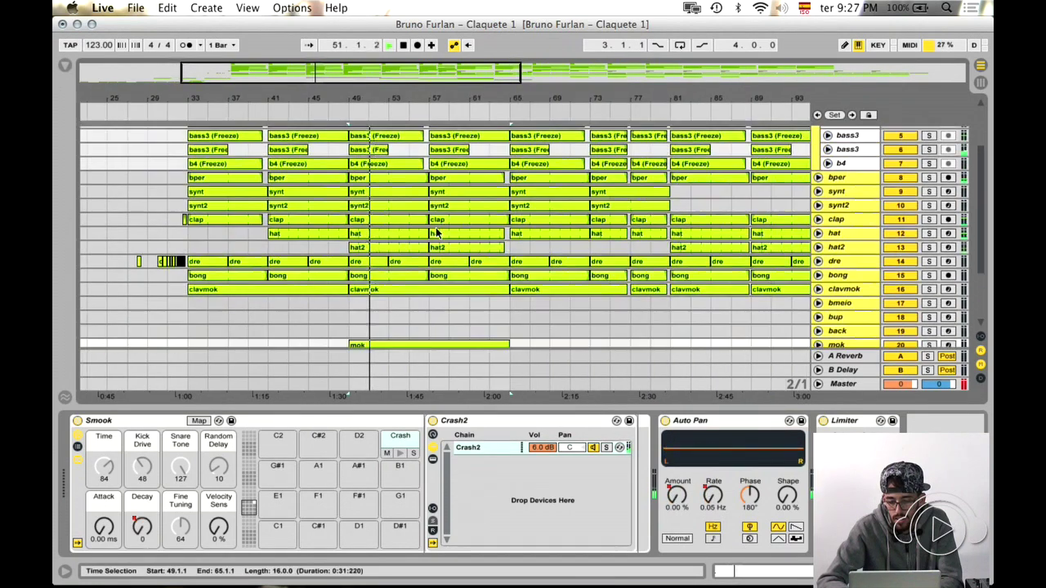
{"action": "scroll", "coordinate": [515, 303], "scroll_direction": "up", "scroll_amount": 3}
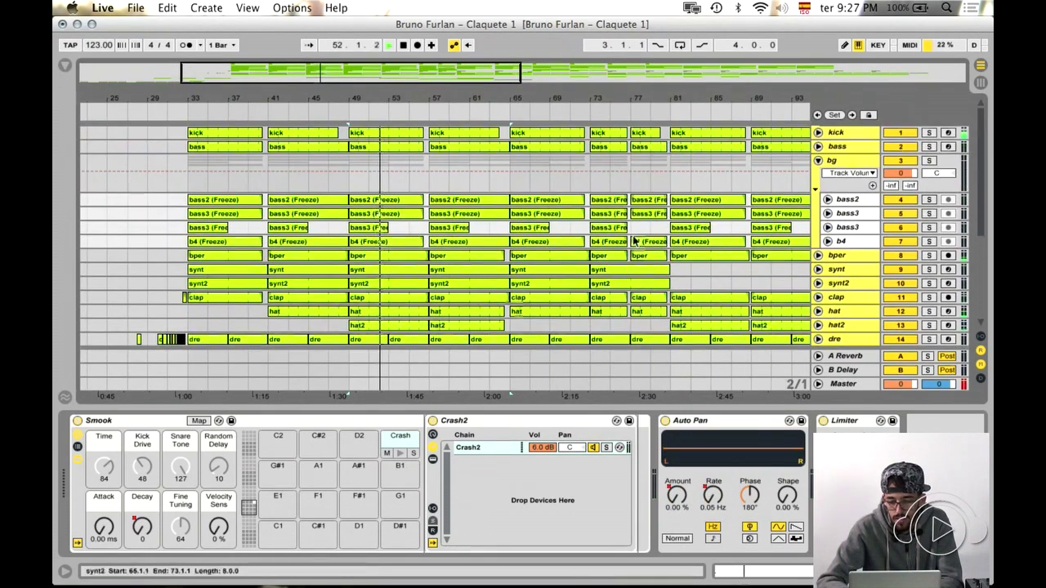
{"action": "left_click", "coordinate": [818, 160]}
- Place the playback position at bar 65 and examine the track layout from there to past bar 129
{"action": "scroll", "coordinate": [500, 273], "scroll_direction": "down", "scroll_amount": 1}
{"action": "left_click", "coordinate": [515, 285]}
{"action": "key", "text": "space"}
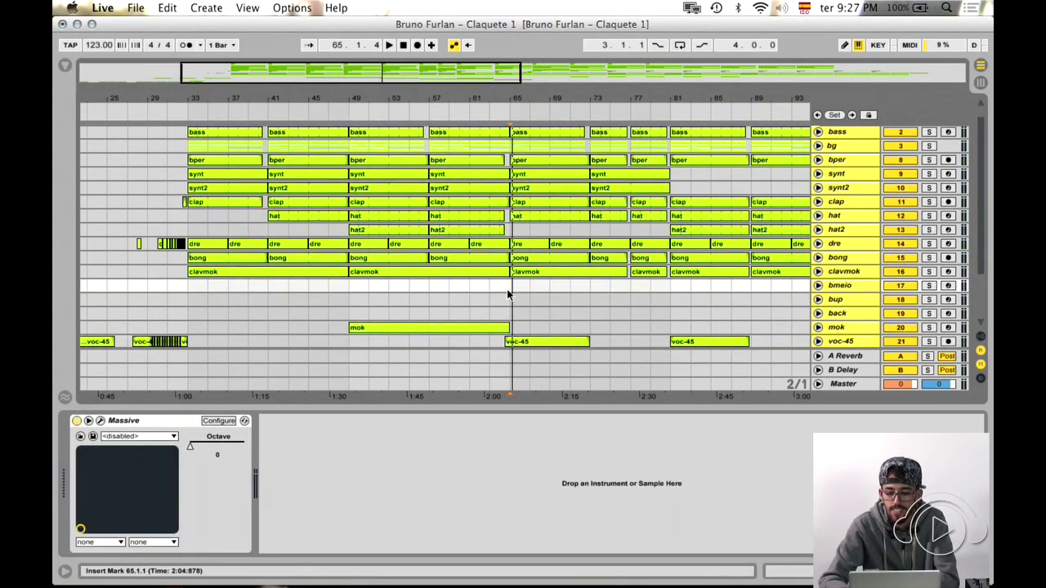
{"action": "scroll", "coordinate": [506, 294], "scroll_direction": "down", "scroll_amount": 5}
{"action": "scroll", "coordinate": [507, 295], "scroll_direction": "right", "scroll_amount": 10}
{"action": "scroll", "coordinate": [507, 295], "scroll_direction": "up", "scroll_amount": 5}
{"action": "scroll", "coordinate": [507, 294], "scroll_direction": "left", "scroll_amount": 4}
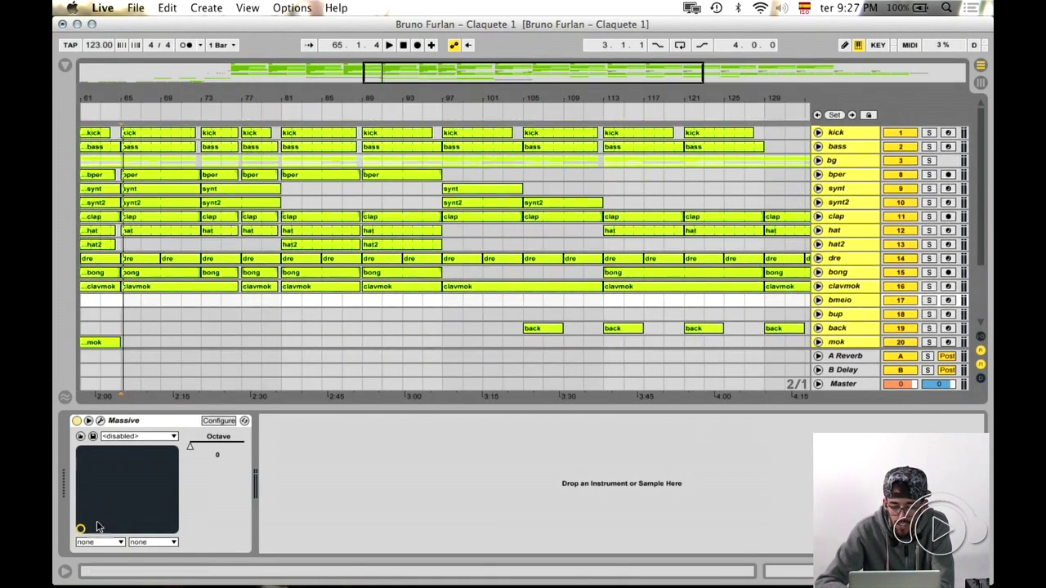
- Switch to Finder, look through the Tracks Ableton 2014 folder and open project folder 244
{"action": "left_click", "coordinate": [263, 554]}
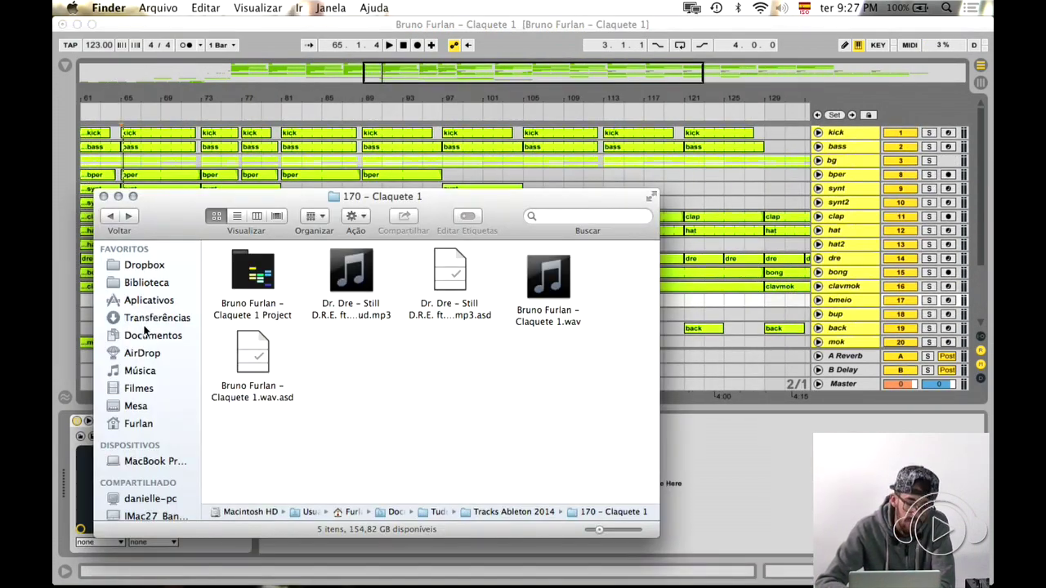
{"action": "left_click", "coordinate": [108, 216]}
{"action": "scroll", "coordinate": [372, 313], "scroll_direction": "down", "scroll_amount": 15}
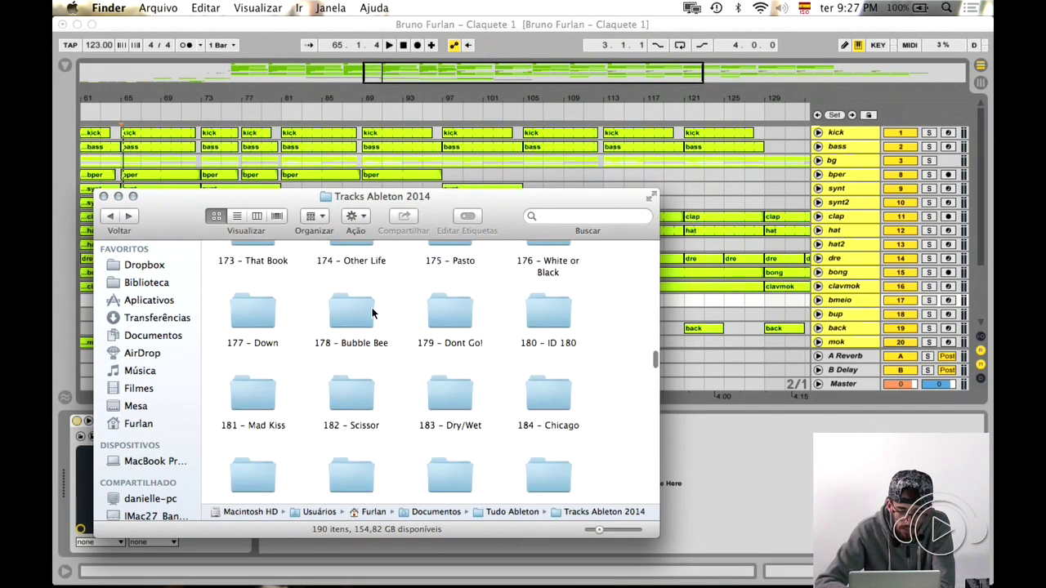
{"action": "scroll", "coordinate": [372, 313], "scroll_direction": "down", "scroll_amount": 15}
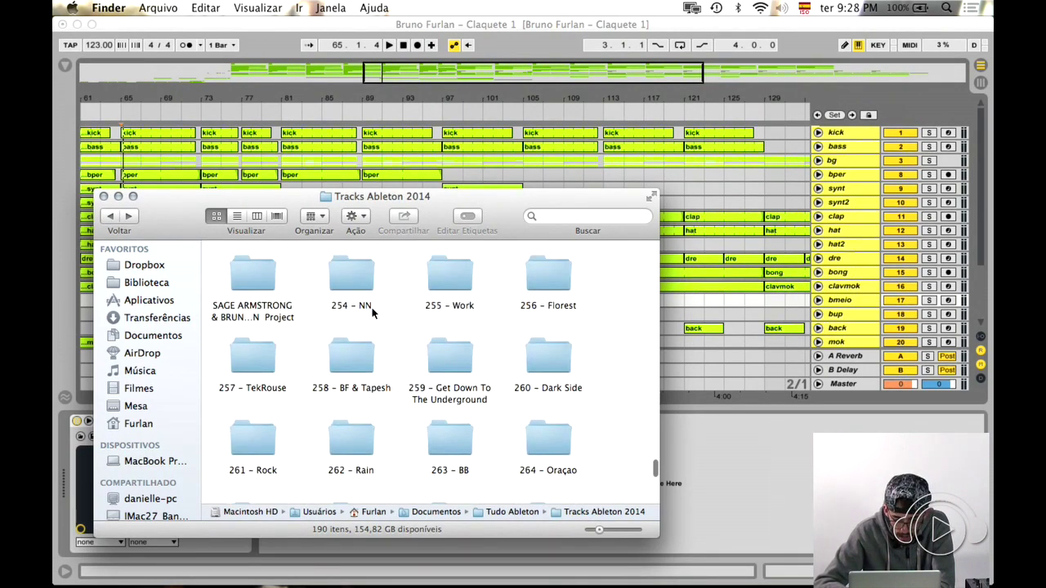
{"action": "scroll", "coordinate": [393, 306], "scroll_direction": "up", "scroll_amount": 10}
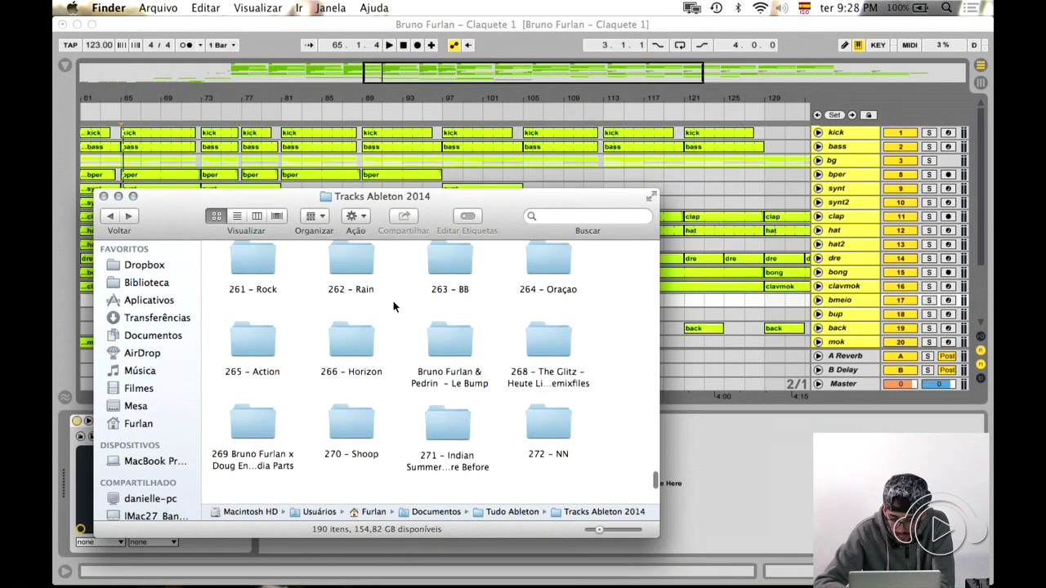
{"action": "scroll", "coordinate": [442, 369], "scroll_direction": "up", "scroll_amount": 3}
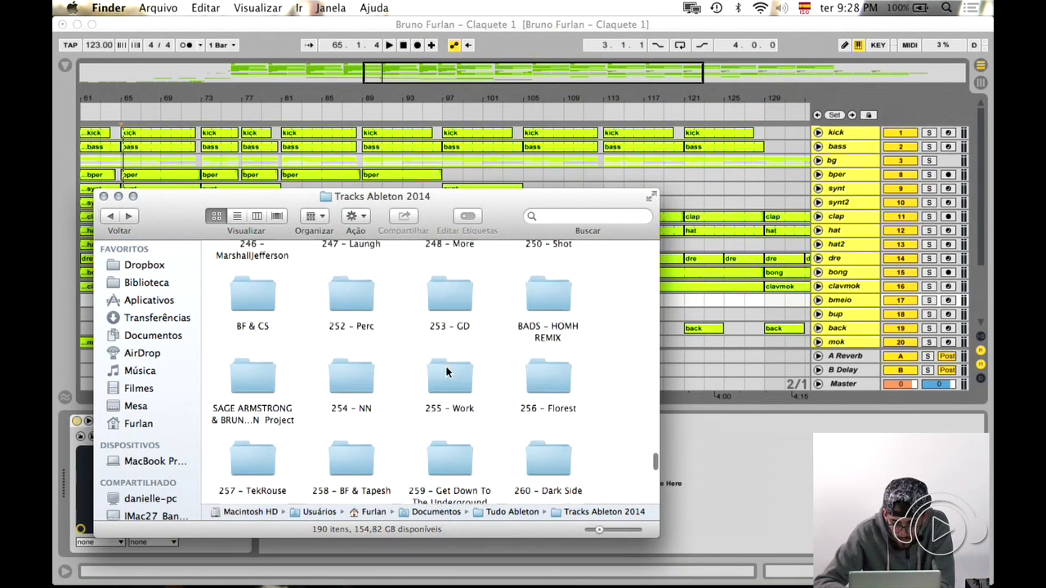
{"action": "scroll", "coordinate": [446, 372], "scroll_direction": "down", "scroll_amount": 6}
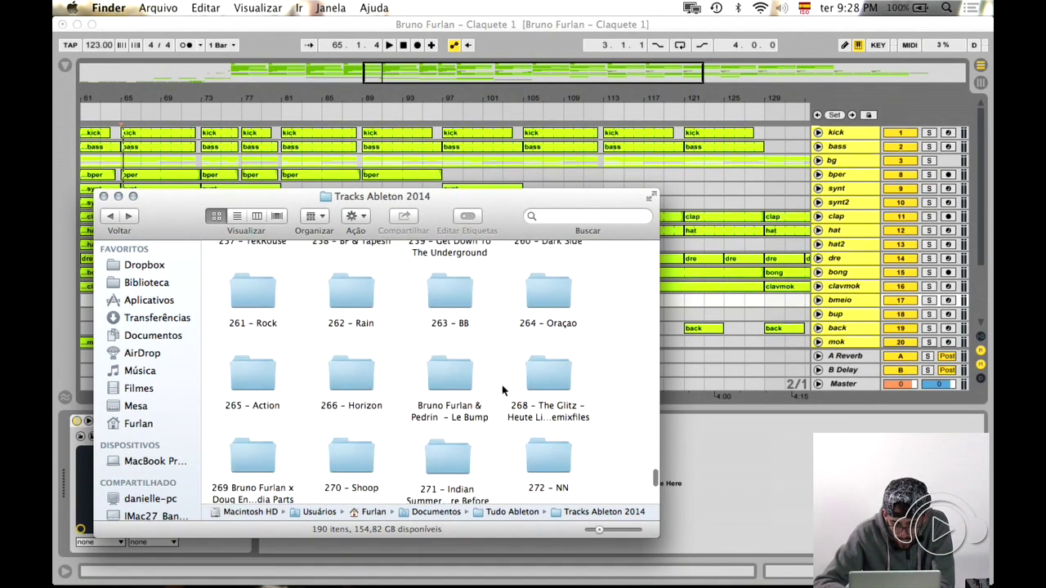
{"action": "scroll", "coordinate": [507, 390], "scroll_direction": "down", "scroll_amount": 2}
{"action": "scroll", "coordinate": [436, 392], "scroll_direction": "up", "scroll_amount": 5}
{"action": "scroll", "coordinate": [396, 372], "scroll_direction": "up", "scroll_amount": 5}
{"action": "scroll", "coordinate": [396, 372], "scroll_direction": "up", "scroll_amount": 1}
{"action": "double_click", "coordinate": [449, 277]}
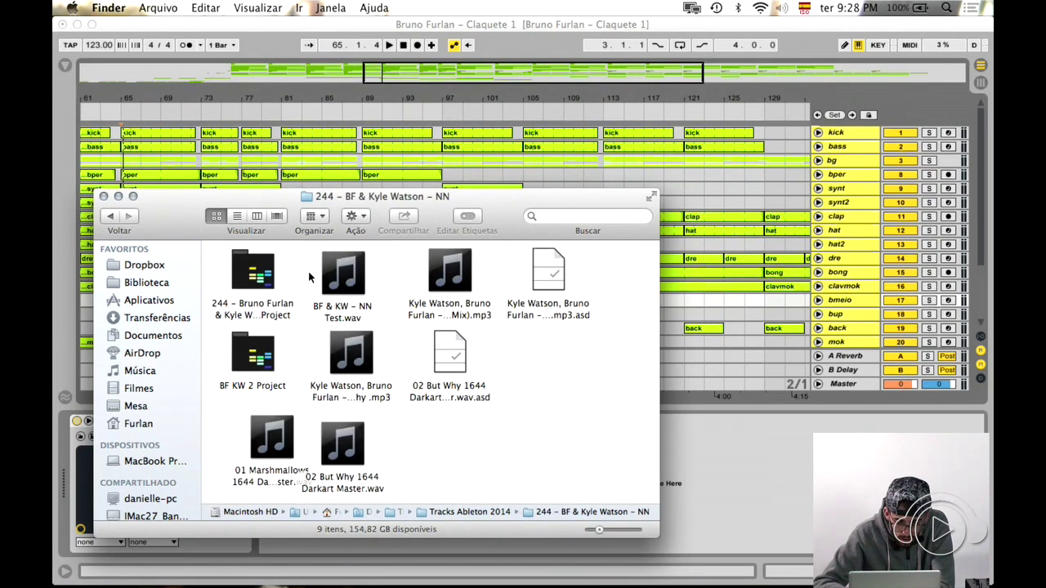
- Open the Live Set in the 244 NN Project folder, discarding the changes to Claquete 1
{"action": "double_click", "coordinate": [258, 276]}
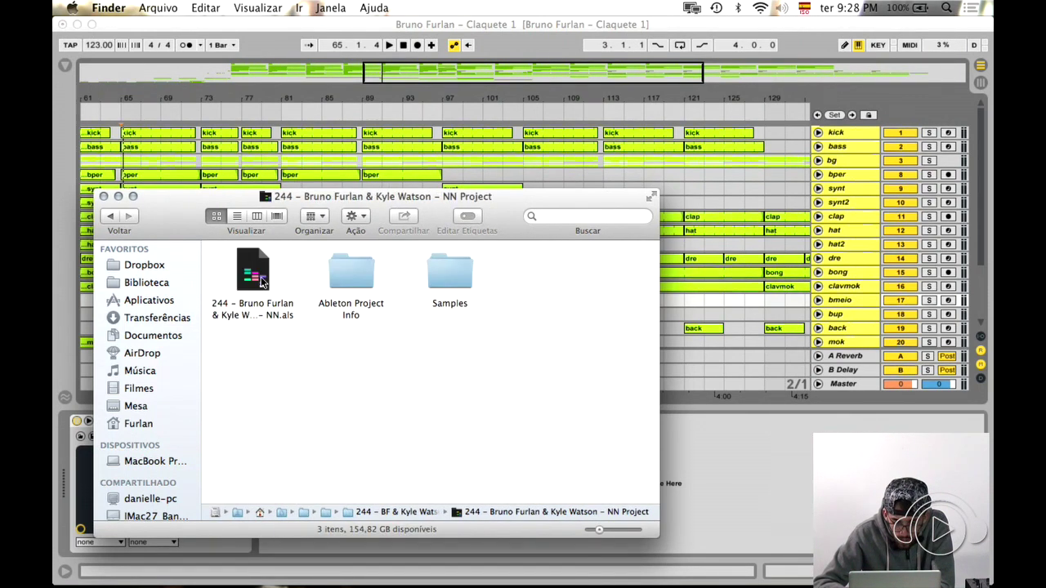
{"action": "left_click", "coordinate": [261, 272]}
{"action": "double_click", "coordinate": [261, 272]}
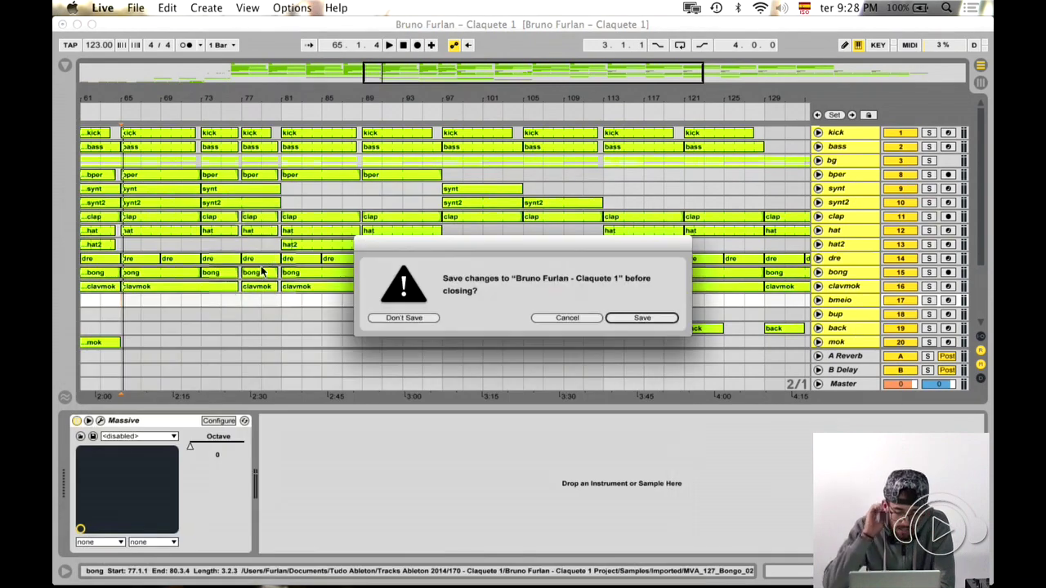
{"action": "left_click", "coordinate": [396, 318]}
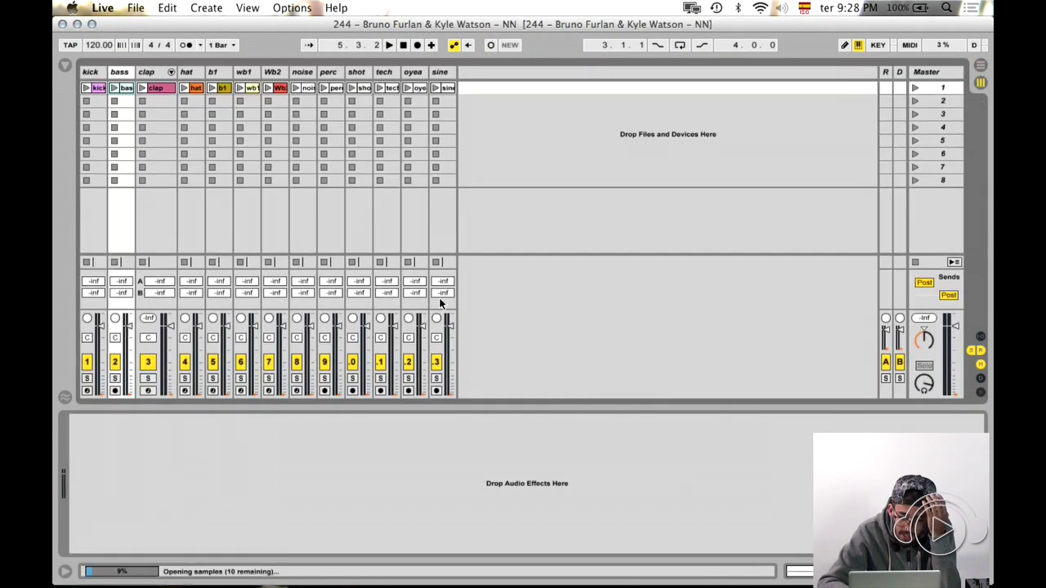
- Play back the first-scene Session clips of the 244 set and listen to them together
{"action": "key", "text": "space"}
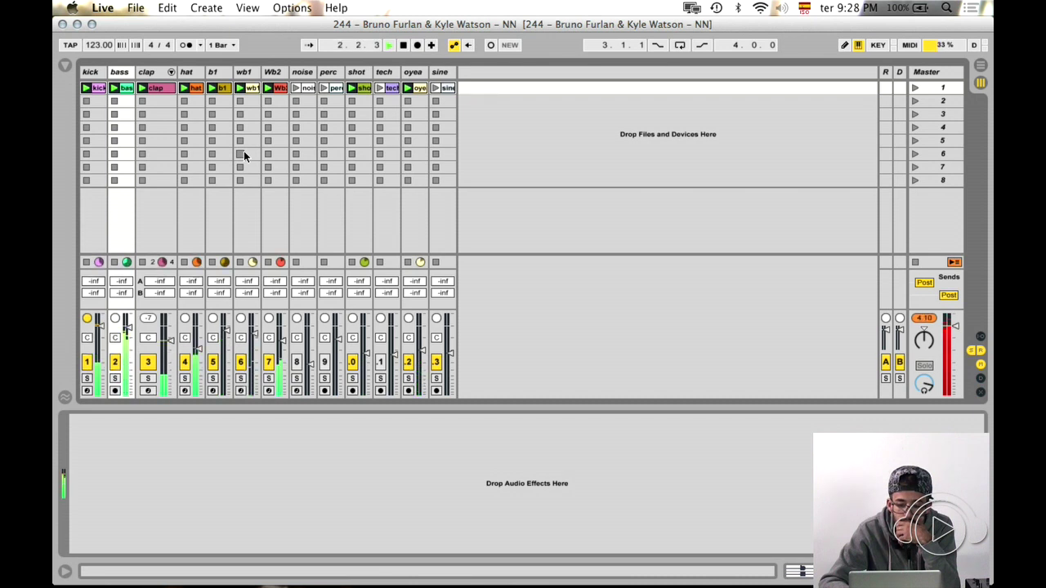
{"action": "key", "text": "space"}
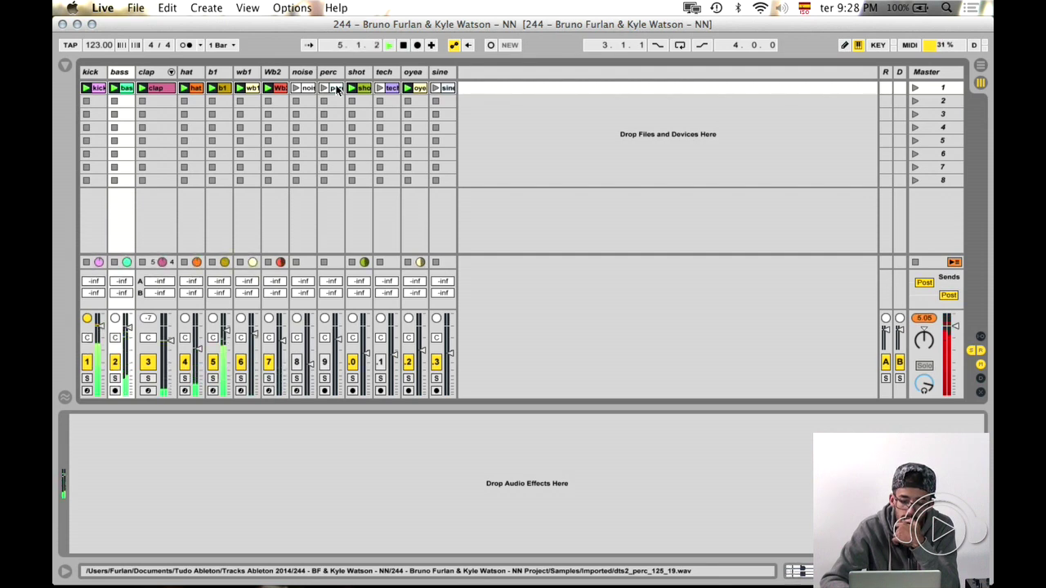
- Launch the first-scene noise clip and listen to the noise layer with the other clips
{"action": "left_click", "coordinate": [301, 89]}
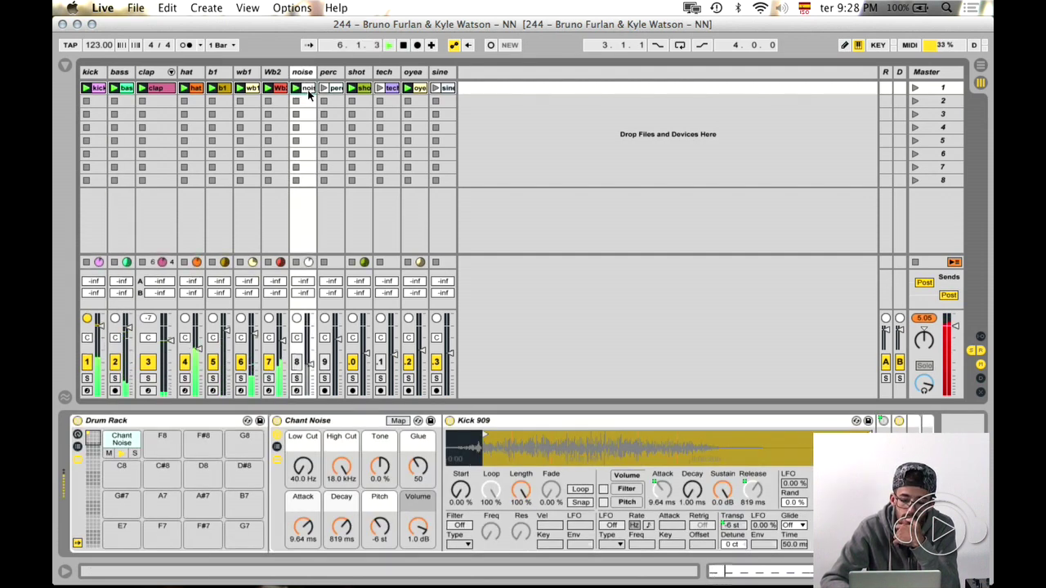
{"action": "left_click", "coordinate": [300, 362]}
{"action": "key", "text": "space"}
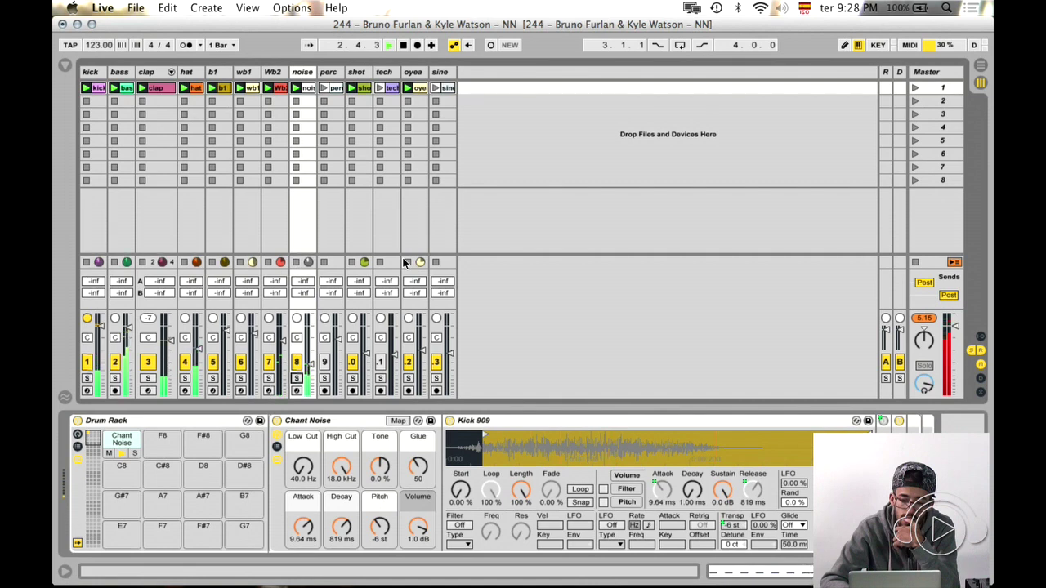
- Examine the sine sample, launch its first-scene clip and listen to the sine track on its own and with the rest
{"action": "left_click", "coordinate": [449, 88]}
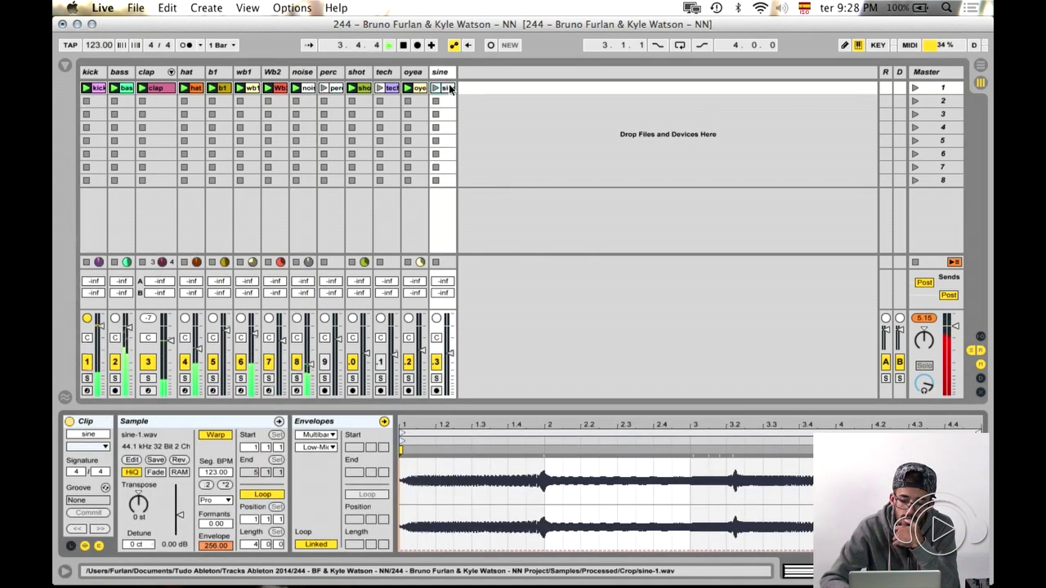
{"action": "left_click", "coordinate": [435, 88]}
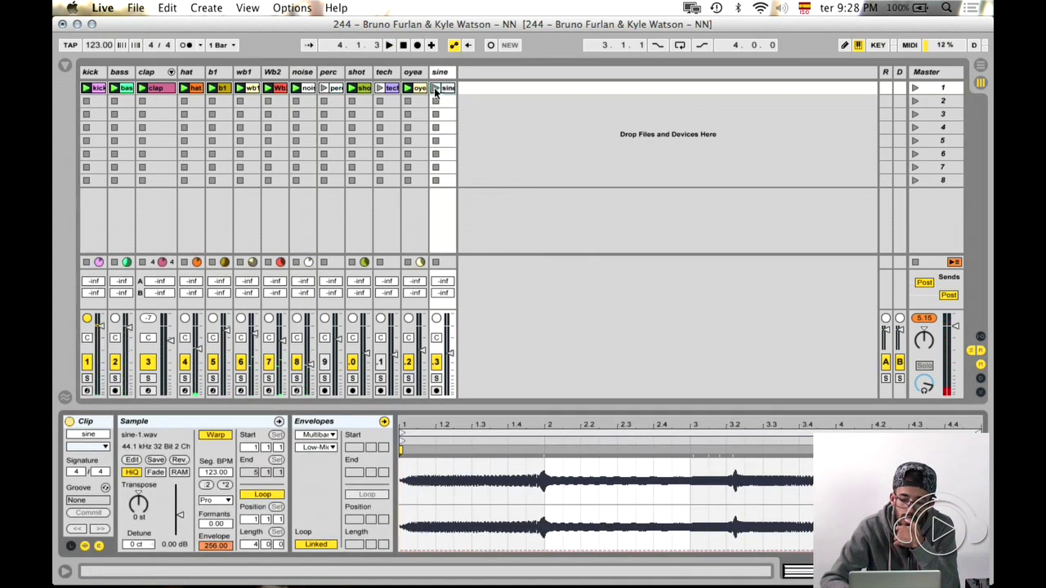
{"action": "left_click", "coordinate": [436, 379]}
{"action": "left_click", "coordinate": [435, 380]}
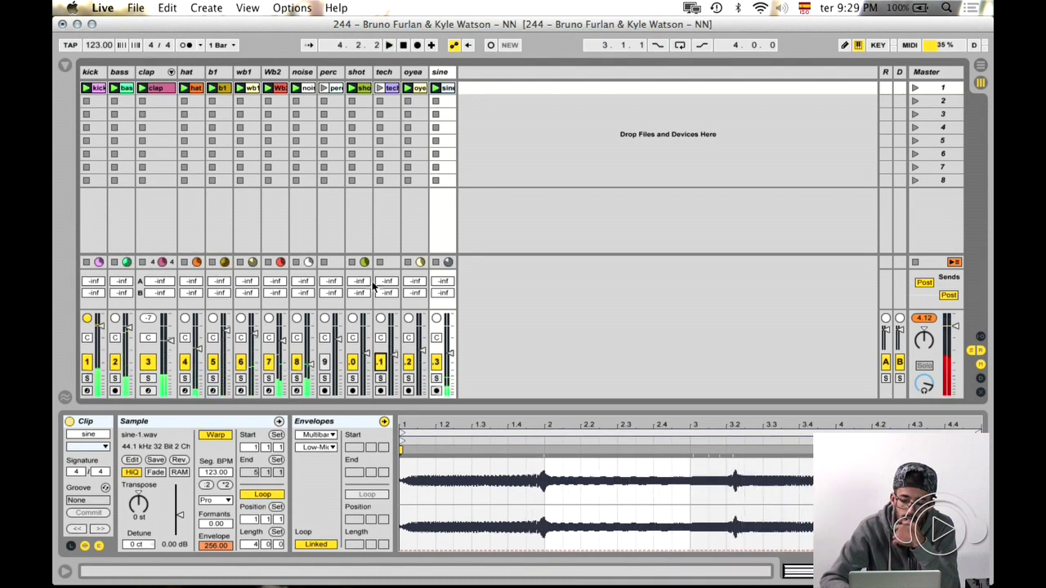
- Launch the first-scene tech clip and compare the tech track soloed and in the full mix
{"action": "left_click", "coordinate": [382, 88]}
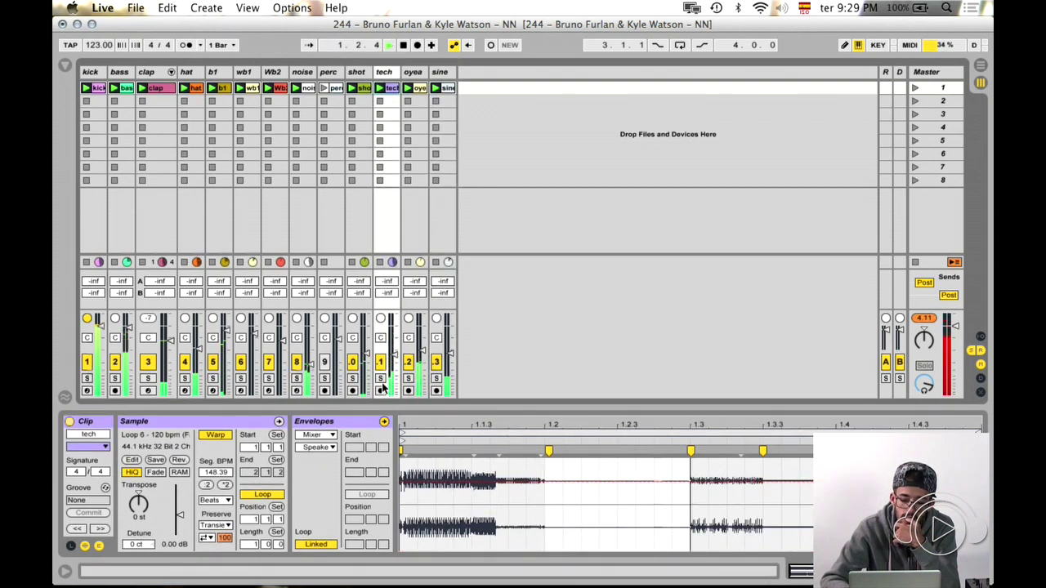
{"action": "left_click", "coordinate": [380, 380]}
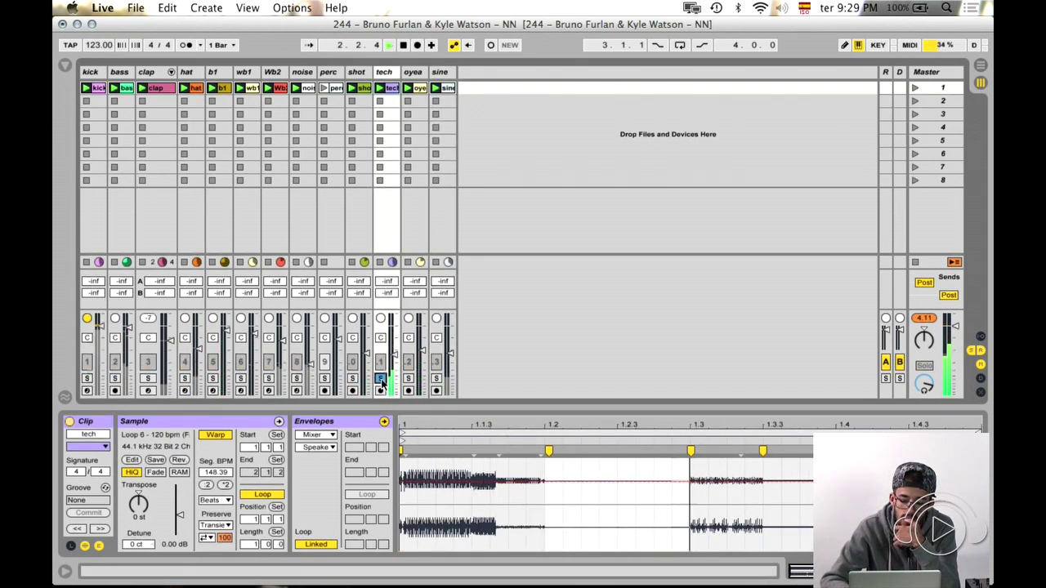
{"action": "left_click", "coordinate": [381, 379]}
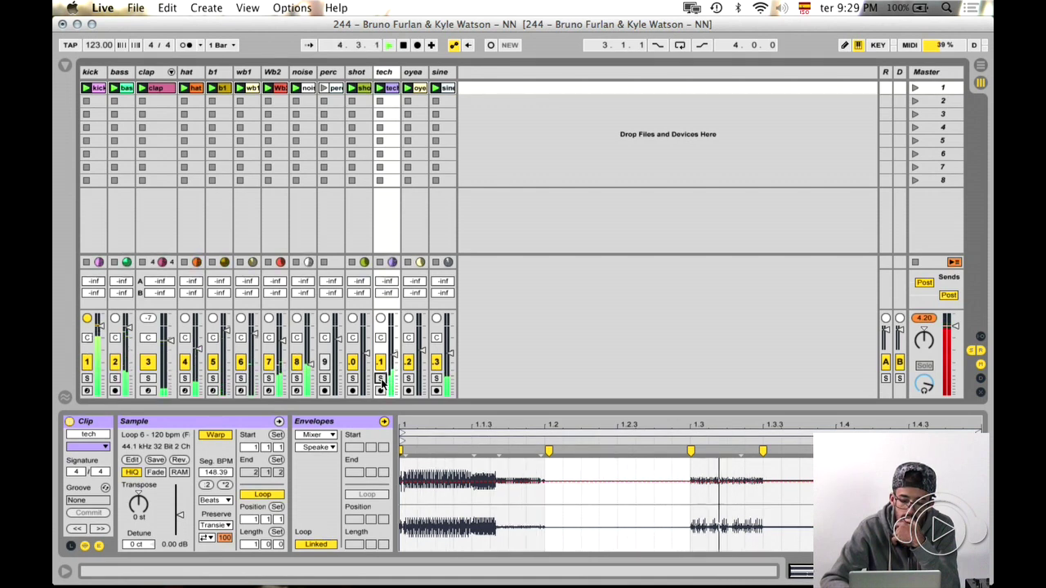
- Switch to Finder, look through the Tracks Ableton 2014 folder and open the folder 186 - Red Alert
{"action": "mouse_move", "coordinate": [309, 576]}
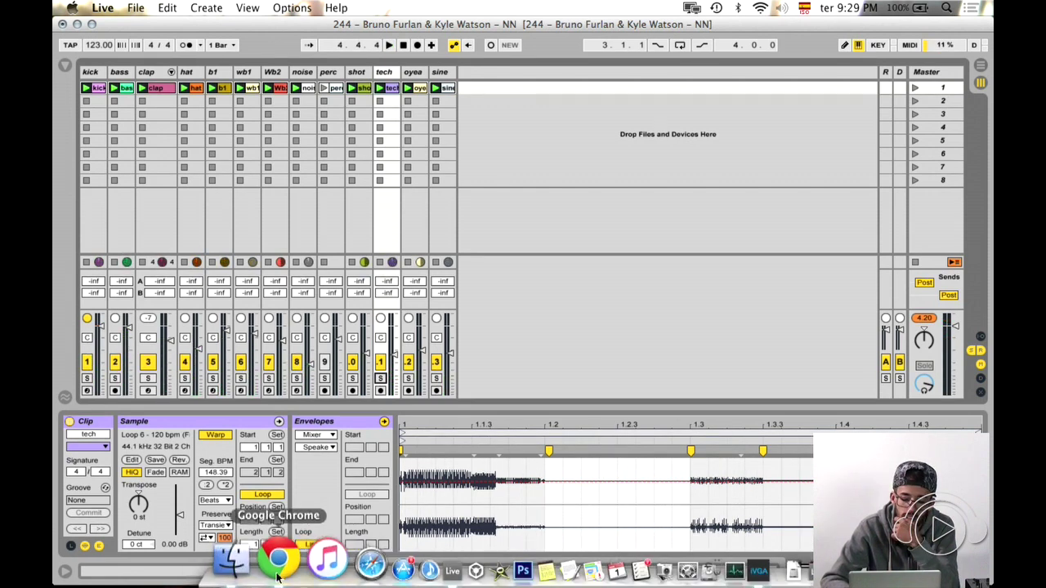
{"action": "left_click", "coordinate": [259, 574]}
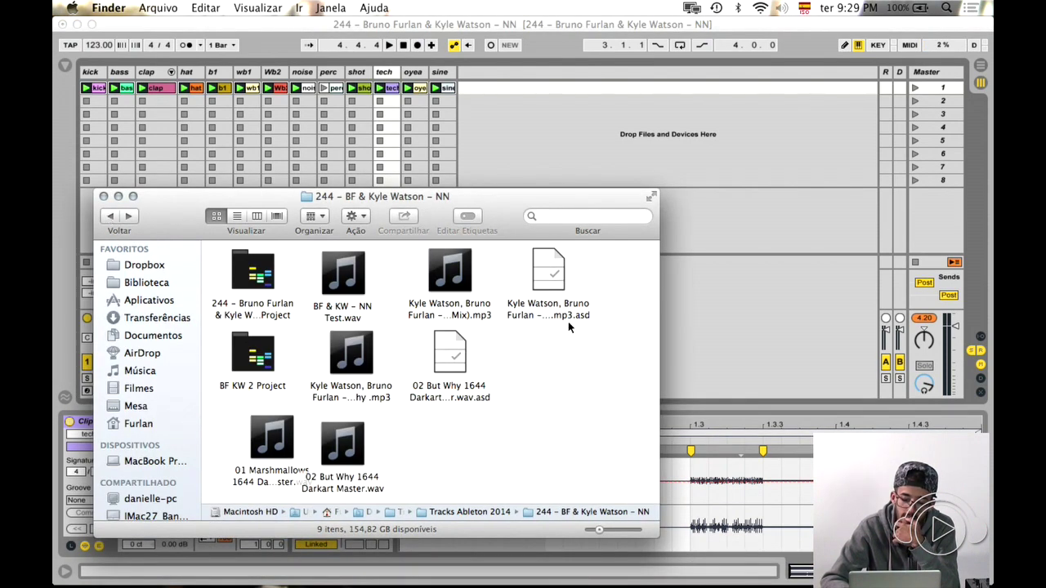
{"action": "left_click", "coordinate": [109, 217]}
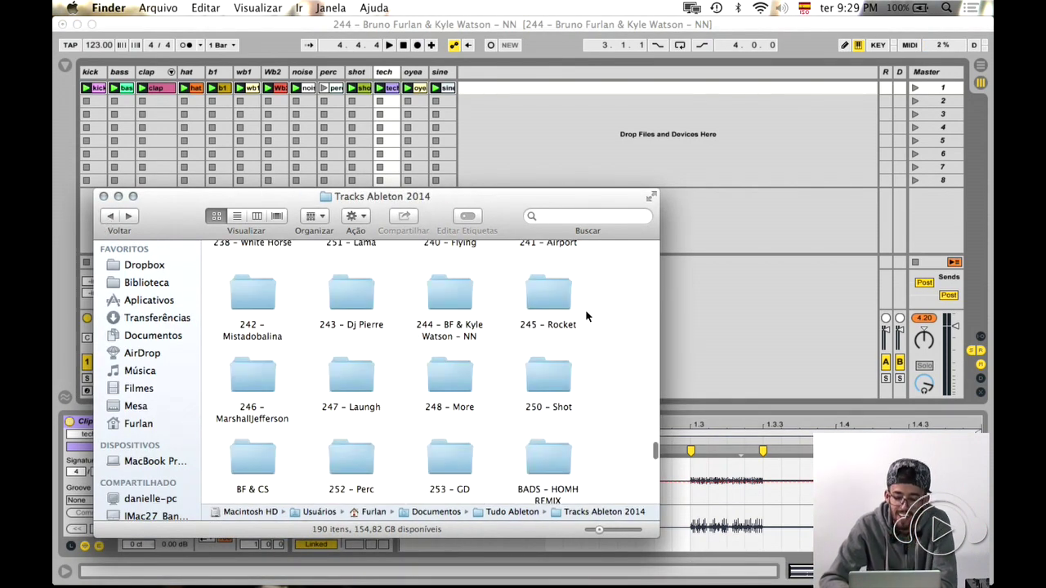
{"action": "scroll", "coordinate": [608, 317], "scroll_direction": "down", "scroll_amount": 10}
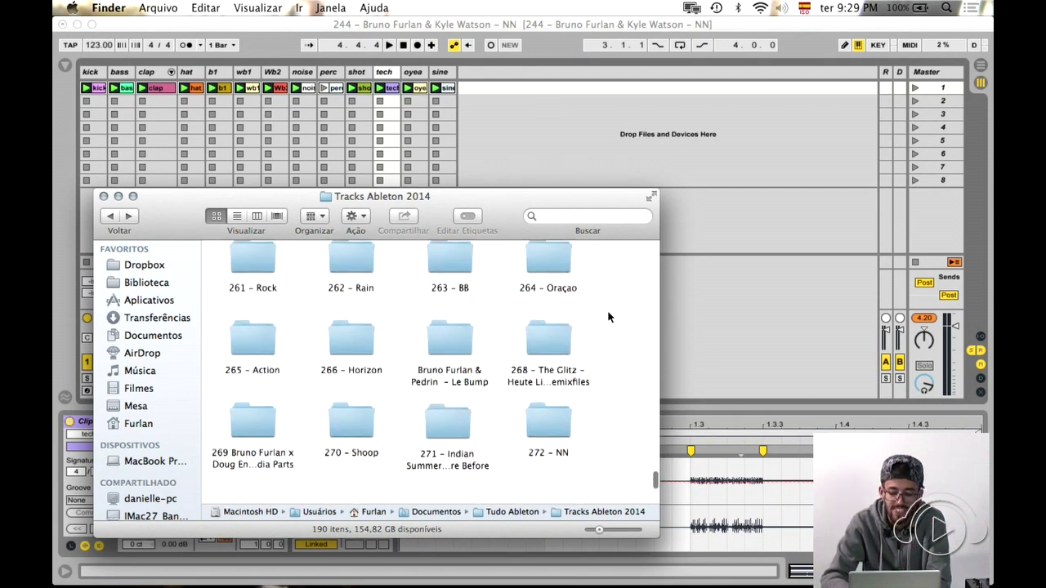
{"action": "scroll", "coordinate": [607, 317], "scroll_direction": "up", "scroll_amount": 10}
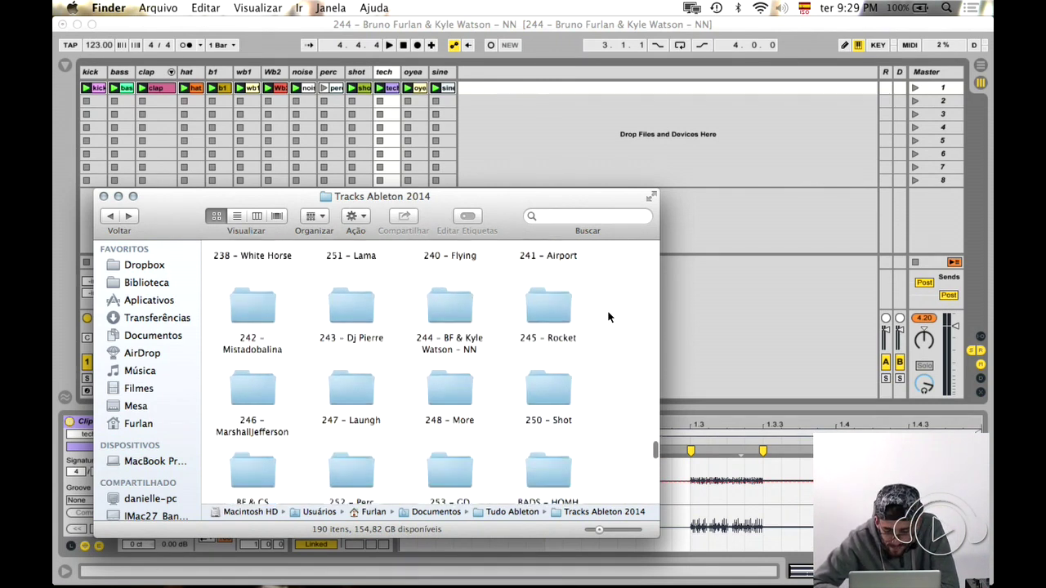
{"action": "scroll", "coordinate": [608, 317], "scroll_direction": "up", "scroll_amount": 10}
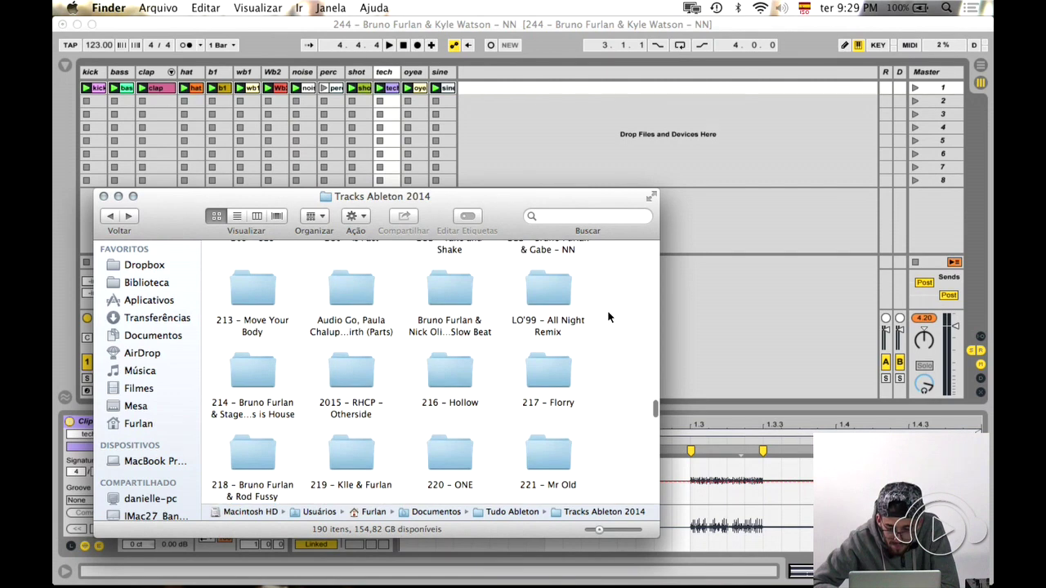
{"action": "scroll", "coordinate": [608, 317], "scroll_direction": "up", "scroll_amount": 8}
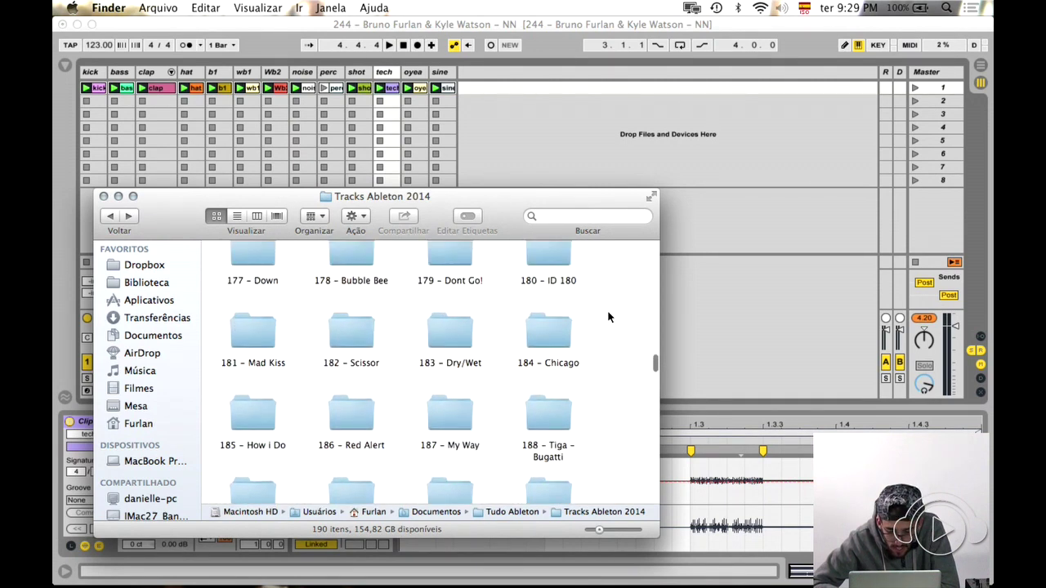
{"action": "double_click", "coordinate": [332, 424]}
- Check the Red Alert project folder's modification date in a quick preview
{"action": "left_click", "coordinate": [256, 274]}
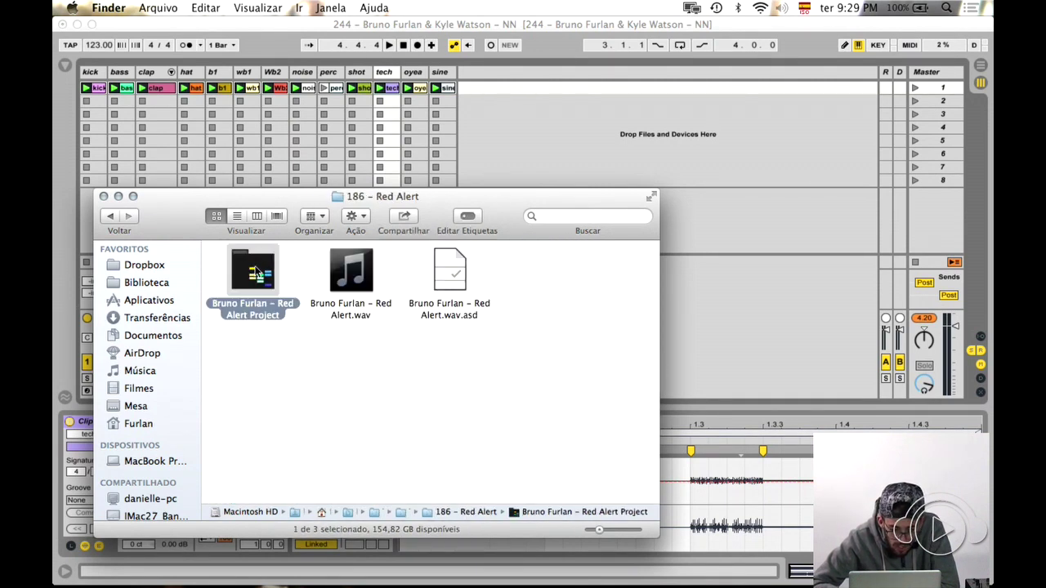
{"action": "key", "text": "space"}
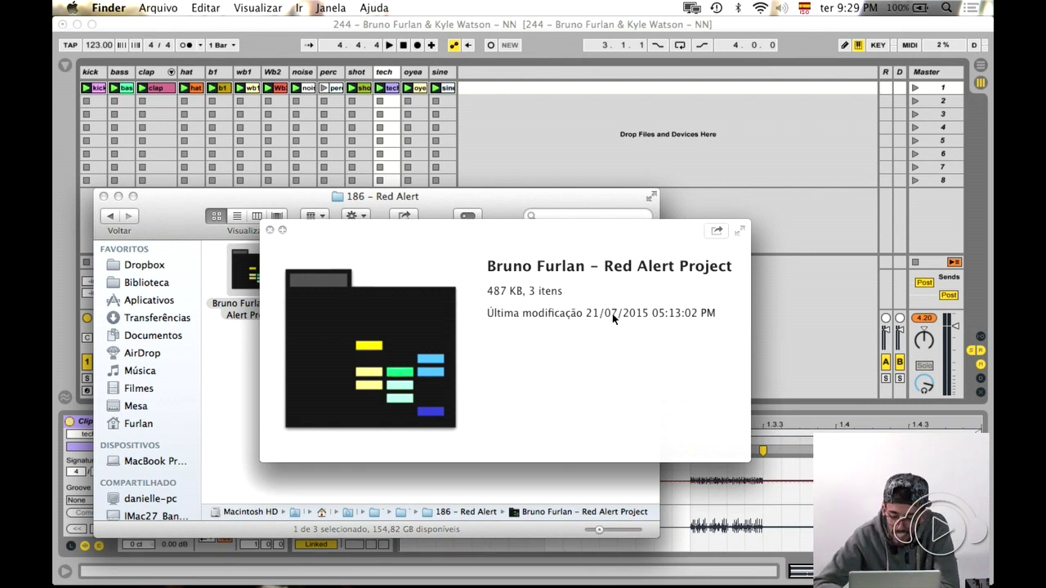
{"action": "key", "text": "space"}
{"action": "left_click", "coordinate": [342, 284]}
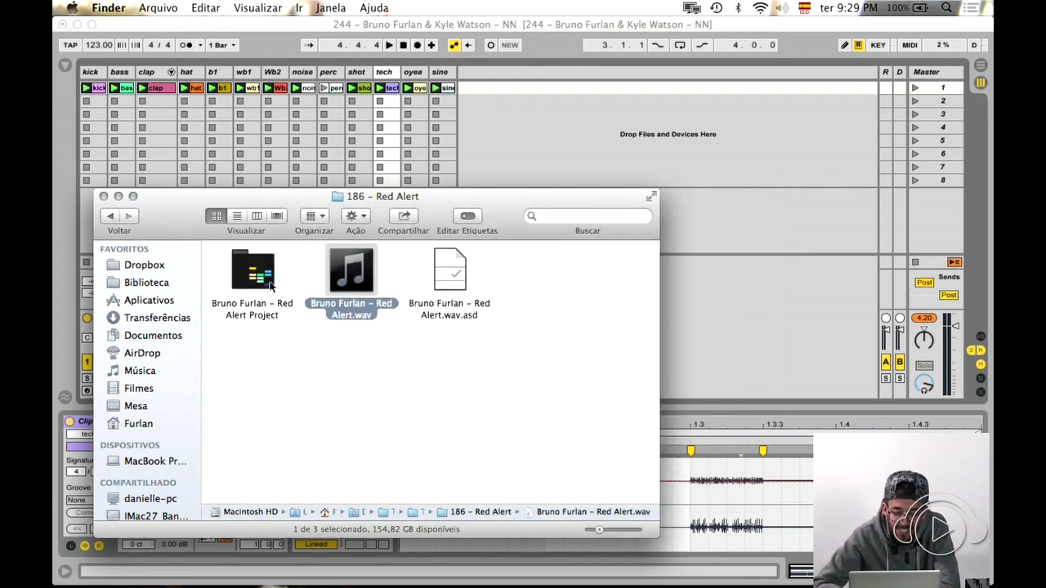
- Open the Live Set in the Red Alert Project folder, discarding the changes to set 244
{"action": "double_click", "coordinate": [270, 283]}
{"action": "double_click", "coordinate": [352, 278]}
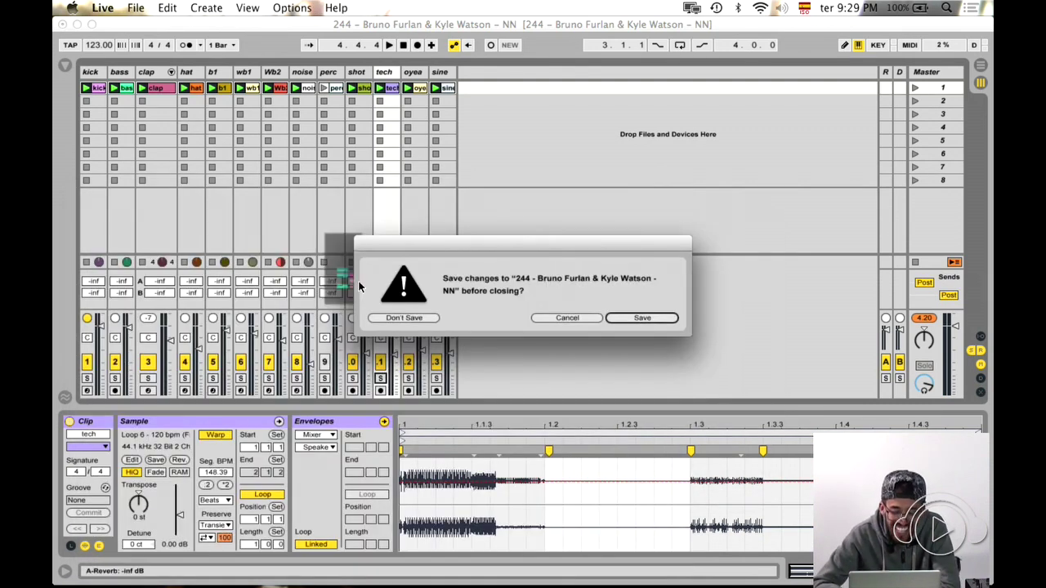
{"action": "left_click", "coordinate": [404, 318]}
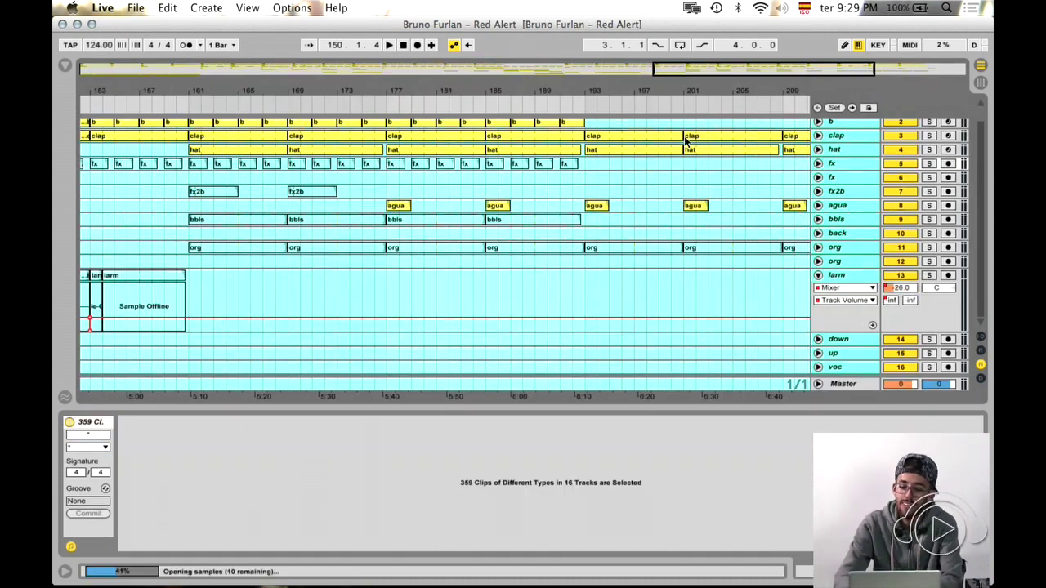
- Play the start of the Red Alert arrangement from bar 9, continuing from bar 17
{"action": "scroll", "coordinate": [484, 191], "scroll_direction": "left", "scroll_amount": 15}
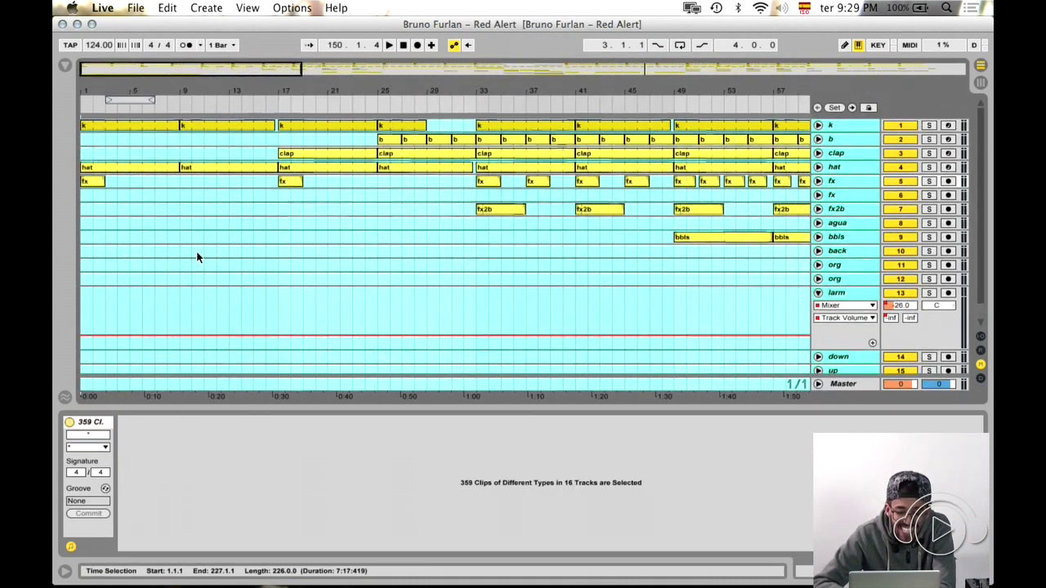
{"action": "left_click", "coordinate": [180, 207]}
{"action": "key", "text": "space"}
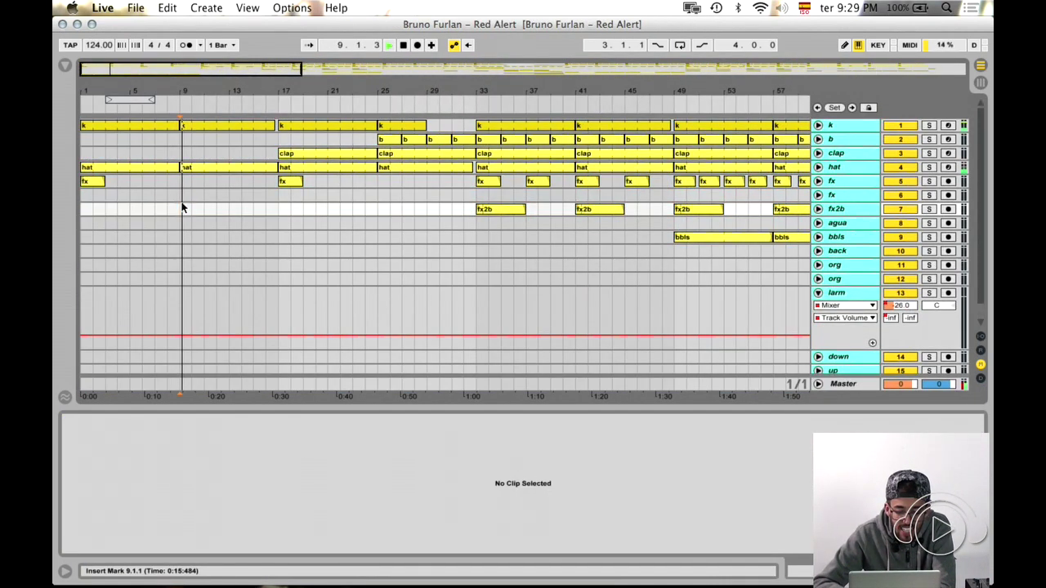
{"action": "left_click", "coordinate": [281, 192]}
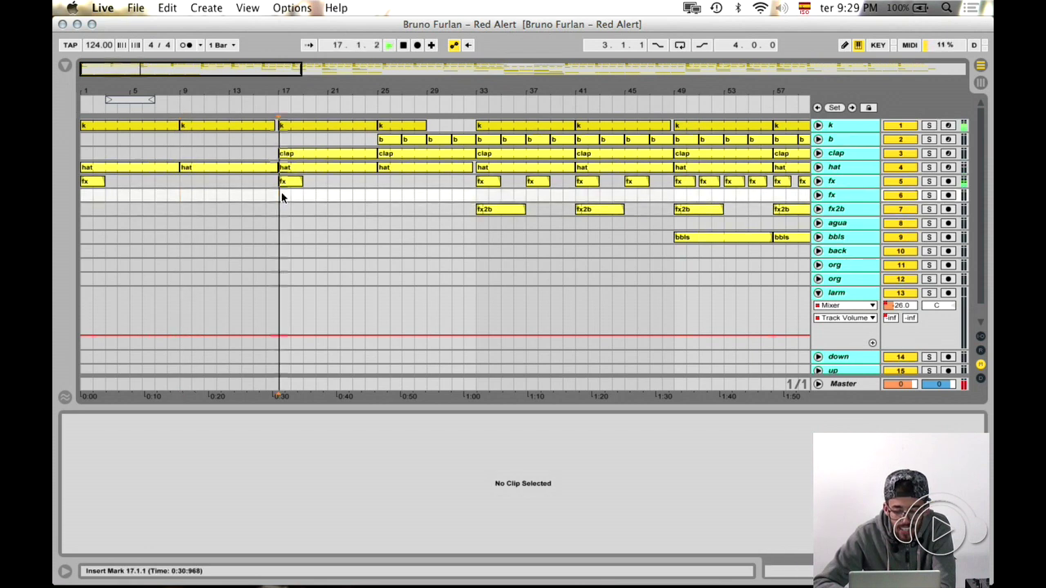
- Solo the fx clip at bar 17 and compare its sound with and without the clip's volume fade-out envelope
{"action": "left_click", "coordinate": [290, 182]}
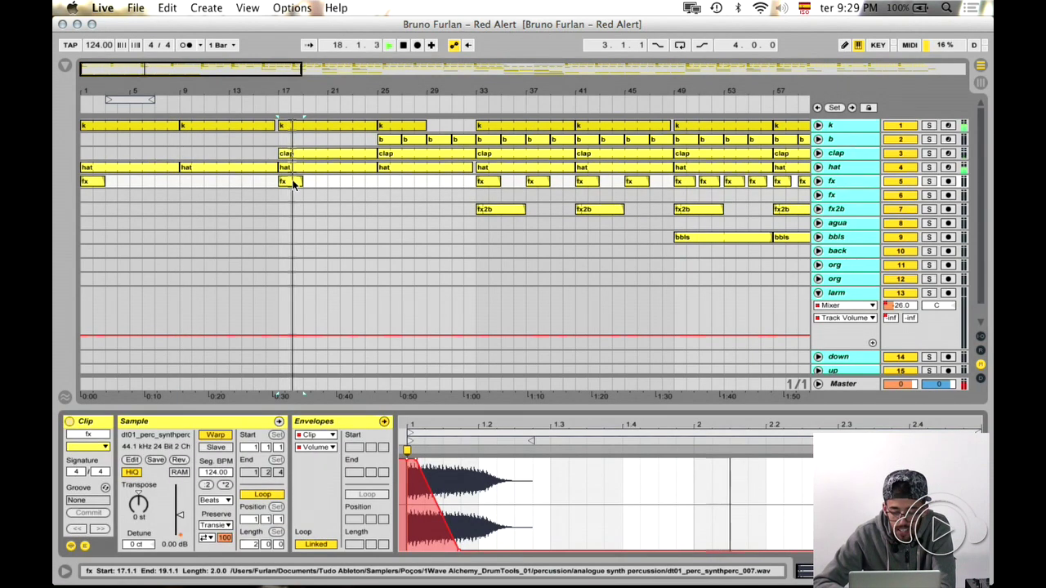
{"action": "left_click", "coordinate": [927, 181]}
{"action": "key", "text": "space"}
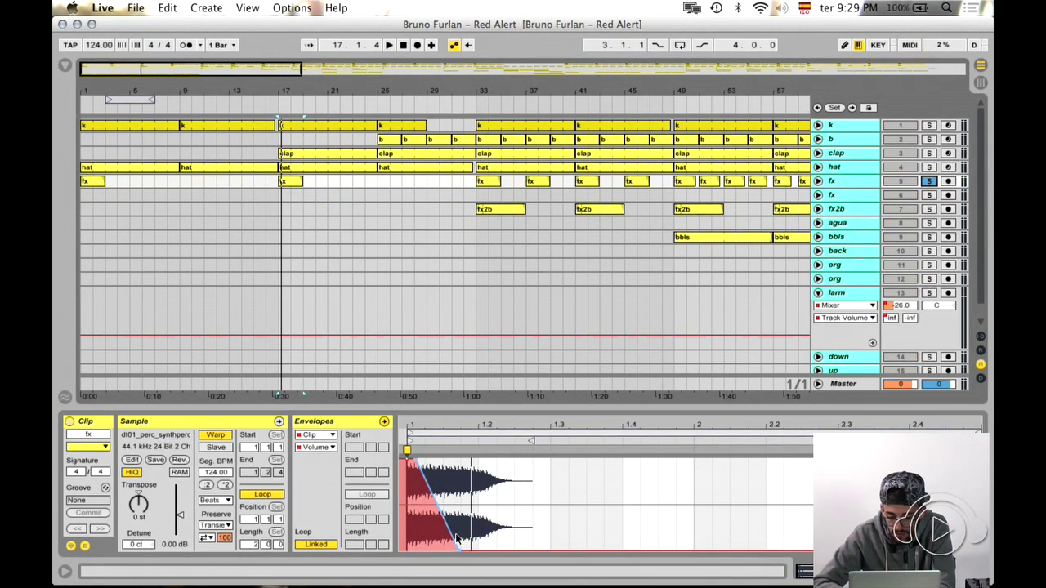
{"action": "key", "text": "space"}
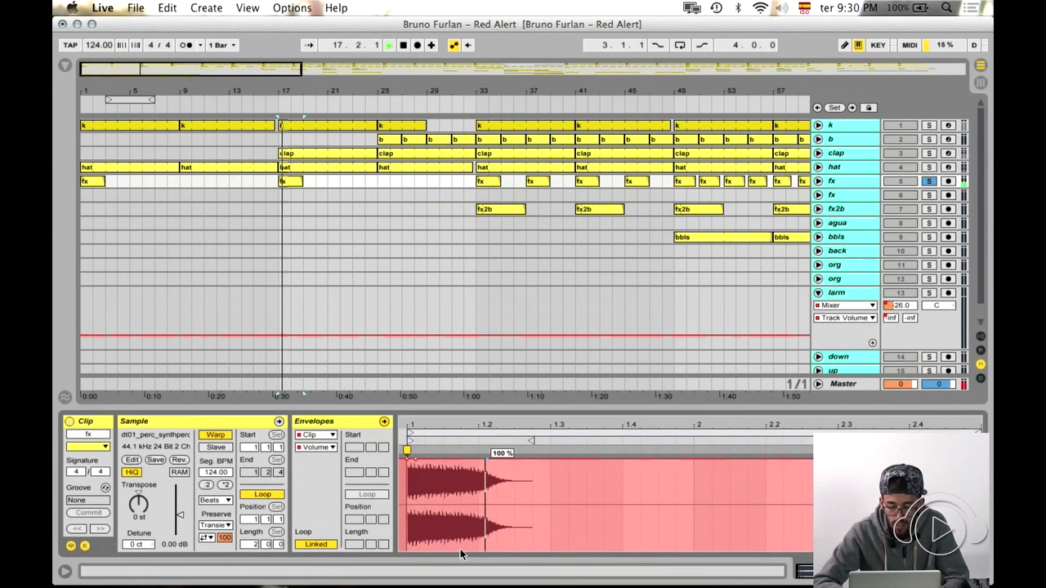
{"action": "left_click_drag", "start_coordinate": [487, 459], "coordinate": [459, 552]}
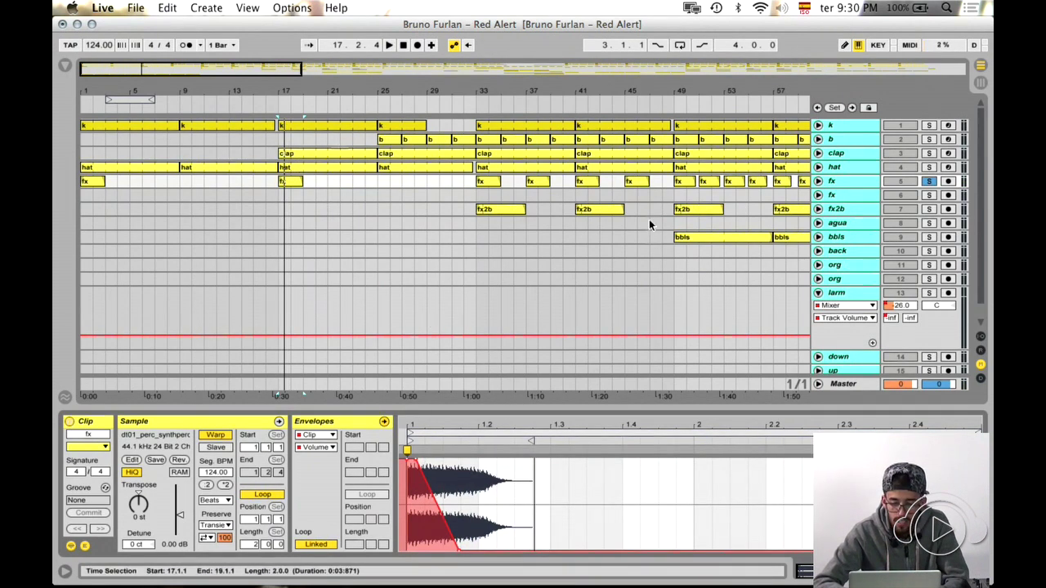
{"action": "key", "text": "space"}
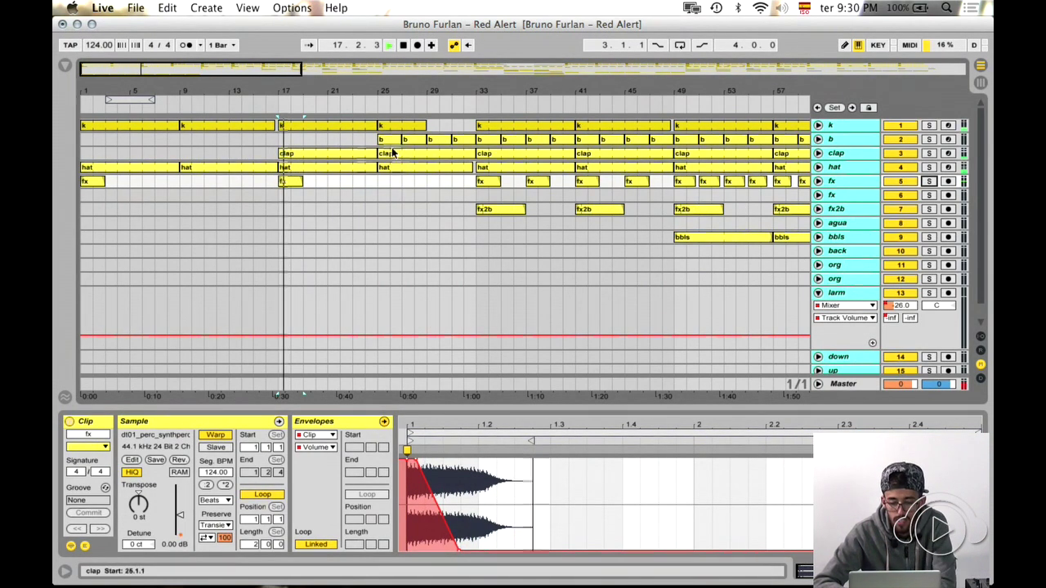
- Inspect the voc clip at bar 17 and preview its source sample GL_125_A_VOCAL_LP_20.wav in the Samplers folder
{"action": "scroll", "coordinate": [392, 152], "scroll_direction": "down", "scroll_amount": 1}
{"action": "left_click", "coordinate": [291, 369]}
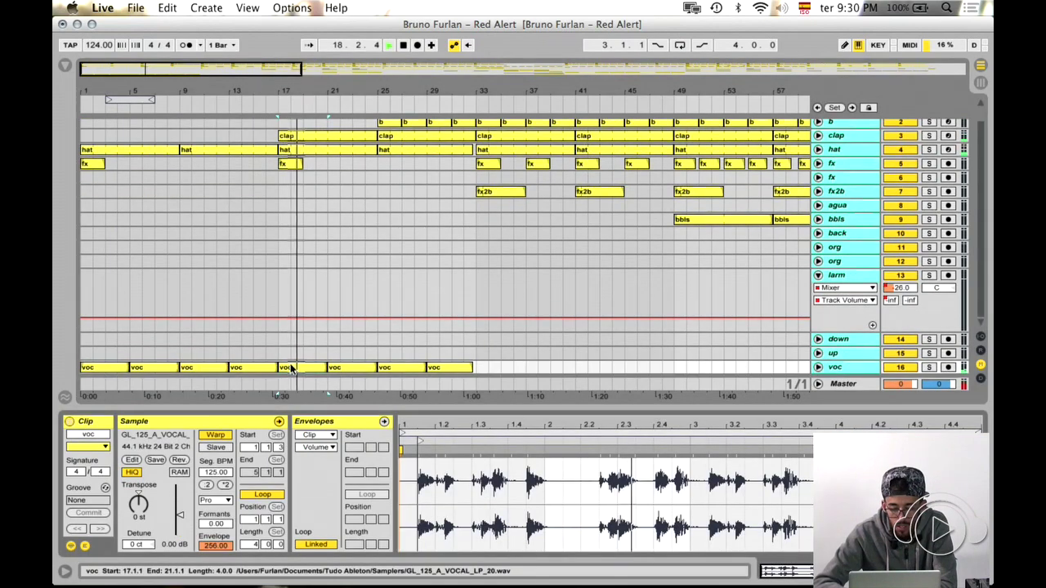
{"action": "left_click", "coordinate": [66, 65]}
{"action": "left_click", "coordinate": [90, 294]}
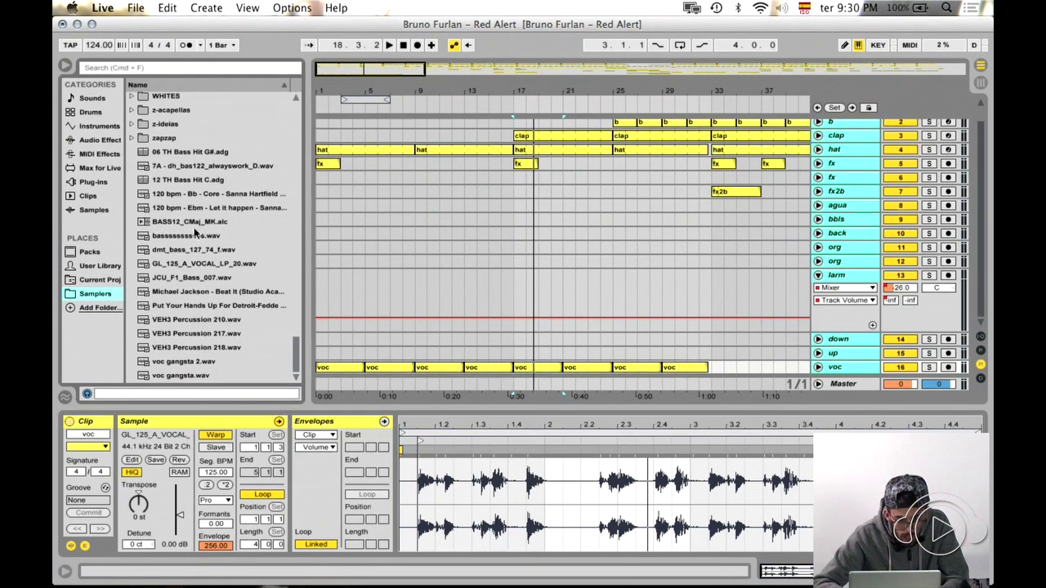
{"action": "left_click", "coordinate": [173, 210]}
{"action": "key", "text": "Up"}
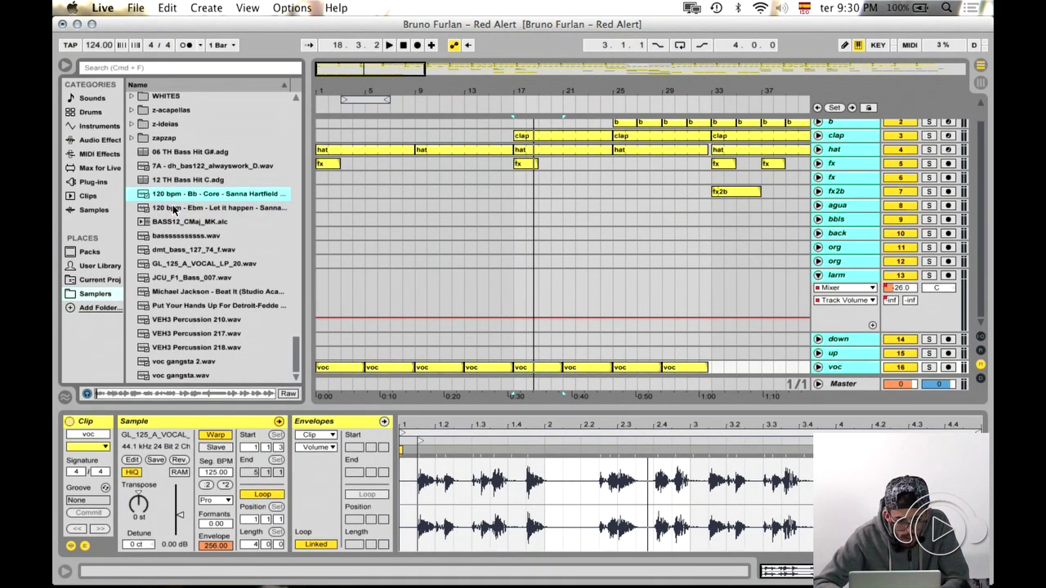
{"action": "left_click", "coordinate": [189, 250]}
{"action": "left_click", "coordinate": [180, 263]}
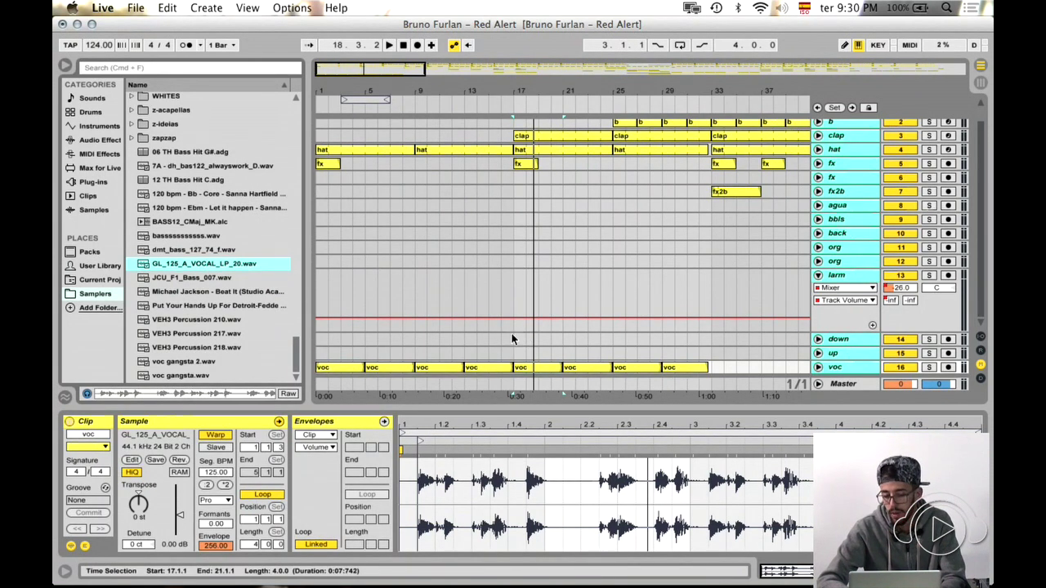
- Play the vocal section from bar 17, hide the browser and continue listening from bar 31
{"action": "key", "text": "space"}
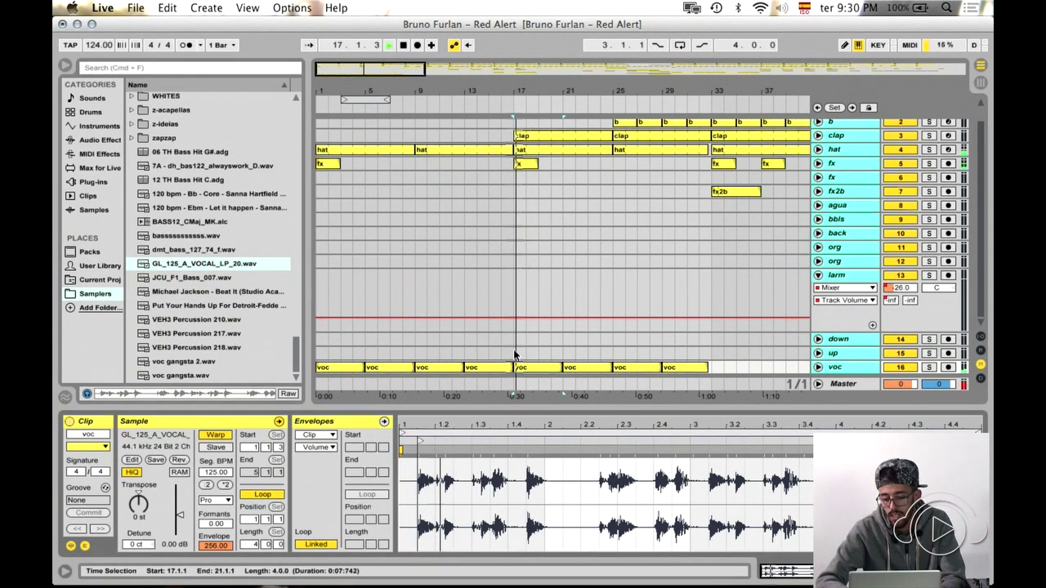
{"action": "key", "text": "super+alt+b"}
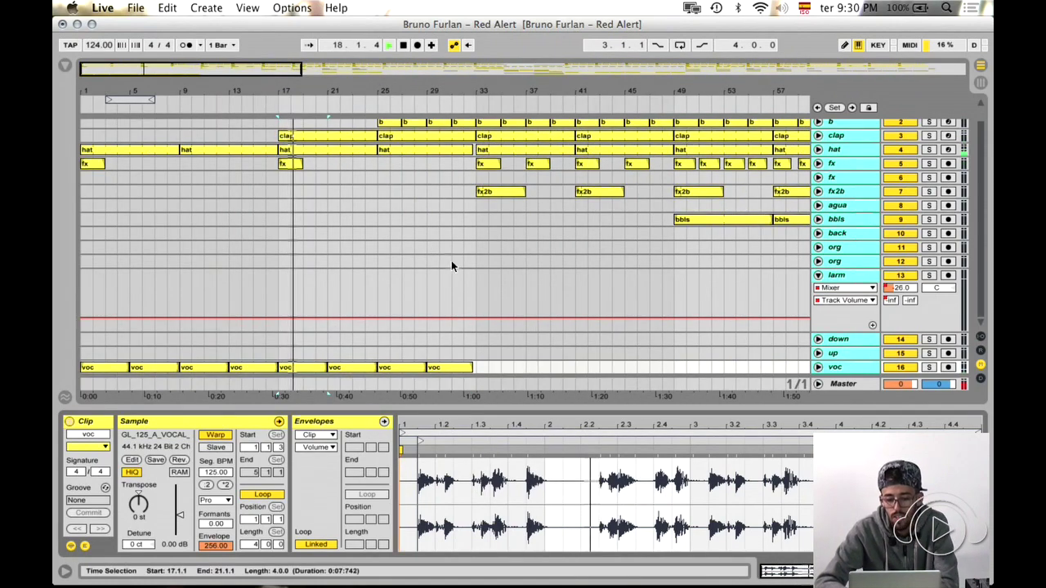
{"action": "left_click", "coordinate": [449, 248]}
{"action": "key", "text": "space"}
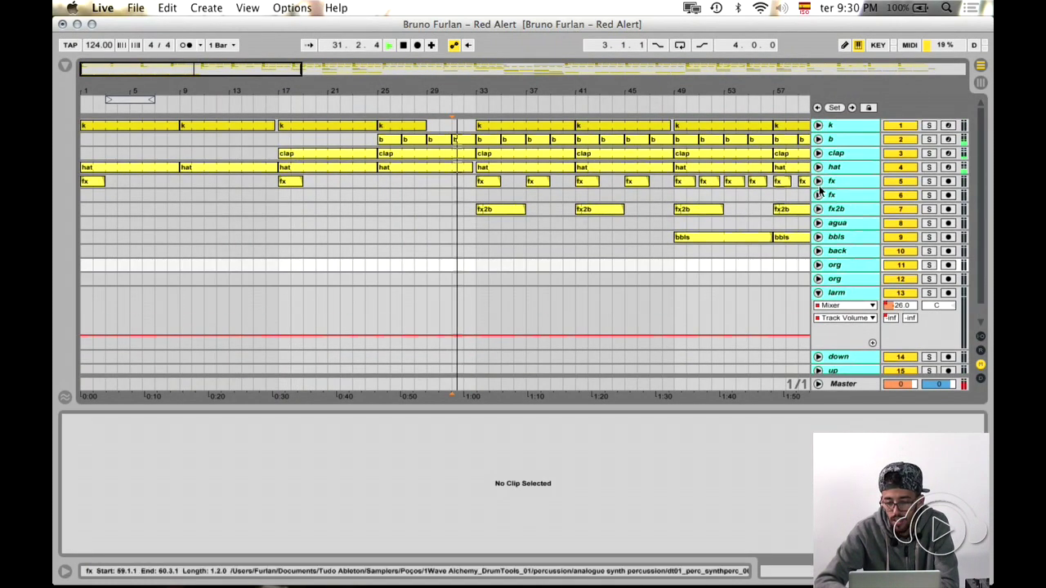
- Show the b track's devices and EQ Eight frequency automation, and solo the track to hear the bass alone
{"action": "left_click", "coordinate": [845, 139]}
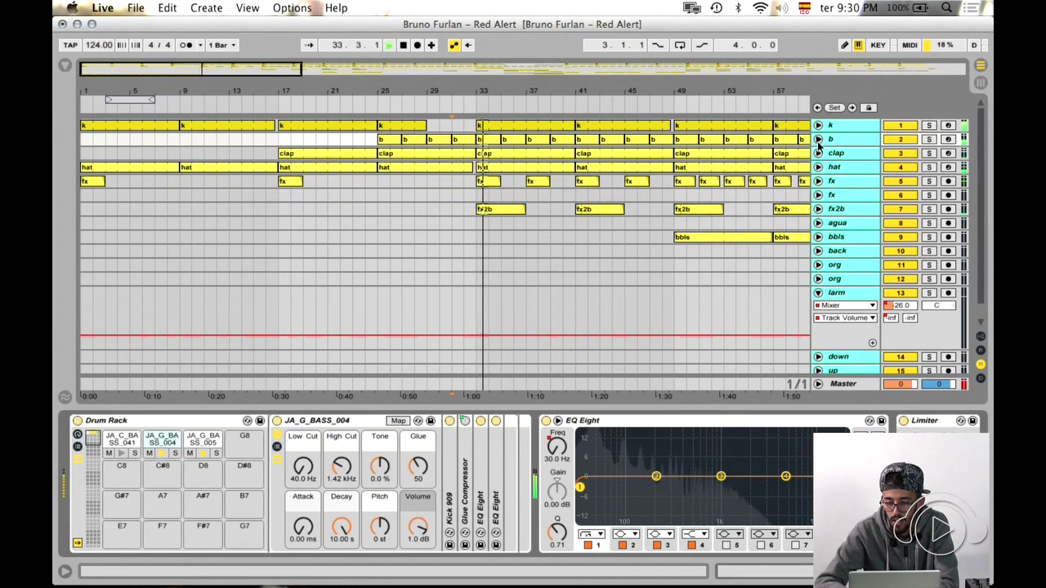
{"action": "left_click", "coordinate": [817, 139]}
{"action": "left_click", "coordinate": [929, 140]}
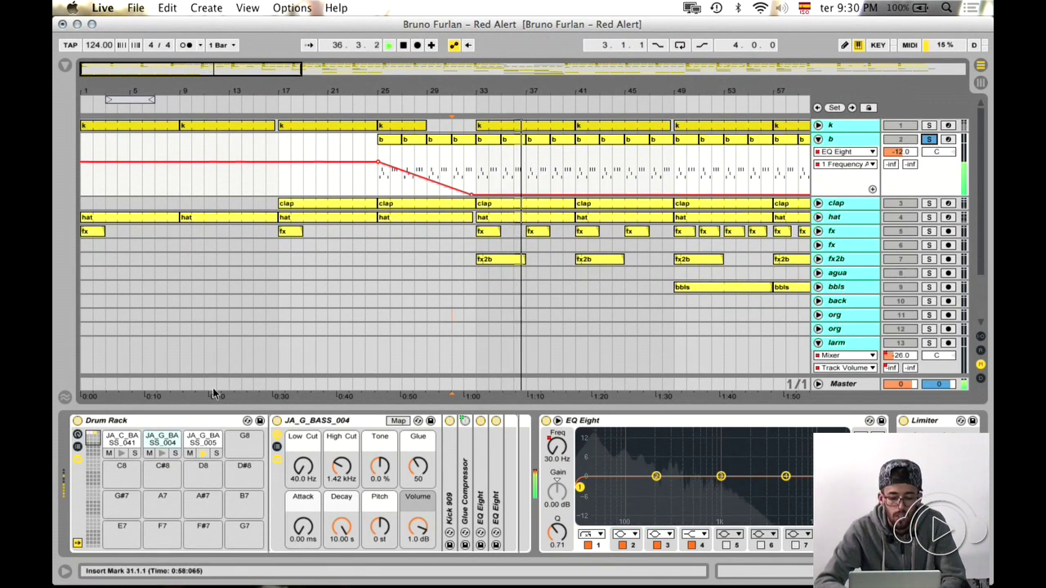
- Stop playback and audition the bass pads in the b track's Drum Rack, including JA_G_BASS_005
{"action": "key", "text": "space"}
{"action": "left_click", "coordinate": [209, 448]}
{"action": "left_click", "coordinate": [203, 454]}
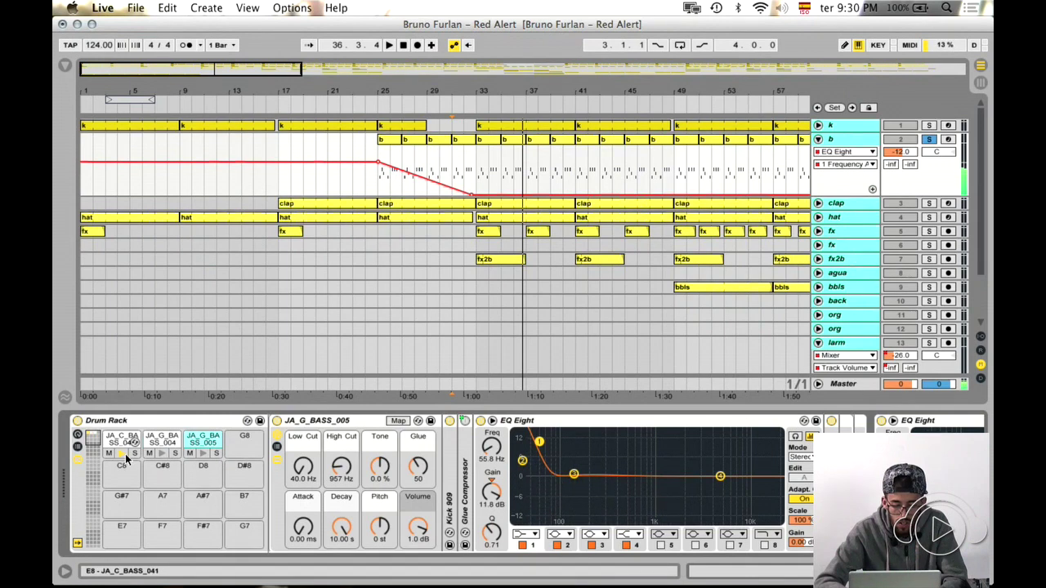
{"action": "left_click", "coordinate": [204, 460]}
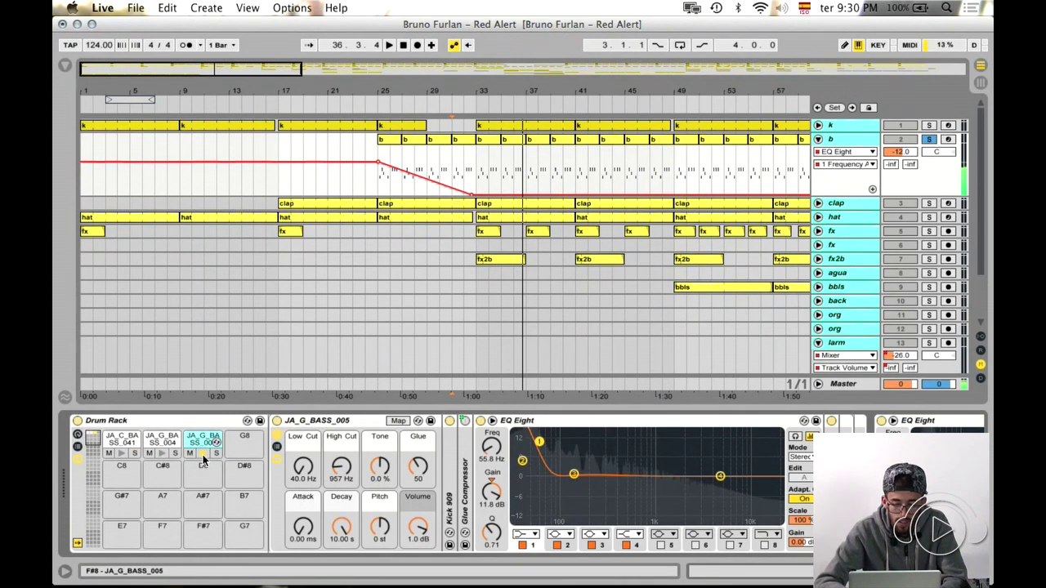
- Unsolo the b track while playing the arrangement from around bar 33, and collapse the b and larm tracks
{"action": "key", "text": "space"}
{"action": "left_click", "coordinate": [928, 139]}
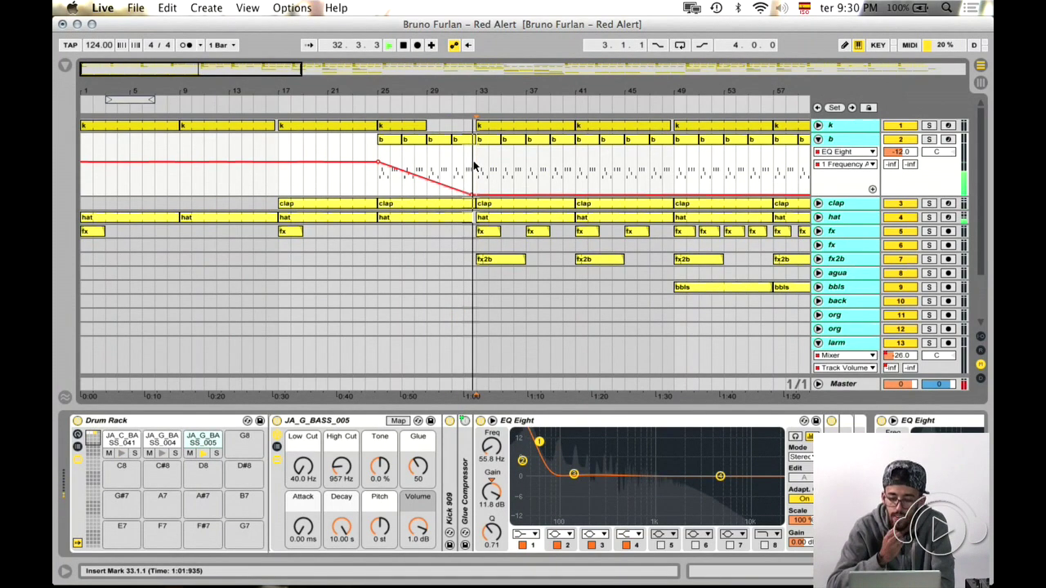
{"action": "left_click", "coordinate": [818, 139]}
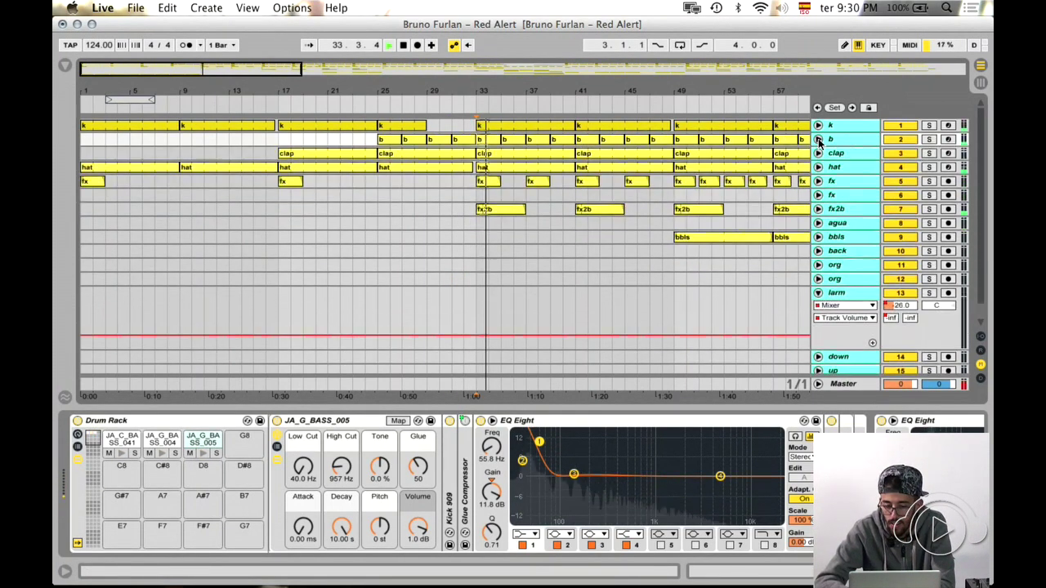
{"action": "scroll", "coordinate": [490, 175], "scroll_direction": "down", "scroll_amount": 1}
{"action": "left_click", "coordinate": [818, 276]}
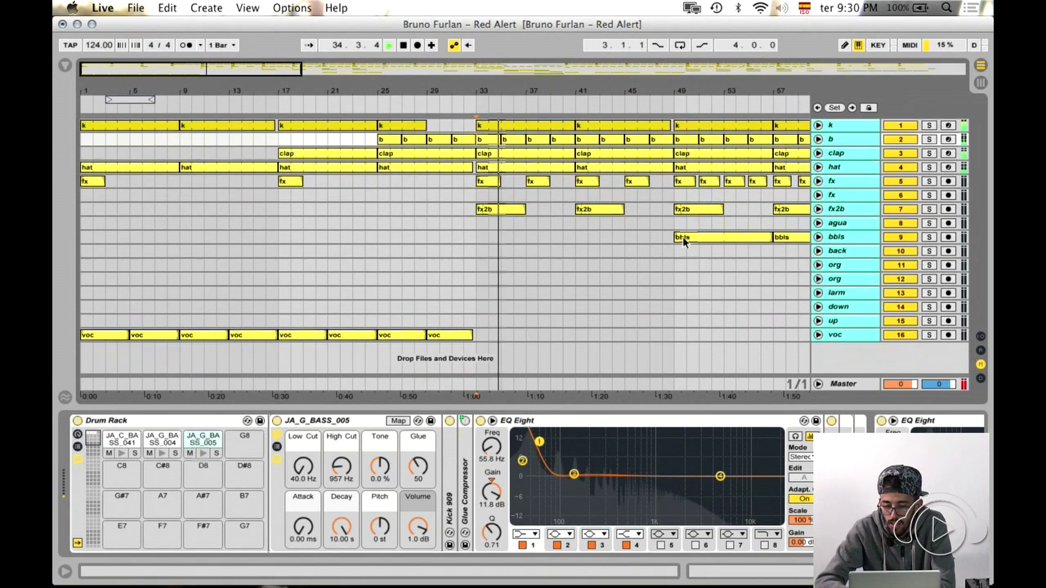
- Inspect the fx2b clip at bar 33, and play the starts of the sections at bars 49, 65 and 81
{"action": "left_click", "coordinate": [493, 212]}
{"action": "scroll", "coordinate": [492, 216], "scroll_direction": "right", "scroll_amount": 3}
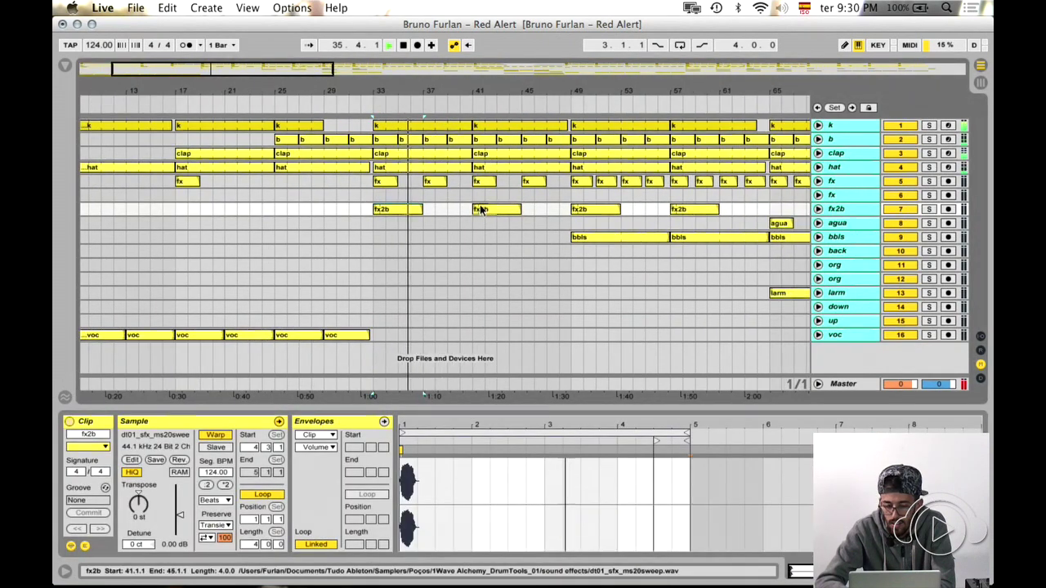
{"action": "left_click", "coordinate": [571, 200]}
{"action": "scroll", "coordinate": [572, 200], "scroll_direction": "right", "scroll_amount": 10}
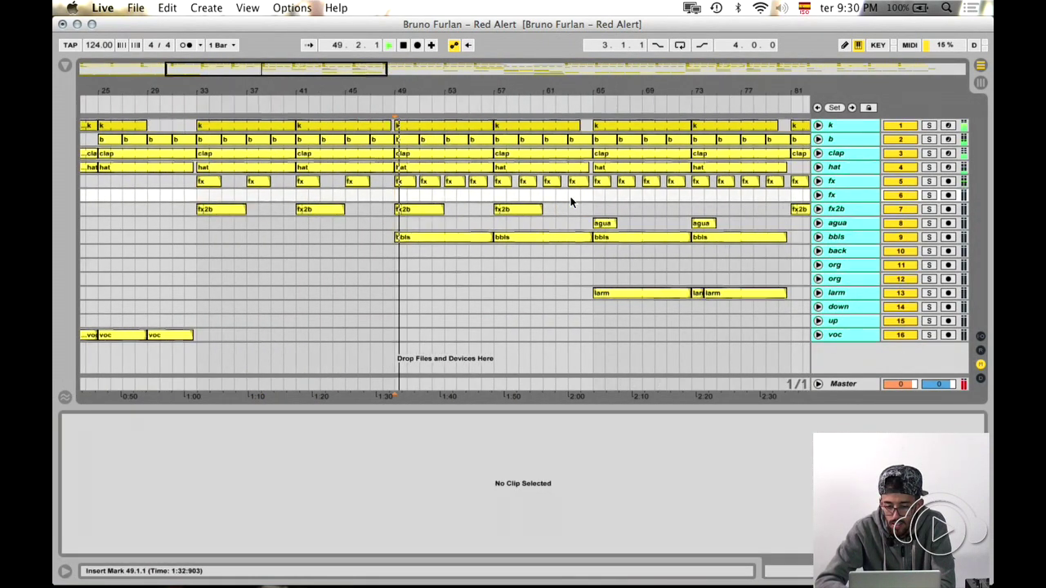
{"action": "left_click", "coordinate": [593, 198]}
{"action": "scroll", "coordinate": [572, 205], "scroll_direction": "right", "scroll_amount": 10}
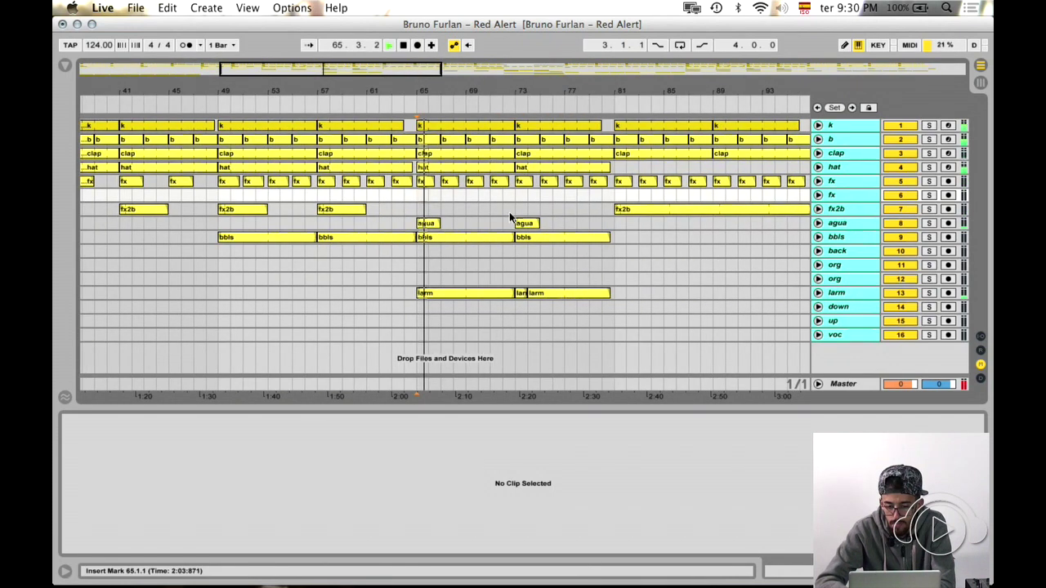
{"action": "left_click", "coordinate": [614, 196]}
{"action": "scroll", "coordinate": [612, 193], "scroll_direction": "right", "scroll_amount": 12}
{"action": "scroll", "coordinate": [612, 195], "scroll_direction": "right", "scroll_amount": 15}
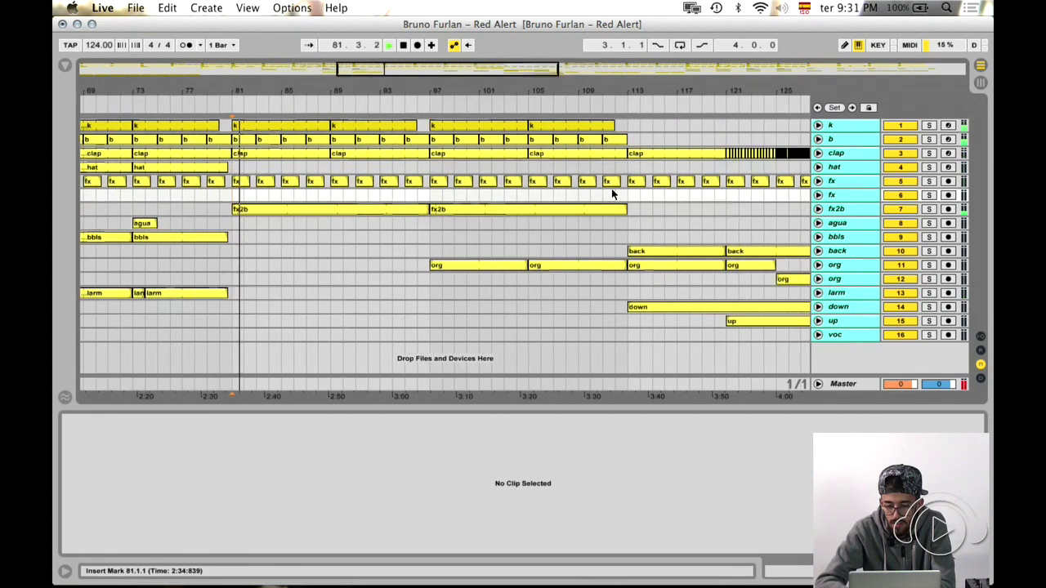
- Play the breakdown from bar 121 and review the clap roll's volume automation, continuing from bar 127
{"action": "left_click", "coordinate": [517, 212]}
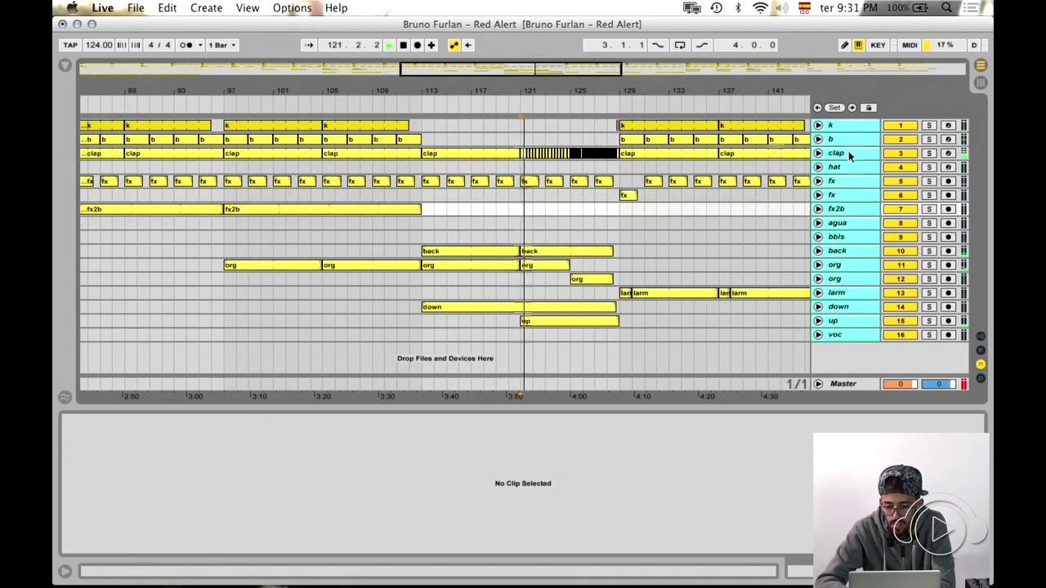
{"action": "left_click", "coordinate": [818, 153]}
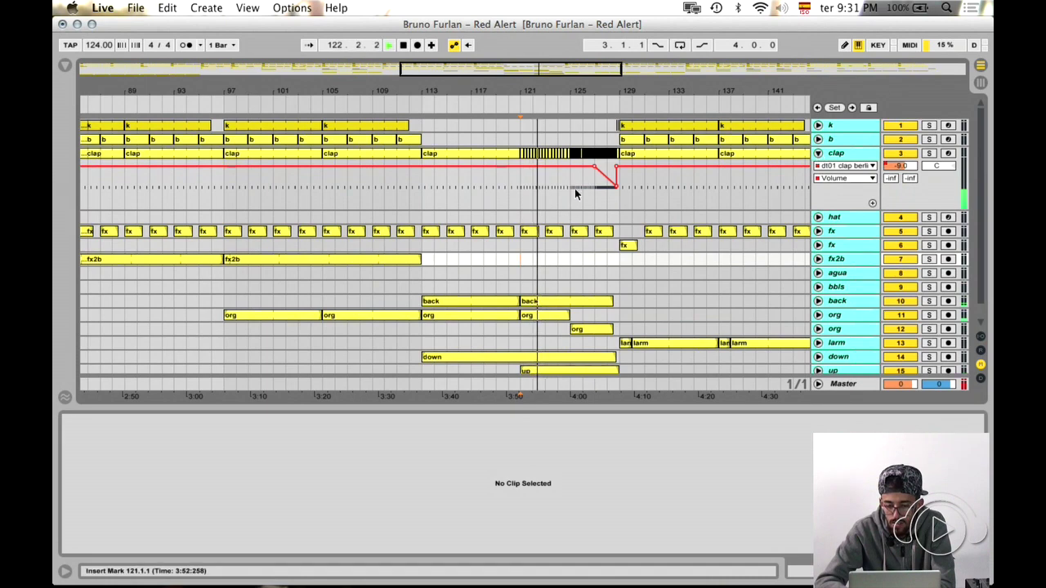
{"action": "left_click", "coordinate": [579, 191]}
{"action": "left_click", "coordinate": [599, 197]}
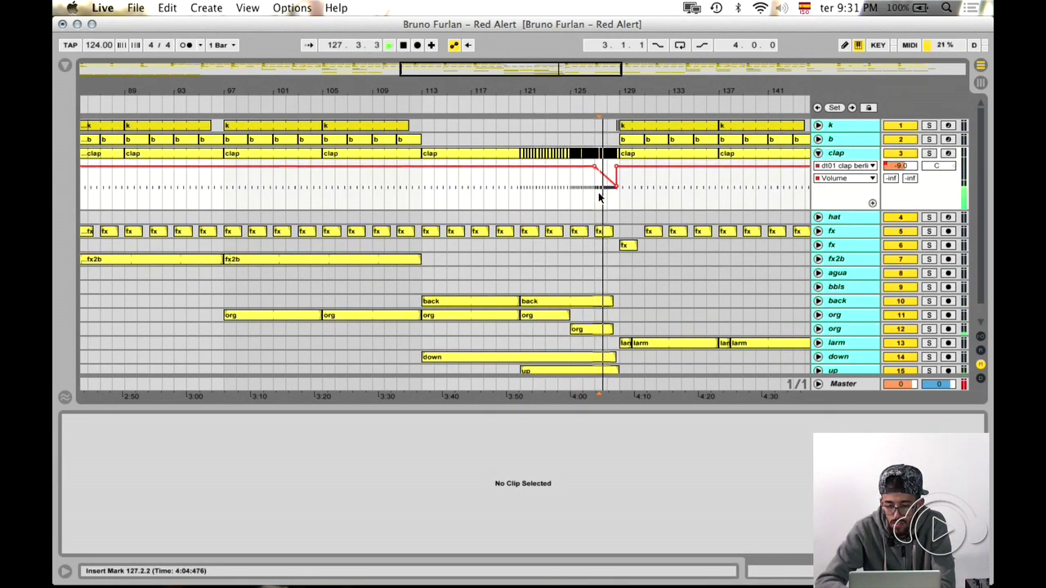
{"action": "scroll", "coordinate": [599, 197], "scroll_direction": "down", "scroll_amount": 1}
{"action": "scroll", "coordinate": [600, 196], "scroll_direction": "up", "scroll_amount": 1}
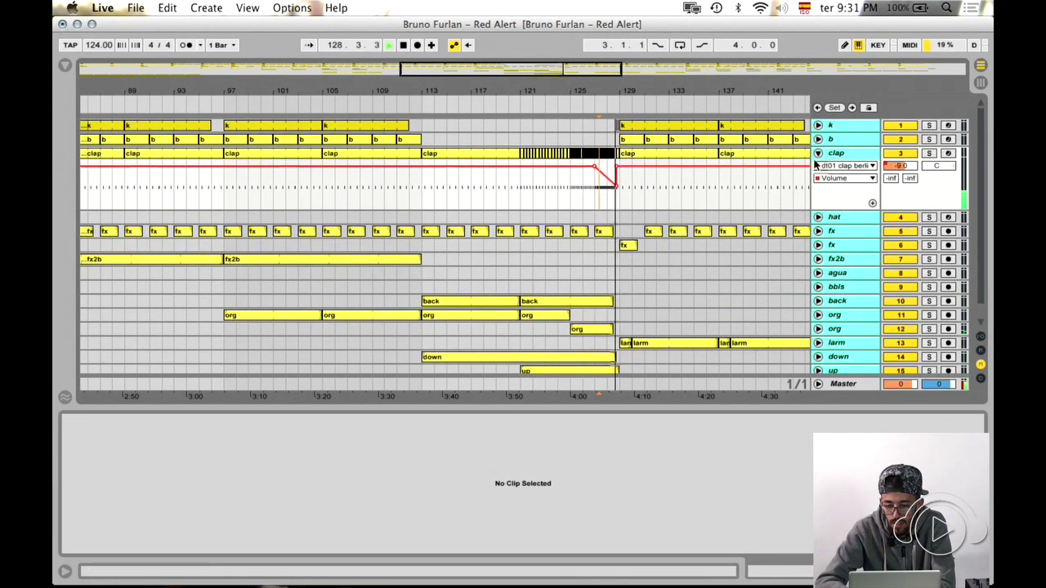
- Collapse the clap track, play the drop from bar 129 briefly and stop playback
{"action": "key", "text": "alt+super+u"}
{"action": "left_click", "coordinate": [617, 207]}
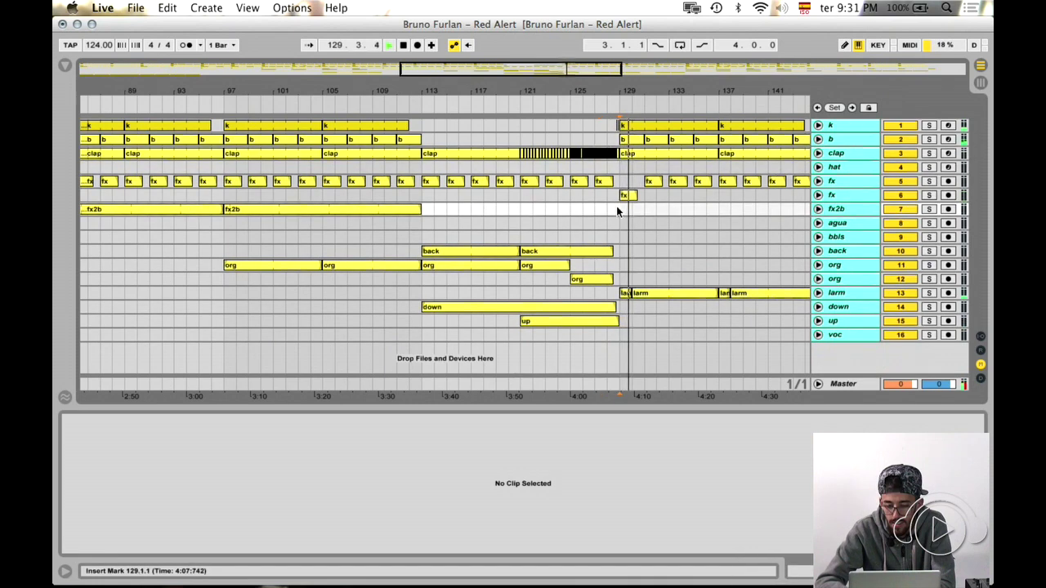
{"action": "key", "text": "space"}
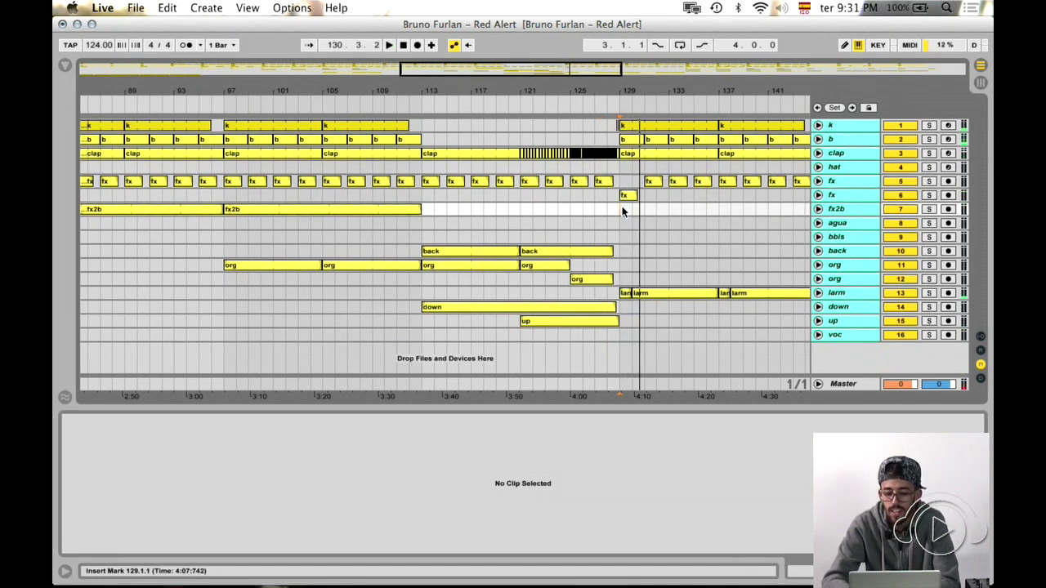